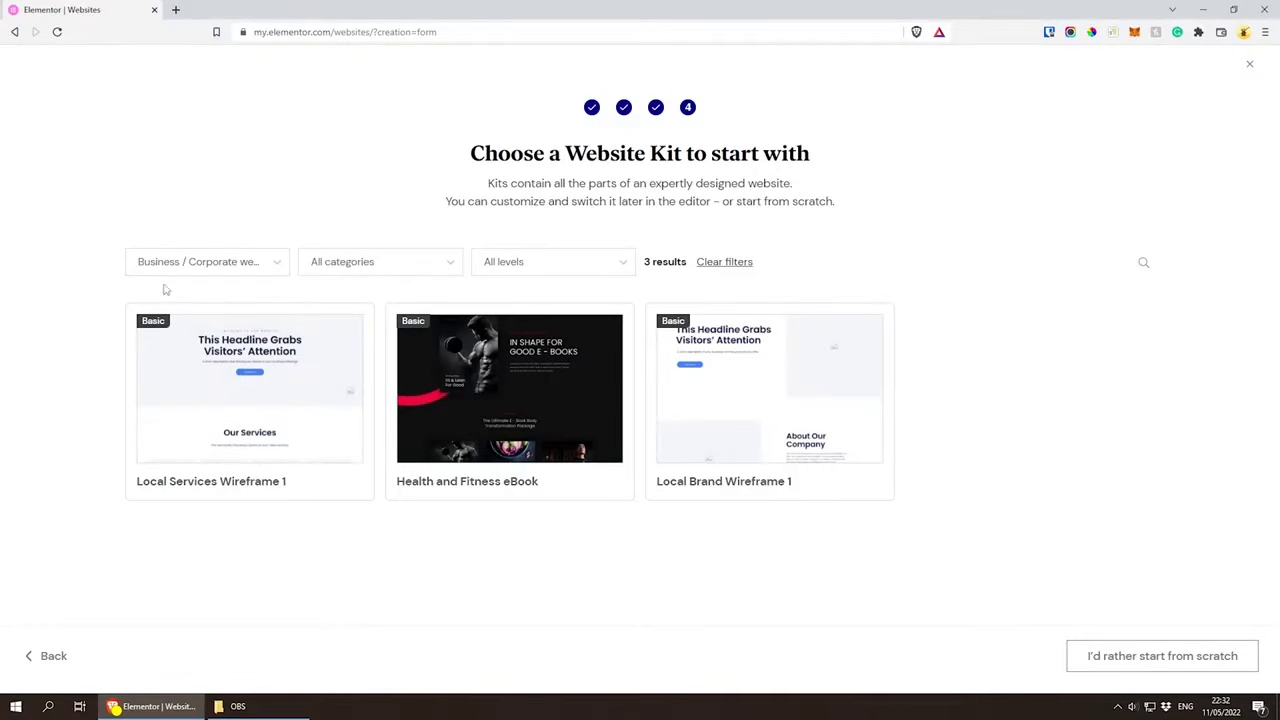
Step: Filter the website kits to all types and the Health and Wellness category
left_click(191, 268)
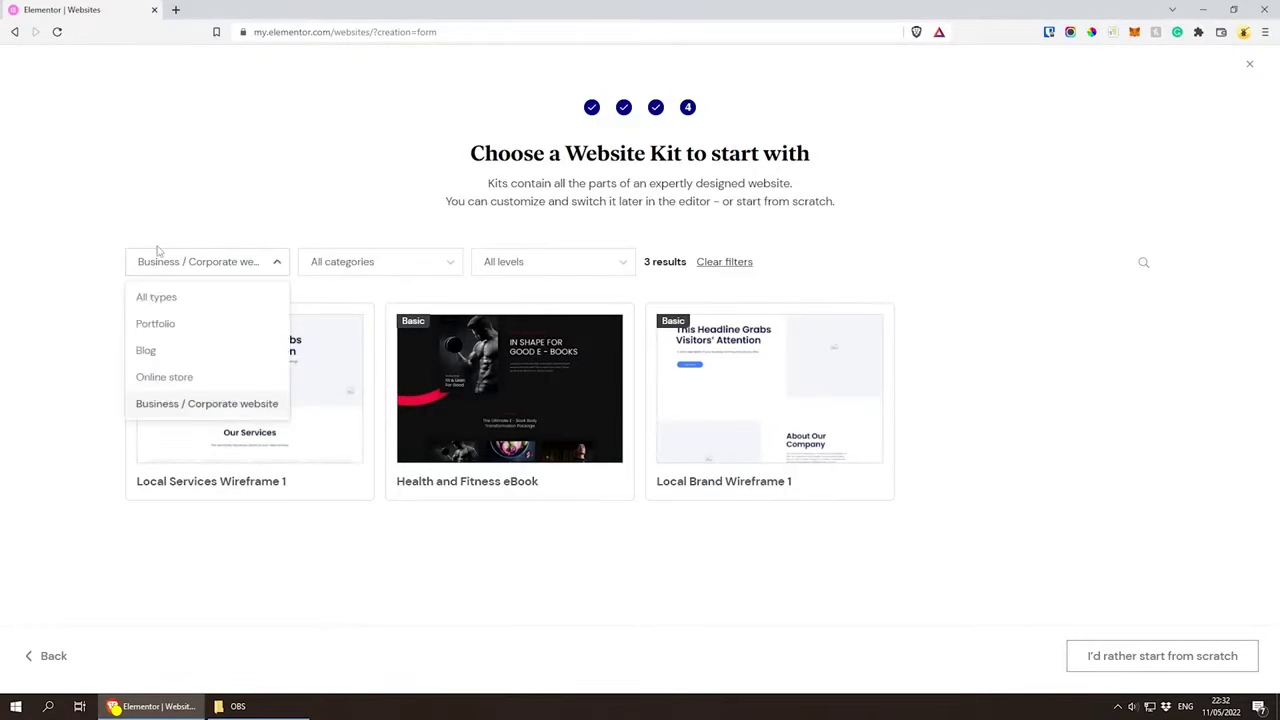
left_click(158, 298)
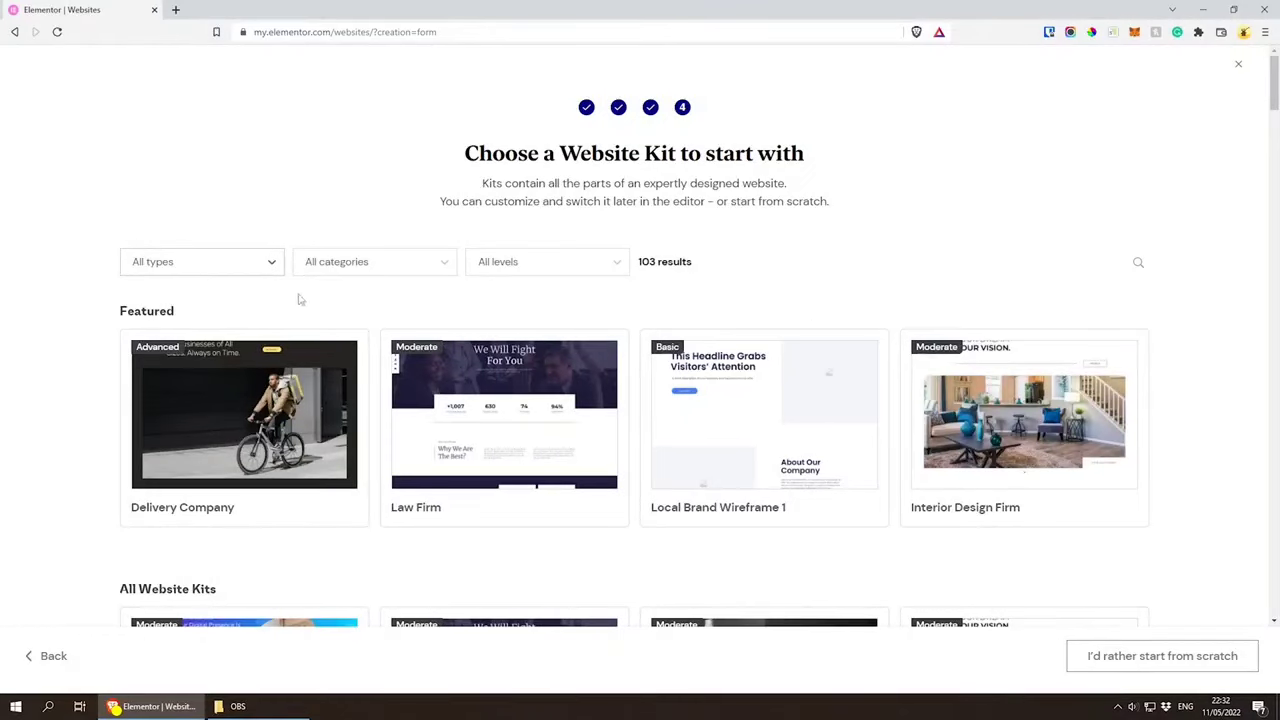
left_click(338, 263)
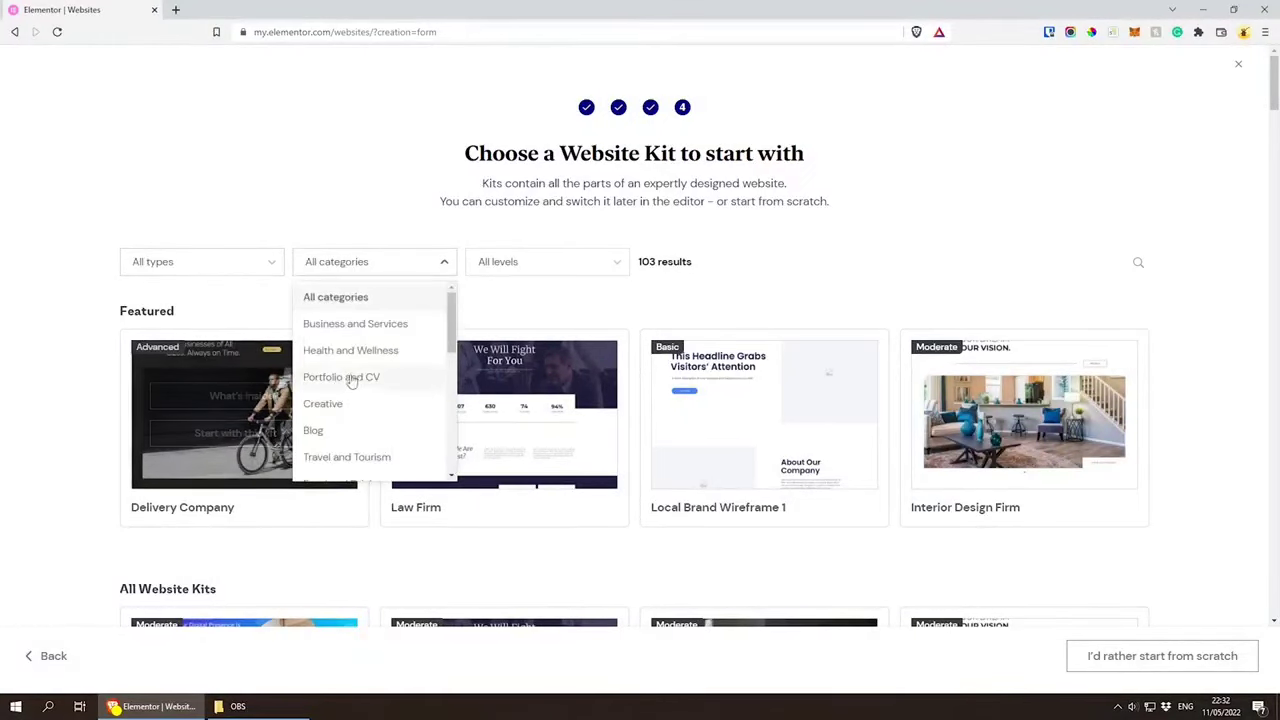
left_click(400, 357)
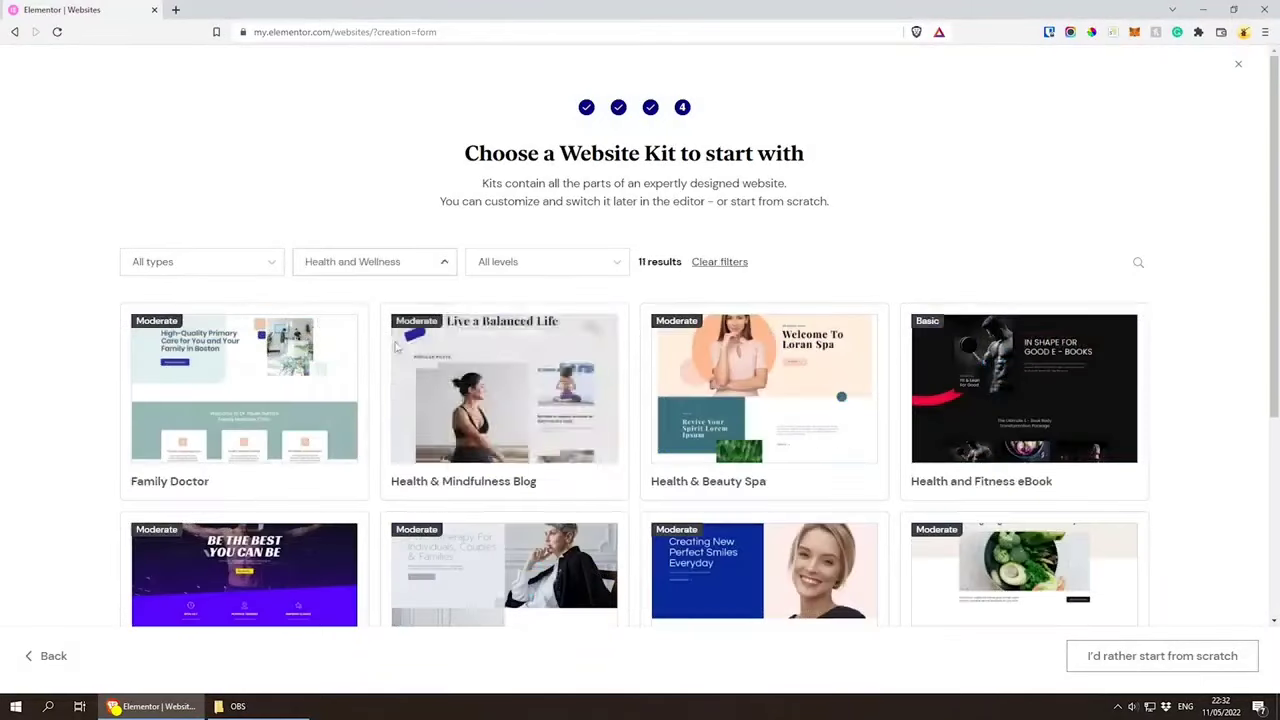
Step: Open the Gym kit's details and preview its home page at tablet and mobile sizes
scroll(108, 287, "down", 1)
scroll(108, 287, "down", 2)
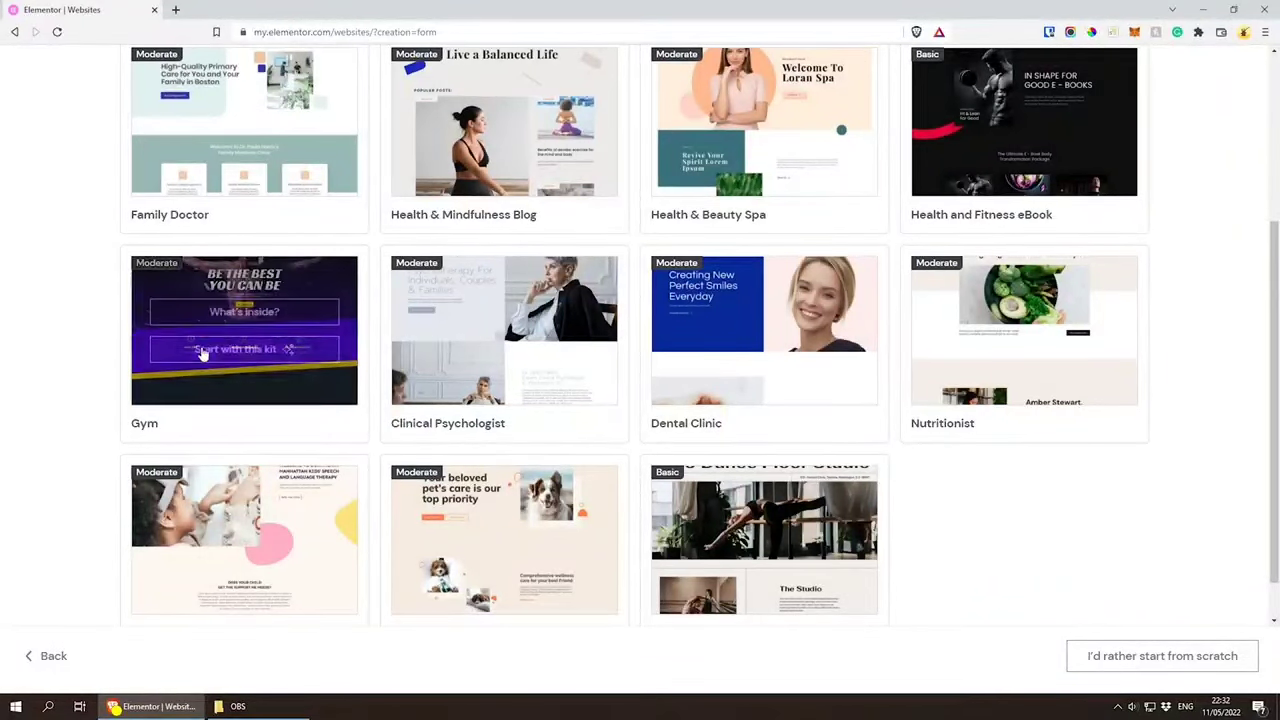
mouse_move(232, 316)
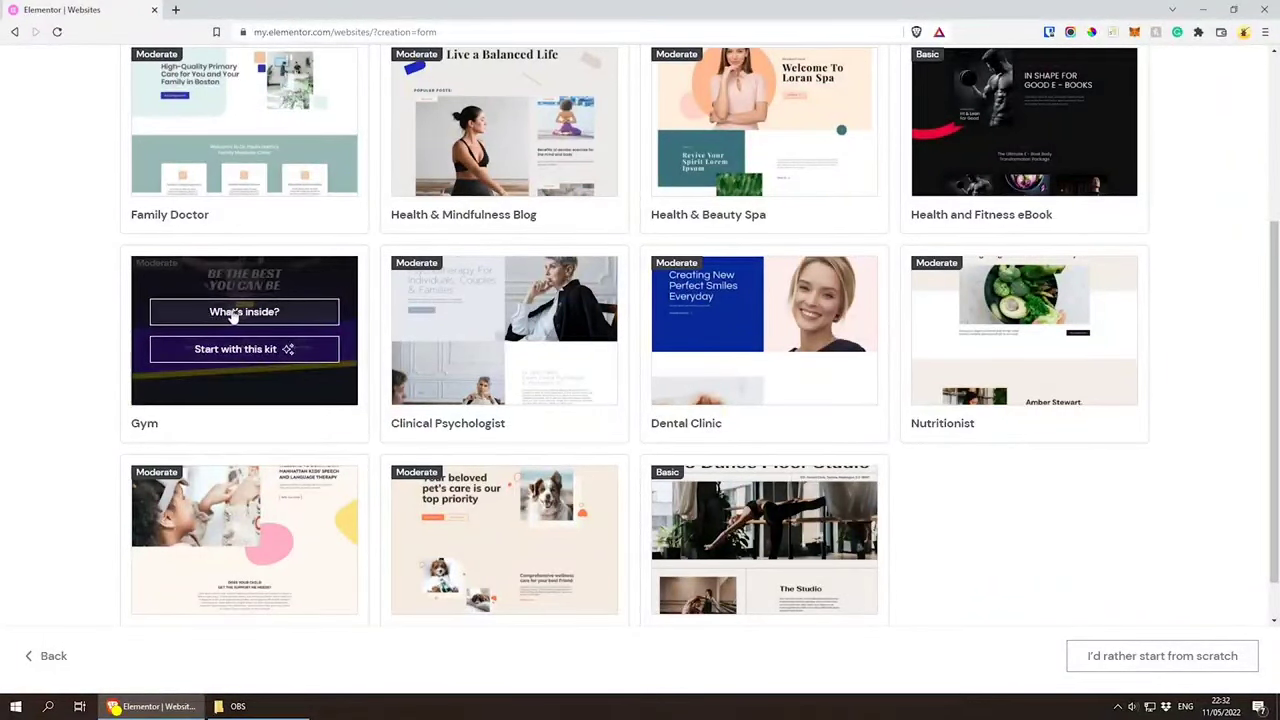
left_click(232, 313)
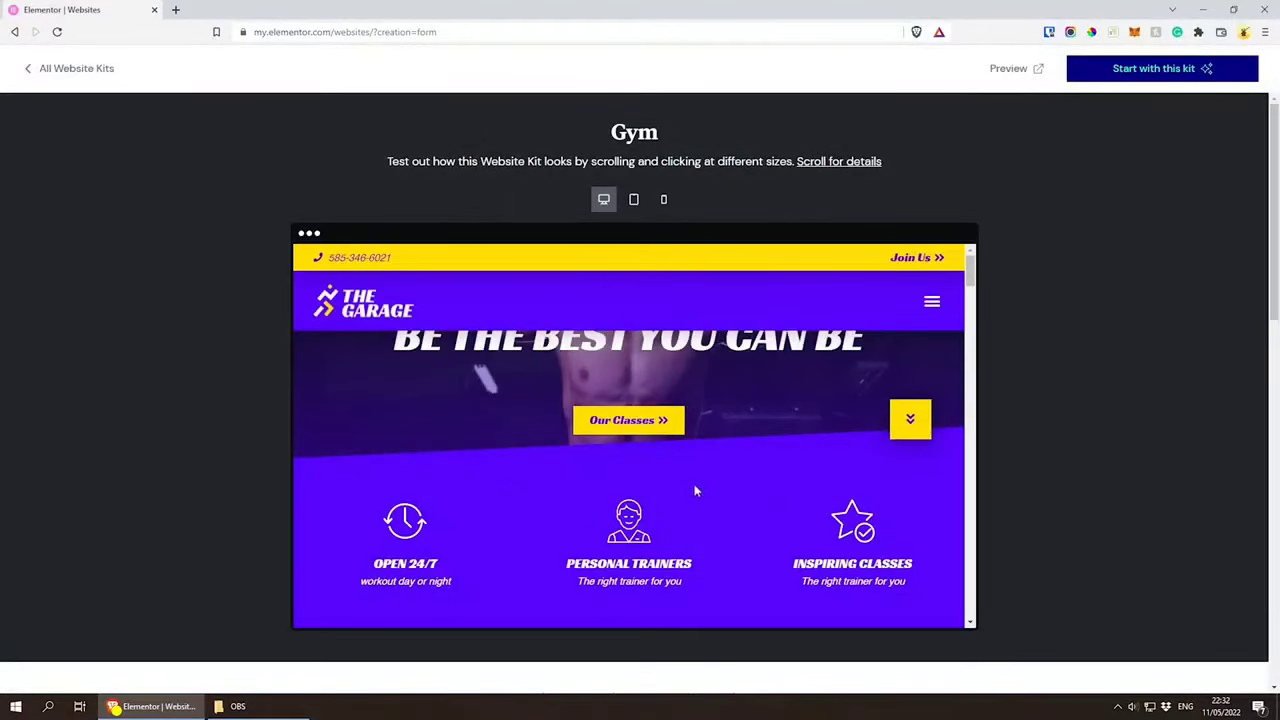
left_click(633, 200)
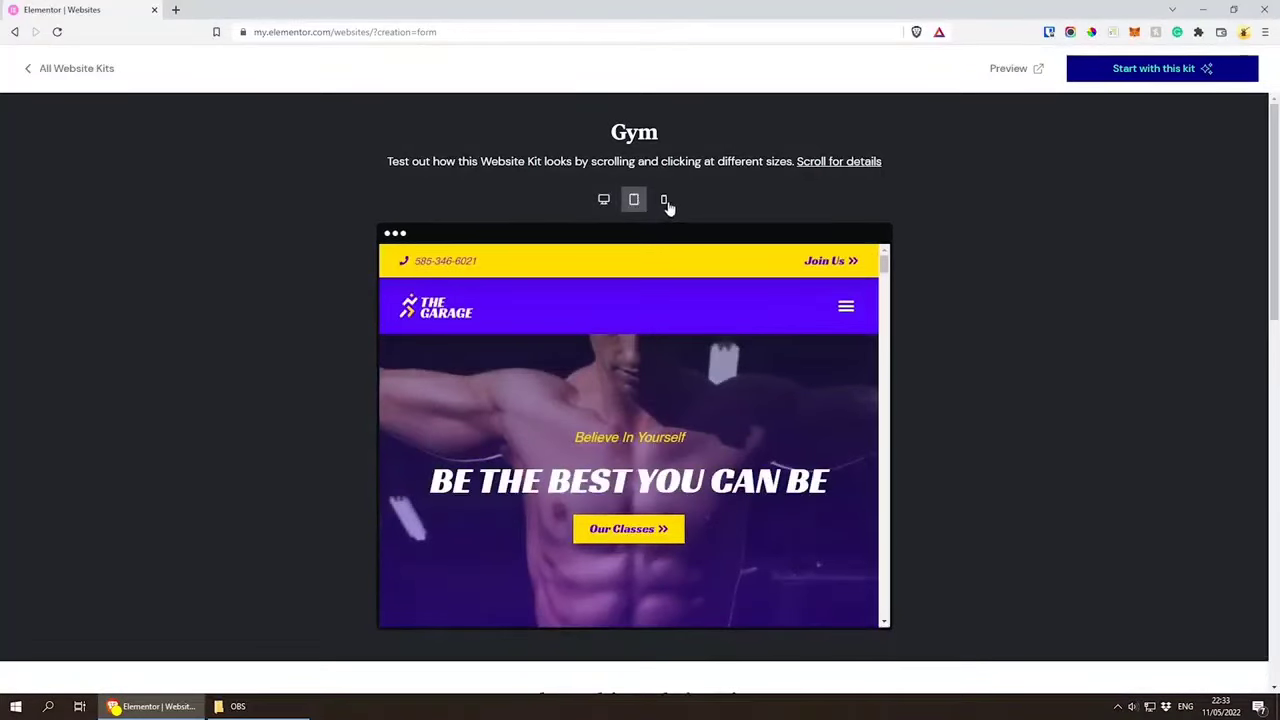
left_click(666, 203)
scroll(655, 360, "down", 5)
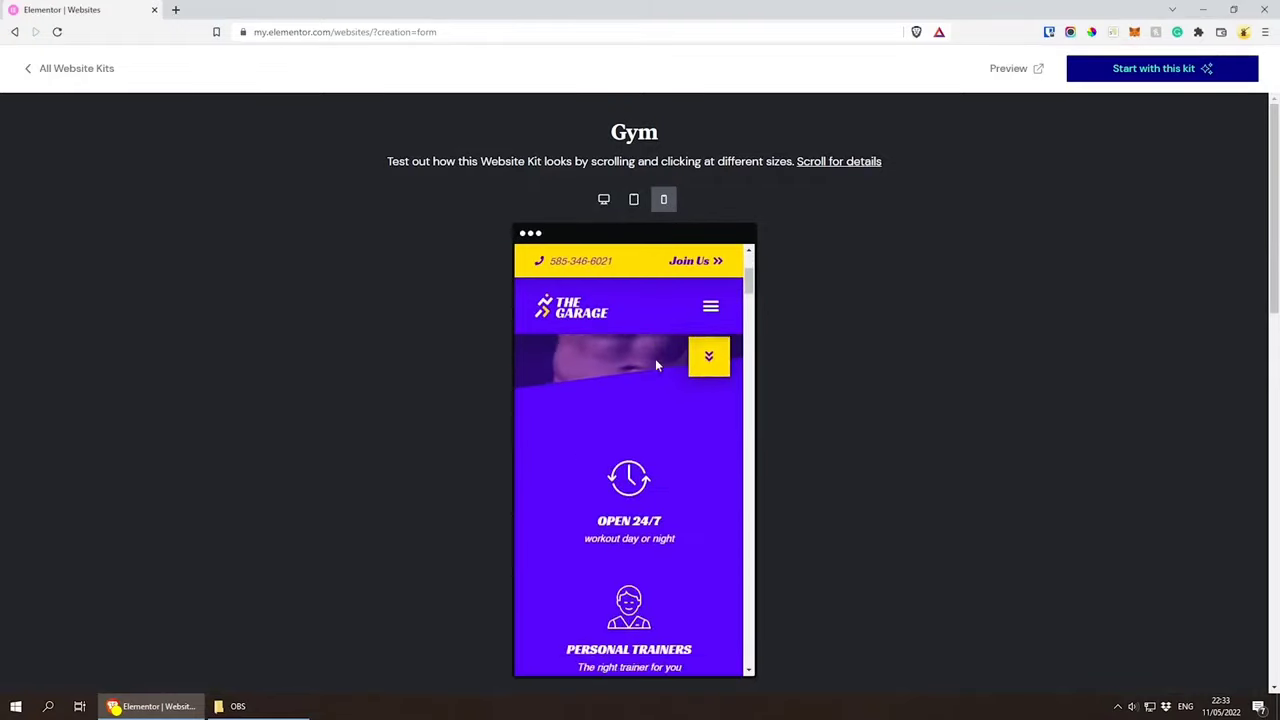
scroll(654, 431, "down", 4)
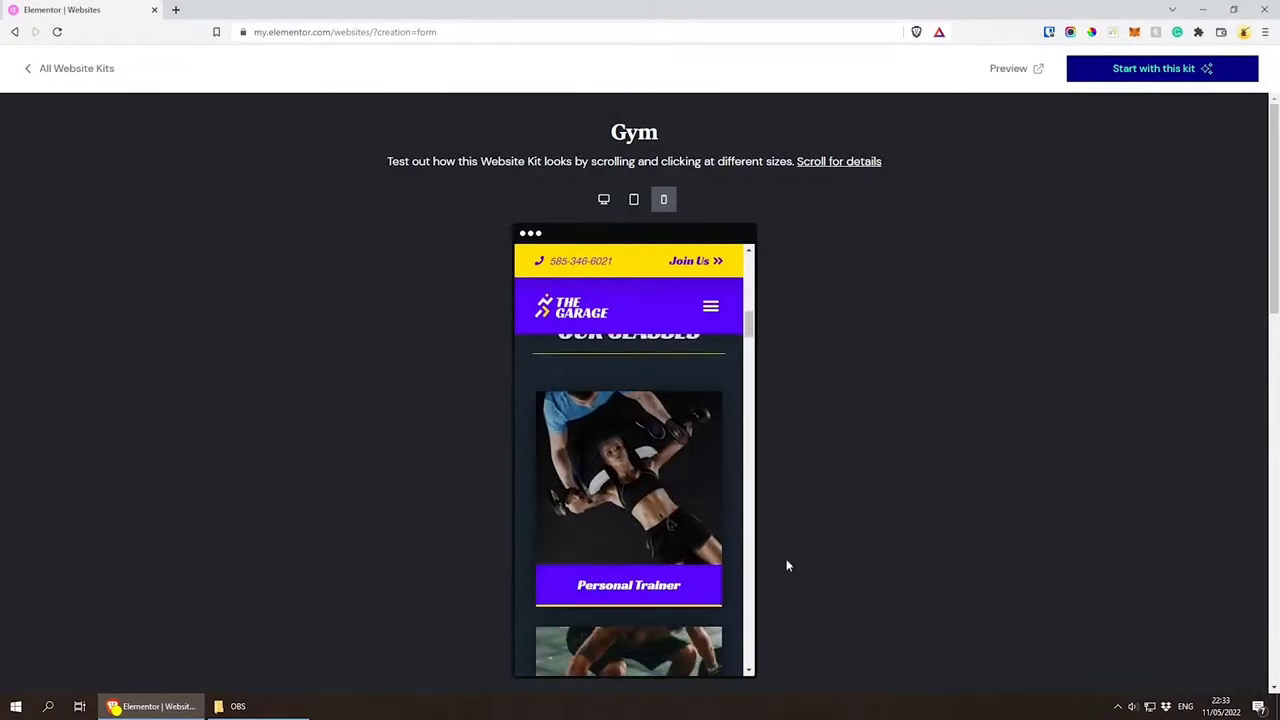
scroll(732, 552, "down", 2)
scroll(732, 551, "up", 10)
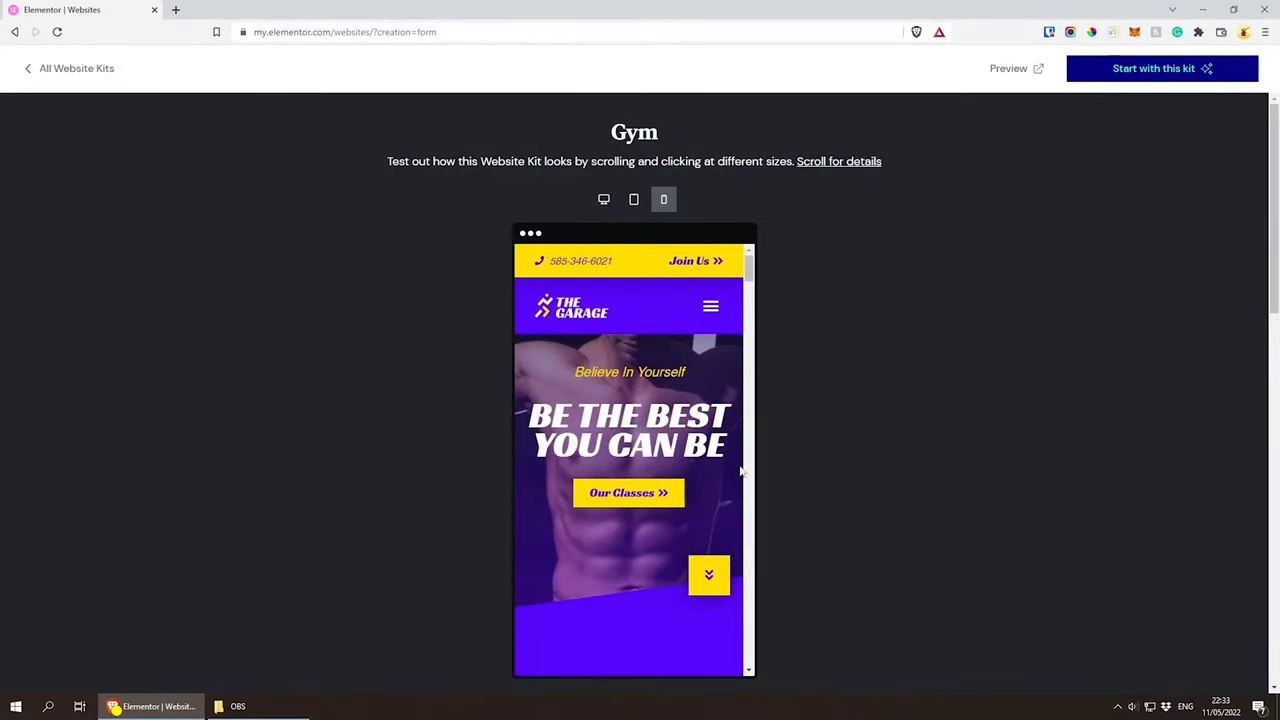
Step: Create the website from the Gym kit and continue to the websites list, dismissing the introductory tip
left_click(64, 72)
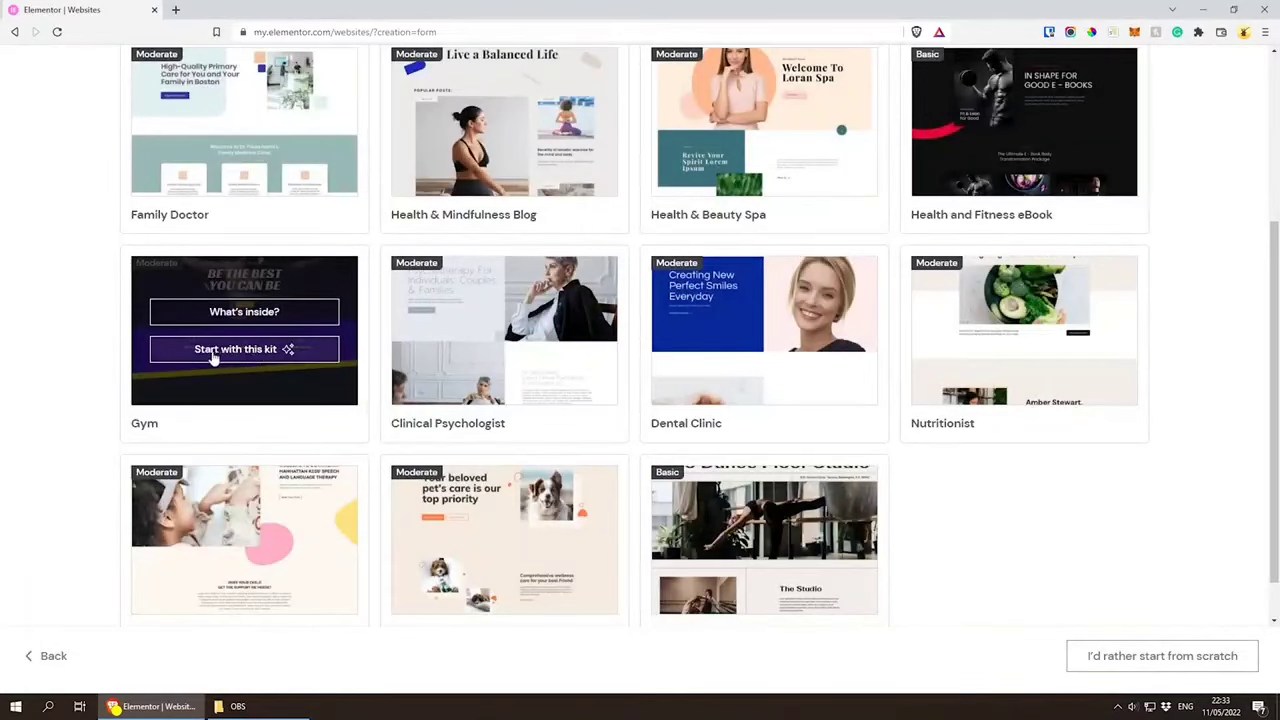
left_click(270, 349)
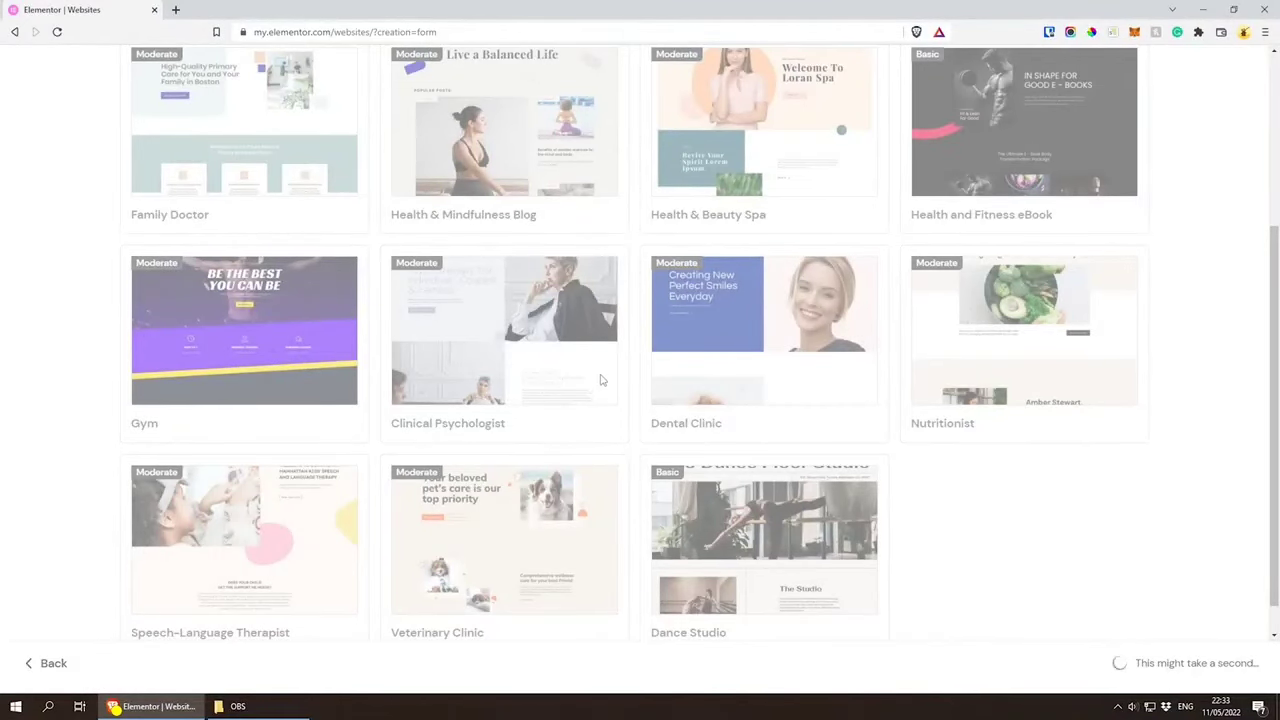
scroll(601, 381, "up", 4)
scroll(602, 380, "down", 3)
scroll(601, 380, "down", 1)
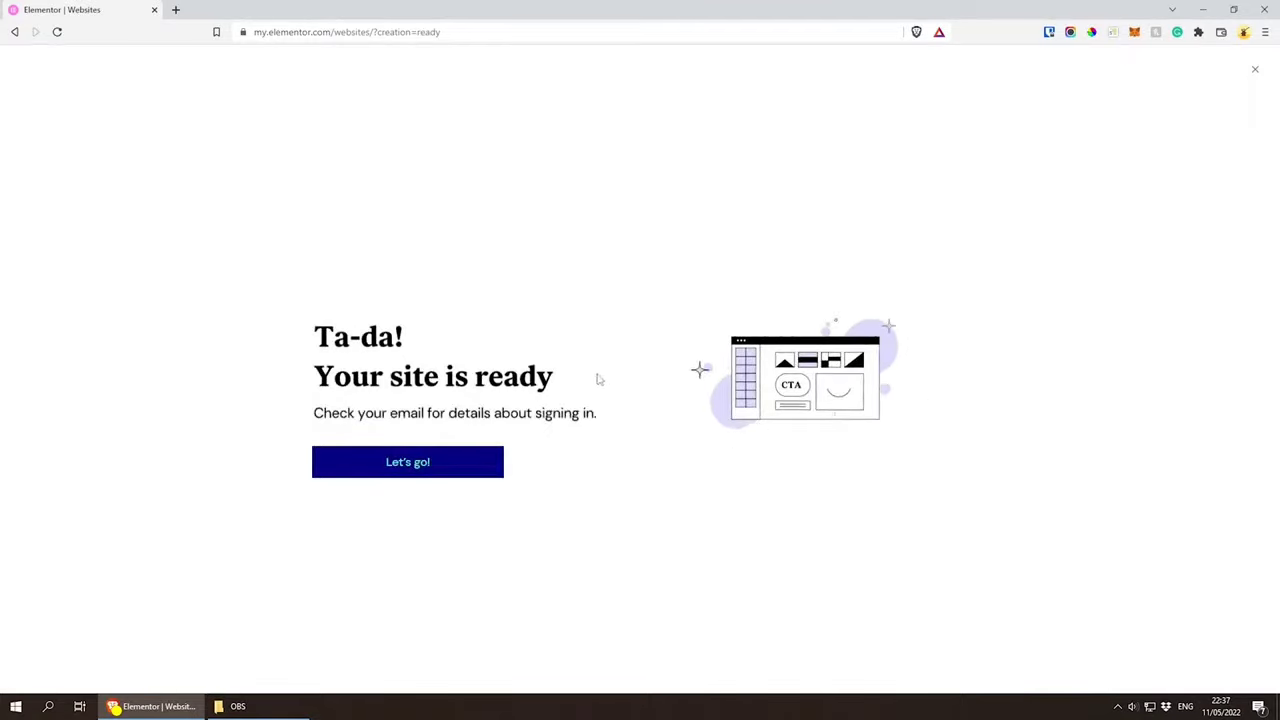
left_click(416, 464)
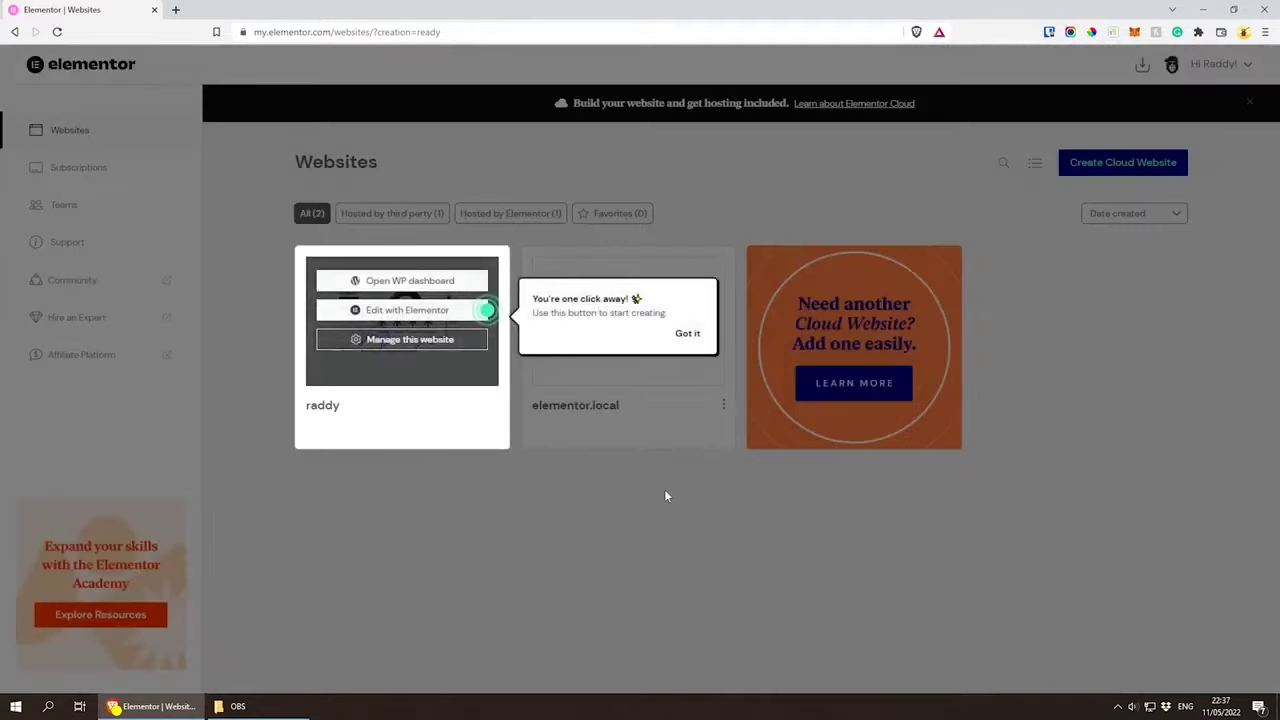
left_click(687, 333)
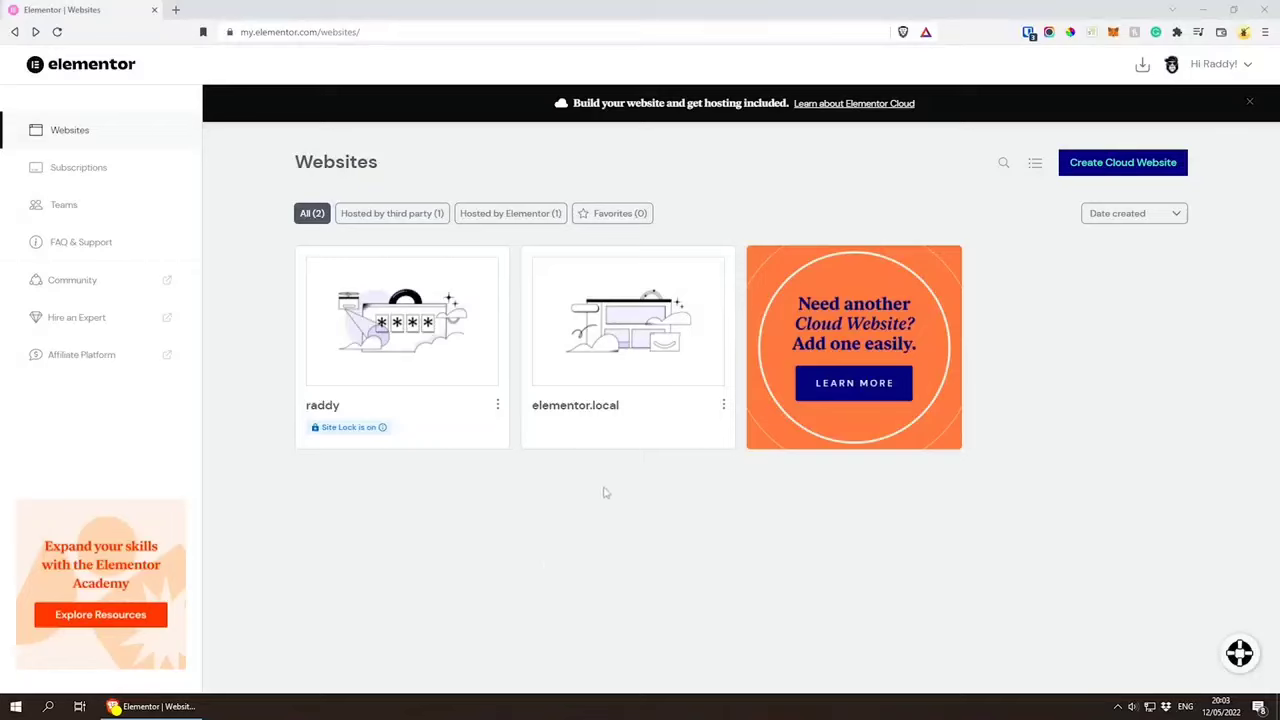
Step: Show only the websites hosted by Elementor and open the management page of the cloud website
mouse_move(582, 372)
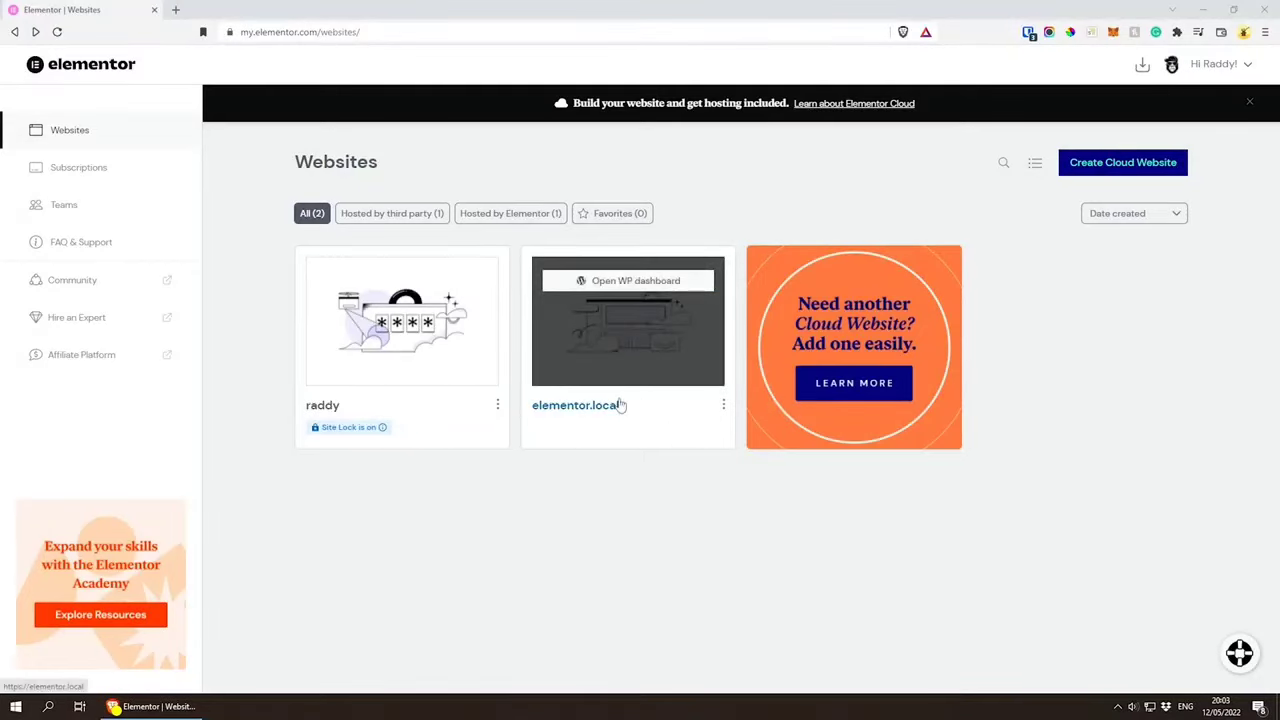
mouse_move(347, 368)
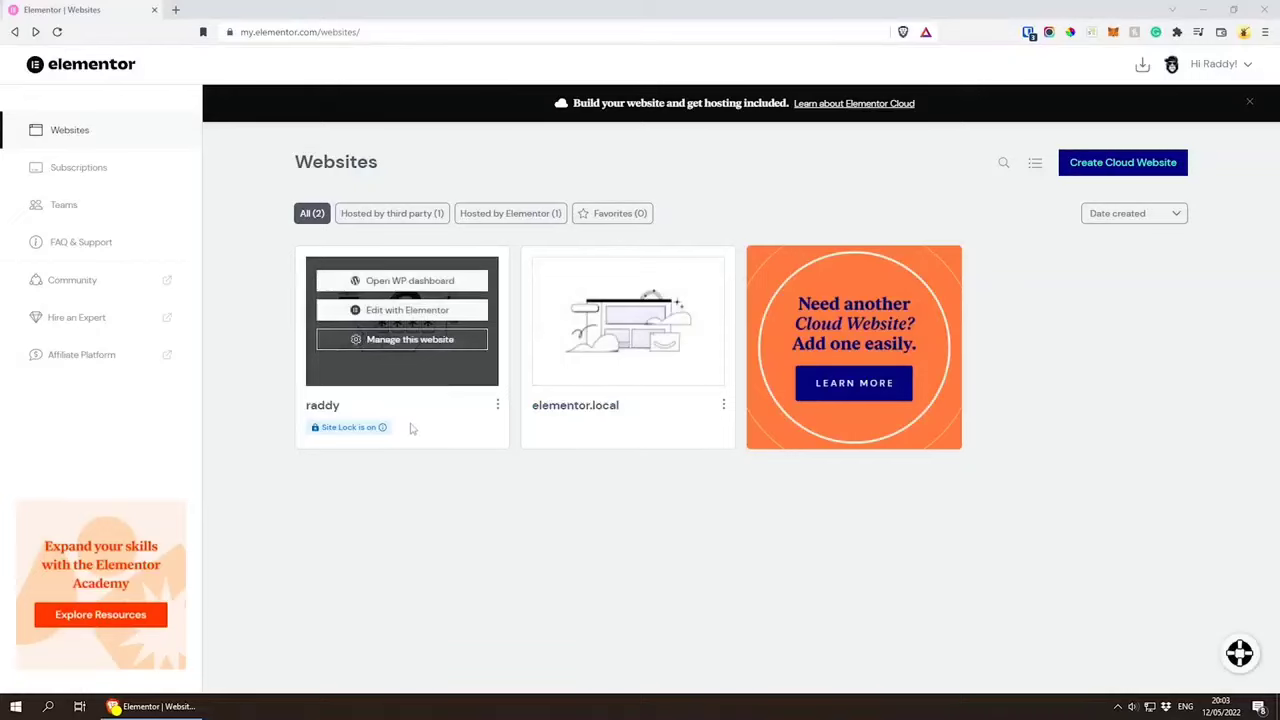
left_click(513, 217)
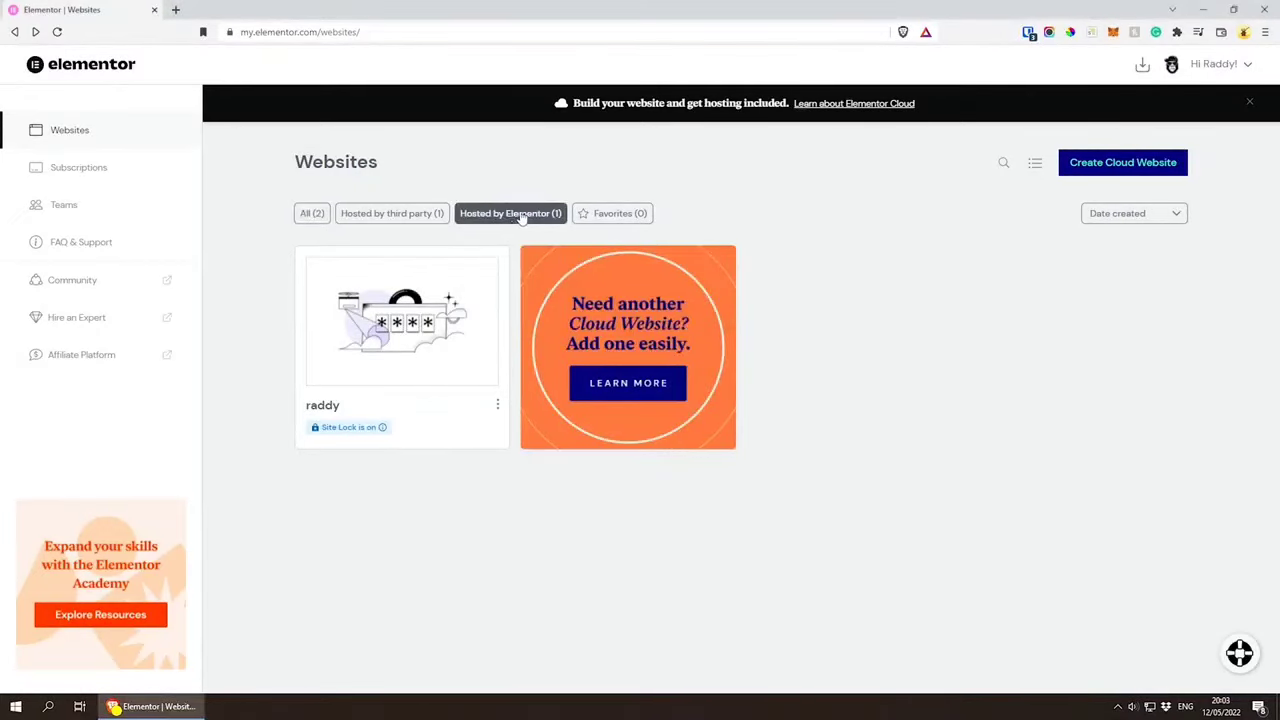
mouse_move(386, 403)
mouse_move(400, 378)
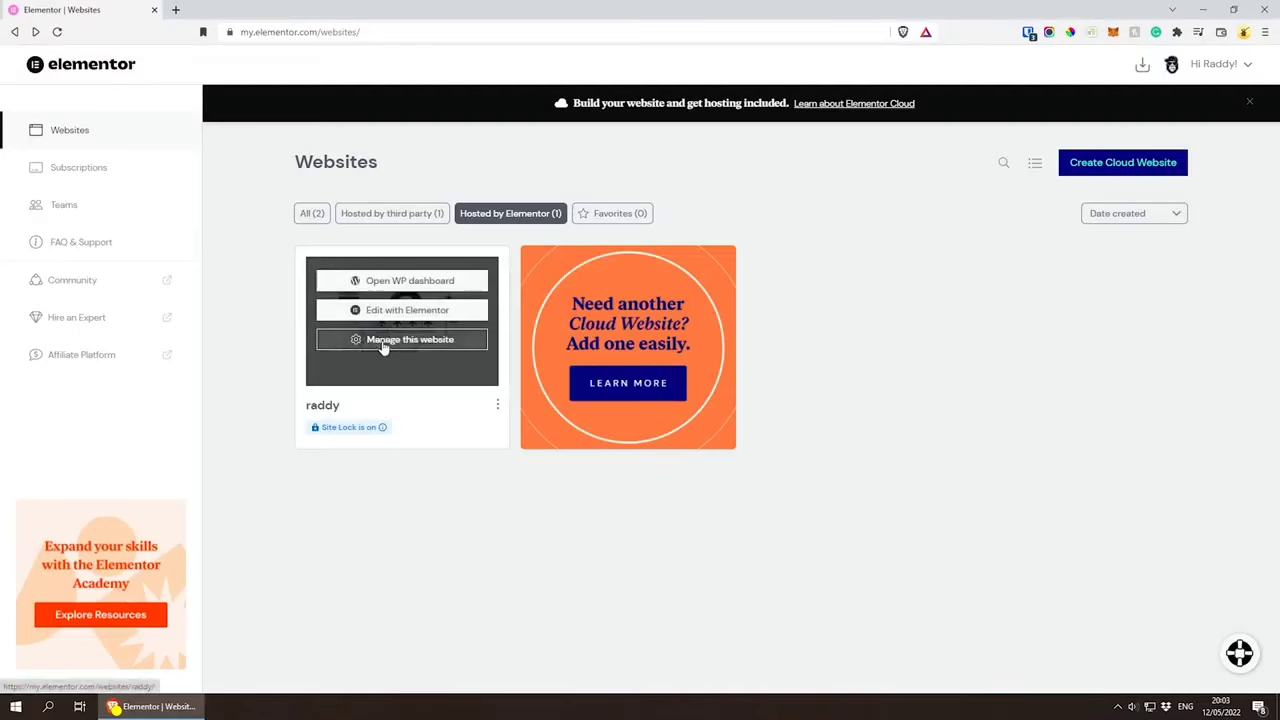
left_click(393, 342)
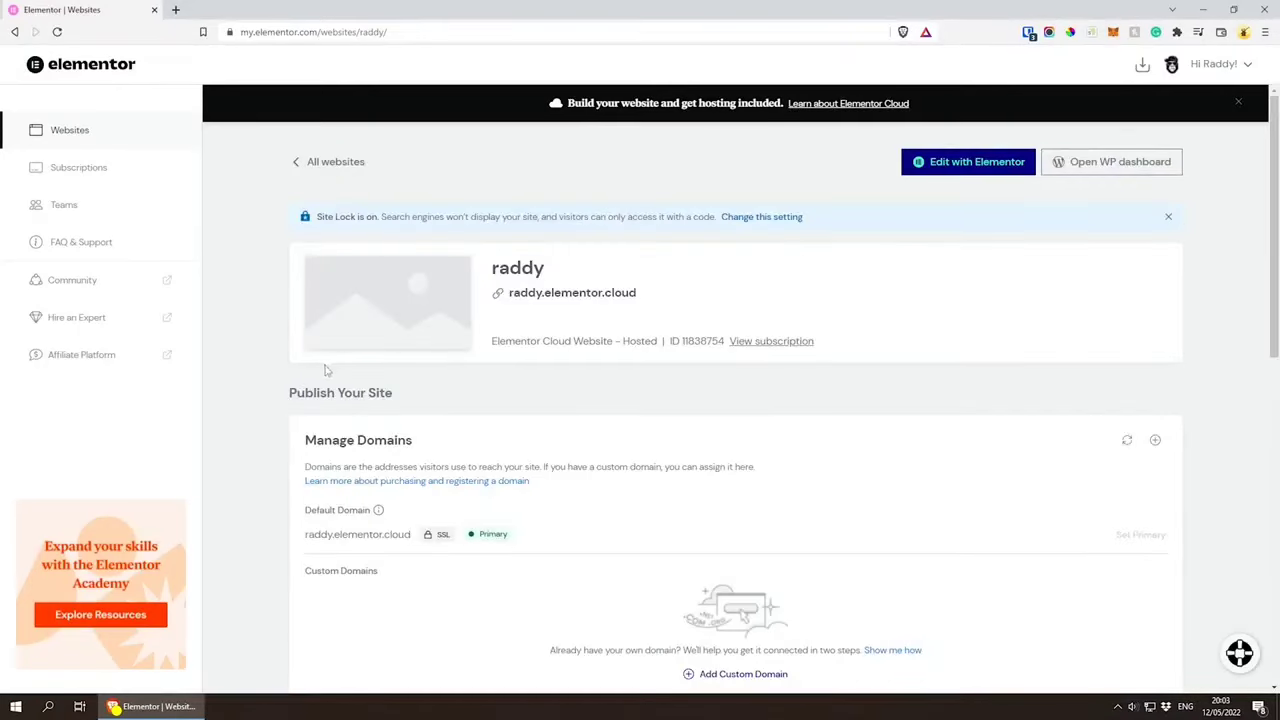
Step: Review the site's name, the Manage Domains section and its A and CNAME DNS records
double_click(519, 268)
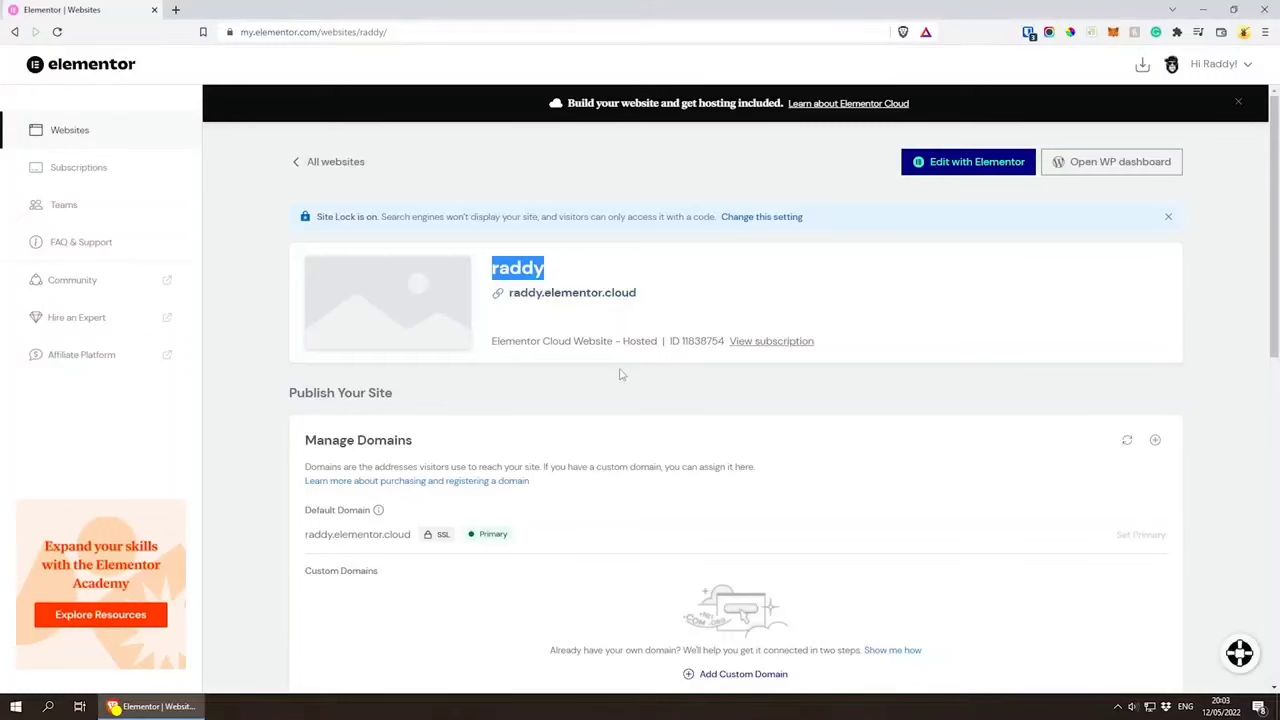
left_click(529, 367)
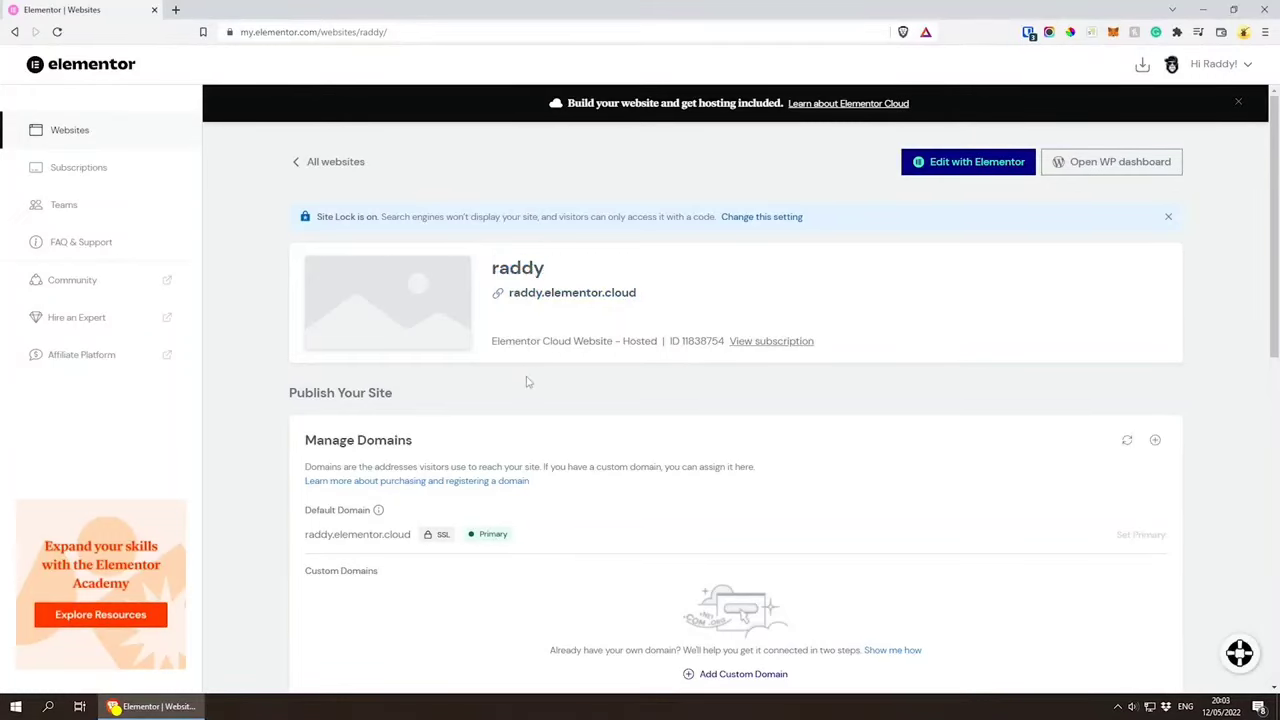
scroll(526, 380, "down", 2)
left_click_drag(306, 240, 421, 245)
left_click(424, 246)
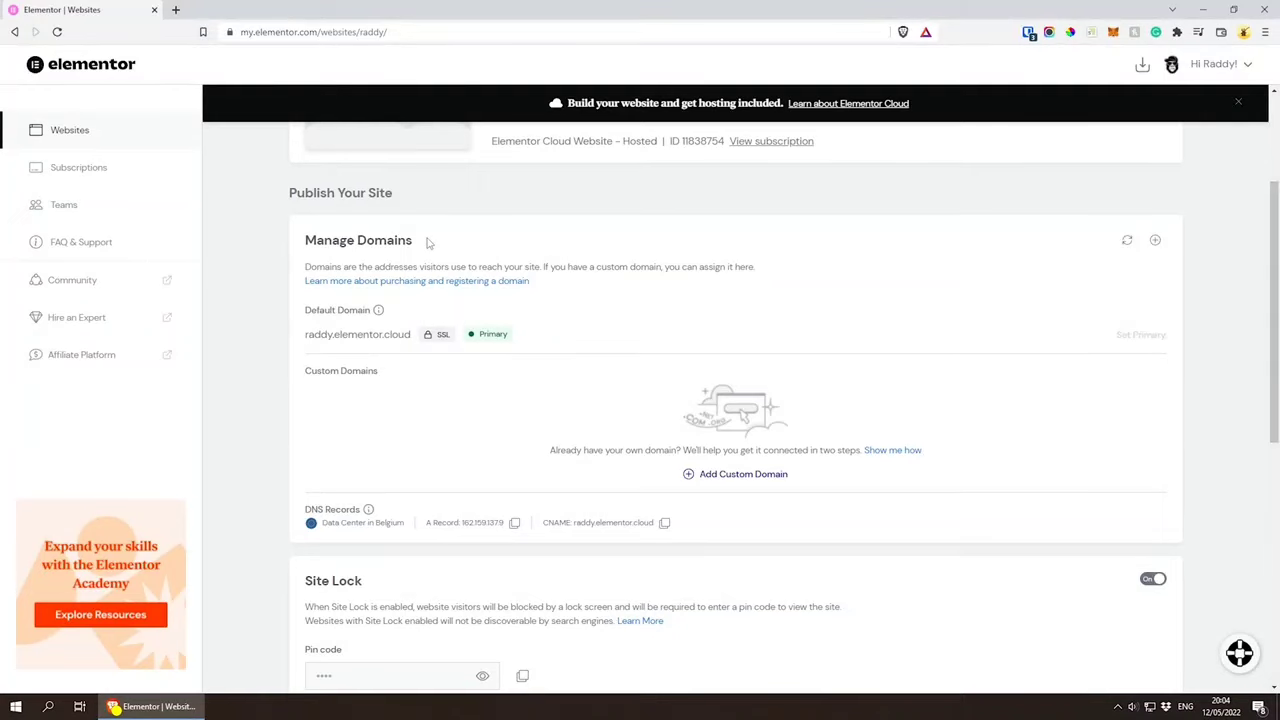
scroll(583, 408, "down", 1)
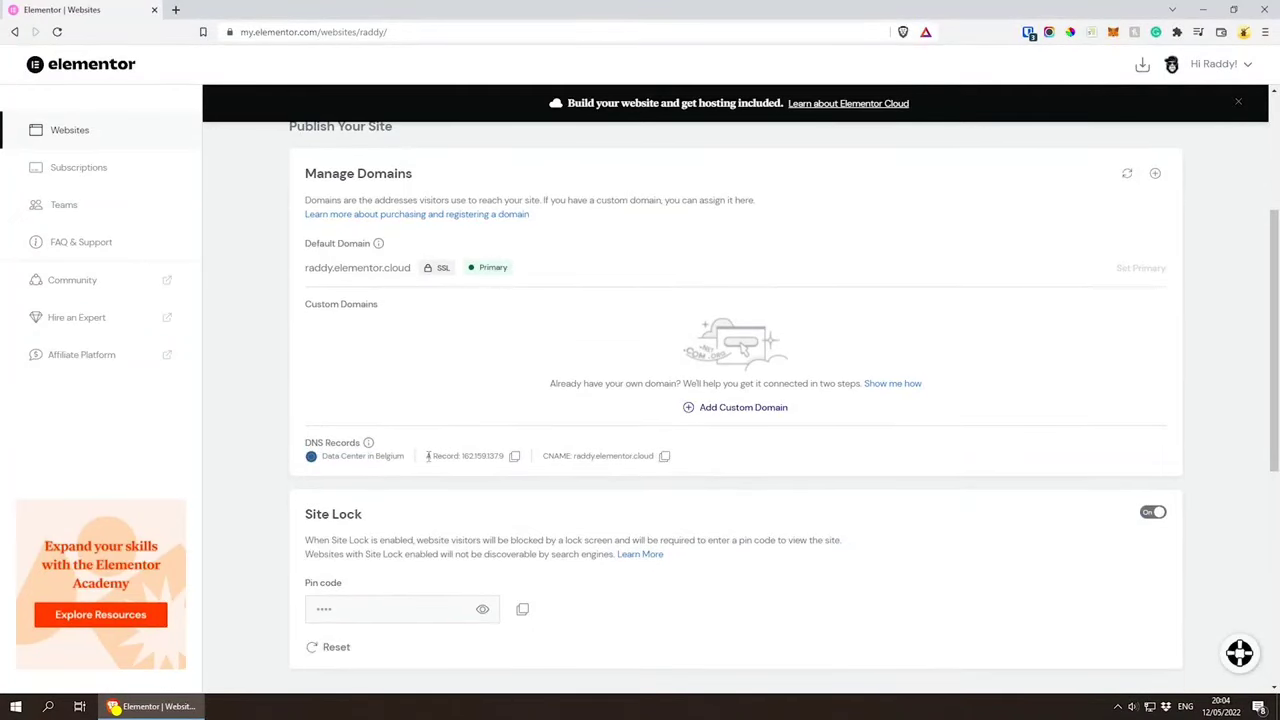
left_click_drag(431, 456, 465, 457)
left_click_drag(542, 456, 571, 456)
Step: Examine the Site Lock section with its on/off setting and pin code, and the Backups section below it
scroll(860, 410, "down", 2)
scroll(1222, 415, "up", 2)
scroll(1222, 415, "down", 2)
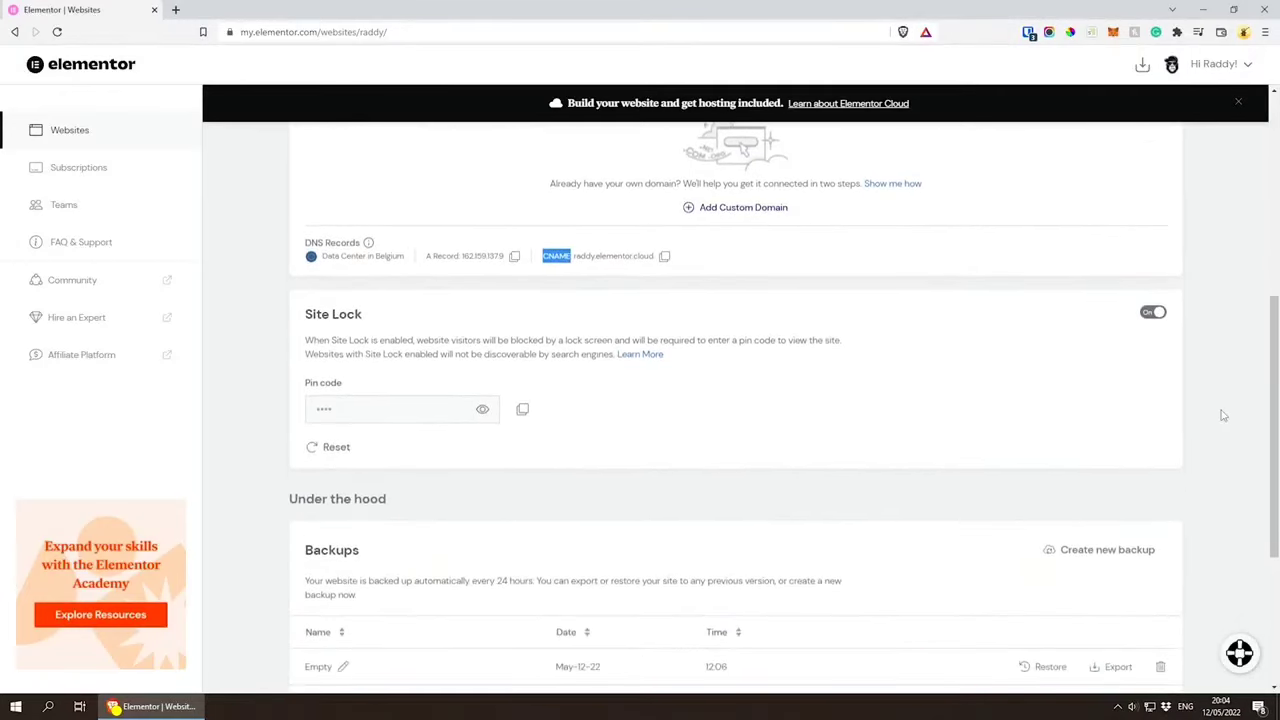
scroll(675, 347, "down", 1)
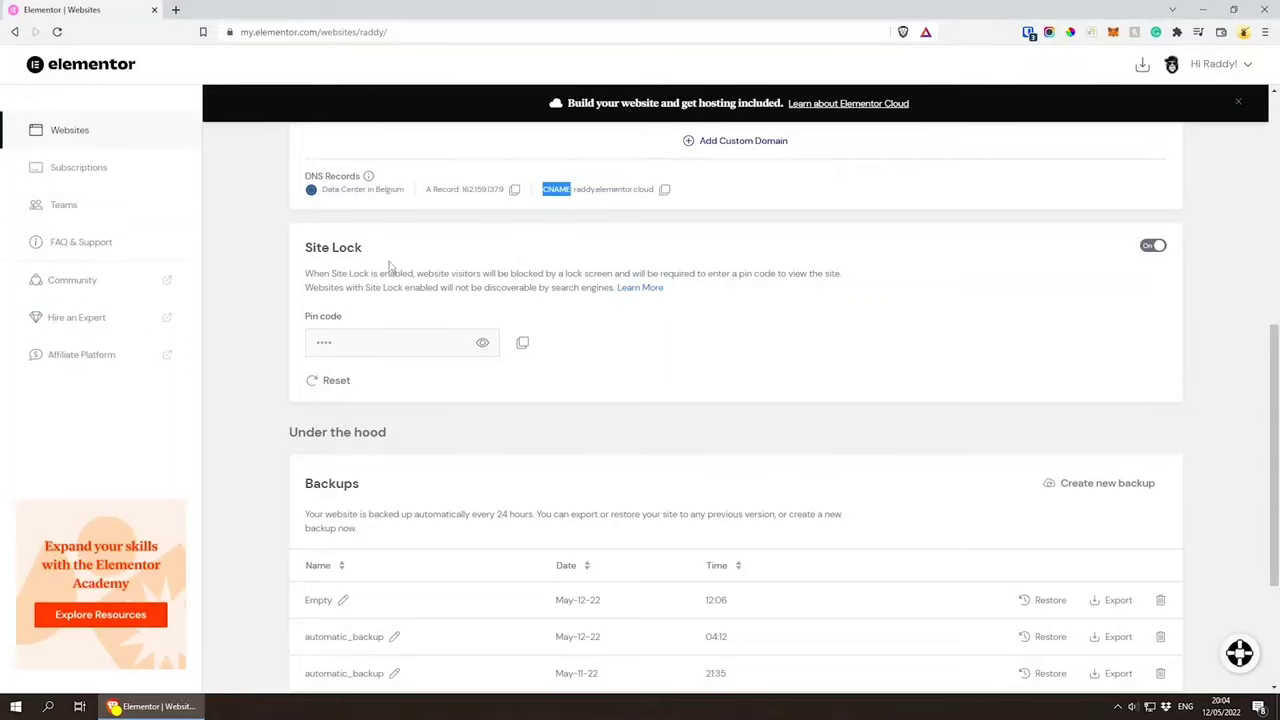
left_click(1150, 249)
Step: Check the site's elementor.cloud address and visit it in Microsoft Edge to see what a visitor gets
scroll(565, 386, "up", 5)
left_click_drag(657, 300, 509, 294)
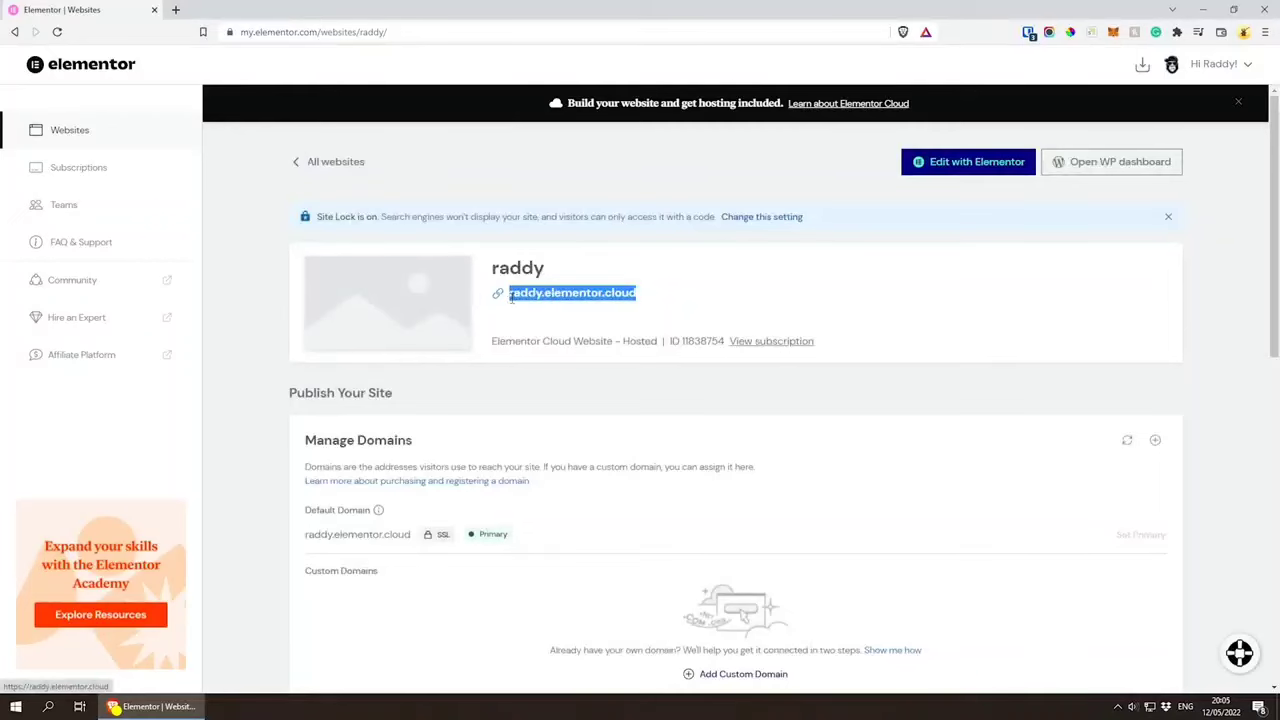
scroll(529, 410, "down", 3)
scroll(527, 400, "down", 3)
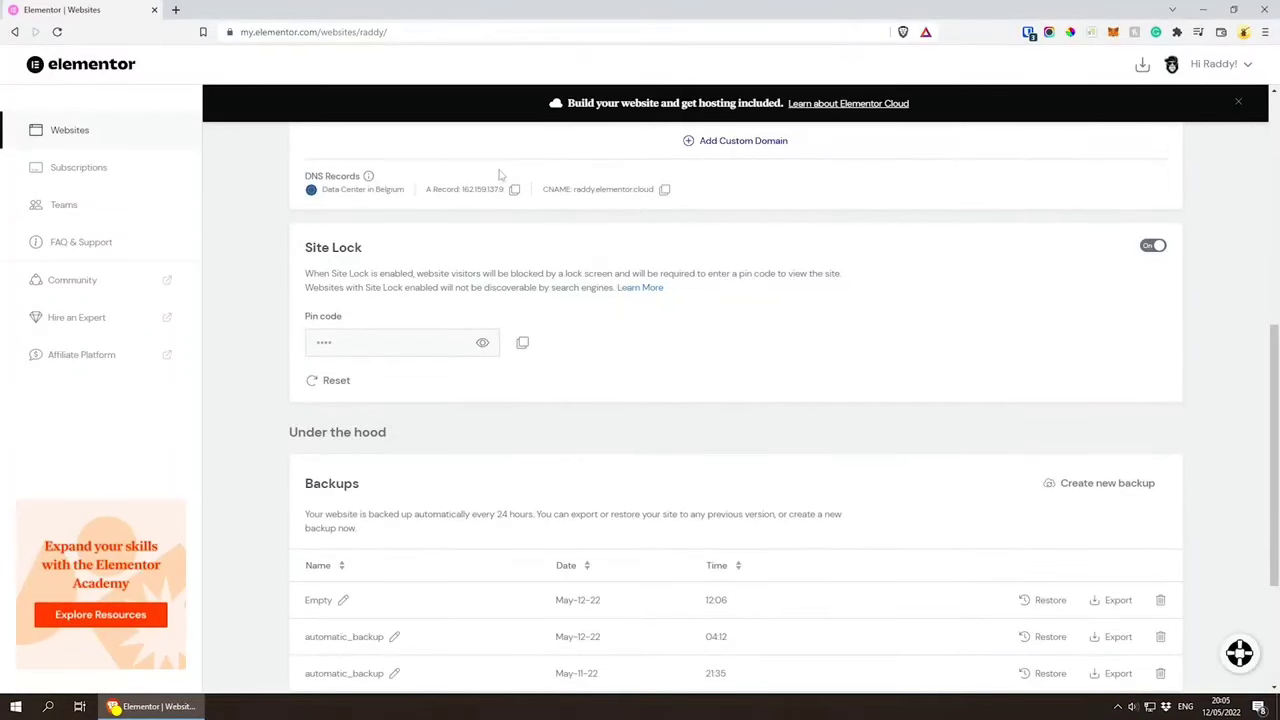
key("super")
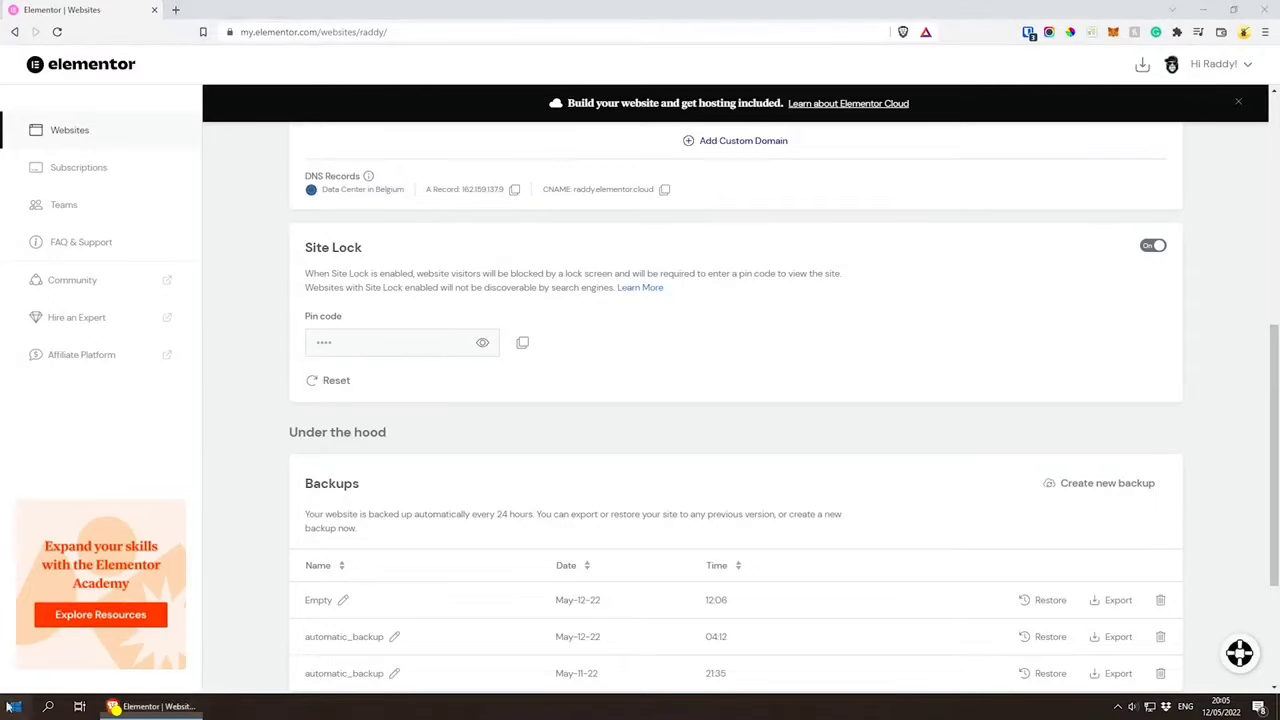
type("ed")
key("Return")
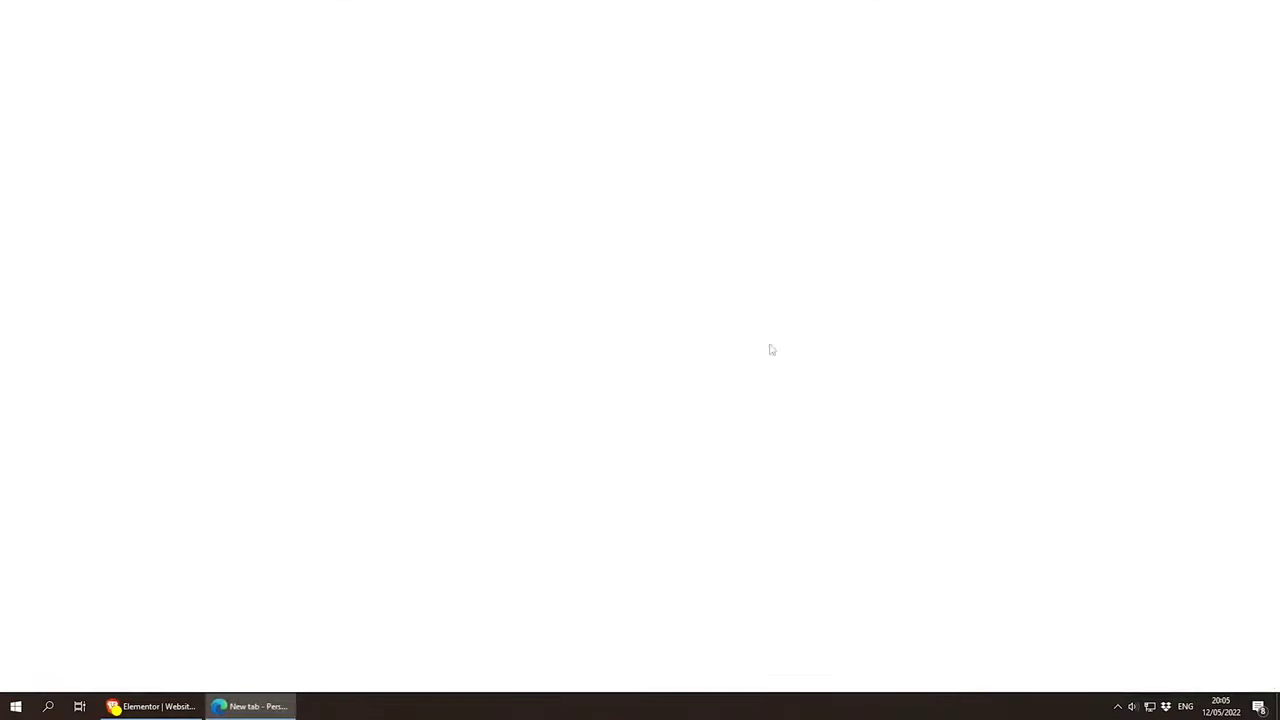
type("raddy.elementor.cloud")
key("Return")
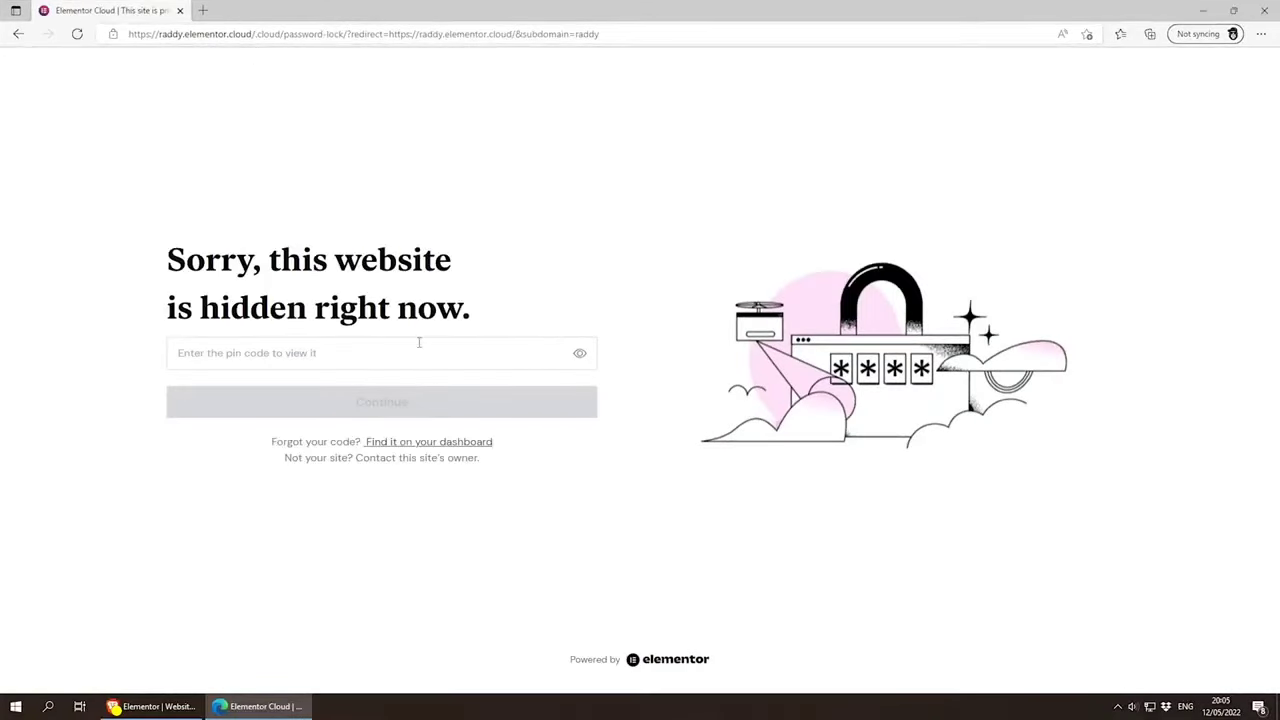
Step: Read the visitor lock page, compare it with the Site Lock settings in the other browser, and close Microsoft Edge
double_click(218, 258)
left_click(377, 268)
left_click(160, 707)
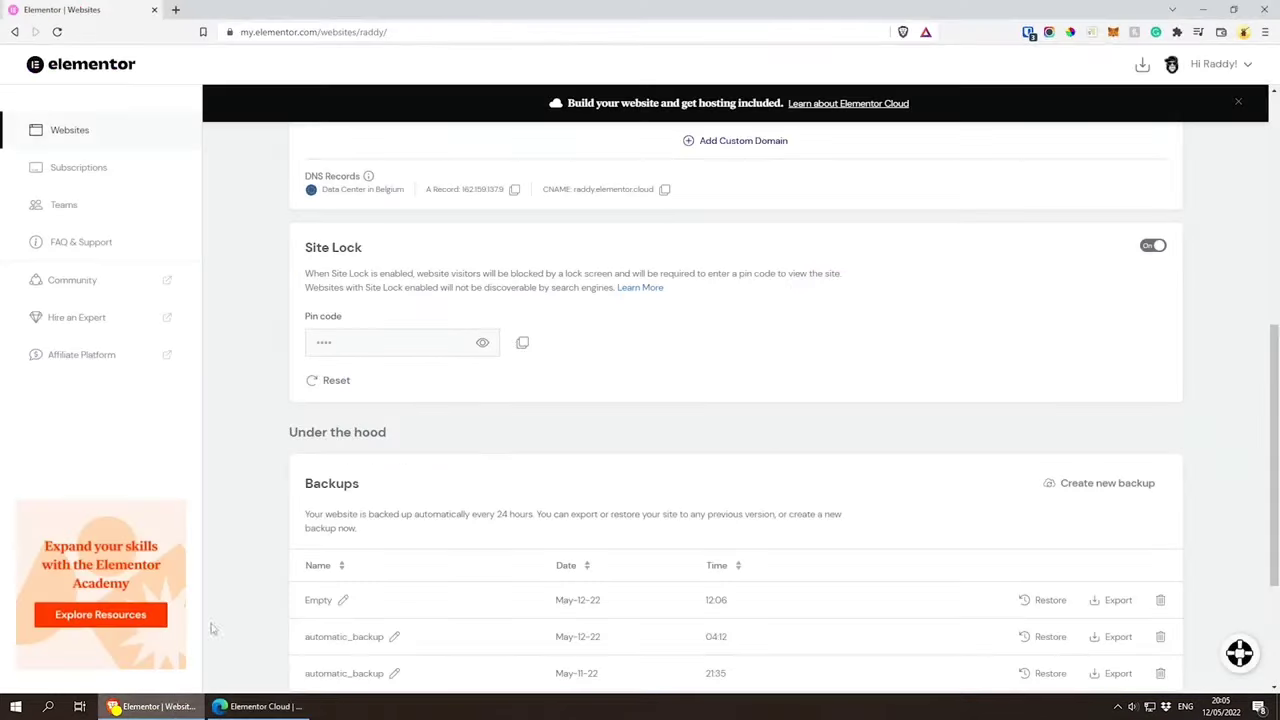
left_click(262, 706)
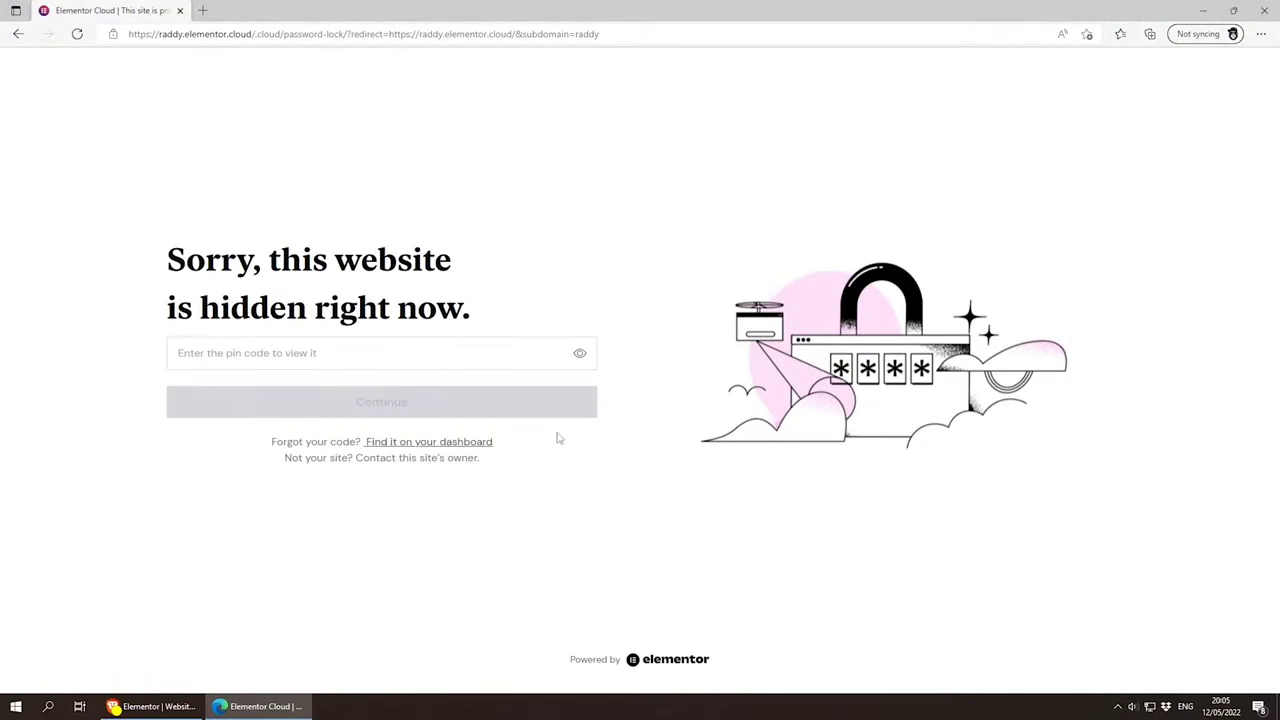
left_click(1265, 10)
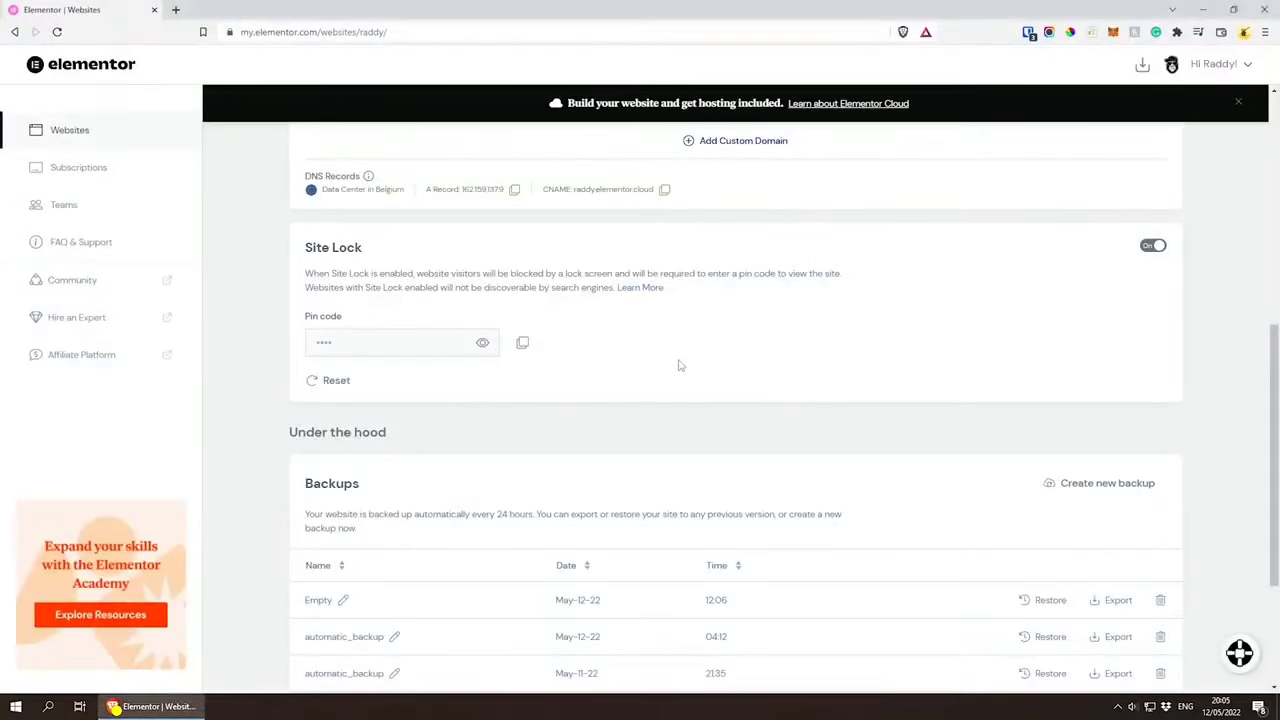
Step: Examine the Backups list and the Debugging & Troubleshooting options, and return to the overview of all websites
scroll(570, 330, "down", 3)
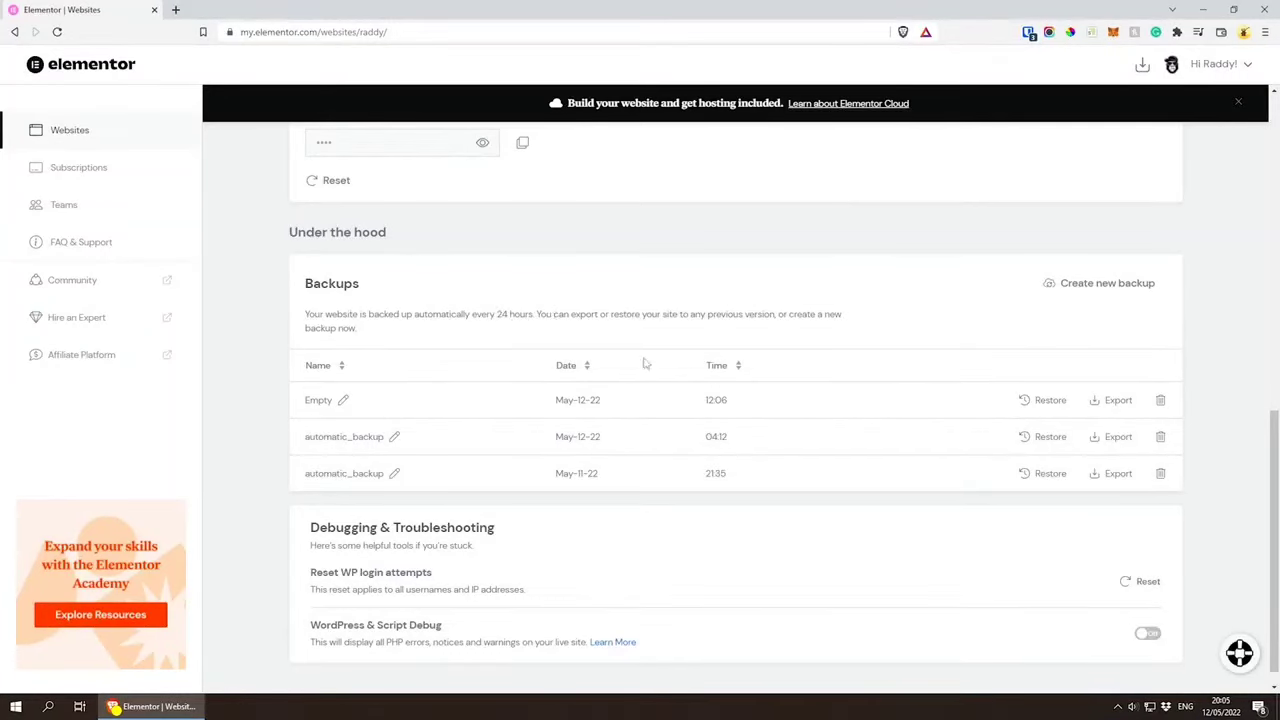
scroll(648, 367, "down", 1)
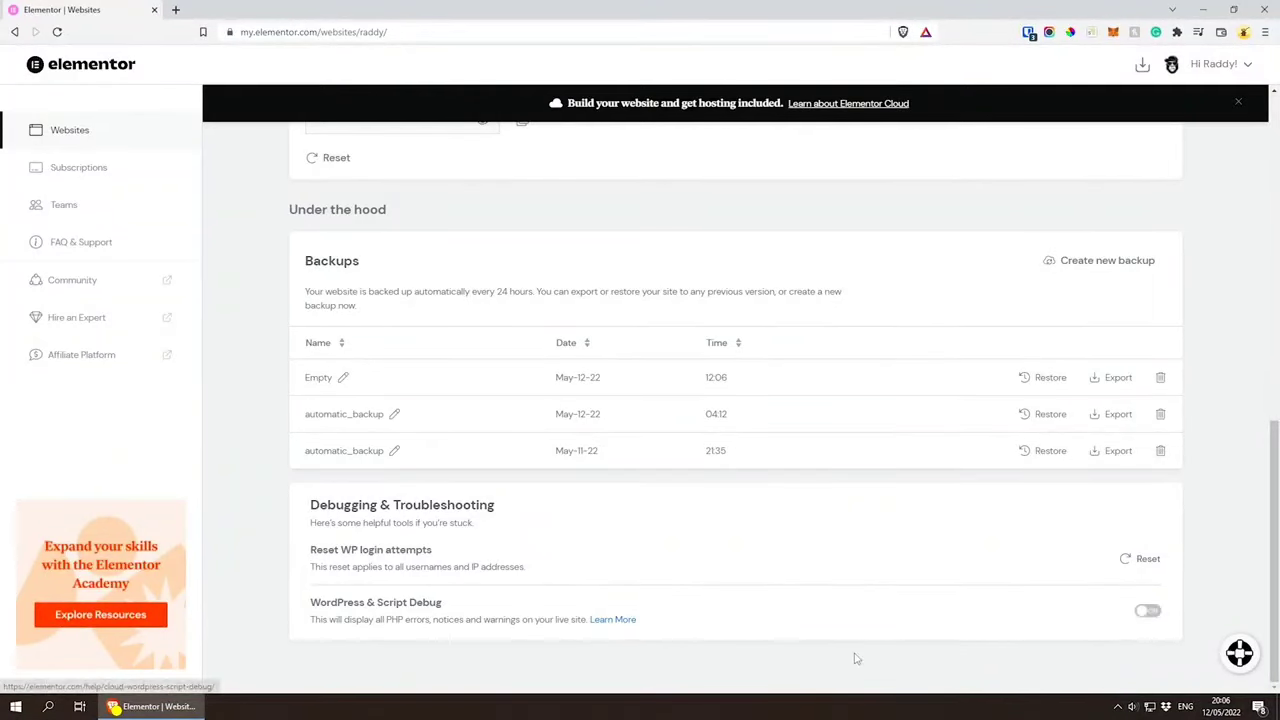
scroll(851, 657, "up", 10)
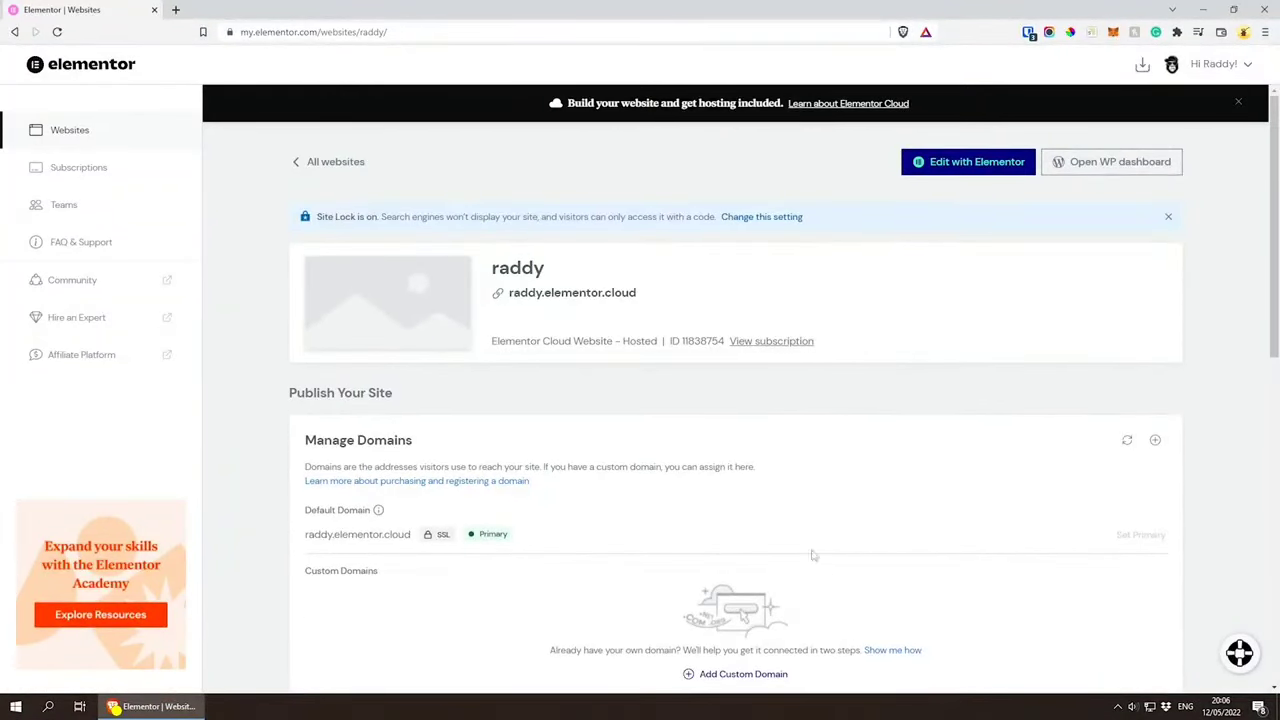
left_click(312, 161)
mouse_move(417, 367)
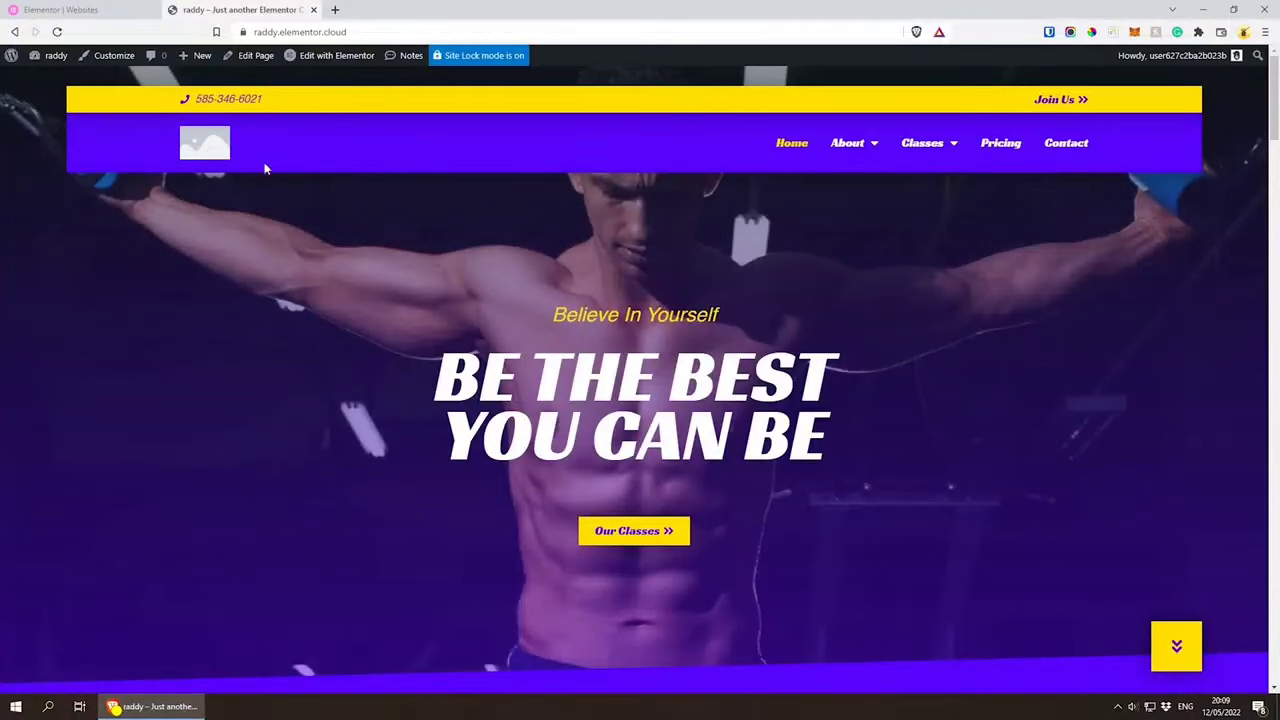
Step: Look through the live gym home page from the hero banner down to the footer contact form and back
scroll(877, 318, "down", 1)
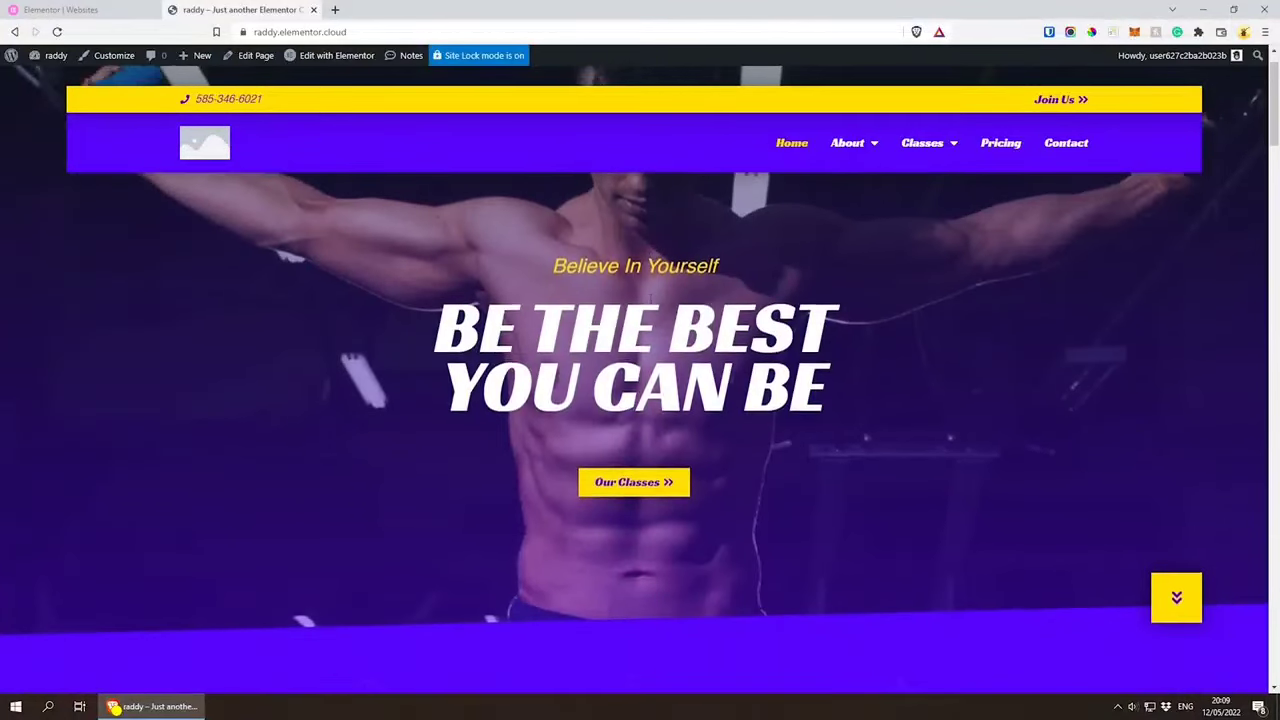
scroll(503, 299, "up", 1)
scroll(844, 340, "down", 2)
scroll(843, 340, "down", 5)
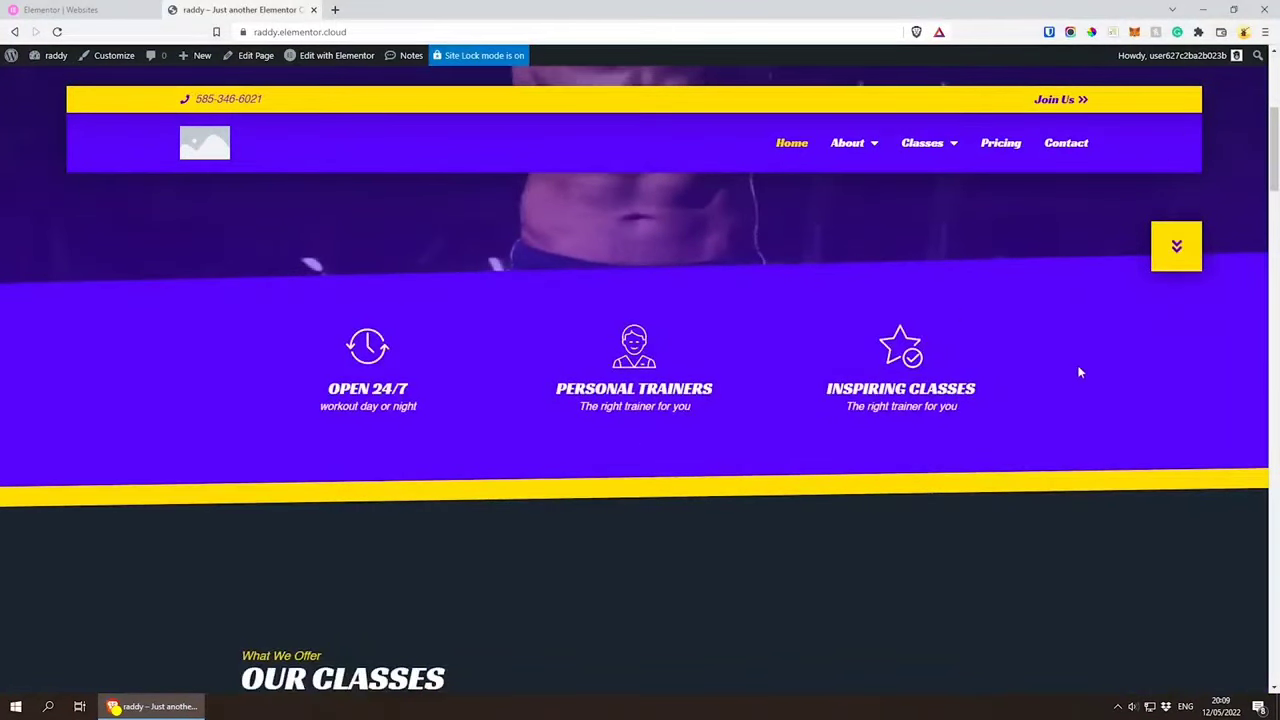
scroll(434, 286, "down", 7)
scroll(1063, 313, "down", 3)
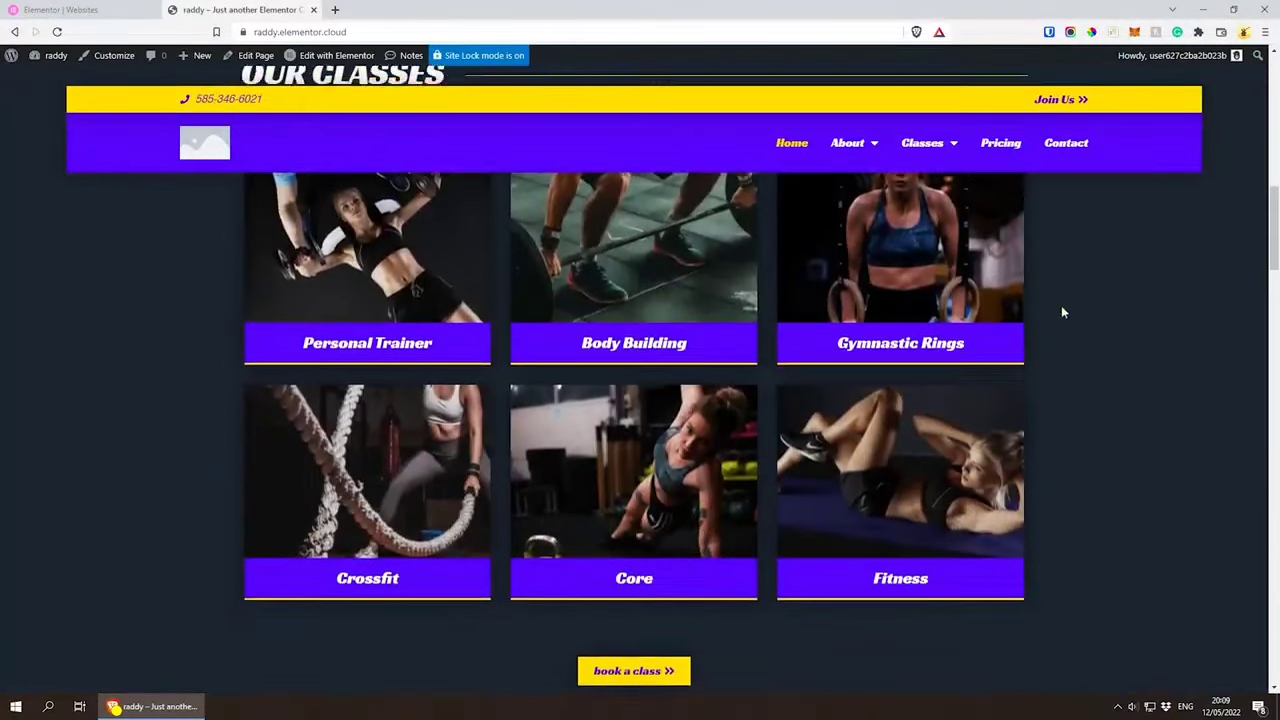
scroll(1060, 310, "down", 7)
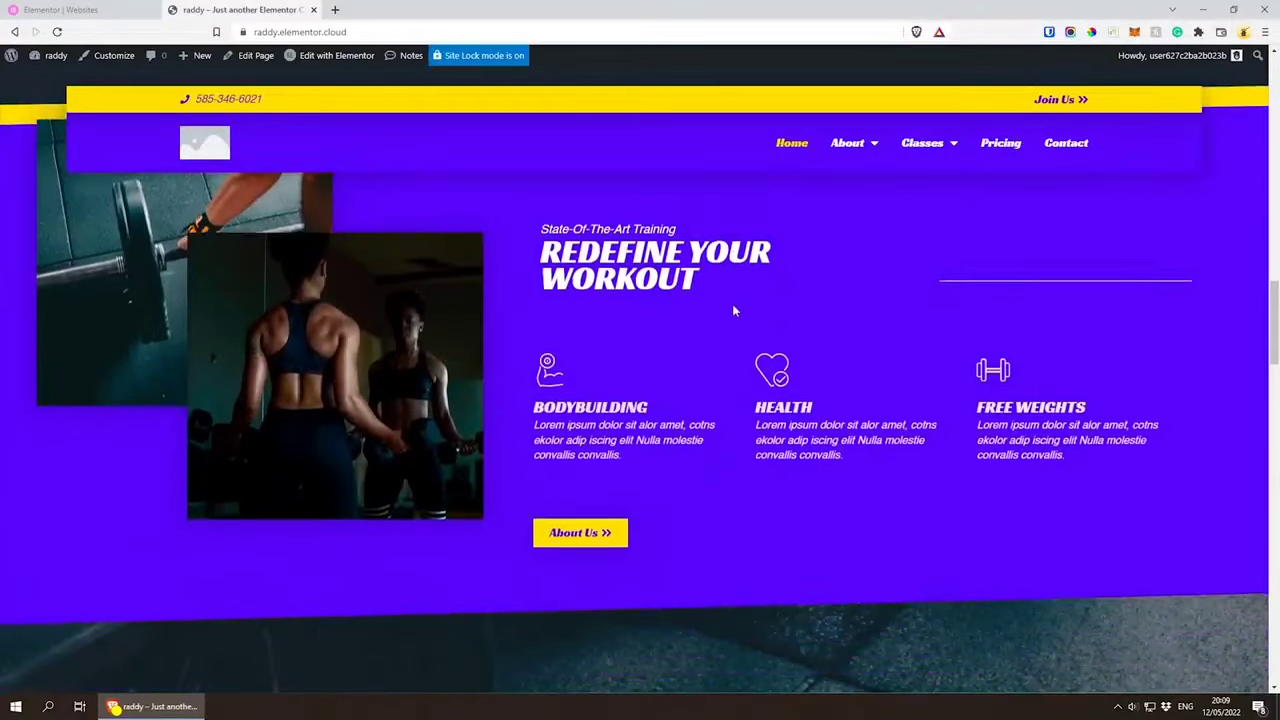
scroll(732, 310, "down", 8)
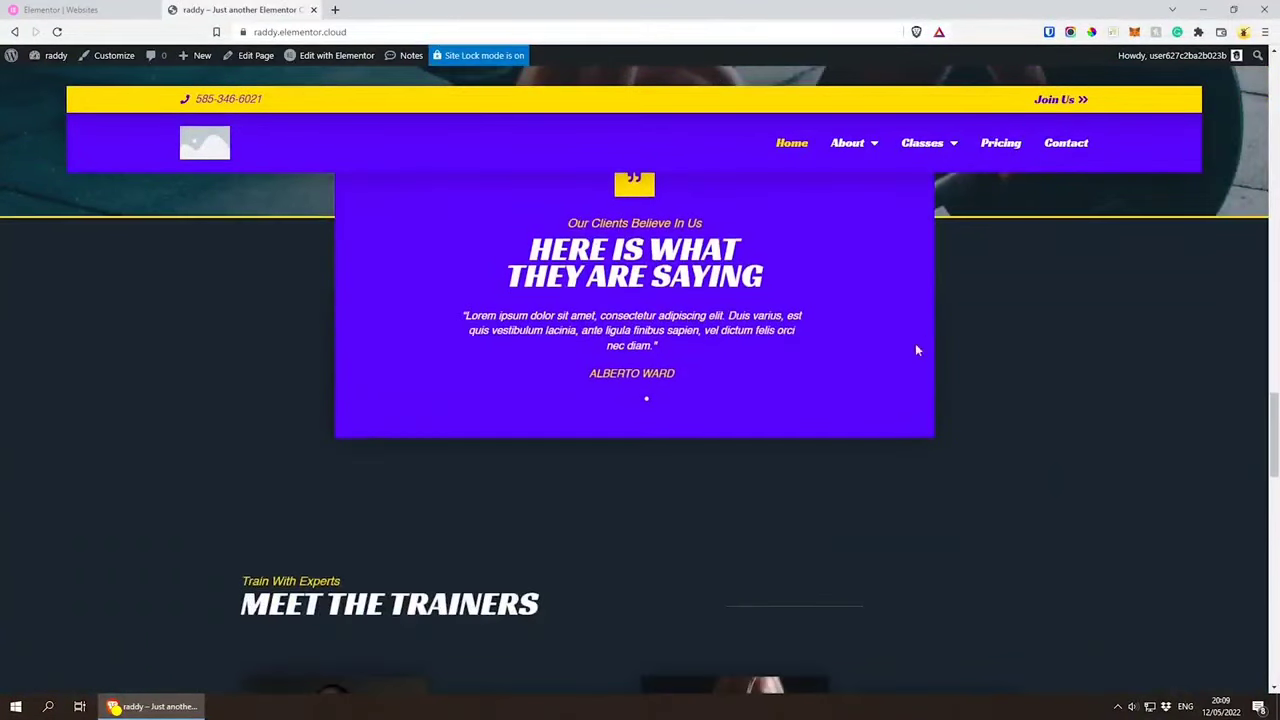
scroll(917, 350, "down", 4)
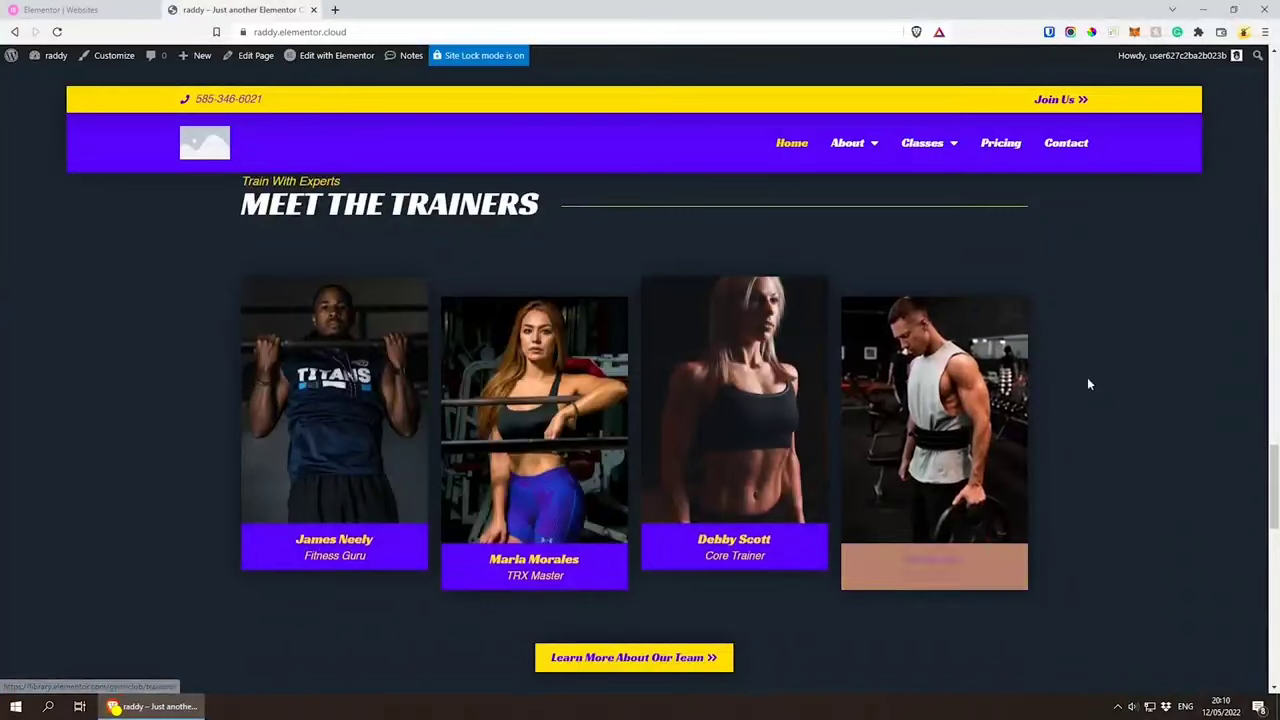
scroll(1084, 385, "down", 9)
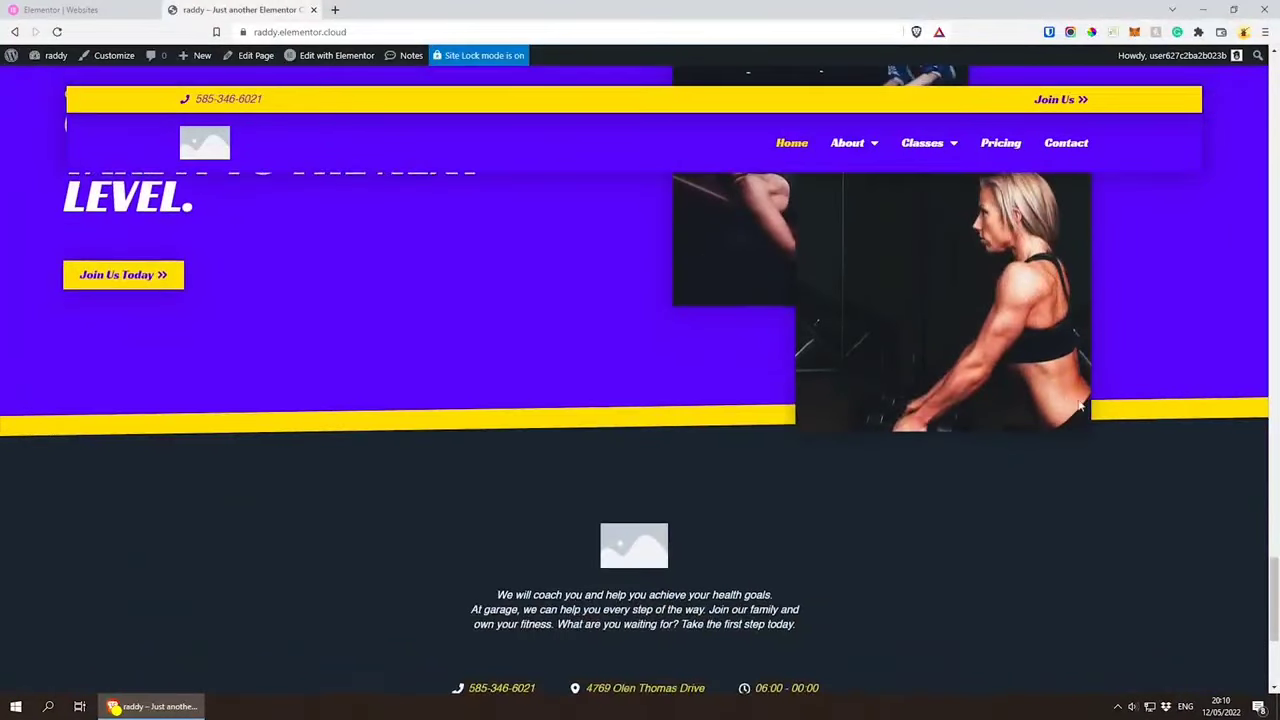
scroll(1160, 414, "down", 3)
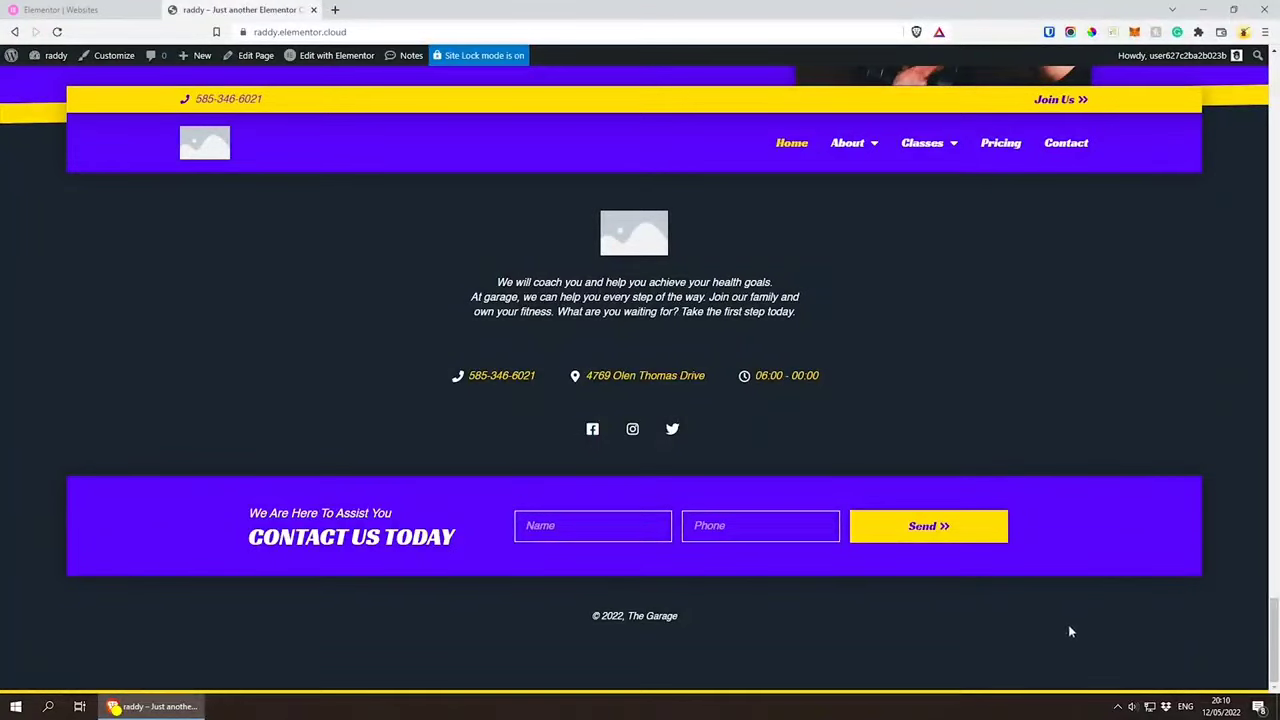
scroll(1070, 630, "up", 10)
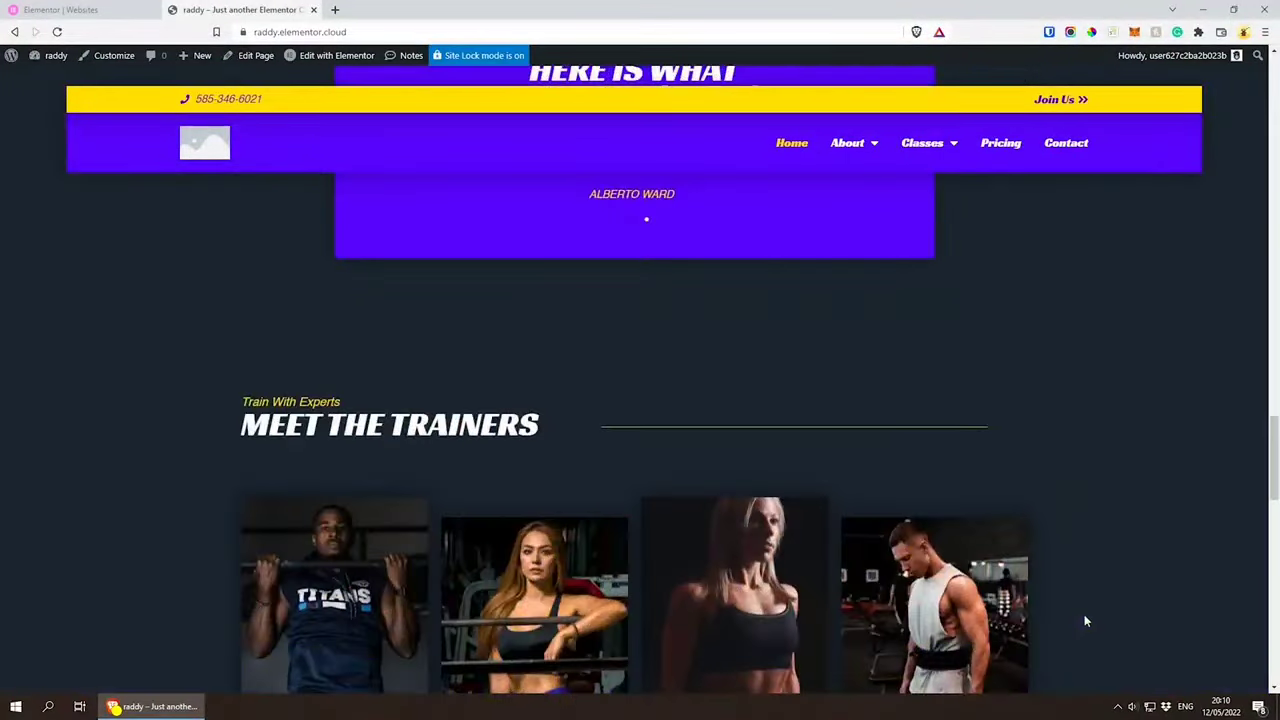
scroll(1084, 621, "up", 15)
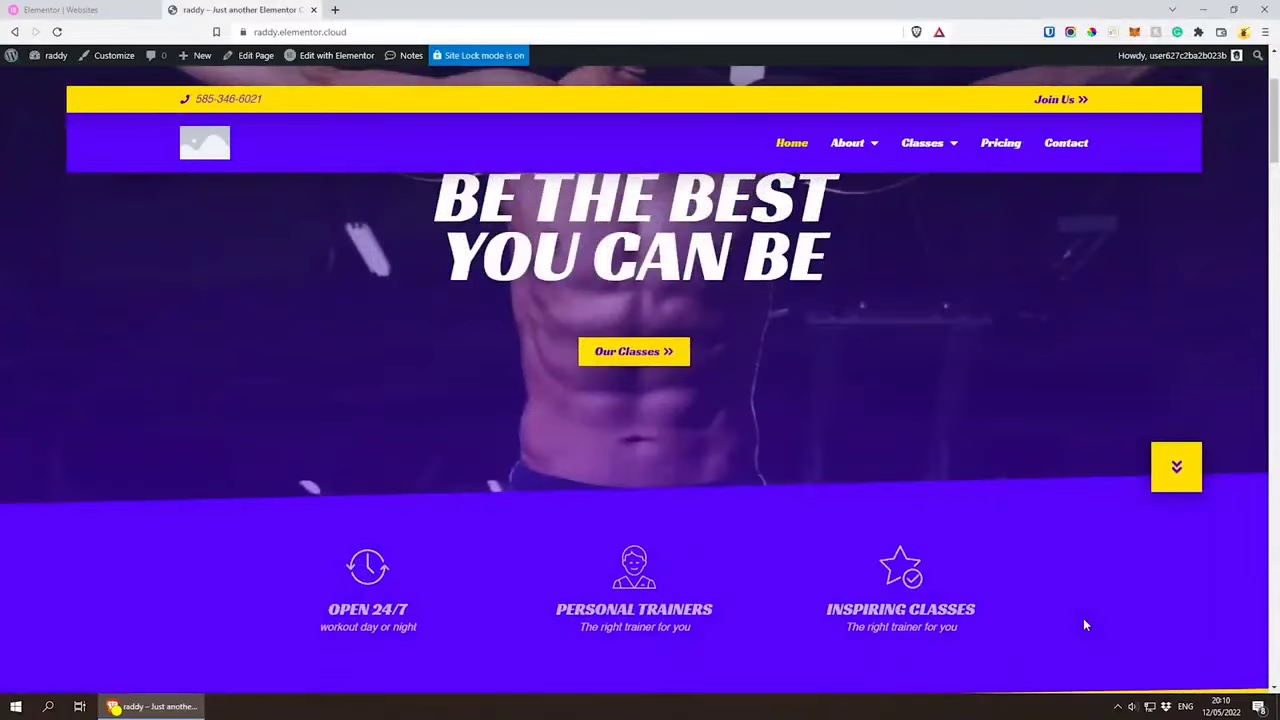
scroll(1083, 618, "up", 2)
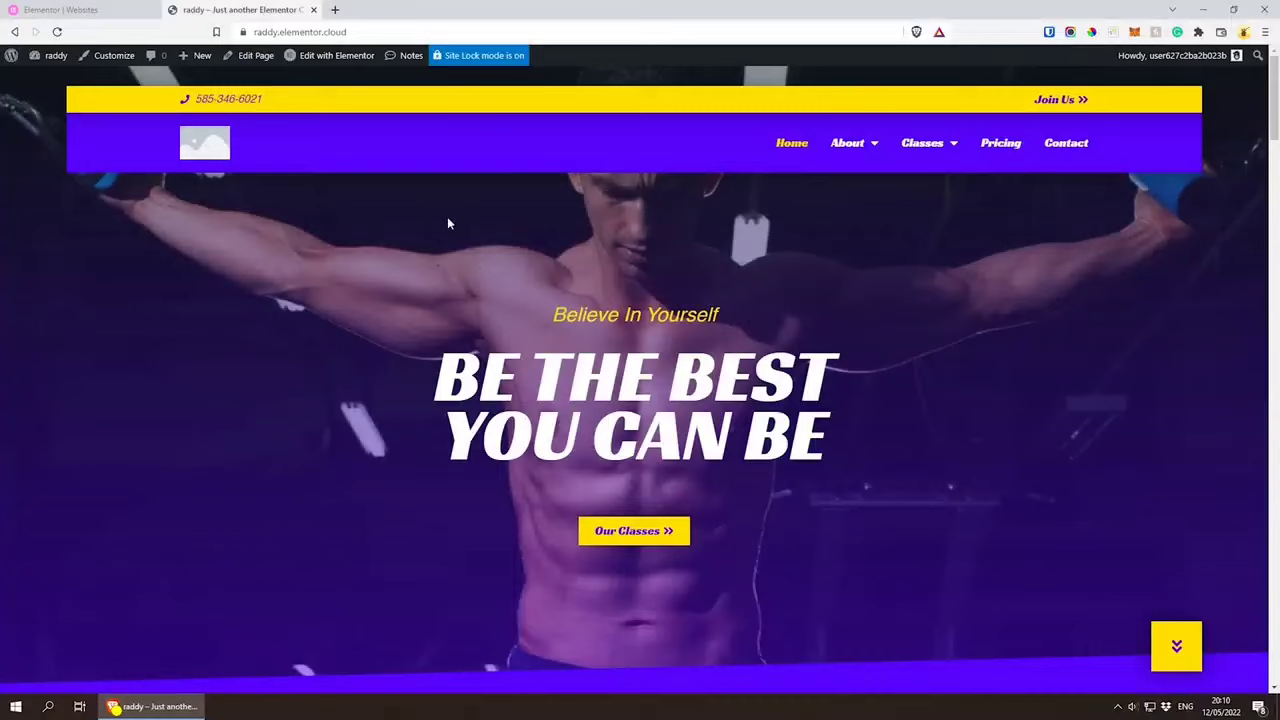
Step: Open the Site Identity section of Elementor's Site Settings and capitalize the first letter of the site name
mouse_move(327, 60)
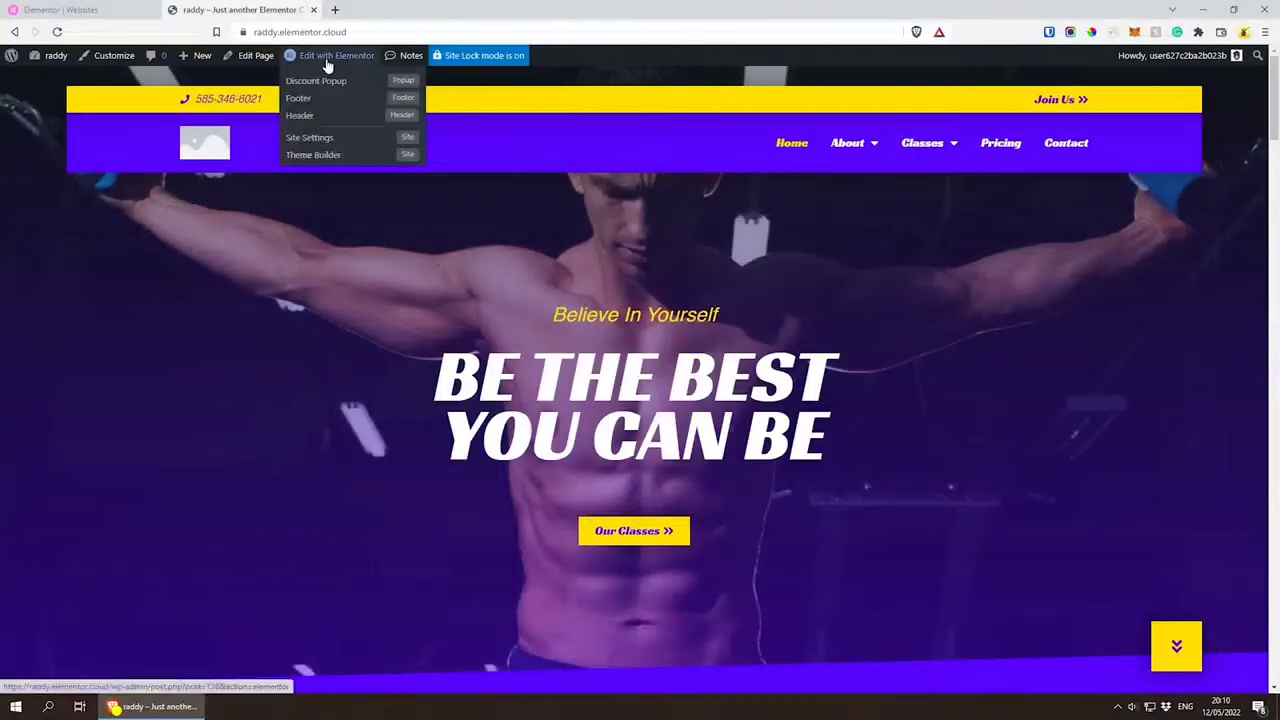
left_click(320, 140)
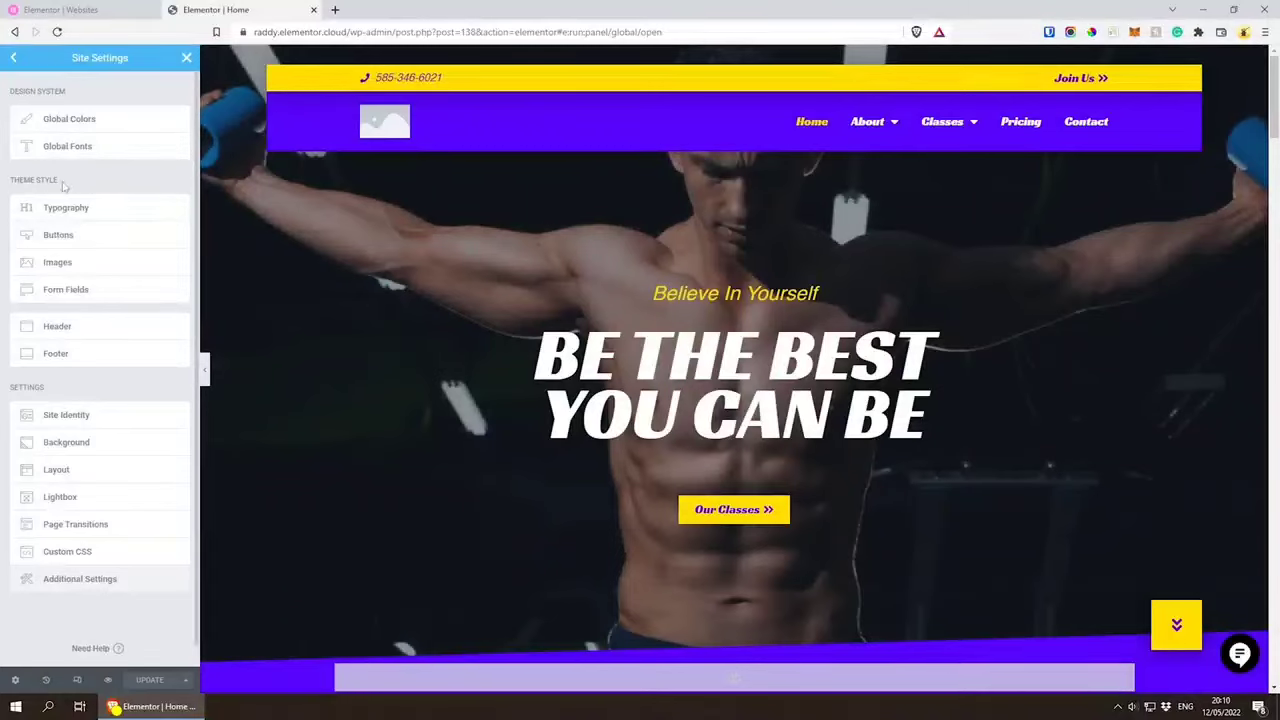
left_click(66, 416)
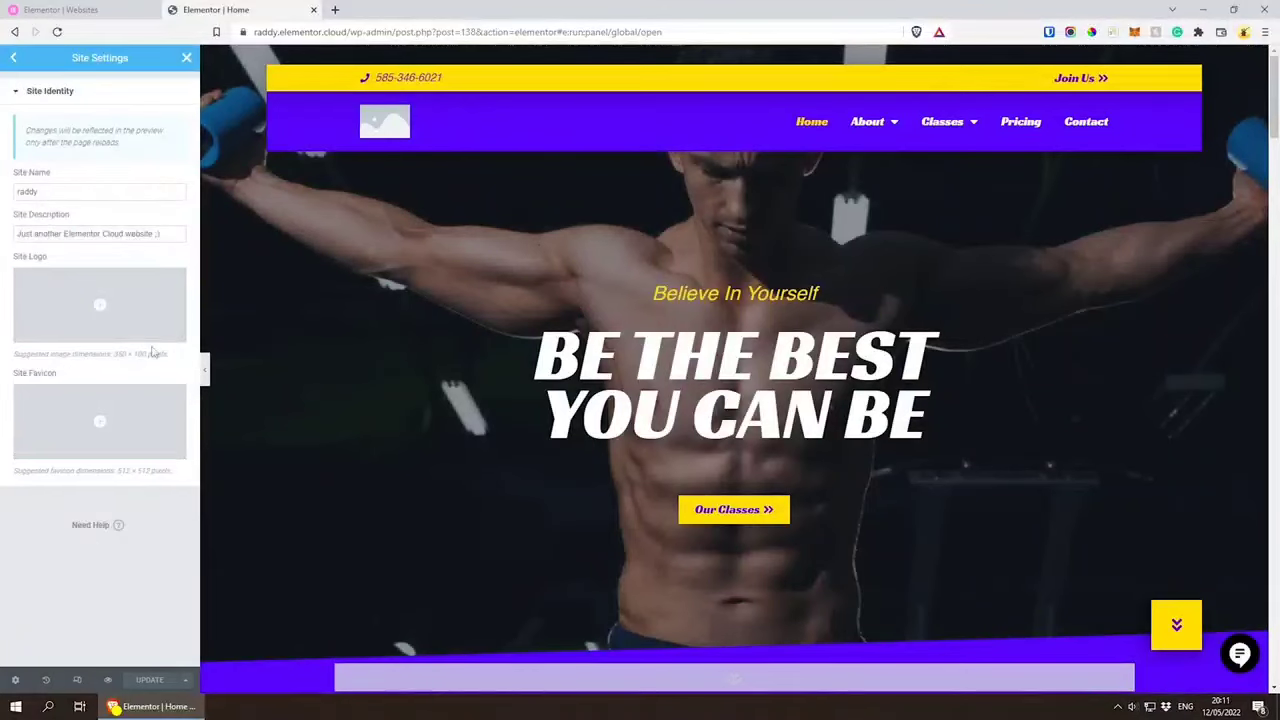
left_click_drag(44, 193, 18, 191)
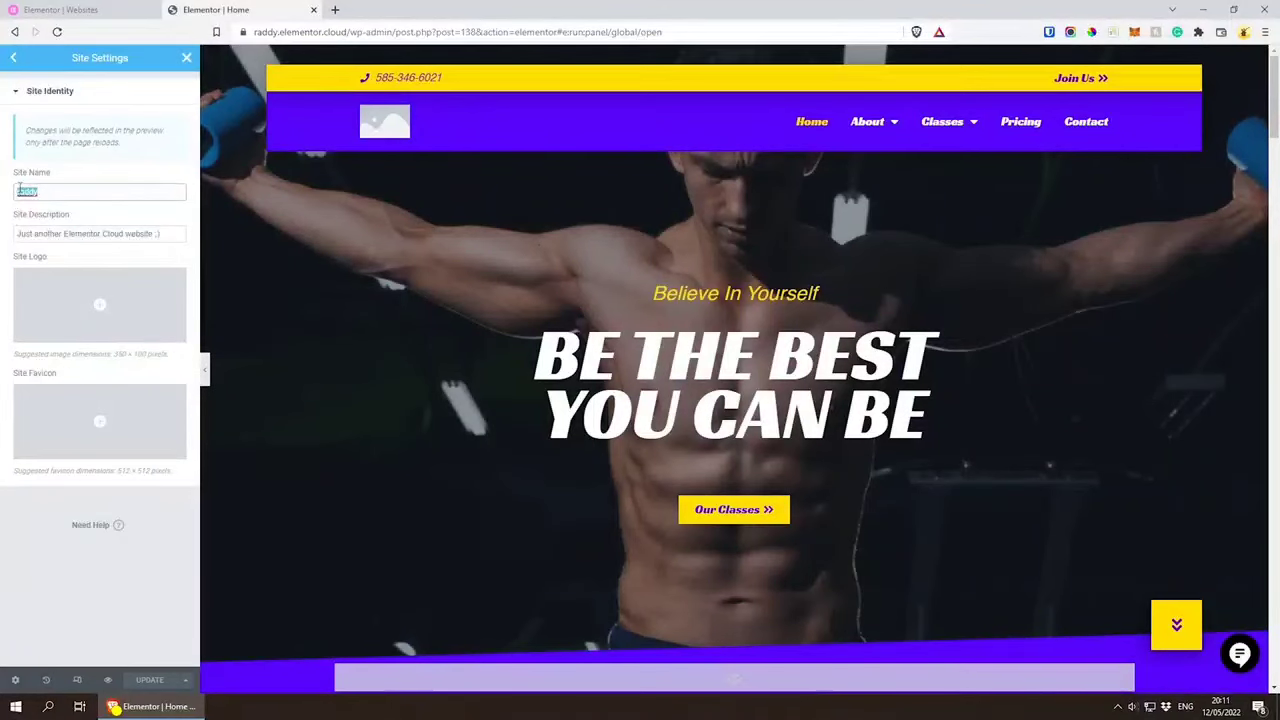
type("Raddy")
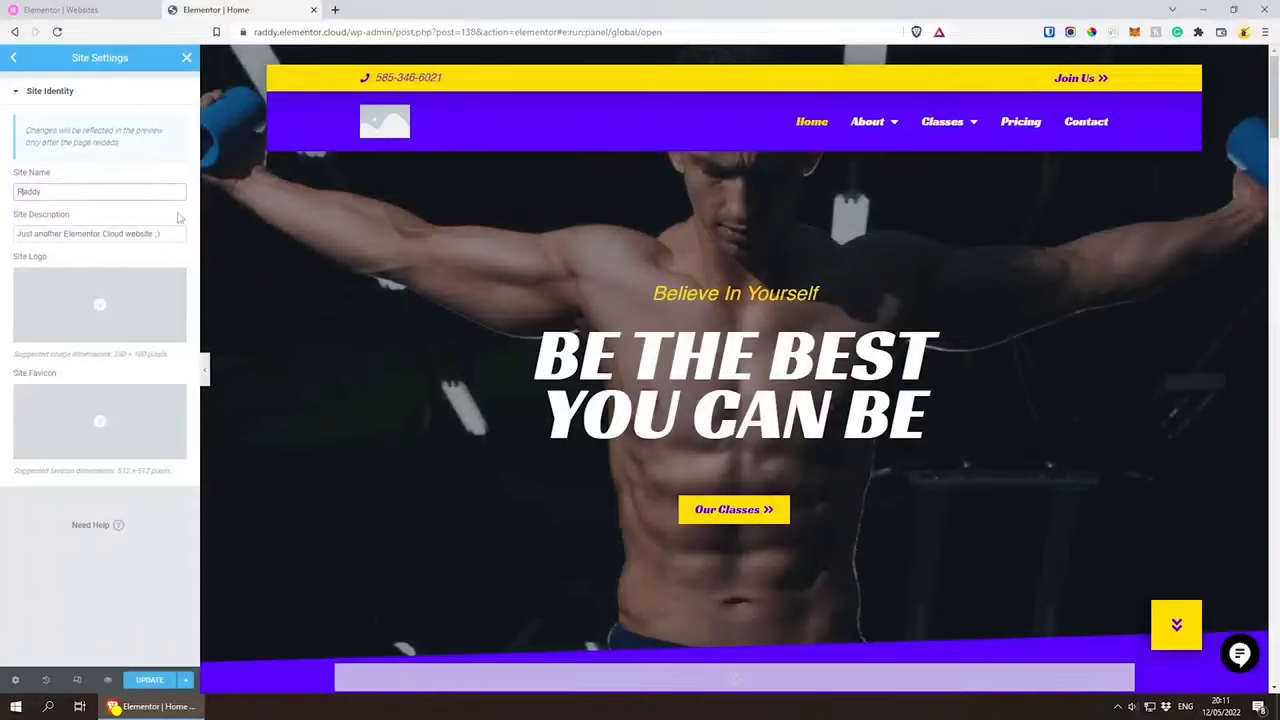
key("Tab")
left_click(82, 234)
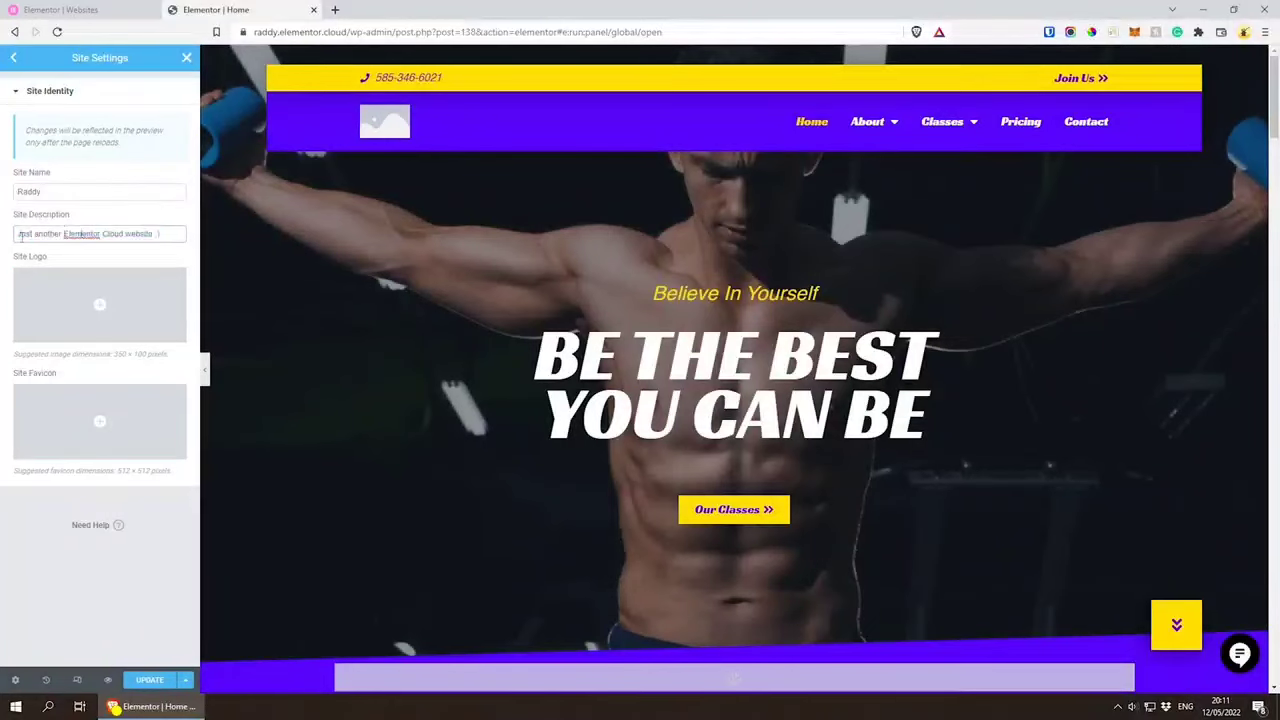
left_click_drag(20, 236, 190, 236)
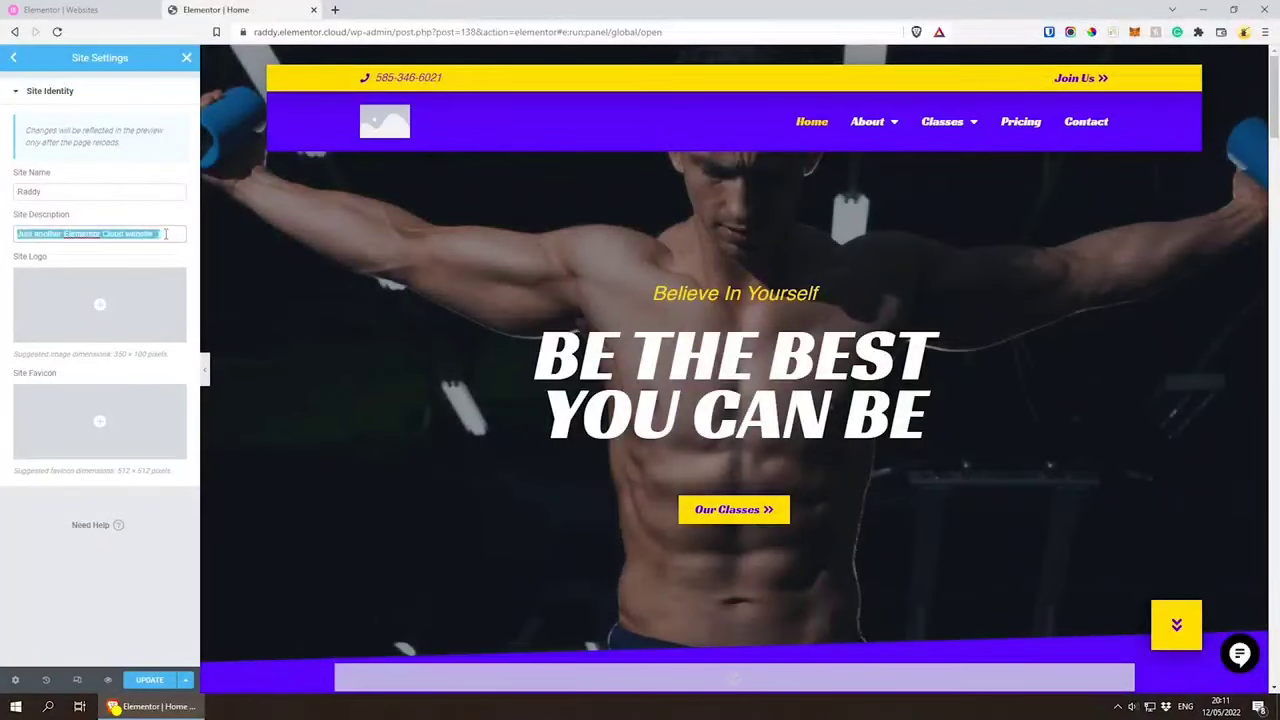
left_click(165, 234)
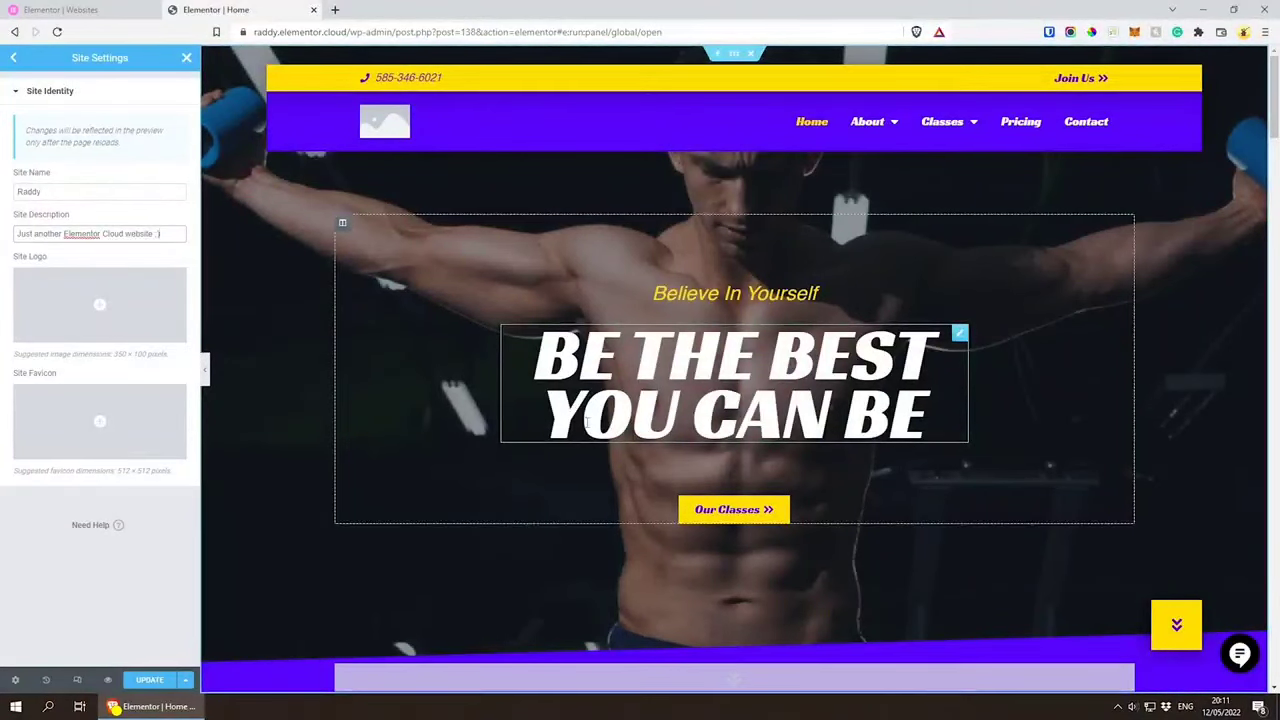
Step: Upload logo.svg from the ElementorCloud folder to the media library and insert it as the site logo
left_click(100, 307)
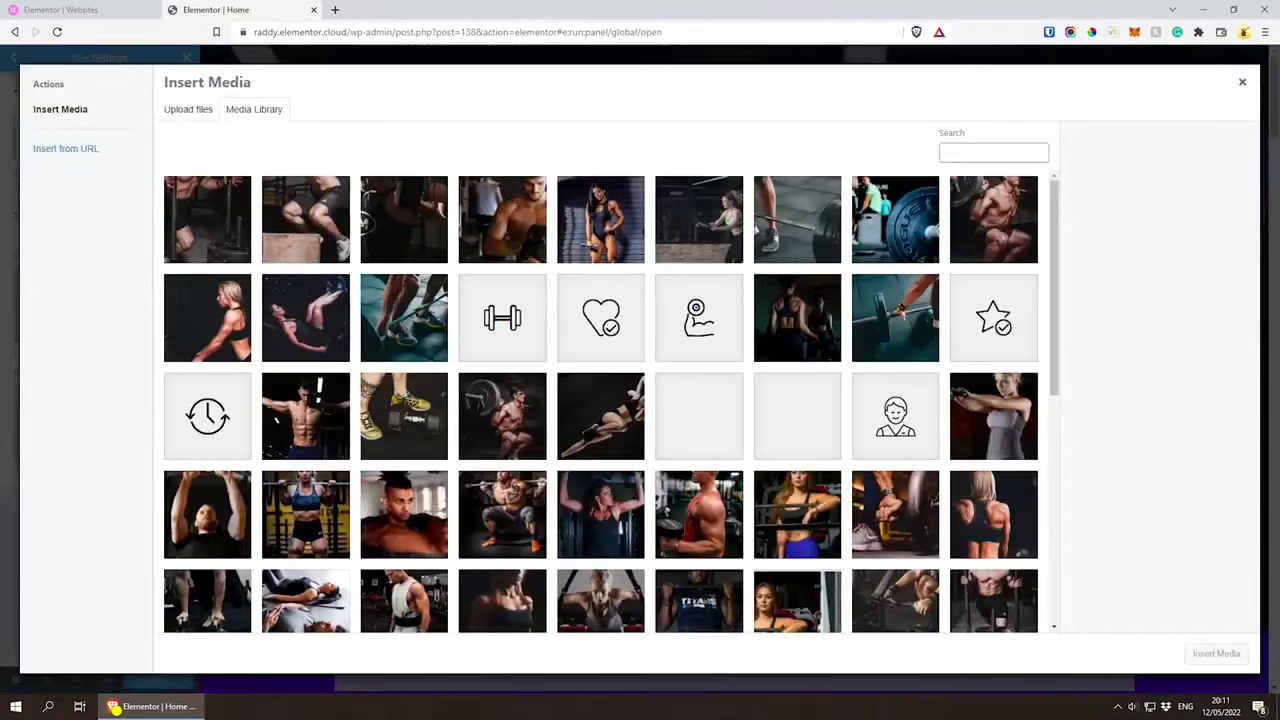
right_click(150, 706)
left_click_drag(1279, 130, 926, 168)
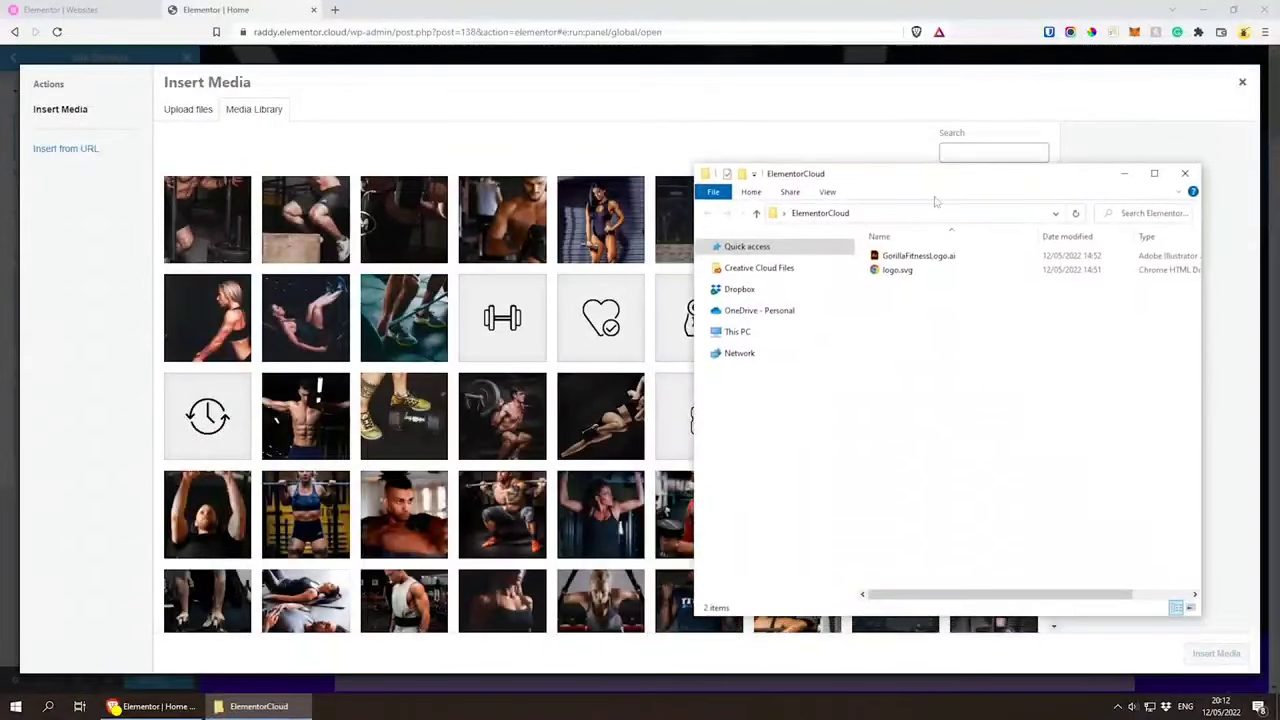
left_click(910, 275)
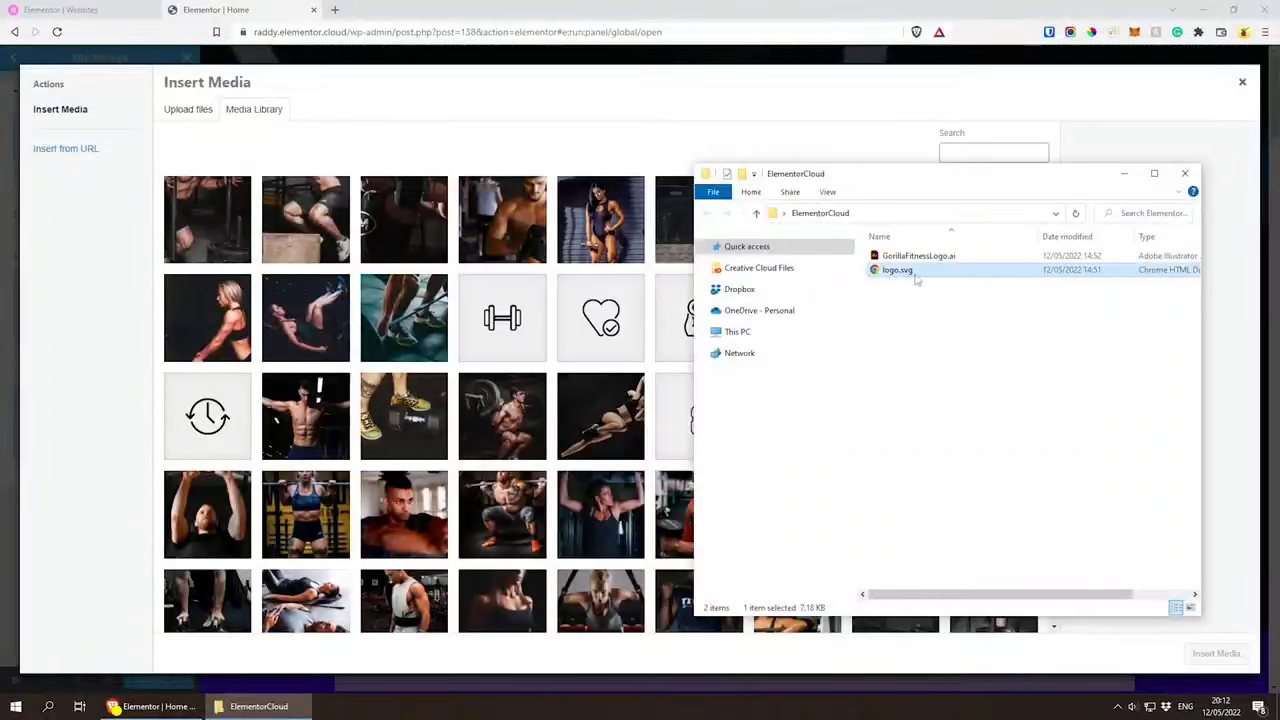
left_click_drag(915, 280, 436, 286)
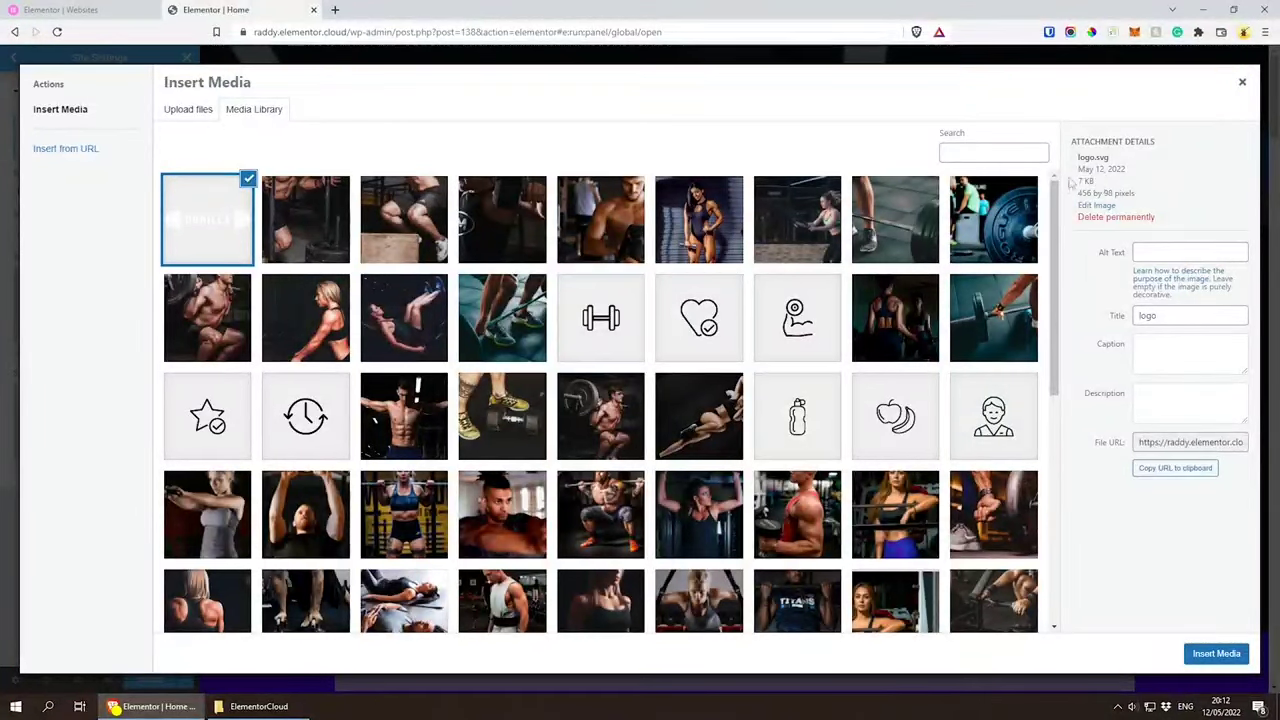
left_click_drag(1076, 181, 1096, 182)
left_click(1087, 184)
left_click(1222, 654)
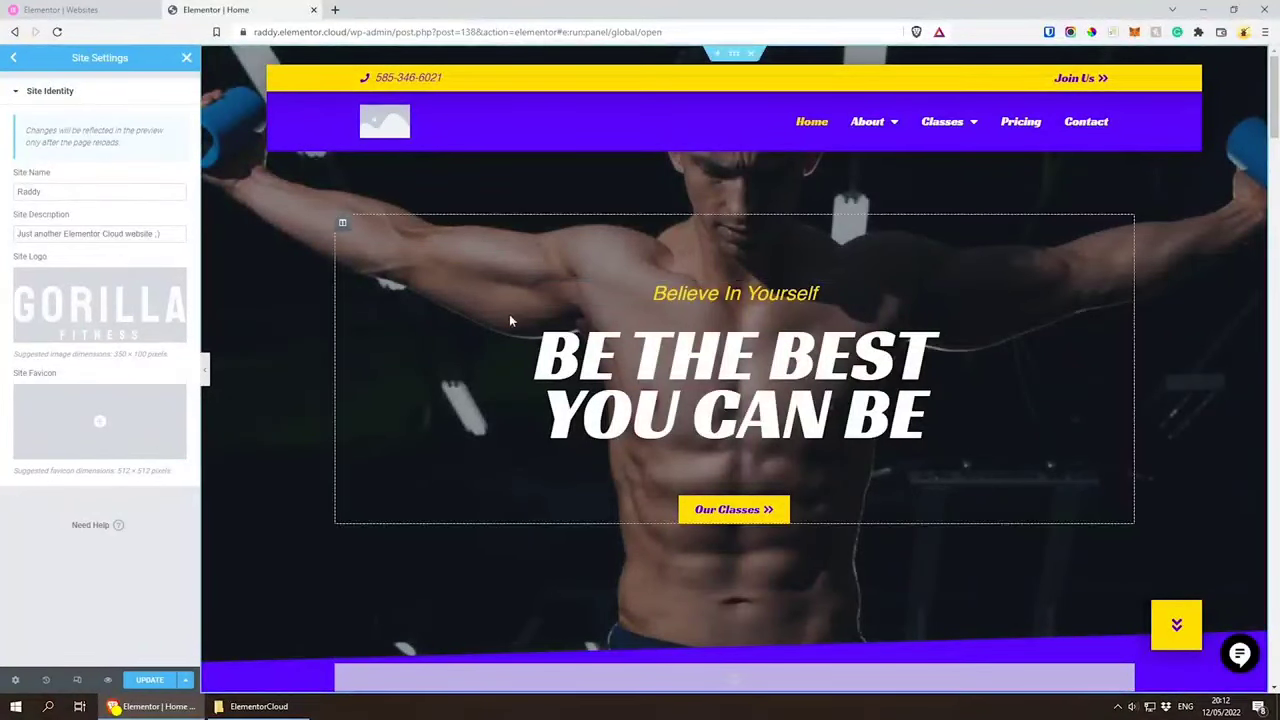
Step: Check the header and footer logo placeholders in the preview, save the updated site settings and reload the editor page
scroll(511, 334, "down", 5)
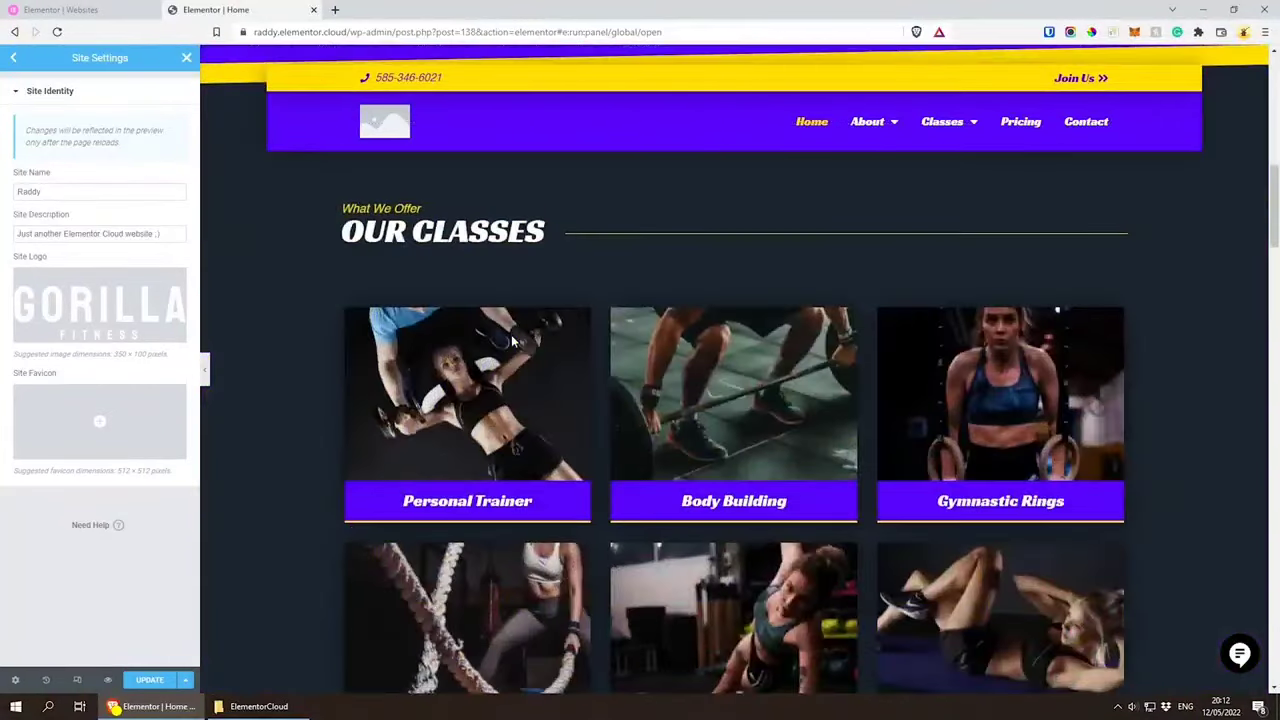
scroll(511, 342, "down", 15)
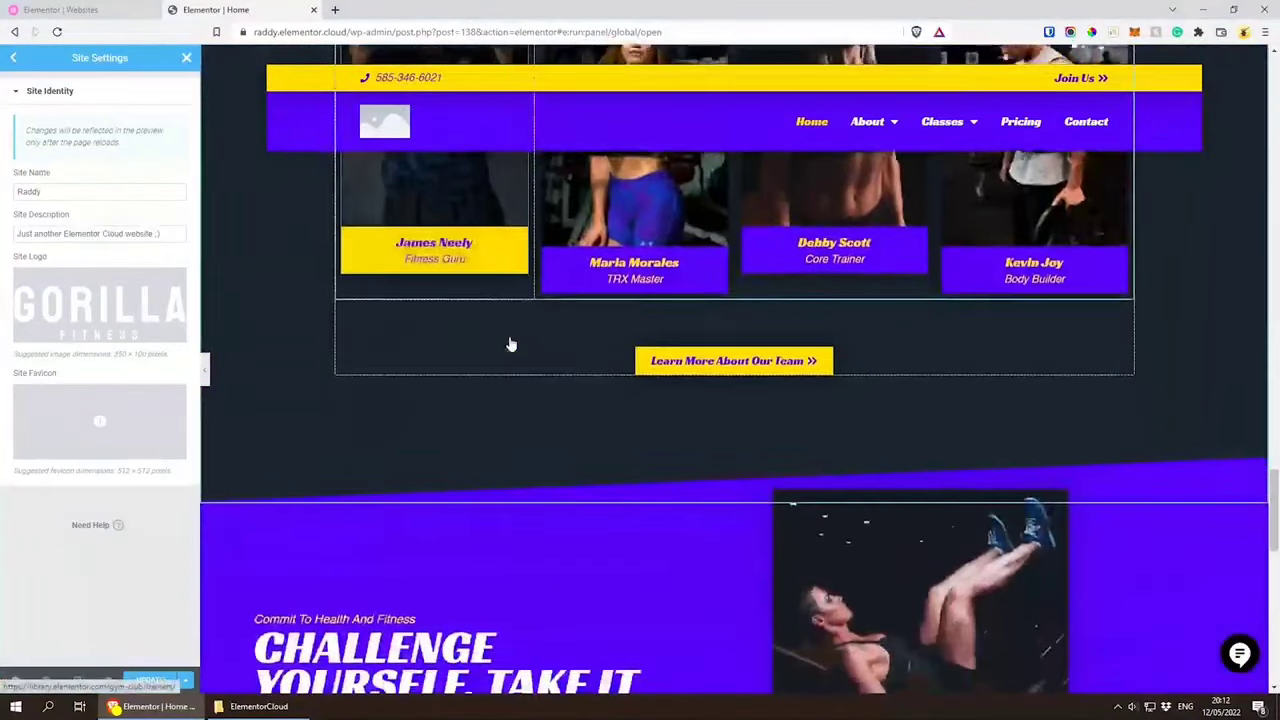
scroll(510, 344, "down", 10)
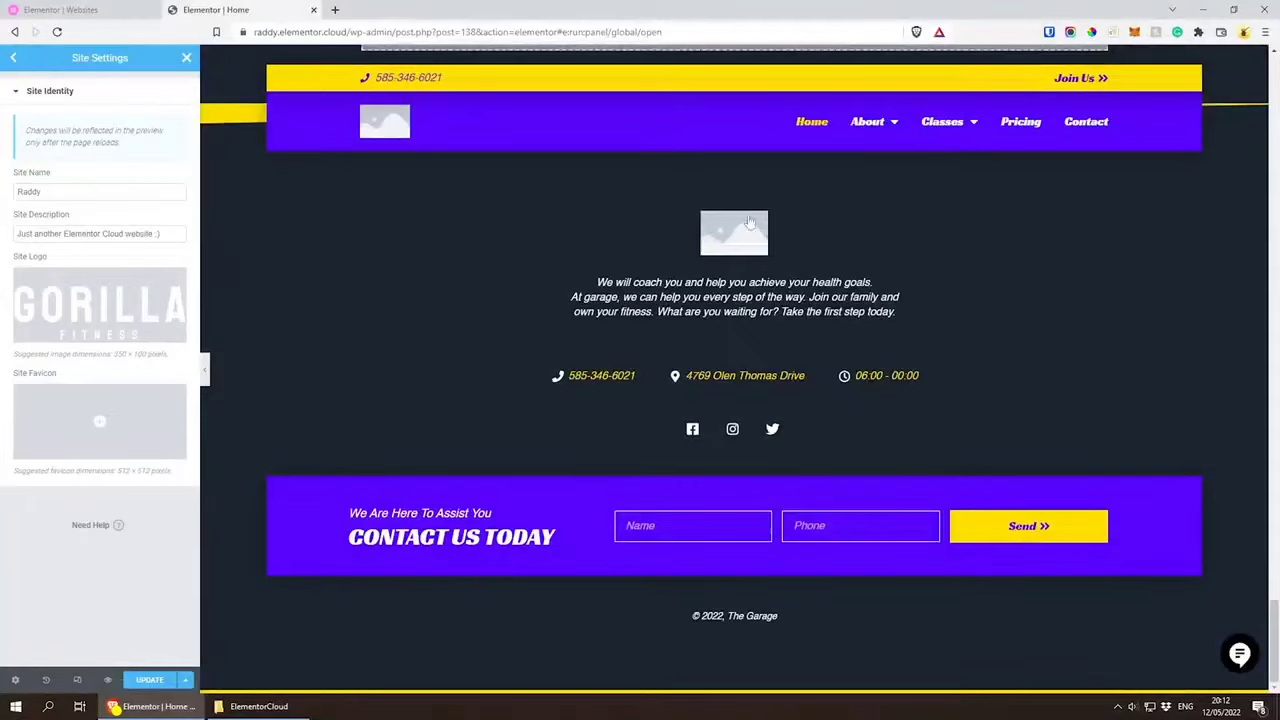
scroll(796, 327, "up", 15)
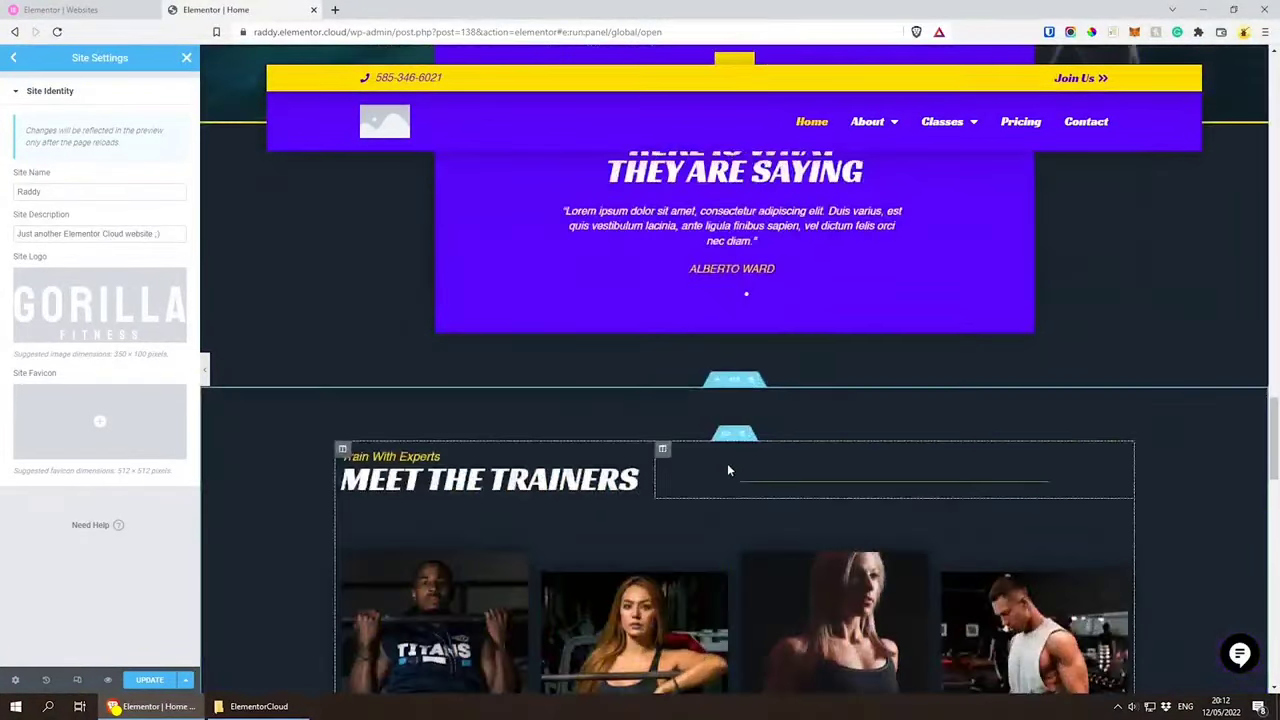
scroll(727, 470, "up", 15)
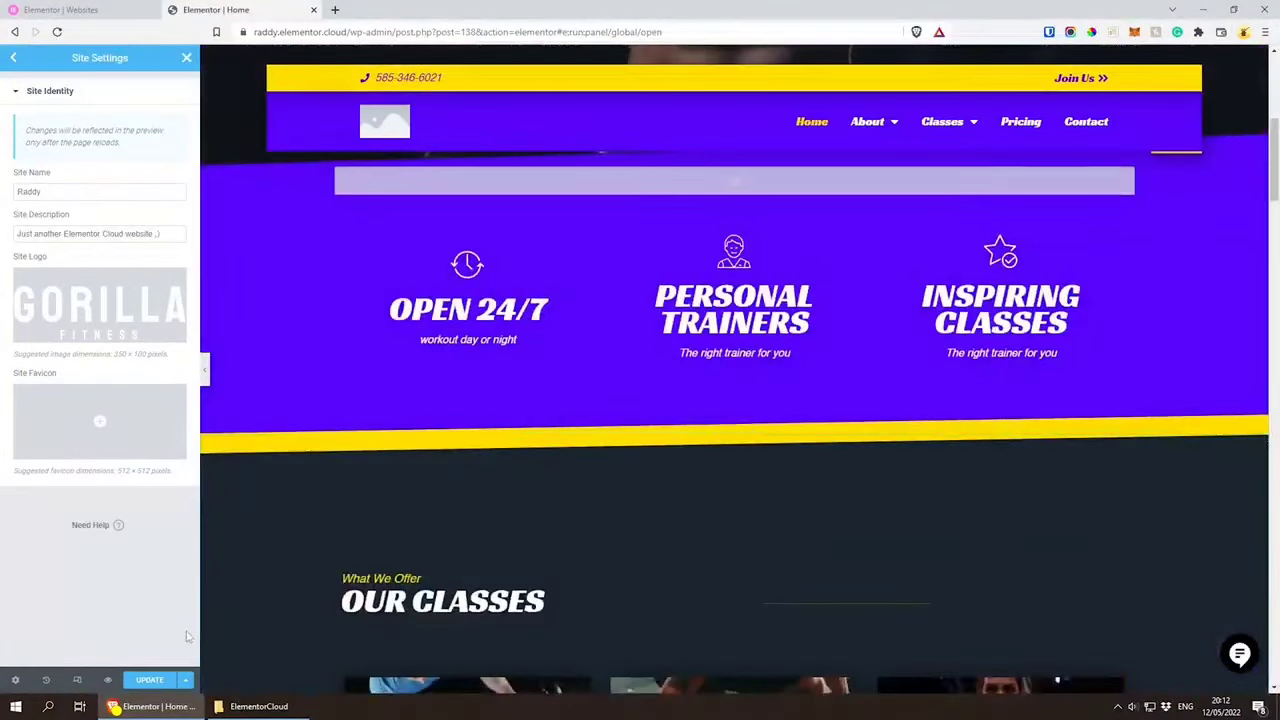
left_click(151, 682)
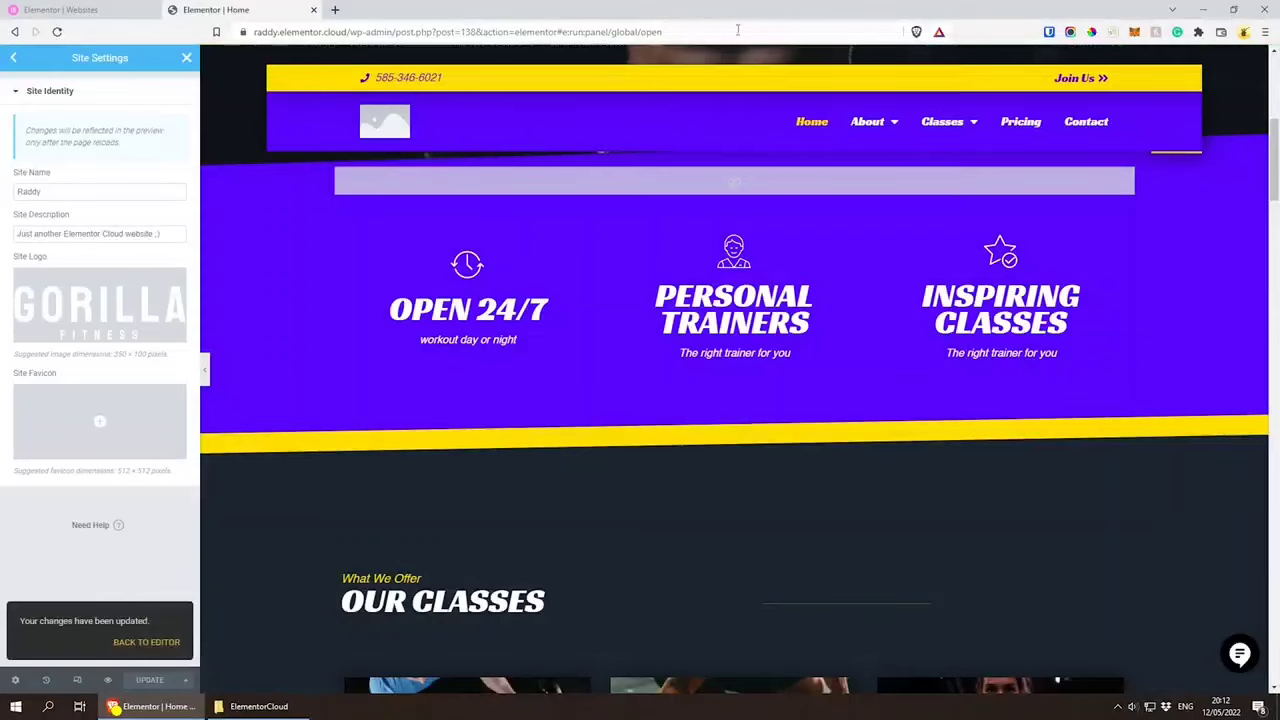
key("F5")
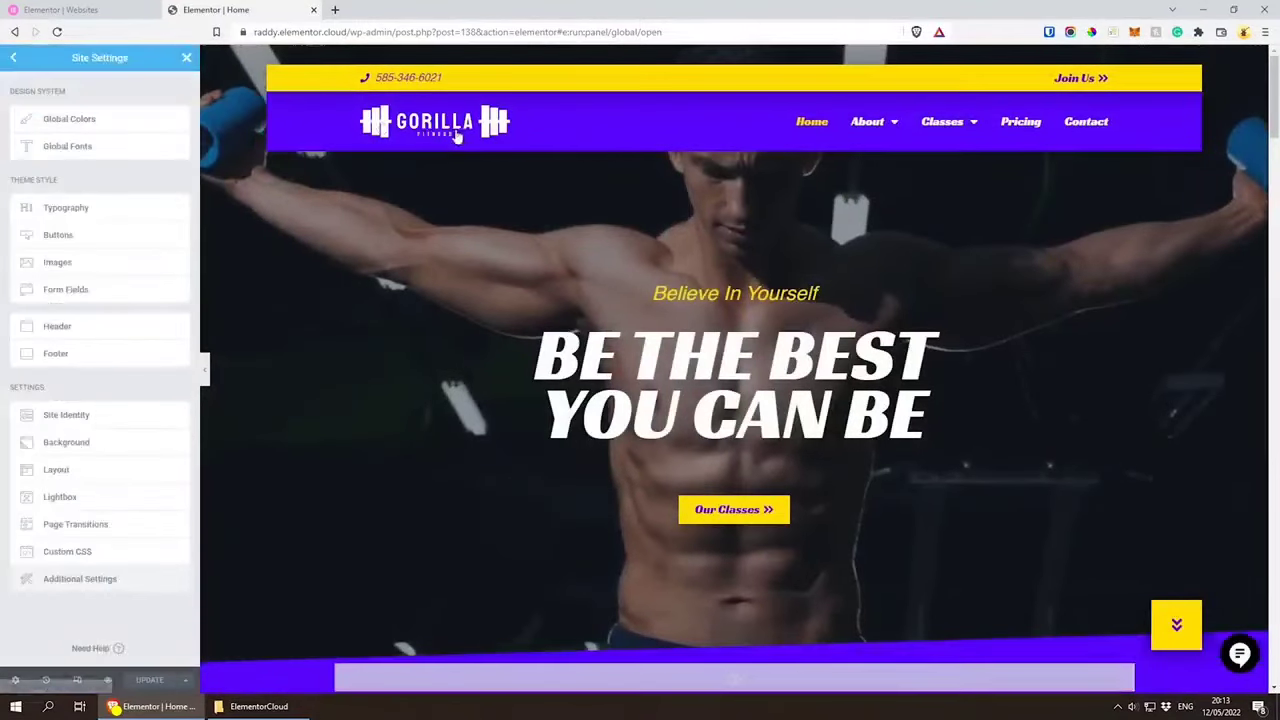
Step: Look through the home page preview from the header to the footer and back to examine the new logo
scroll(535, 289, "down", 15)
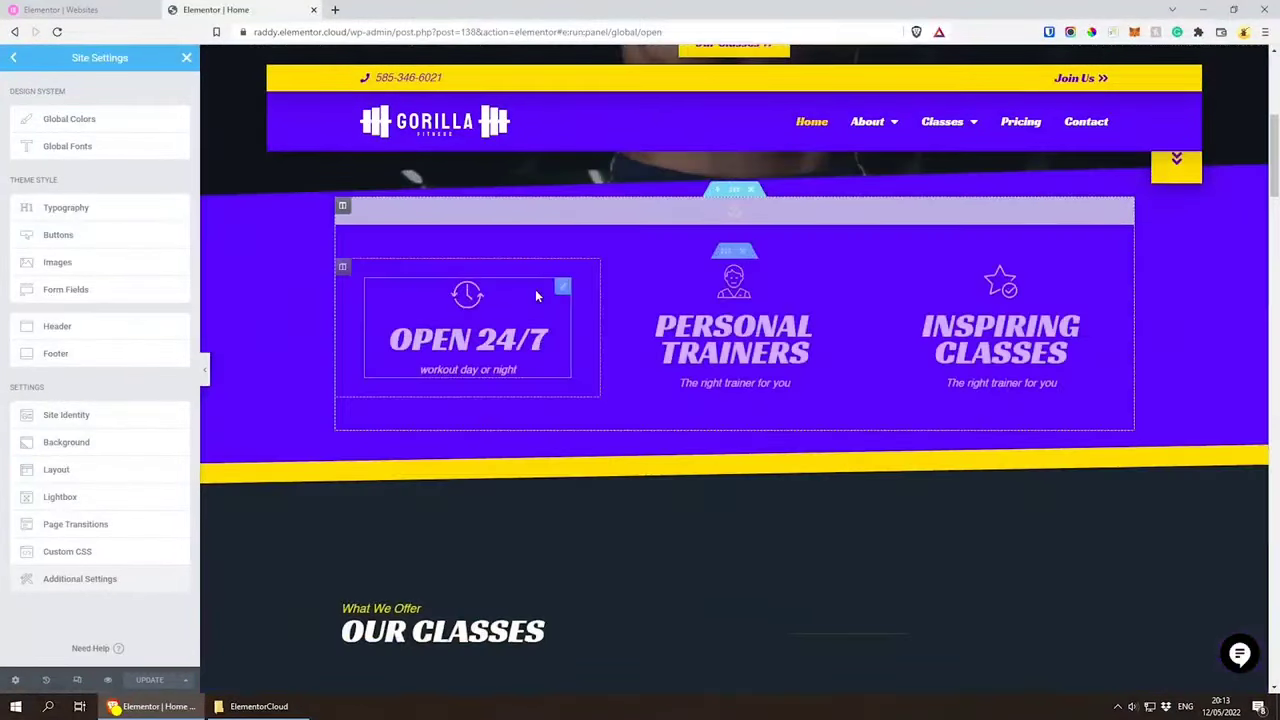
scroll(520, 356, "down", 15)
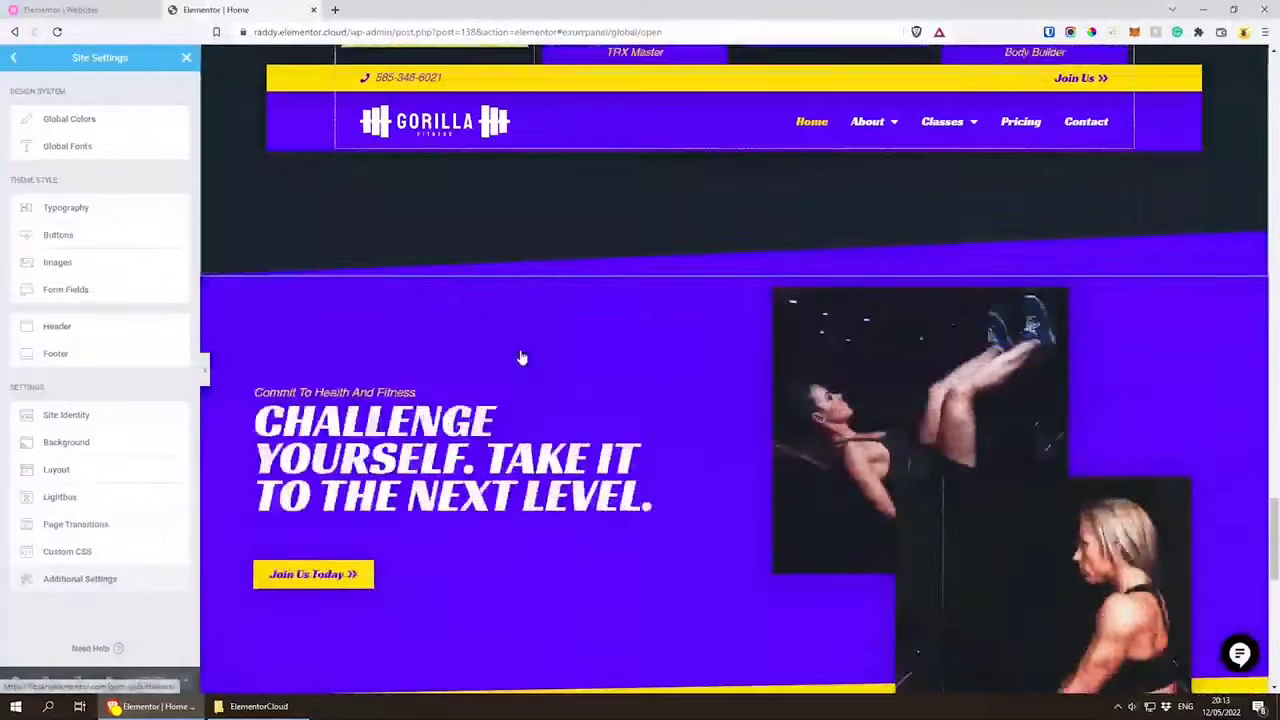
scroll(520, 356, "down", 2)
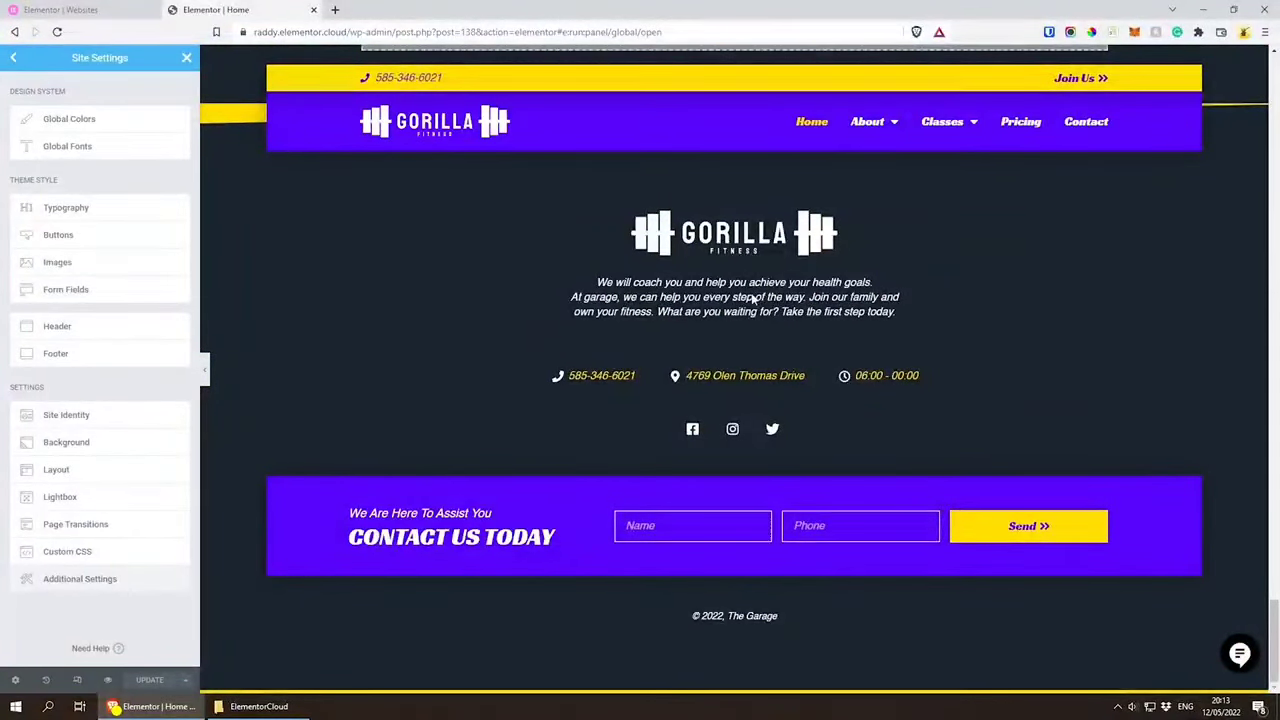
scroll(752, 300, "up", 10)
scroll(752, 300, "up", 10)
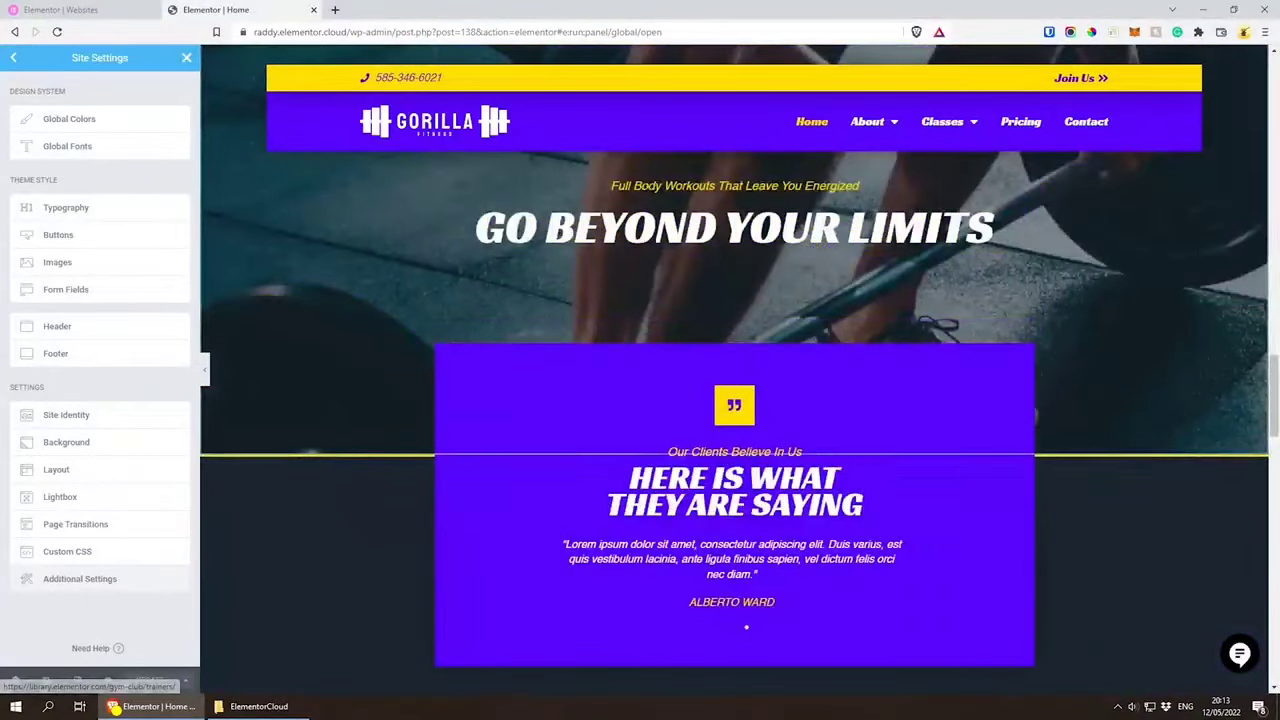
scroll(689, 311, "up", 15)
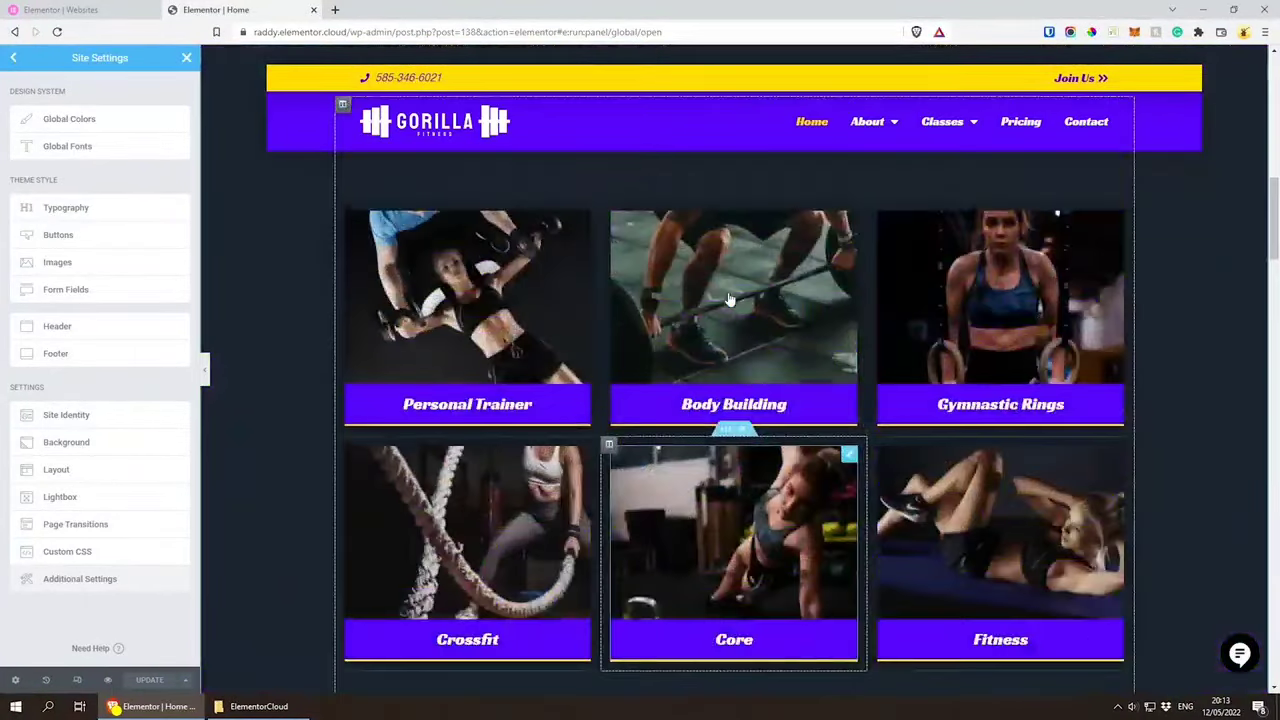
scroll(689, 313, "up", 5)
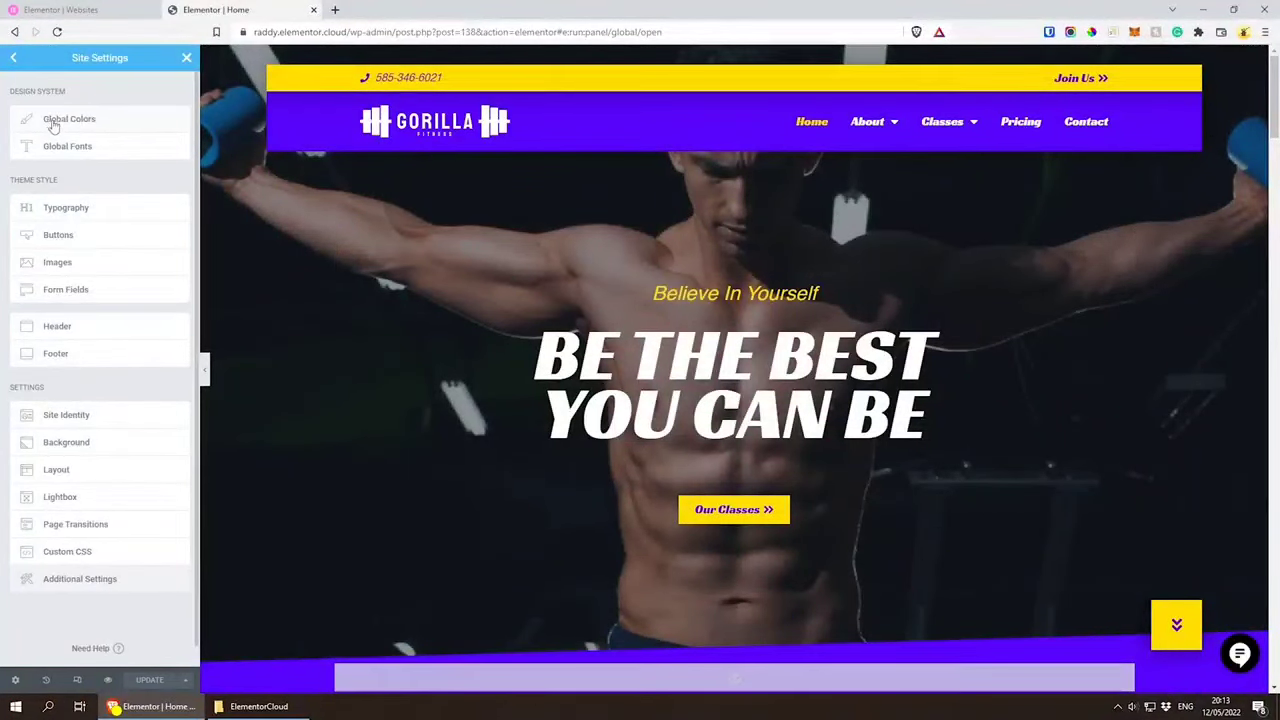
Step: Open the Global Colors settings and change the Secondary system color to near-black #0F0F0F
left_click(103, 120)
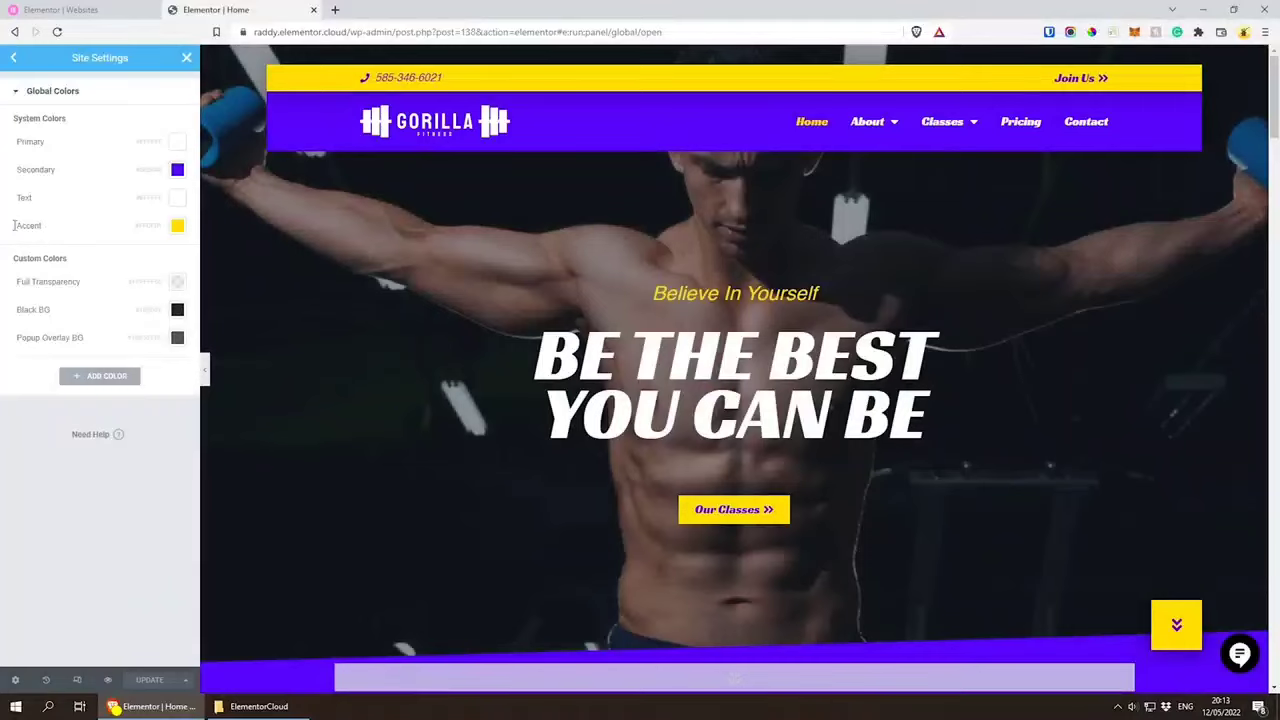
left_click(45, 225)
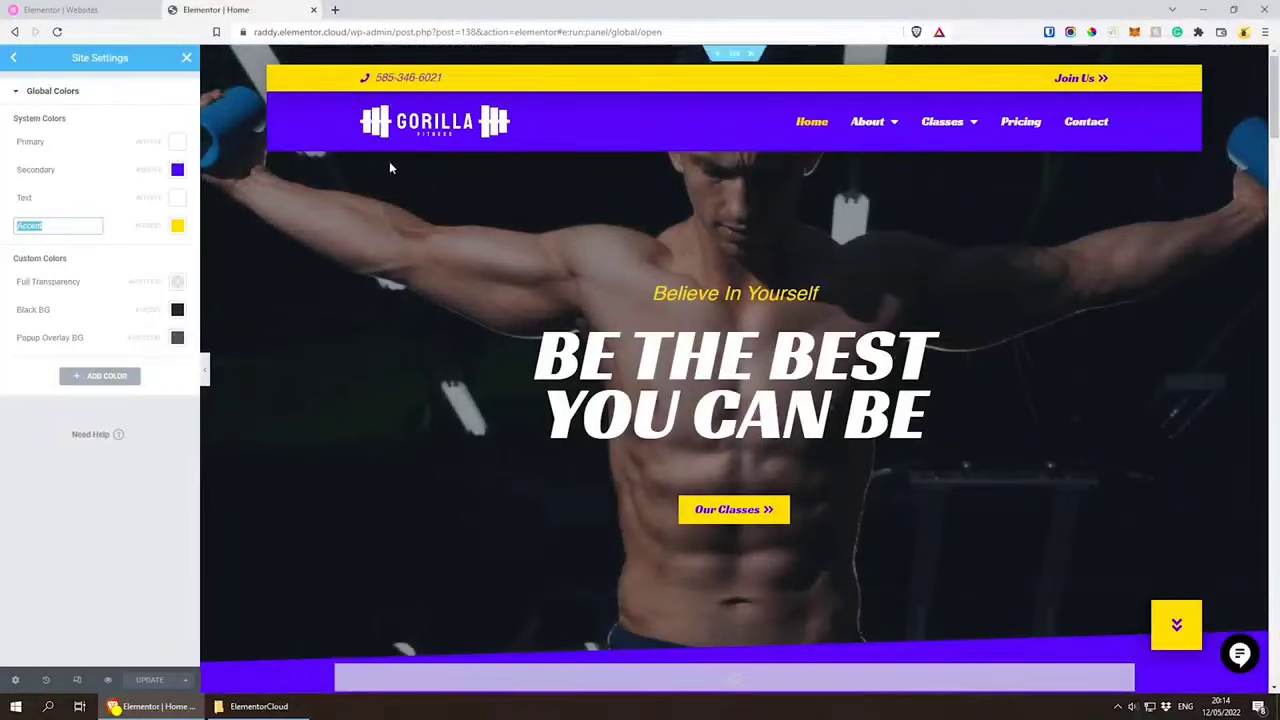
left_click(97, 260)
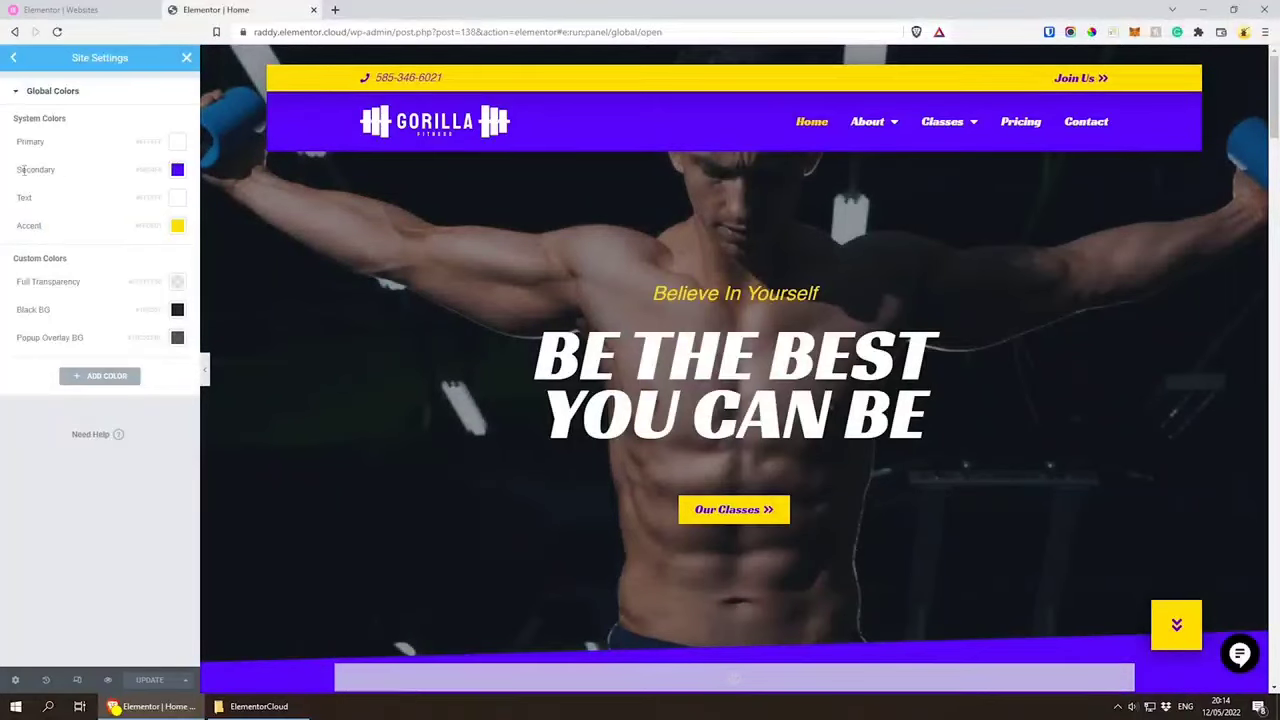
left_click(178, 171)
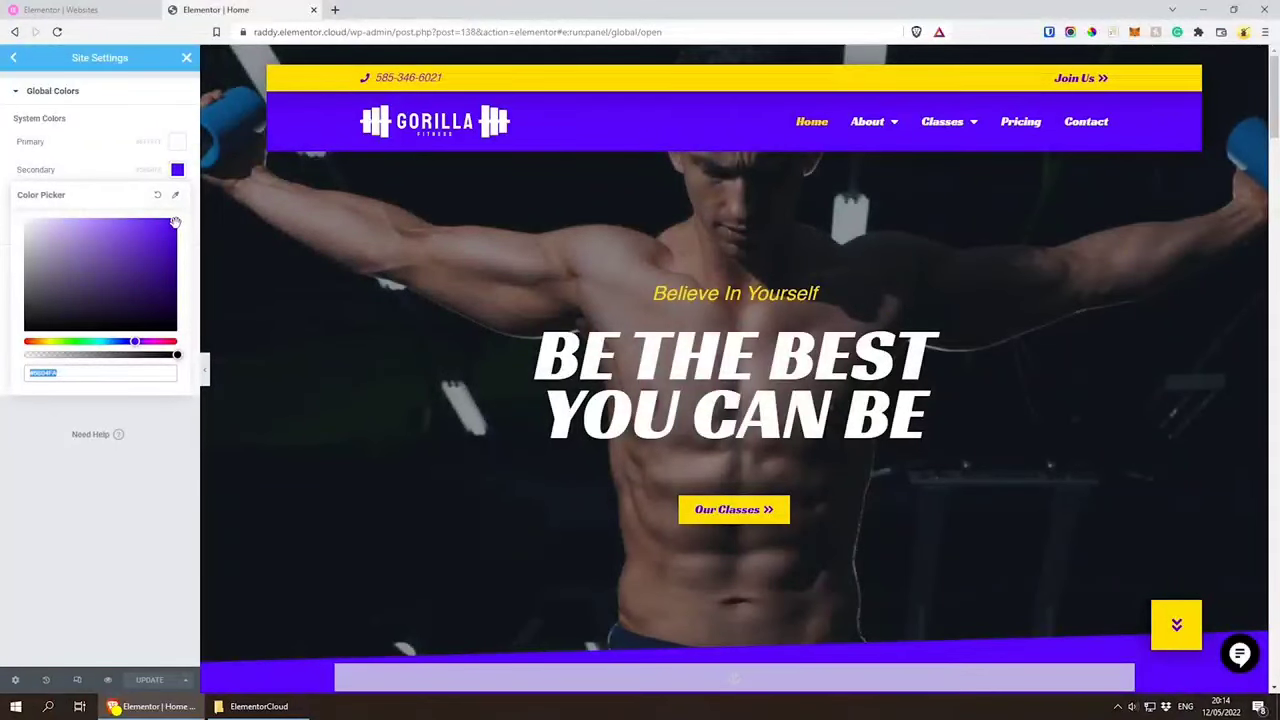
left_click_drag(175, 221, 3, 365)
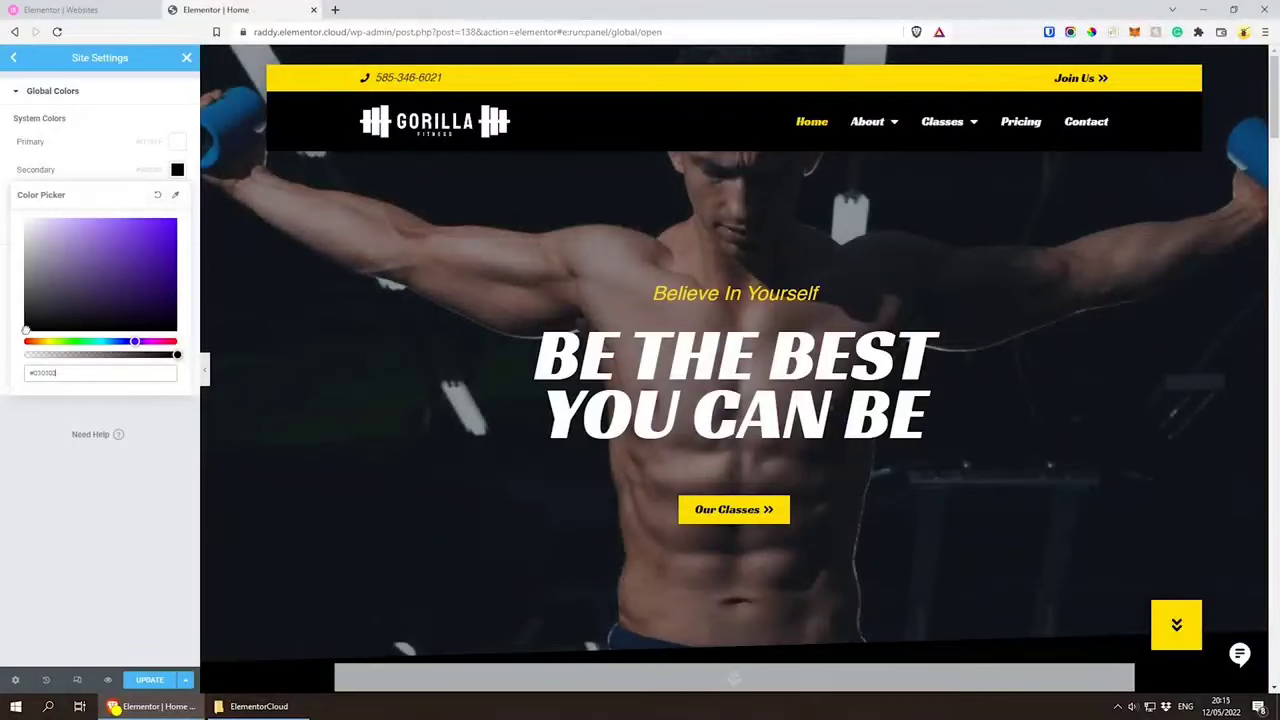
left_click_drag(26, 330, 22, 325)
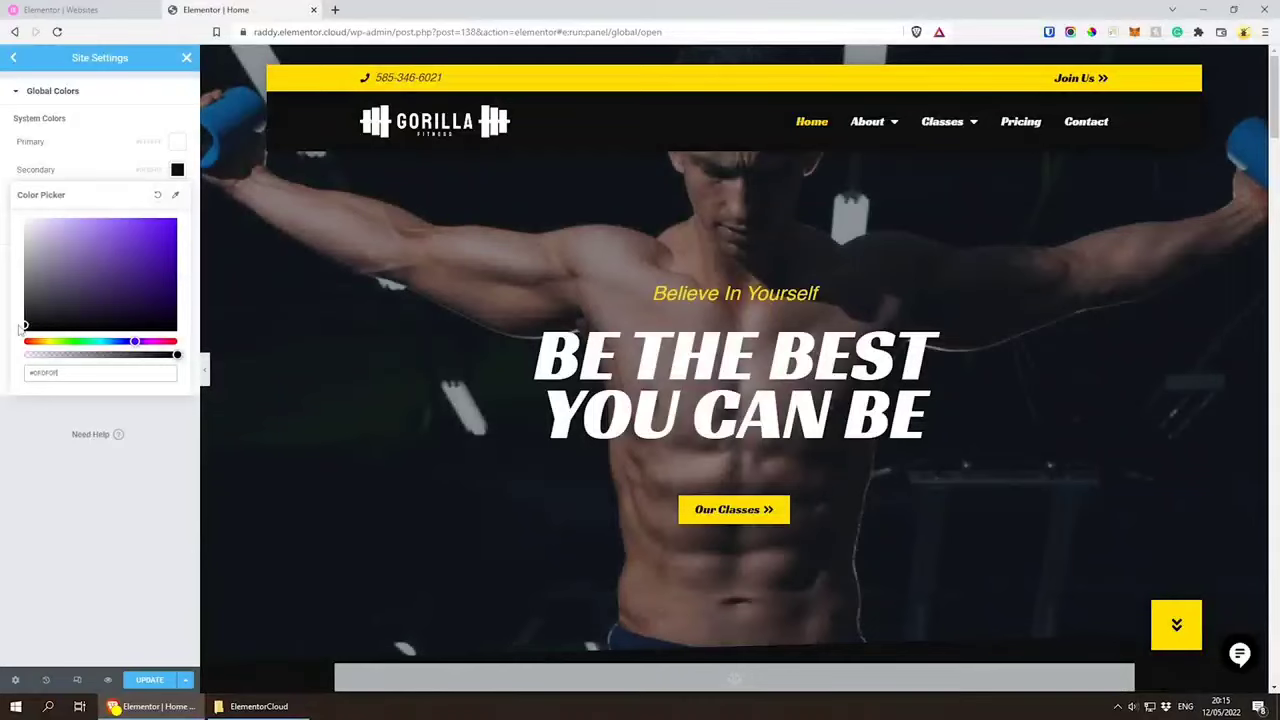
left_click(129, 95)
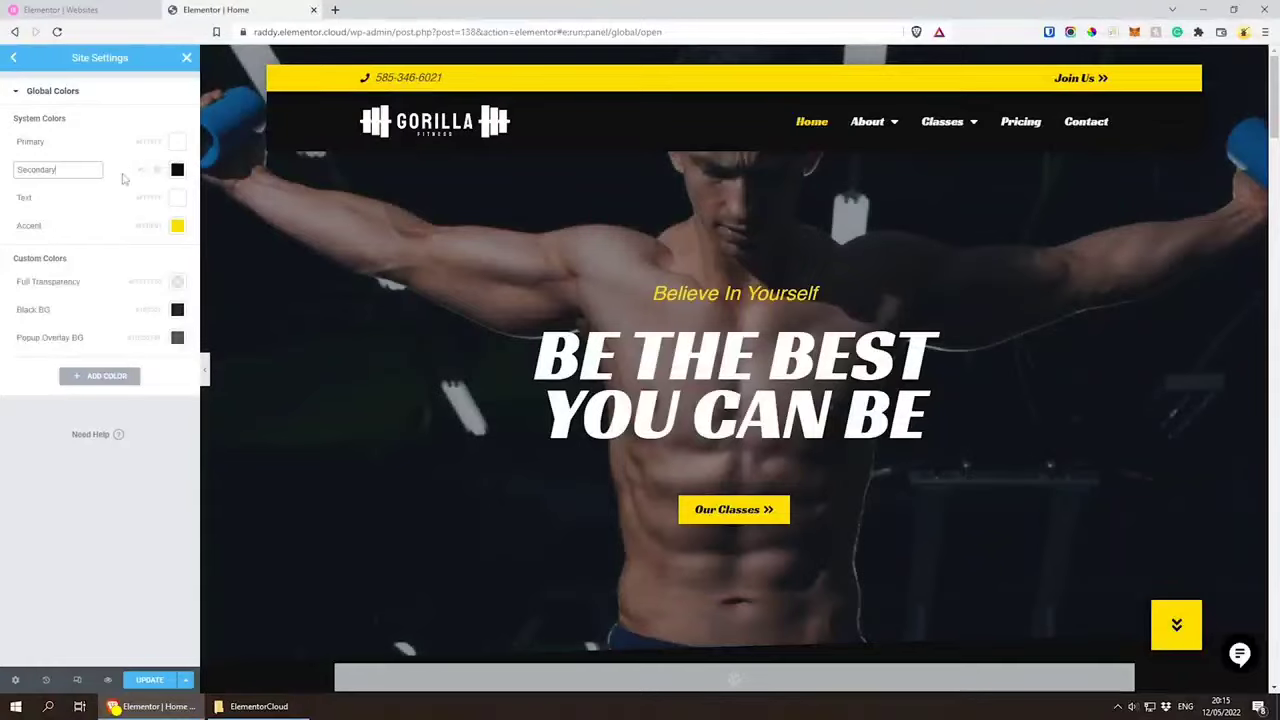
Step: Review the recolored sections throughout the home page preview and save the updated site settings
scroll(590, 320, "down", 10)
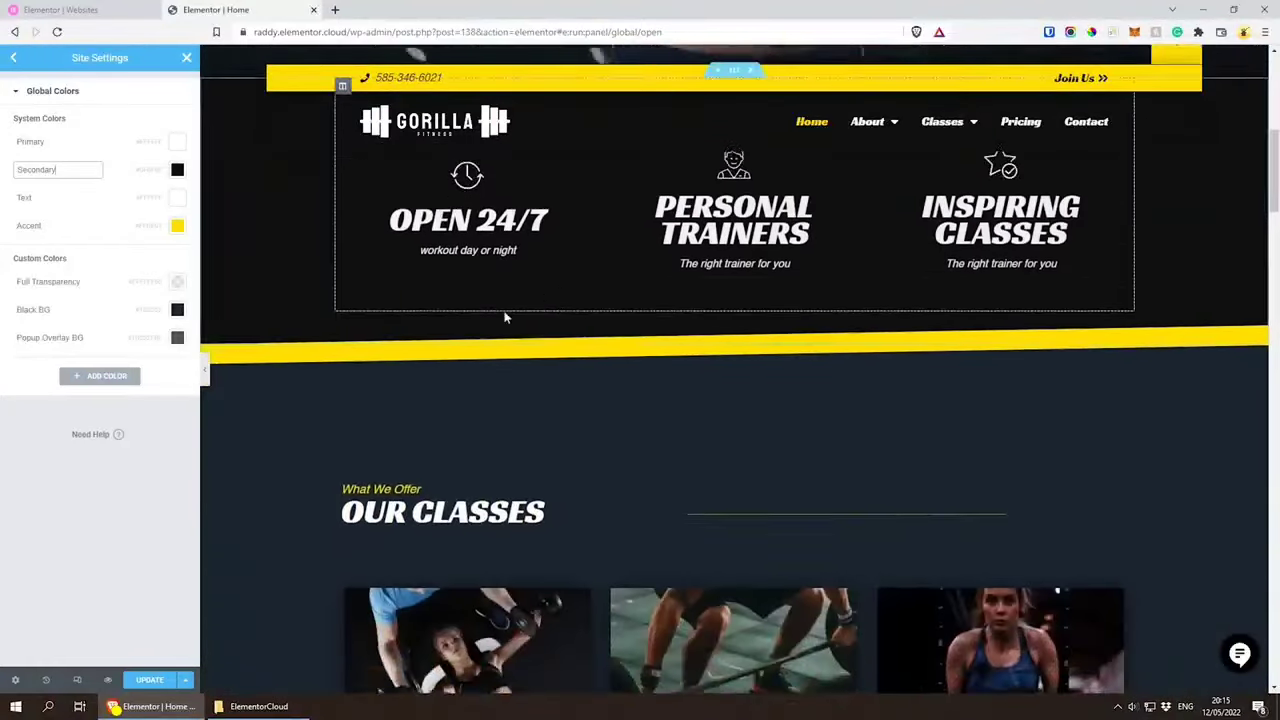
scroll(642, 284, "down", 15)
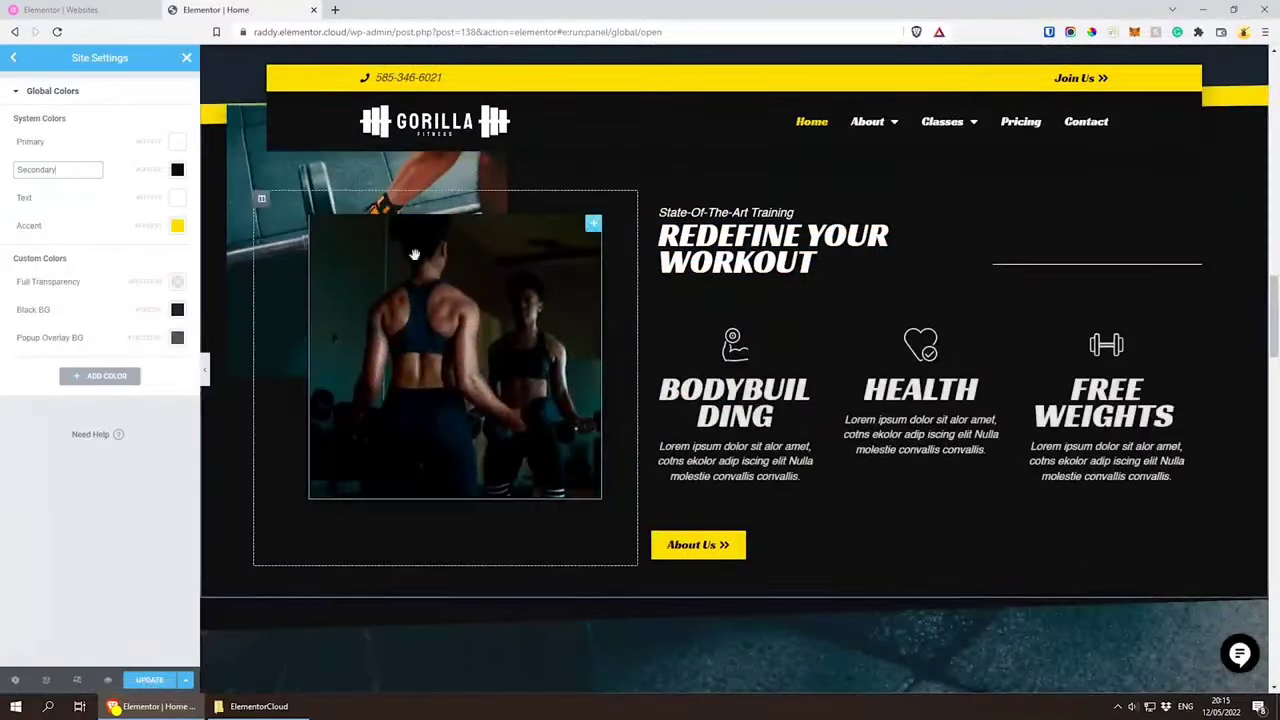
scroll(787, 296, "down", 2)
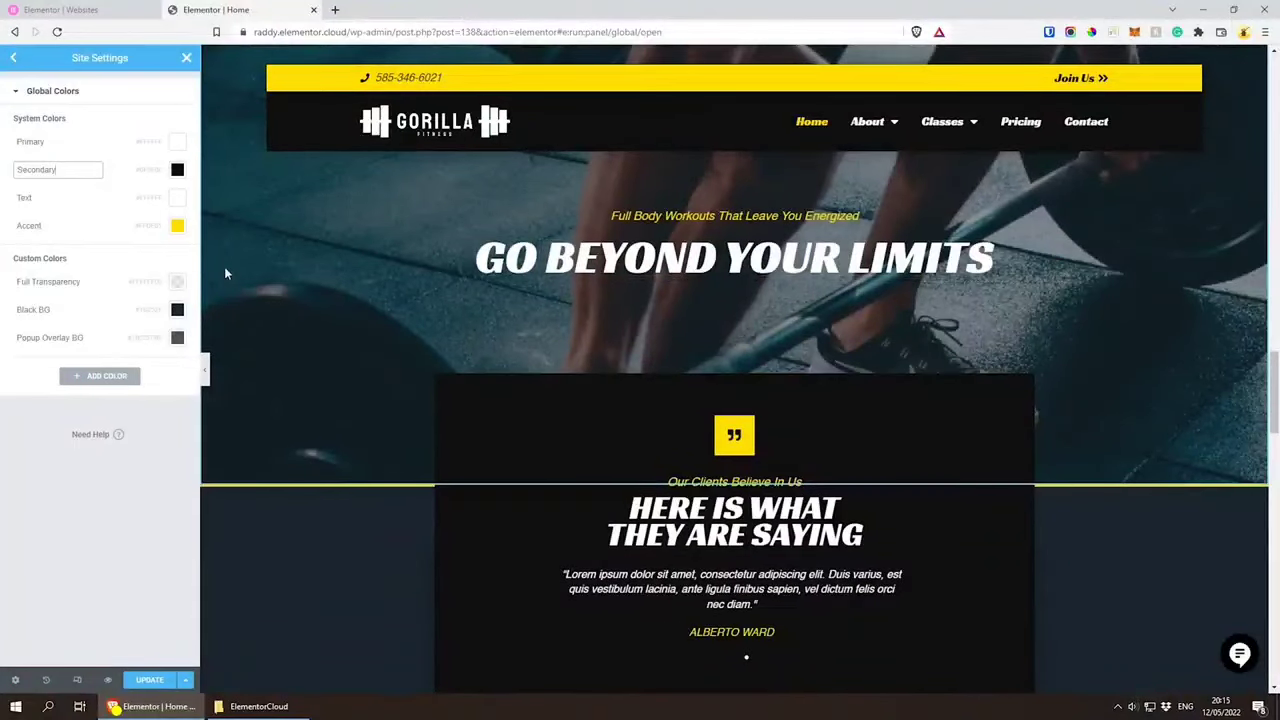
scroll(452, 285, "down", 4)
scroll(578, 416, "down", 10)
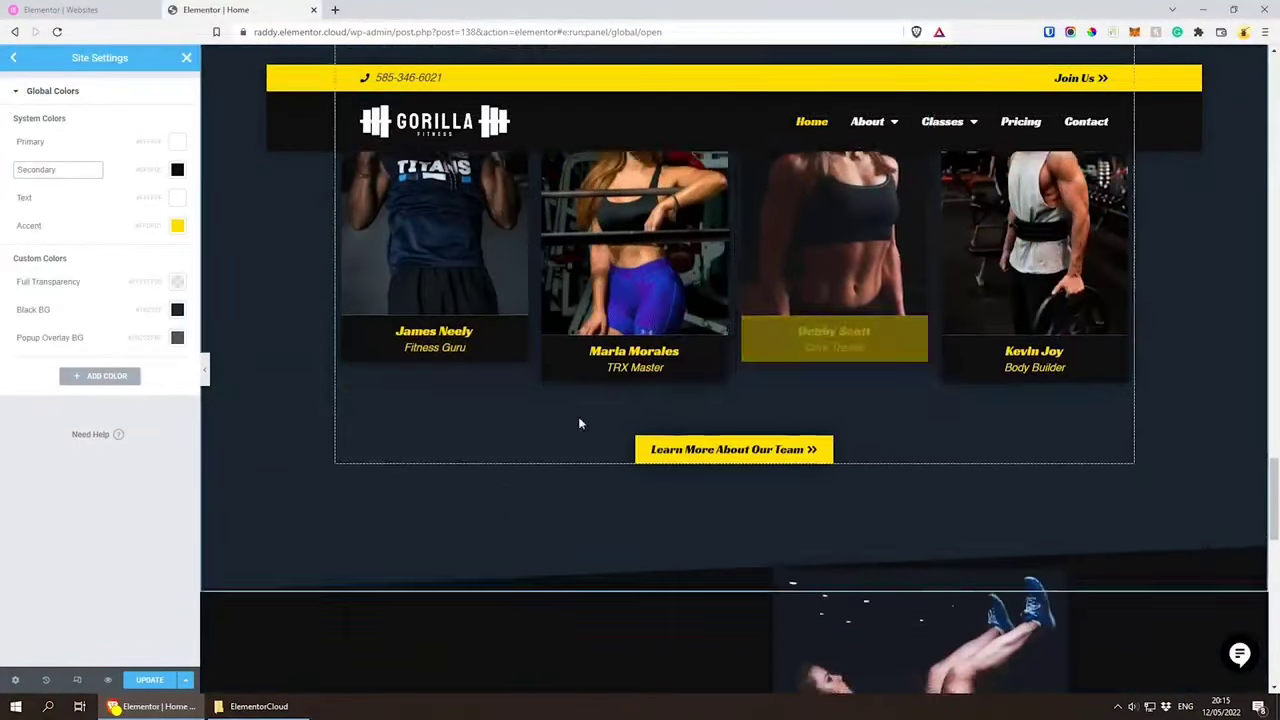
scroll(612, 376, "down", 4)
scroll(640, 365, "up", 15)
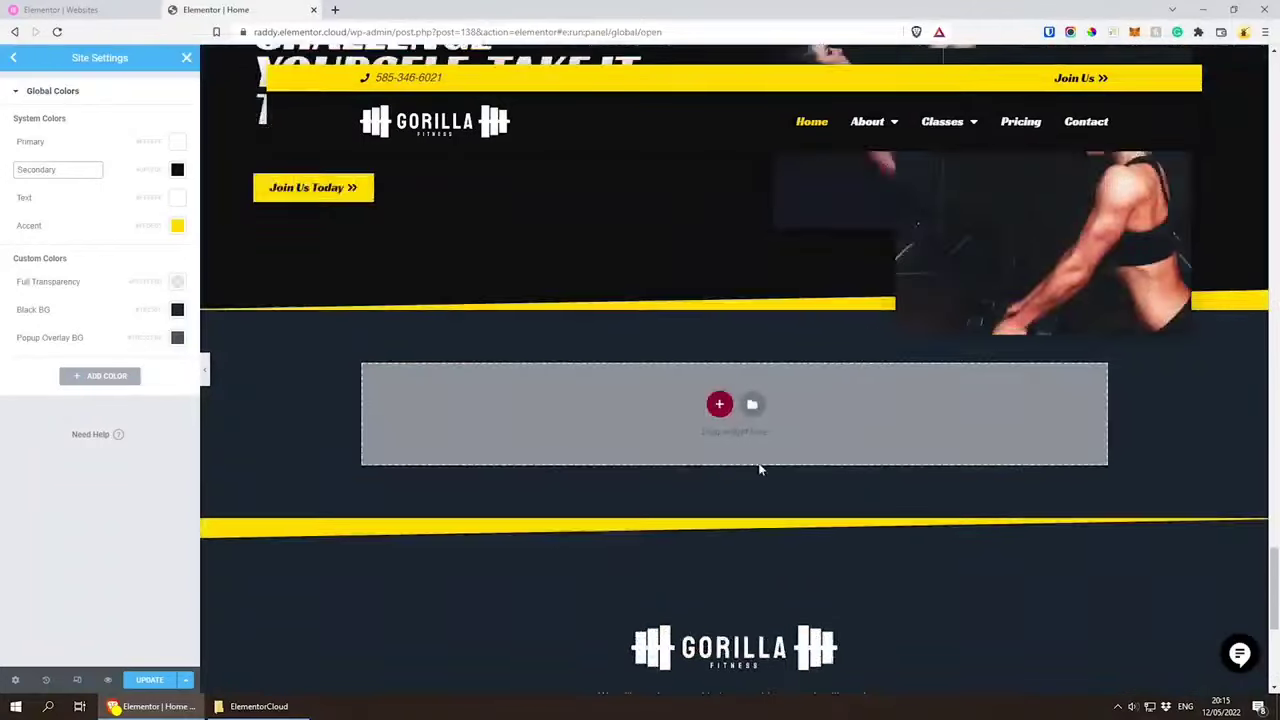
scroll(644, 352, "up", 10)
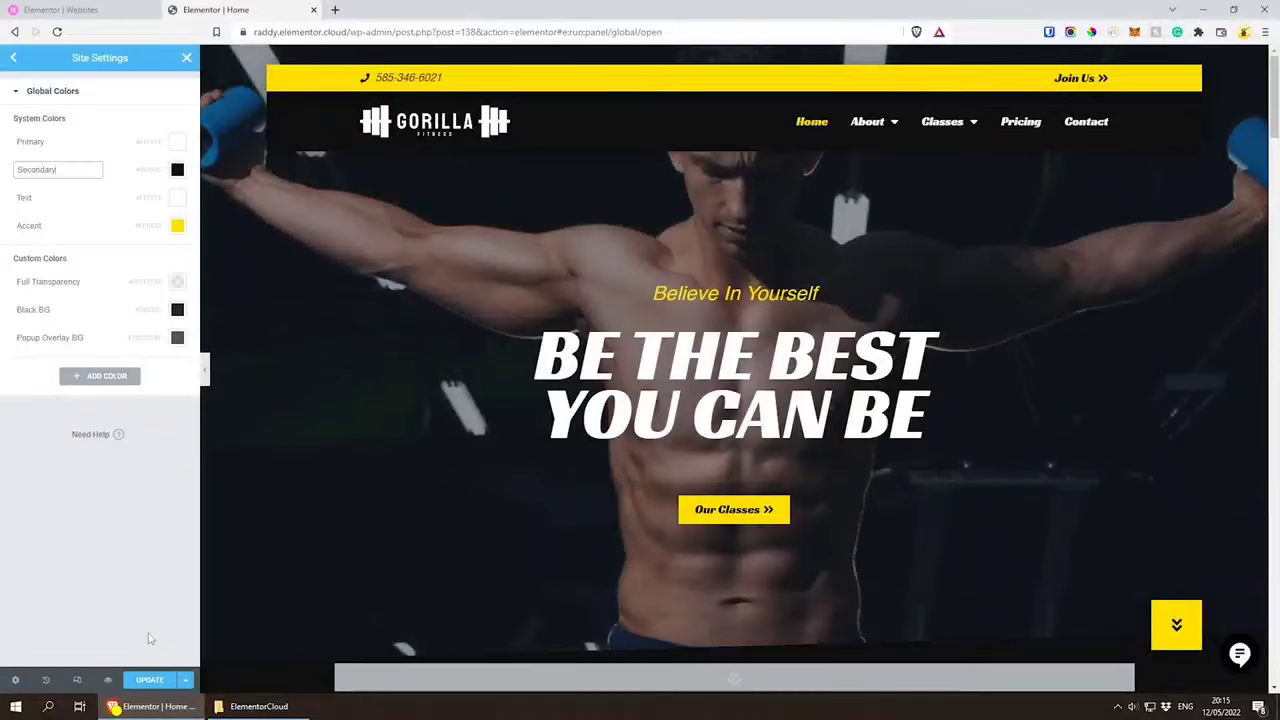
left_click(150, 680)
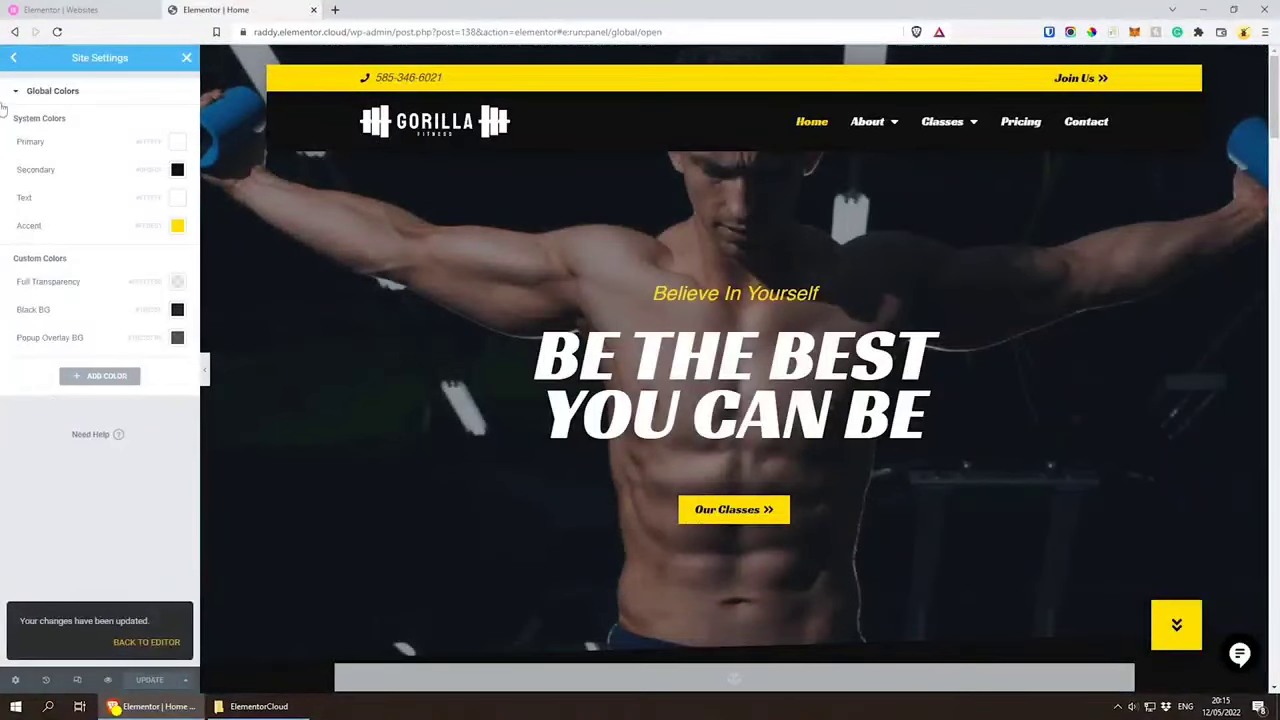
Step: Open the Global Fonts settings and set the Hero Main Title font size to 100 px
left_click(12, 58)
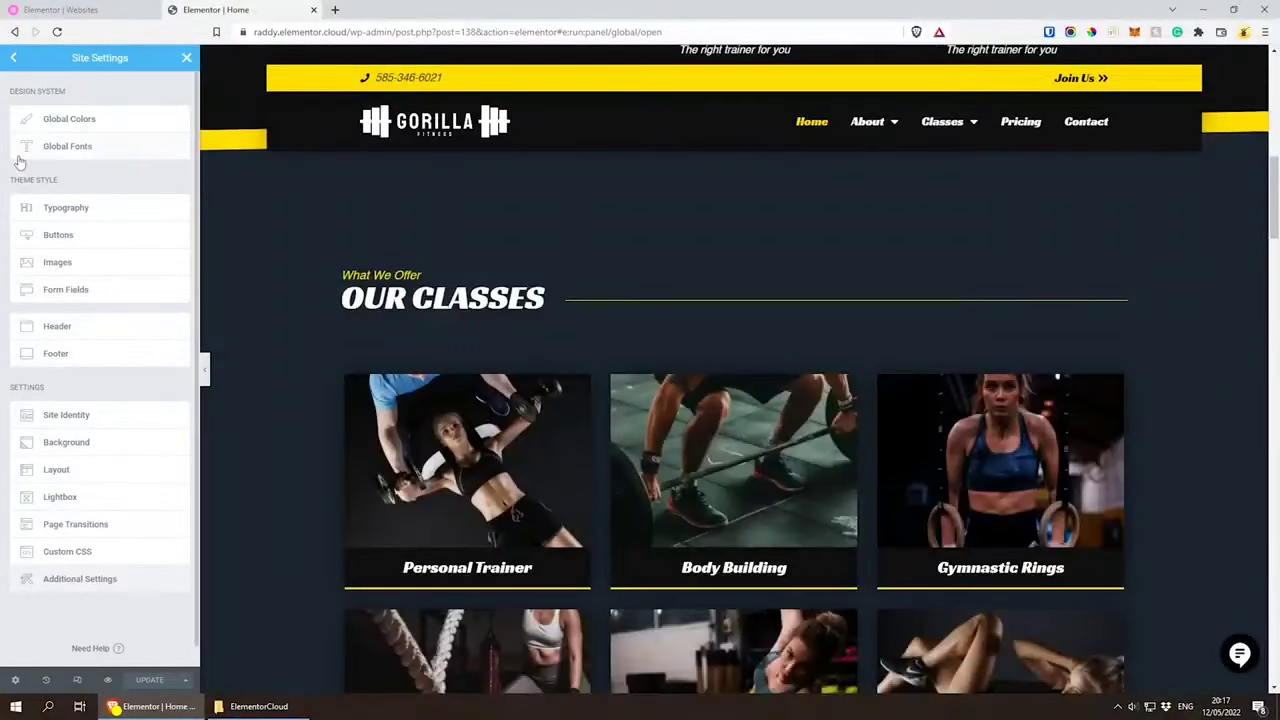
left_click(104, 152)
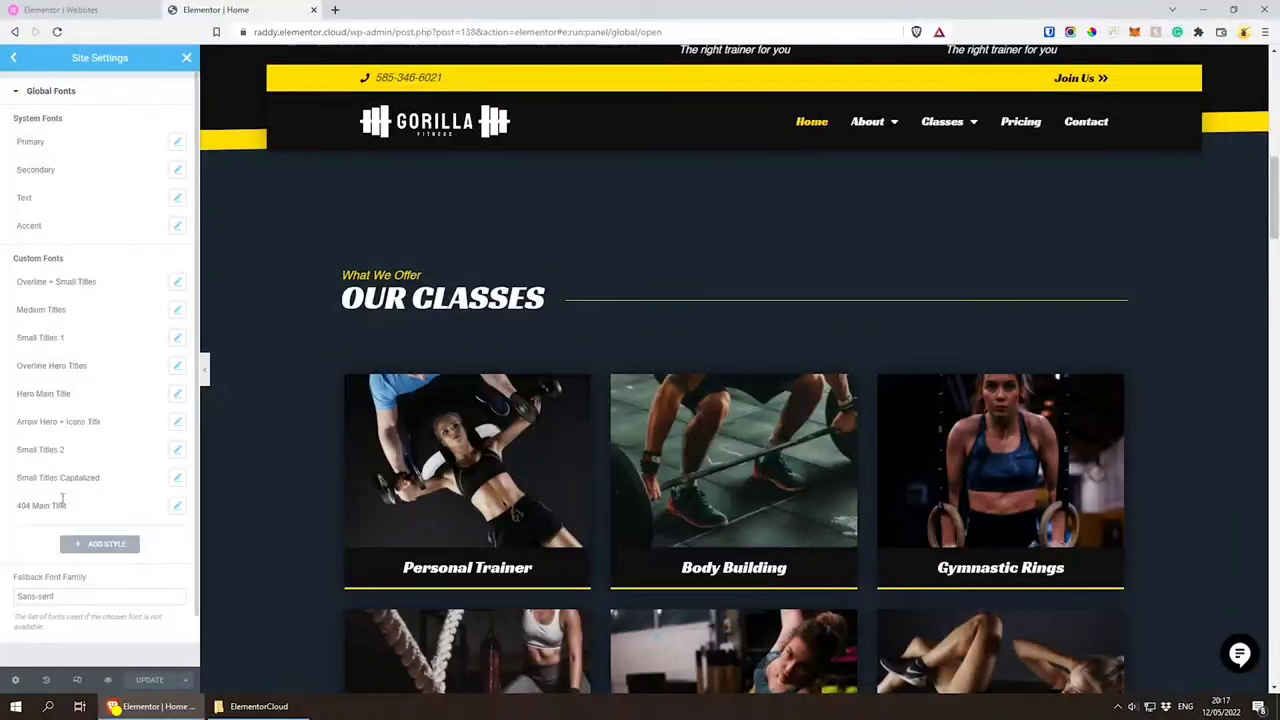
scroll(530, 501, "up", 6)
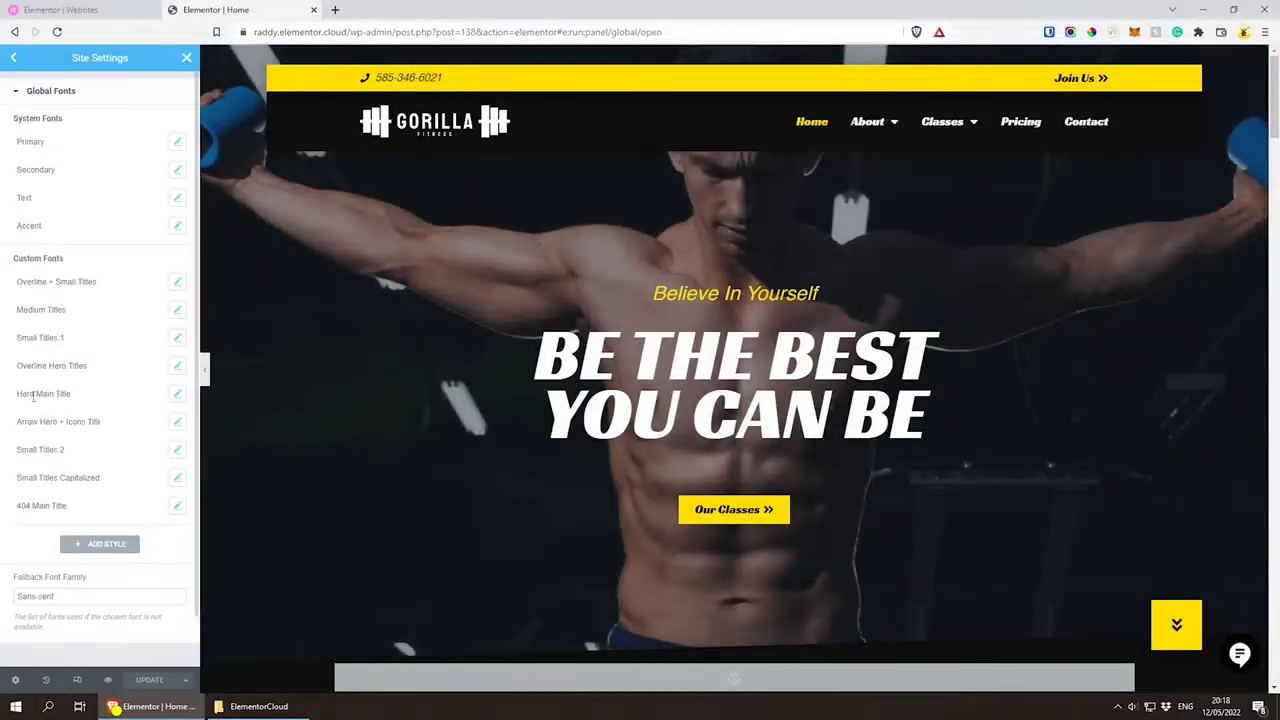
left_click_drag(83, 394, 12, 402)
left_click(125, 401)
left_click(178, 396)
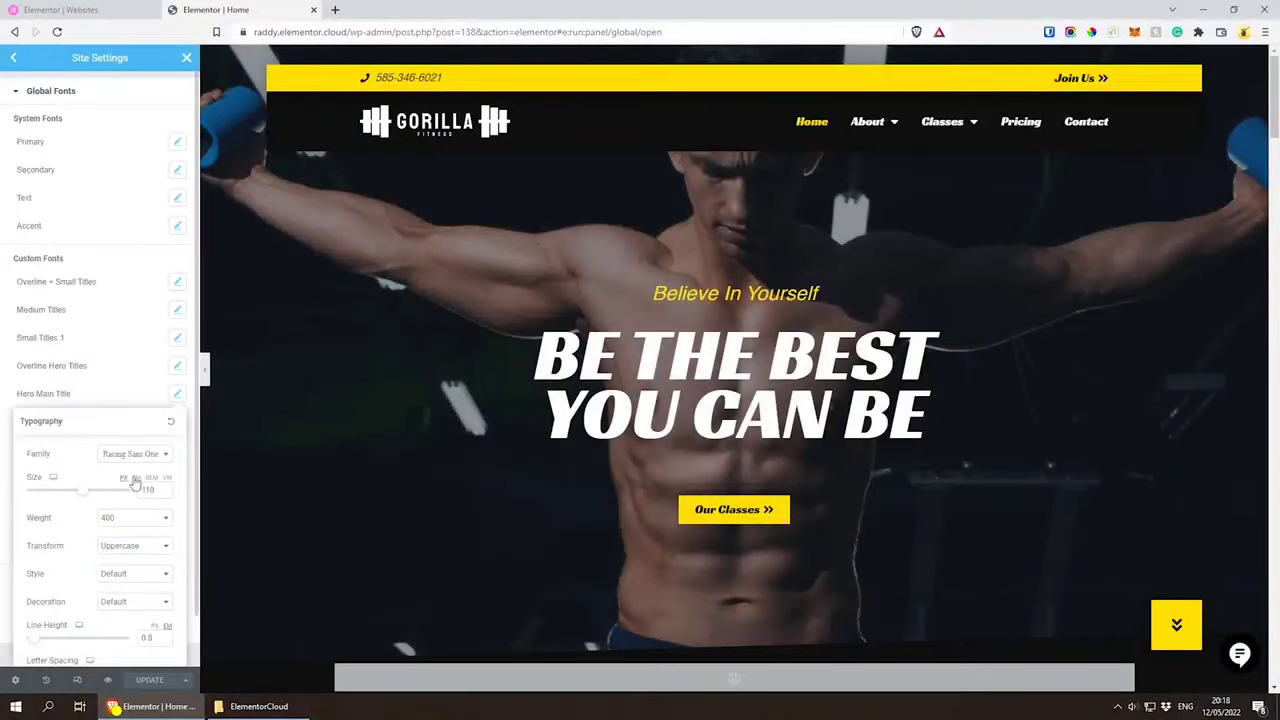
left_click_drag(157, 491, 43, 531)
type("100")
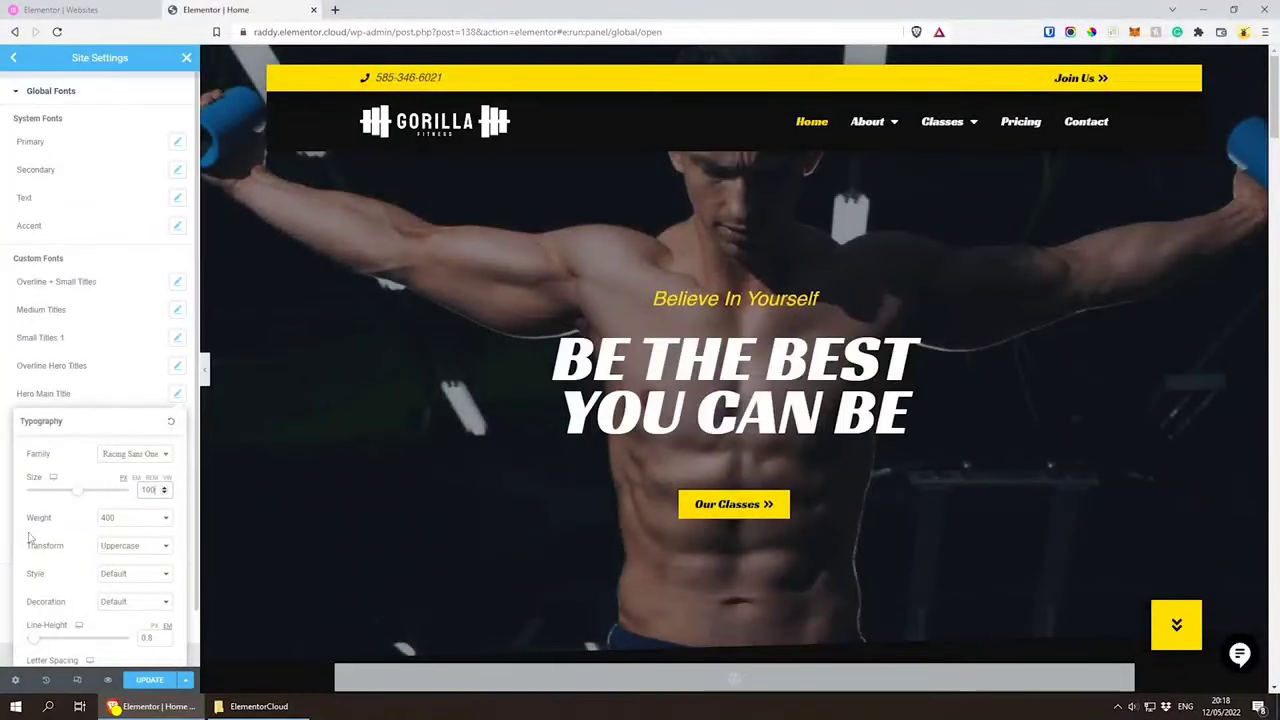
Step: Try smaller Hero Main Title sizes down to 93 px, return to 100 px and close its typography settings
key("Down")
key("Down")
key("Down")
key("Down")
key("Down")
key("Down")
key("Down")
key("Down")
key("Down")
key("Down")
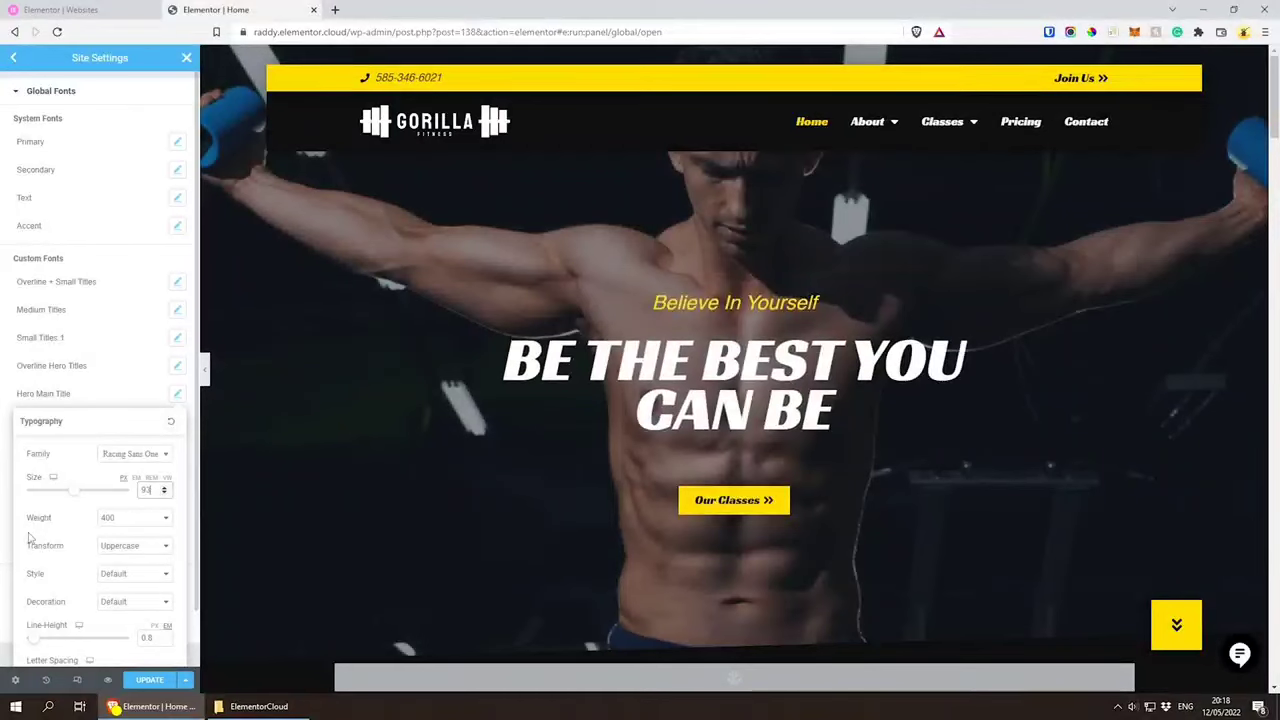
key("Up")
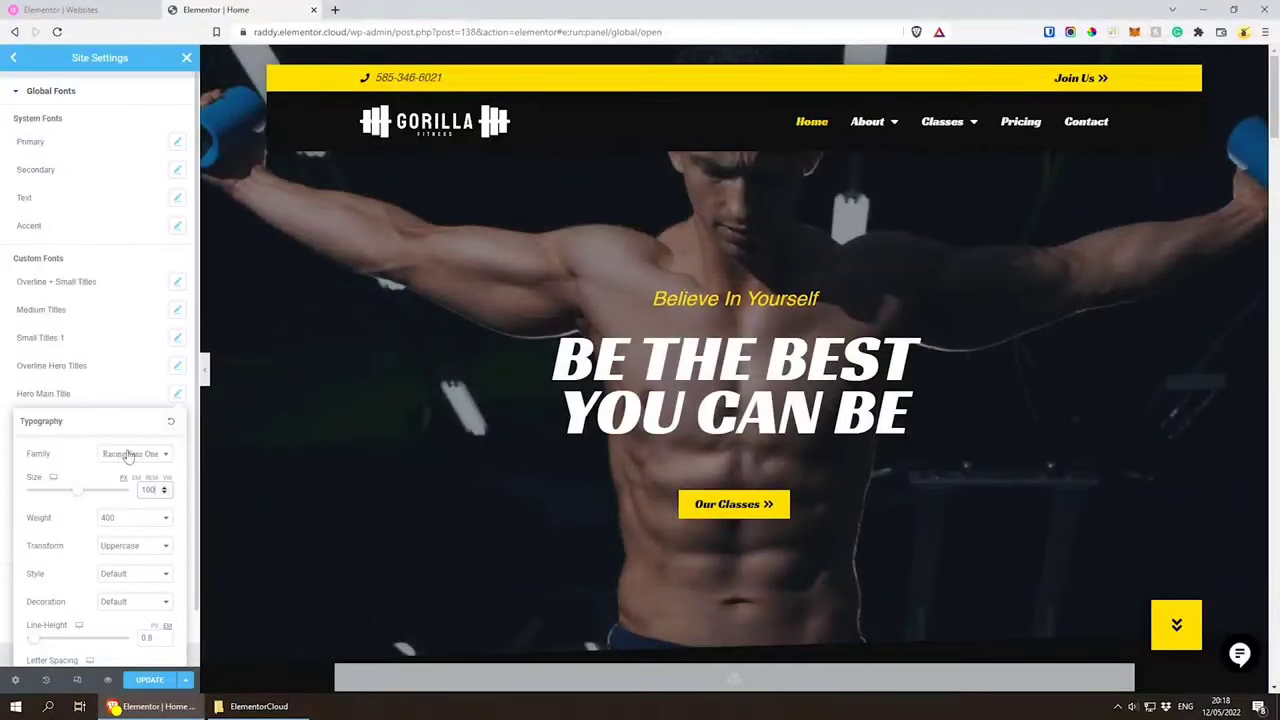
scroll(62, 527, "down", 1)
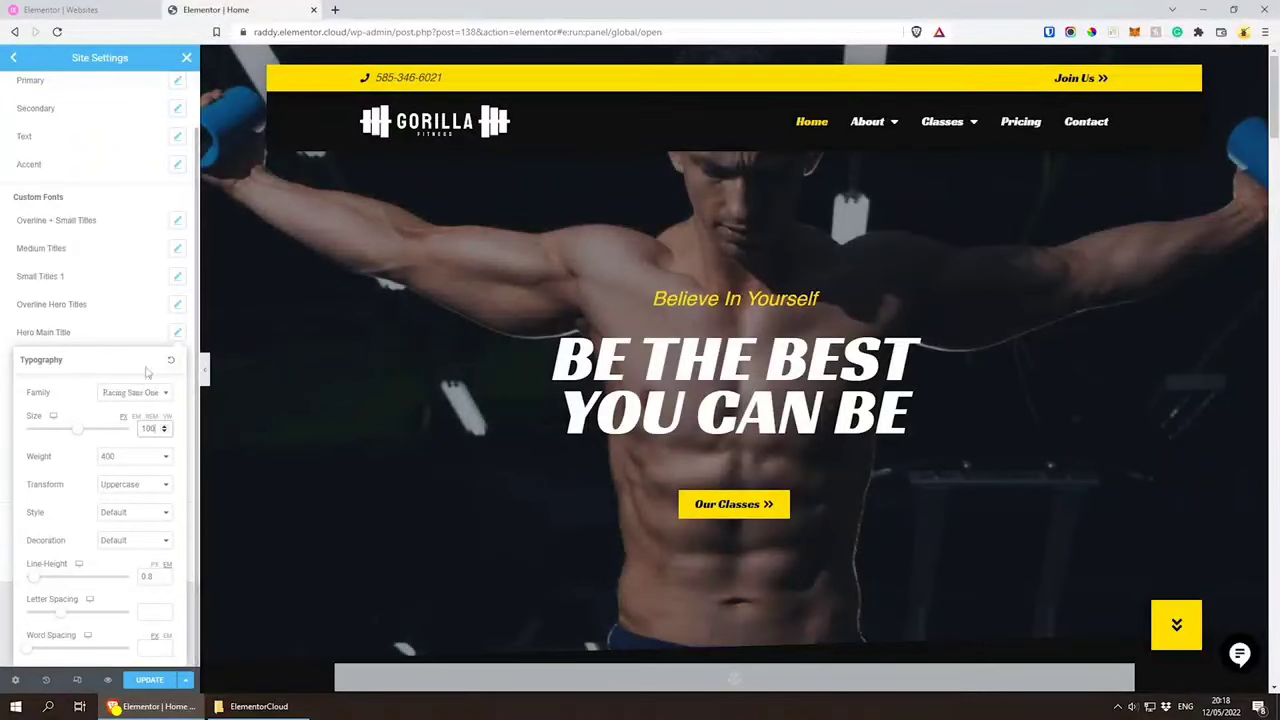
left_click(112, 341)
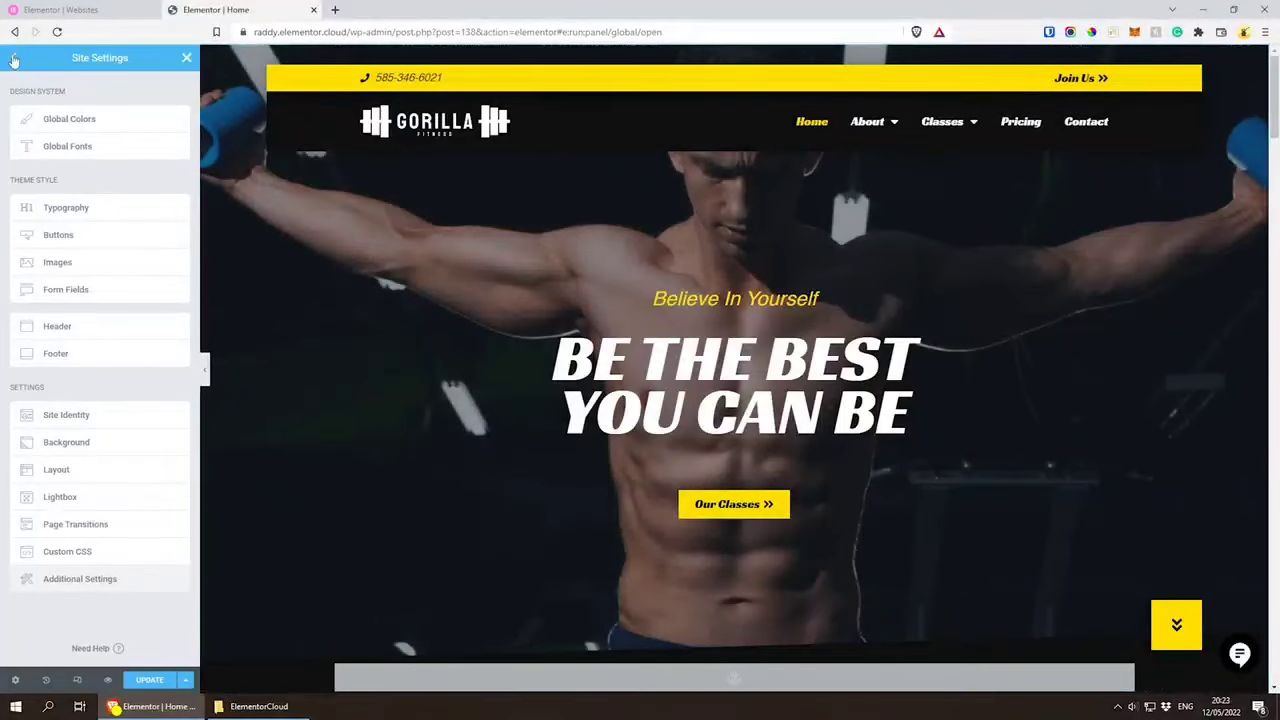
Step: Close Site Settings, discarding the unsaved font changes, and switch the home page preview to header editing
left_click(186, 57)
left_click(187, 60)
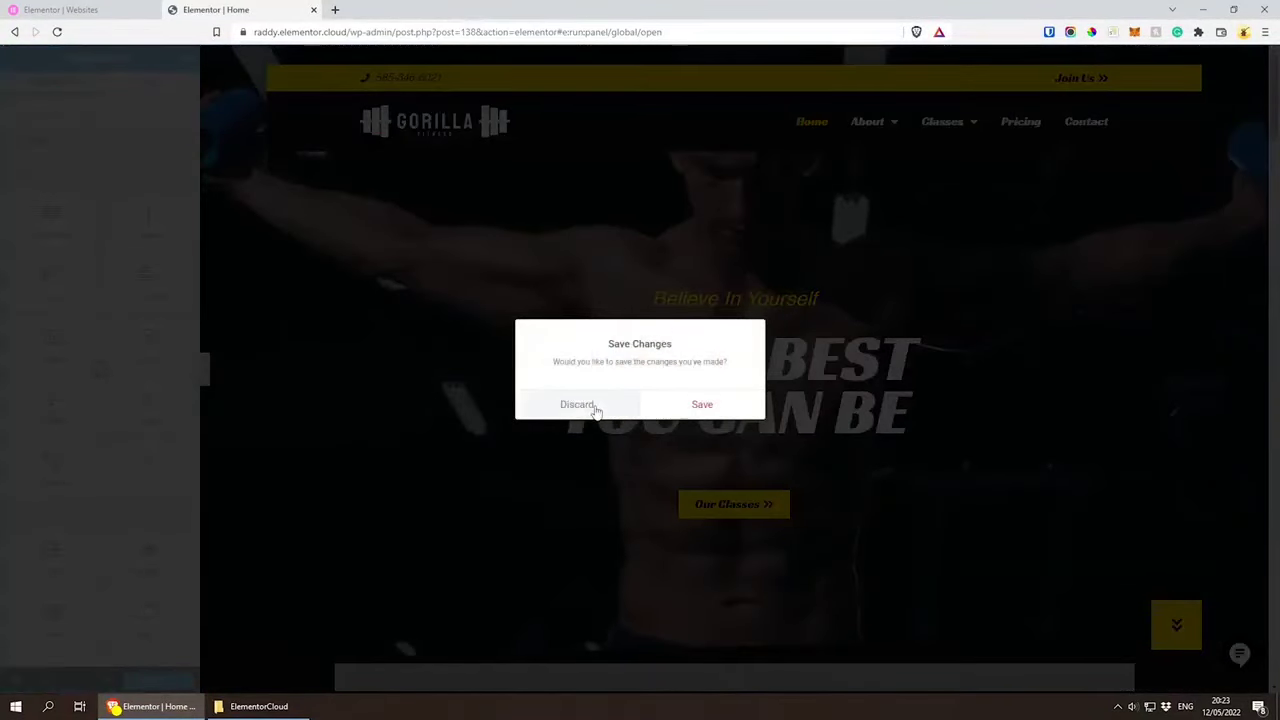
left_click(577, 405)
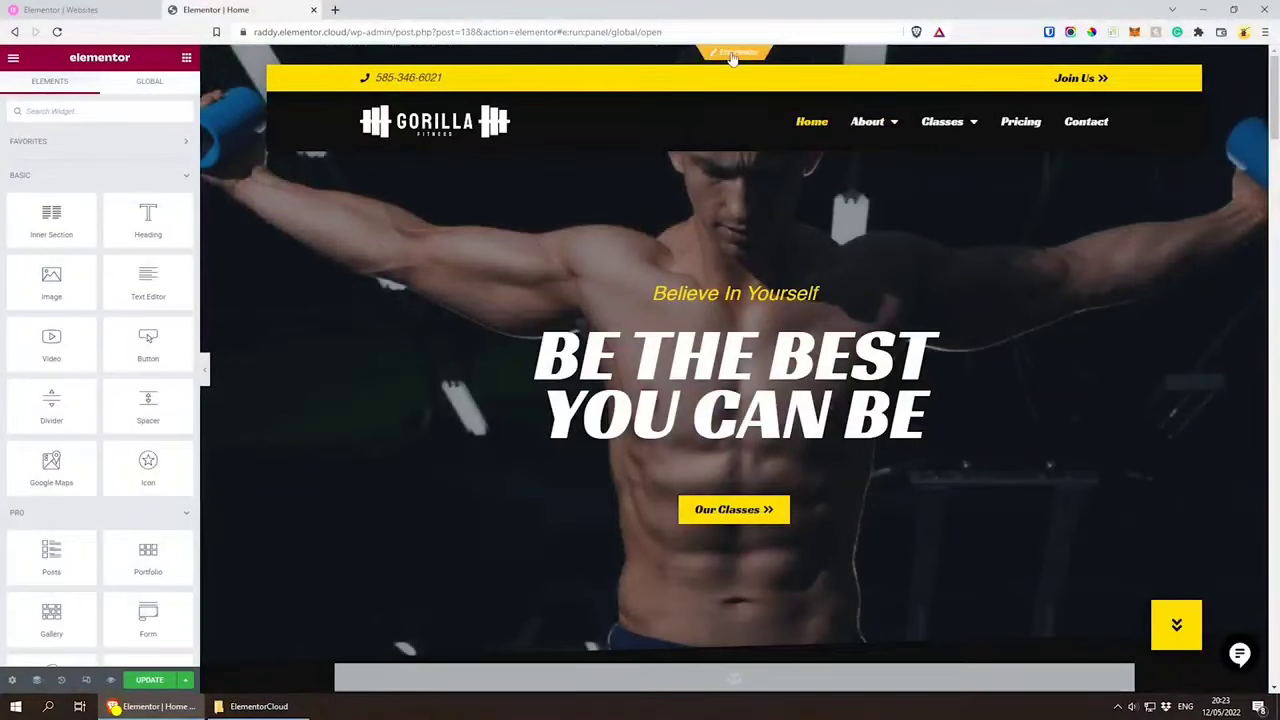
left_click(733, 54)
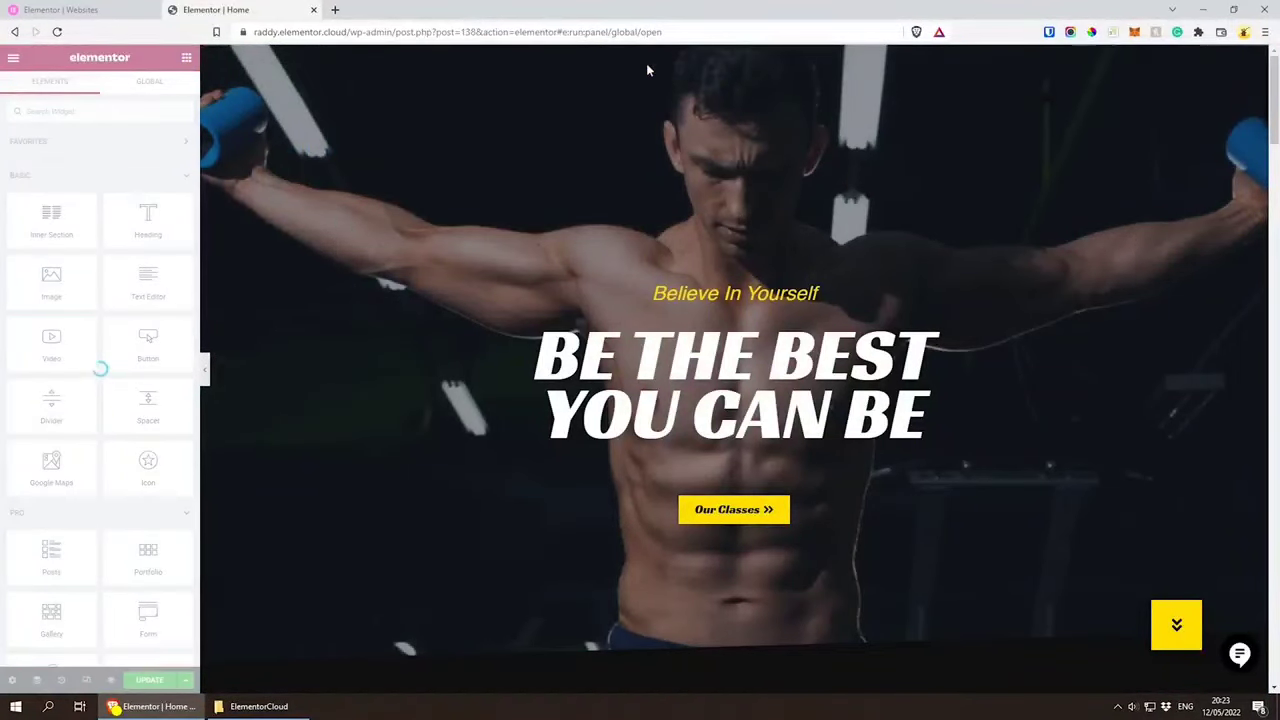
Step: Load the live gym site in a new browser tab and open its Header template in the Elementor editor
left_click(334, 9)
type("https://raddy.elementor.cloud")
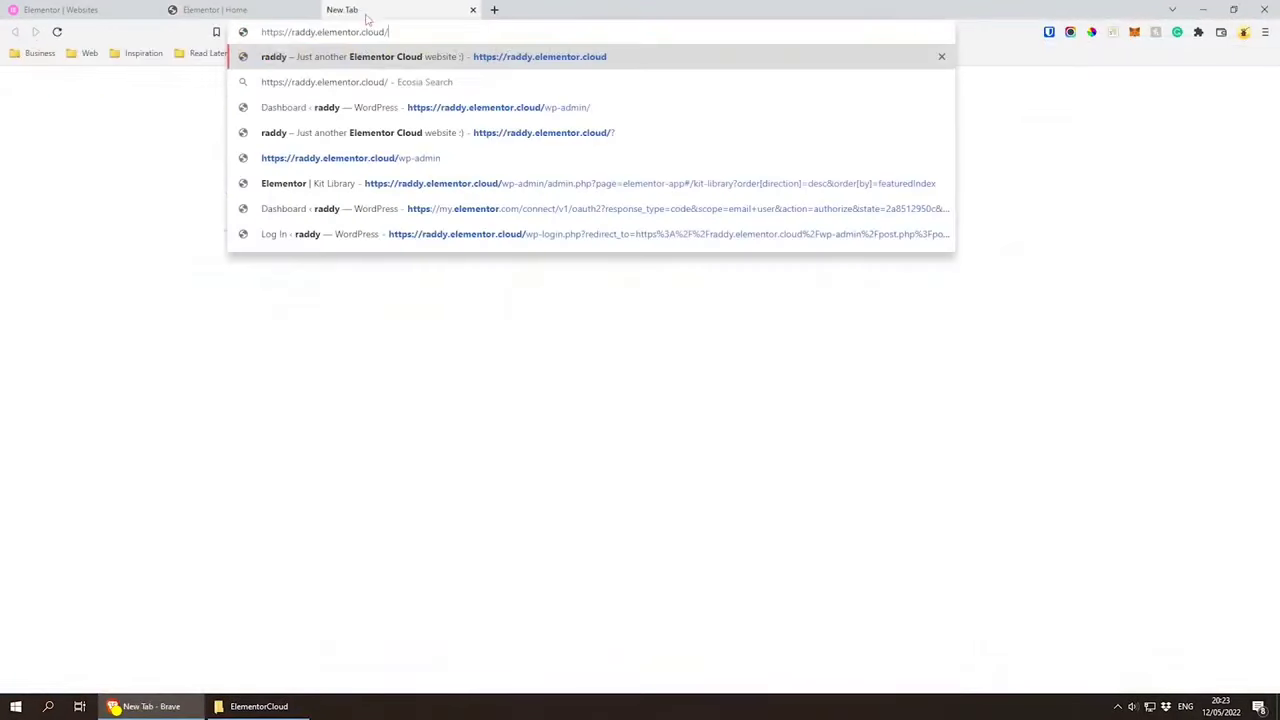
key("Return")
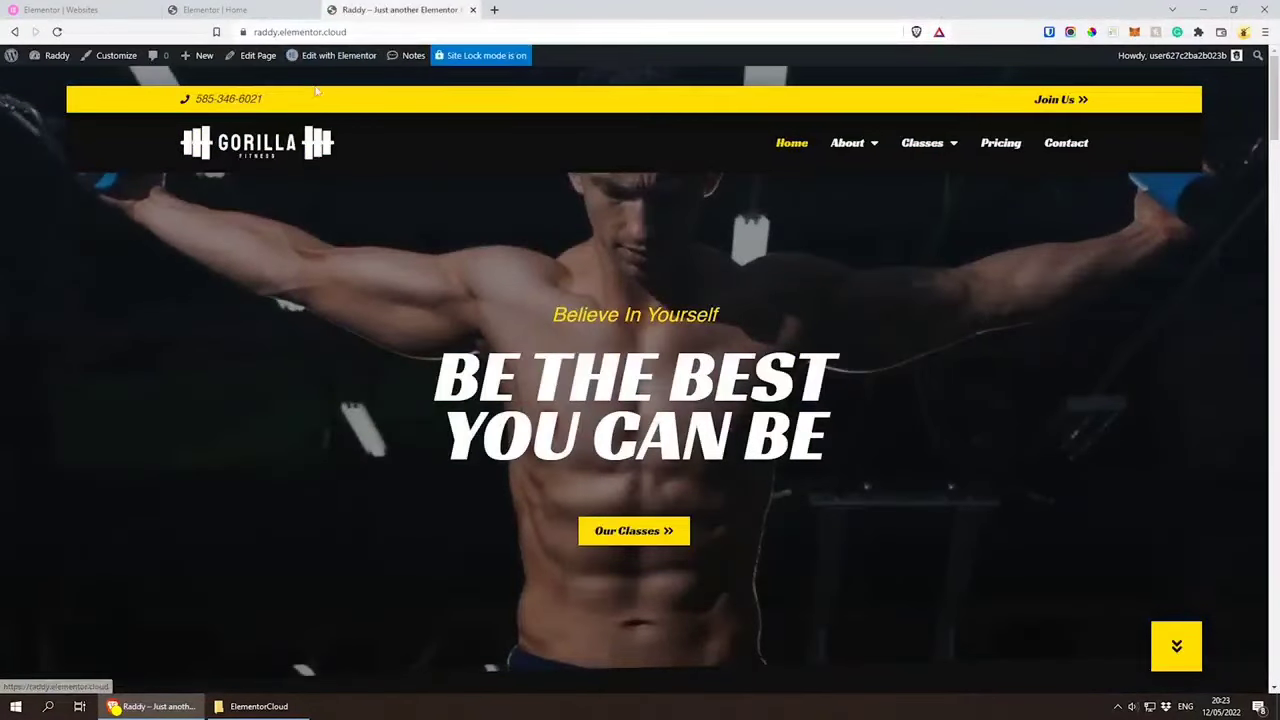
mouse_move(320, 62)
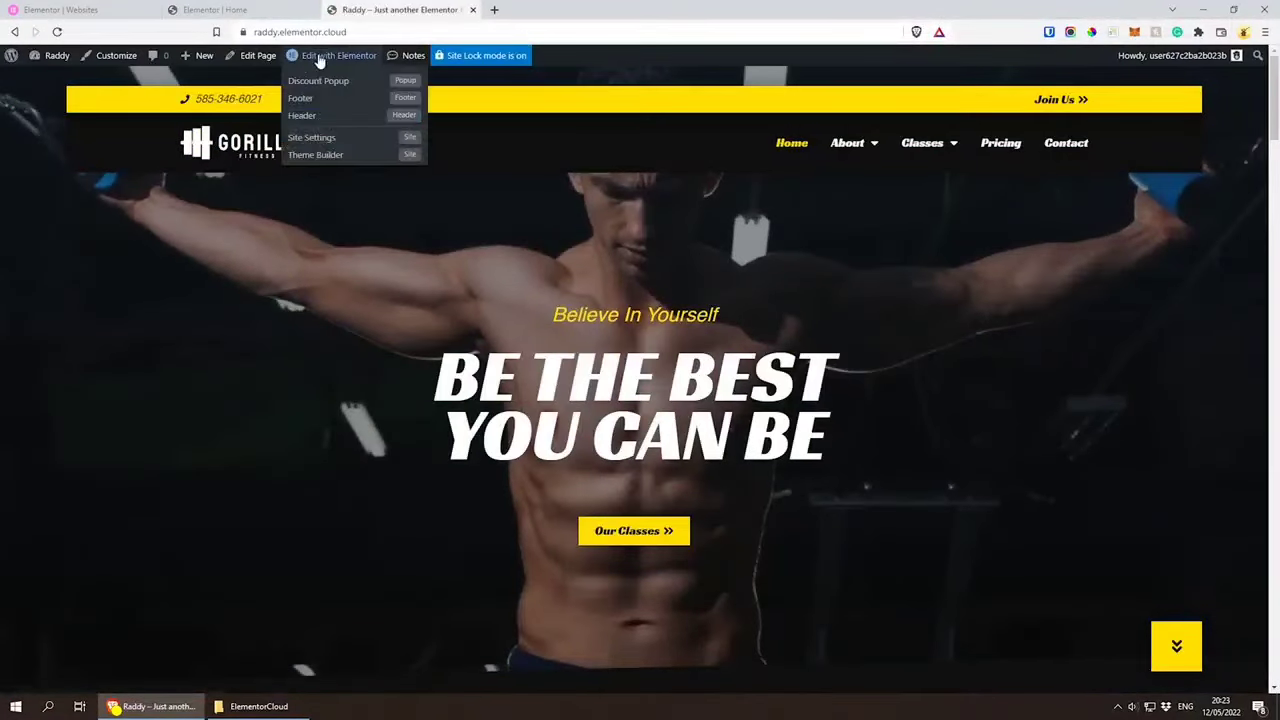
left_click(305, 117)
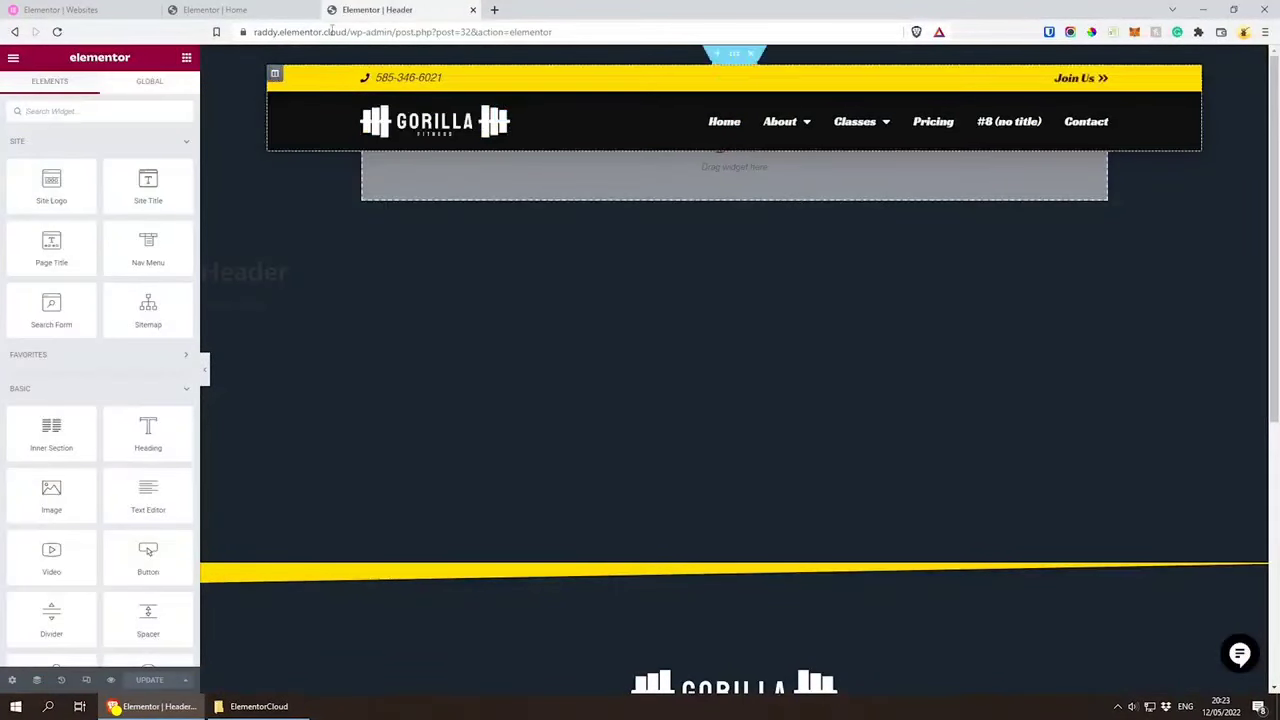
Step: Close the separate Header editor tab and try appending the digits 312 to the phone text in the home page's top bar
left_click(474, 10)
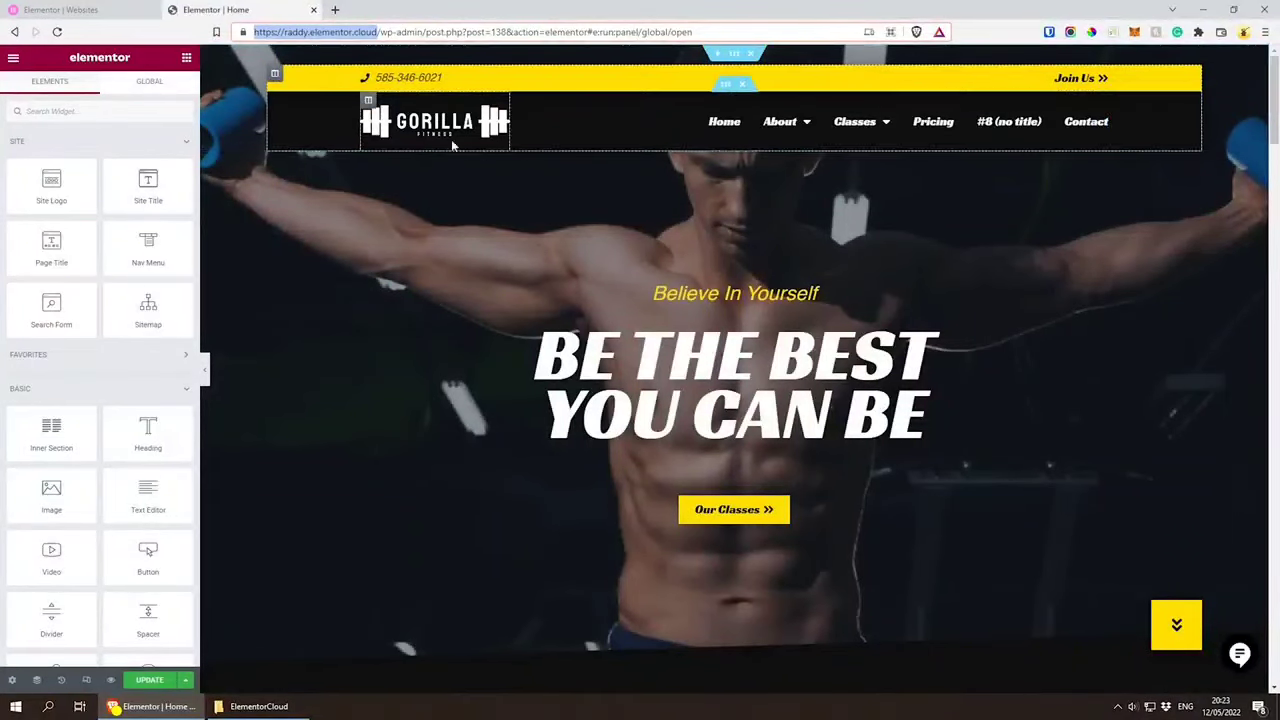
left_click(438, 77)
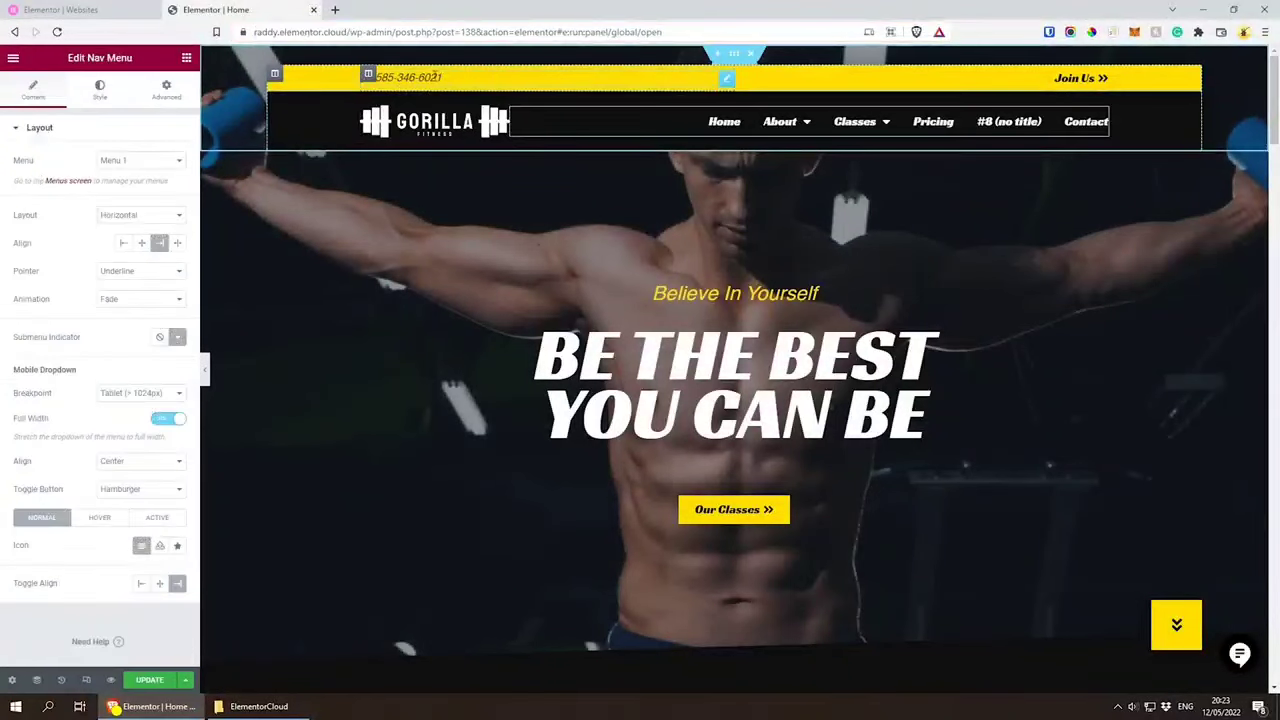
type("31")
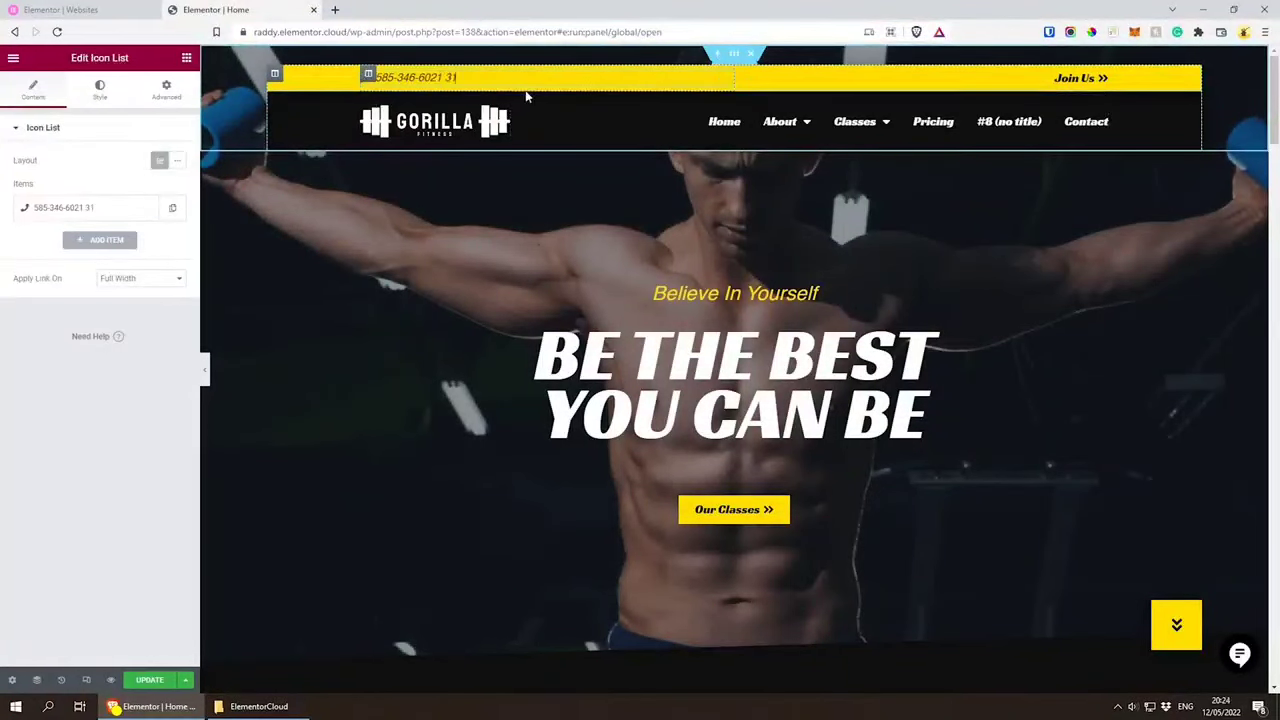
key("BackSpace")
key("BackSpace")
key("BackSpace")
key("BackSpace")
key("BackSpace")
key("BackSpace")
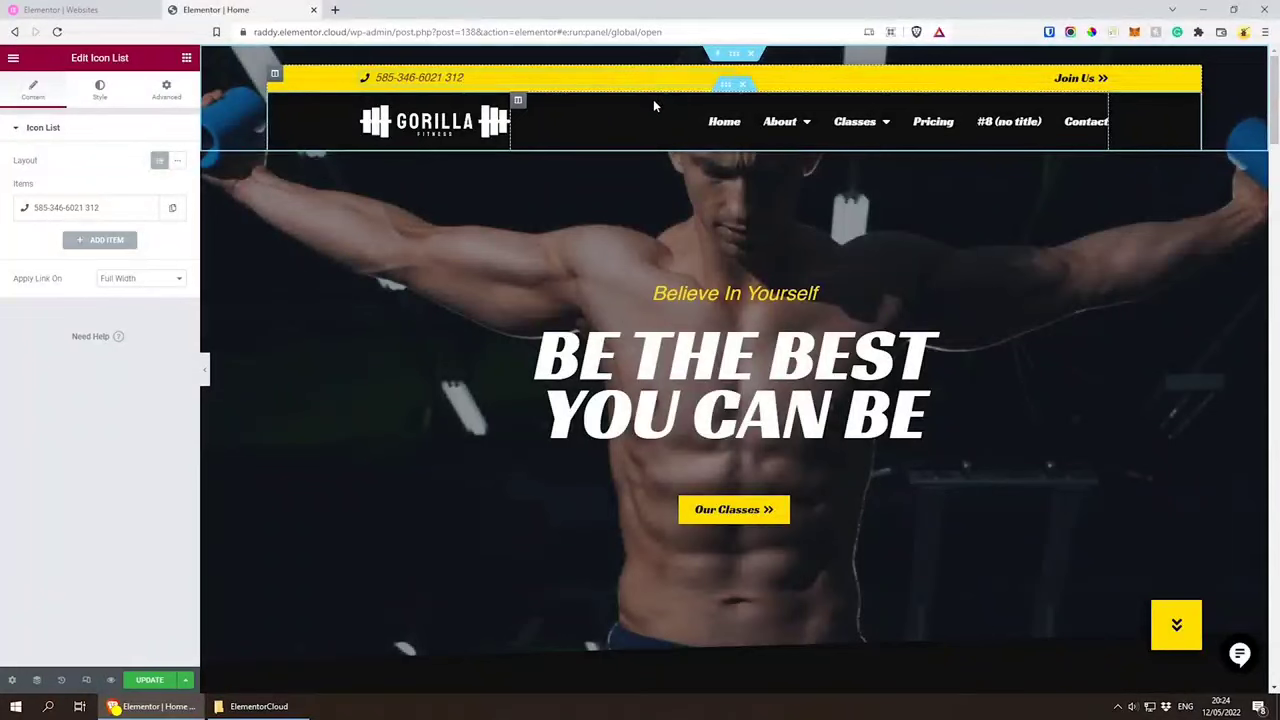
key("BackSpace")
key("BackSpace")
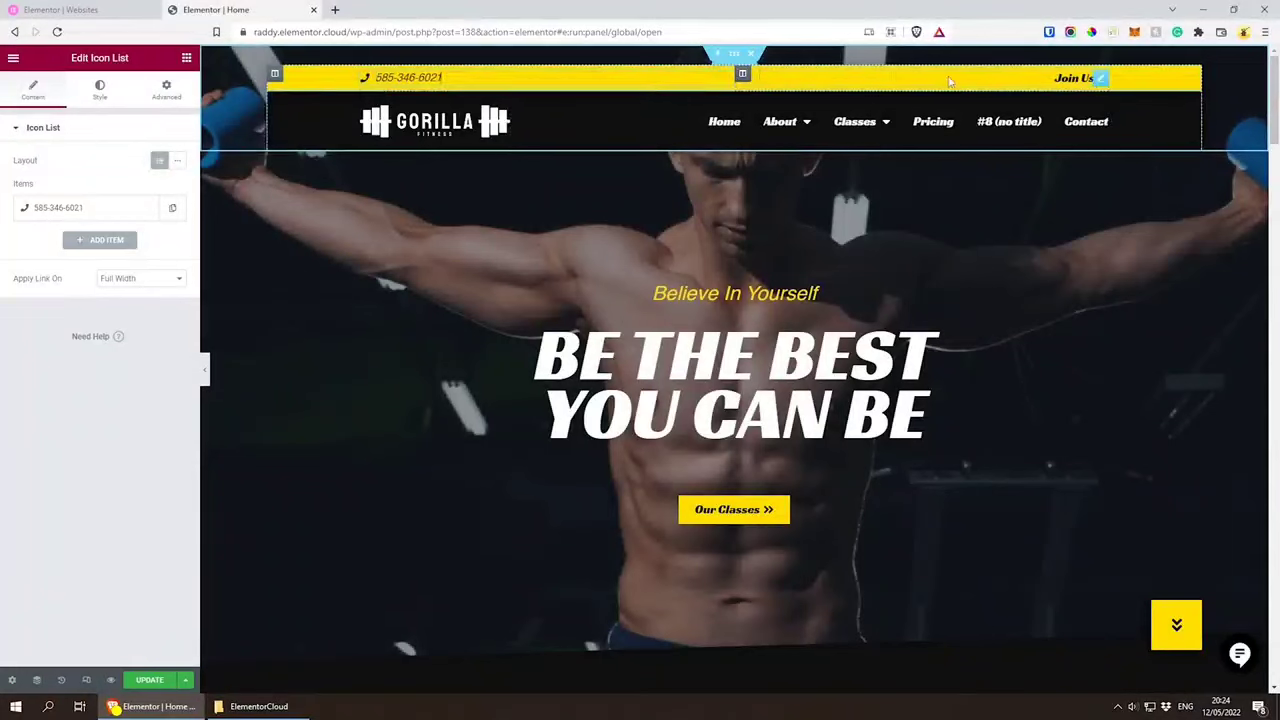
Step: Try swapping the phone and Join Us columns in the yellow top bar, and restore their order
left_click_drag(743, 80, 494, 88)
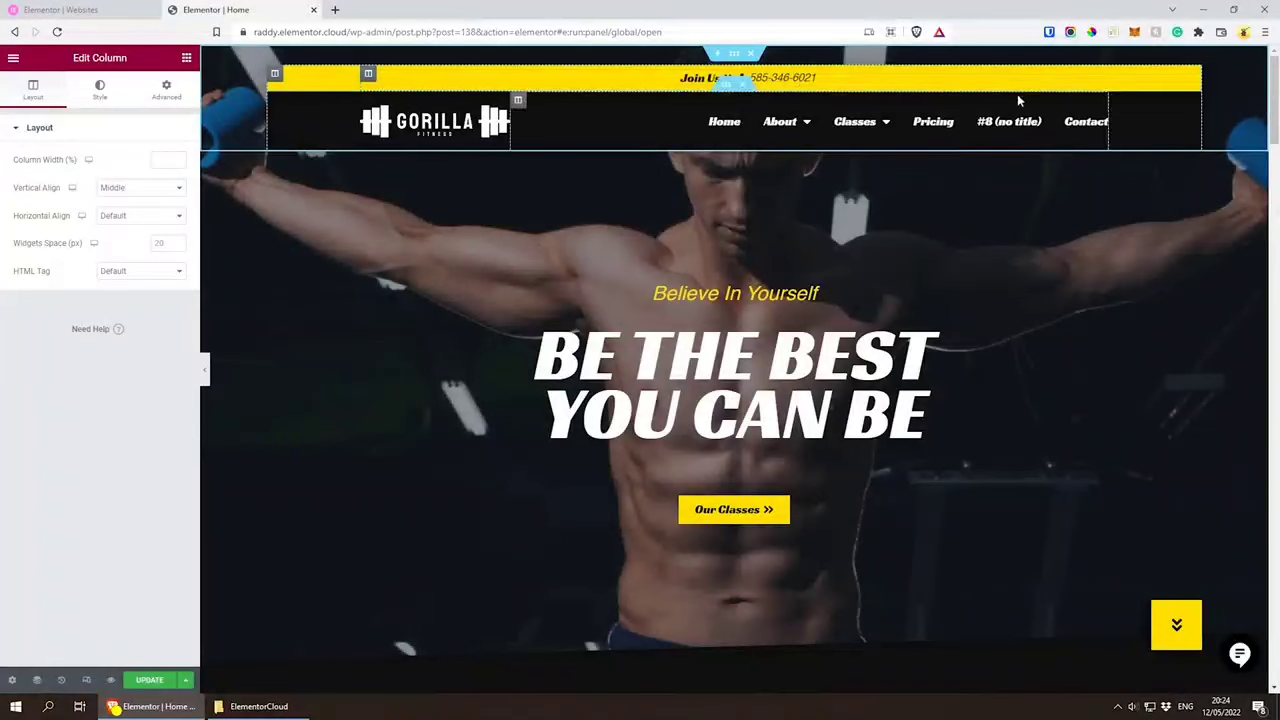
left_click_drag(743, 77, 516, 78)
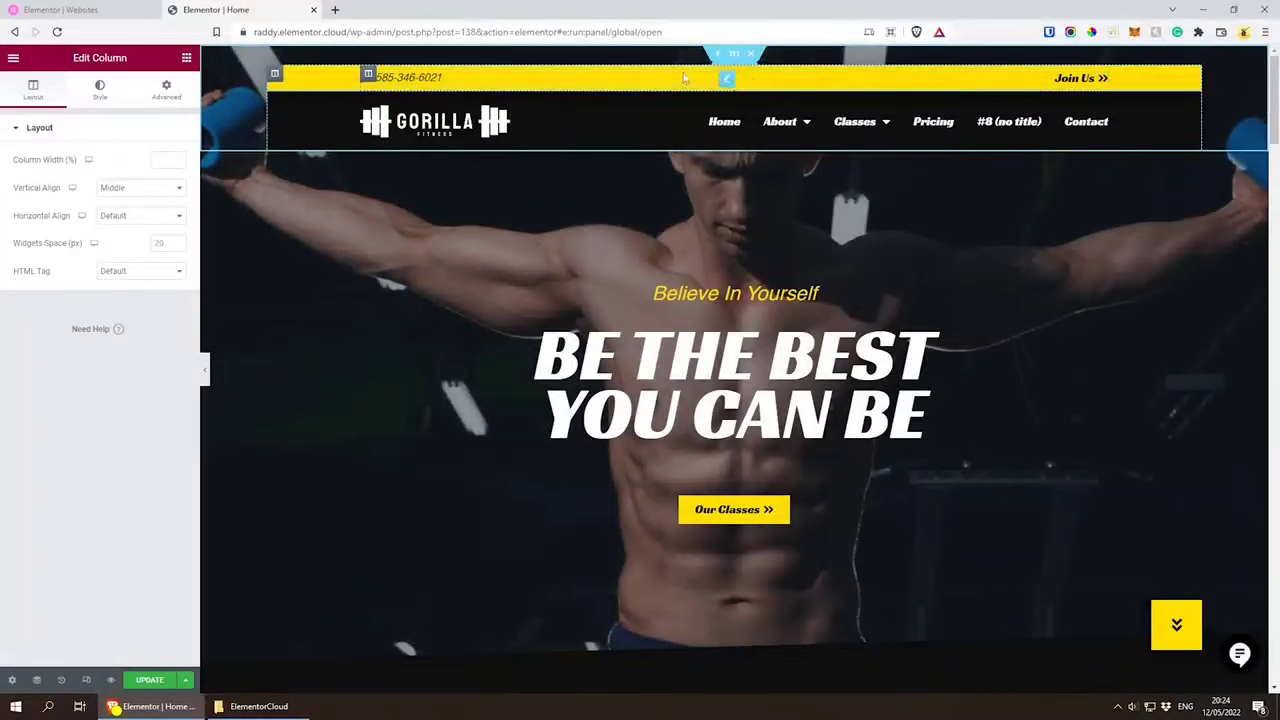
Step: Select the yellow top bar's inner section and open the Navigator
left_click(733, 69)
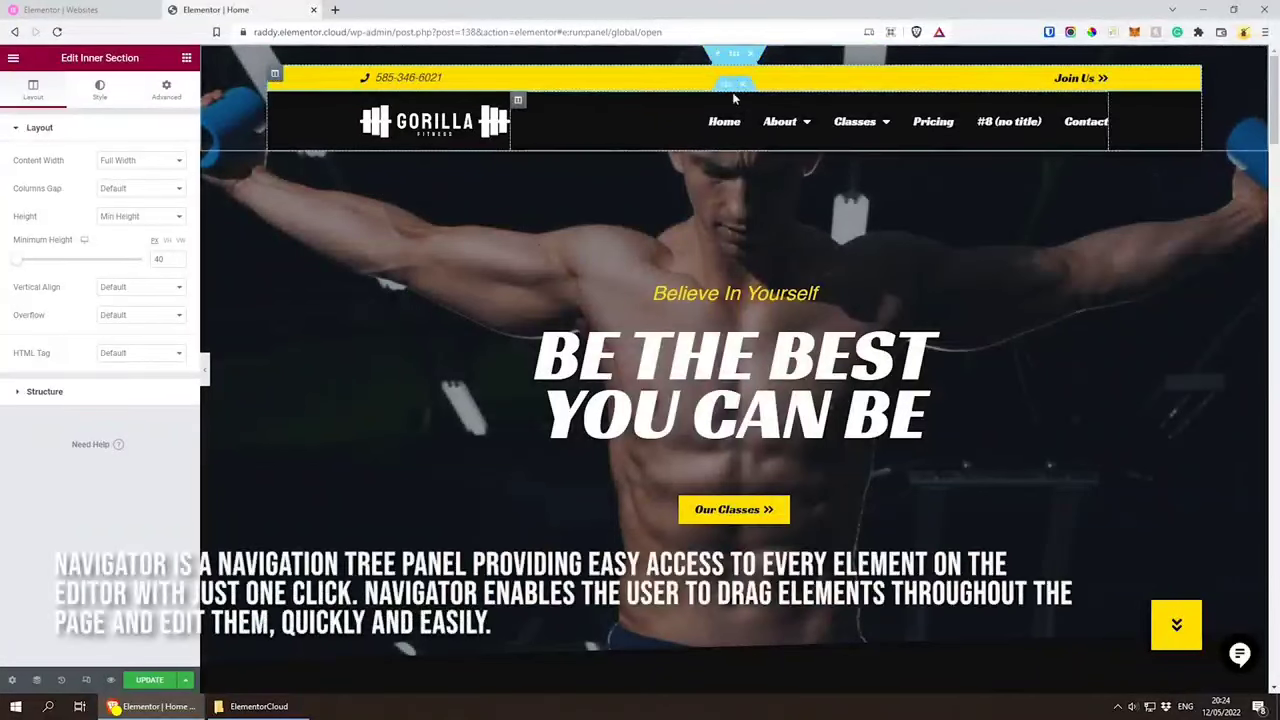
left_click(38, 680)
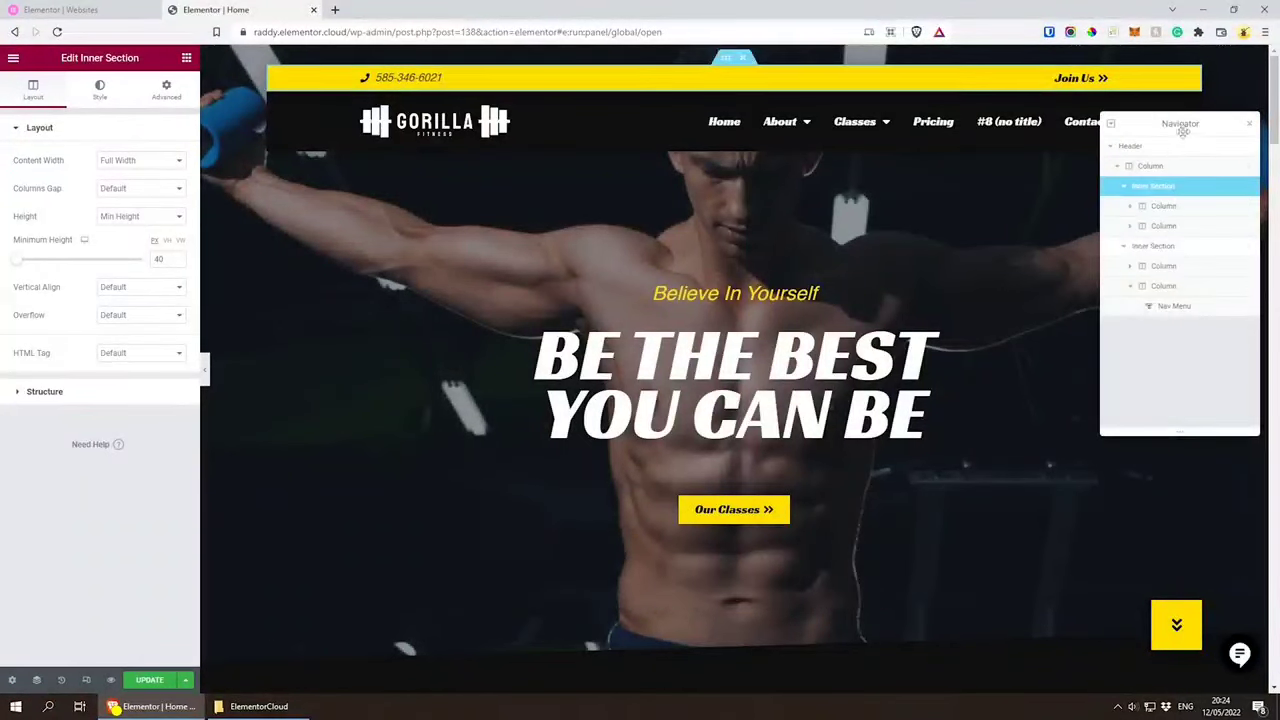
left_click_drag(1188, 130, 1183, 131)
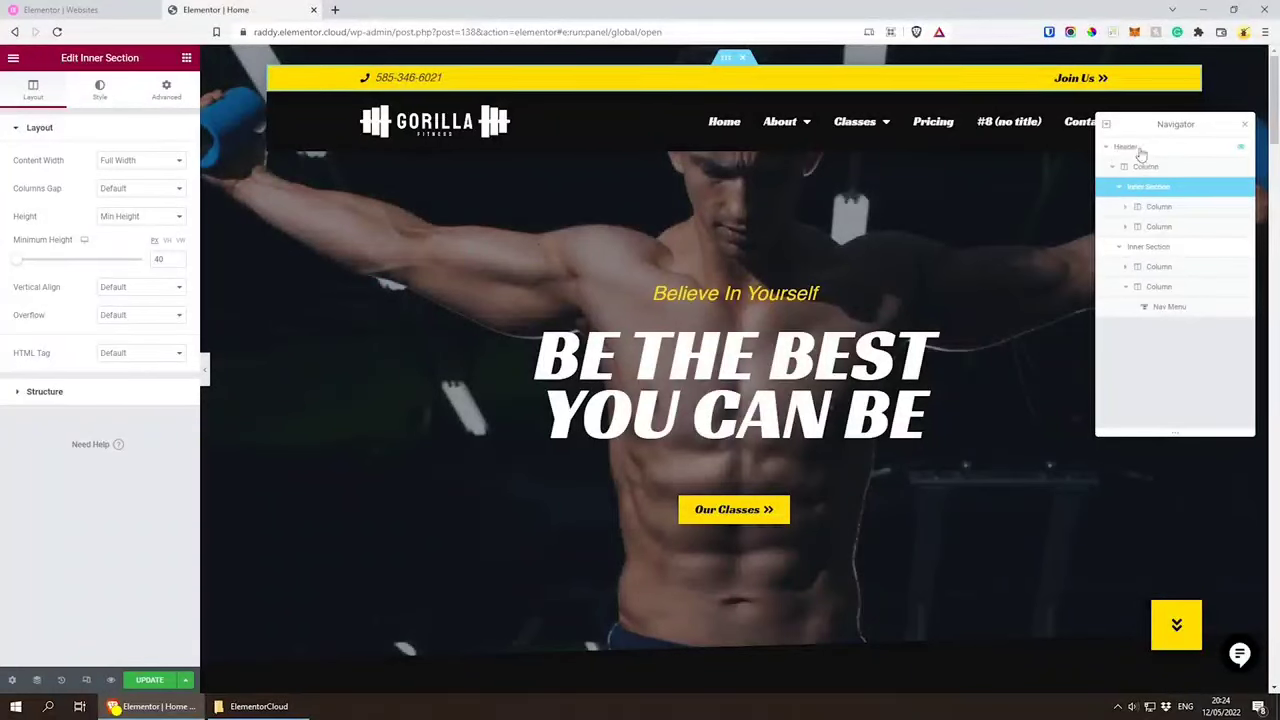
Step: Examine the Header section's structure in the Navigator, selecting its inner sections and columns one by one
left_click(1142, 150)
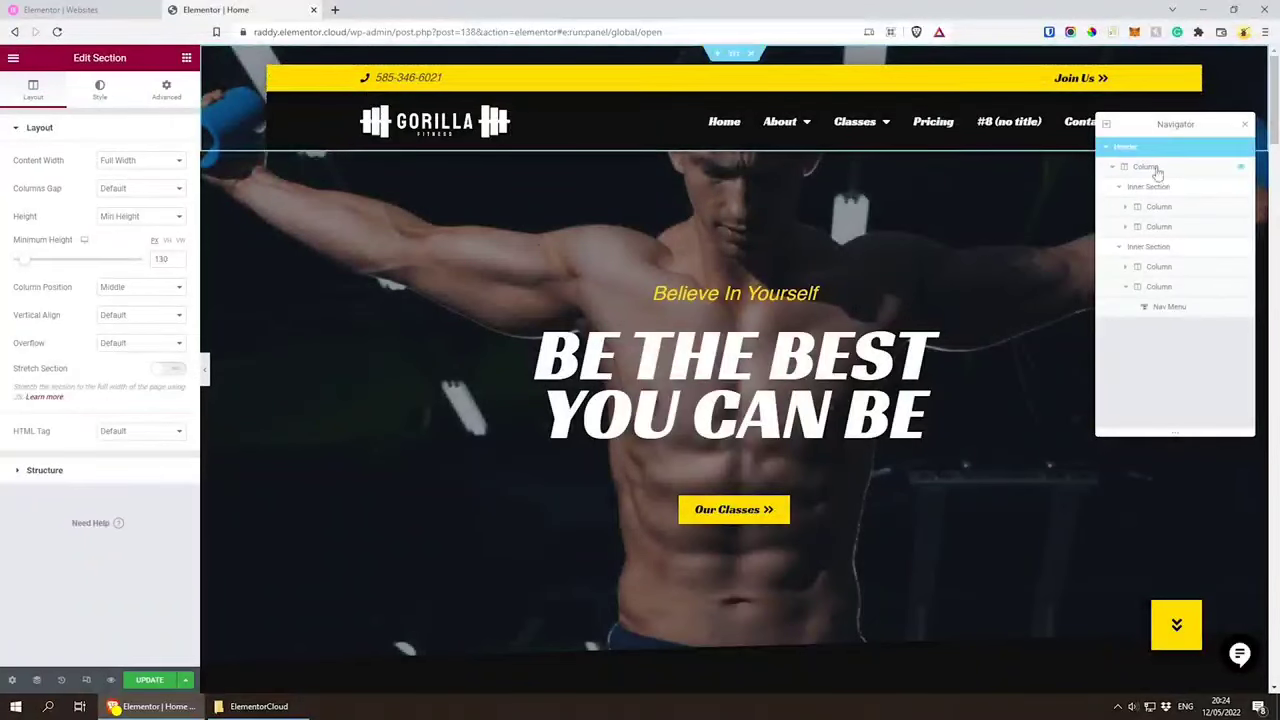
left_click(1155, 168)
left_click(1152, 188)
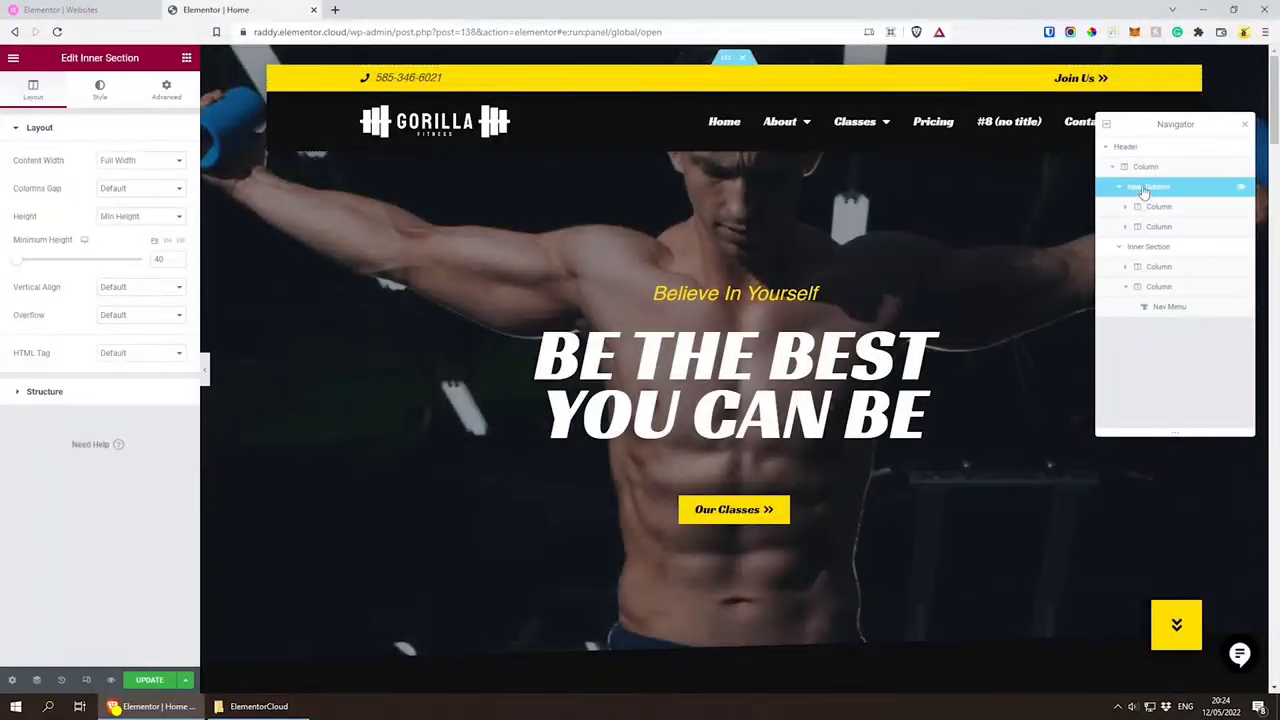
left_click(1160, 208)
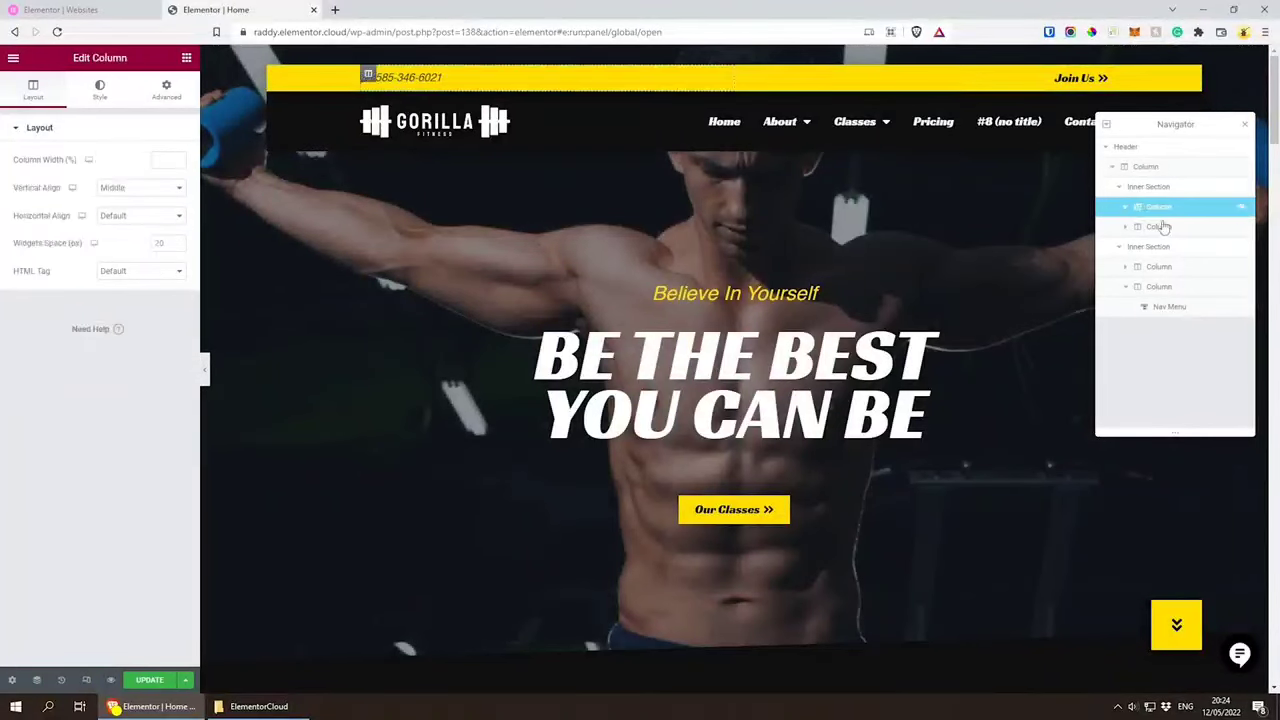
left_click(1163, 228)
left_click(1157, 248)
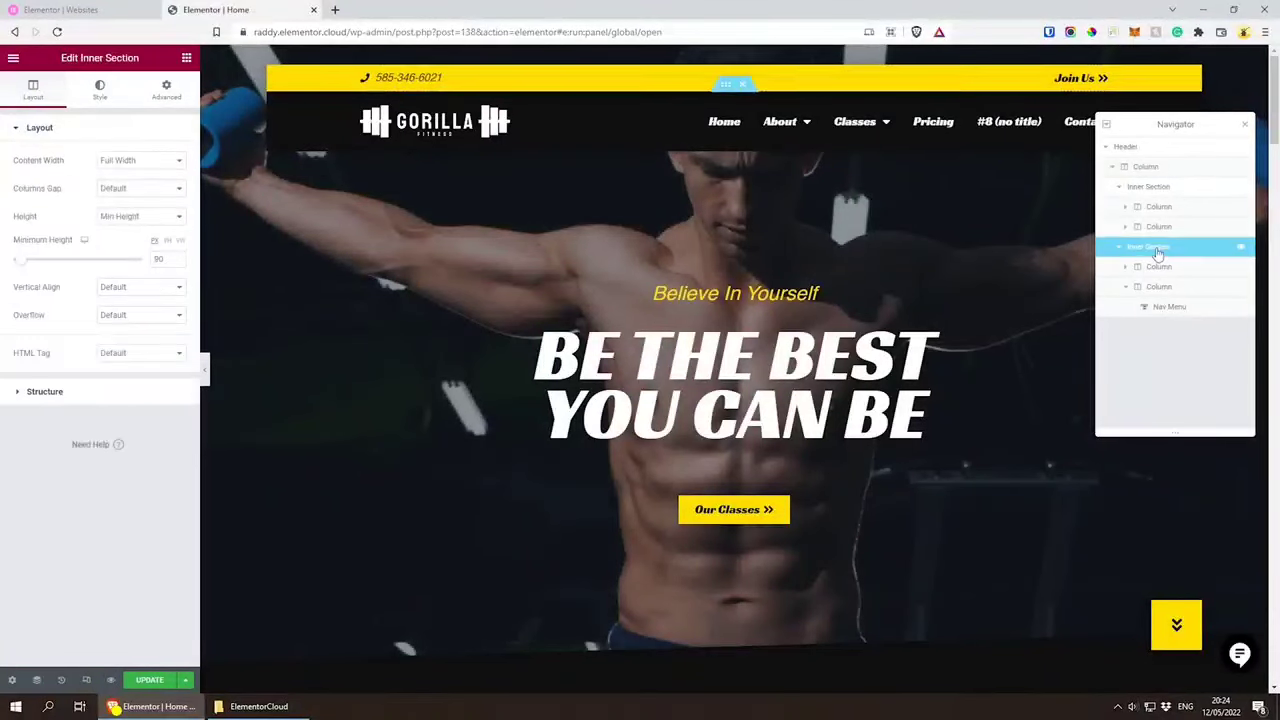
left_click(1156, 267)
left_click(1152, 287)
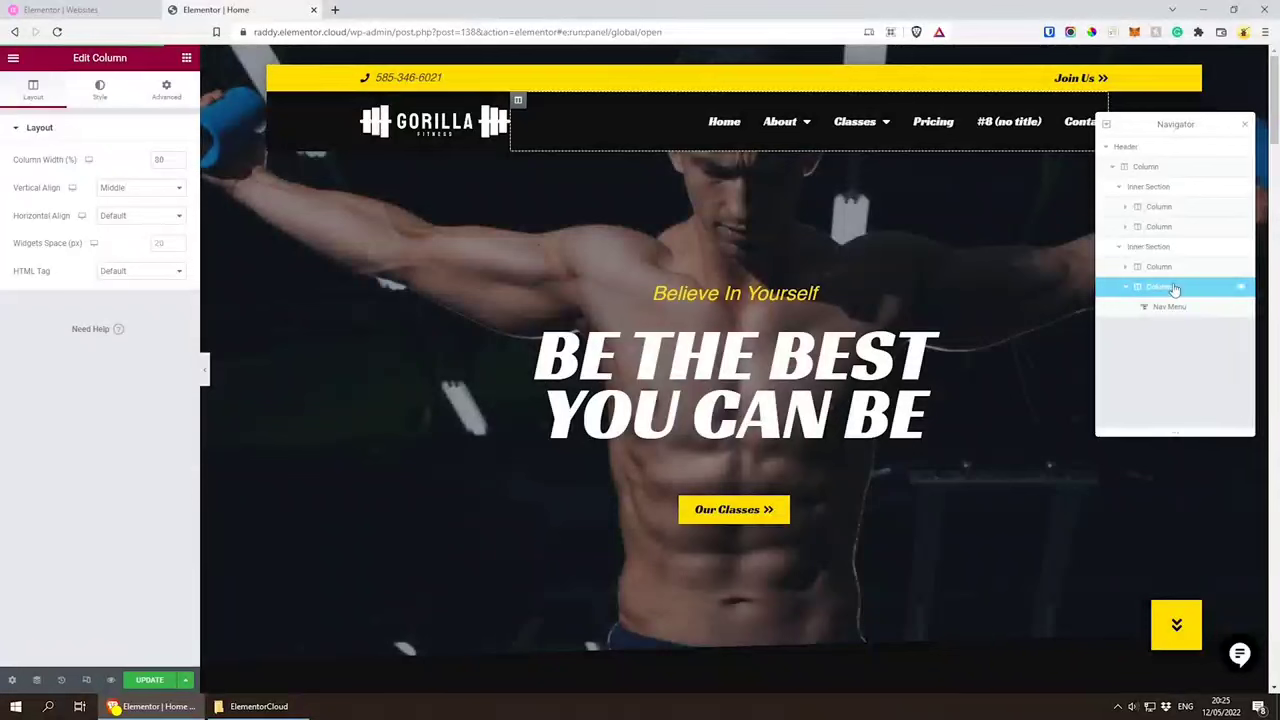
Step: Select the header's Site Logo widget and move the Navigator down clear of the navigation menu
left_click(432, 139)
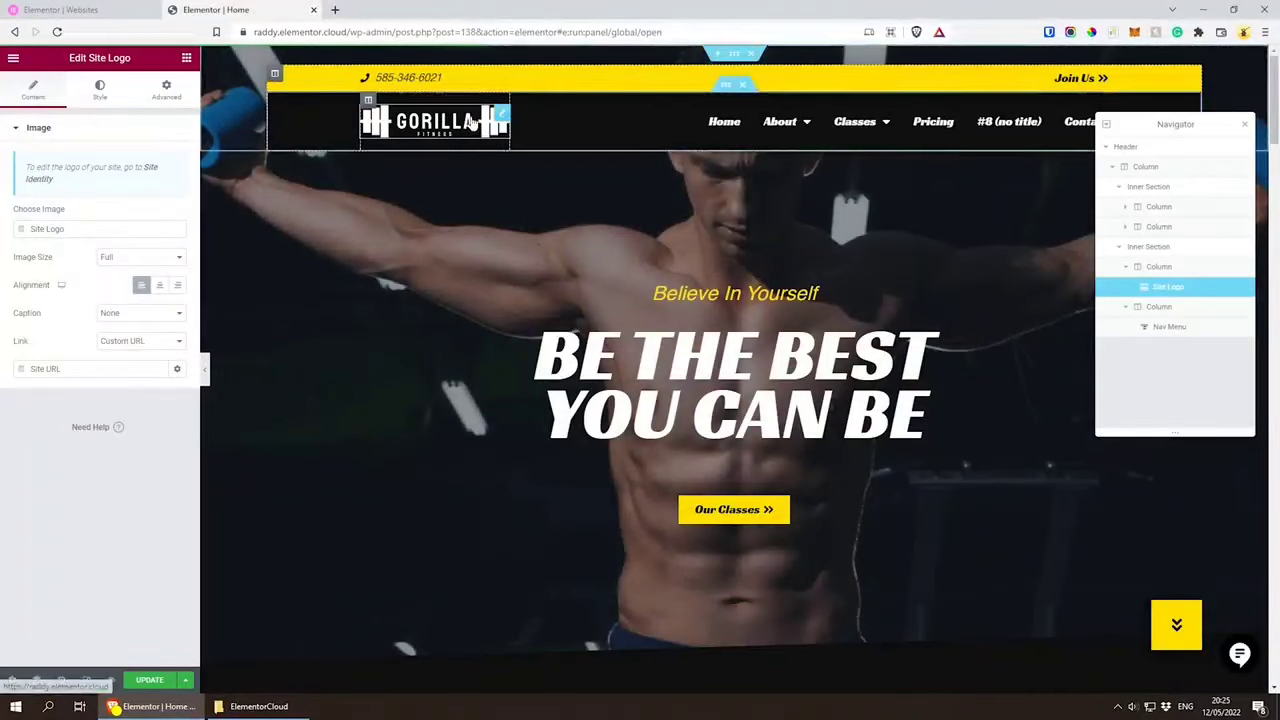
left_click_drag(1140, 113, 1089, 240)
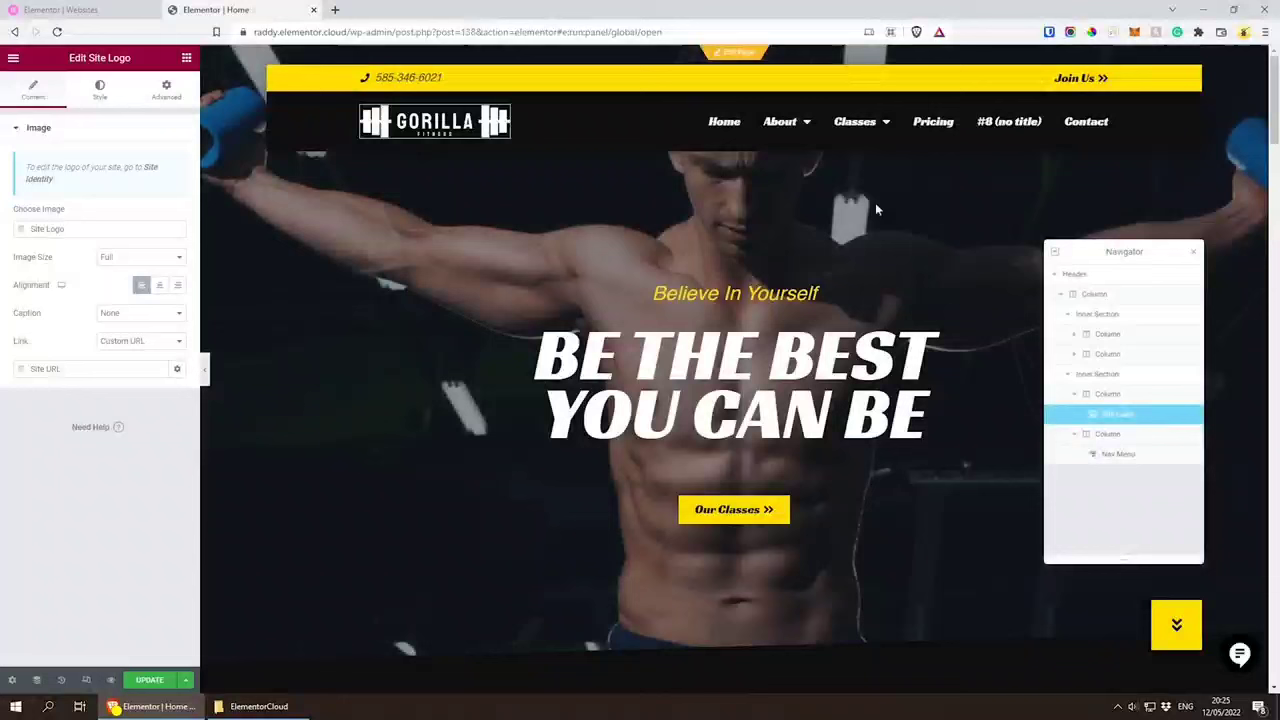
Step: Select the header's Nav Menu widget and choose Menu 1 as its menu
left_click(828, 121)
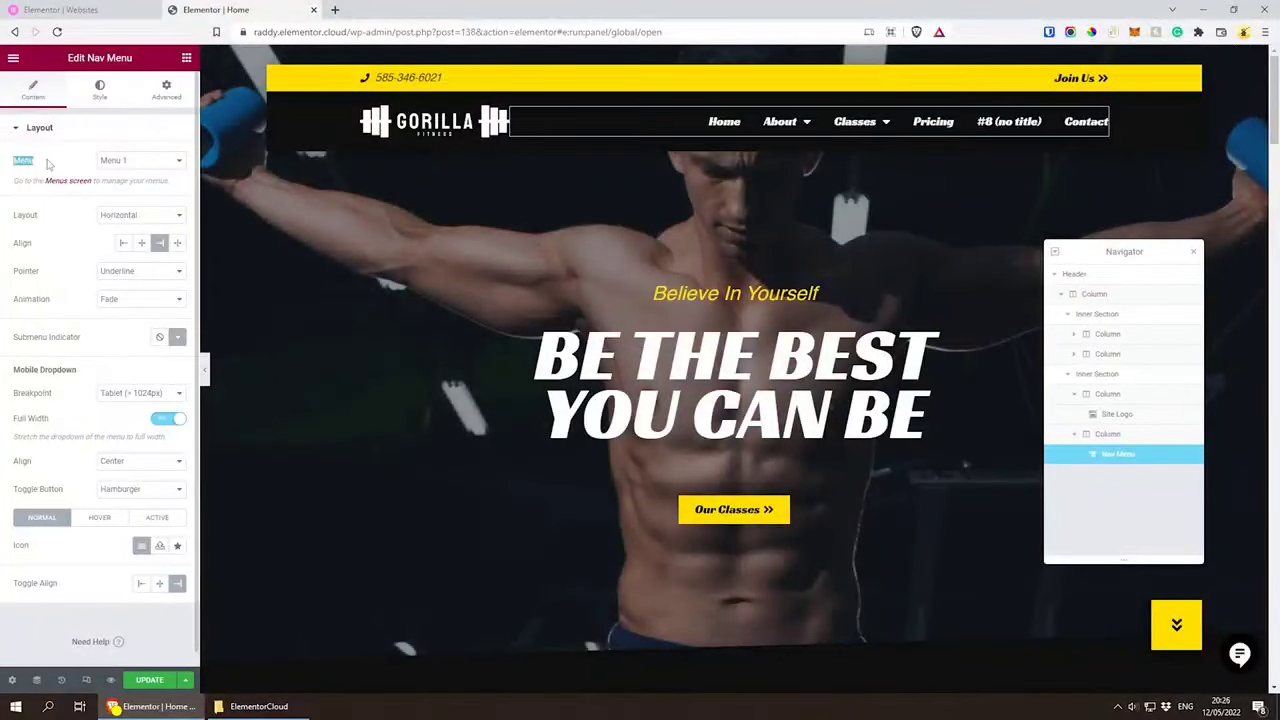
left_click(130, 168)
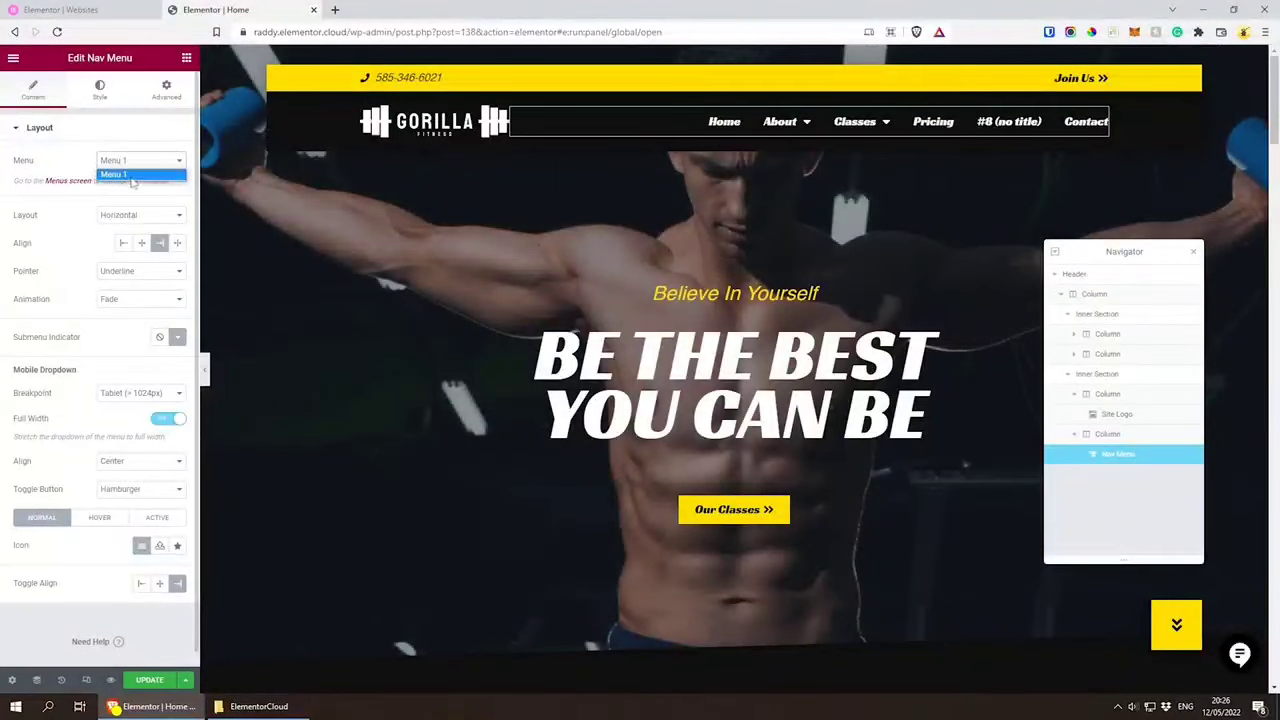
left_click(130, 175)
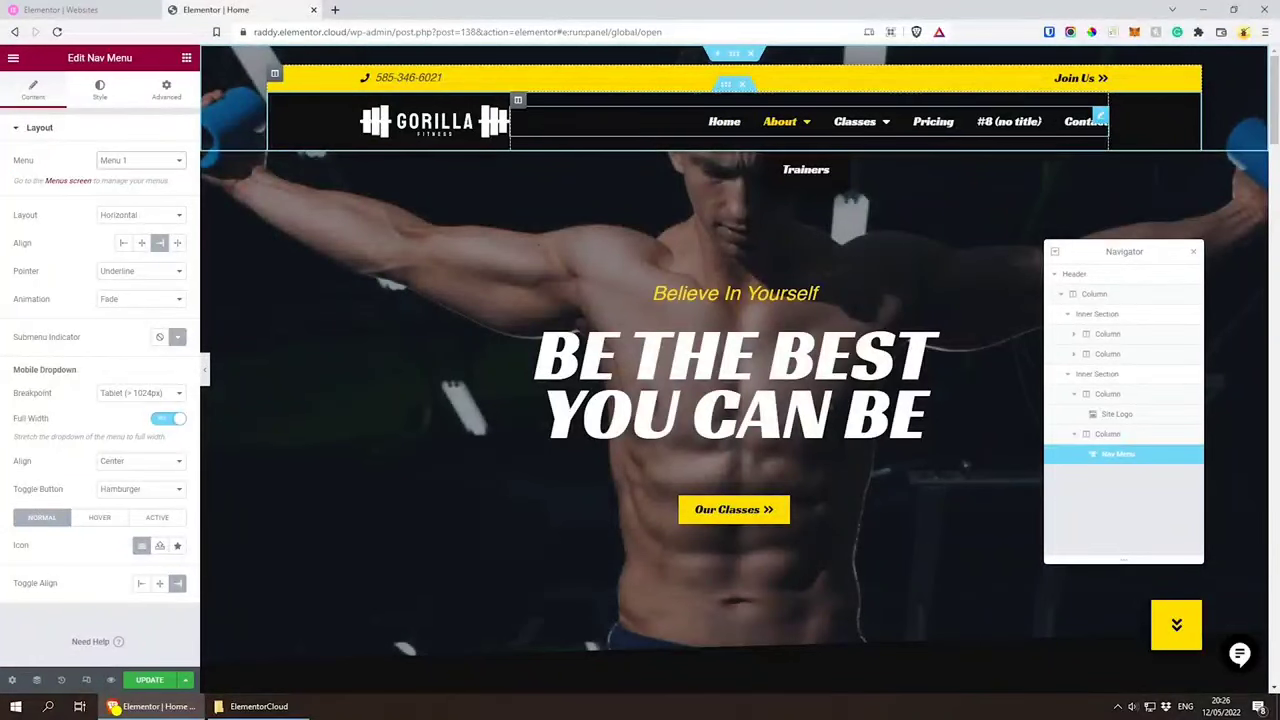
Step: Open the WordPress Menus screen from the Nav Menu settings and review the menu's name and available pages
left_click(78, 182)
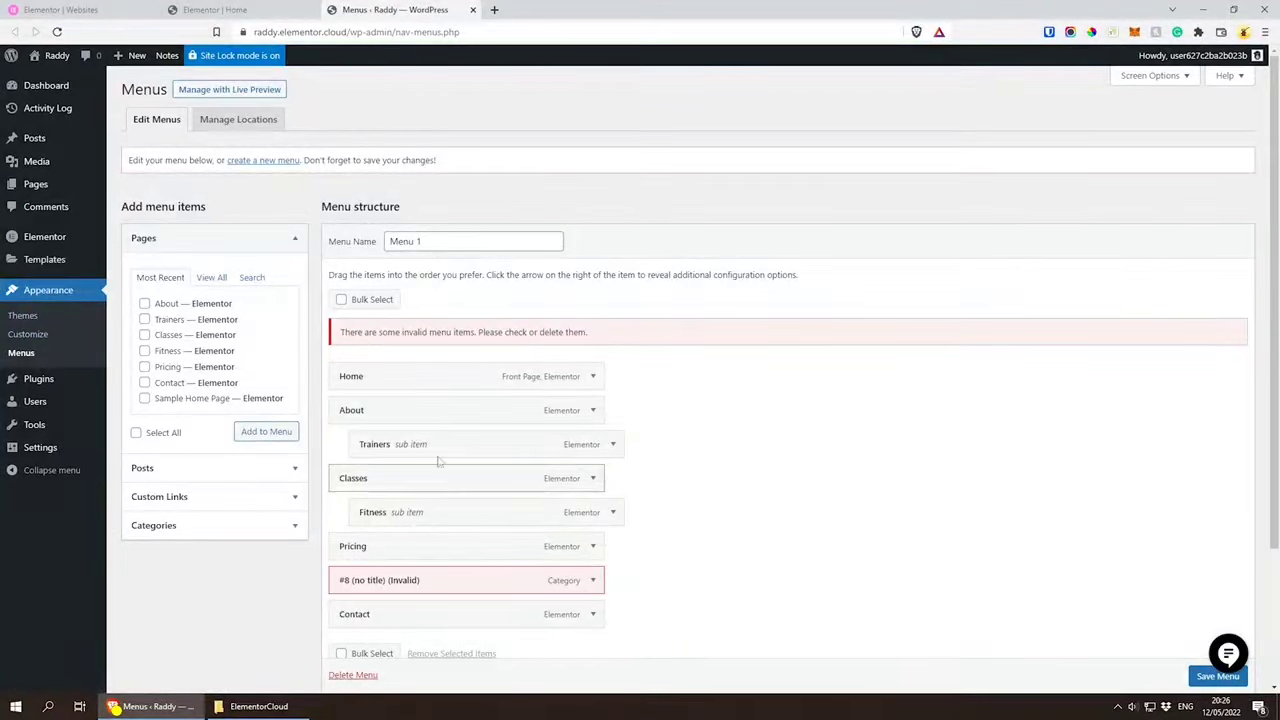
left_click_drag(448, 243, 360, 248)
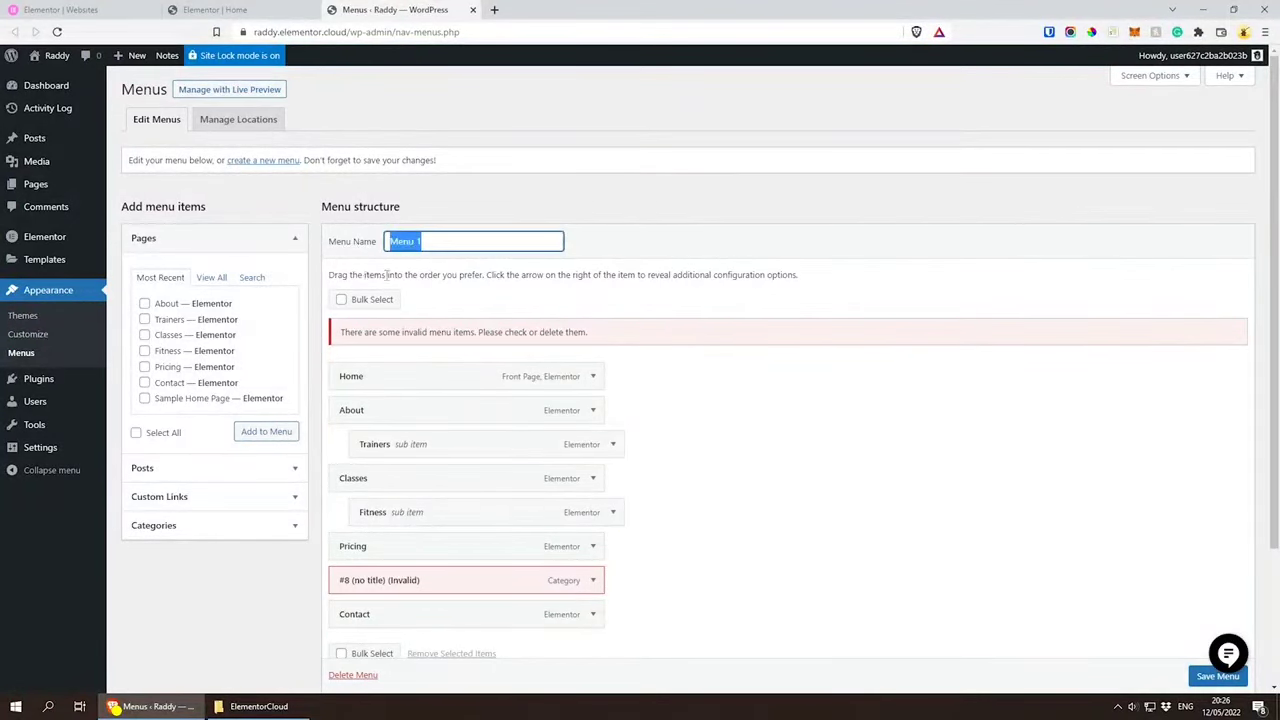
left_click(629, 222)
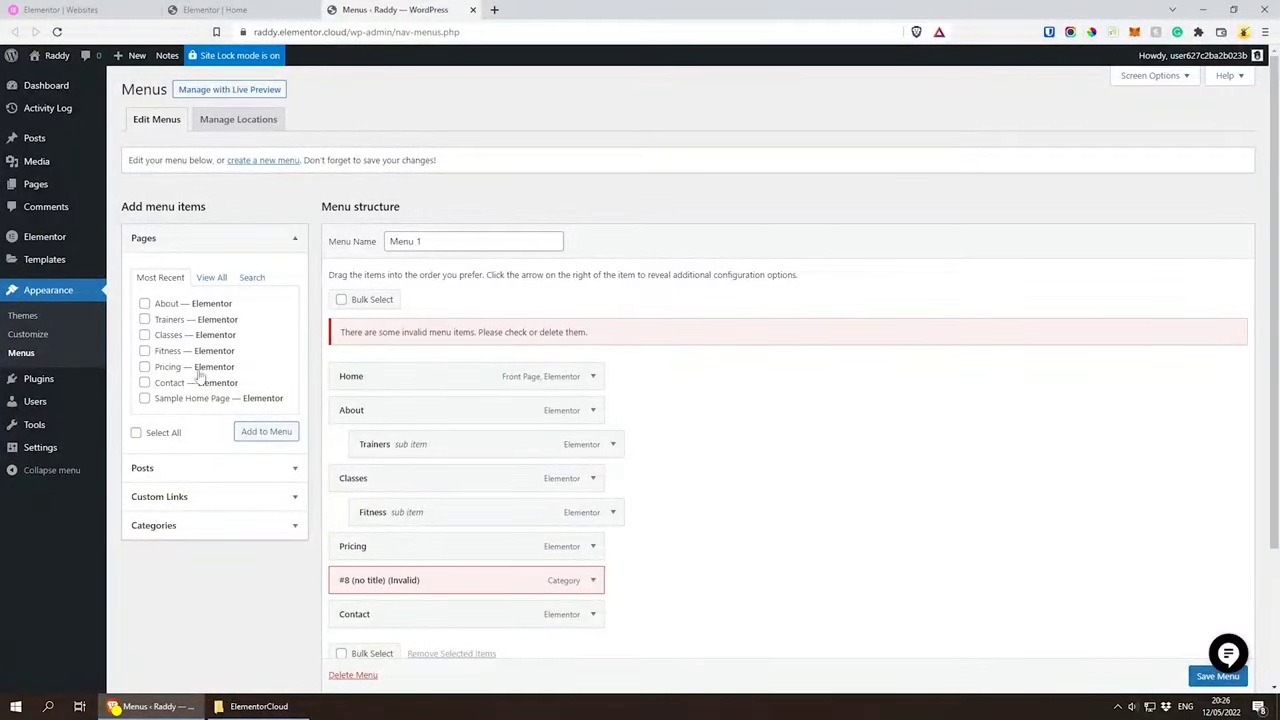
mouse_move(40, 188)
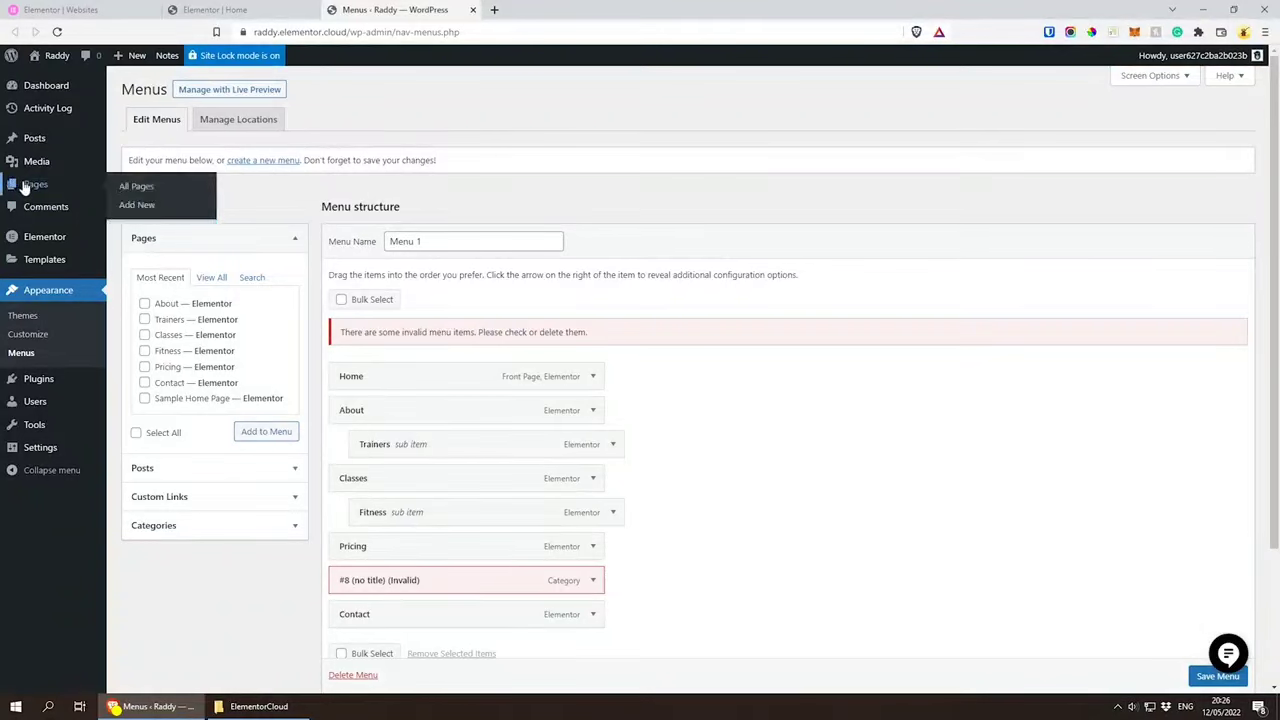
Step: Remove the invalid #8 (no title) item from Menu 1 and save the menu
scroll(490, 508, "down", 1)
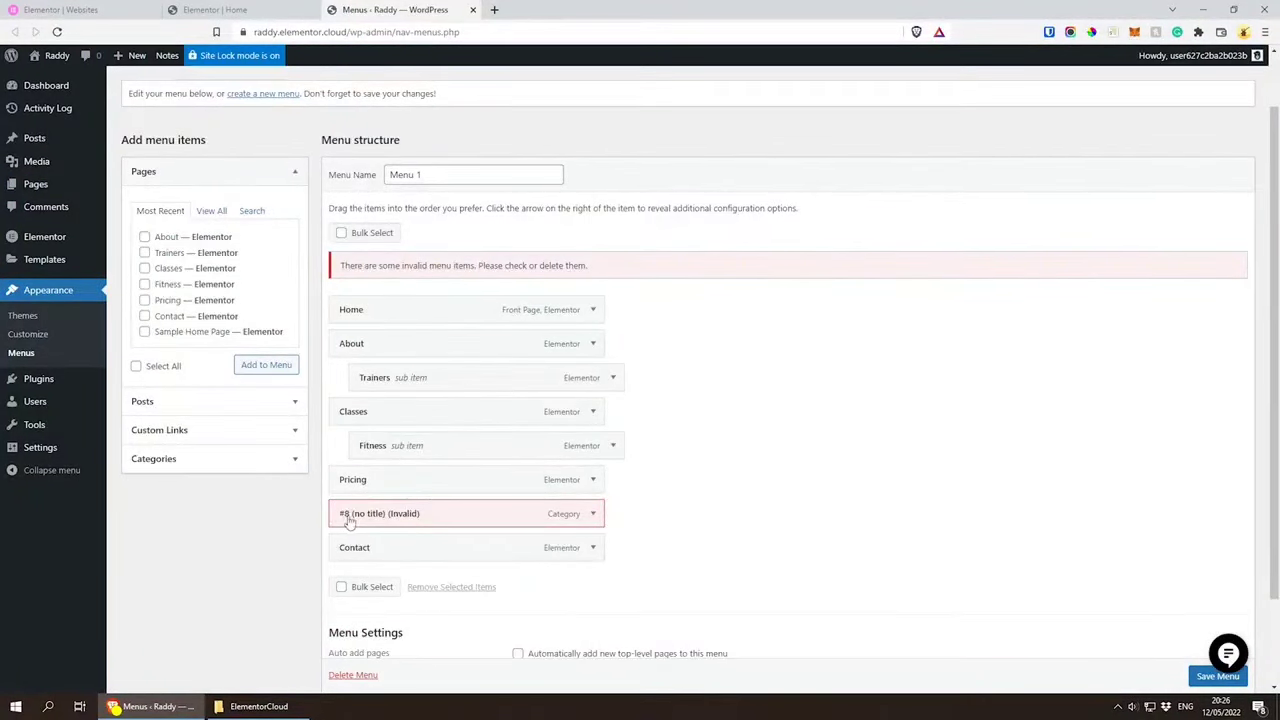
scroll(598, 523, "down", 1)
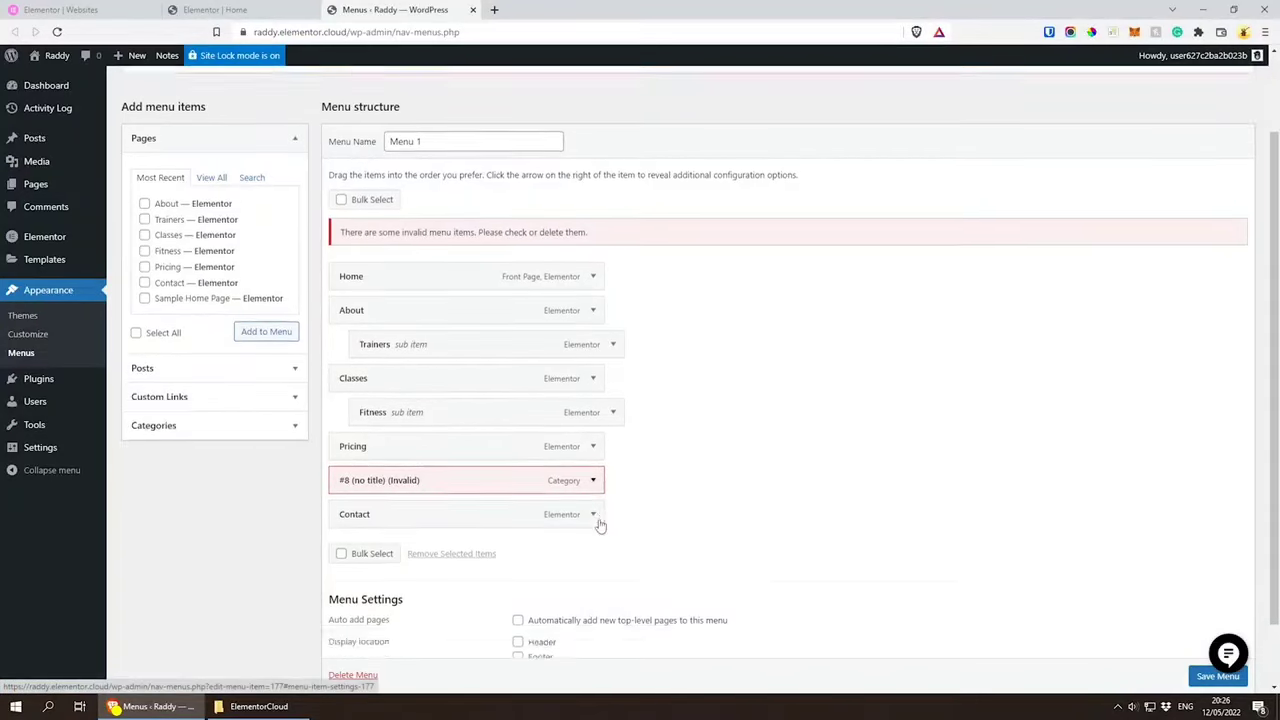
left_click(593, 447)
scroll(409, 514, "down", 1)
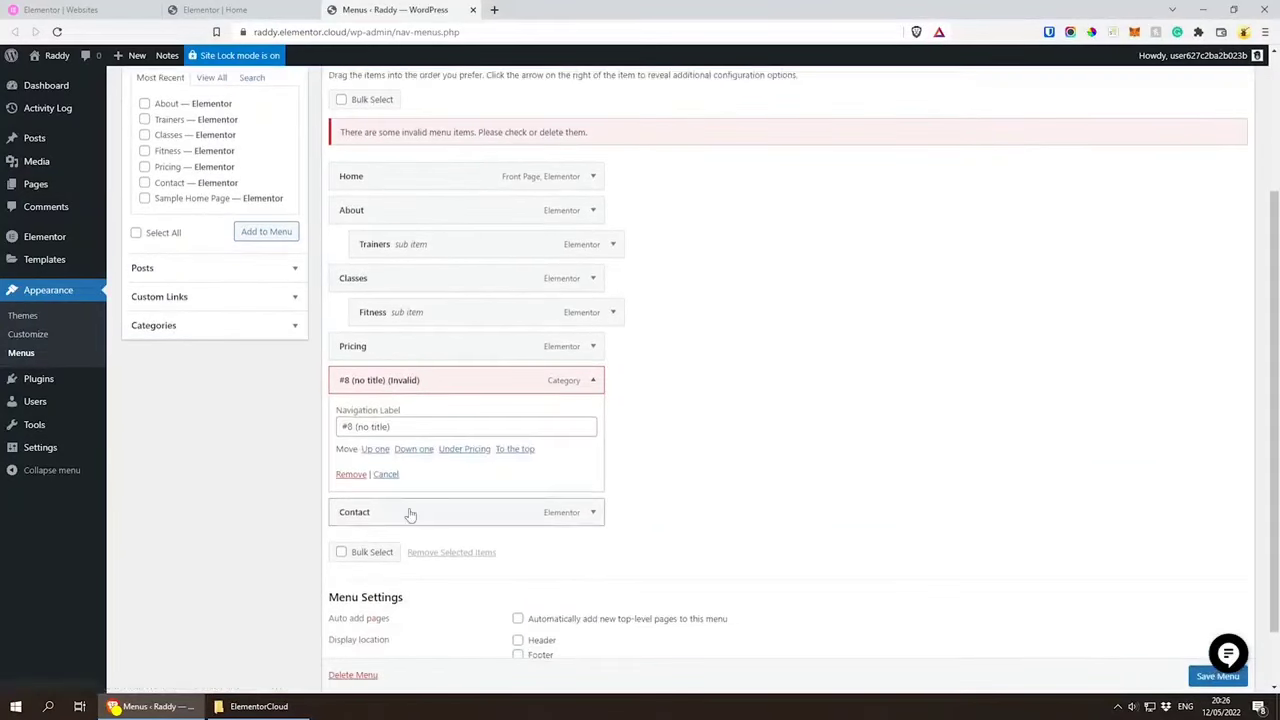
left_click(352, 478)
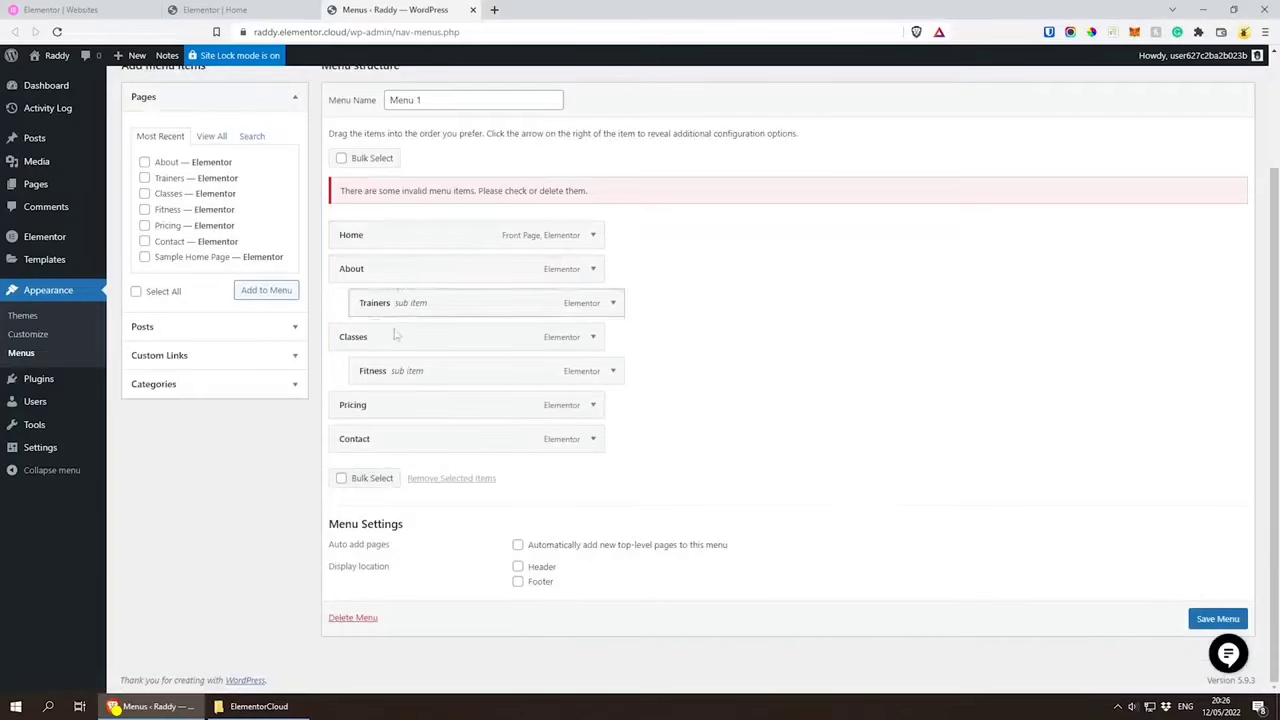
mouse_move(371, 240)
left_mouse_down()
mouse_move(368, 285)
mouse_move(360, 232)
mouse_move(370, 245)
left_mouse_up()
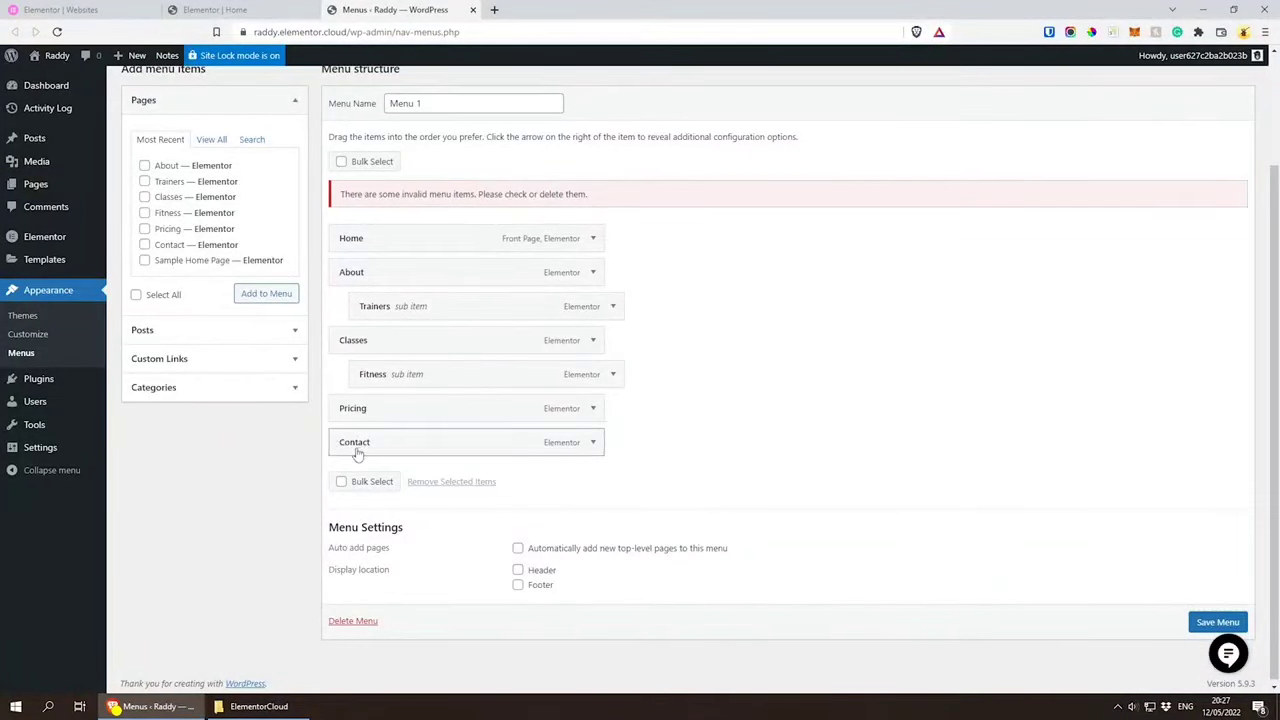
left_click_drag(357, 453, 395, 450)
left_click_drag(452, 451, 432, 449)
left_click(1195, 624)
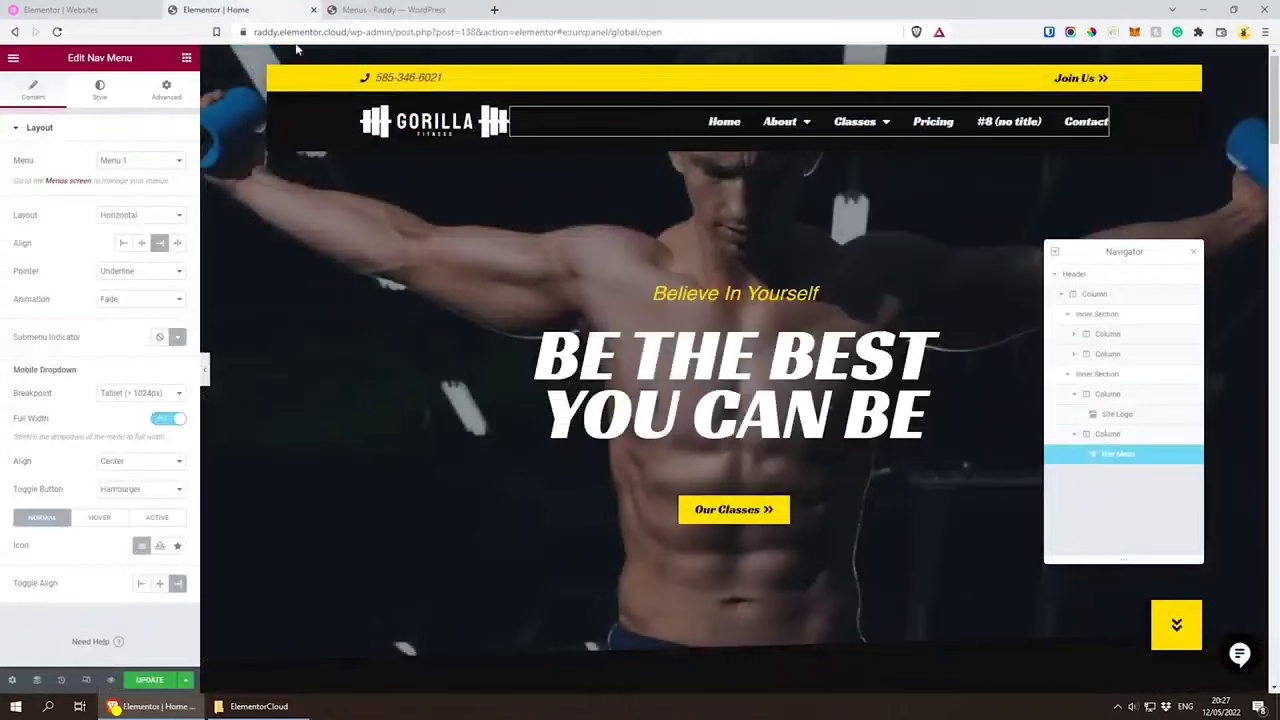
Step: Load the live gym site's home page in a new browser tab, using the address copied from the editor tab
left_click(265, 6)
left_click_drag(347, 33, 191, 33)
key("ctrl+c")
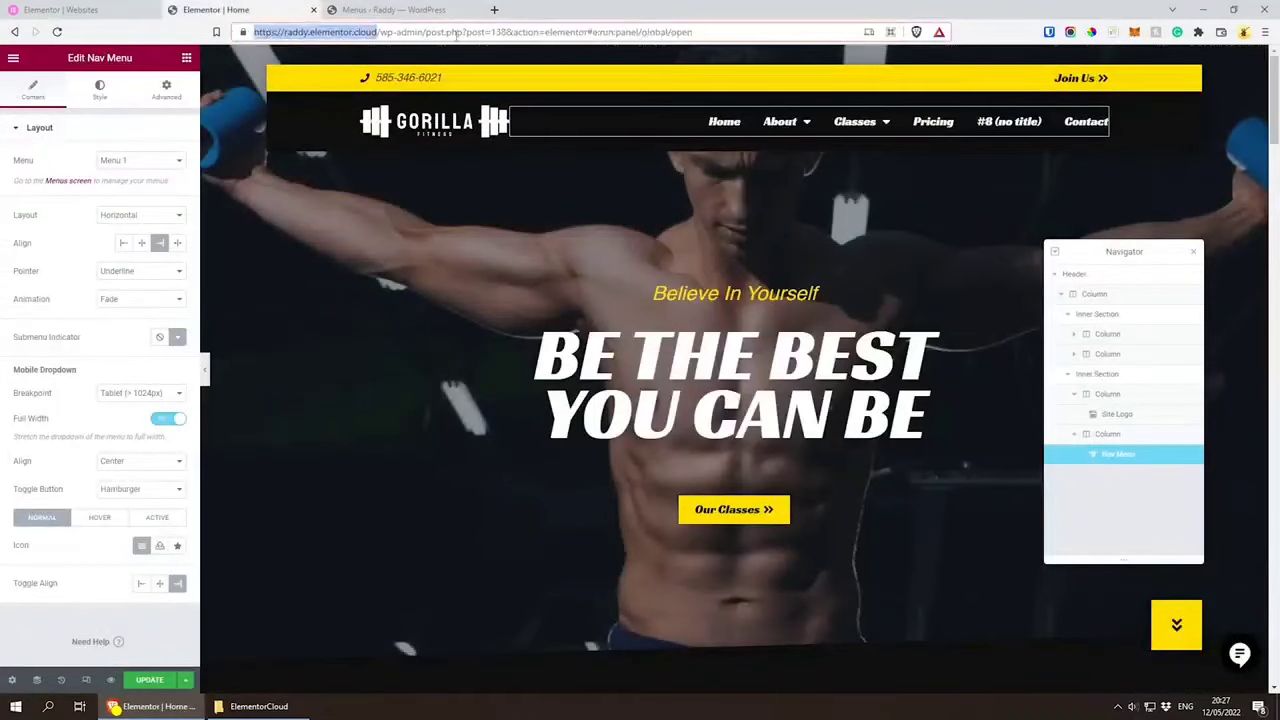
left_click(494, 10)
key("ctrl+v")
key("Return")
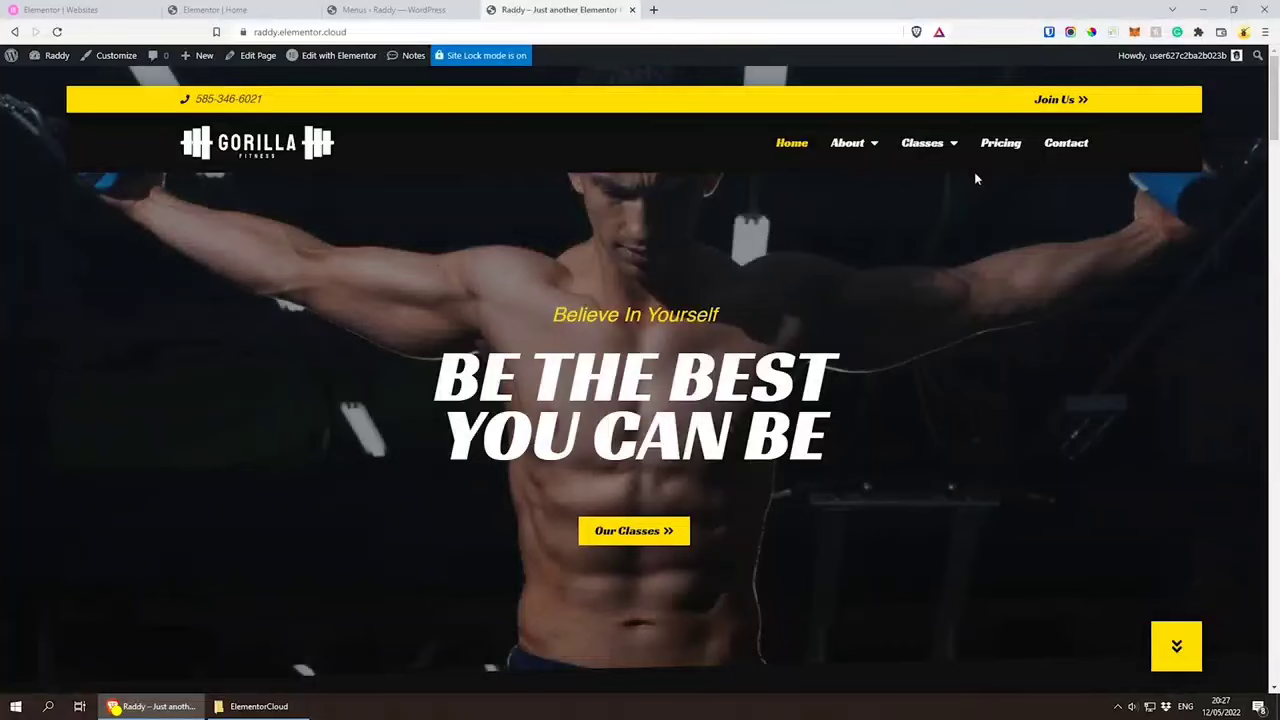
Step: Check the About and Classes submenus on the live site and return to the home page editor
mouse_move(848, 143)
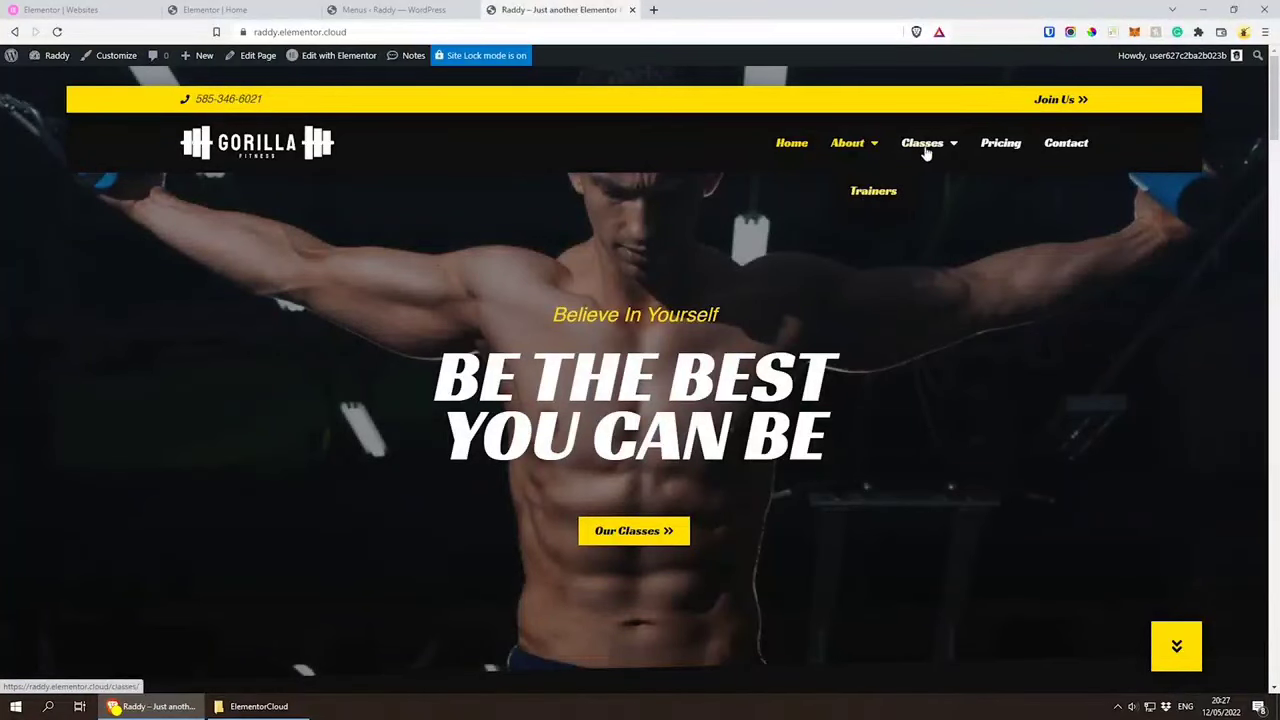
mouse_move(934, 156)
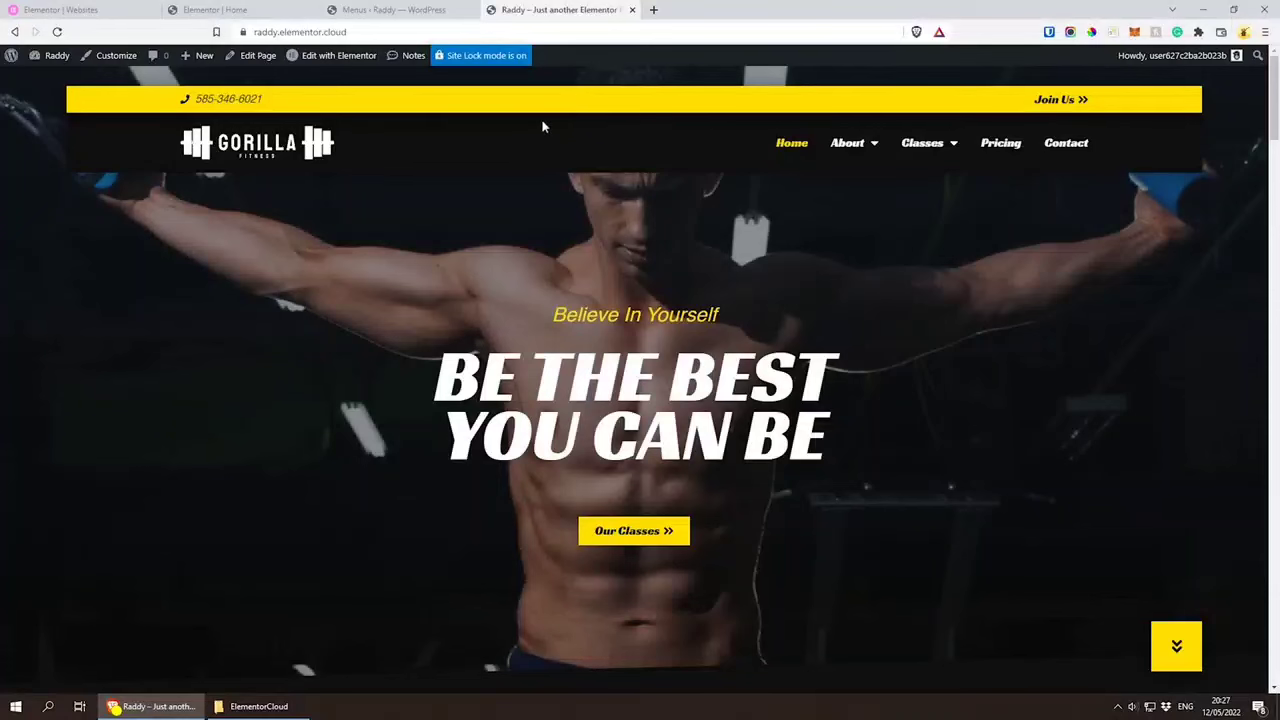
left_click(210, 9)
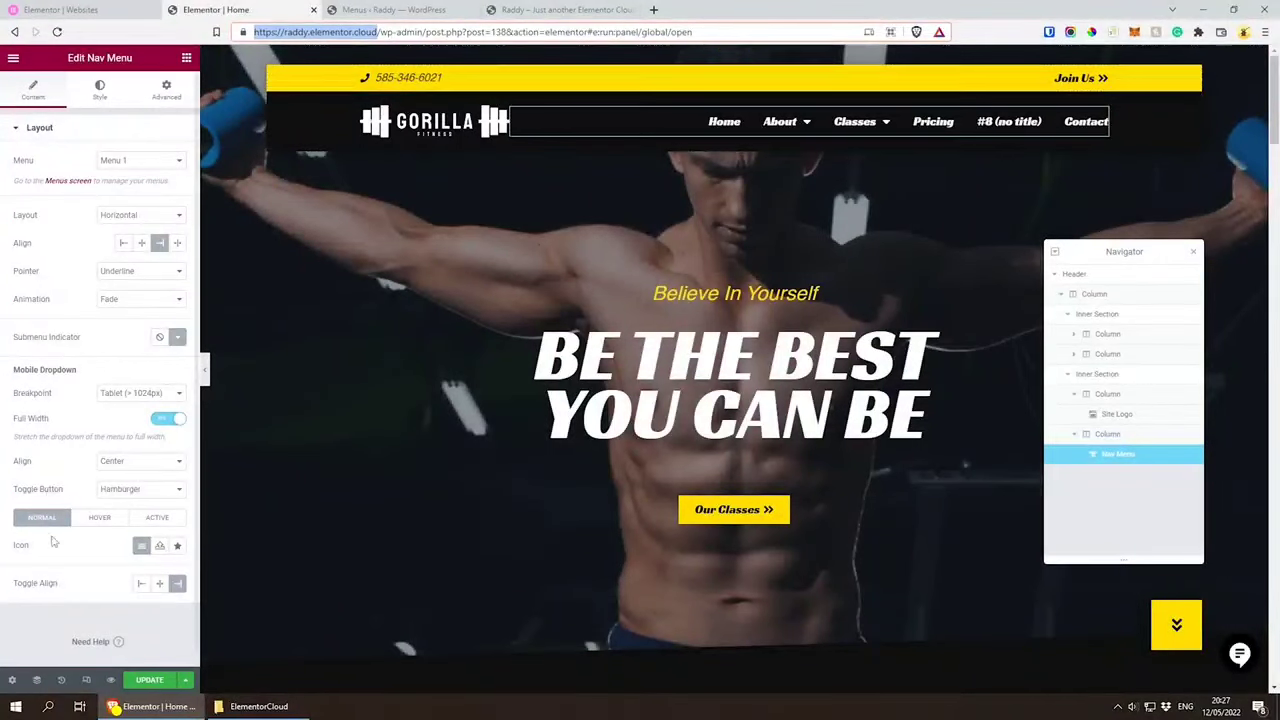
Step: Preview the home page in tablet and mobile layouts, and inspect the header's Site Logo and Nav Menu in the mobile one
left_click(85, 680)
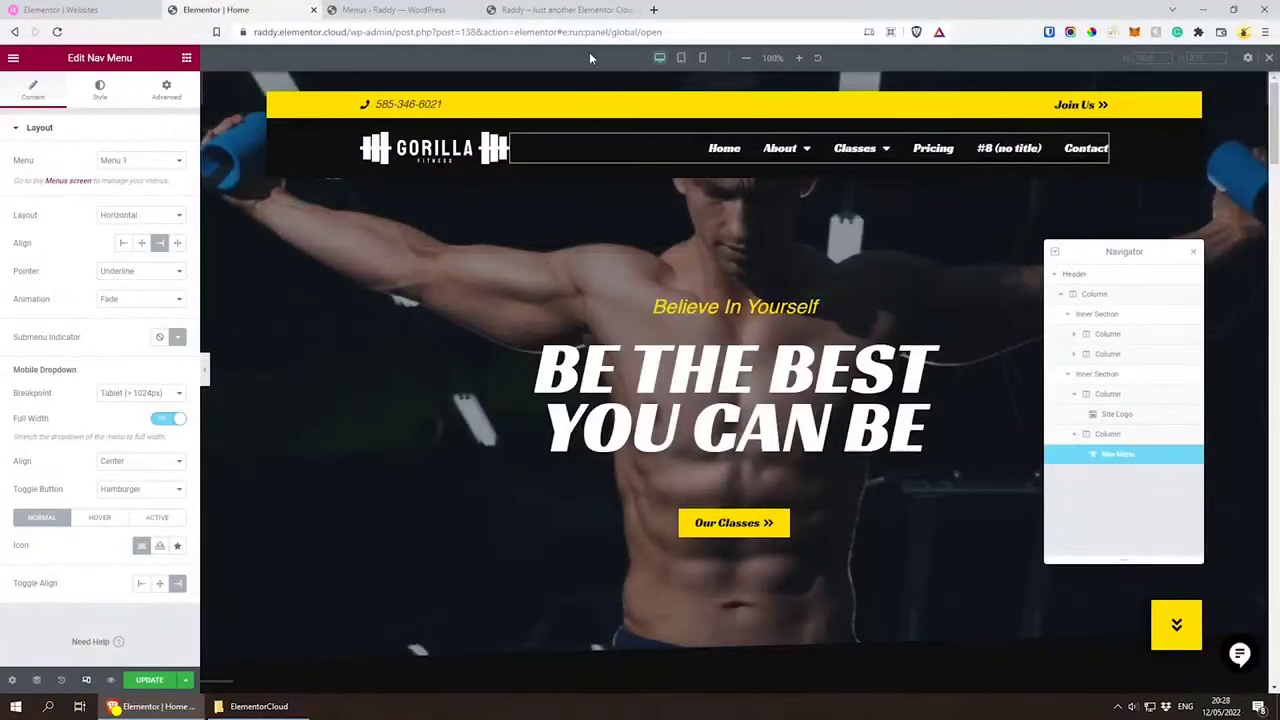
left_click(681, 58)
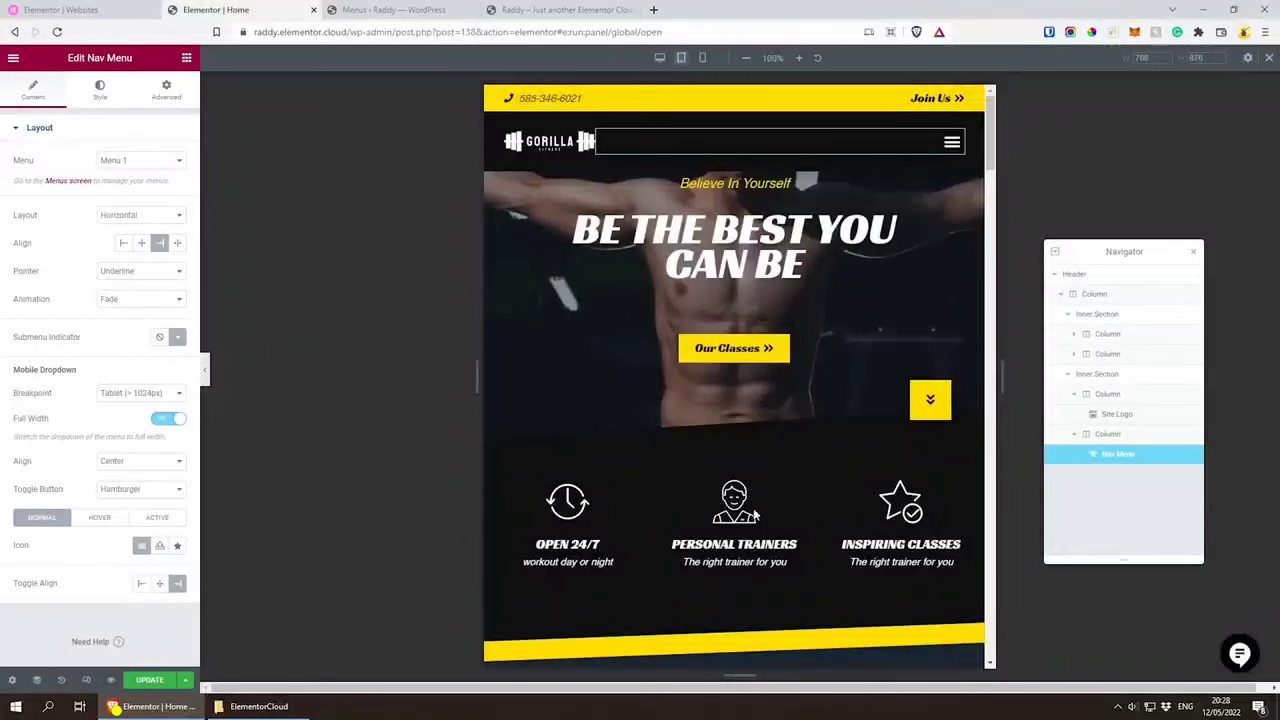
scroll(714, 436, "down", 3)
scroll(714, 436, "up", 3)
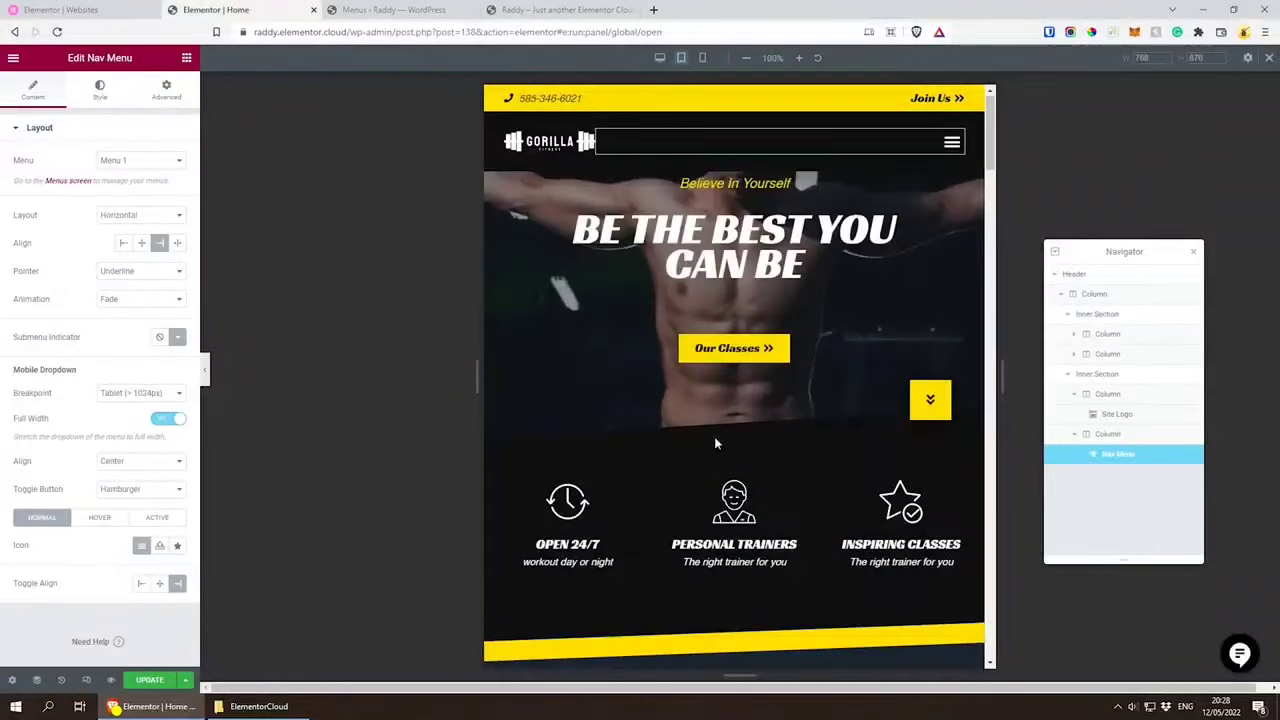
left_click(703, 58)
left_click(703, 58)
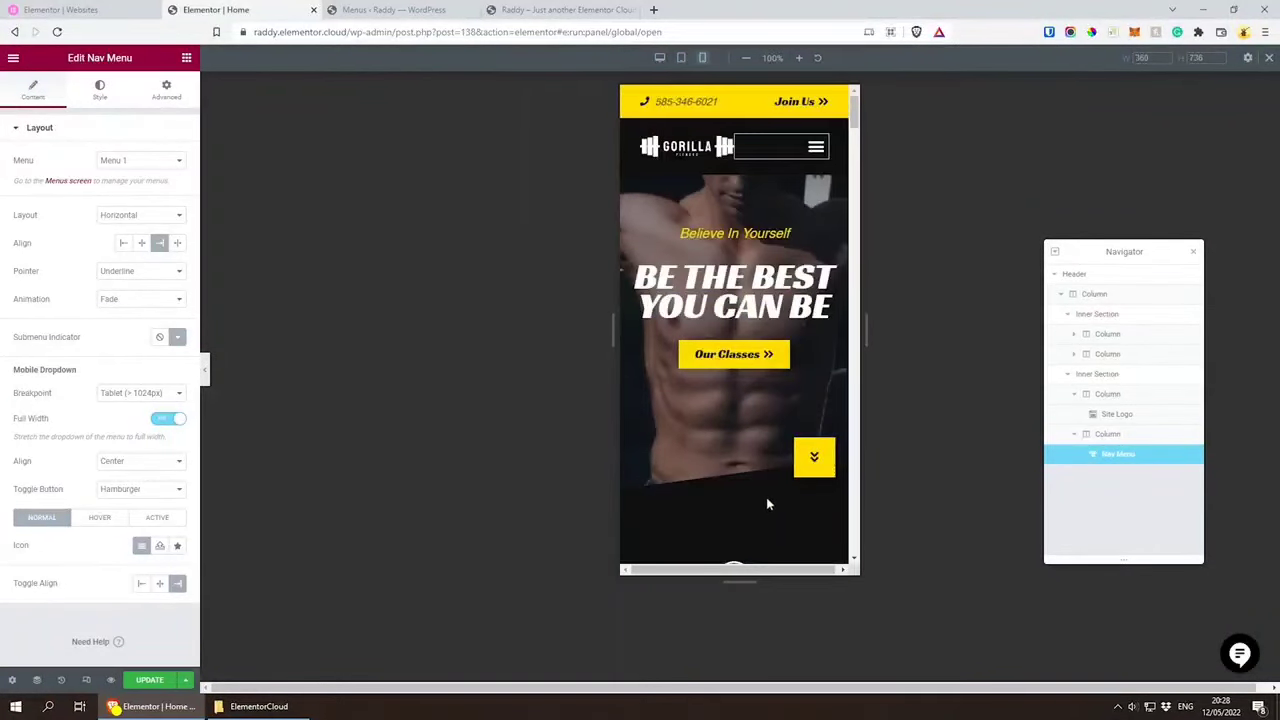
left_click(759, 149)
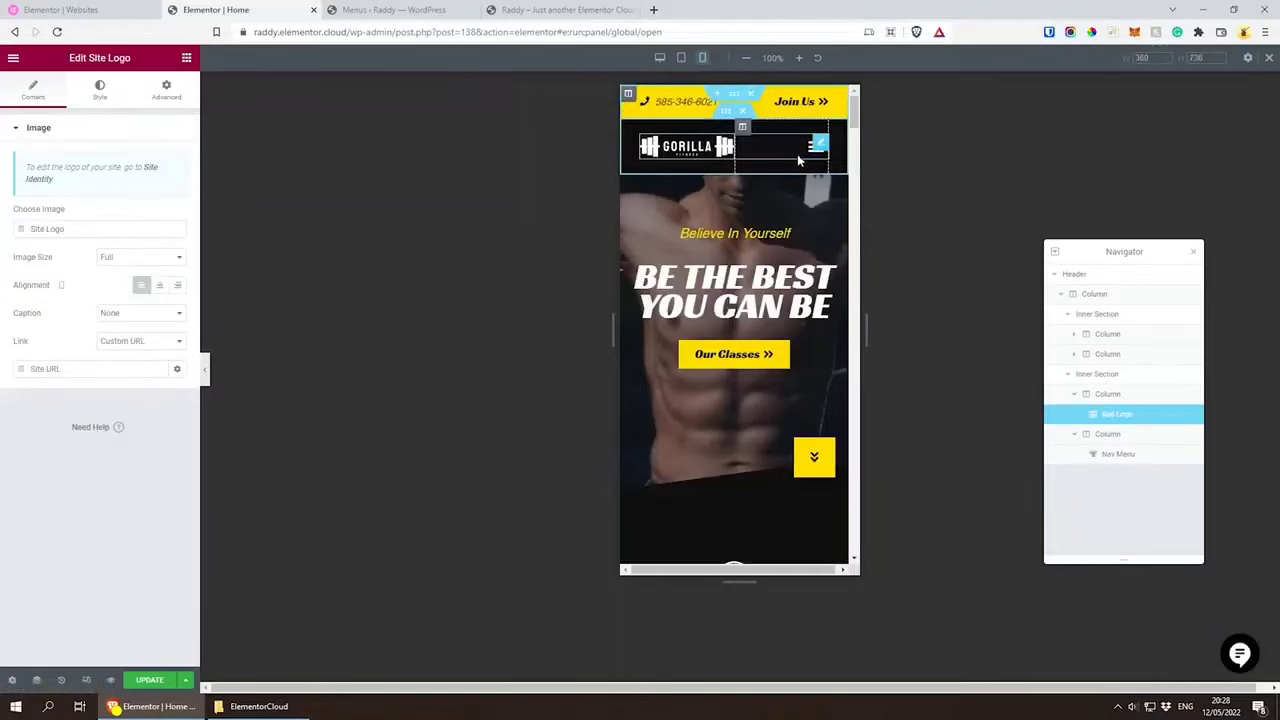
left_click(797, 154)
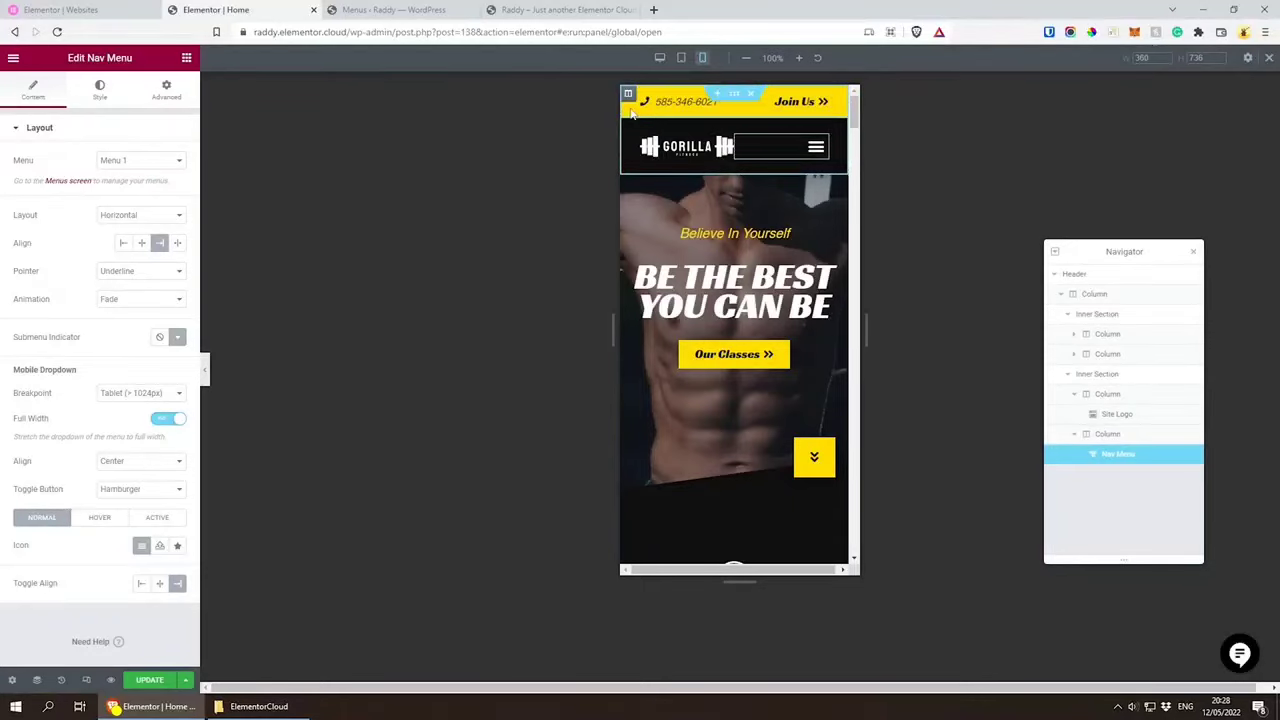
Step: Try hiding the header's yellow top bar section on mobile and tablet, and restore its visibility on both
left_click(1098, 315)
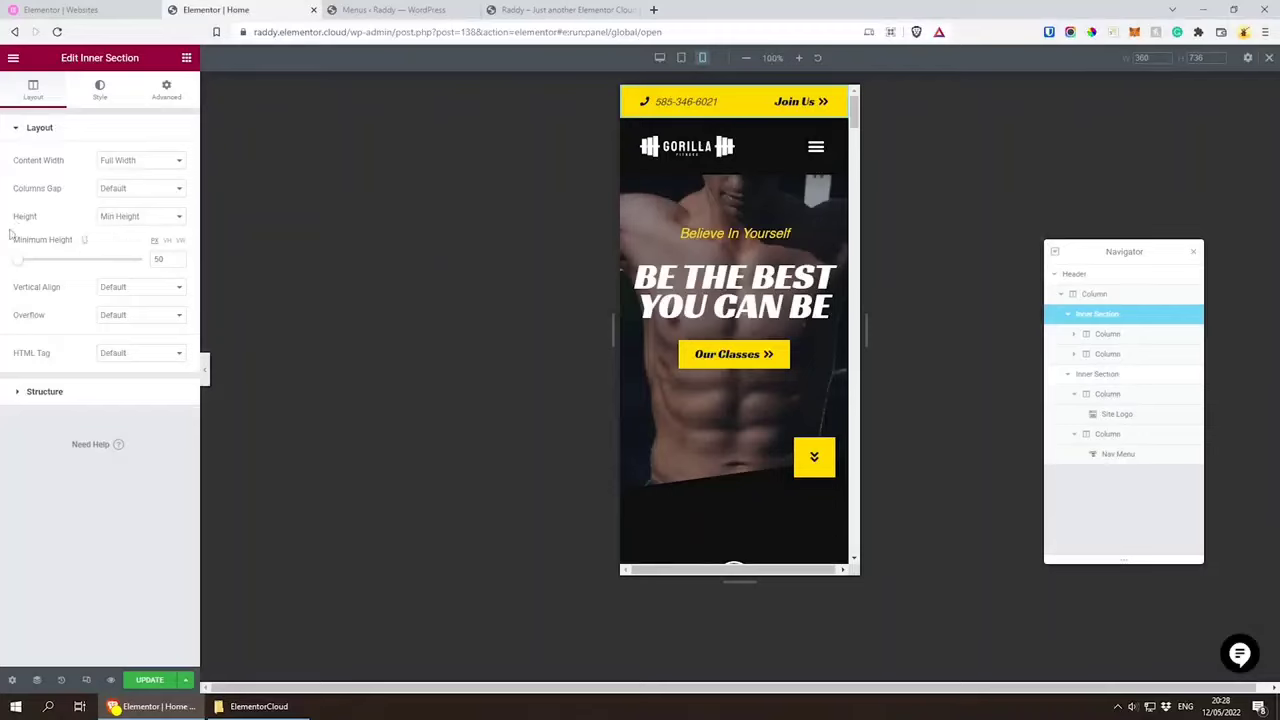
left_click(165, 90)
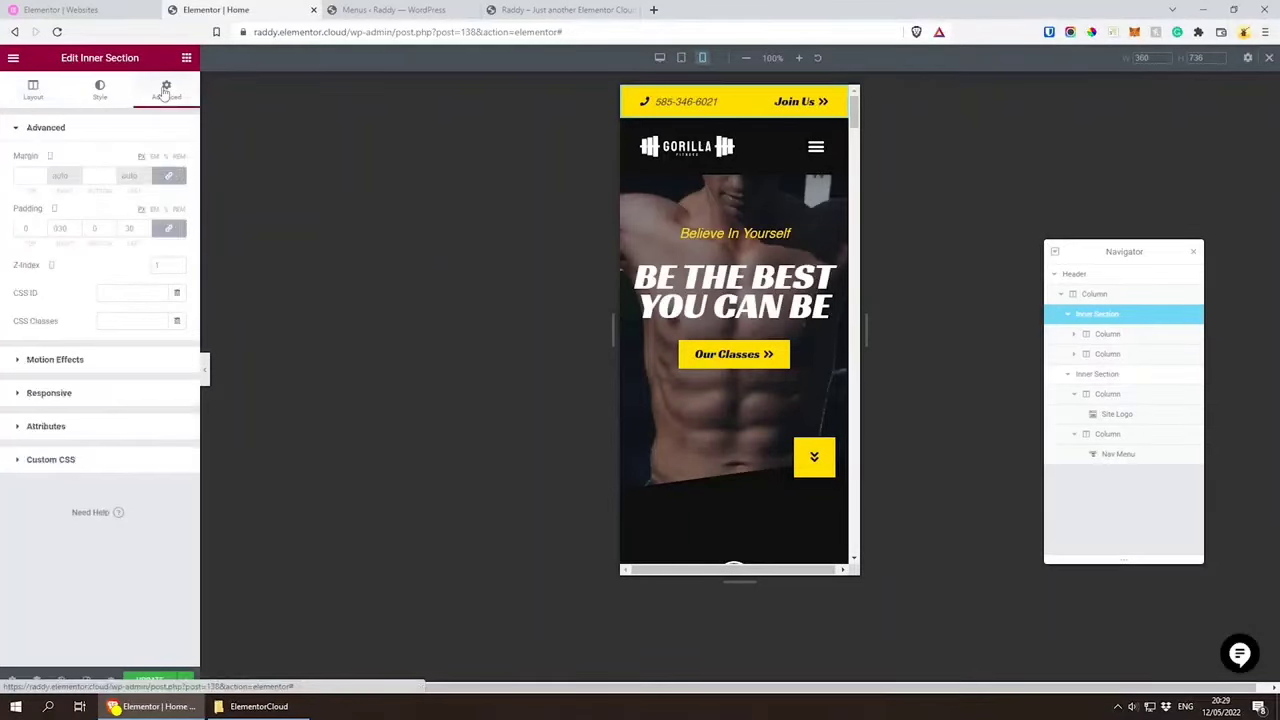
left_click(55, 396)
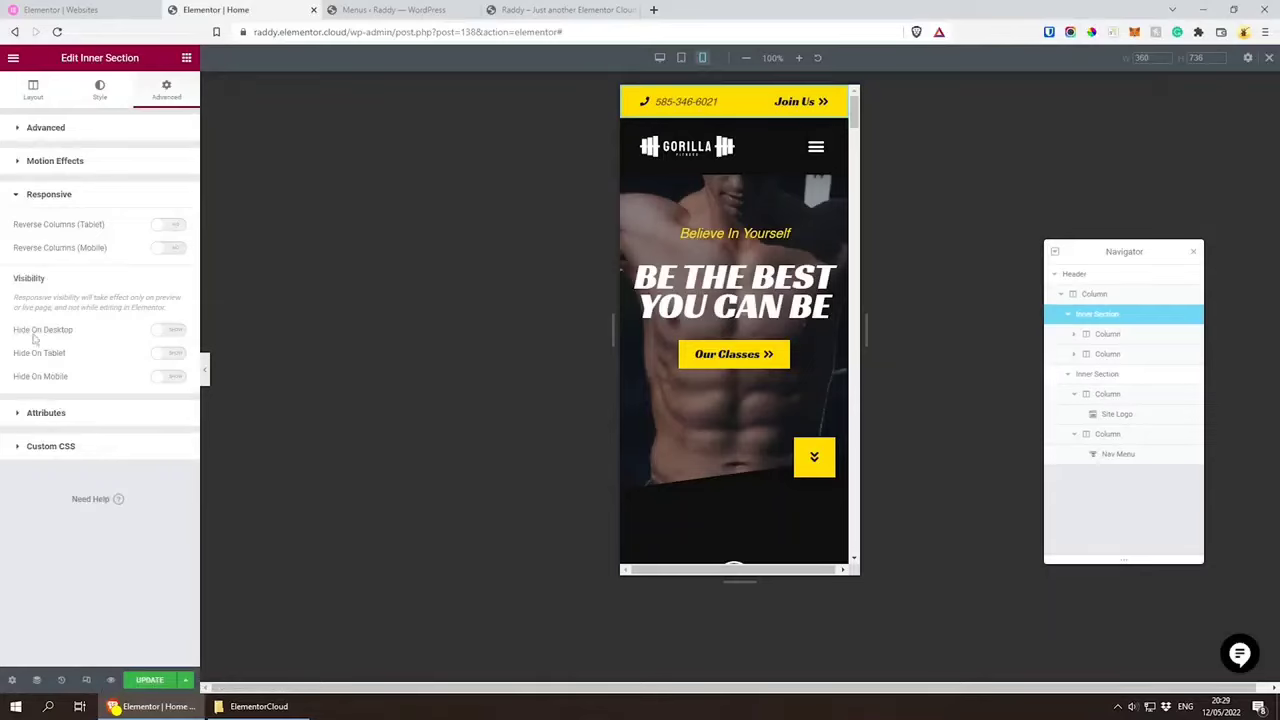
left_click(165, 378)
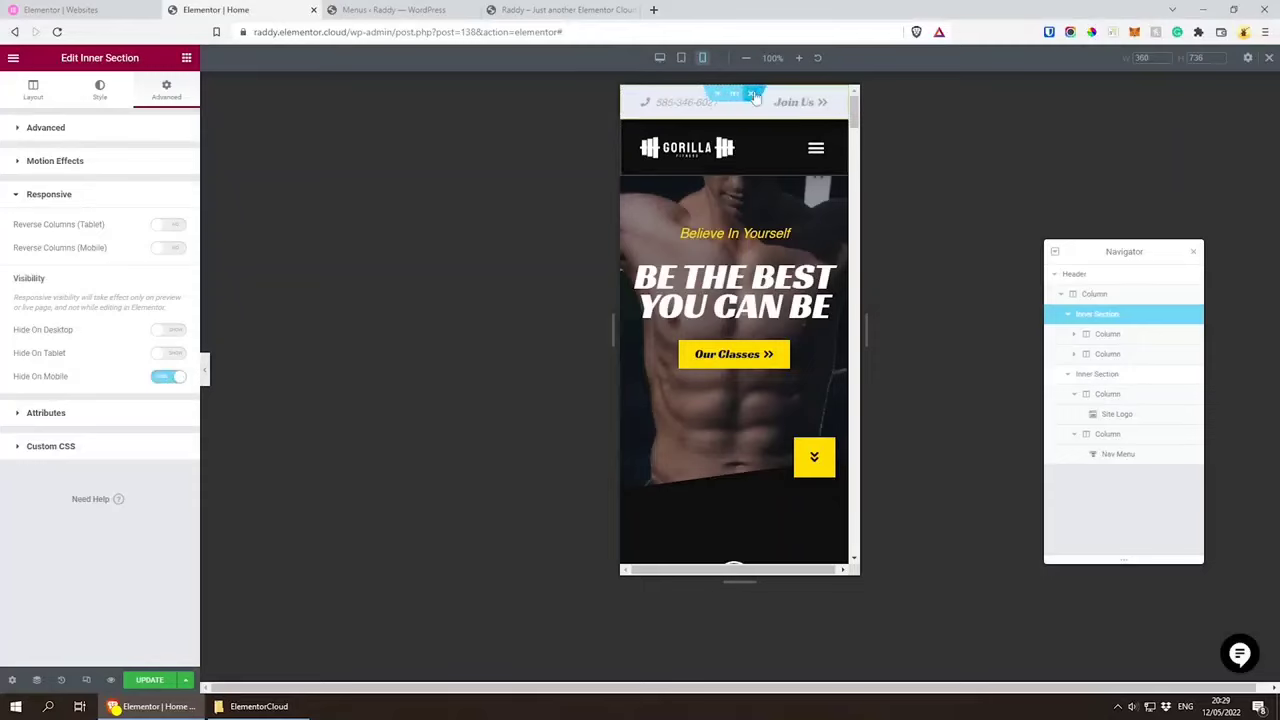
left_click(660, 57)
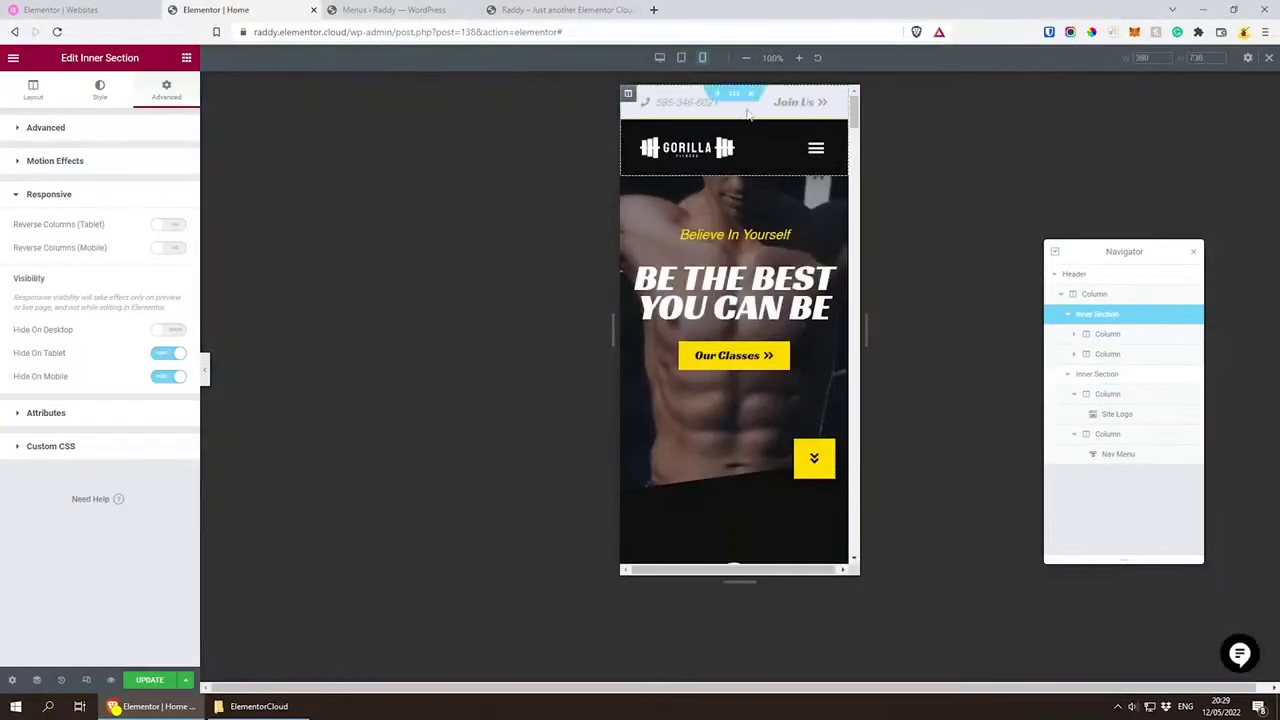
left_click(170, 375)
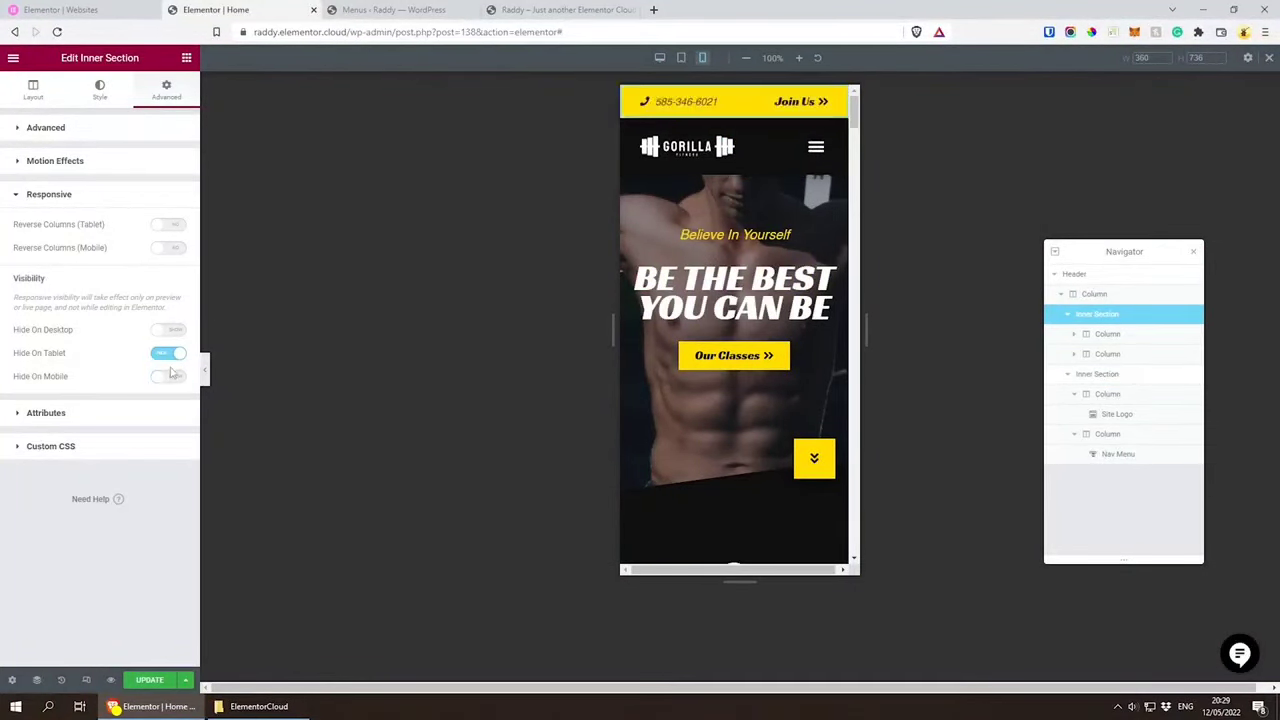
left_click(170, 354)
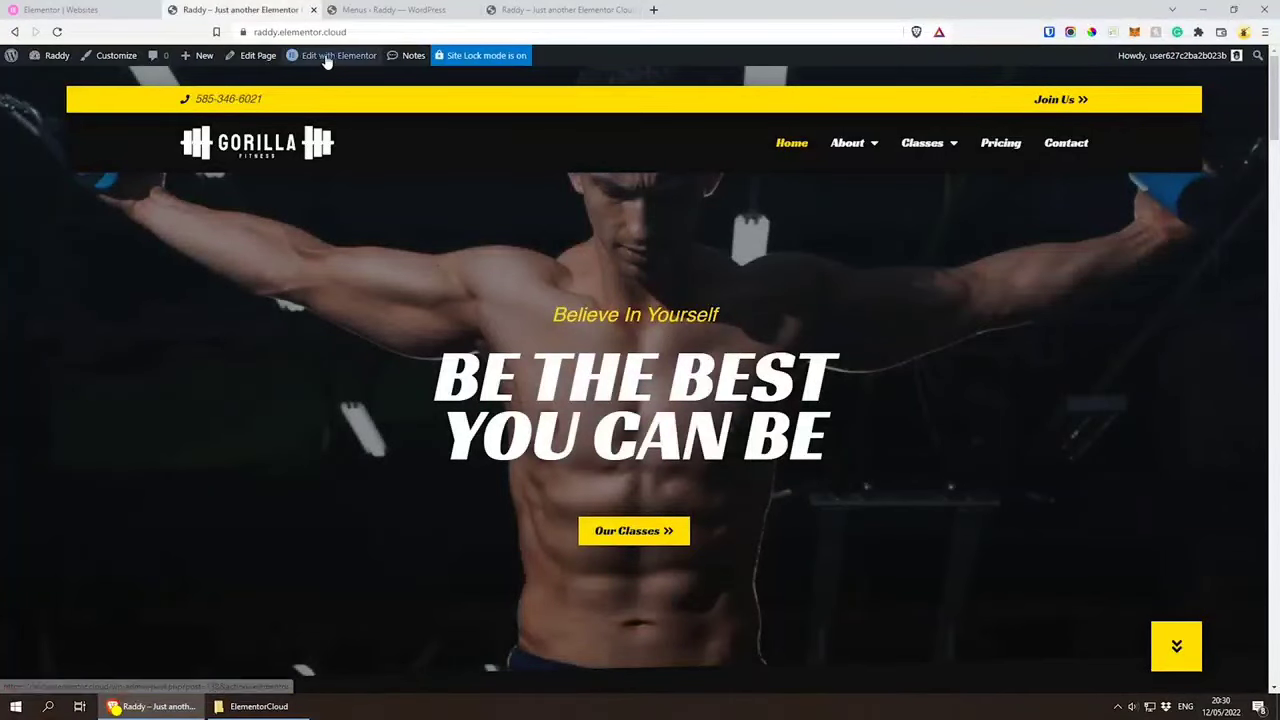
Step: Open the site's Footer template in the Elementor editor, look over its layout, and select the footer's Site Logo
mouse_move(316, 62)
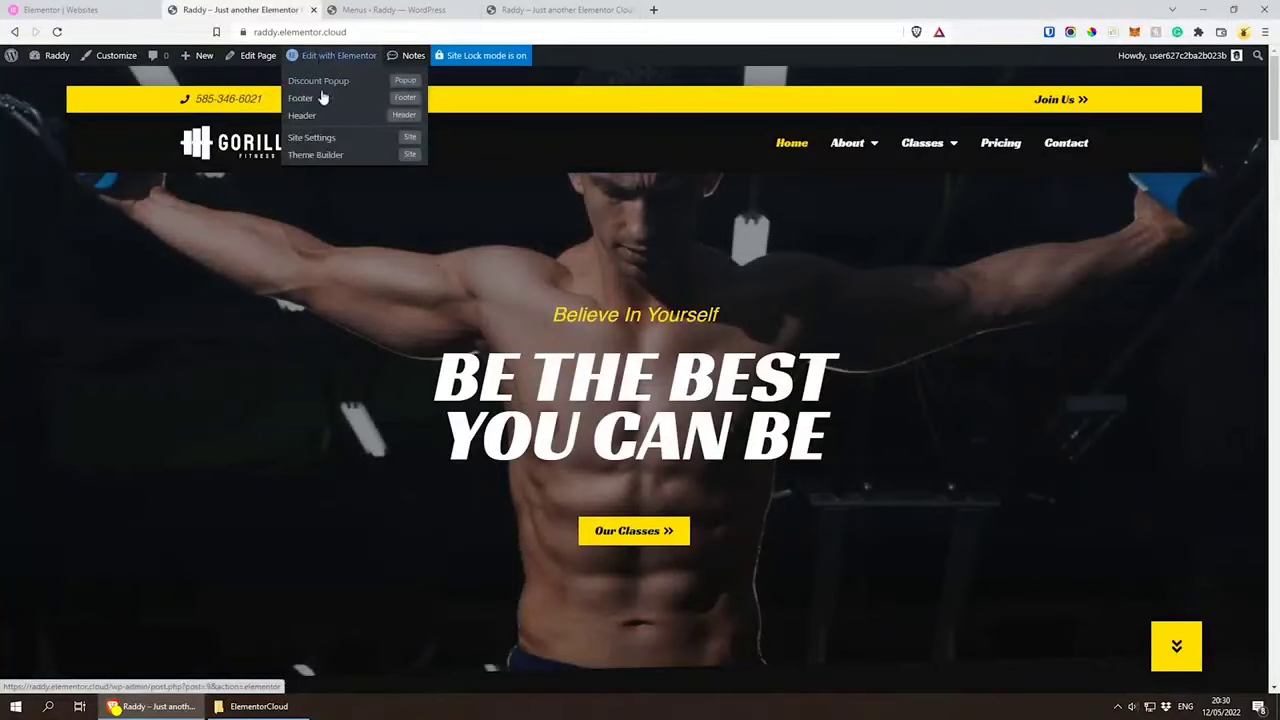
left_click(314, 101)
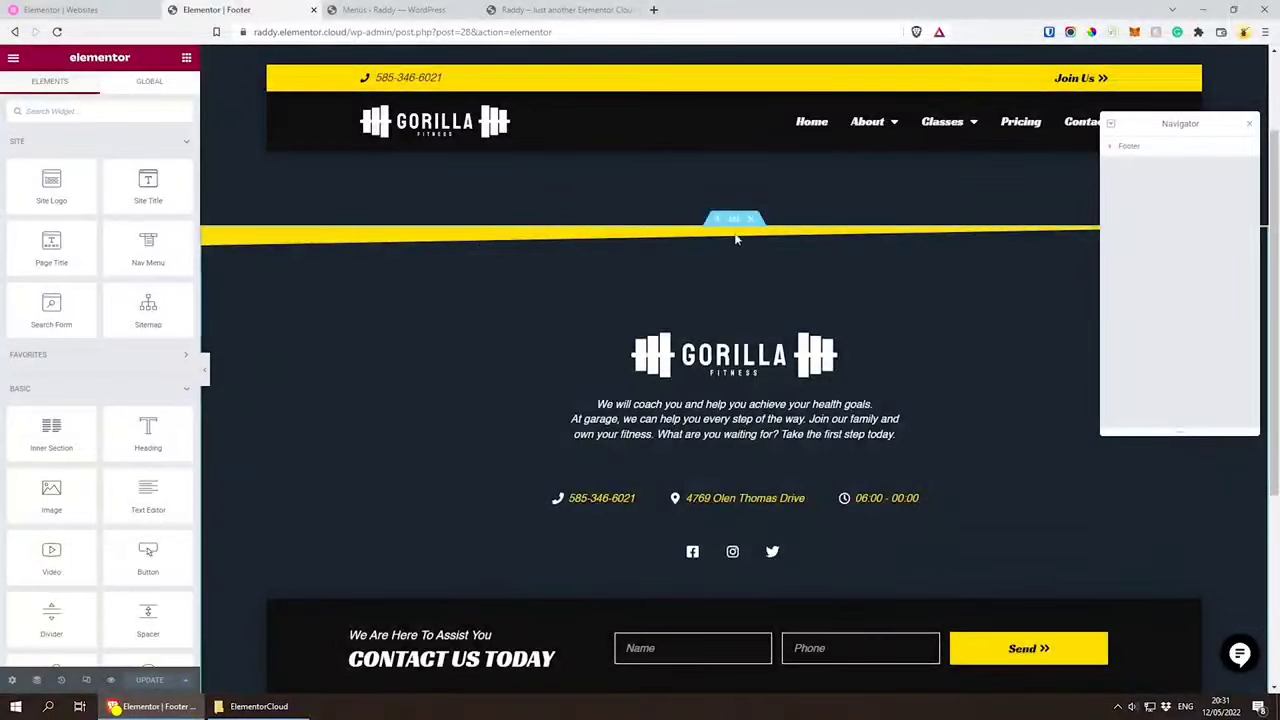
left_click_drag(1181, 127, 1166, 104)
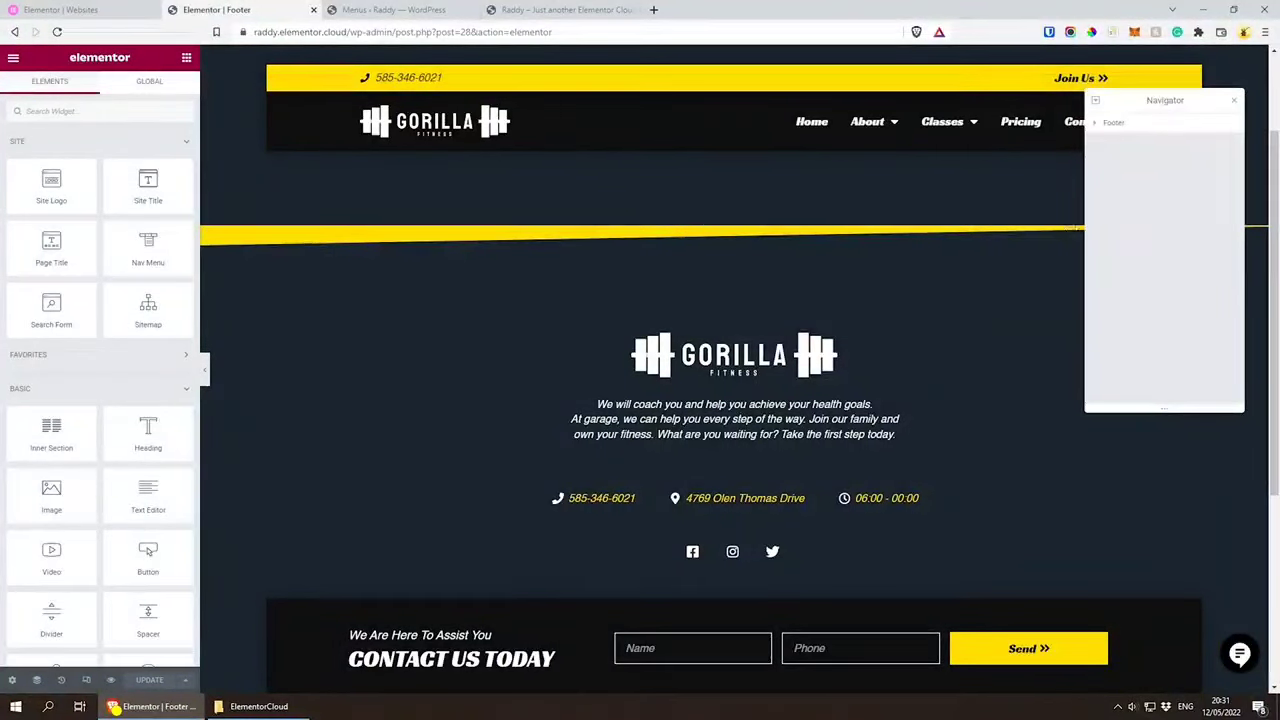
scroll(944, 322, "down", 3)
scroll(930, 355, "up", 1)
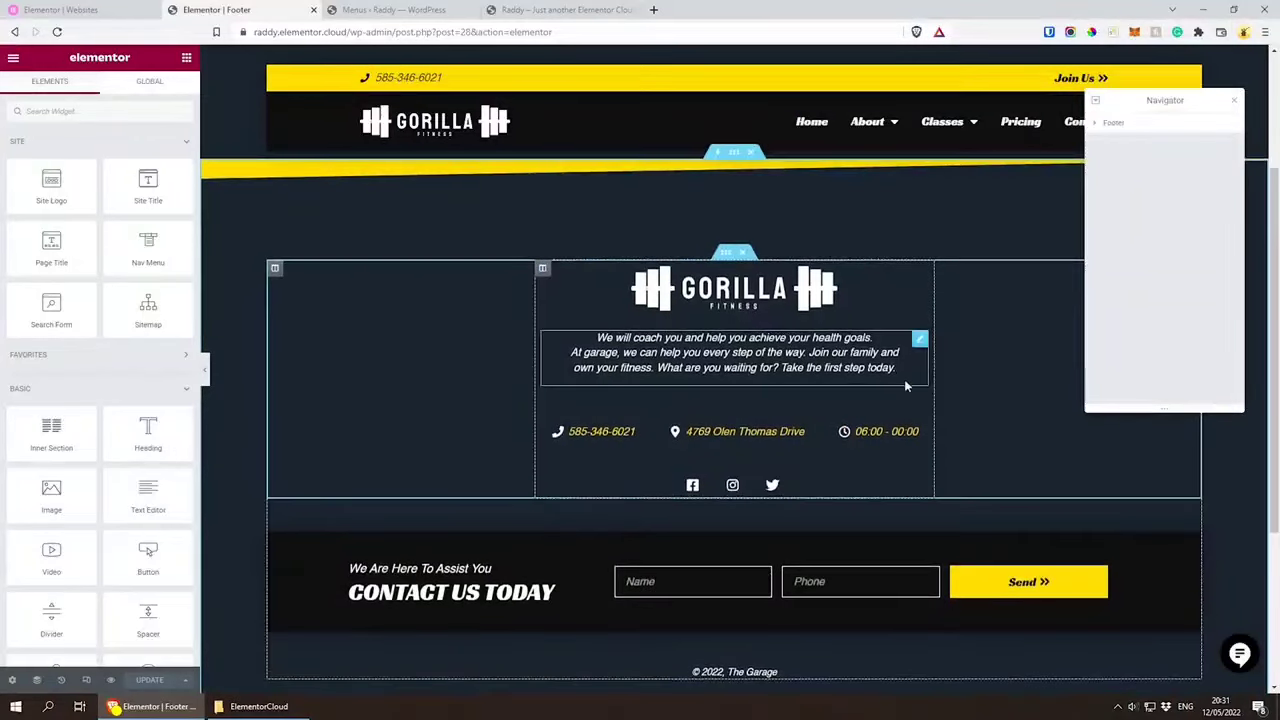
left_click(753, 304)
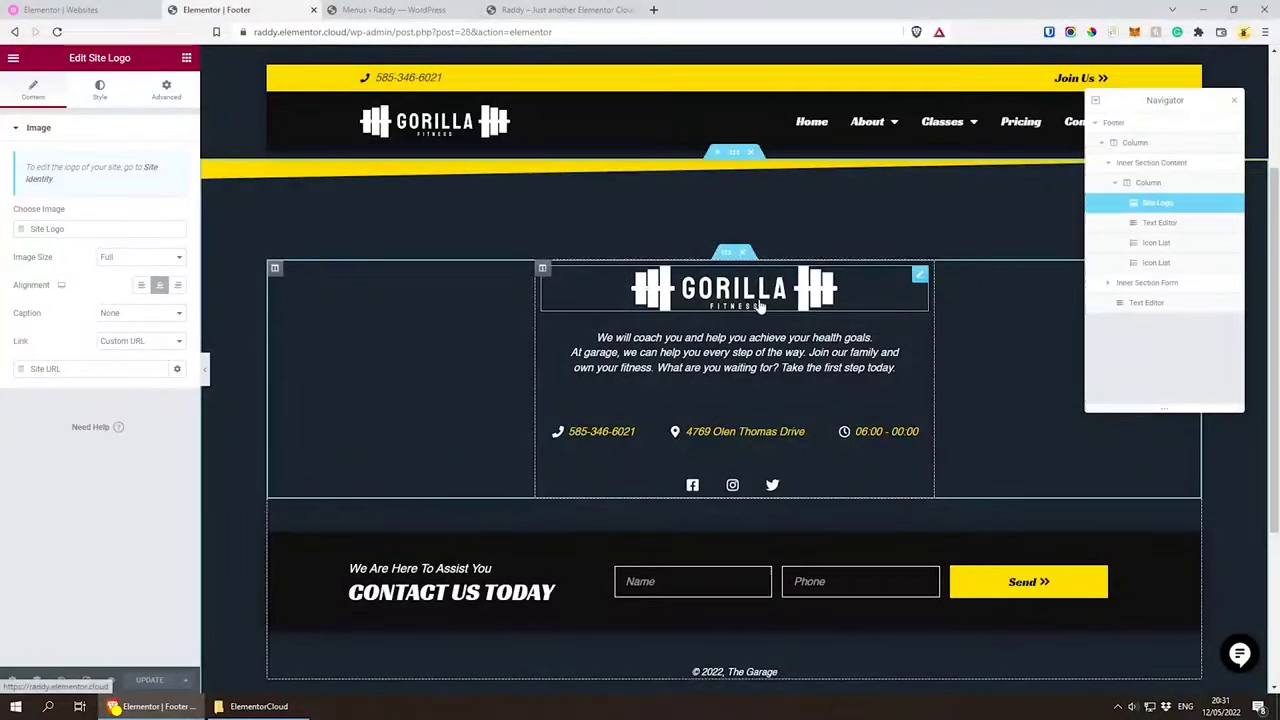
Step: Try adding the test text "123dsadsa" at the end of the footer's description paragraph, and delete it again
left_click(755, 345)
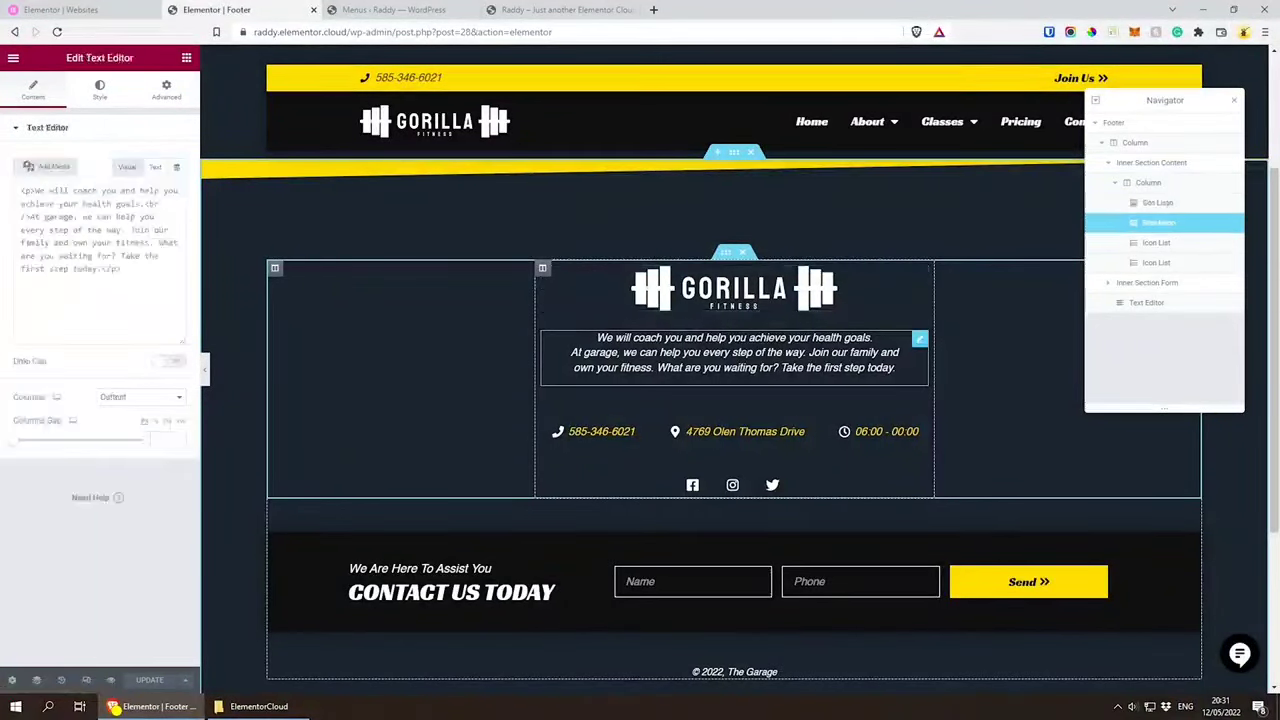
type("123")
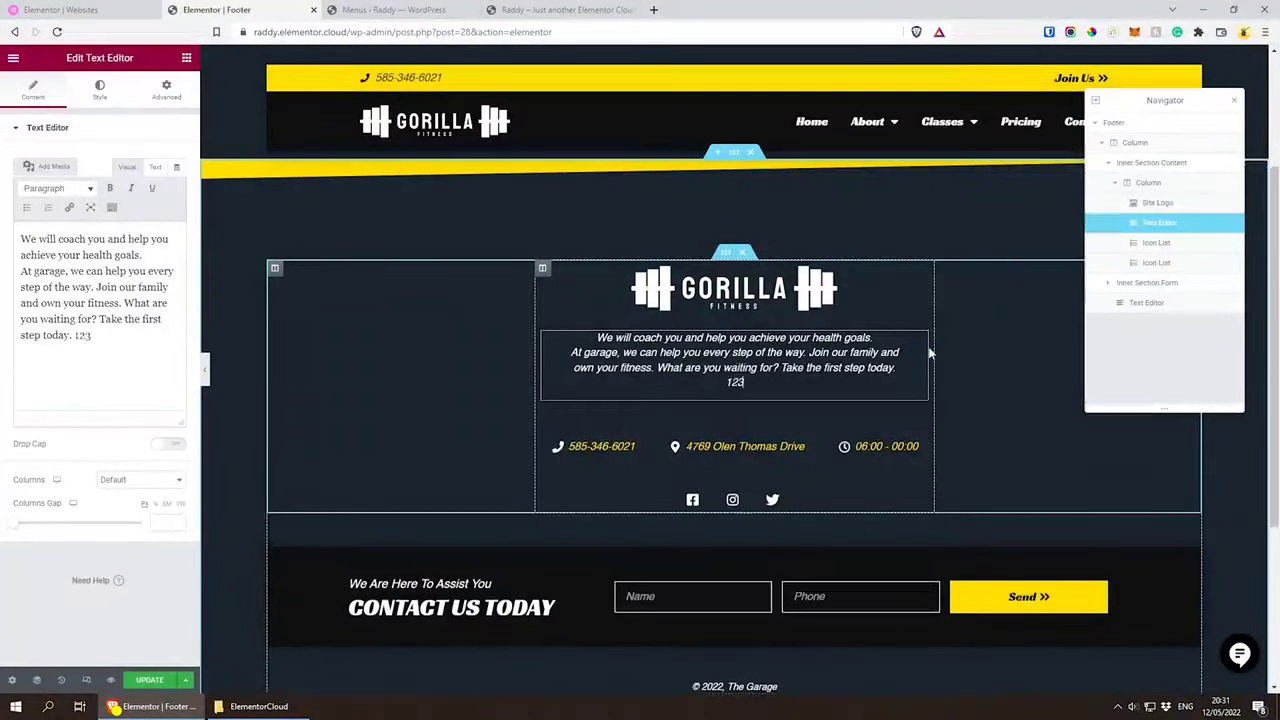
type("dsadsa")
key("BackSpace")
key("BackSpace")
key("BackSpace")
key("BackSpace")
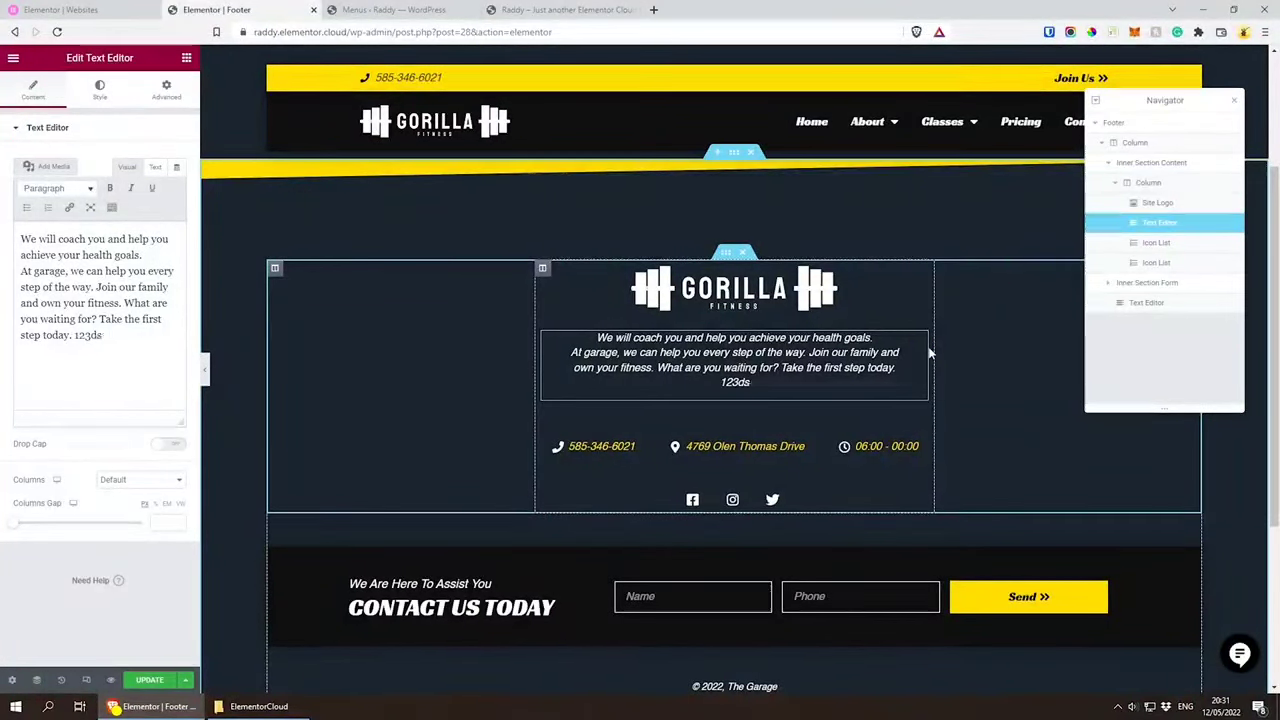
key("BackSpace")
key("BackSpace")
key("BackSpace")
key("BackSpace")
key("BackSpace")
key("BackSpace")
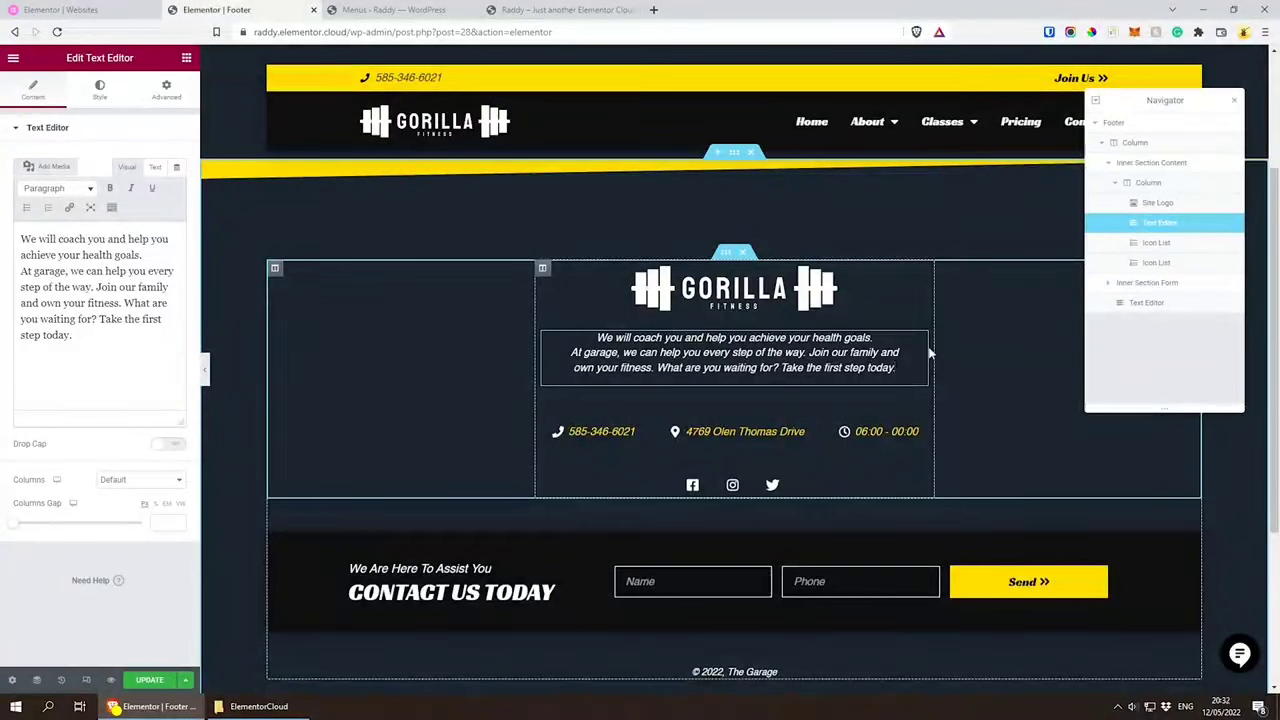
Step: Browse the Font Awesome Regular, Solid and Brands icons available for the phone item in the footer's contact icon list
left_click(635, 431)
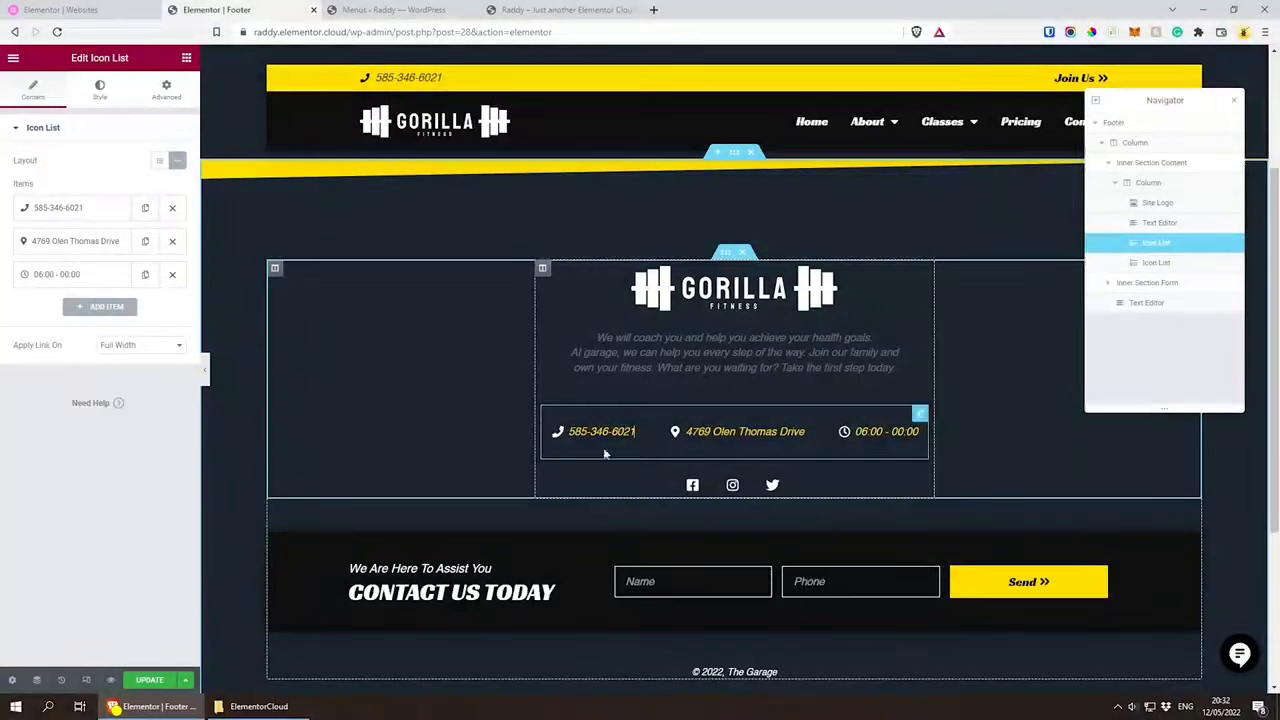
left_click(44, 210)
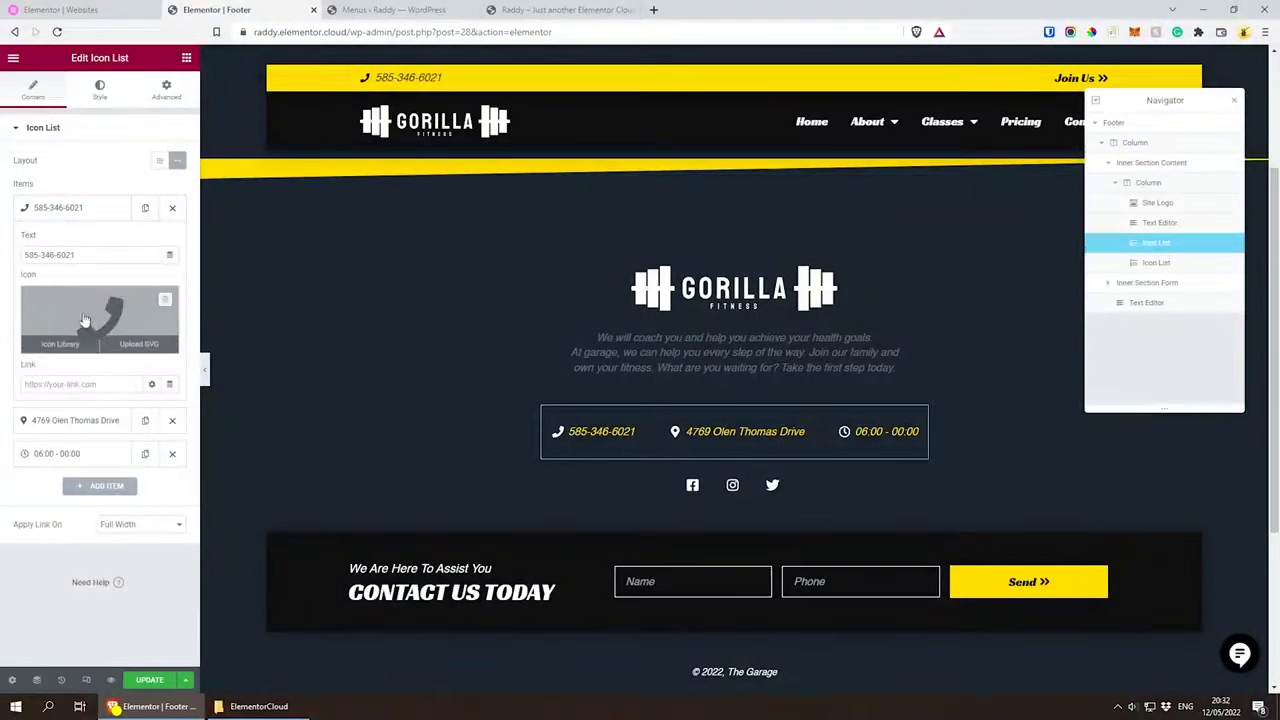
left_click(60, 344)
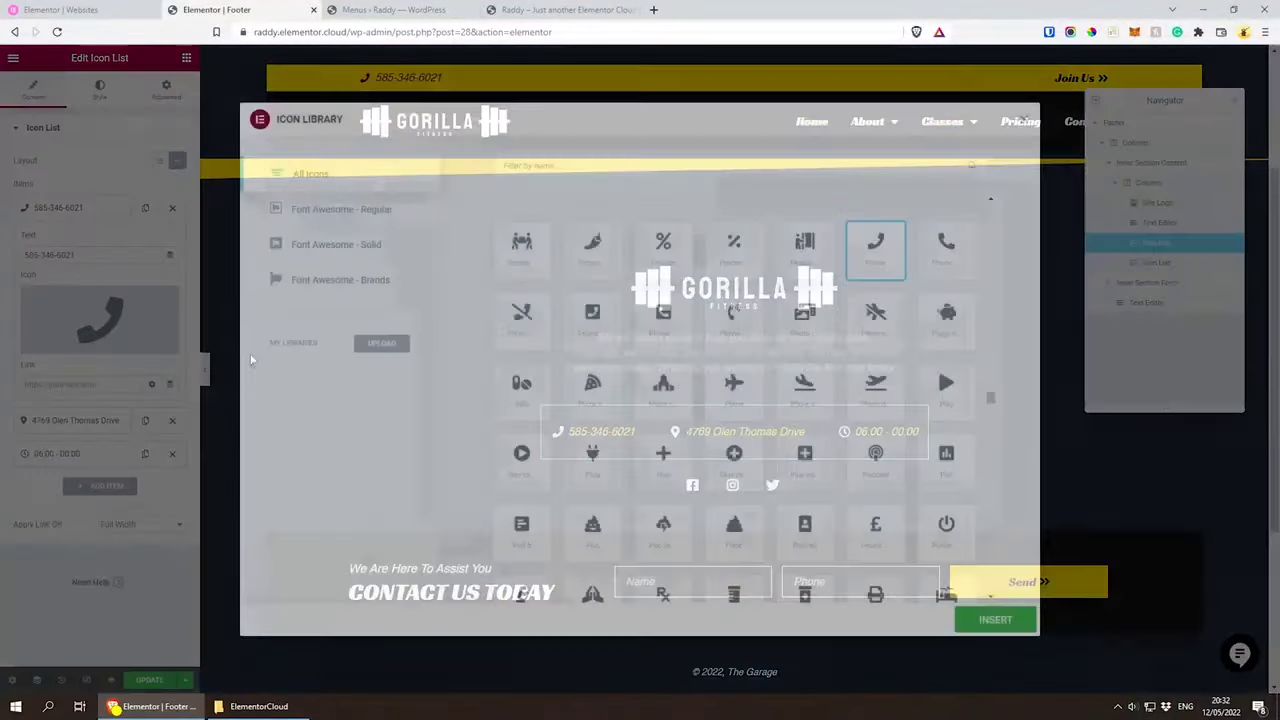
scroll(645, 375, "down", 15)
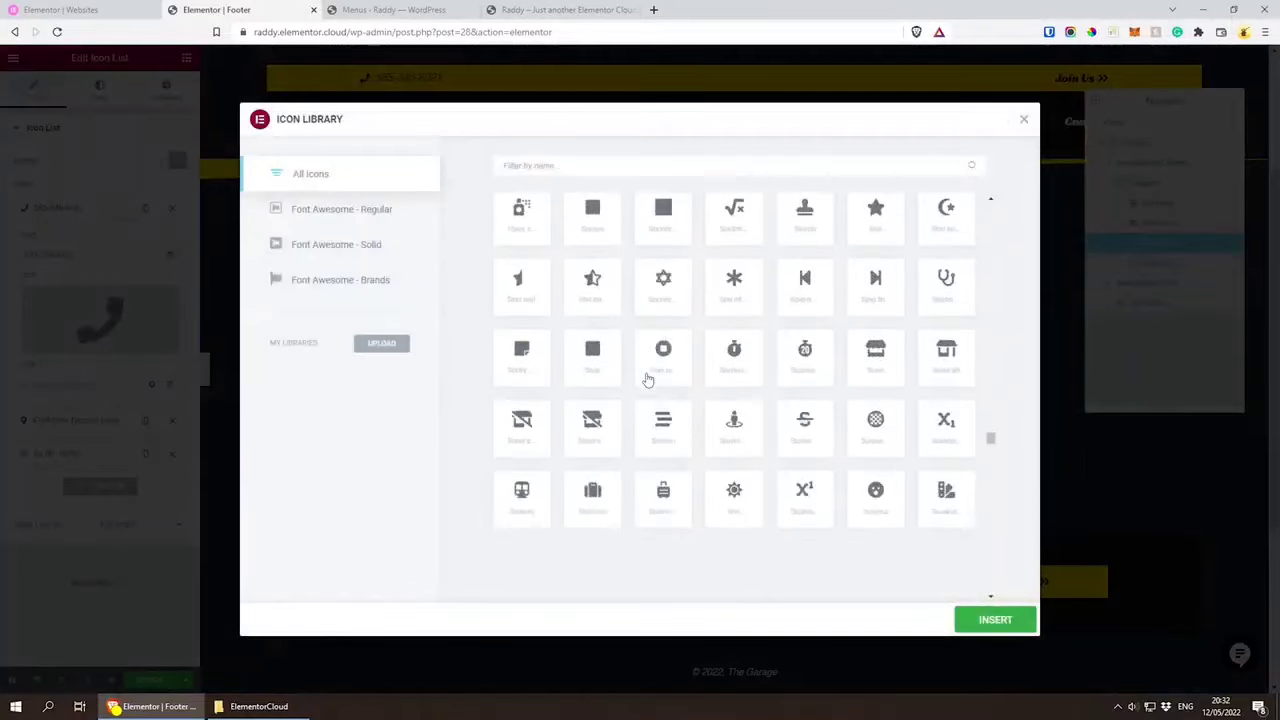
left_click(310, 217)
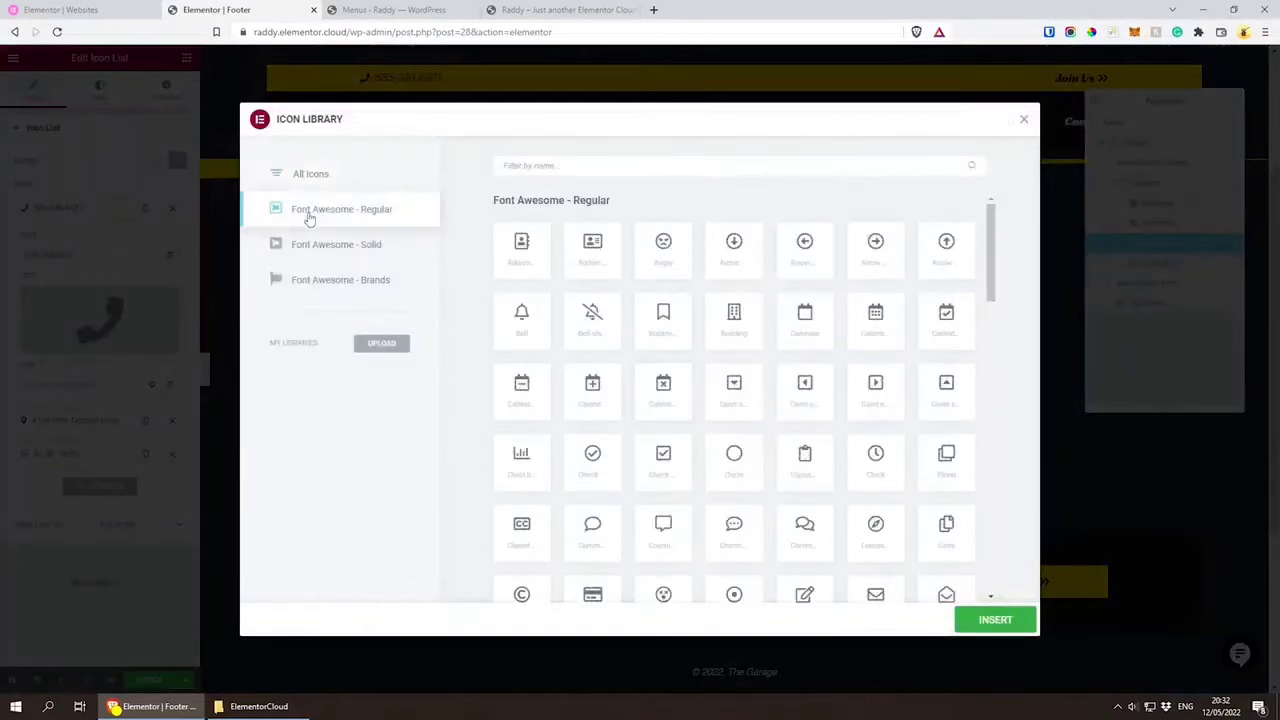
left_click(330, 246)
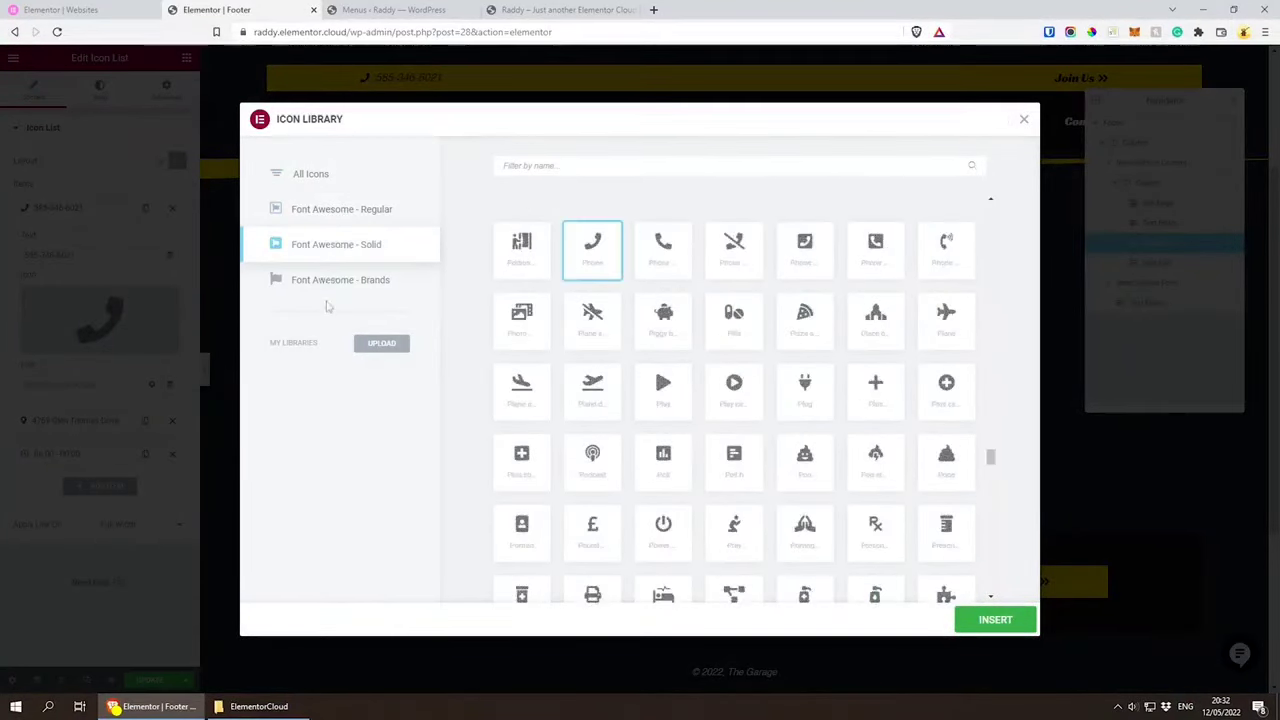
left_click(351, 283)
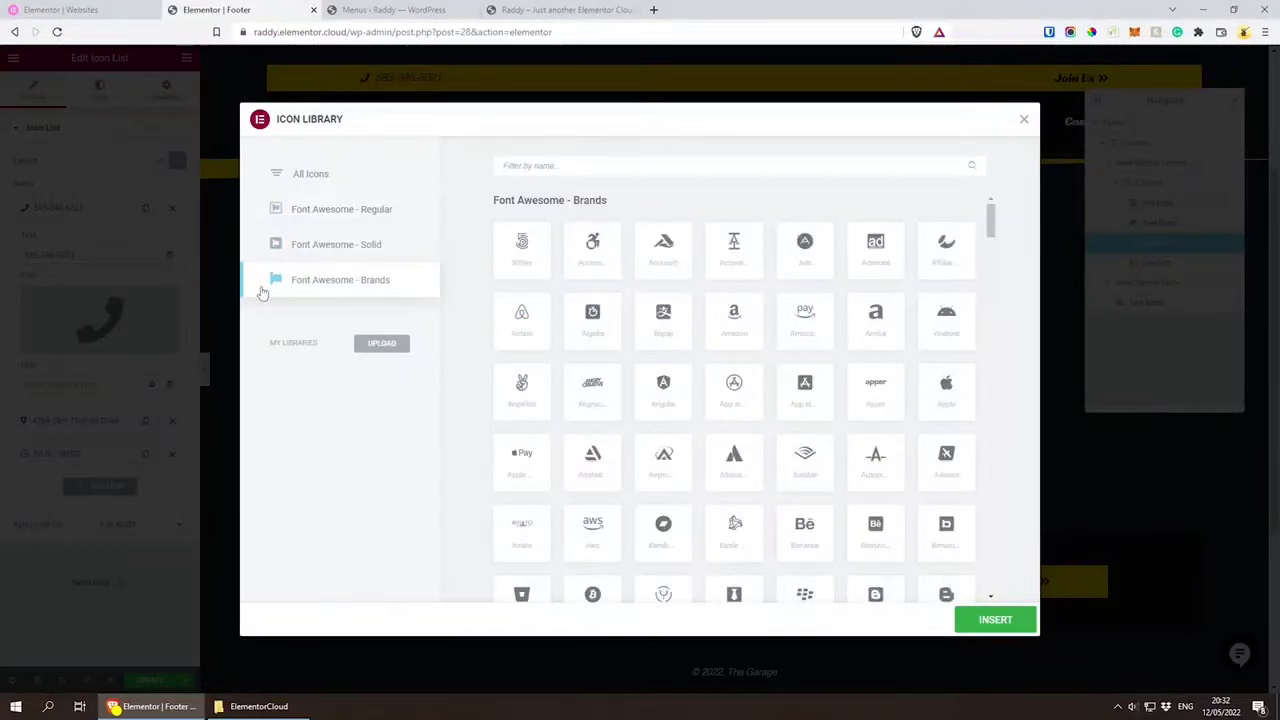
scroll(777, 349, "down", 7)
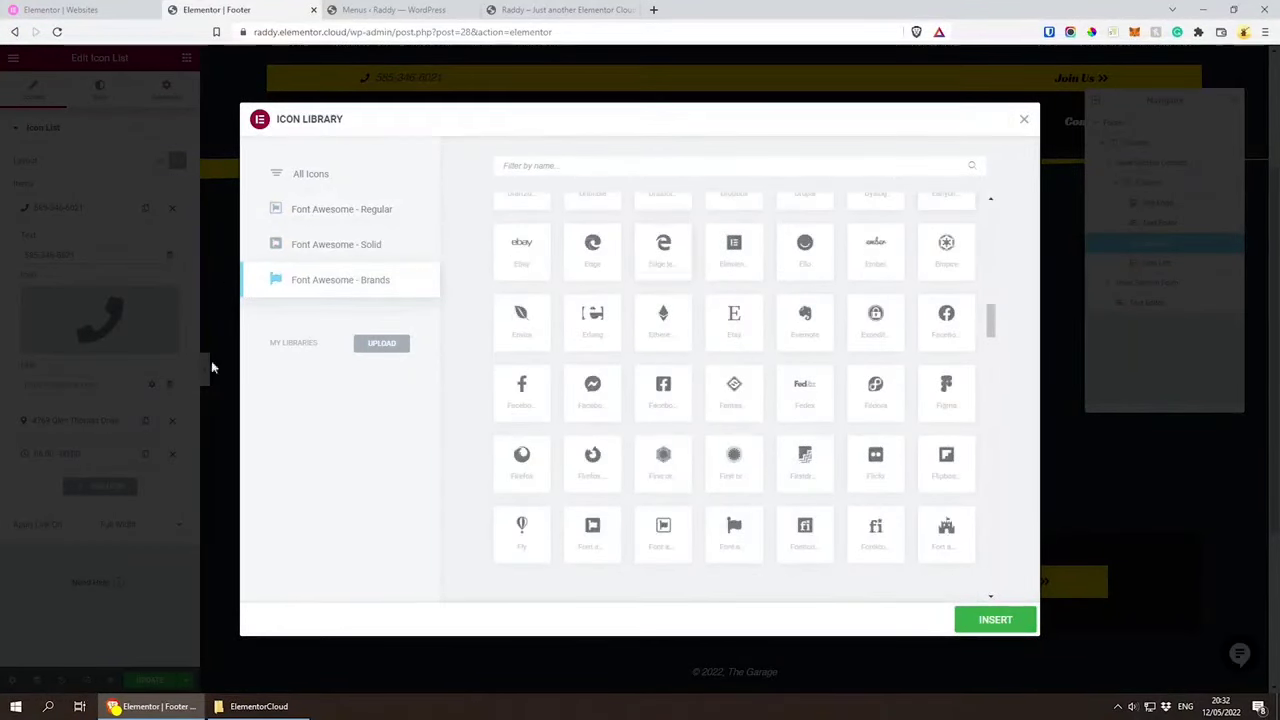
left_click(1023, 119)
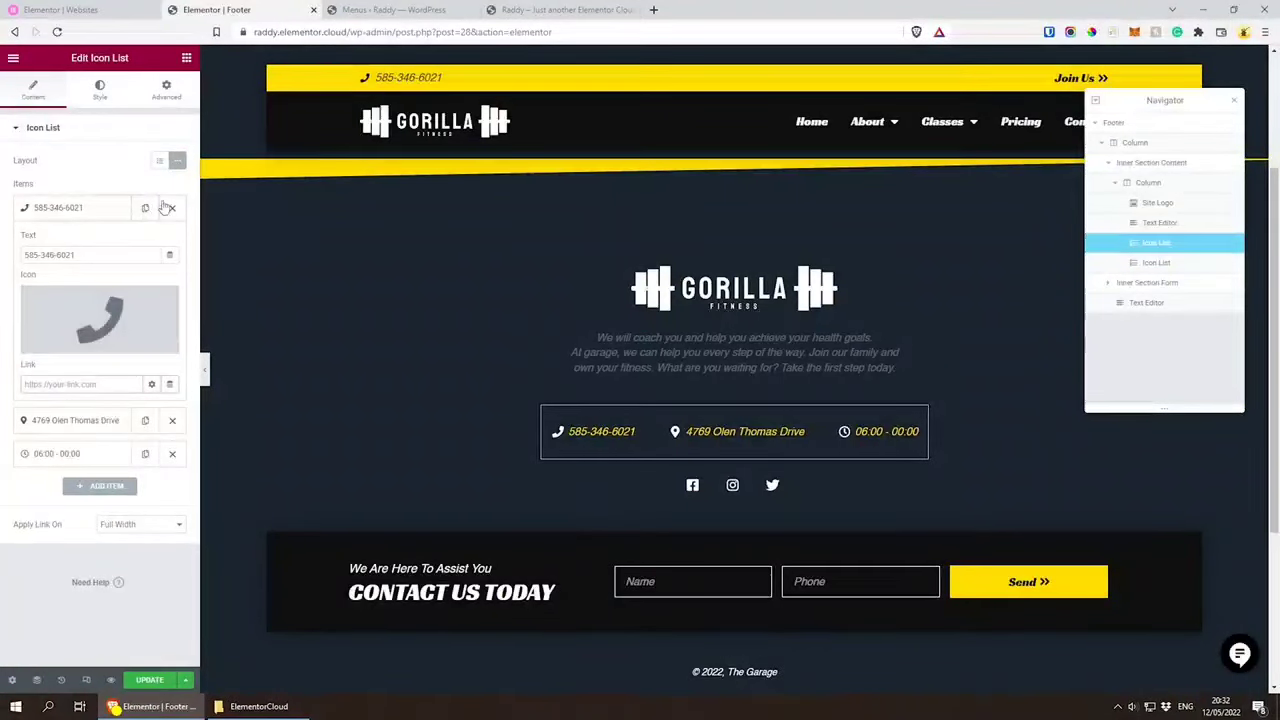
Step: Try moving the phone item below the address item in the footer's contact icon list
left_click(45, 210)
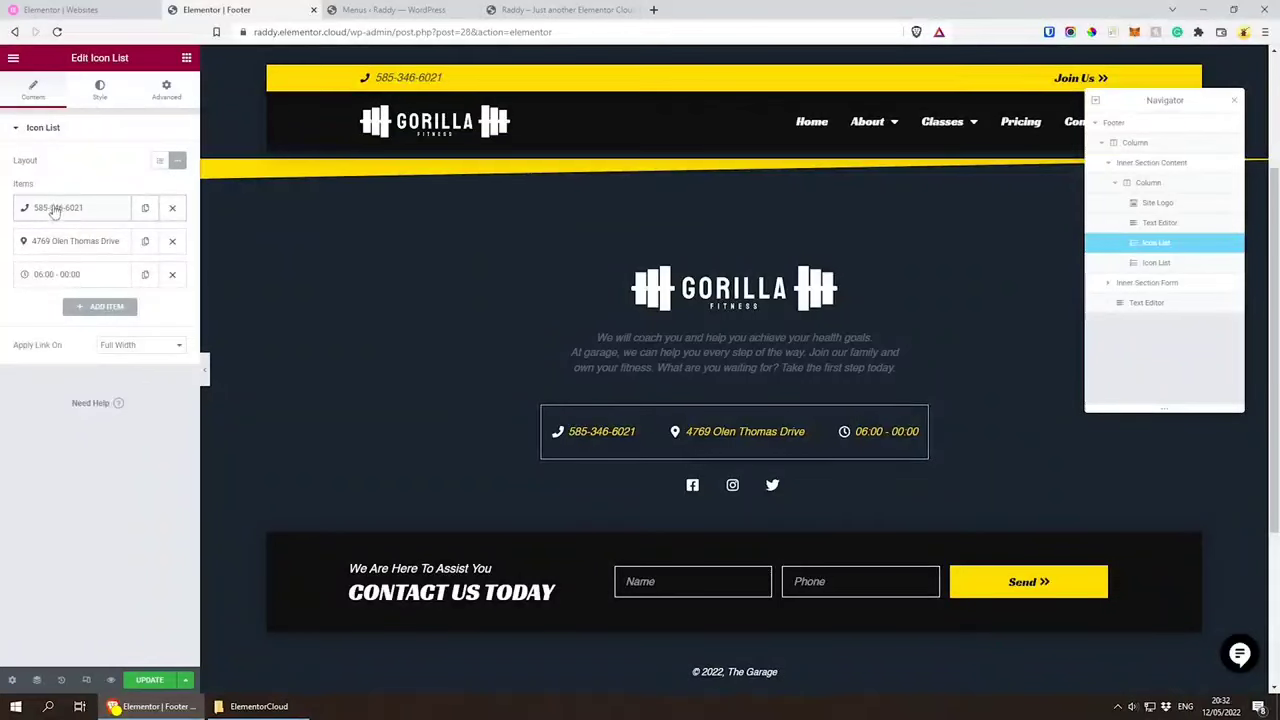
left_click_drag(55, 211, 60, 243)
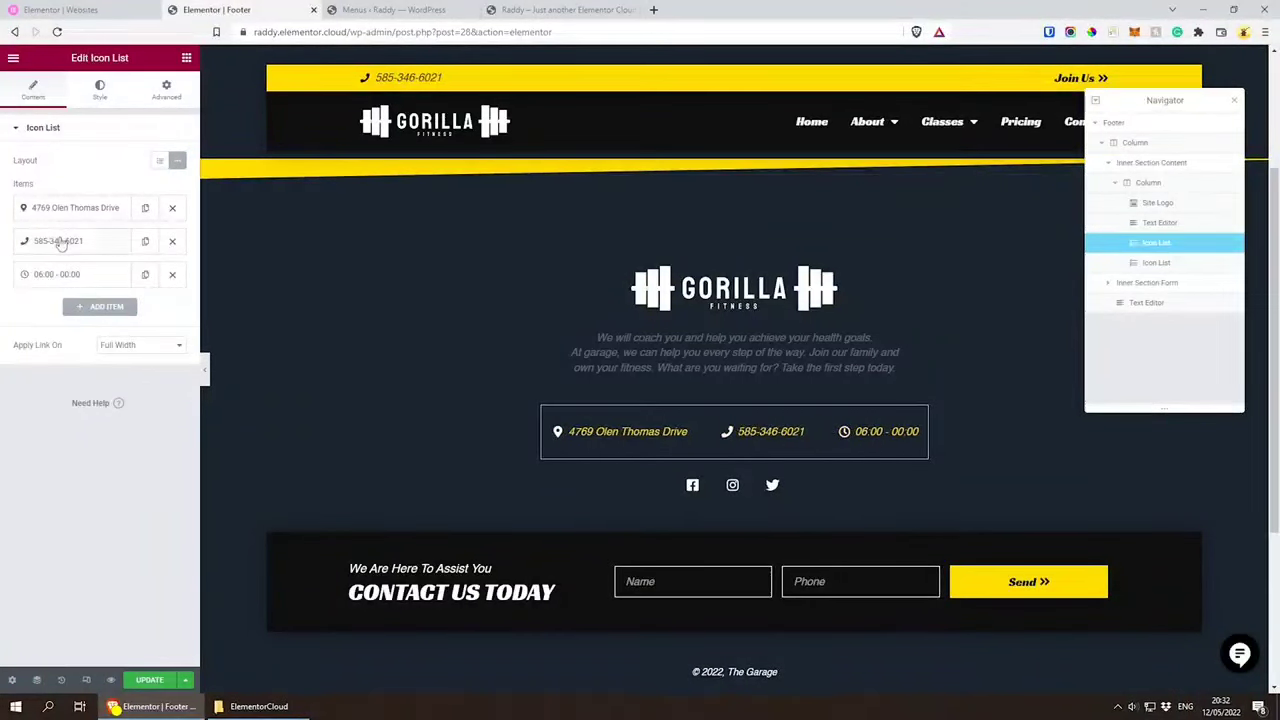
Step: Open the settings of the footer's Contact Us Today form and undock the Navigator so it floats over the page
scroll(661, 284, "down", 2)
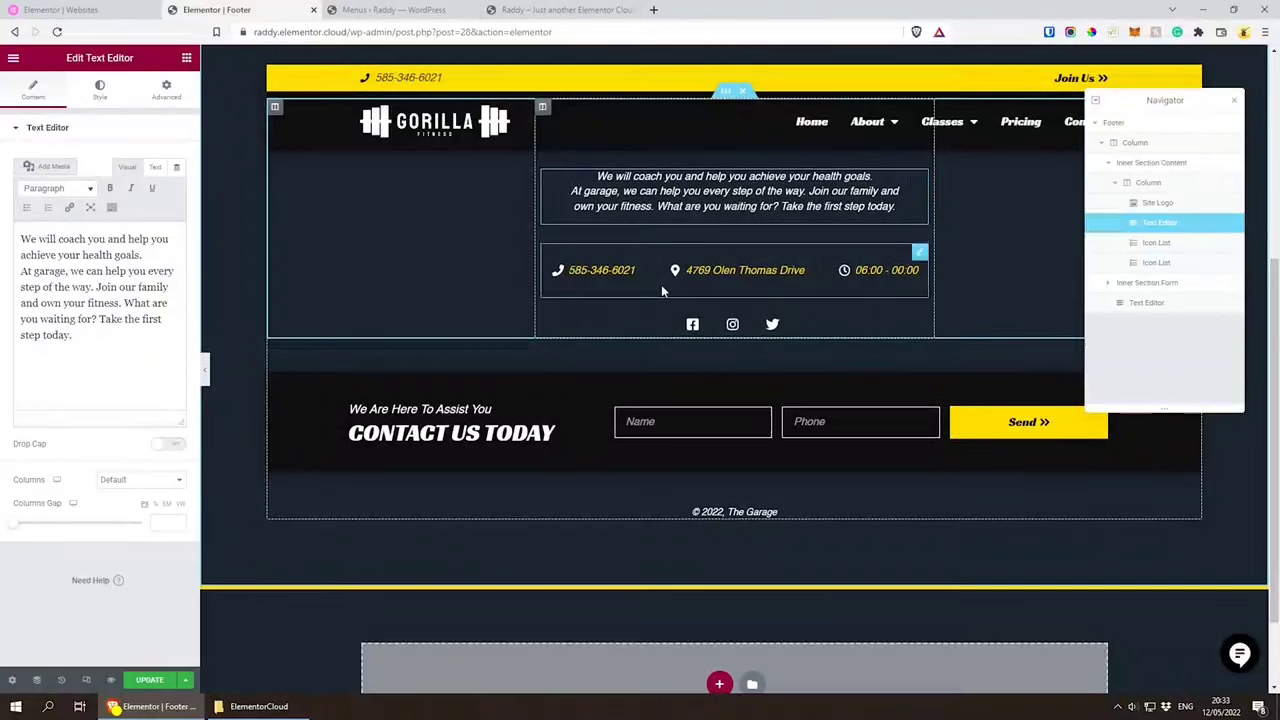
scroll(661, 284, "down", 1)
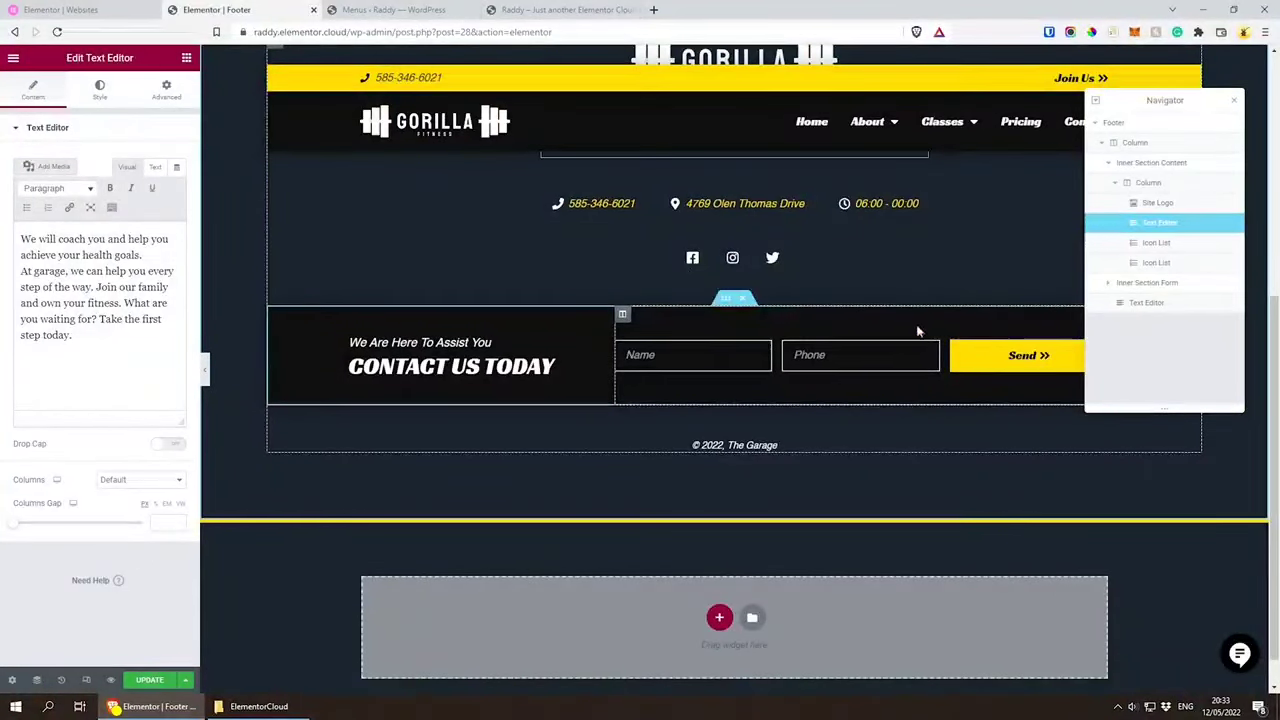
left_click(1009, 350)
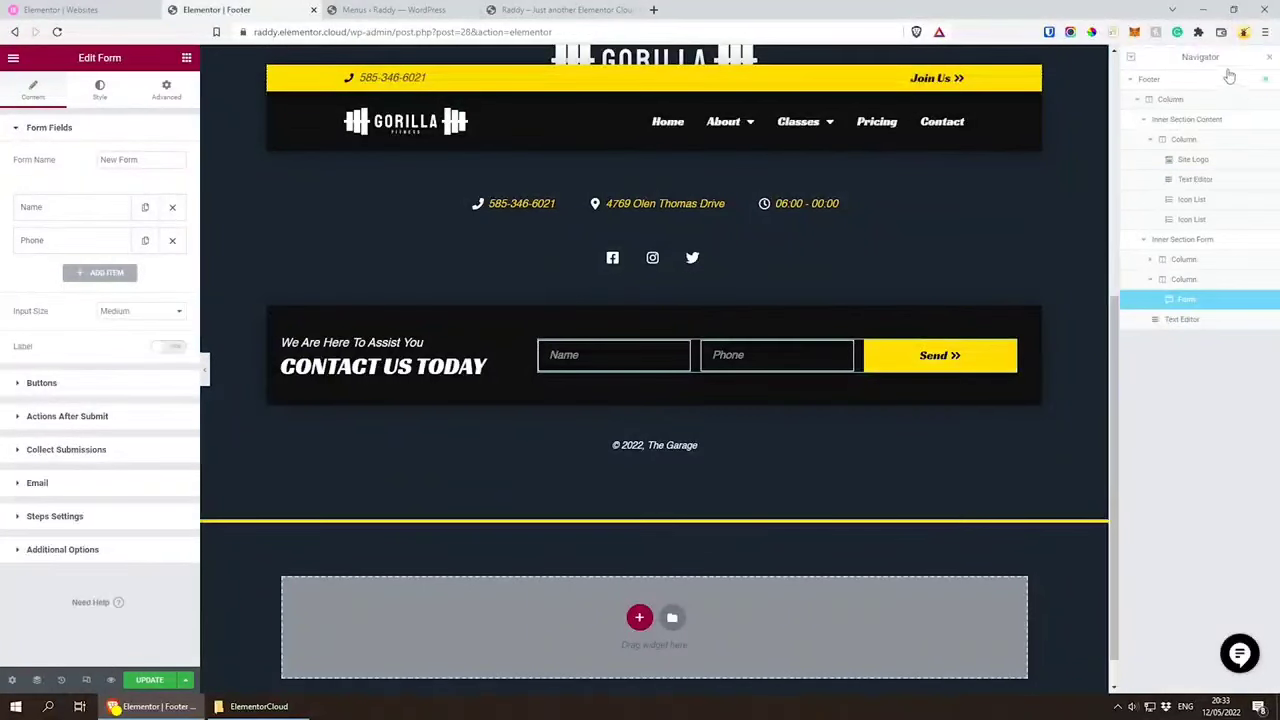
left_click_drag(1225, 62, 1120, 90)
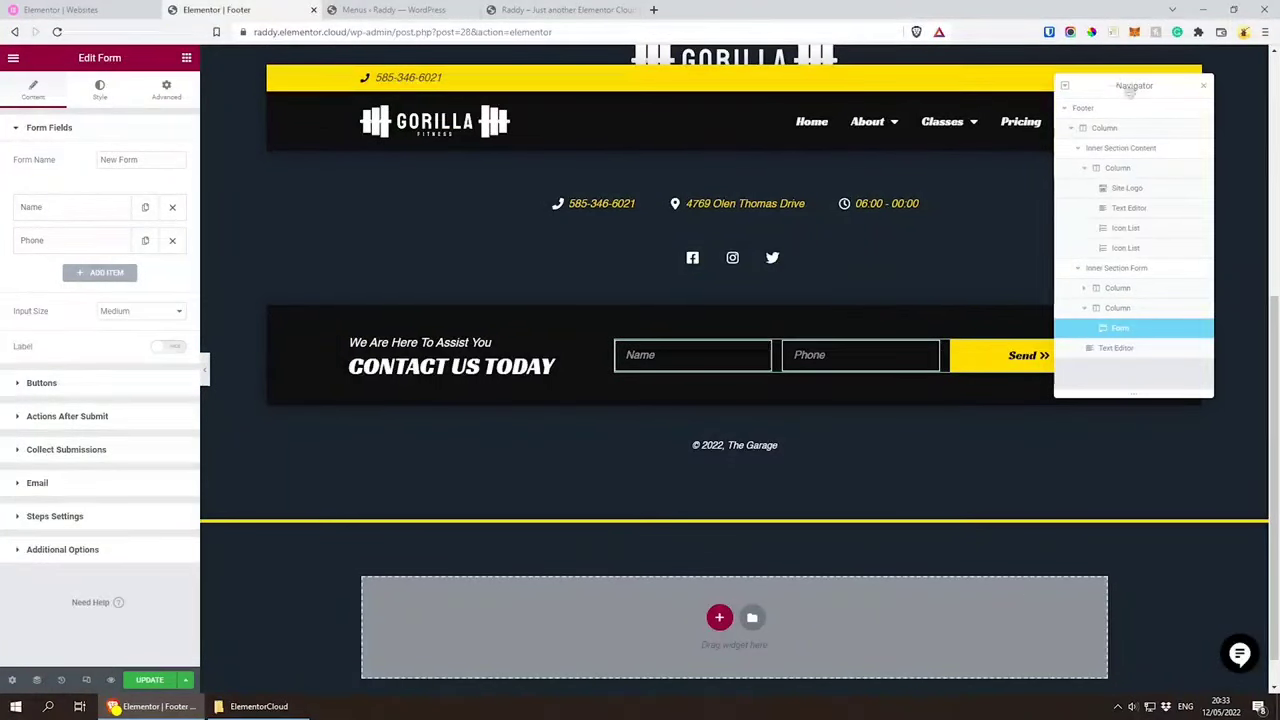
Step: Dock the floating Navigator beside the page canvas and narrow its column
left_click_drag(1095, 86, 1229, 97)
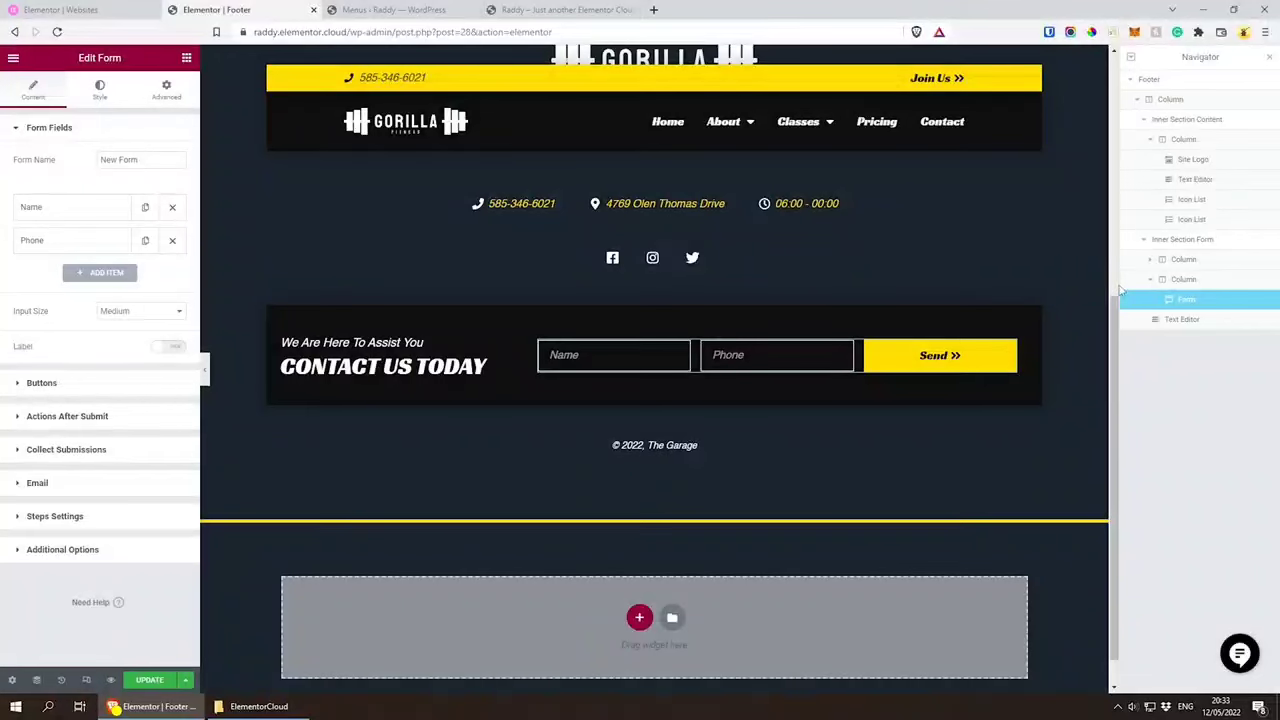
left_click_drag(1138, 291, 1170, 293)
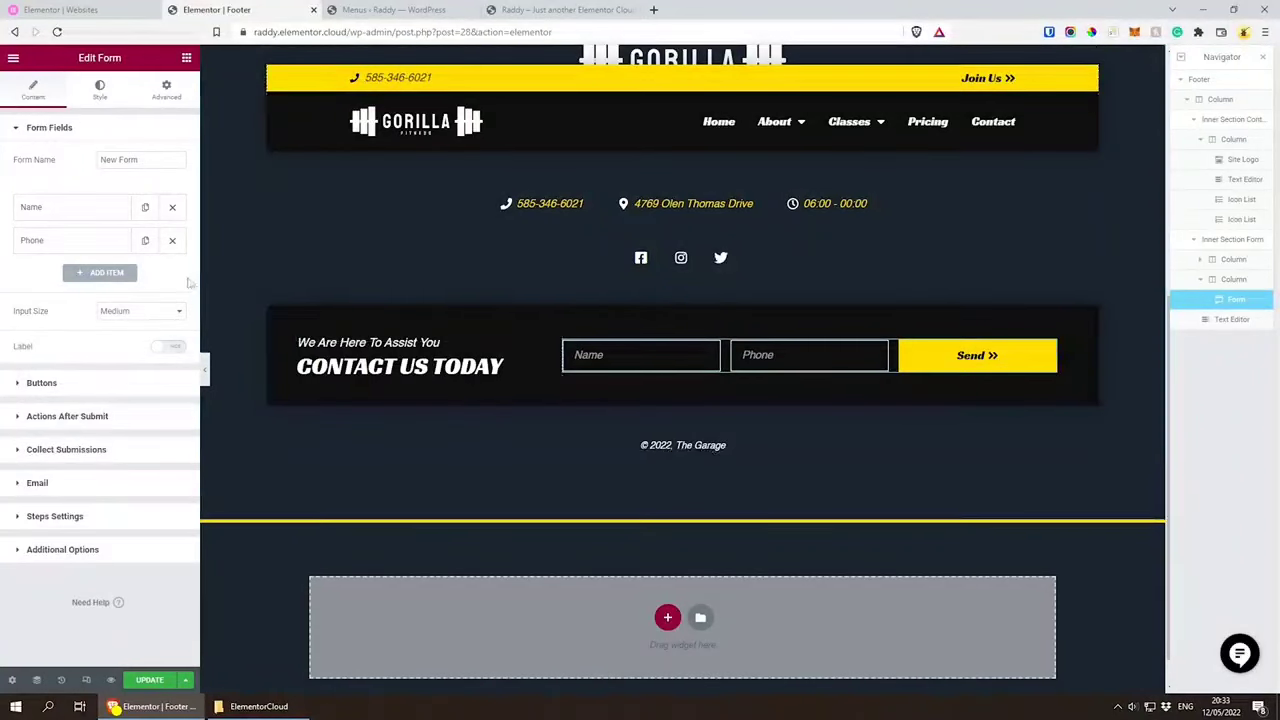
Step: Try adding an extra field to the footer's contact form, and remove it again
left_click(91, 274)
left_click(171, 276)
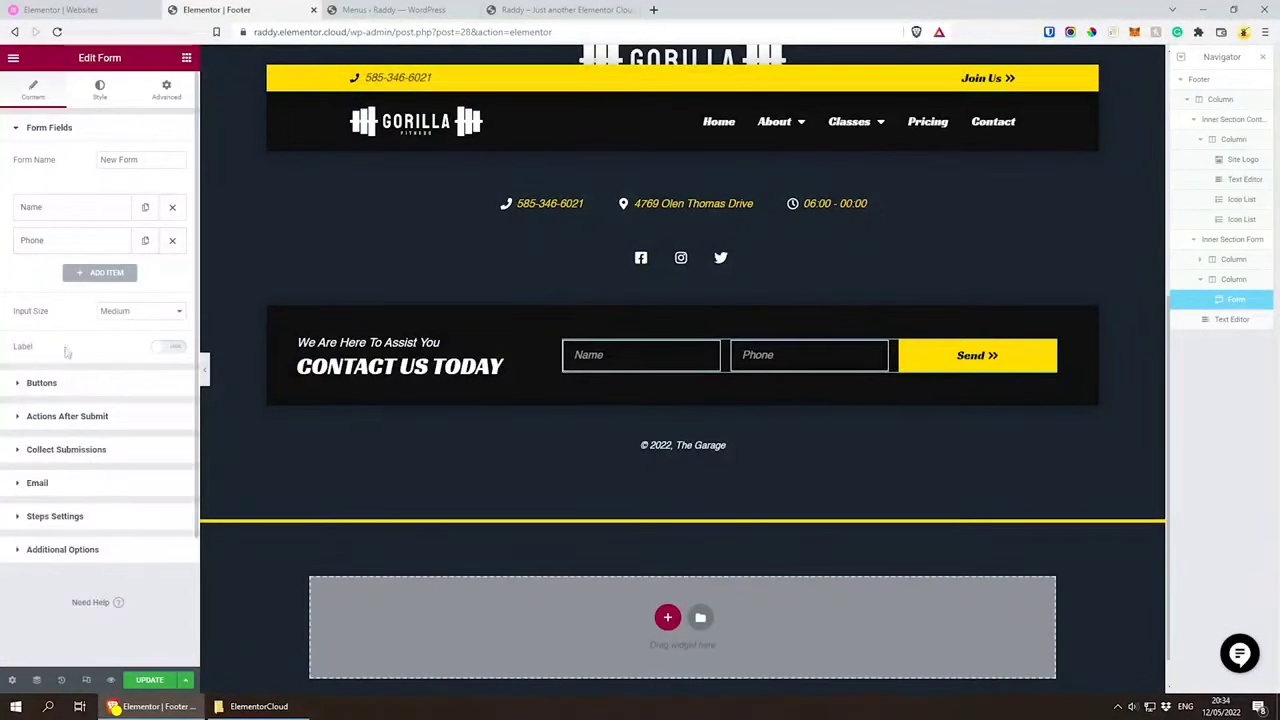
Step: Add MailChimp to the footer form's Actions After Submit, alongside Collect Submissions and Email
left_click(77, 418)
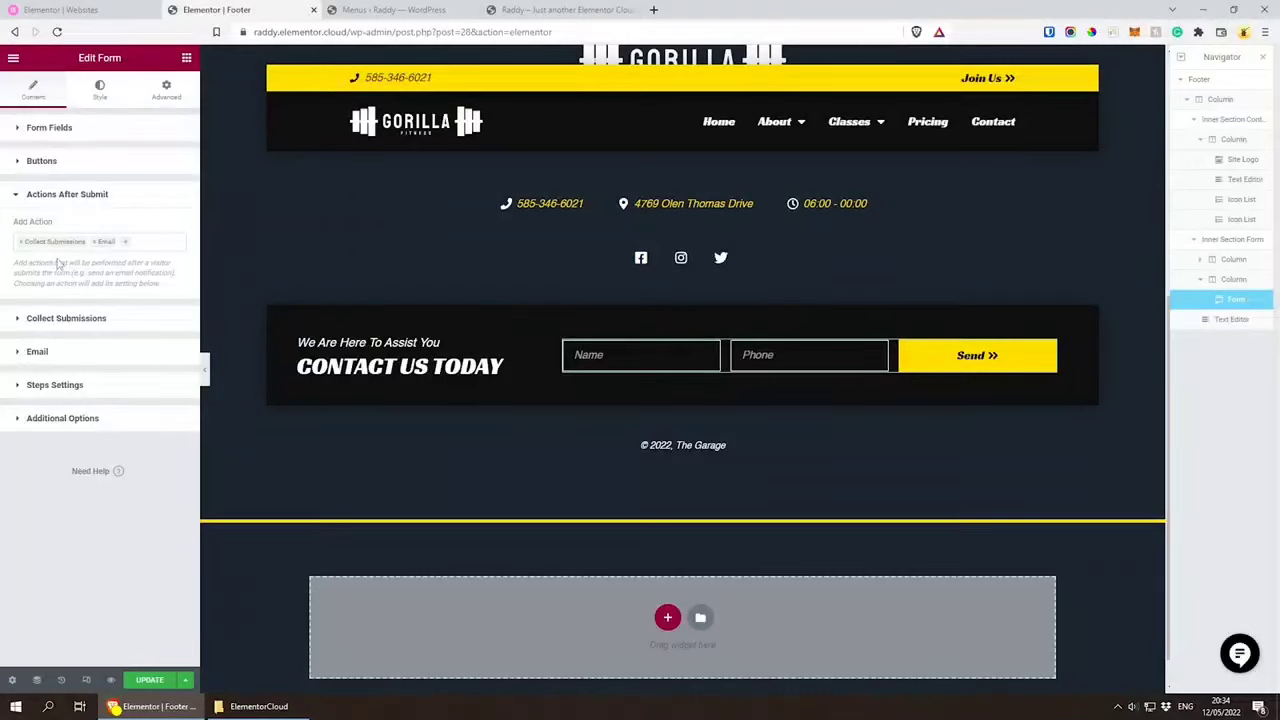
left_click(158, 240)
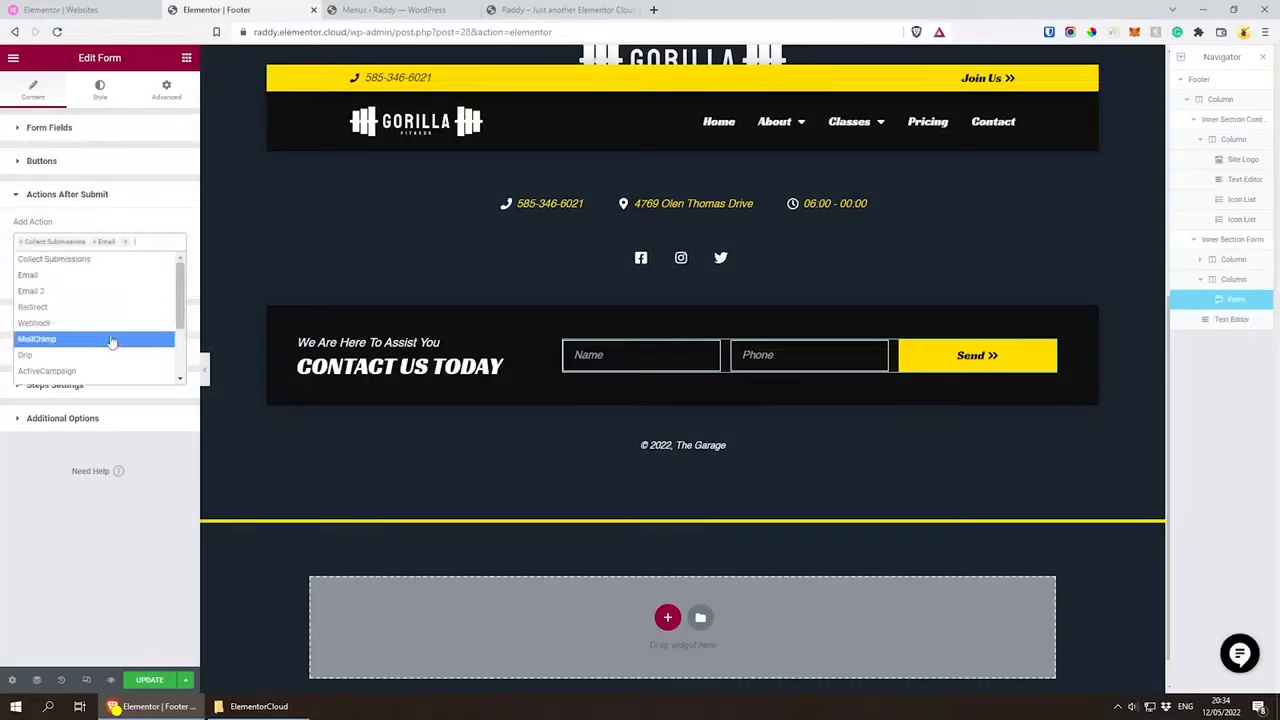
scroll(112, 341, "down", 2)
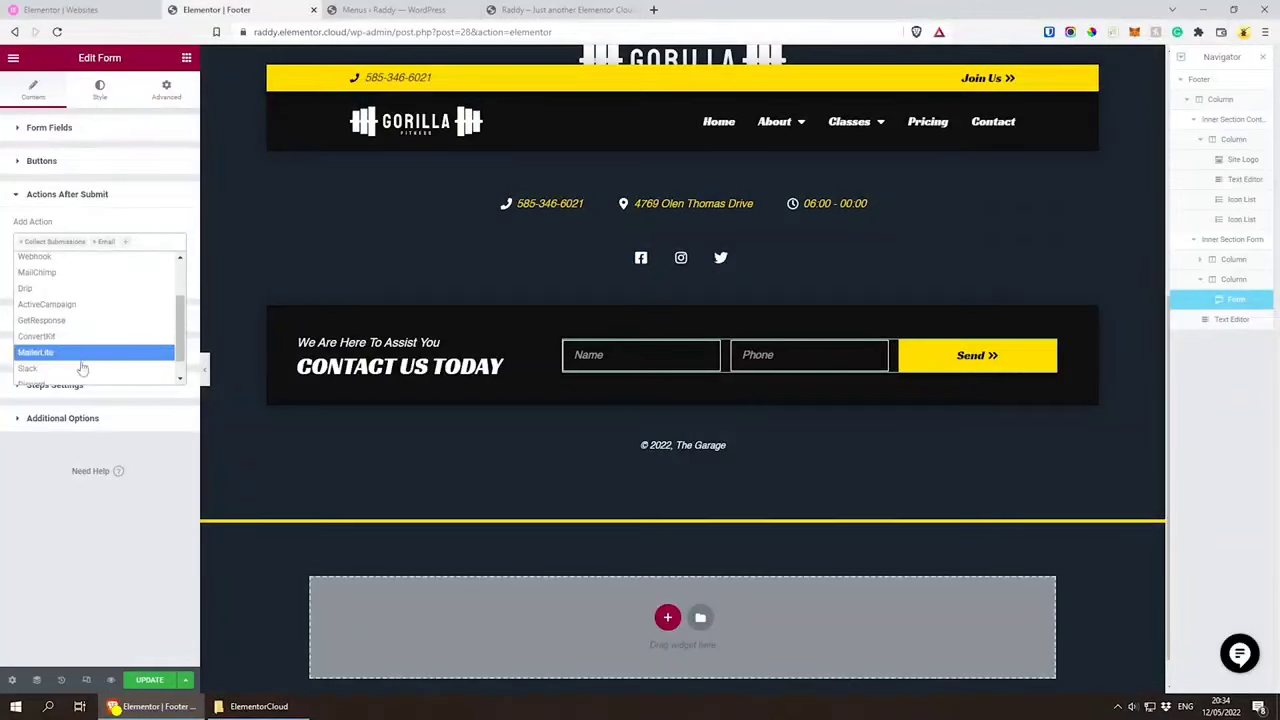
scroll(85, 360, "up", 2)
left_click(40, 339)
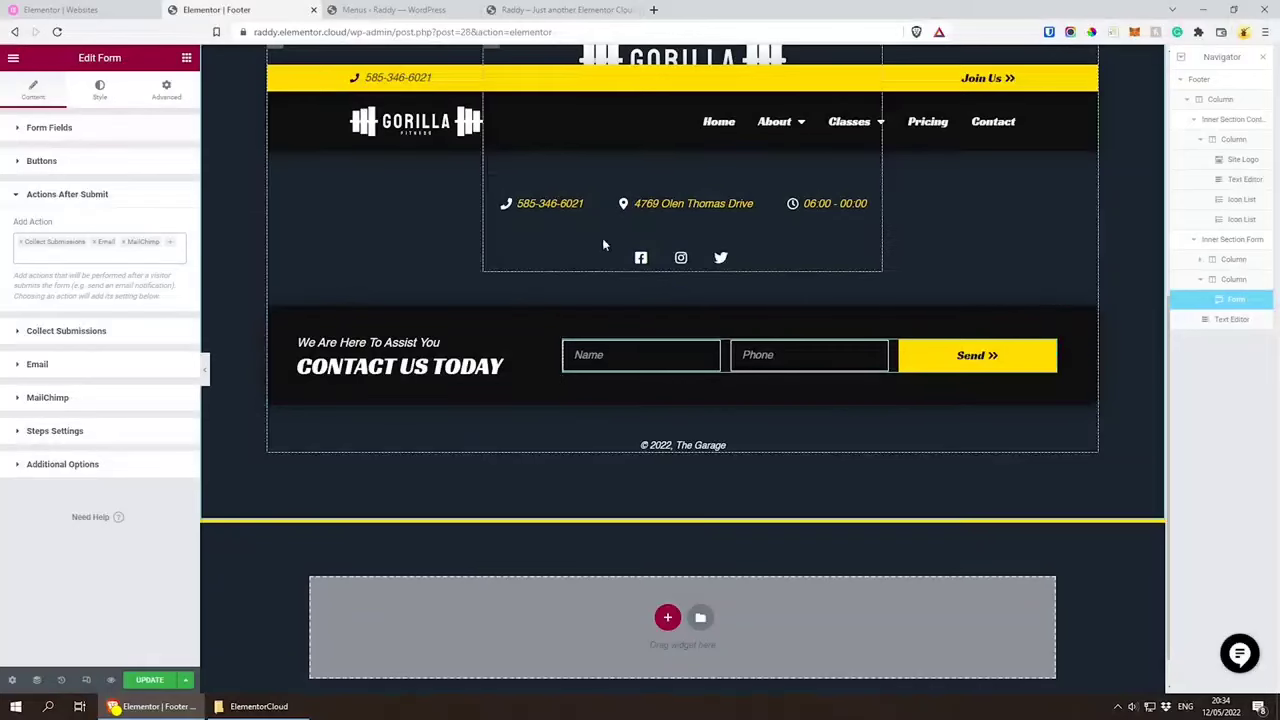
Step: Open the Integrations section of Elementor's settings in the site's WordPress dashboard
left_click(531, 11)
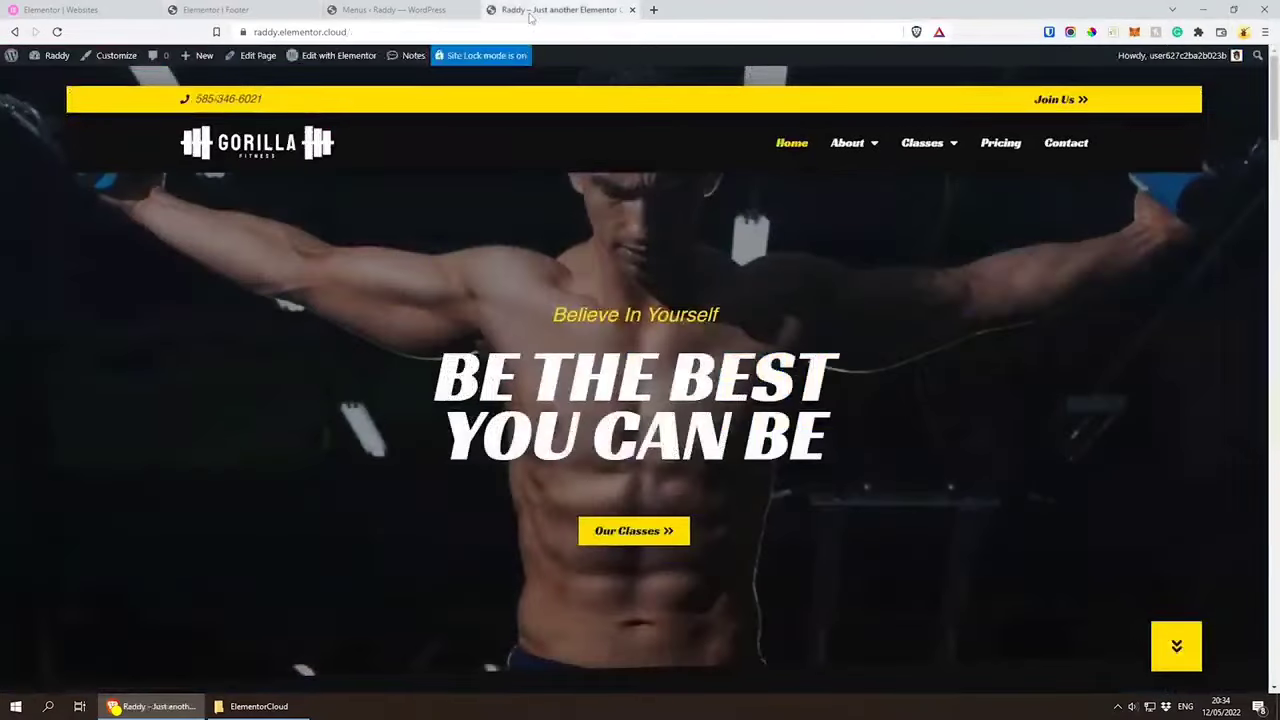
mouse_move(45, 58)
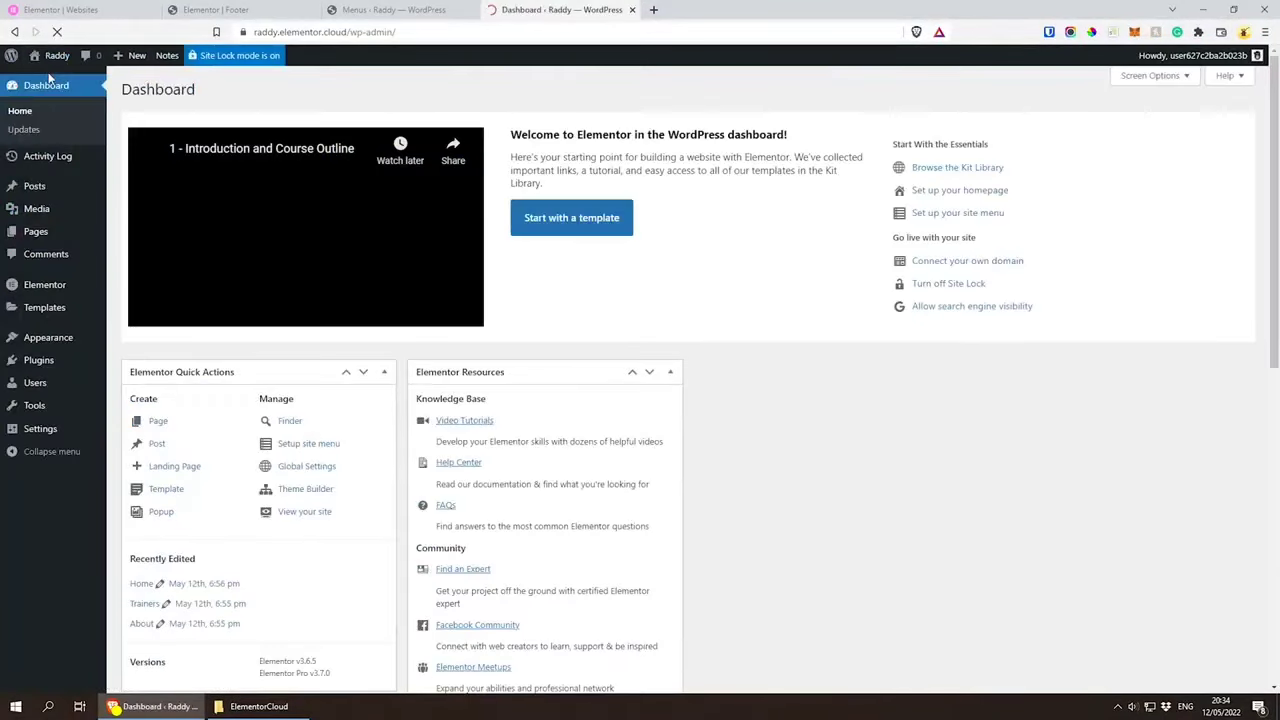
mouse_move(60, 286)
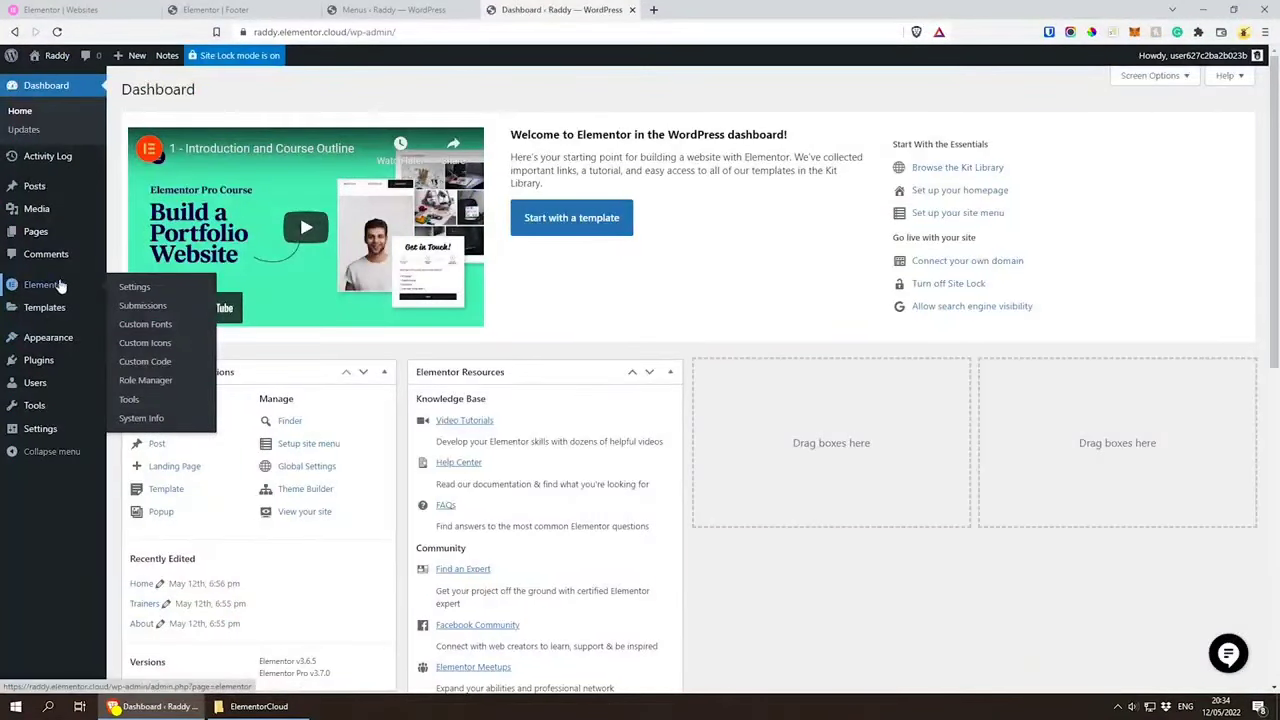
left_click(140, 289)
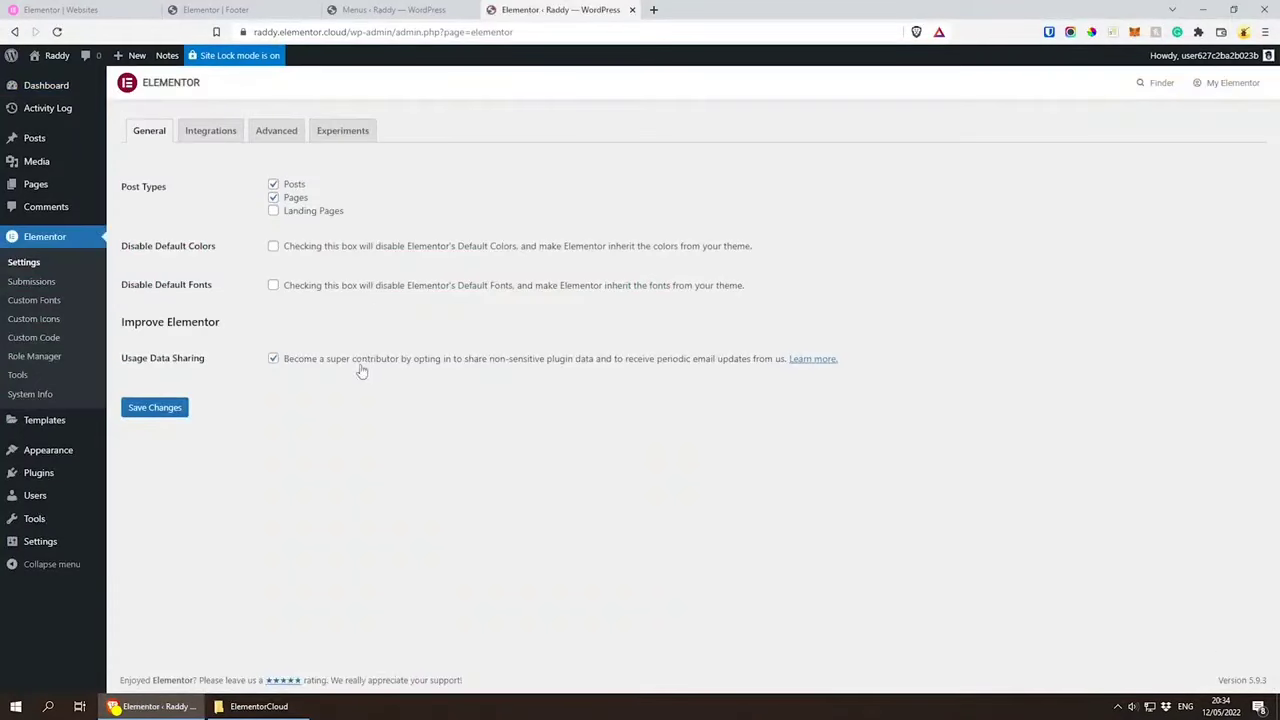
left_click(203, 131)
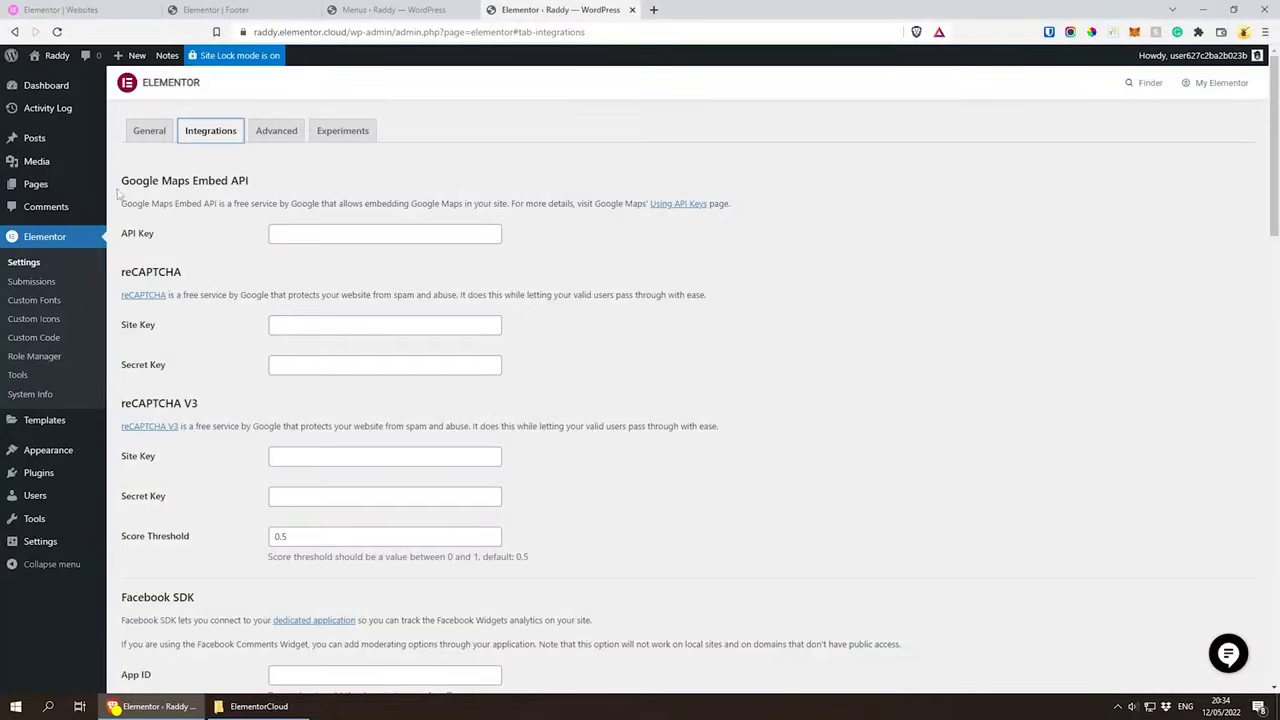
Step: Examine the MailChimp API key setting and the other form service integrations available
scroll(172, 330, "down", 5)
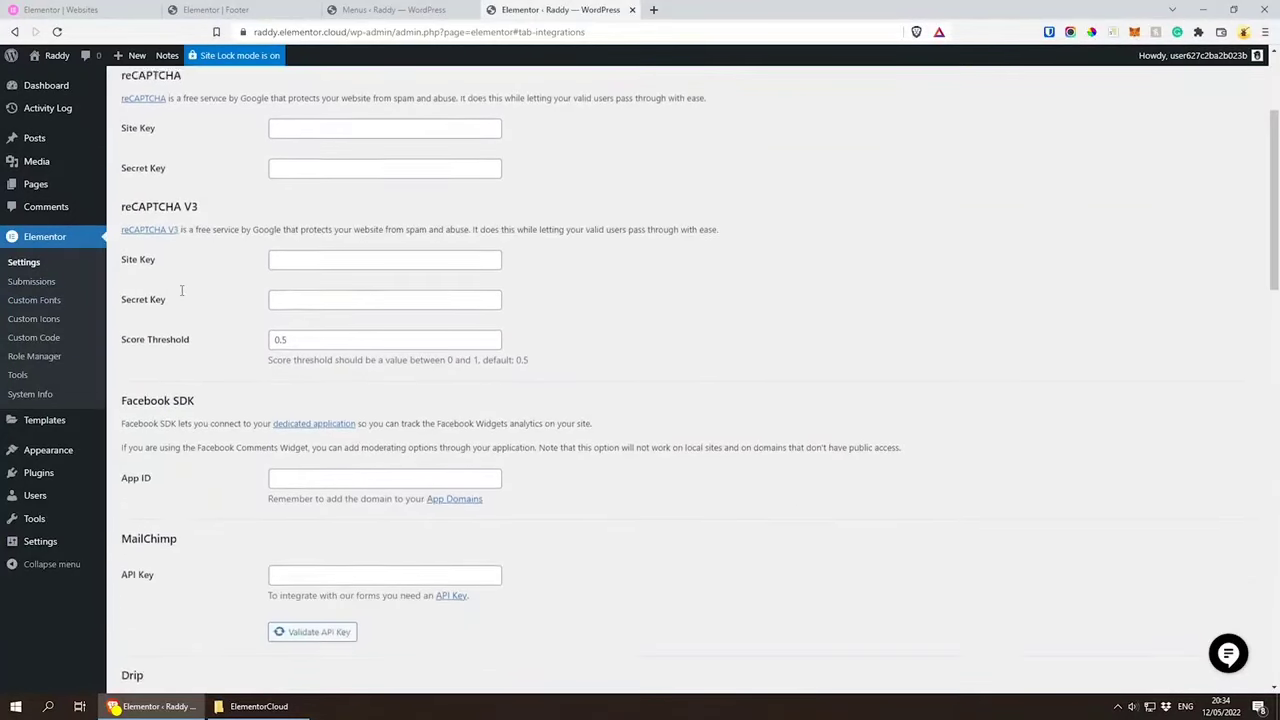
scroll(178, 341, "down", 2)
left_click_drag(132, 268, 213, 270)
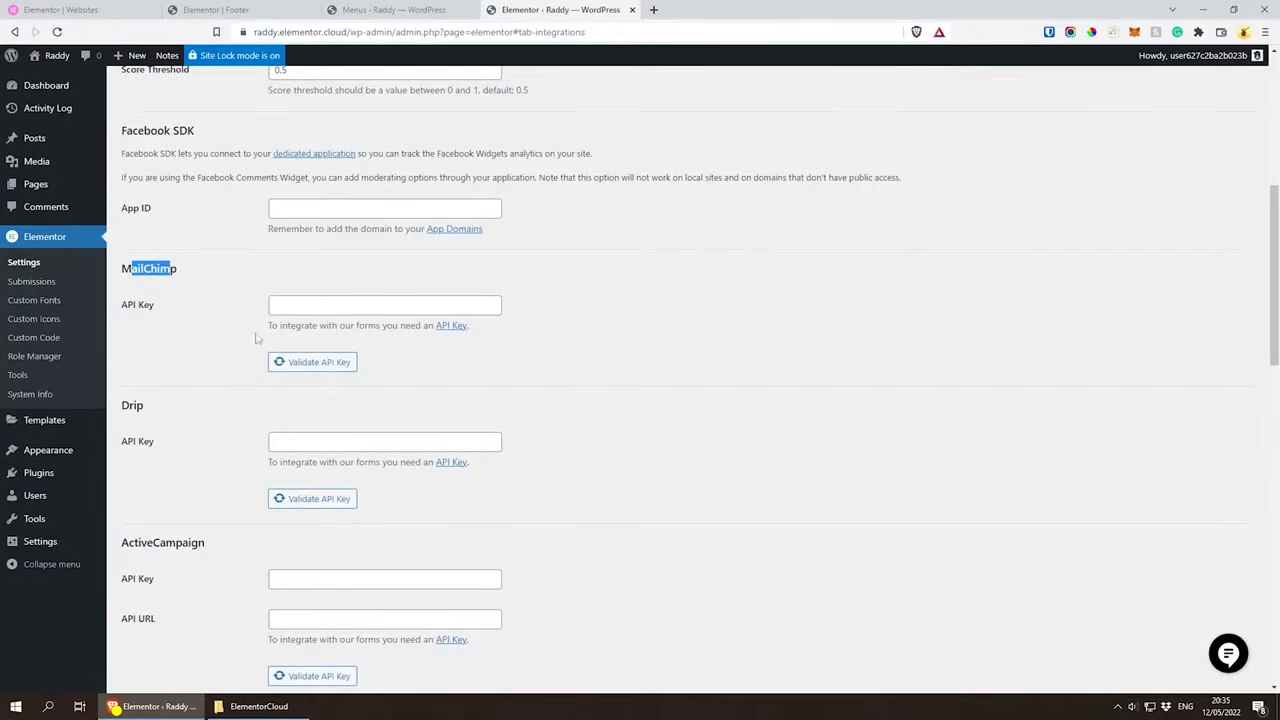
left_click_drag(132, 305, 155, 305)
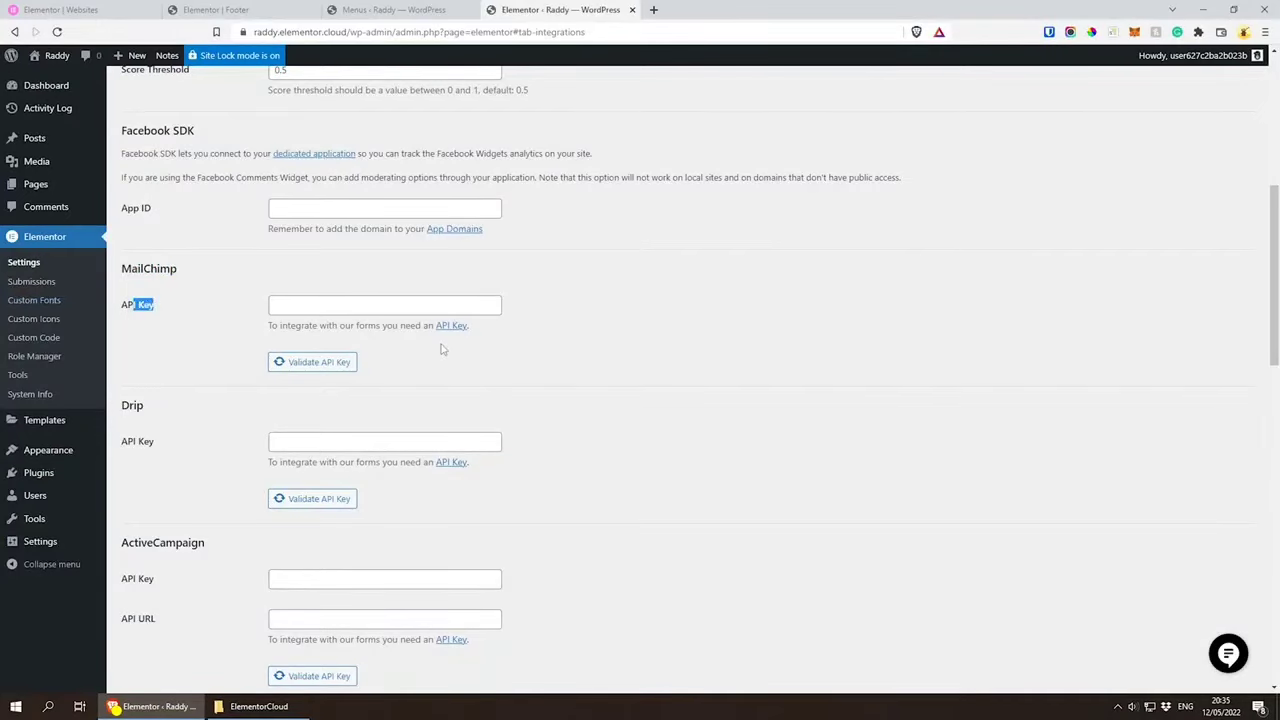
scroll(480, 390, "down", 10)
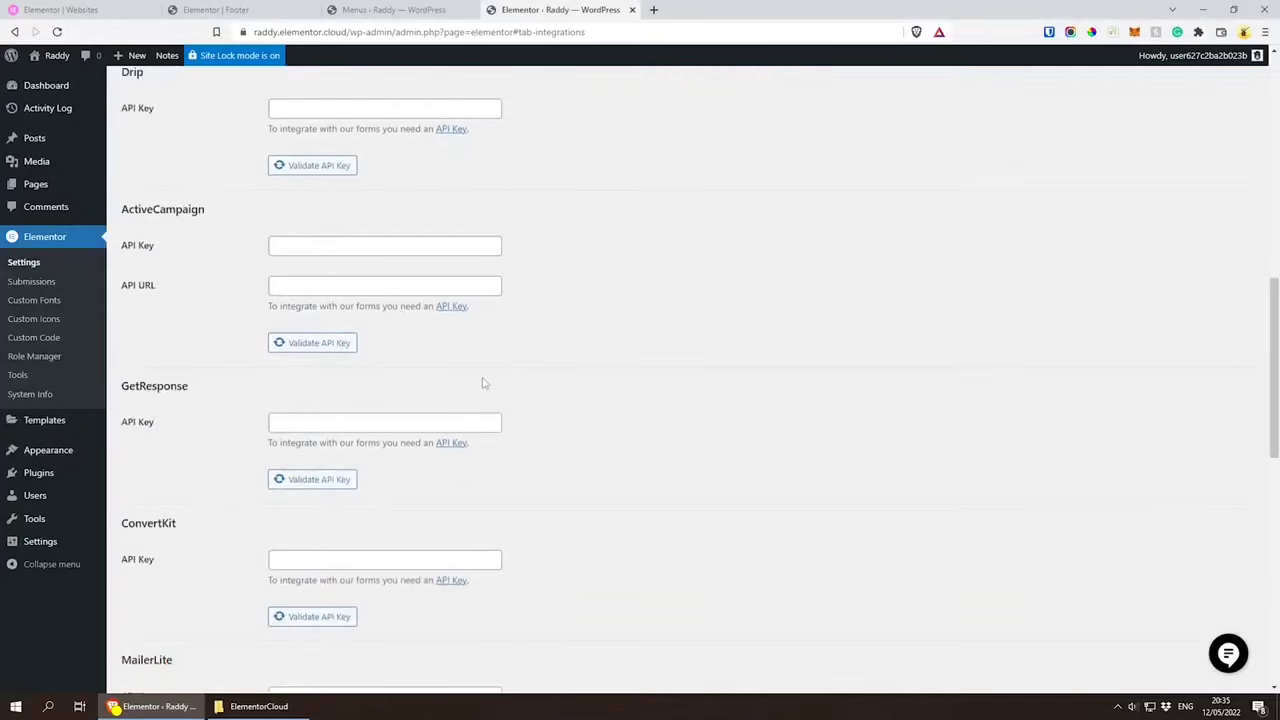
scroll(481, 392, "up", 10)
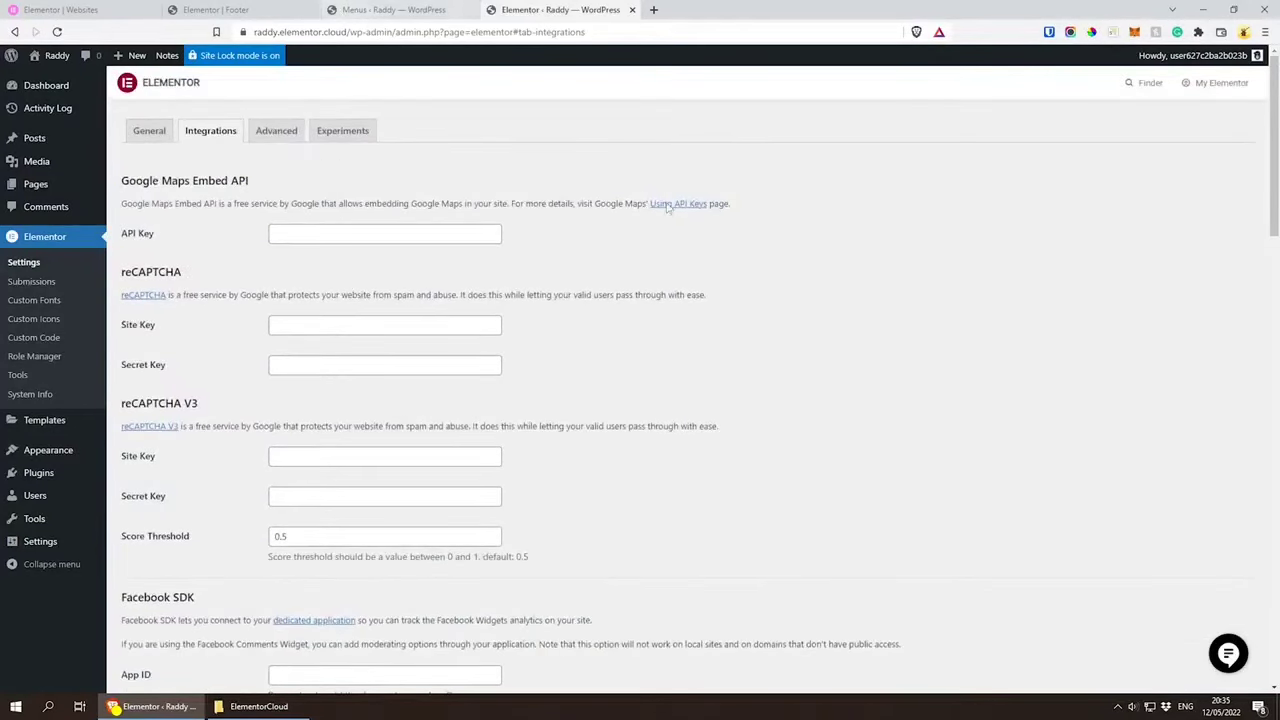
Step: Close the Elementor settings page, return to the footer editor and close the Navigator
left_click(631, 10)
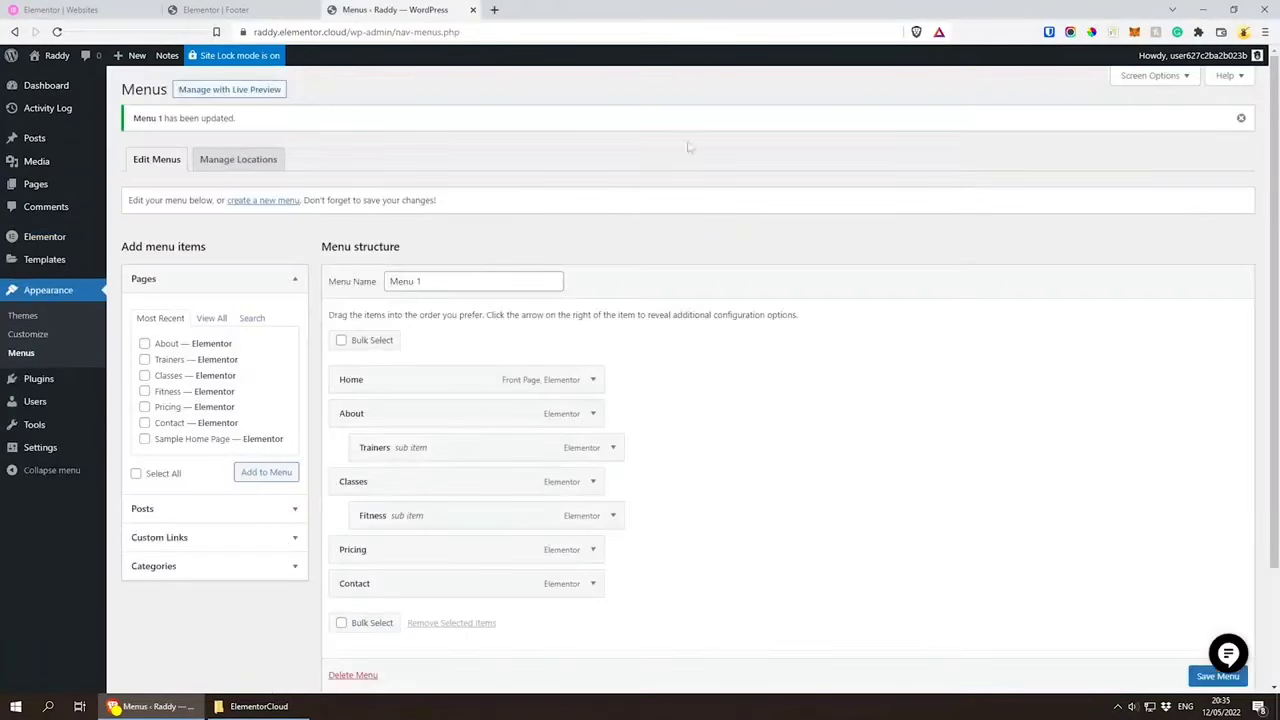
left_click(230, 10)
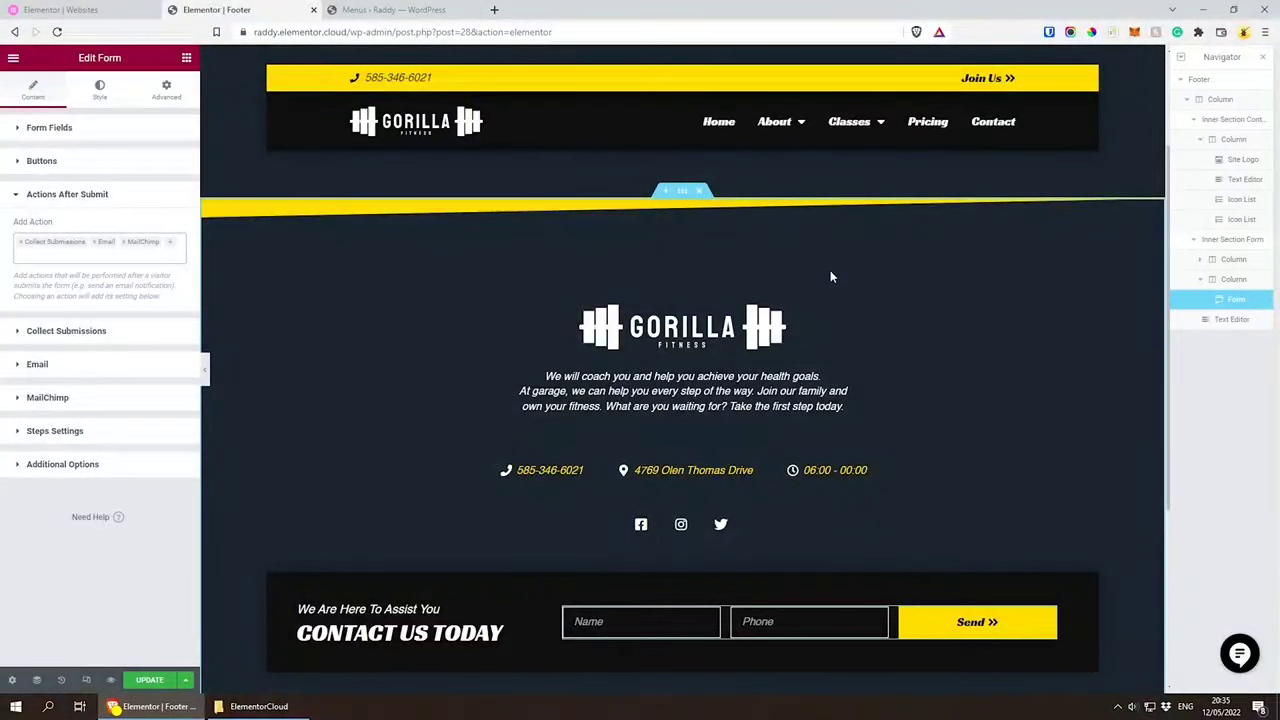
left_click(1262, 57)
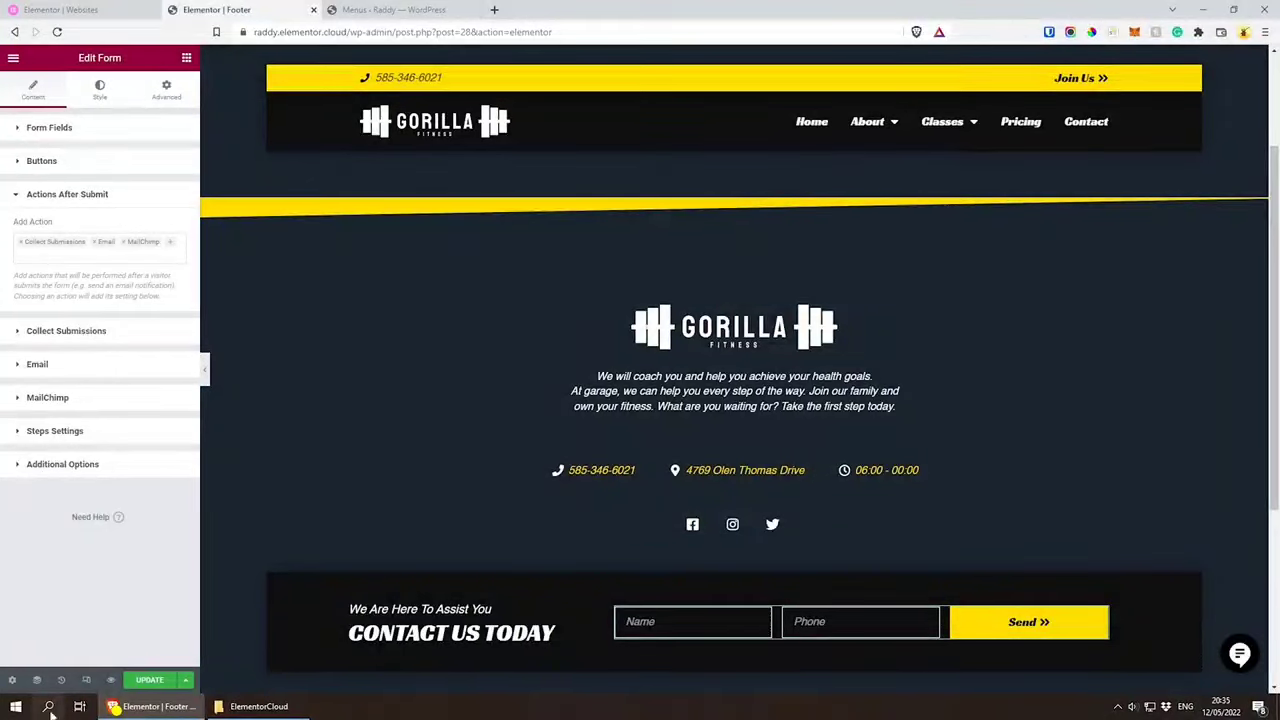
Step: Open the Theme Builder and review the site's existing Header part in its preview
left_click(13, 60)
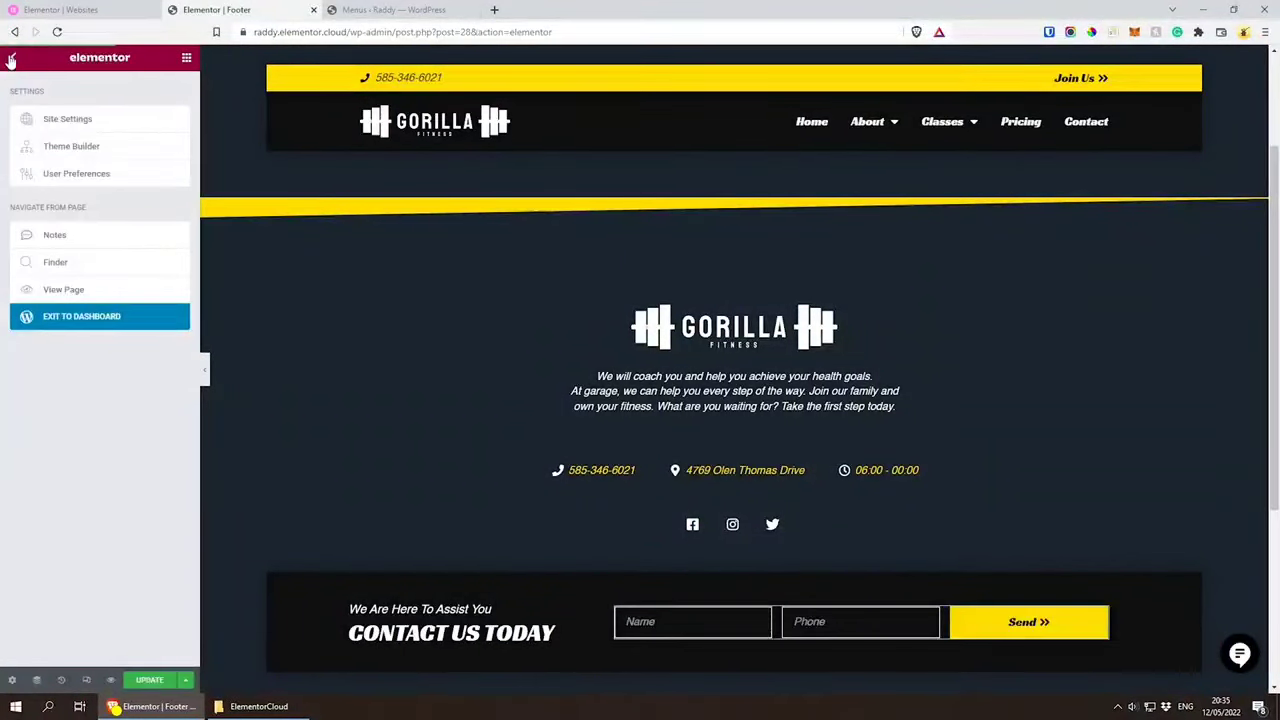
left_click(71, 148)
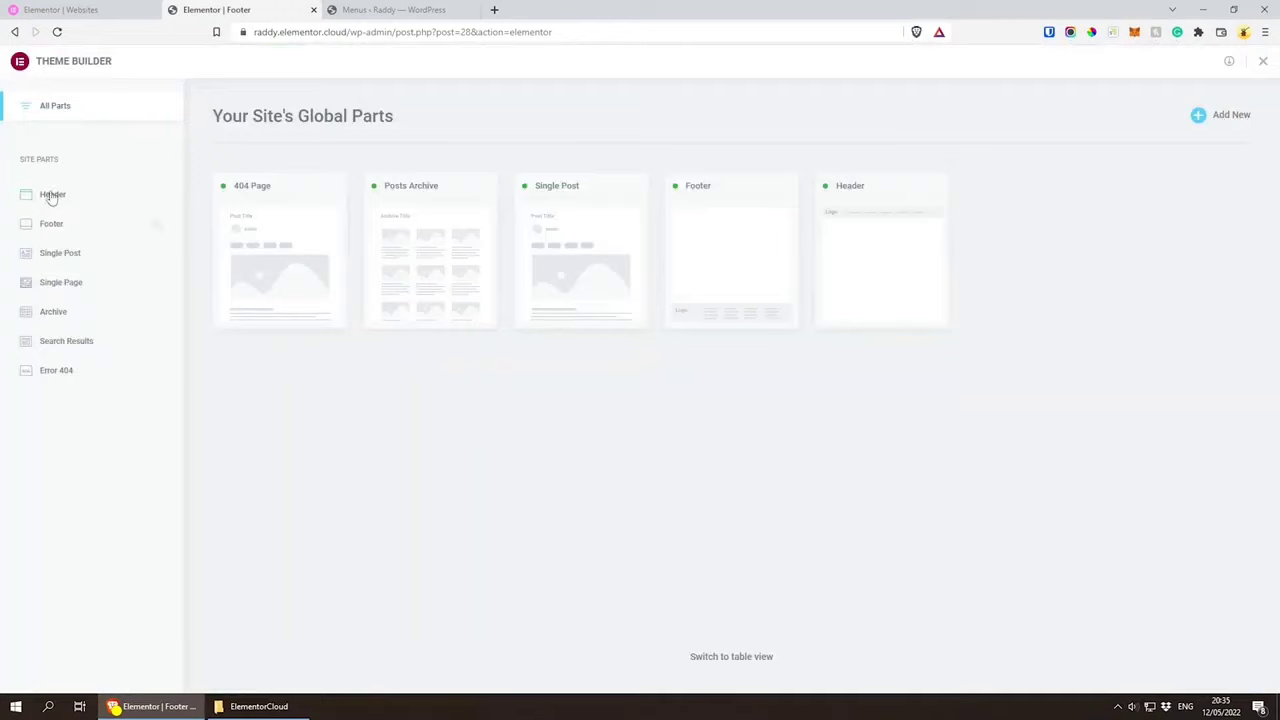
left_click(119, 388)
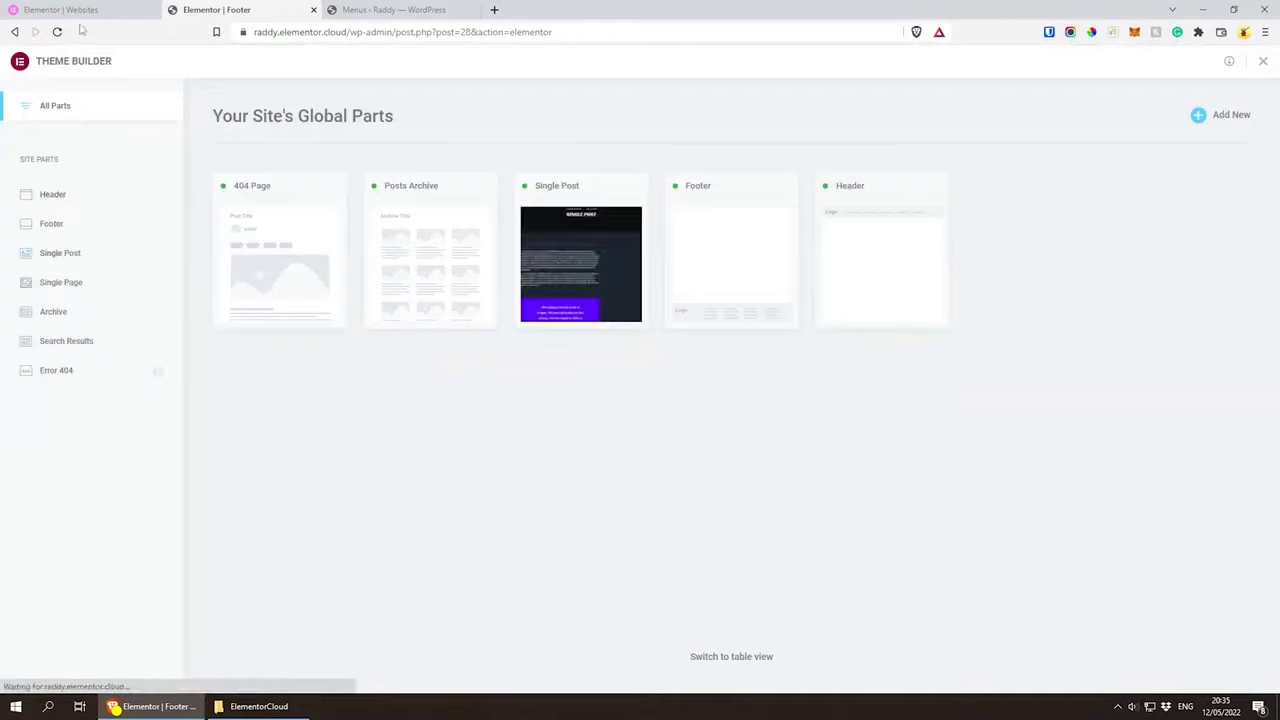
left_click(55, 194)
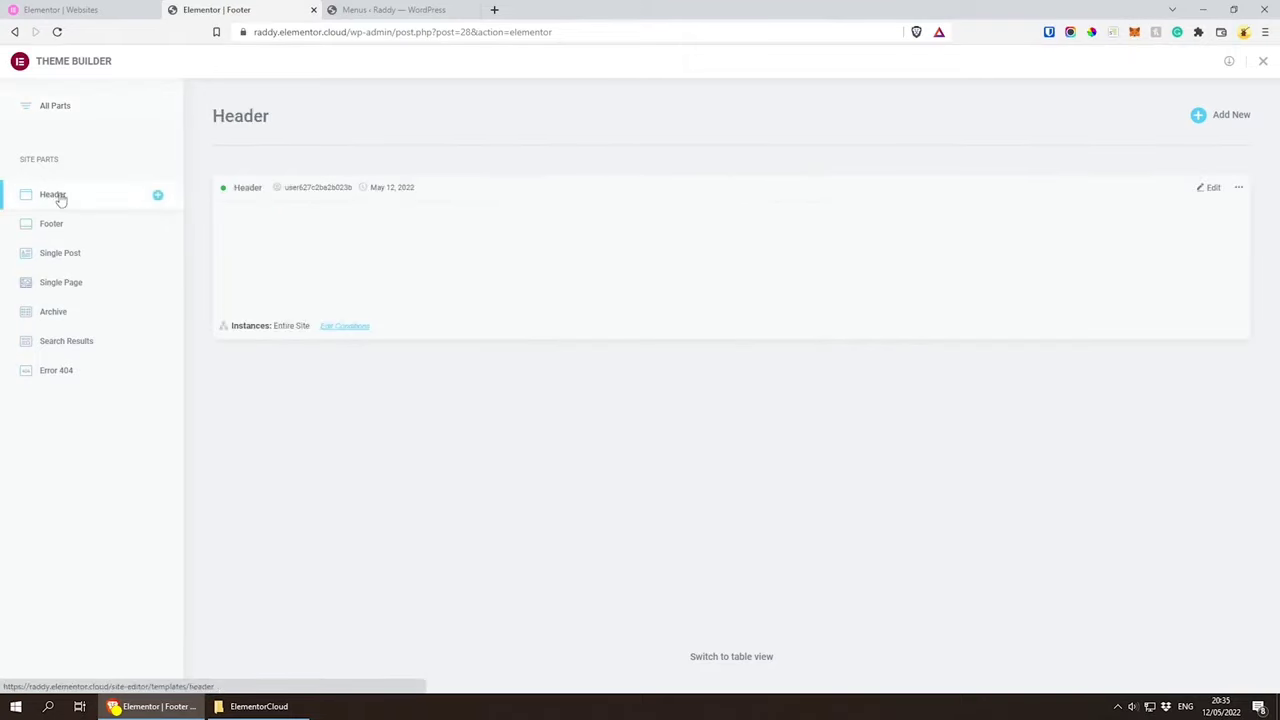
scroll(695, 264, "down", 1)
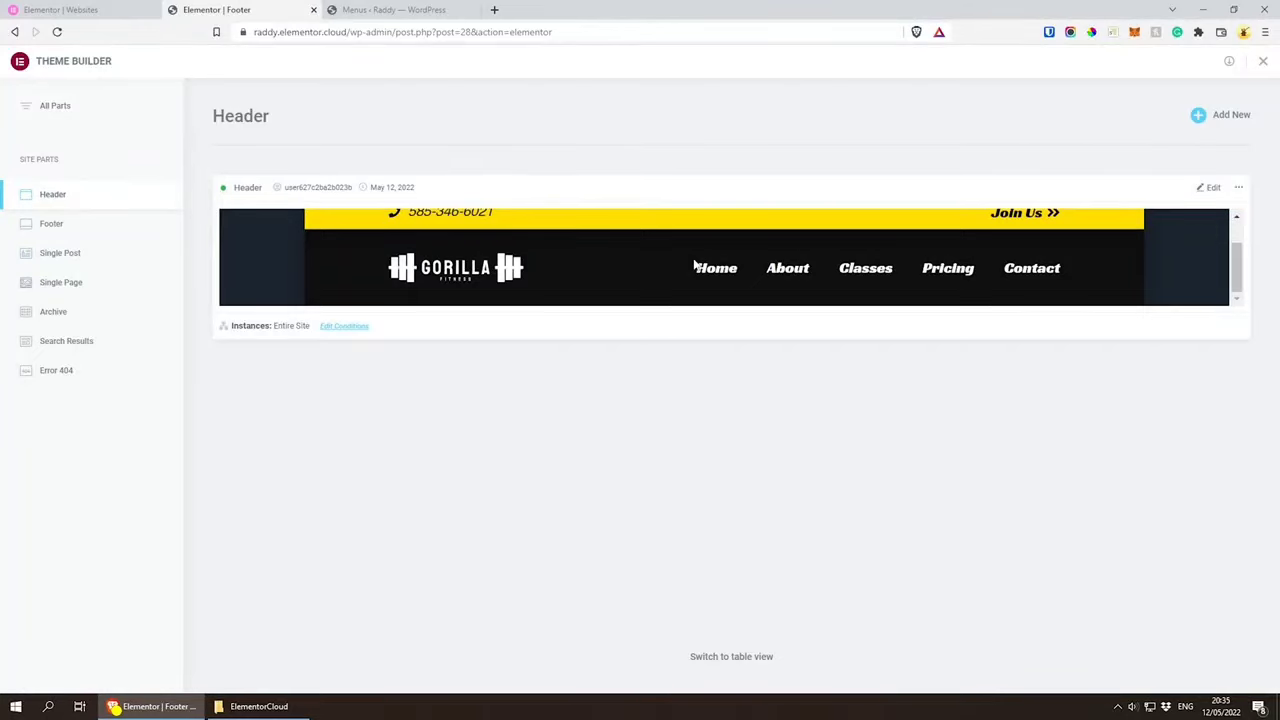
scroll(695, 264, "up", 1)
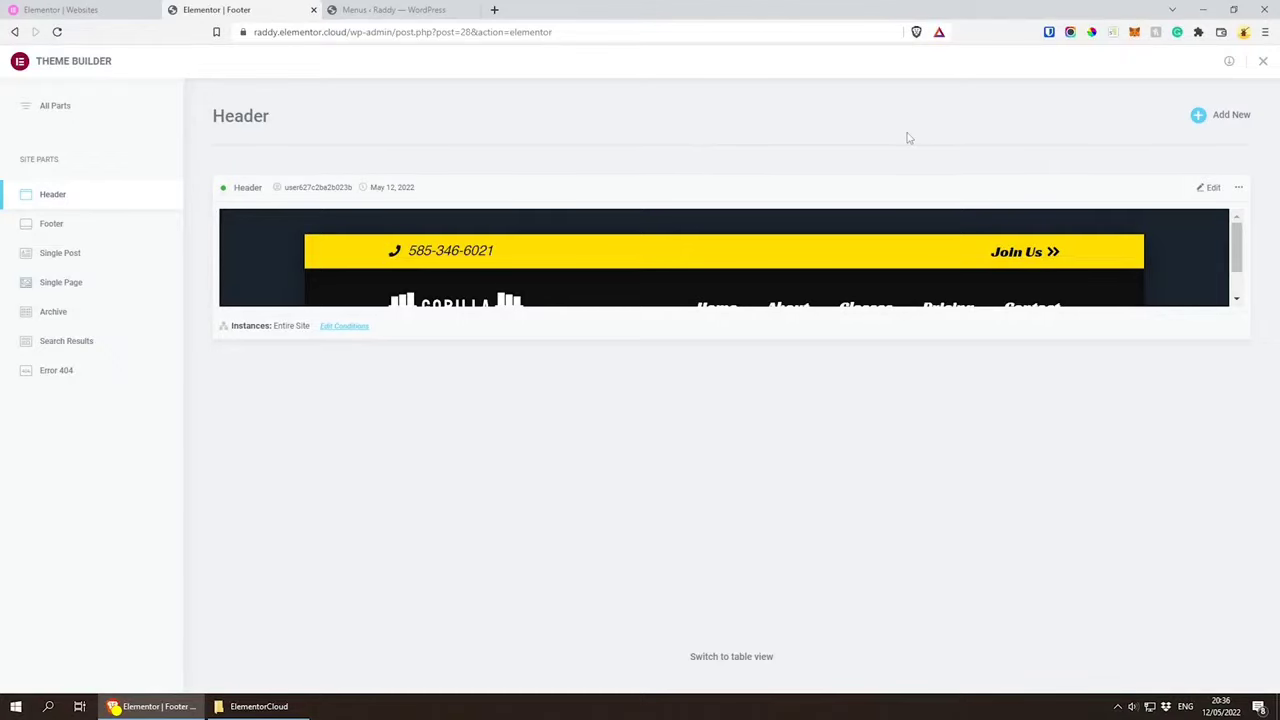
Step: Add a new header in the Theme Builder and preview the blue gradient Beyond header block from the library
left_click(1229, 118)
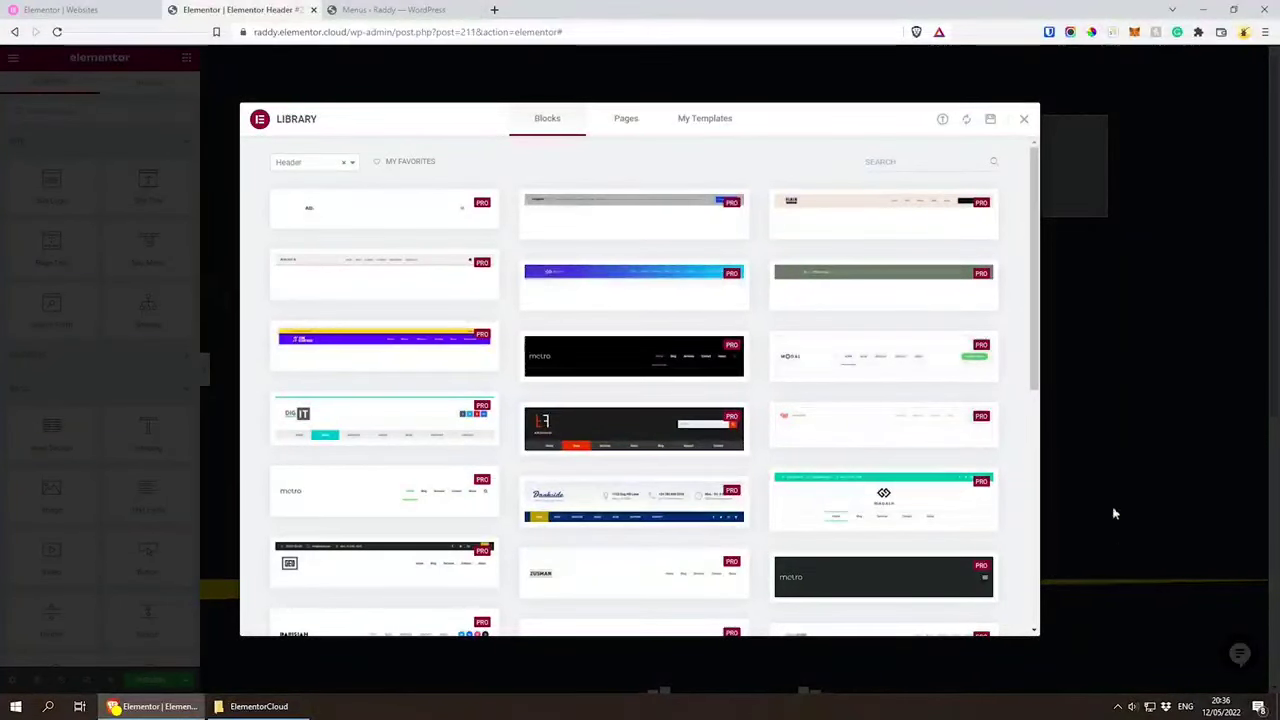
scroll(755, 485, "down", 1)
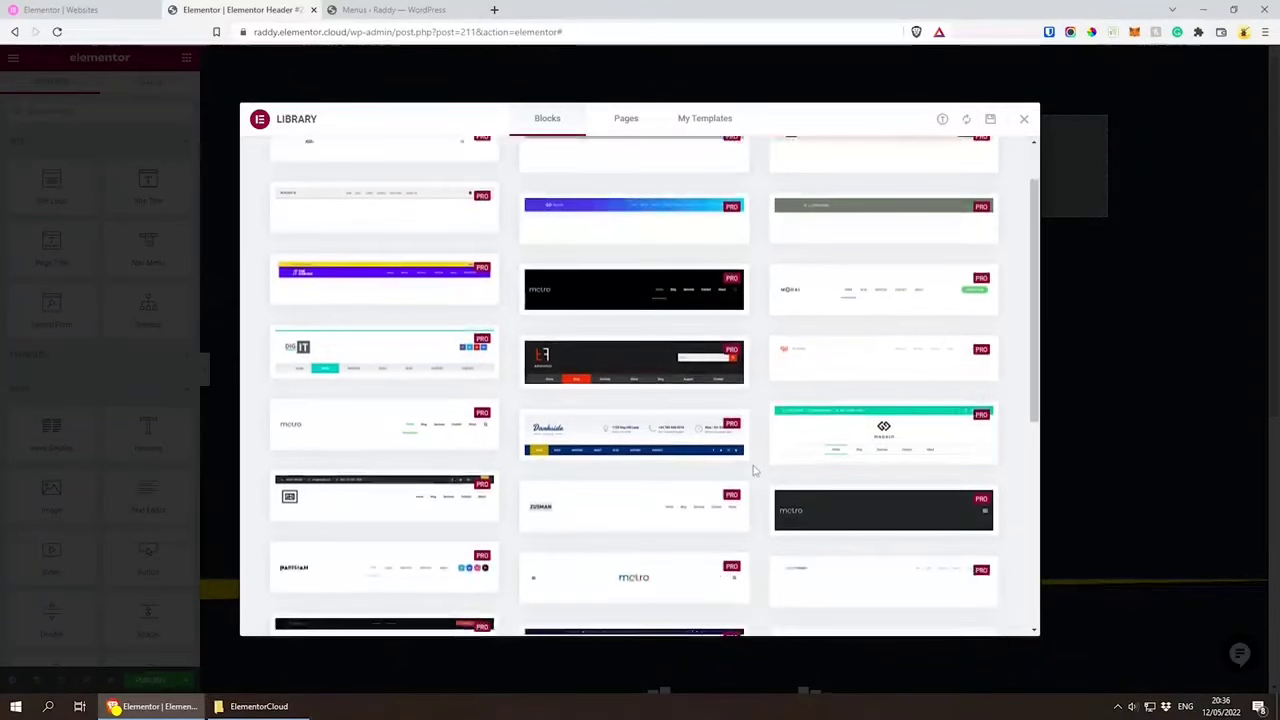
scroll(755, 472, "down", 1)
scroll(755, 470, "down", 2)
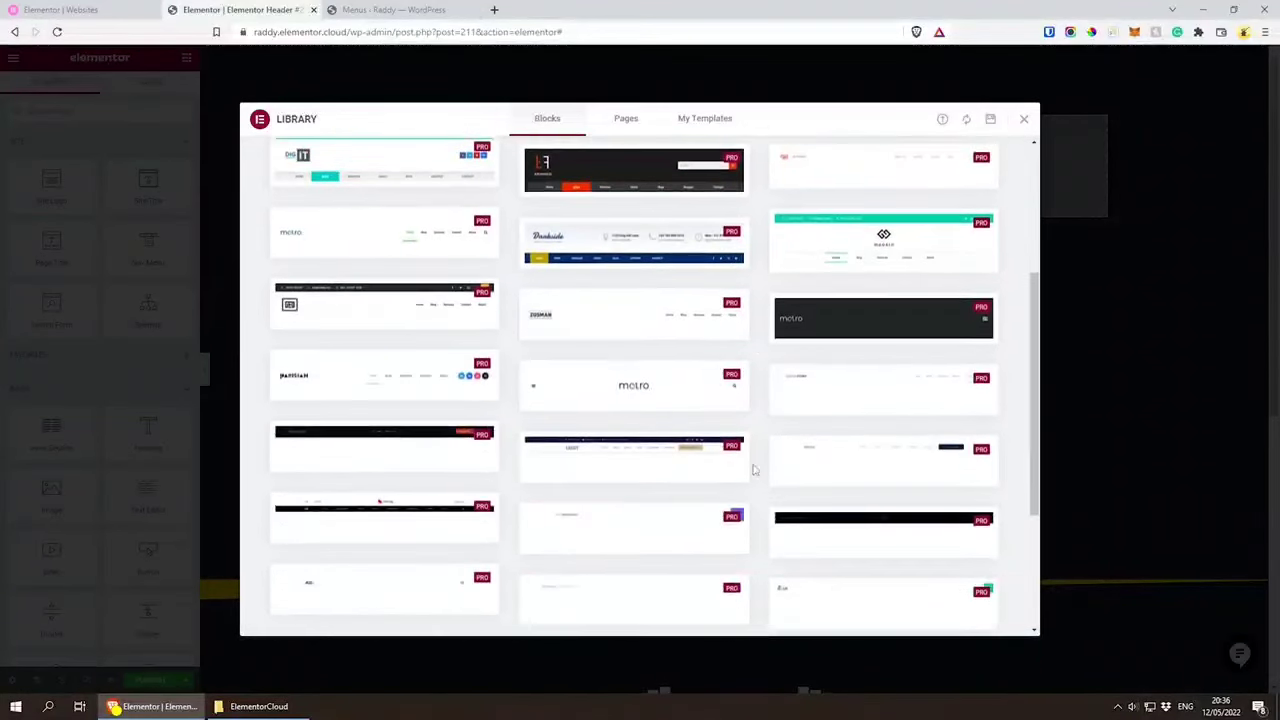
scroll(754, 466, "up", 4)
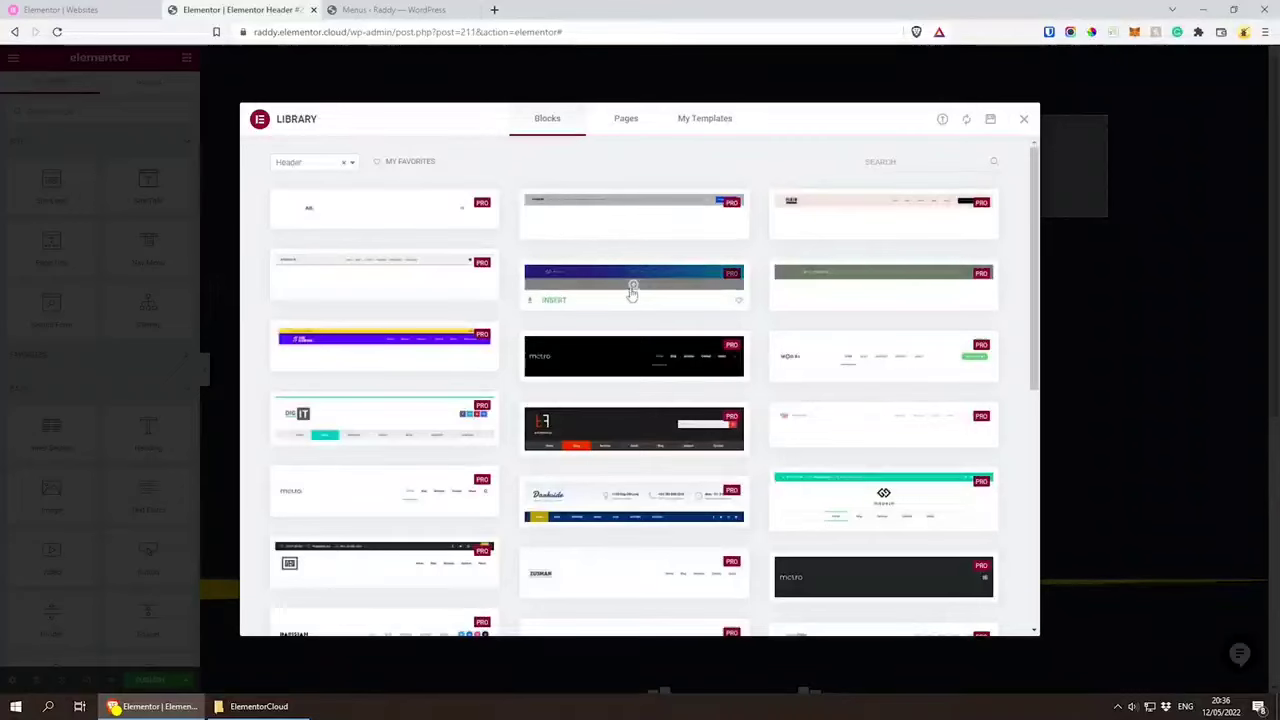
left_click(632, 286)
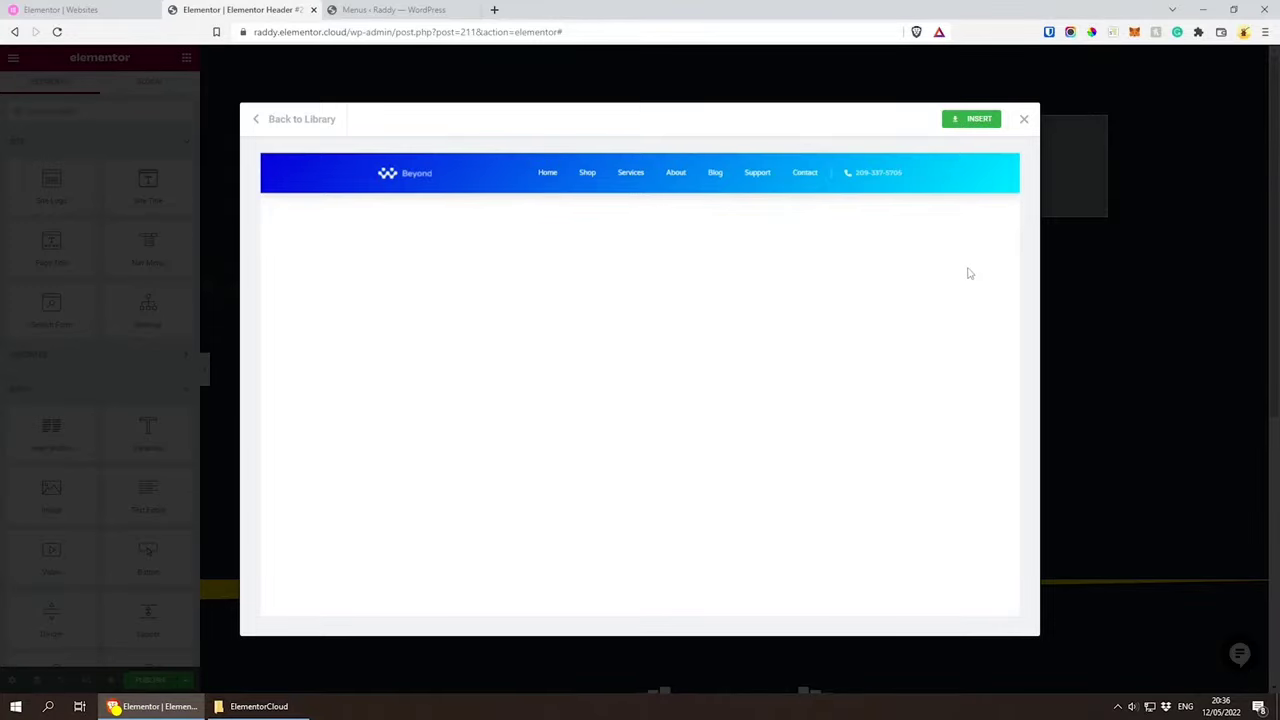
Step: Leave the Beyond preview and preview the GEO header block with the dark contact bar instead
left_click(280, 119)
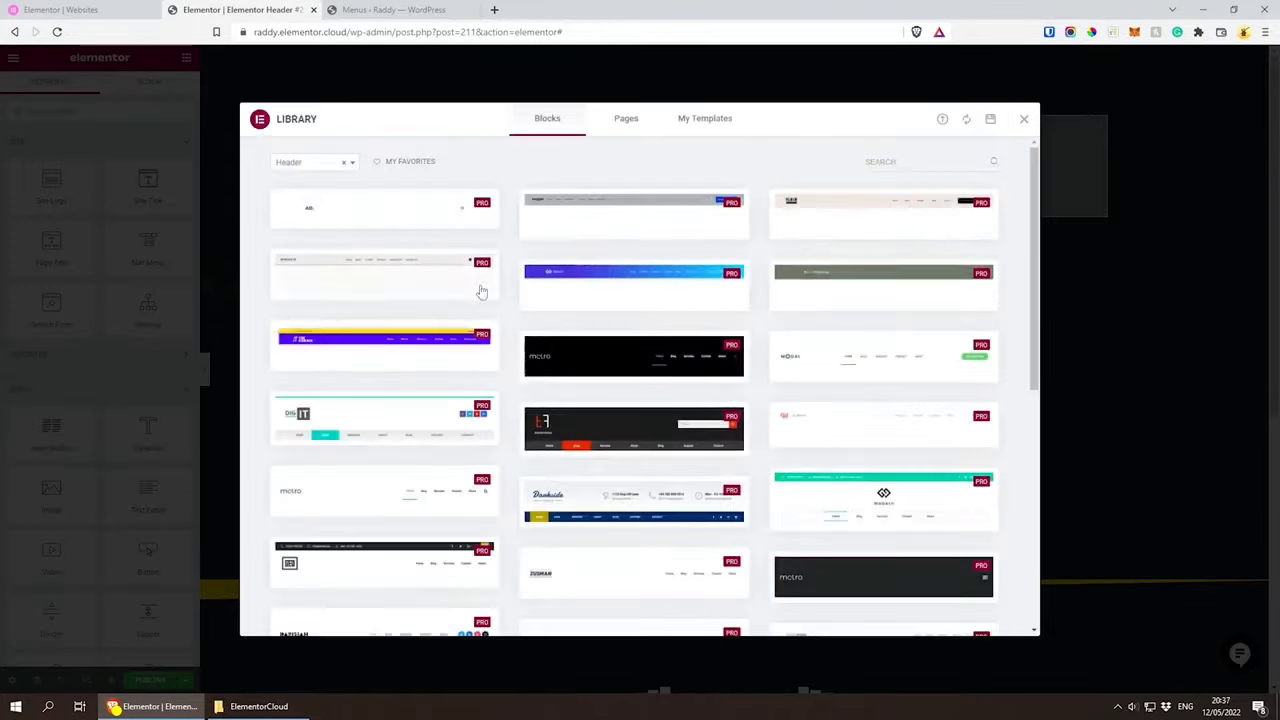
scroll(760, 385, "down", 1)
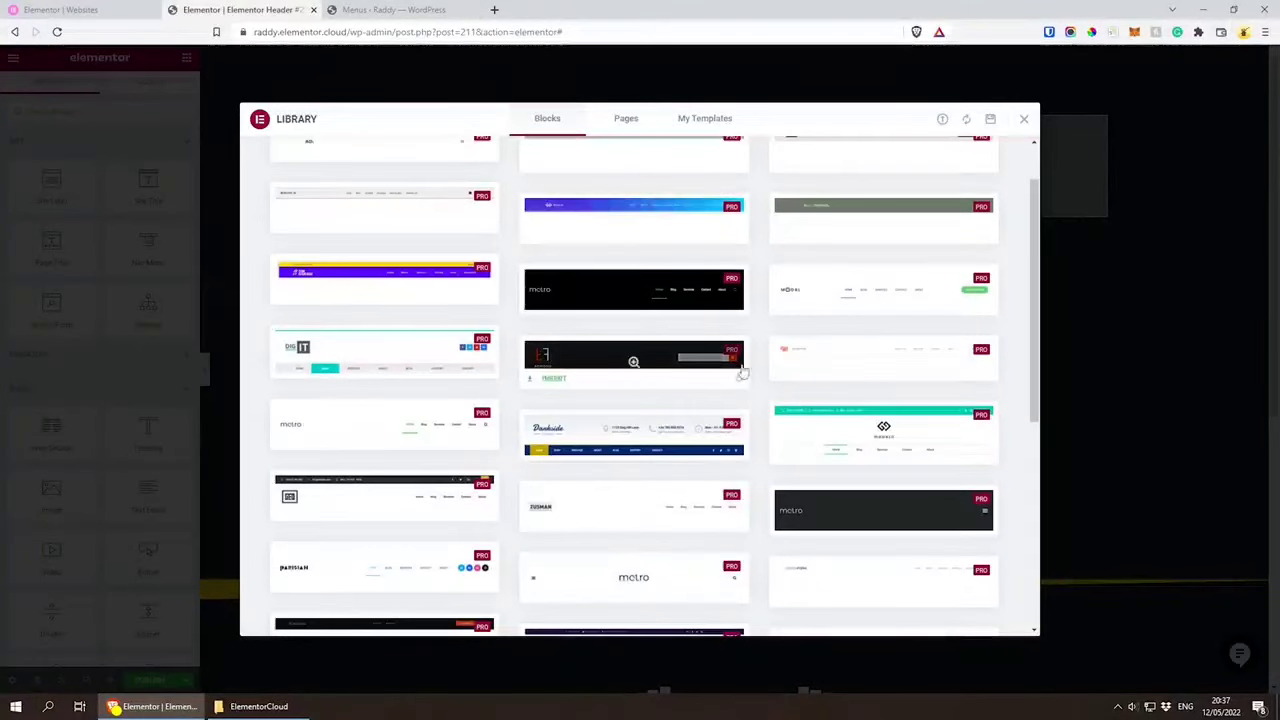
scroll(740, 367, "down", 1)
scroll(740, 367, "down", 2)
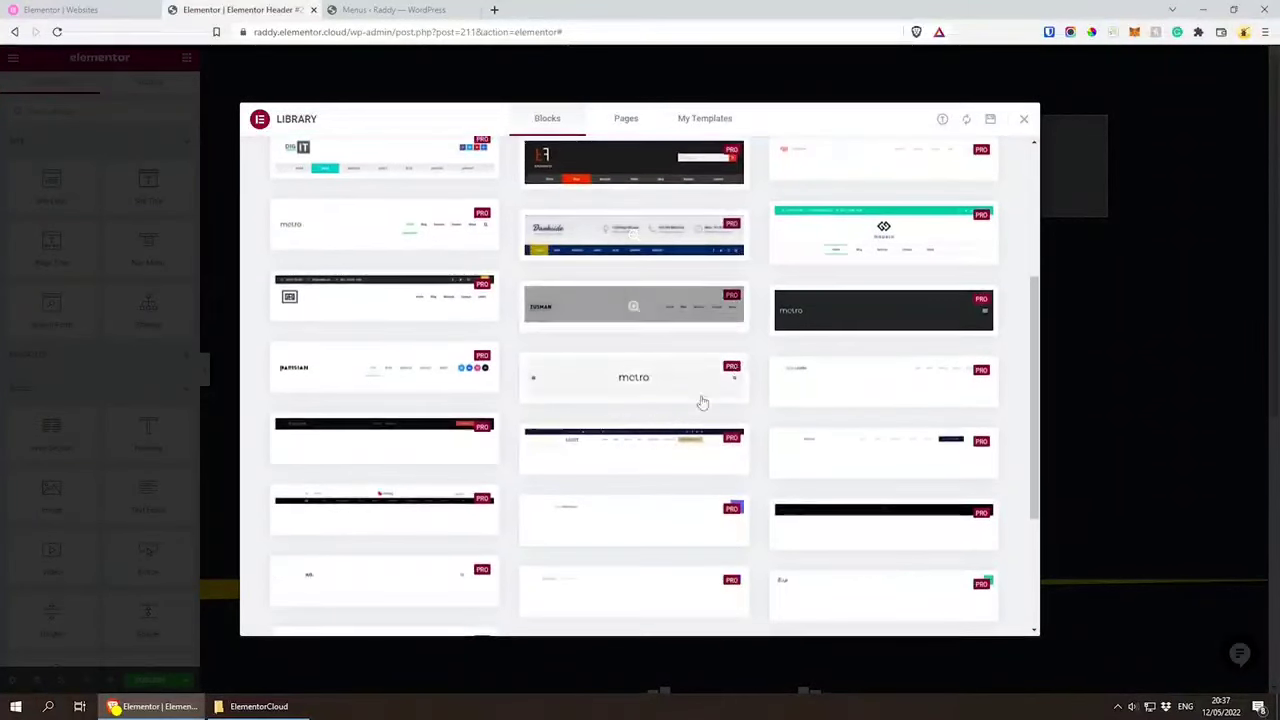
left_click(386, 292)
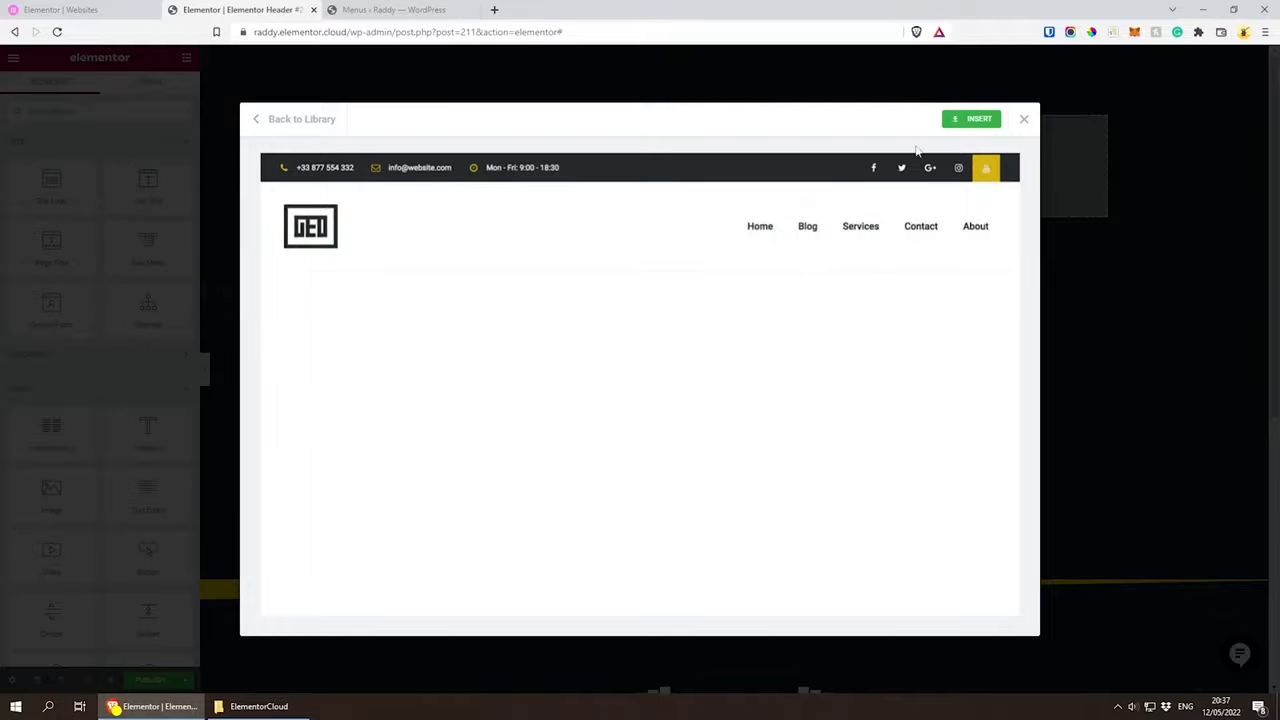
Step: Leave the GEO header preview, filter the library blocks to Footer and preview the dark blue mountain footer
left_click(1028, 120)
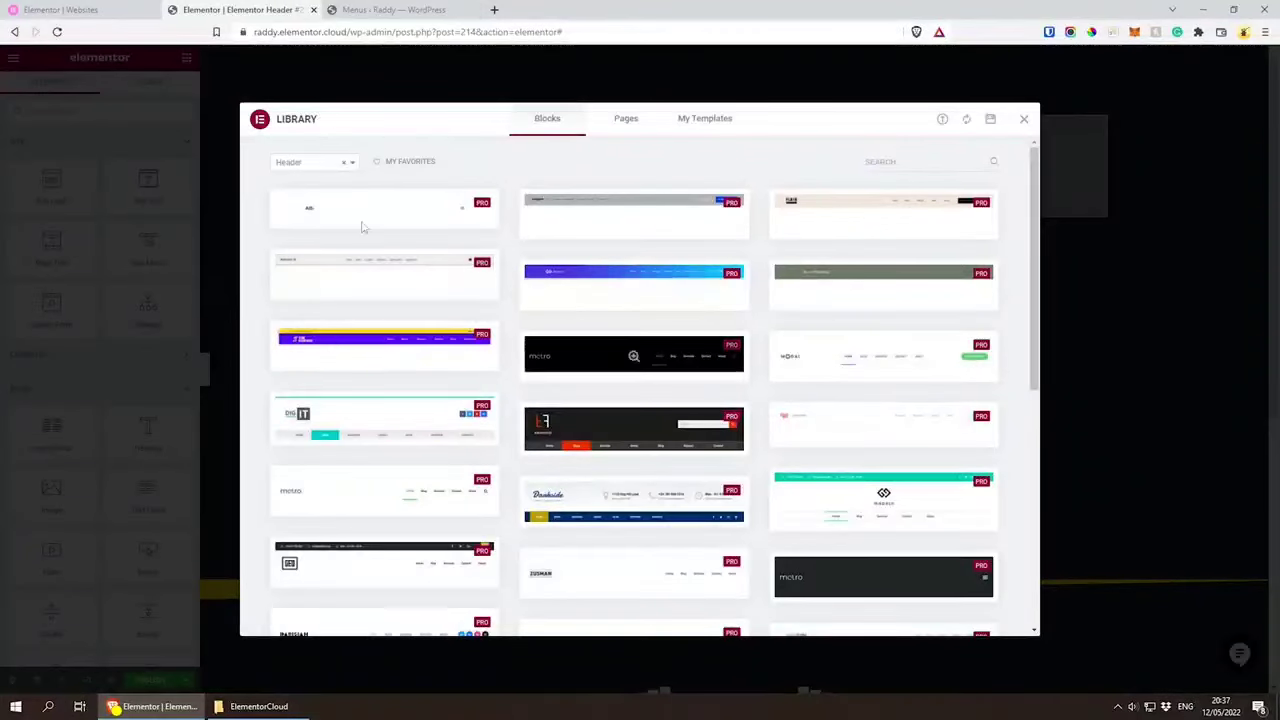
left_click(322, 166)
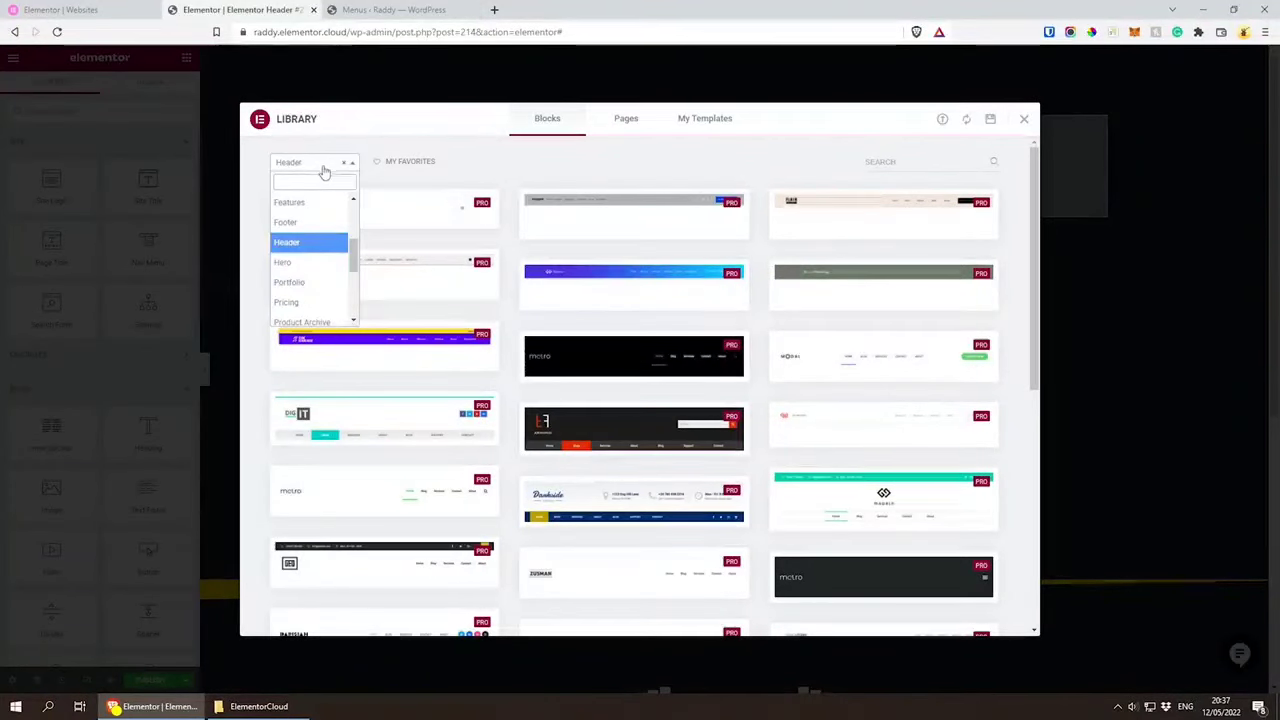
left_click(304, 223)
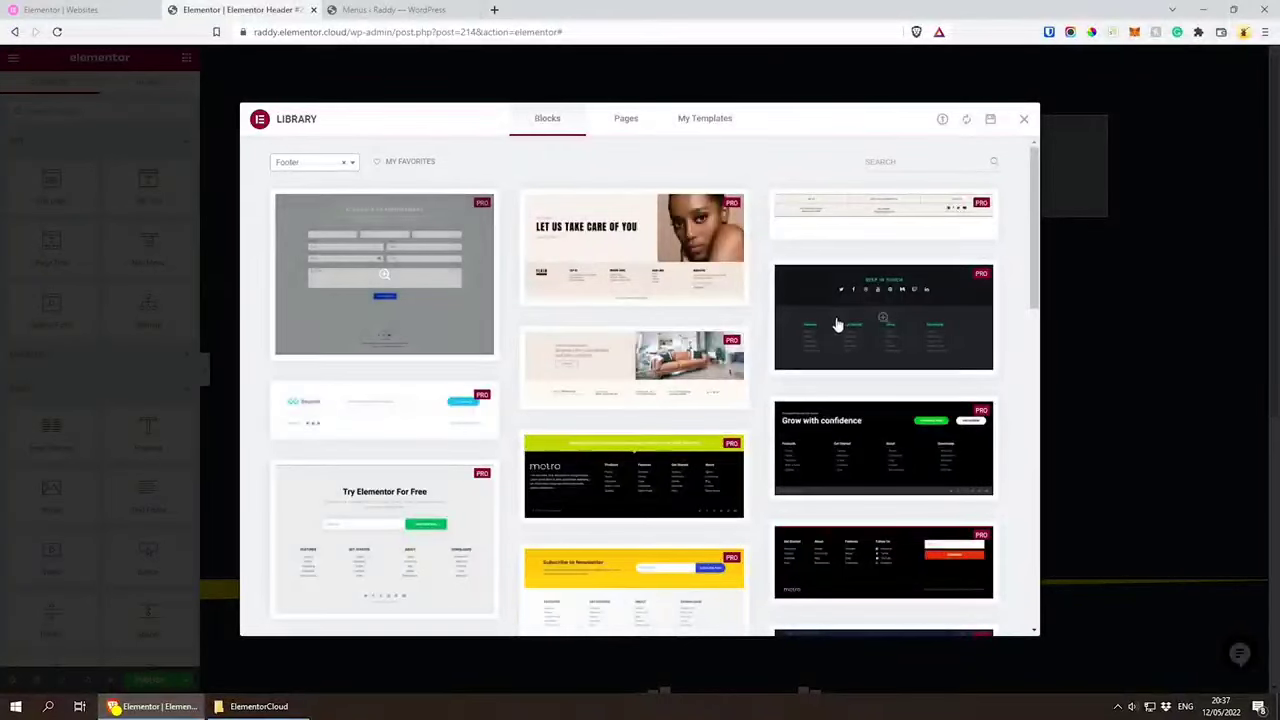
scroll(771, 385, "down", 5)
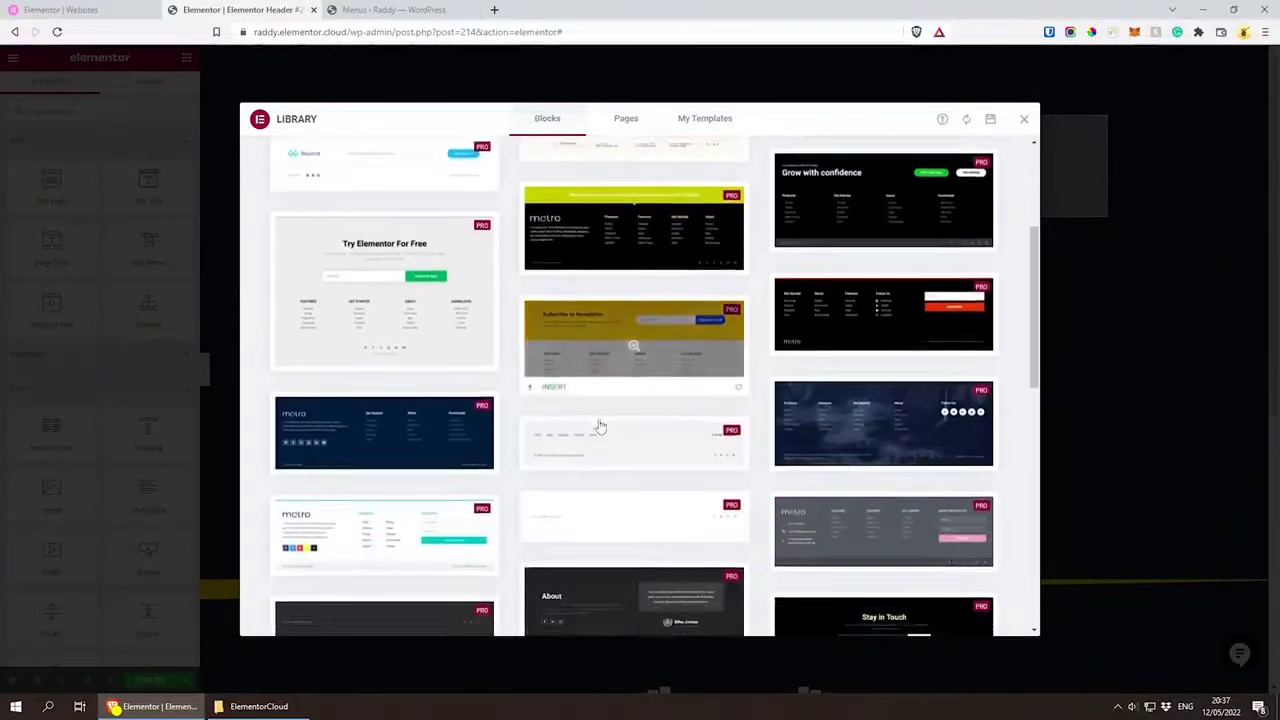
left_click(884, 409)
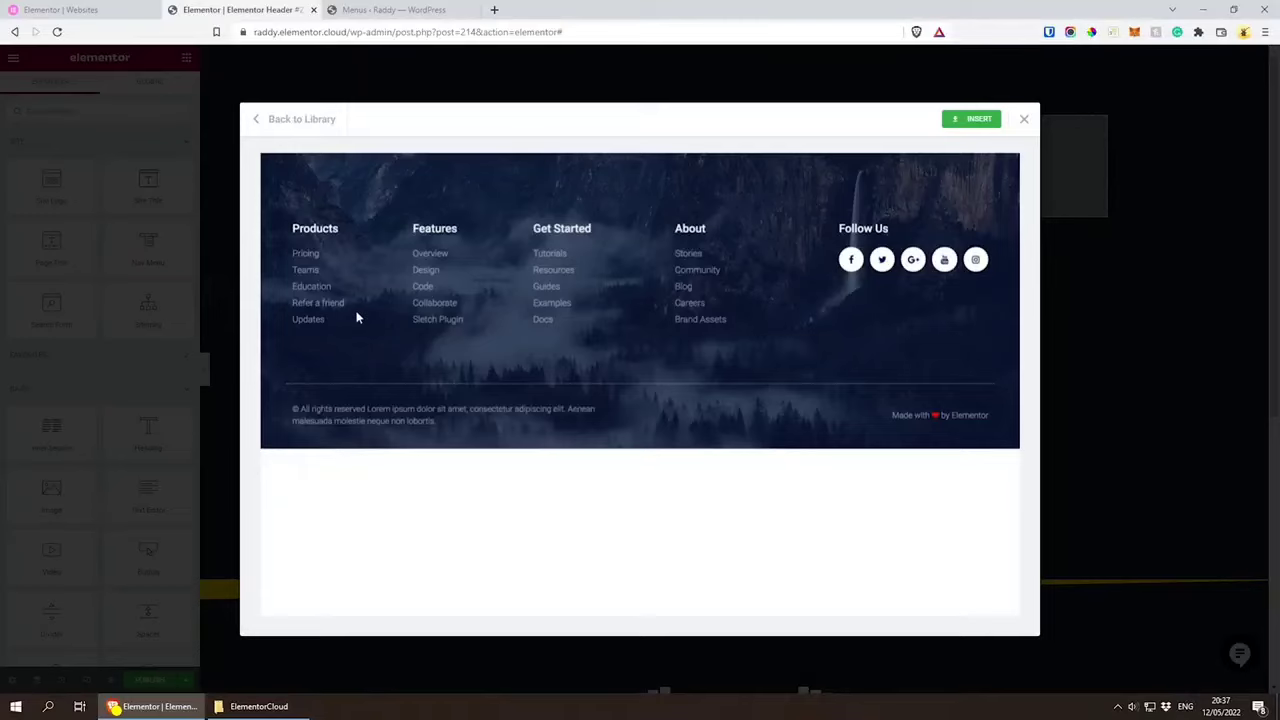
Step: Leave the footer preview, filter the library blocks to Pricing and browse the pricing designs
left_click(300, 119)
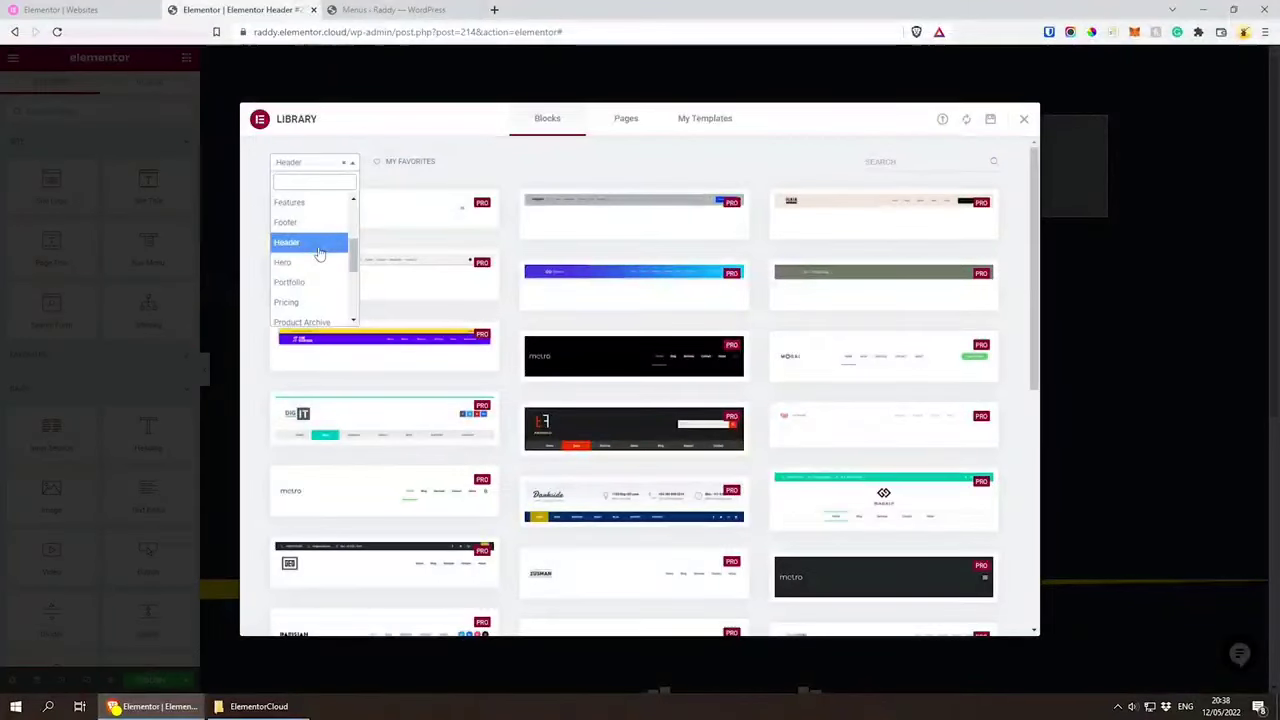
left_click(306, 300)
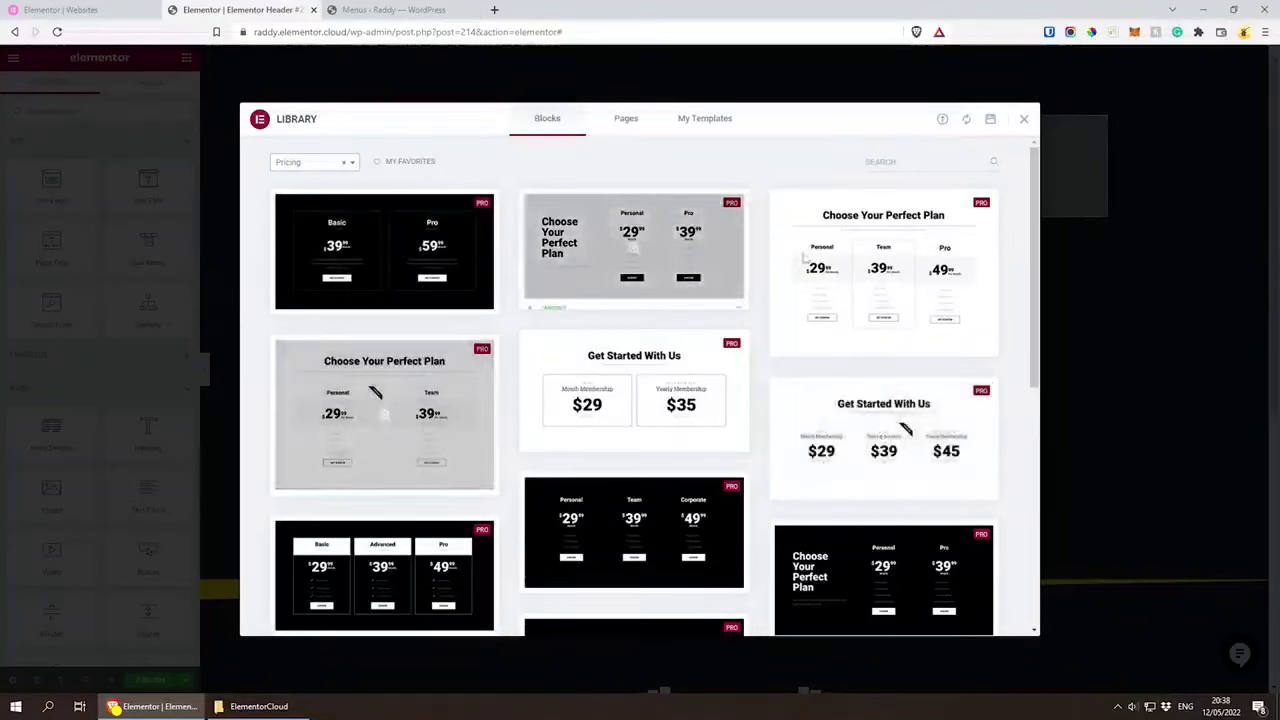
scroll(478, 443, "down", 6)
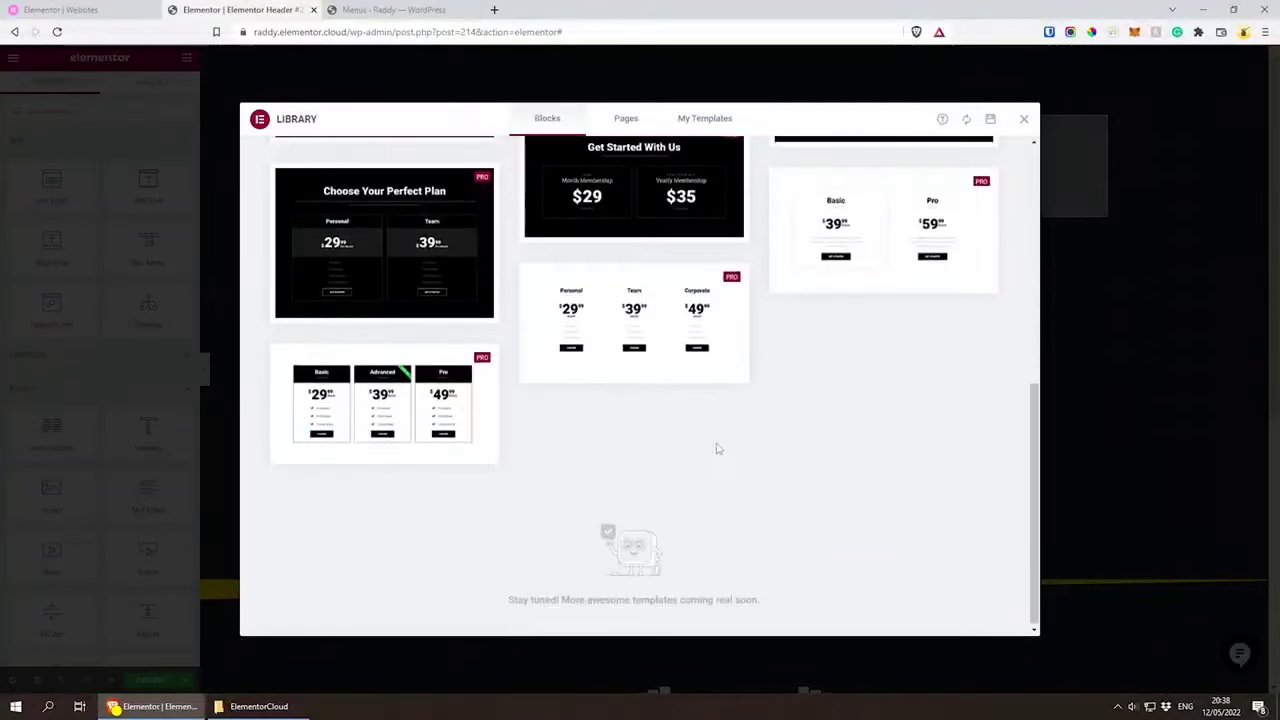
scroll(700, 560, "up", 6)
Step: Filter the library blocks to Services, browse the service designs and close the library without inserting a block
left_click(323, 168)
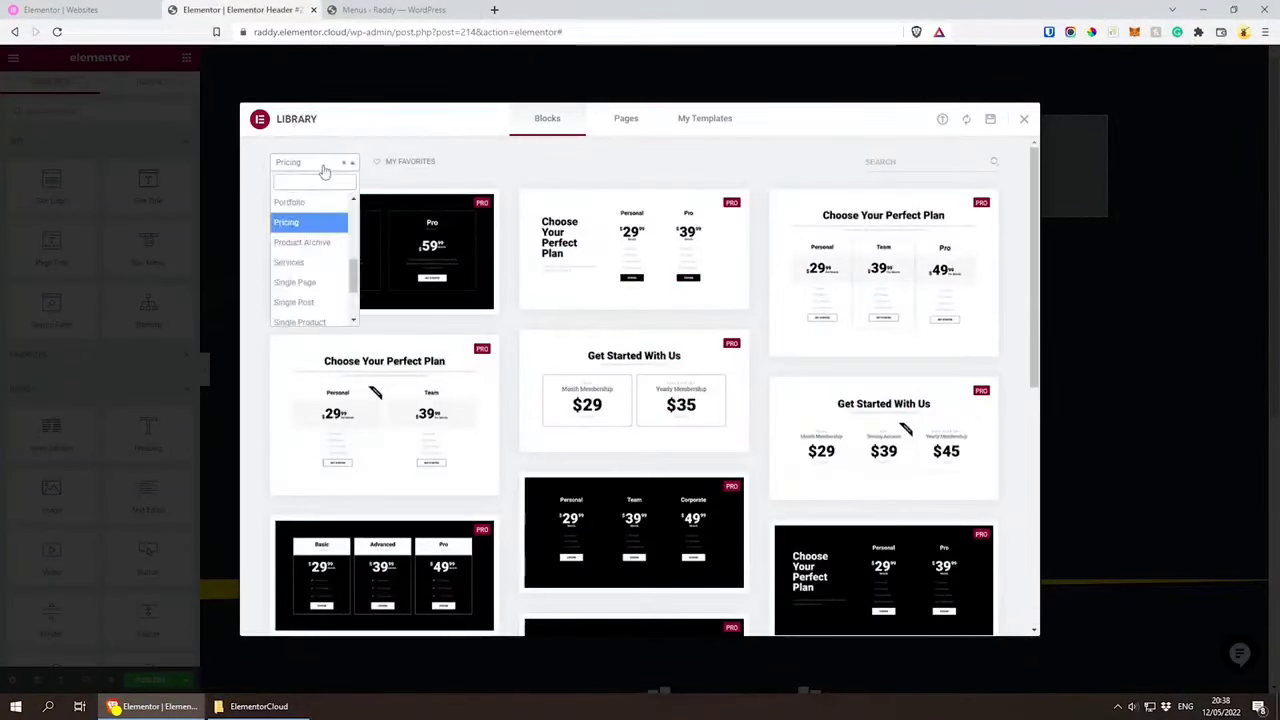
left_click(308, 265)
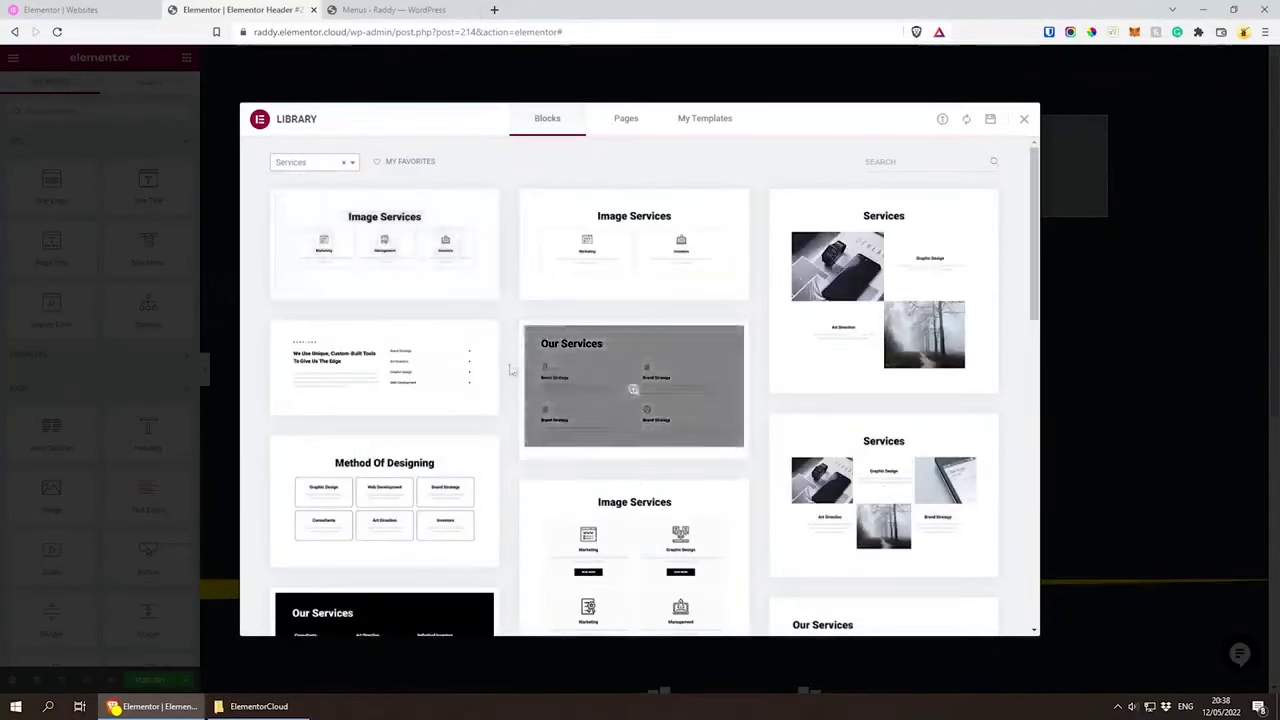
scroll(634, 389, "down", 2)
scroll(567, 571, "up", 2)
scroll(600, 406, "down", 3)
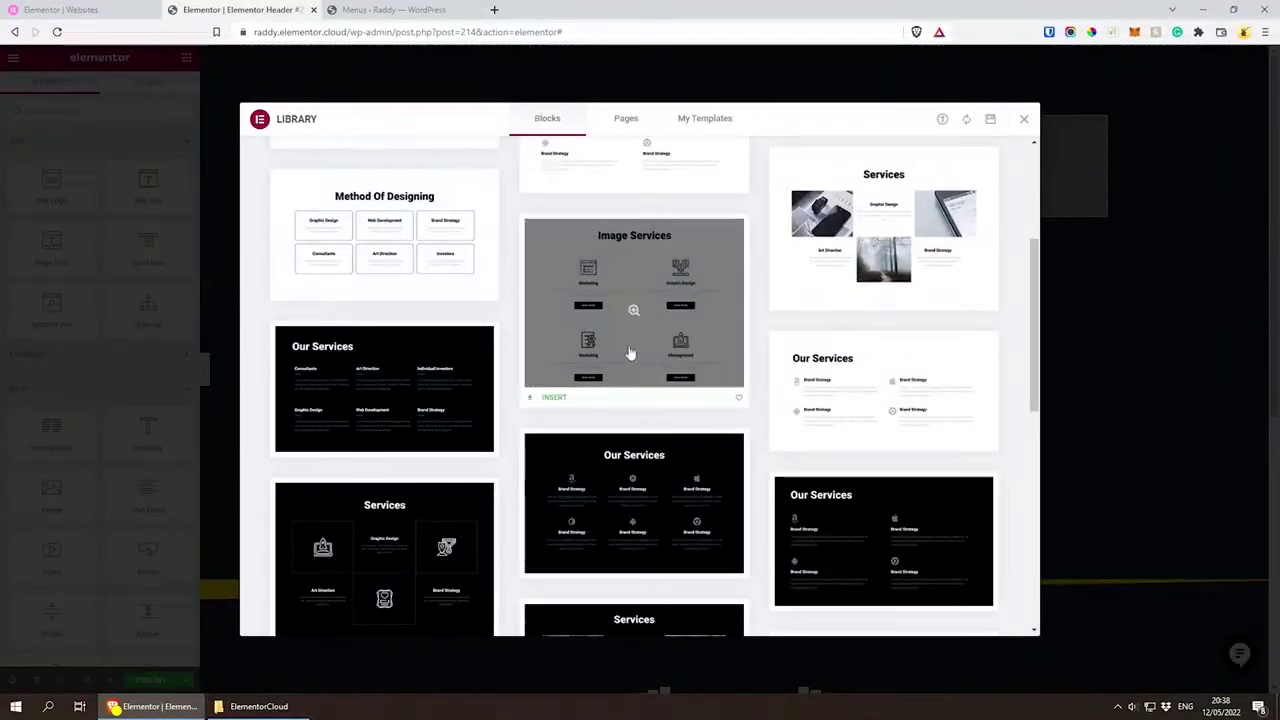
scroll(629, 354, "down", 4)
scroll(629, 360, "down", 2)
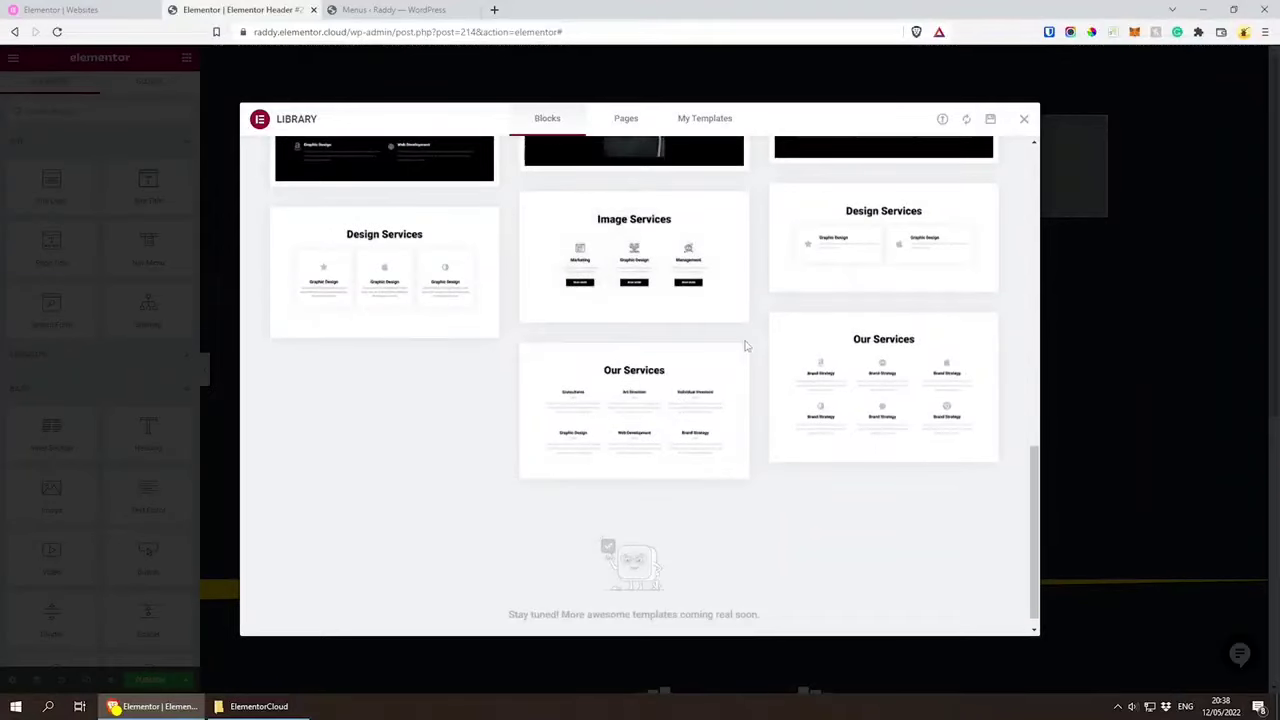
left_click(1024, 121)
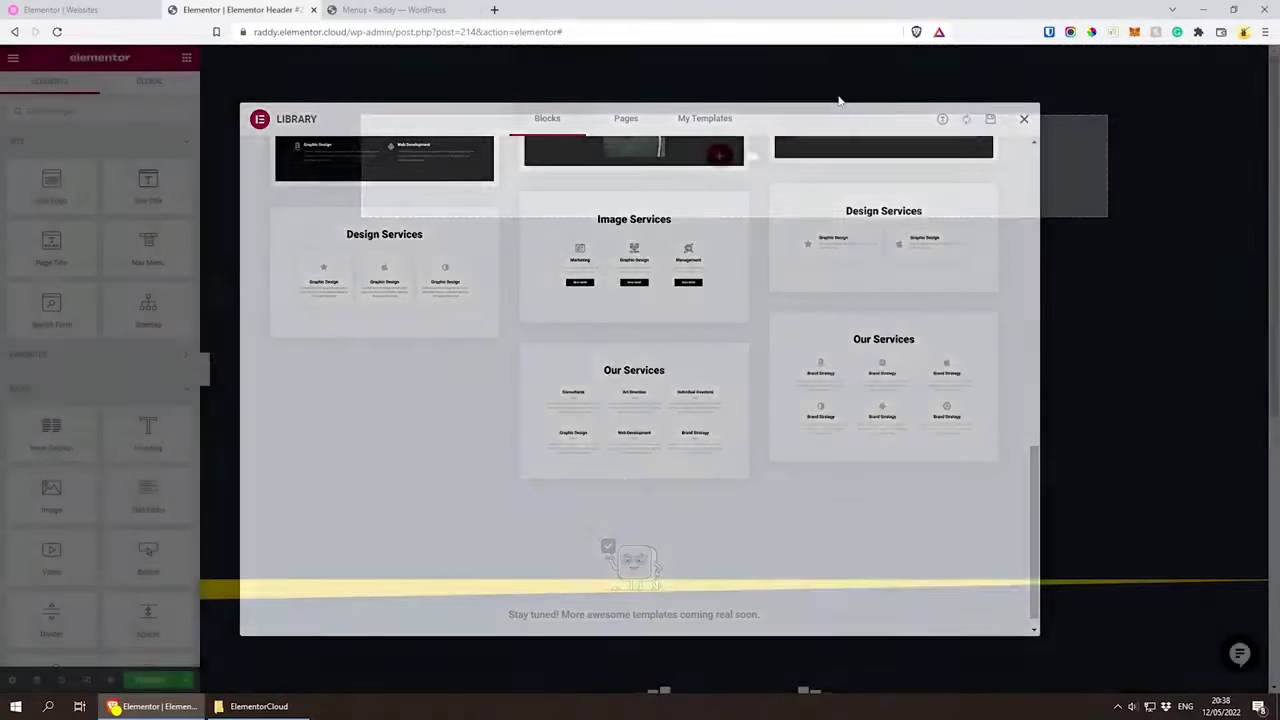
Step: Open the site's live home page in place of the header editor and review its sections from the hero downwards
left_click_drag(346, 32, 871, 26)
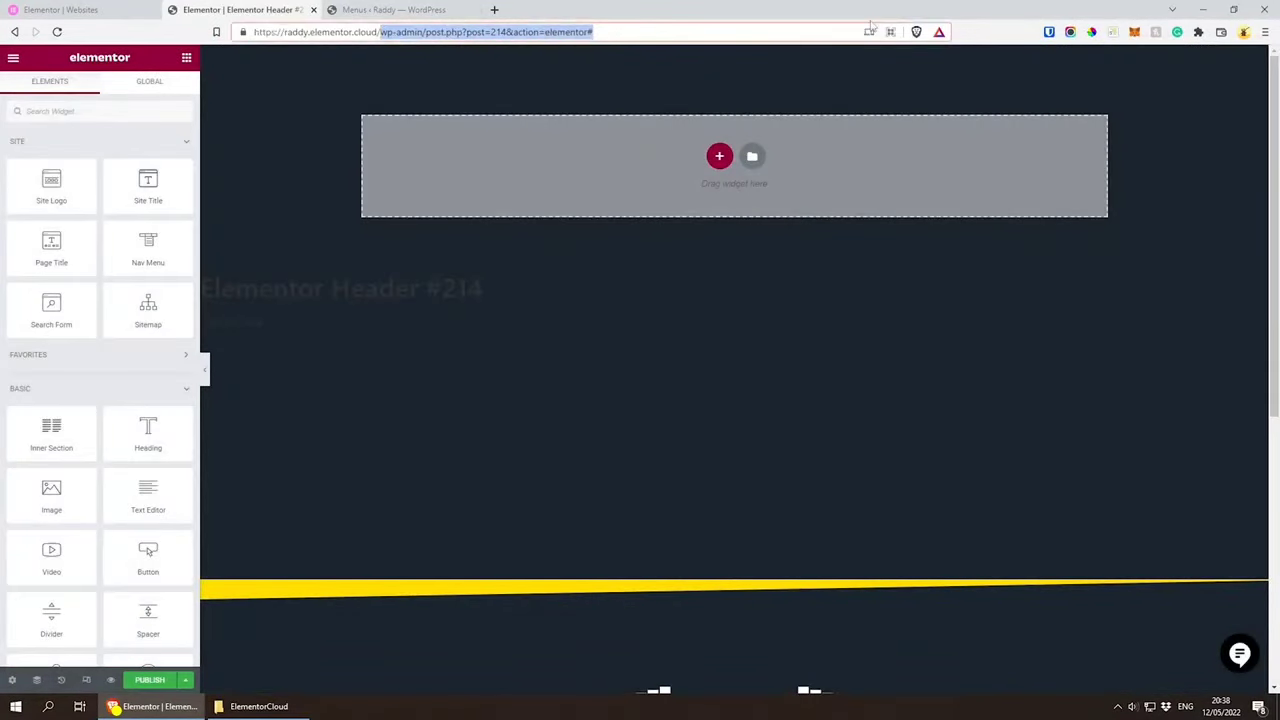
key("BackSpace")
key("Return")
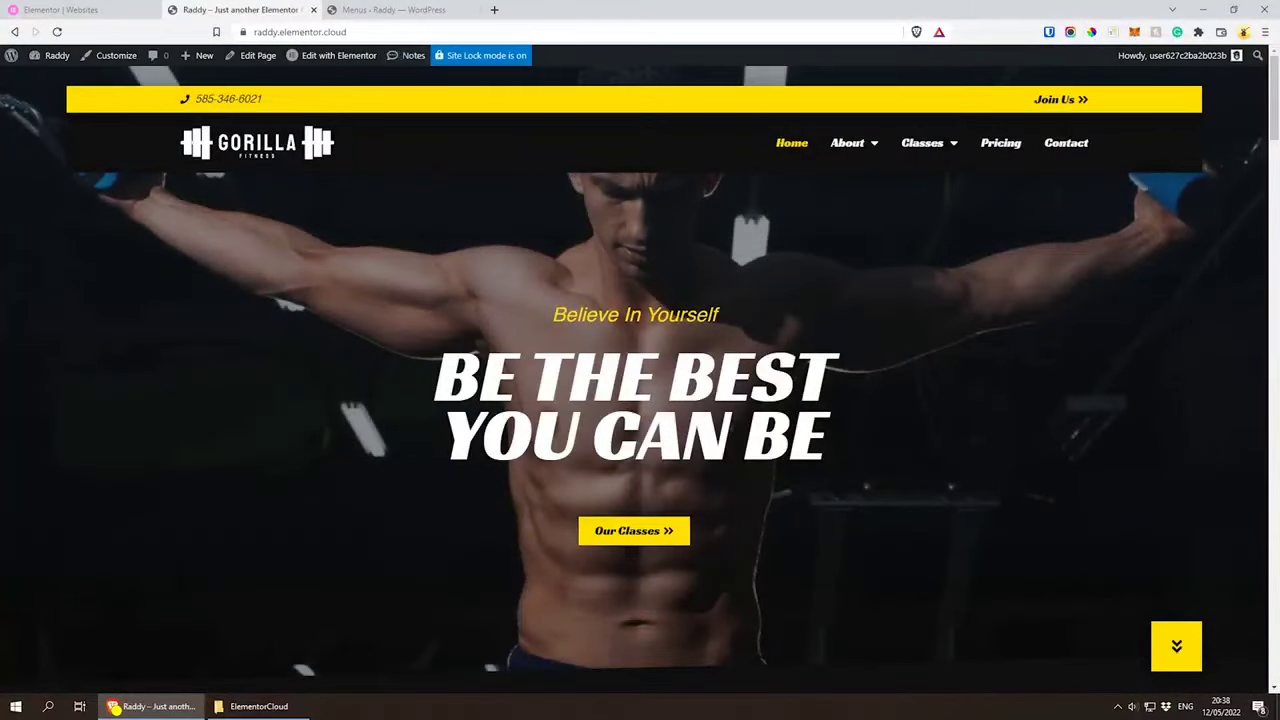
scroll(782, 353, "down", 3)
scroll(872, 341, "down", 2)
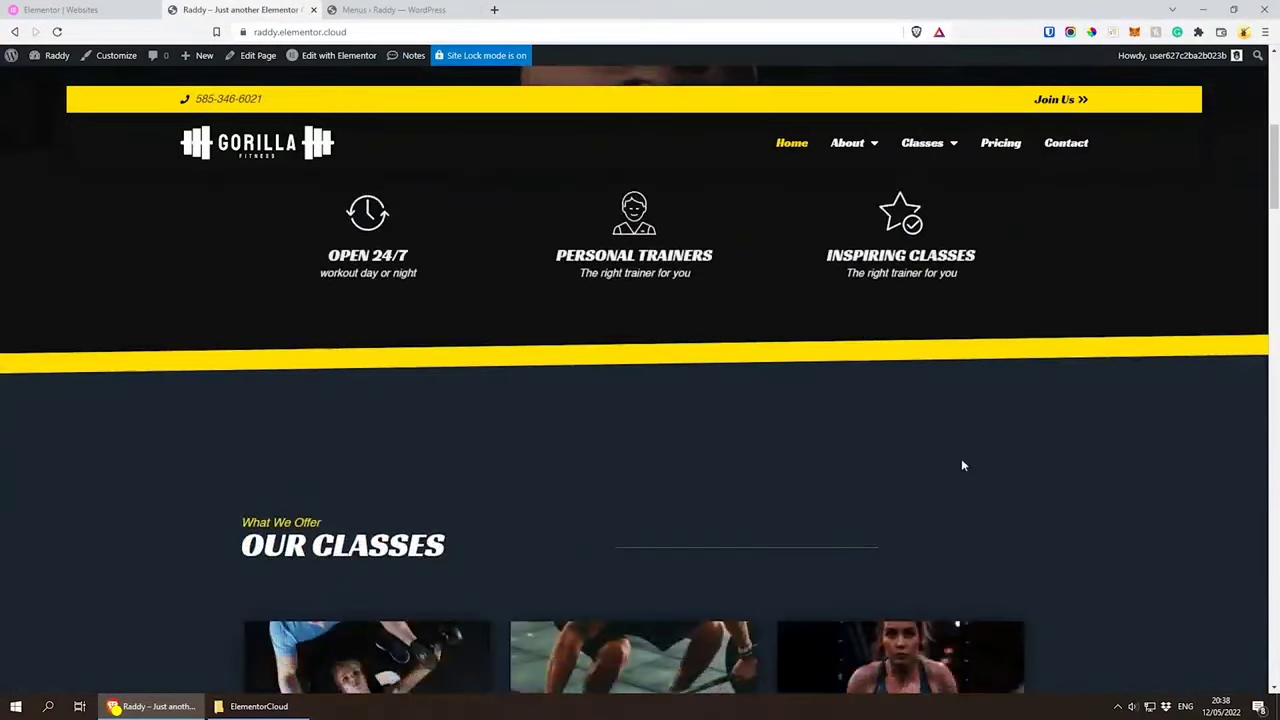
scroll(963, 465, "down", 10)
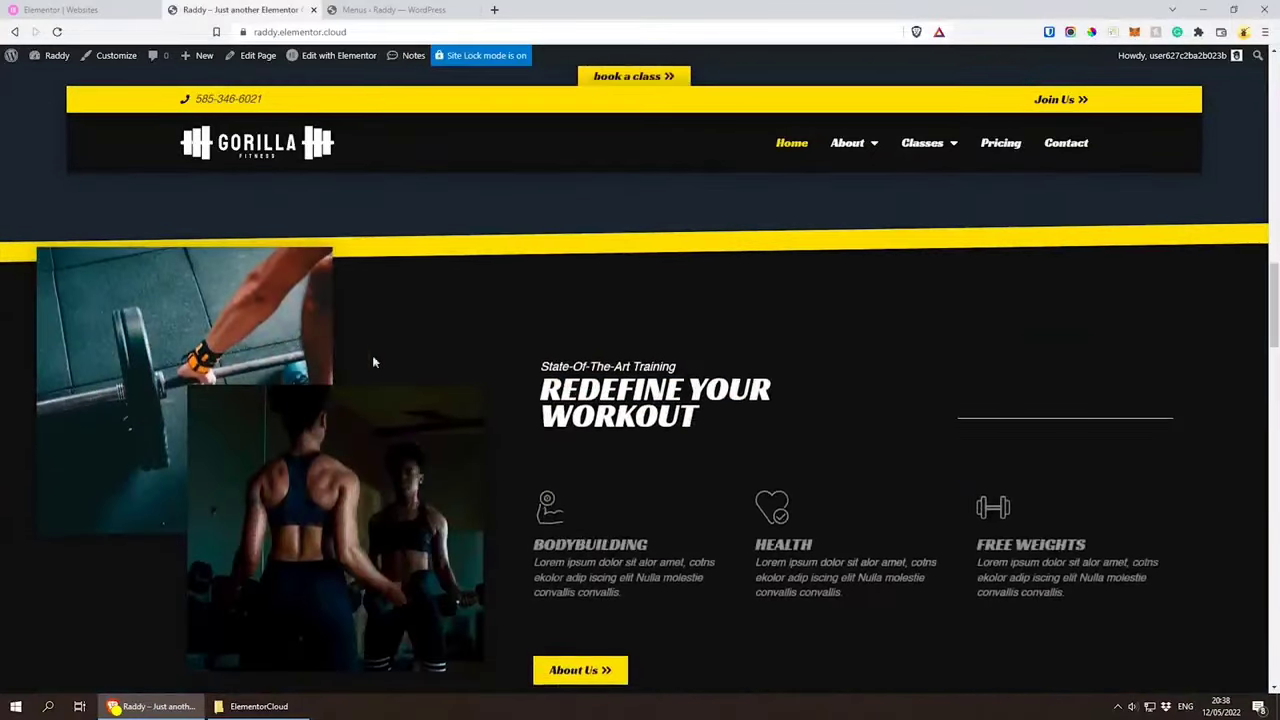
scroll(580, 400, "down", 5)
scroll(580, 400, "up", 15)
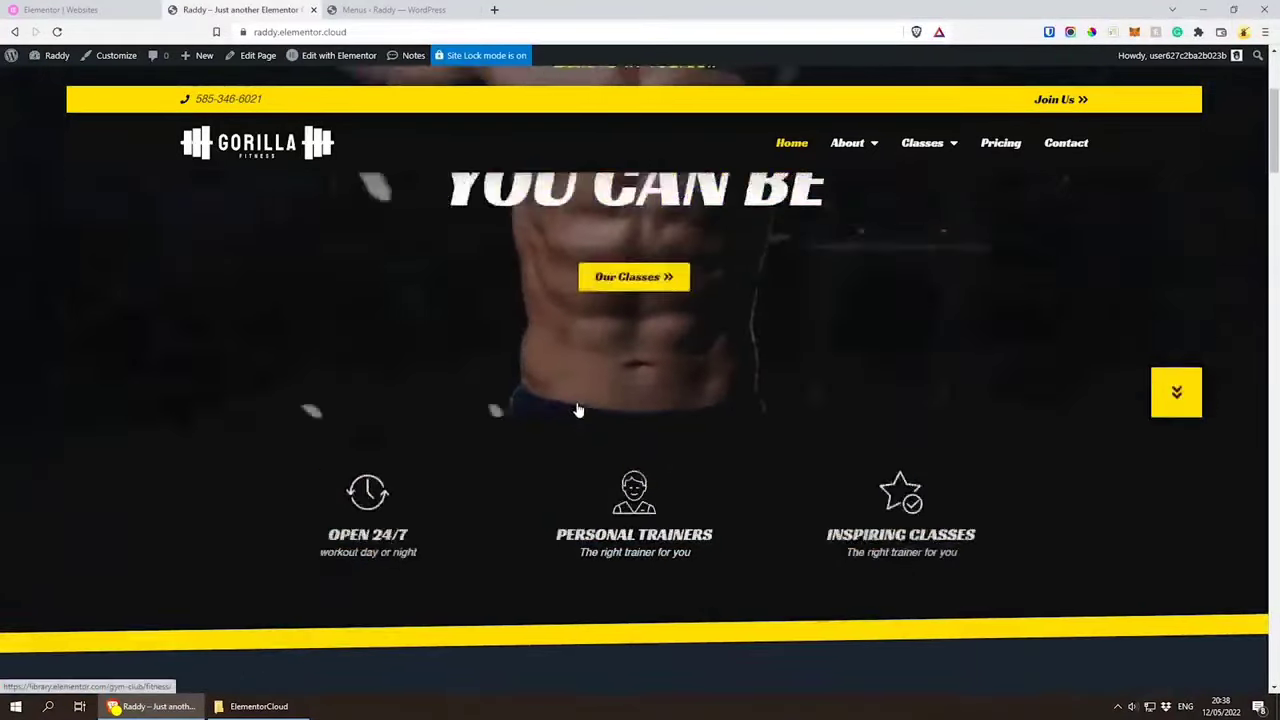
scroll(578, 410, "up", 3)
mouse_move(307, 59)
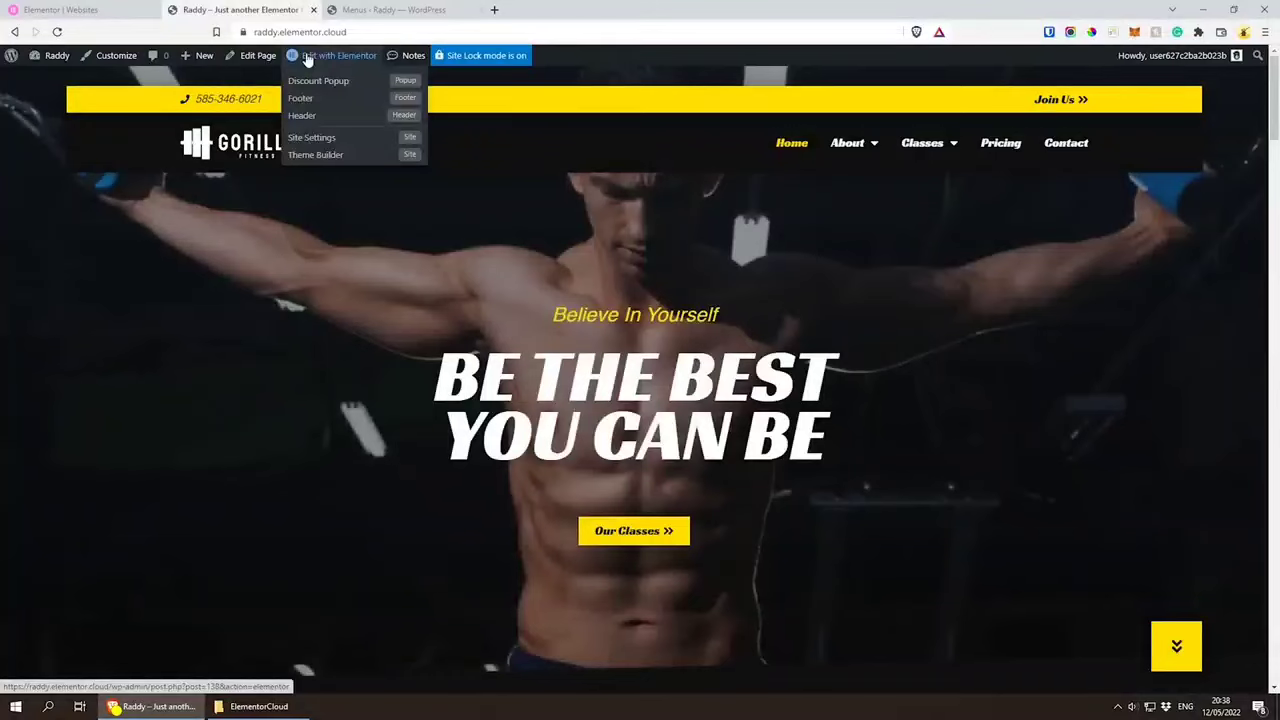
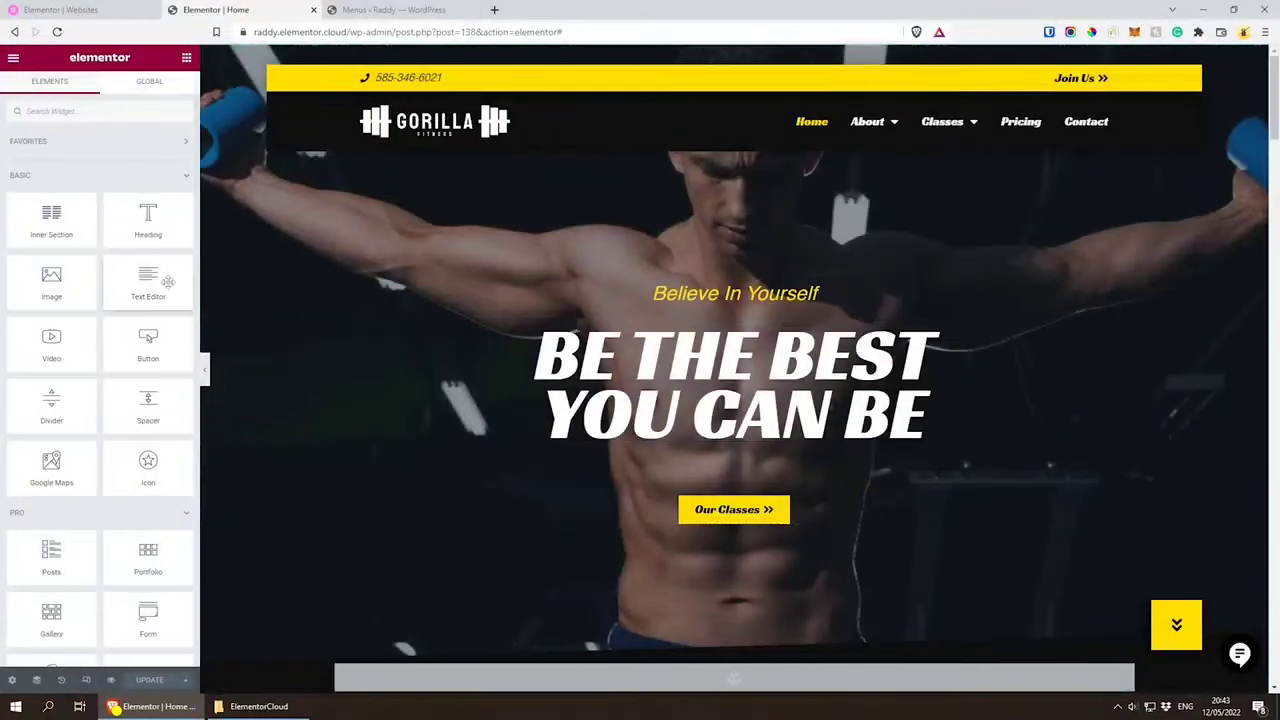
Step: Insert a centred text widget between the hero heading and button reading "Defy your limits and pursue your fitness goals with a complimentary all-access gym pass!"
left_click_drag(148, 280, 748, 440)
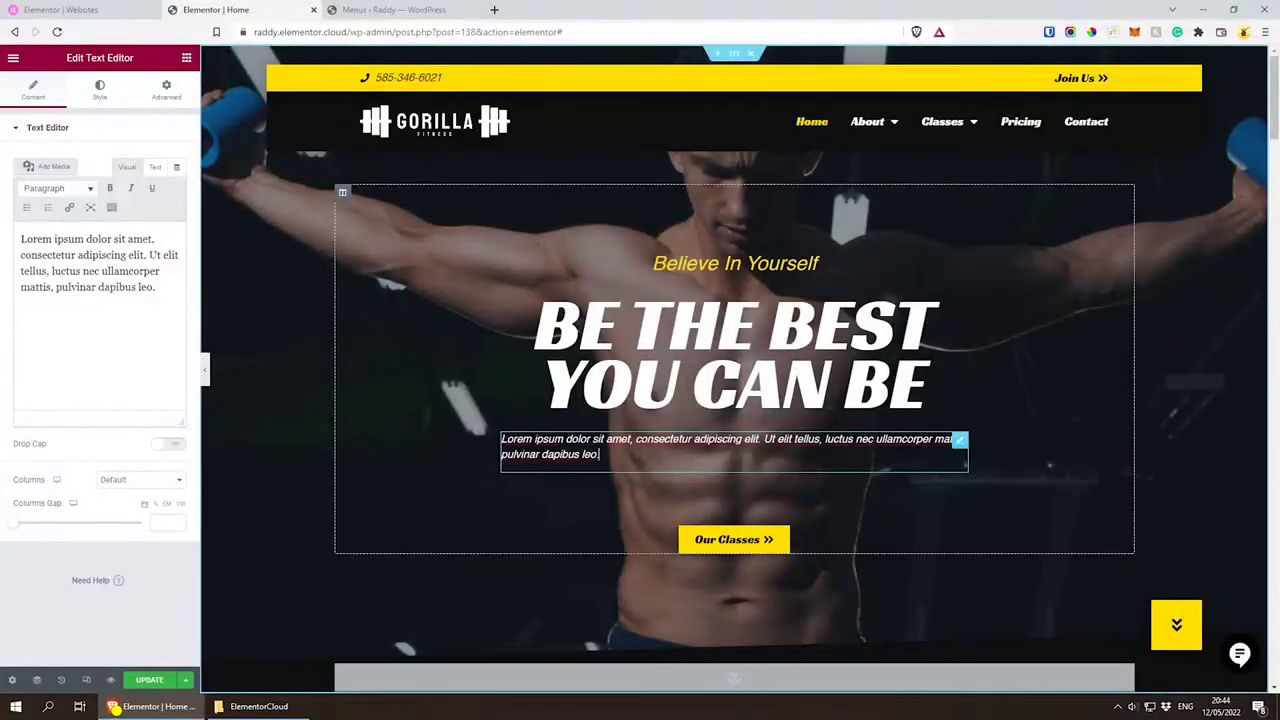
left_click_drag(599, 456, 493, 443)
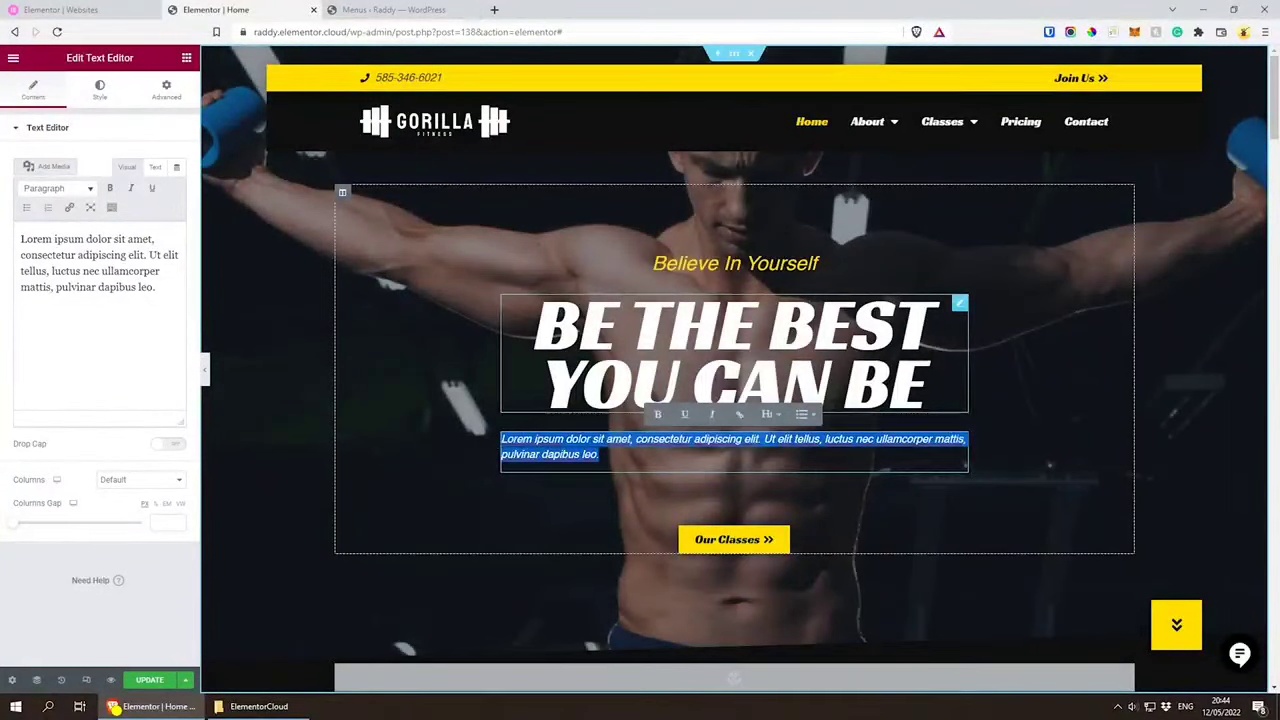
type("Hello")
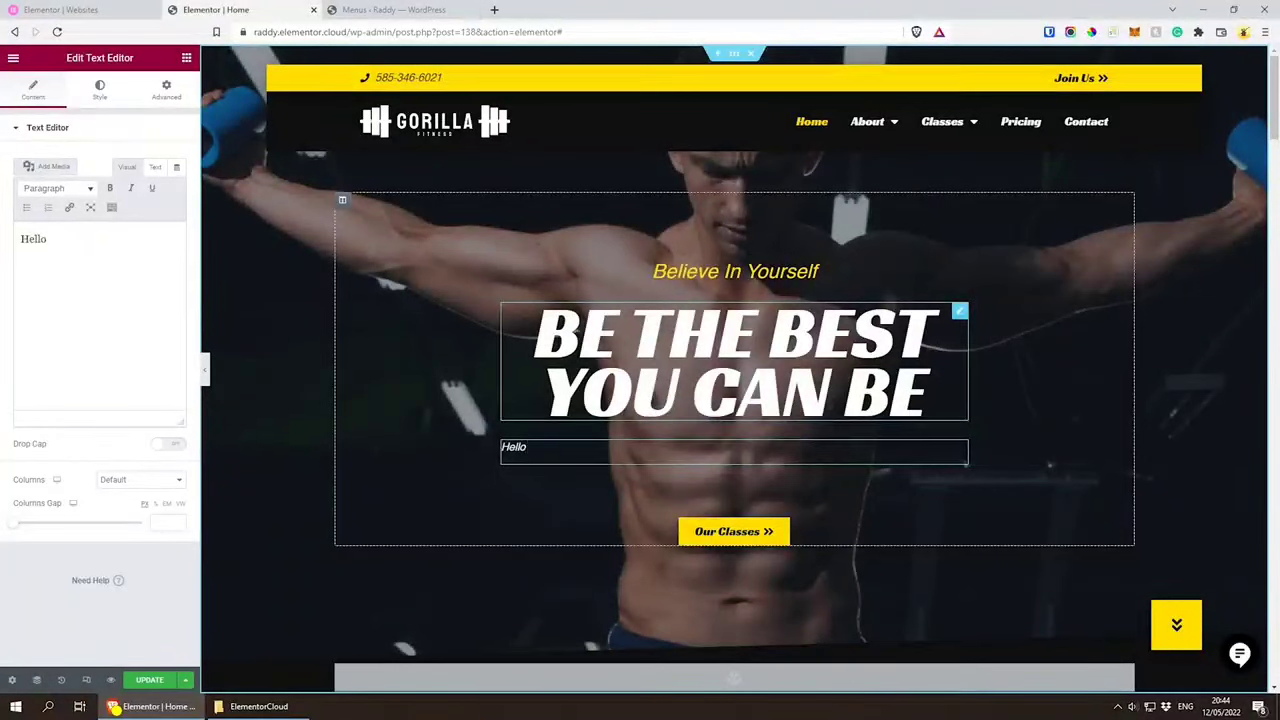
key("BackSpace")
key("BackSpace")
key("BackSpace")
key("BackSpace")
type("Defy your limits and pursue your fitness goals with a complimentary all-access gym pass!")
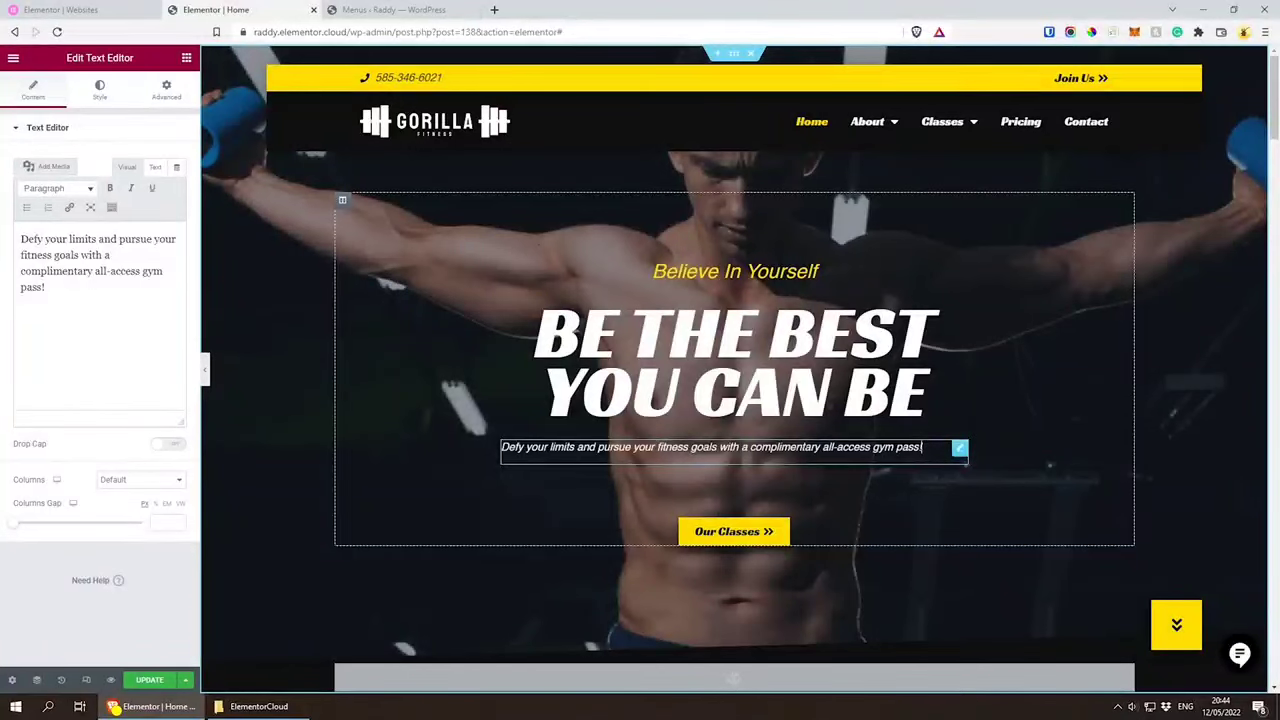
left_click(99, 88)
left_click(136, 163)
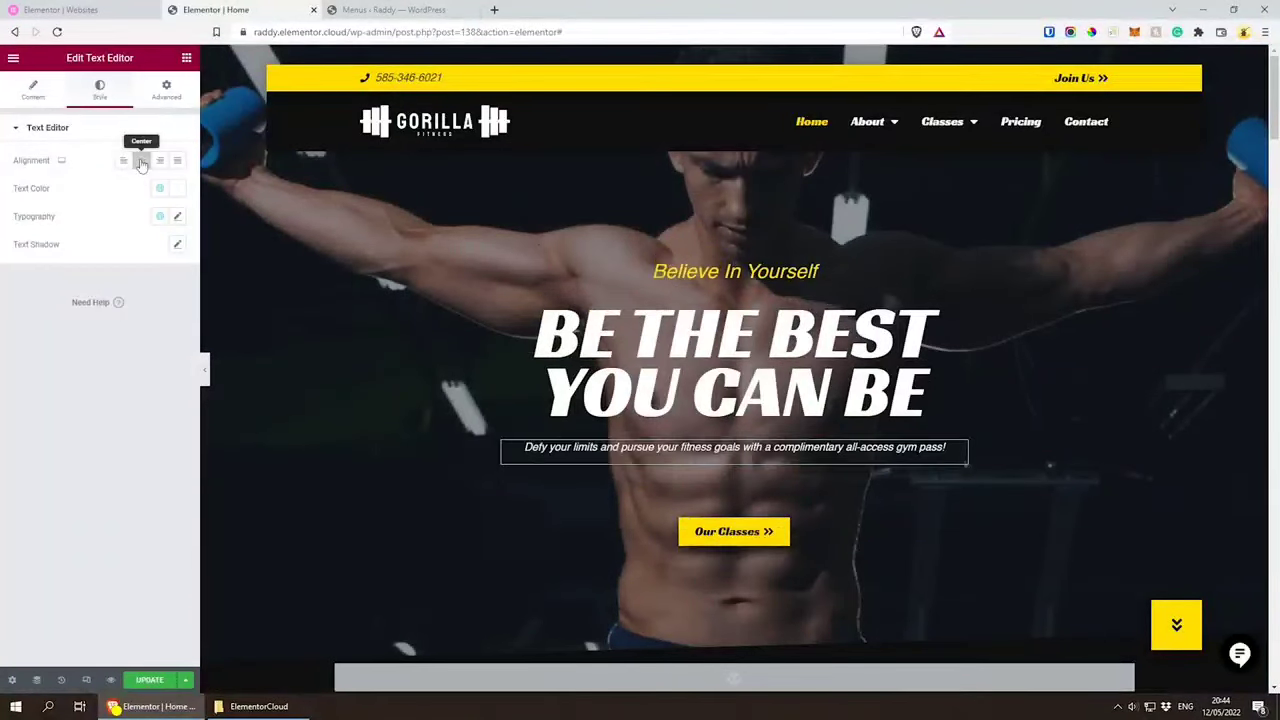
Step: Open the Navigator and inspect the Hero section's structure, selecting its column, headings, text and button in turn, and collapse the column
left_click(927, 400)
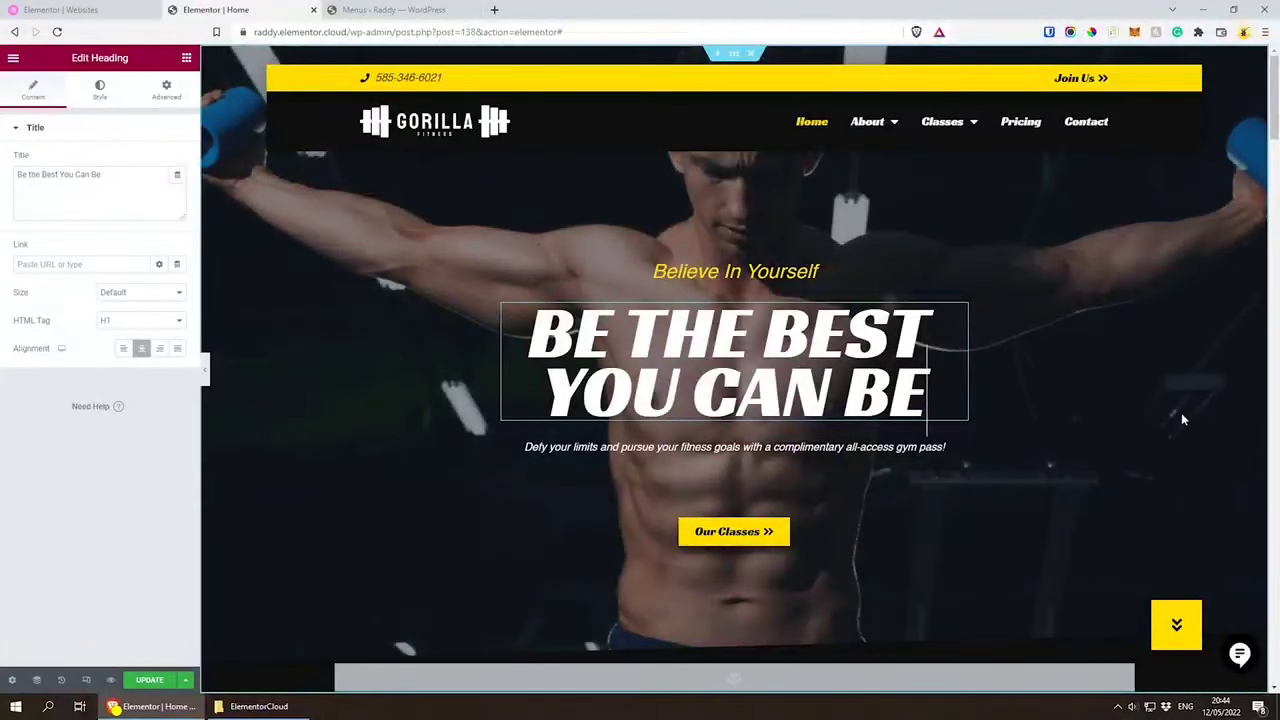
left_click(36, 681)
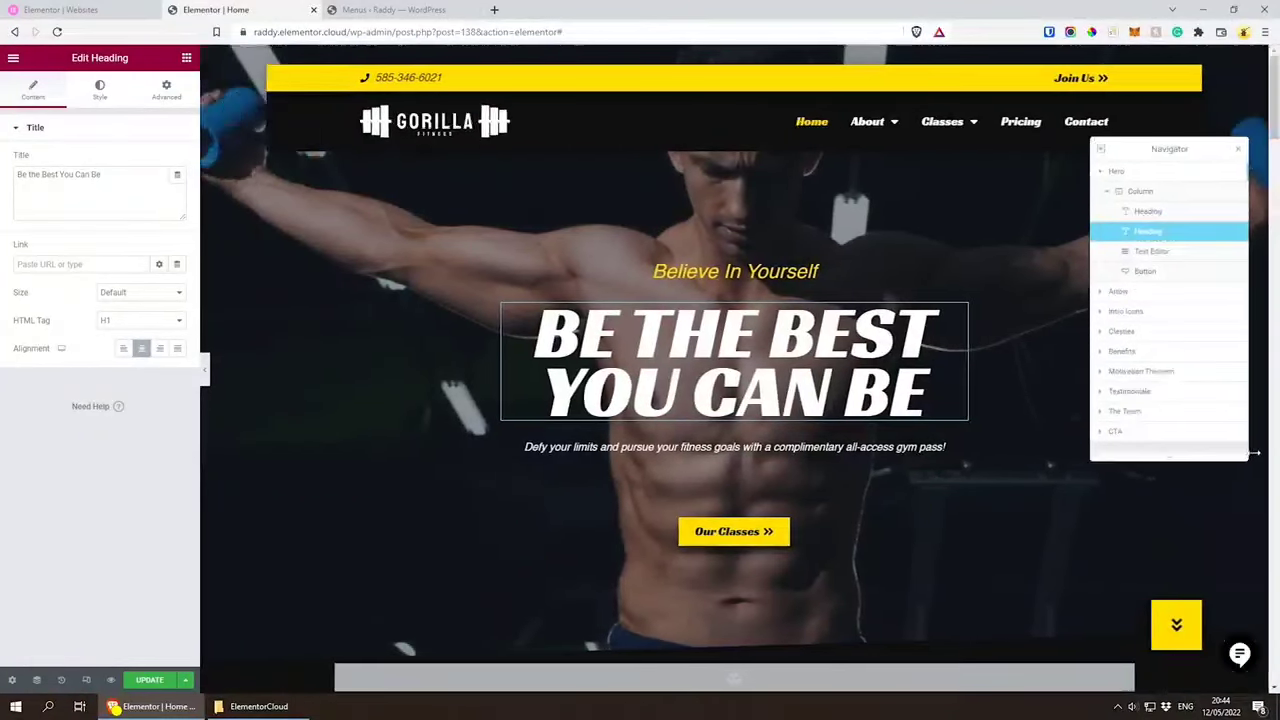
left_click_drag(1183, 138, 1180, 190)
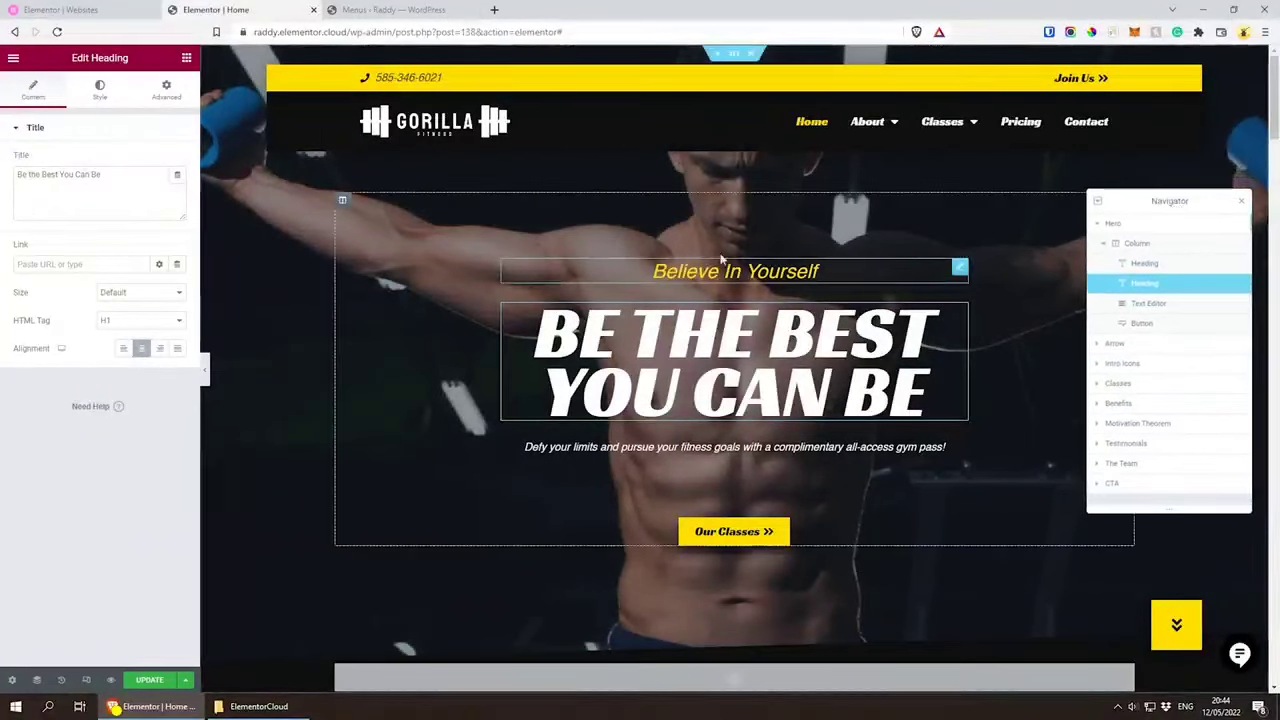
left_click(1131, 224)
left_click(1136, 246)
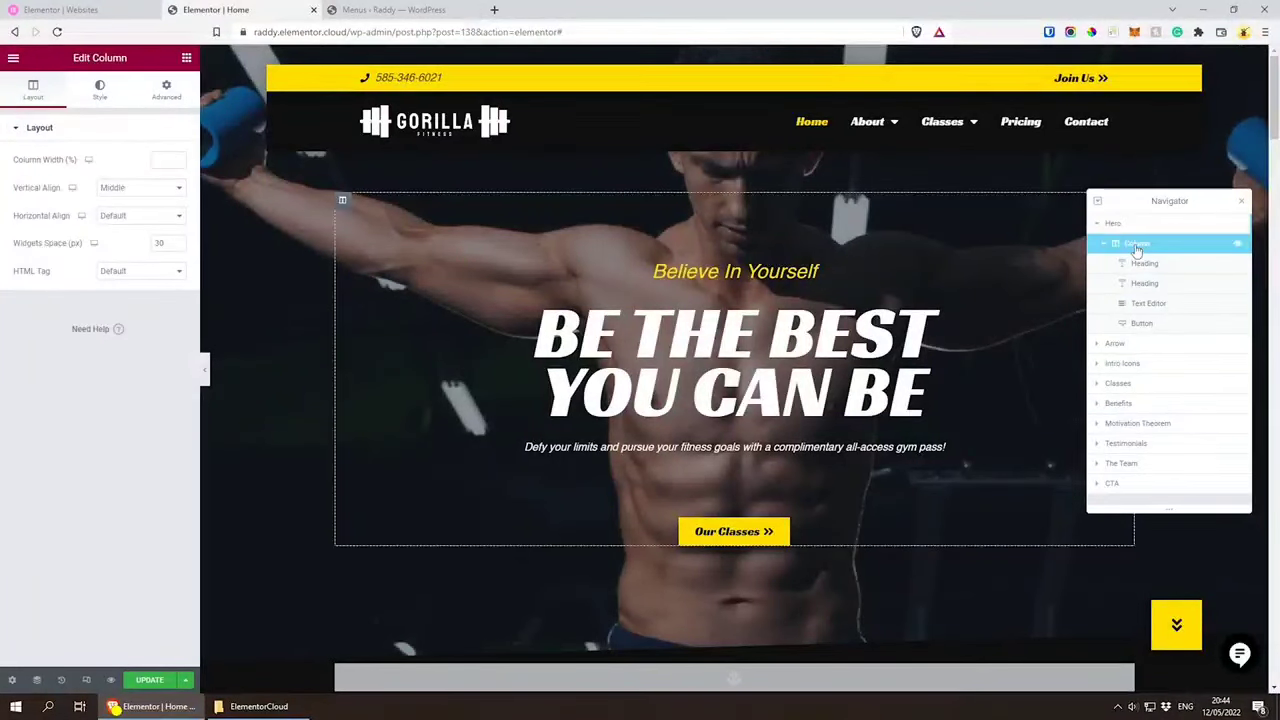
left_click(1140, 264)
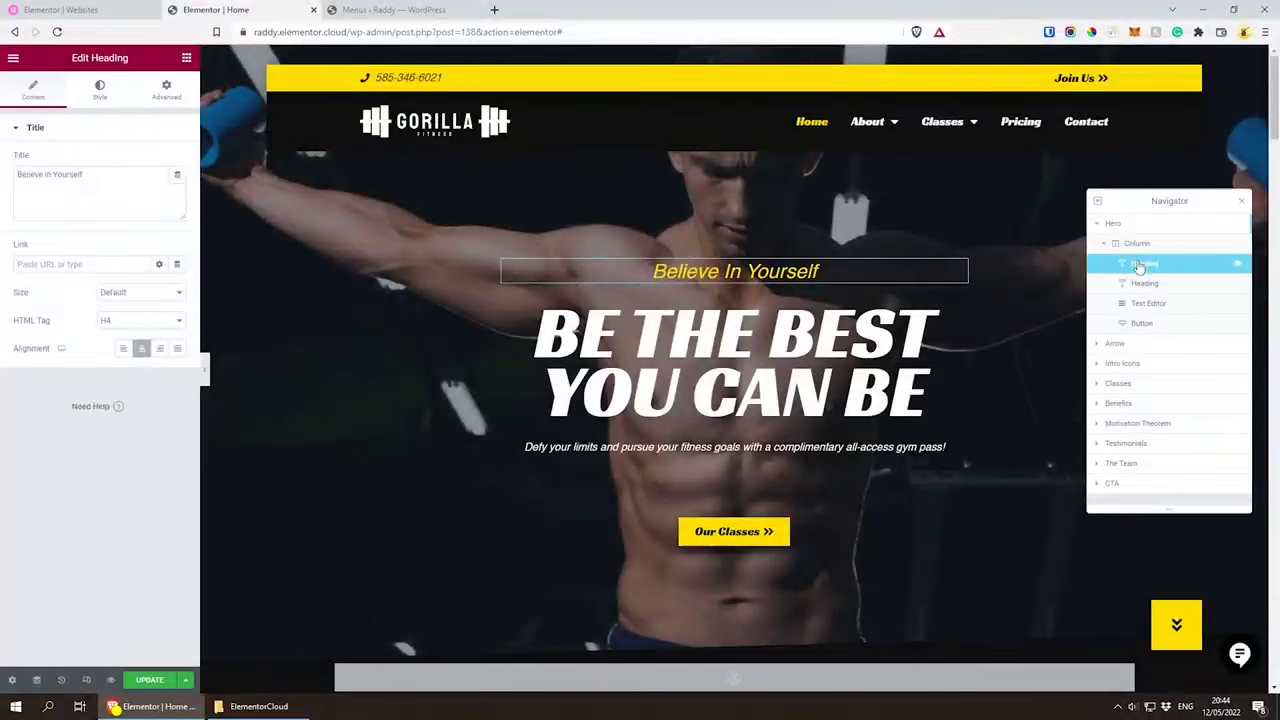
left_click(1155, 287)
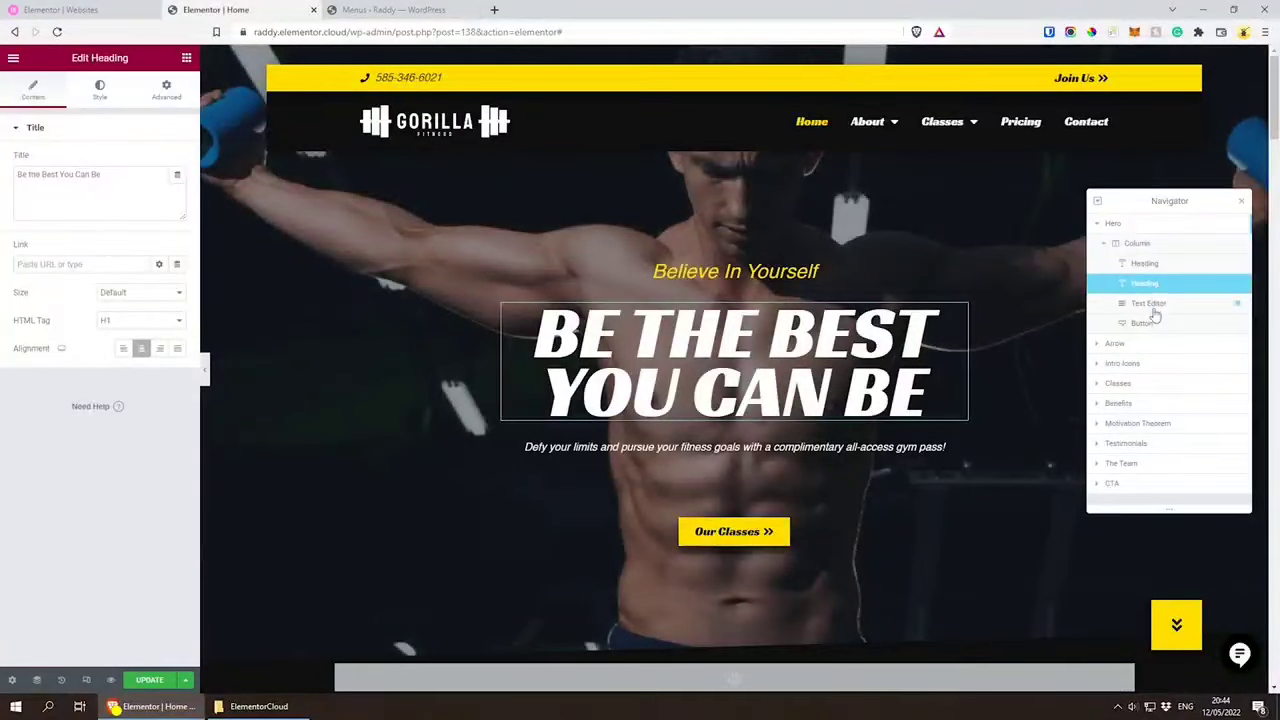
left_click(1155, 305)
left_click(1155, 333)
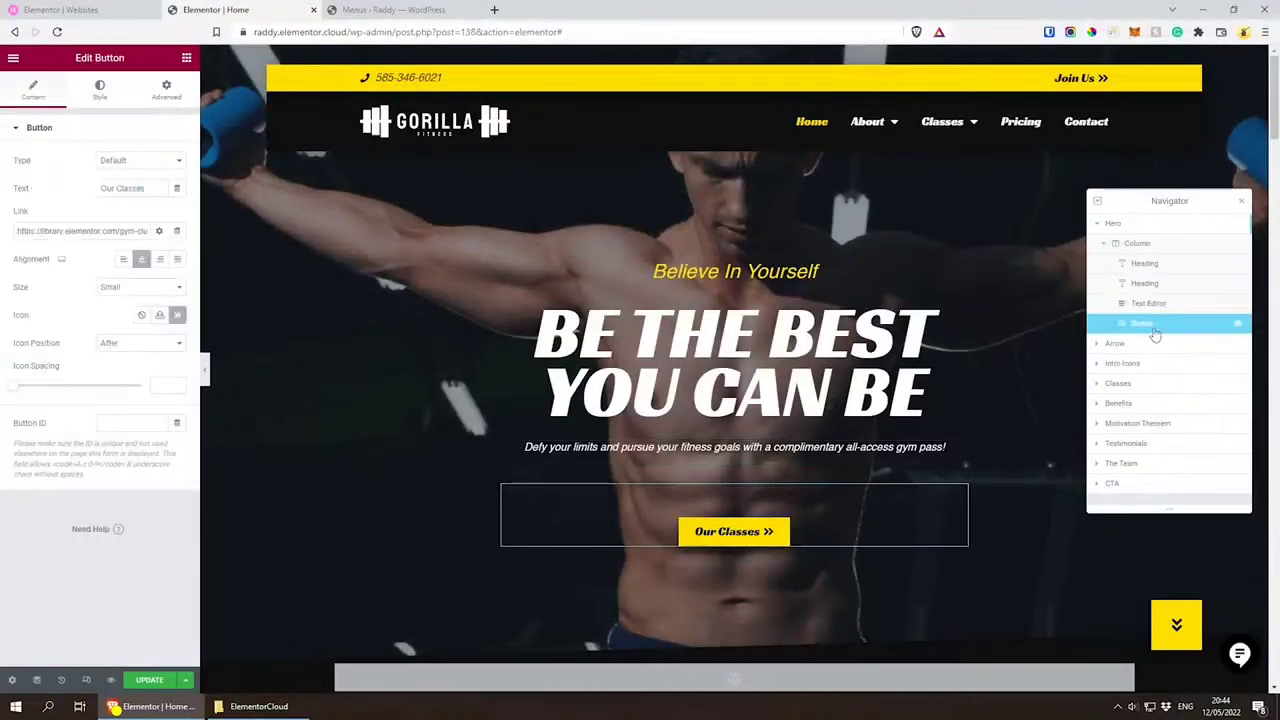
left_click(1104, 243)
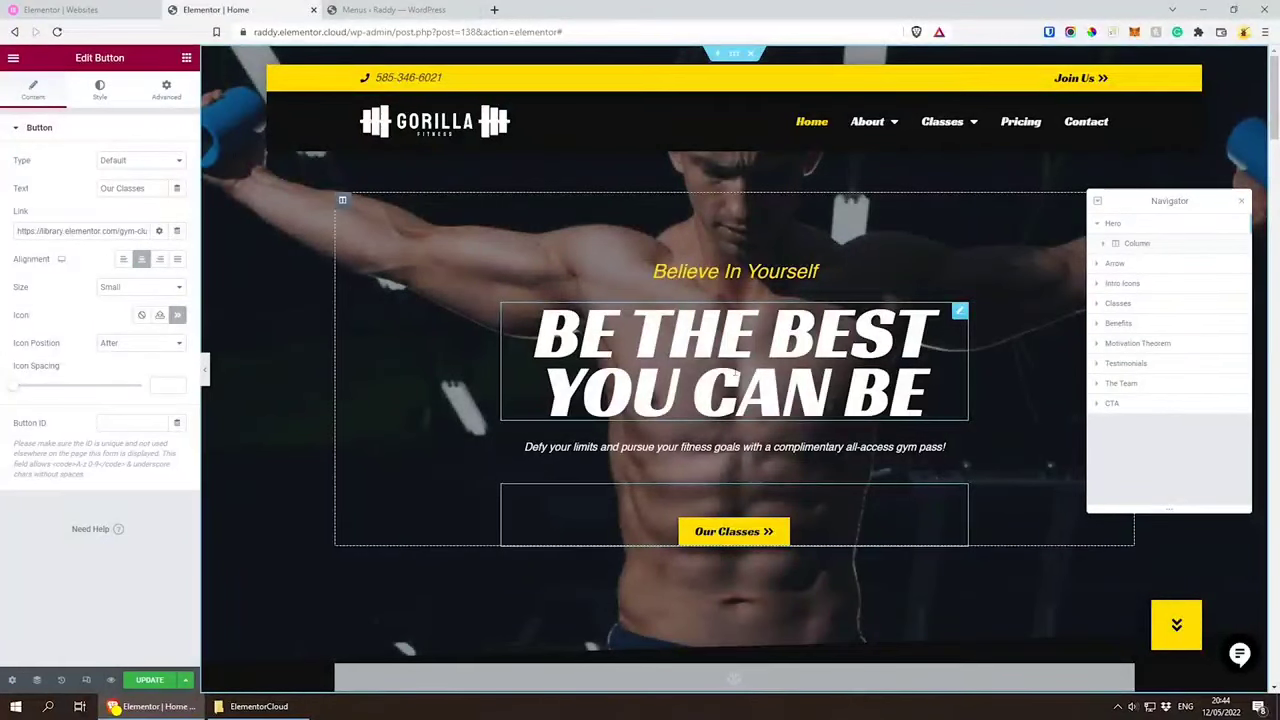
Step: Replace the main hero heading's text with "Make this year your year."
left_click(735, 372)
left_click_drag(928, 400, 530, 320)
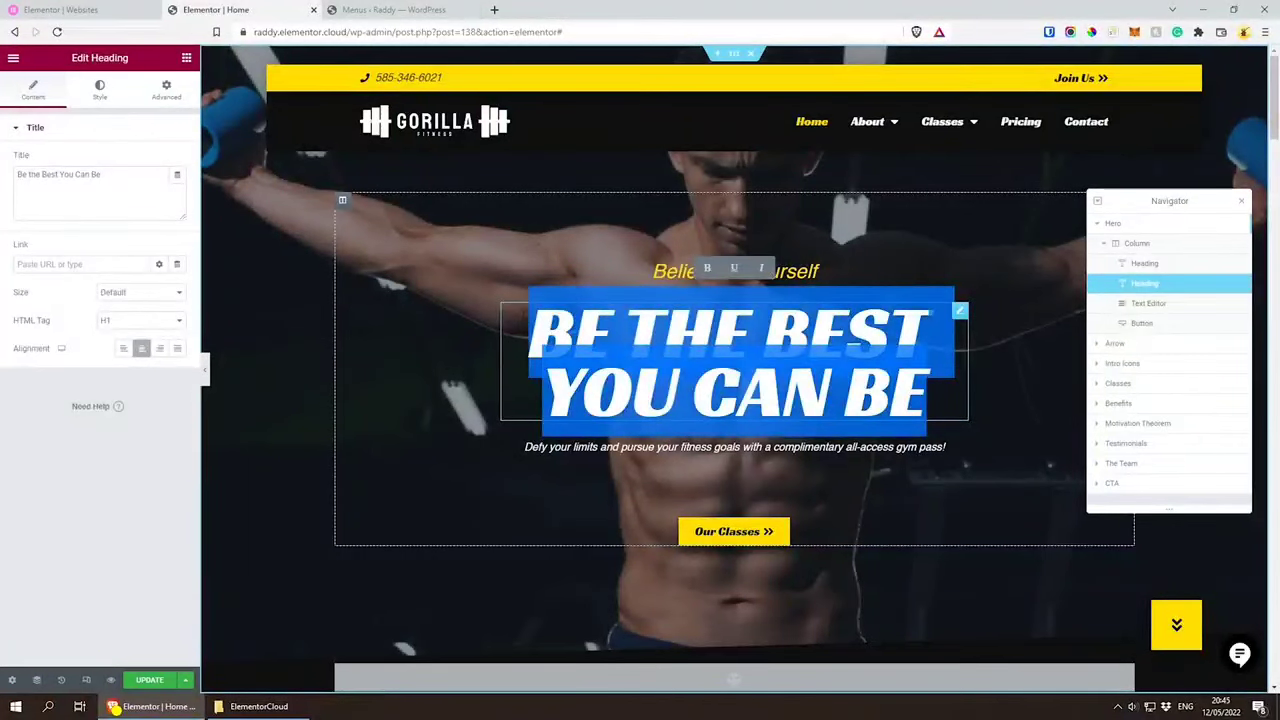
type("Ma")
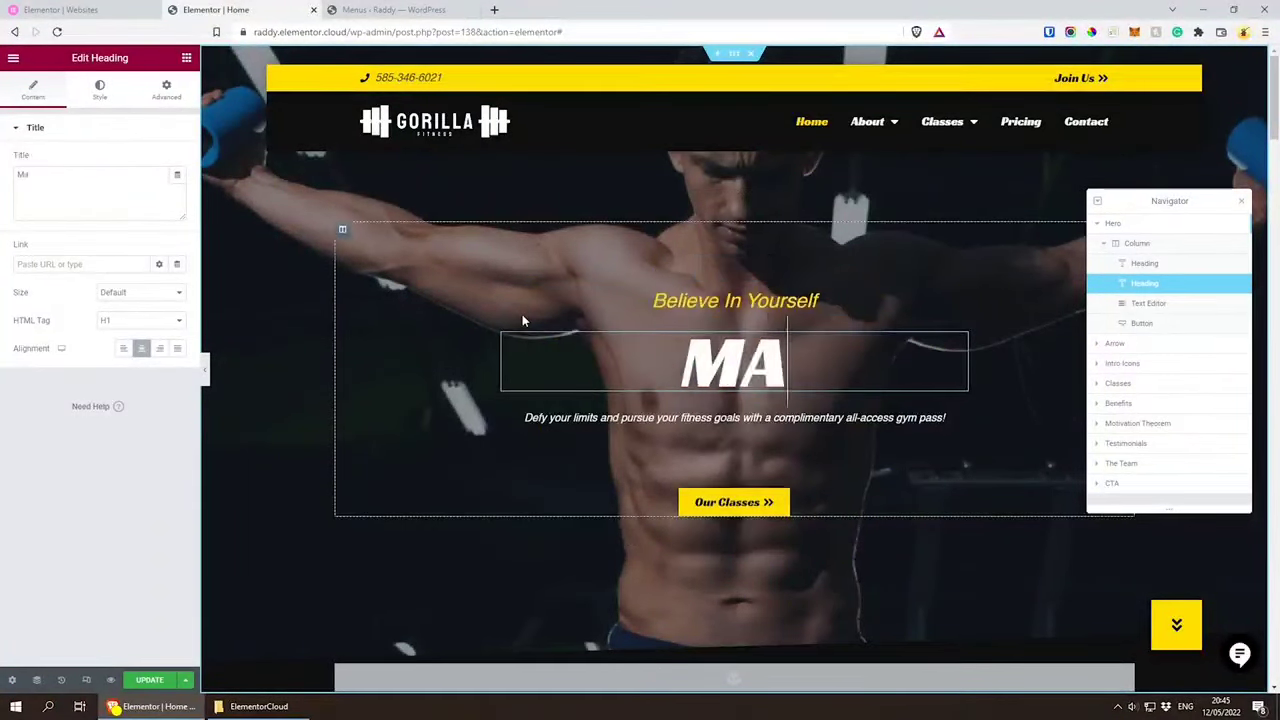
type("ke this year")
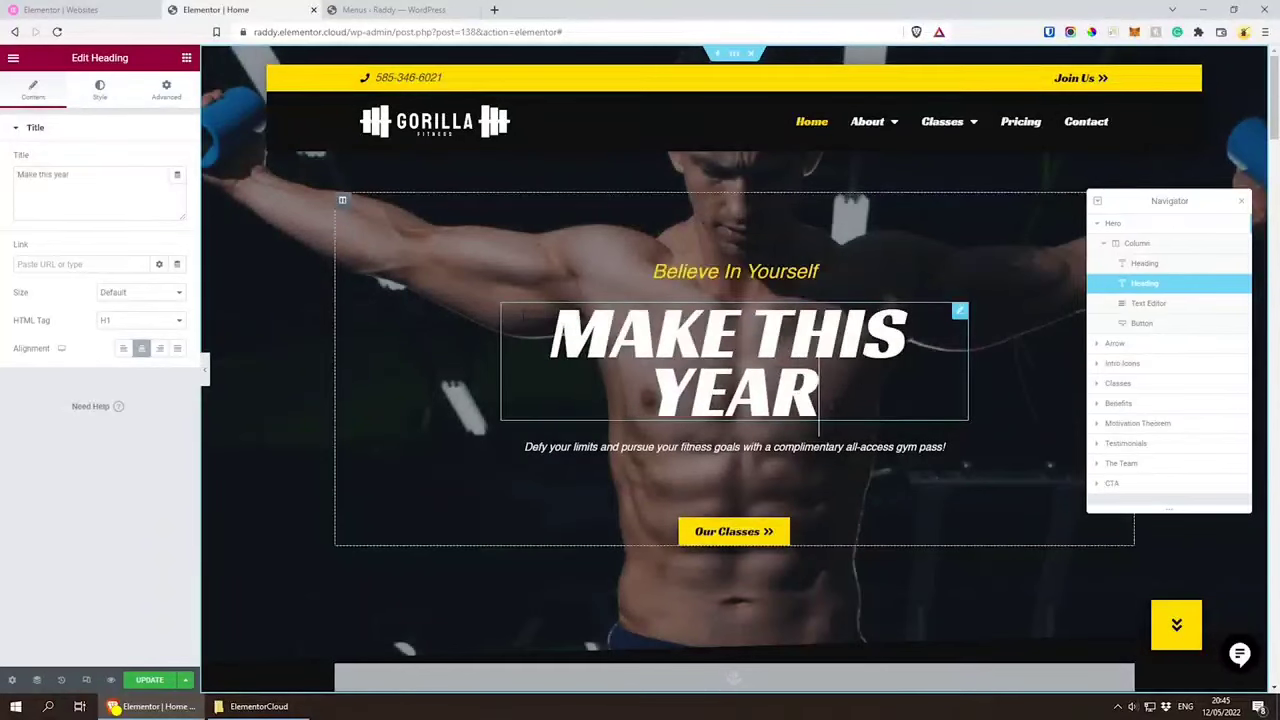
type(" your year.")
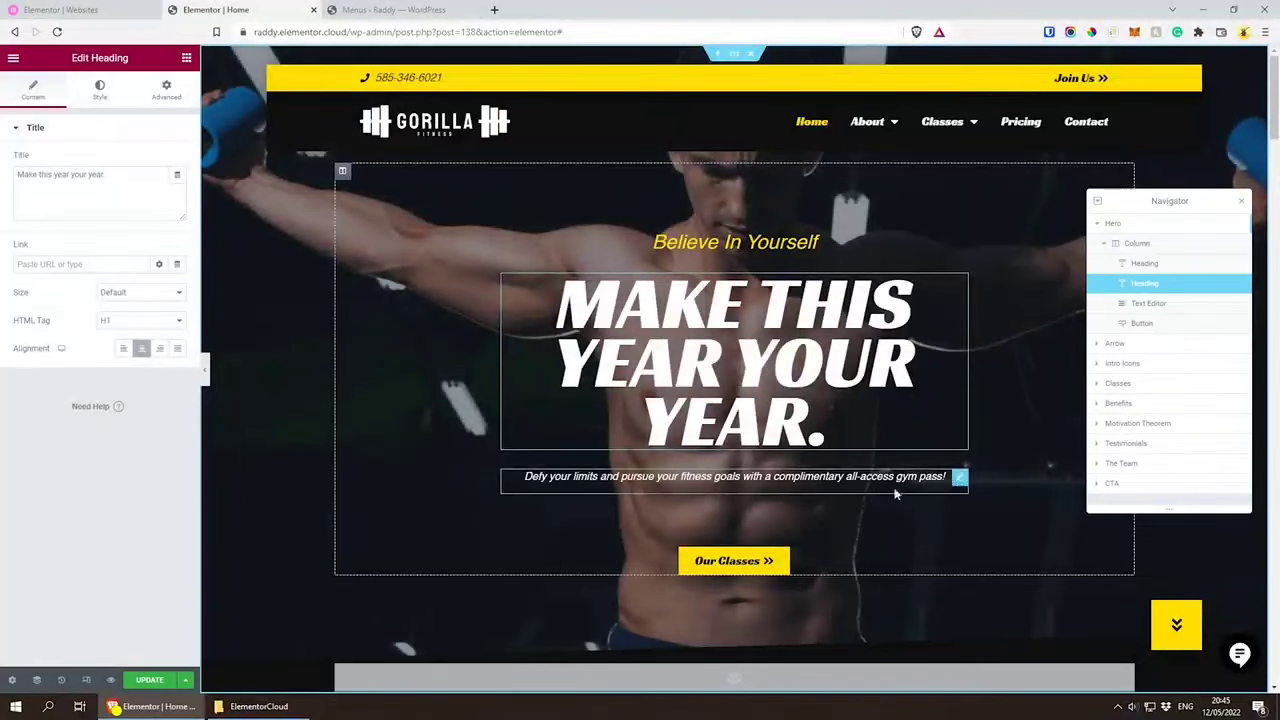
Step: Examine the Our Classes button's link address, its link options and the dynamic link sources without changing them
left_click(760, 563)
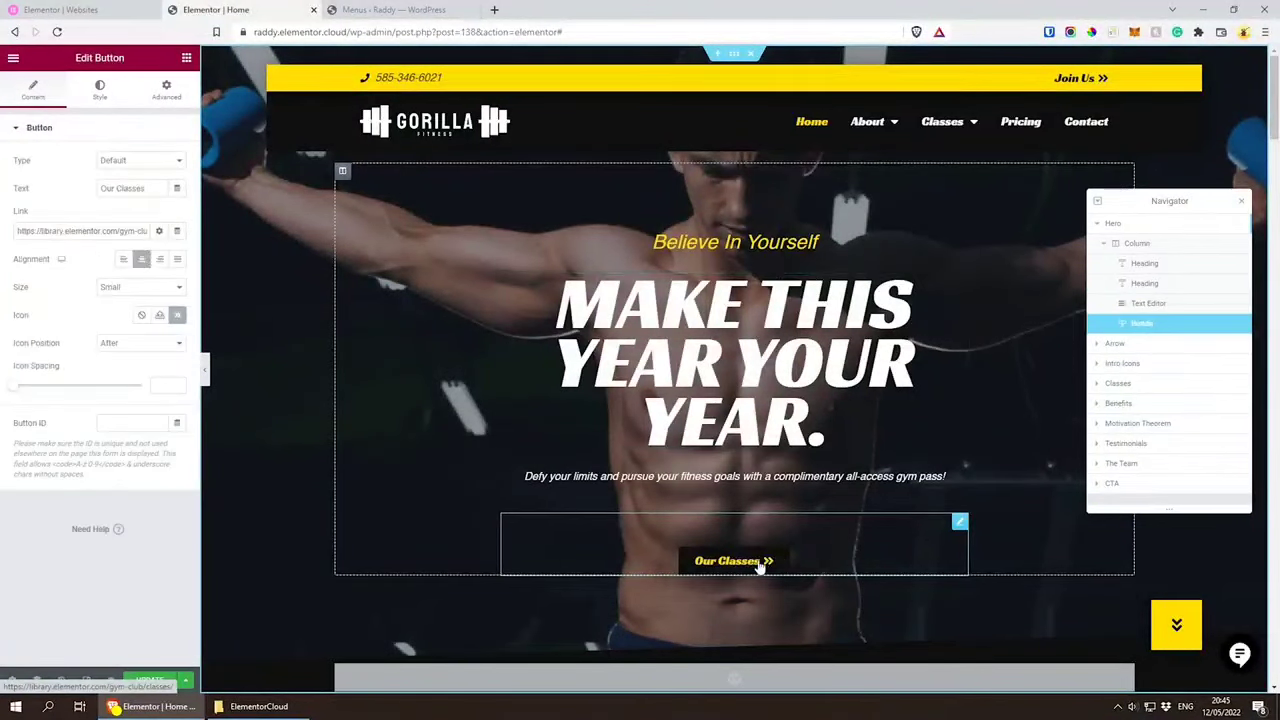
left_click_drag(15, 231, 149, 235)
left_click(5, 220)
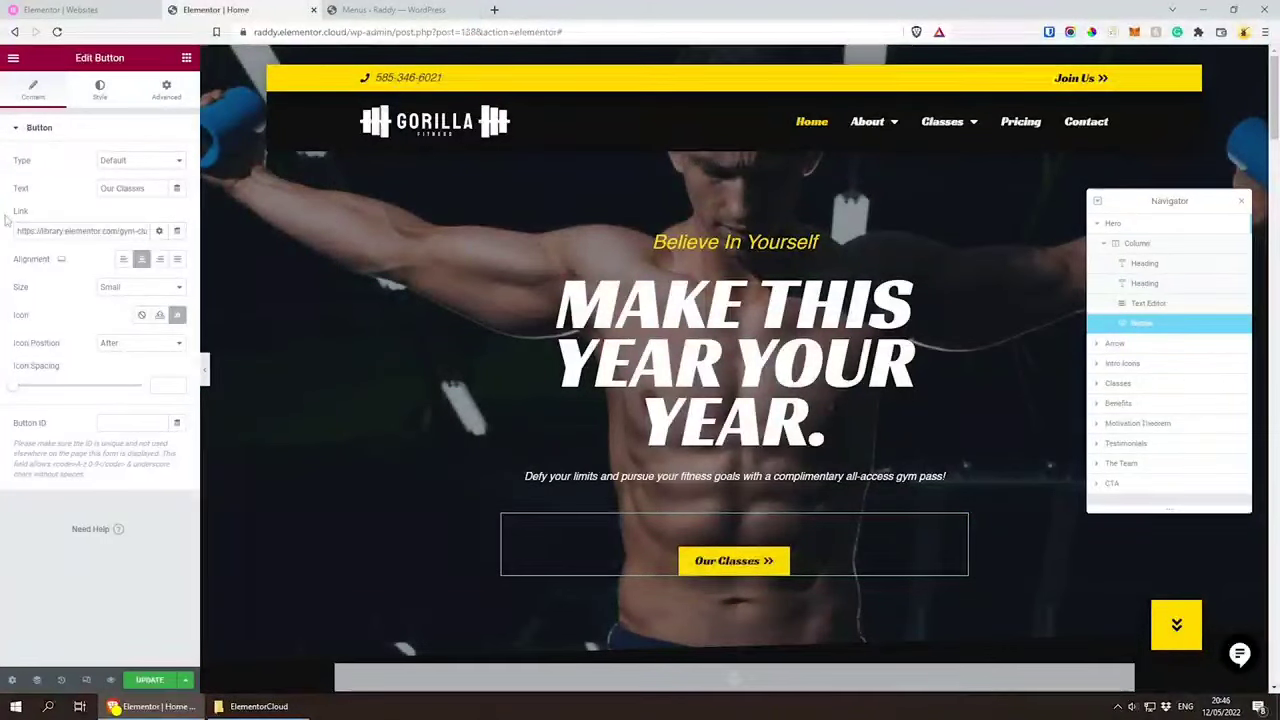
left_click(160, 232)
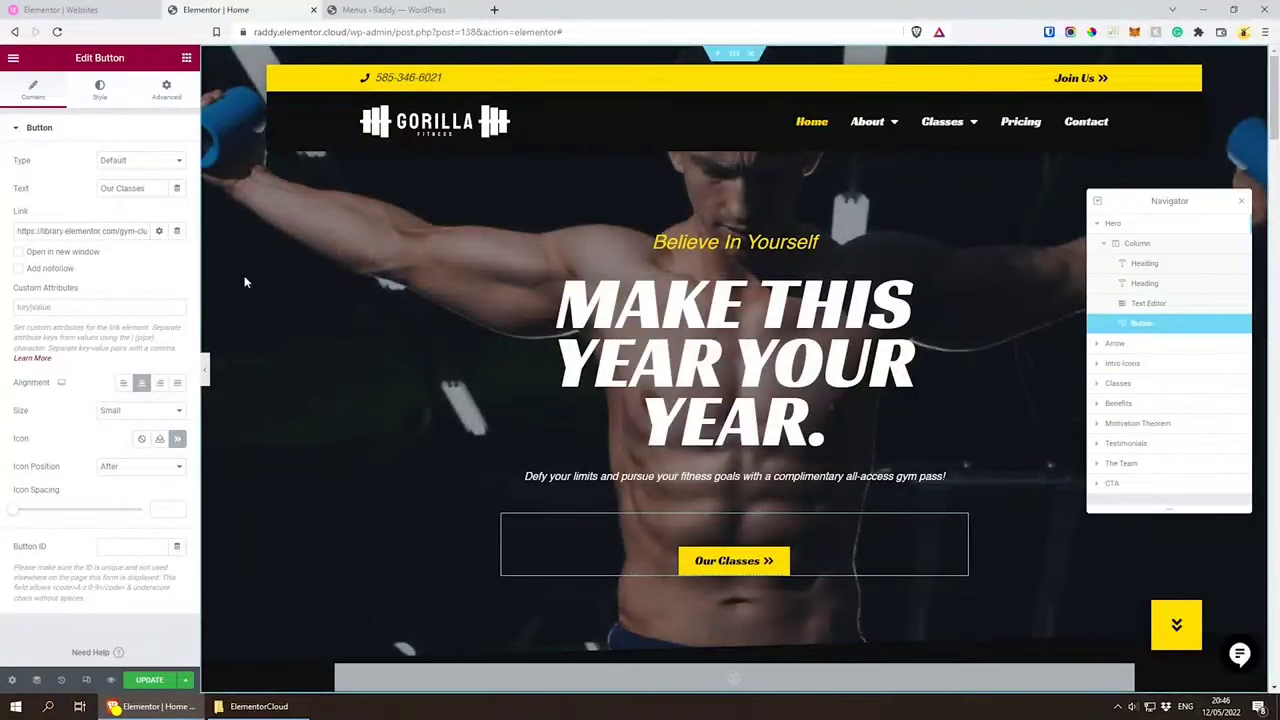
left_click(160, 232)
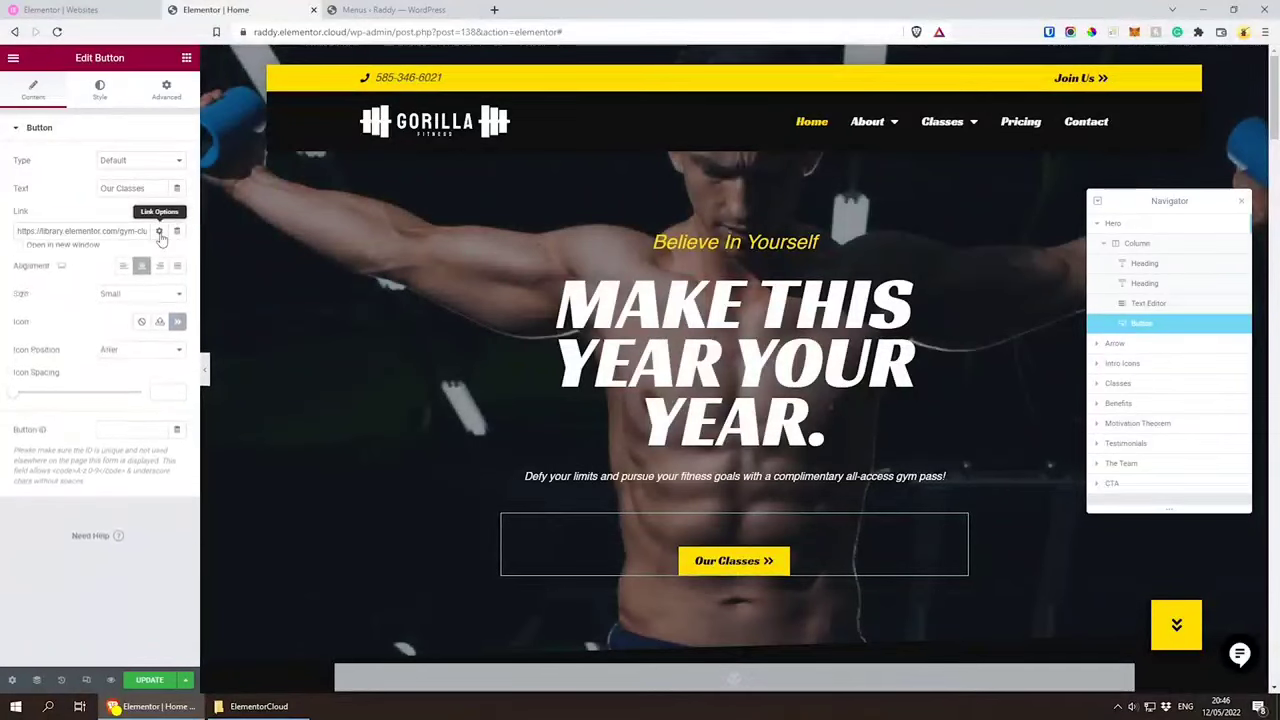
left_click(178, 231)
scroll(62, 405, "down", 3)
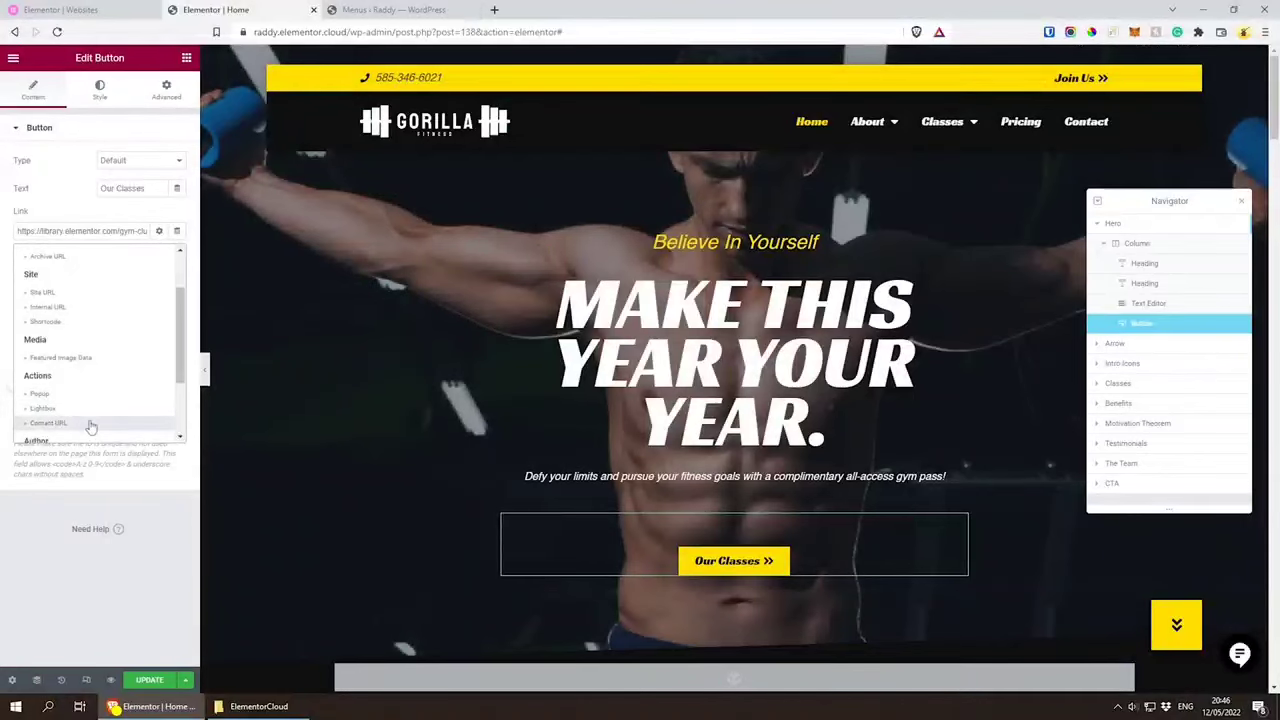
left_click(158, 231)
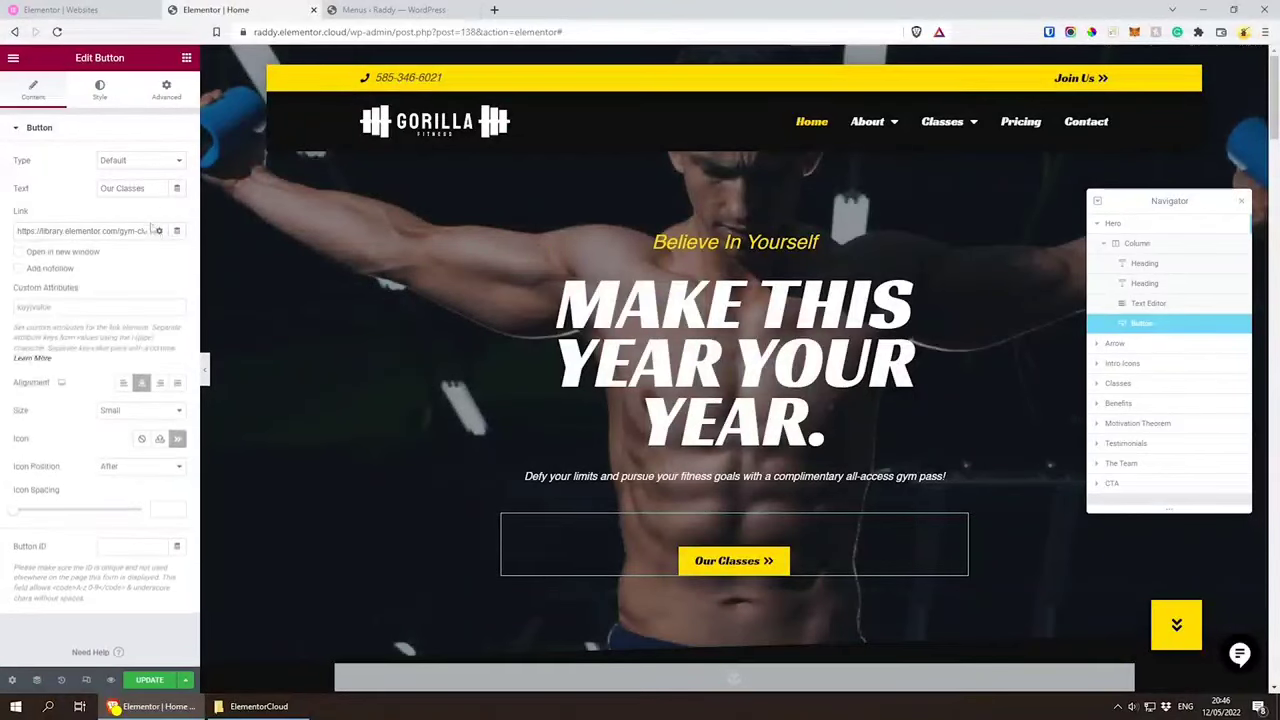
left_click(158, 231)
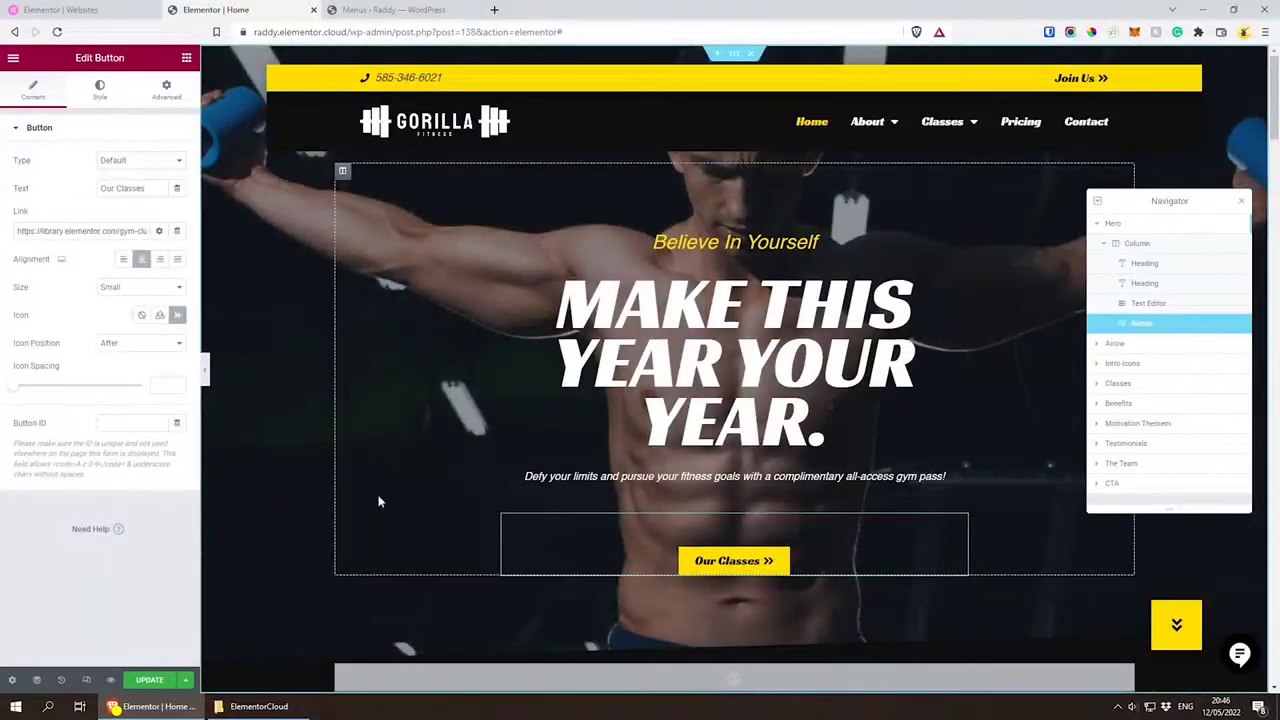
Step: View the icon library for the Our Classes button and close it without inserting an icon
left_click(177, 316)
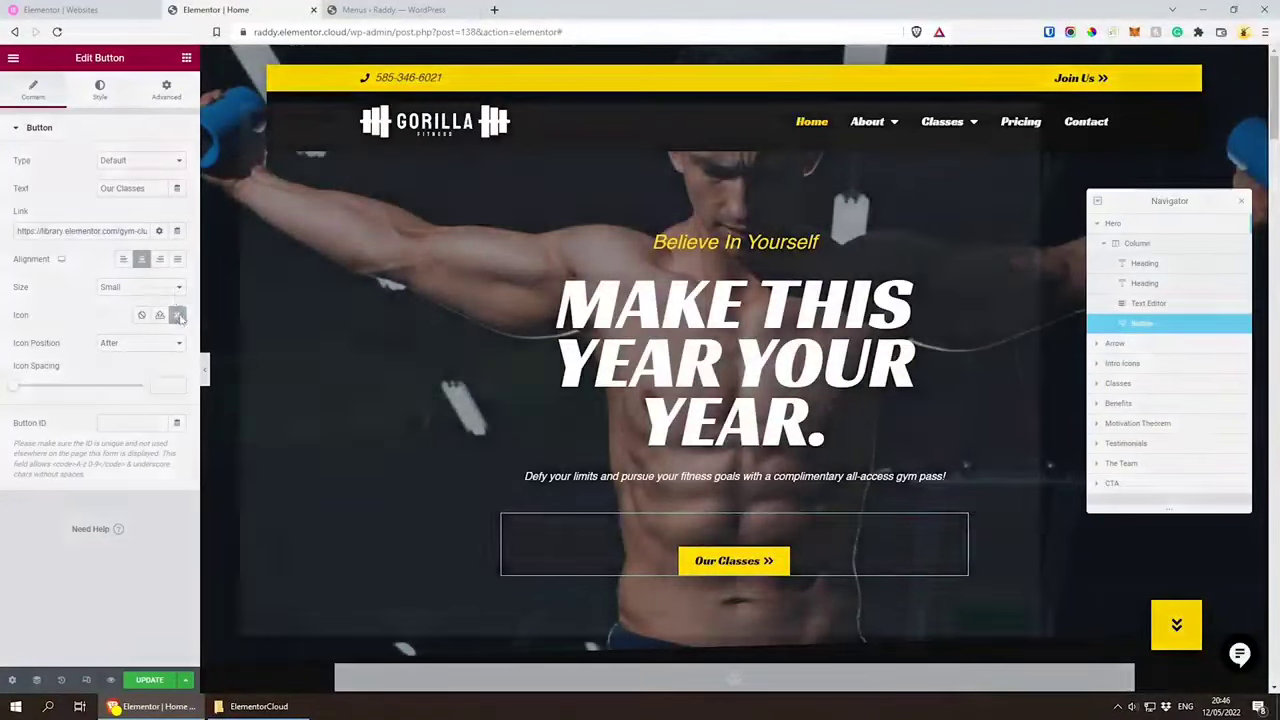
left_click(851, 245)
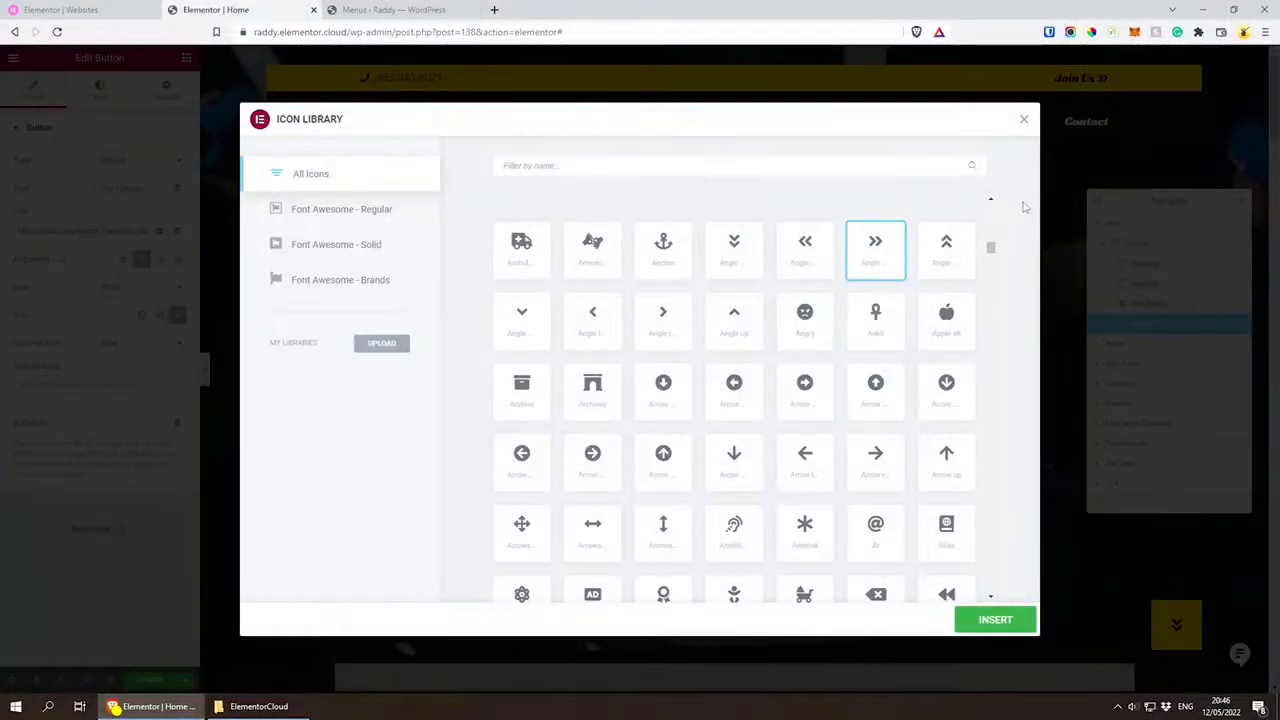
left_click(1024, 119)
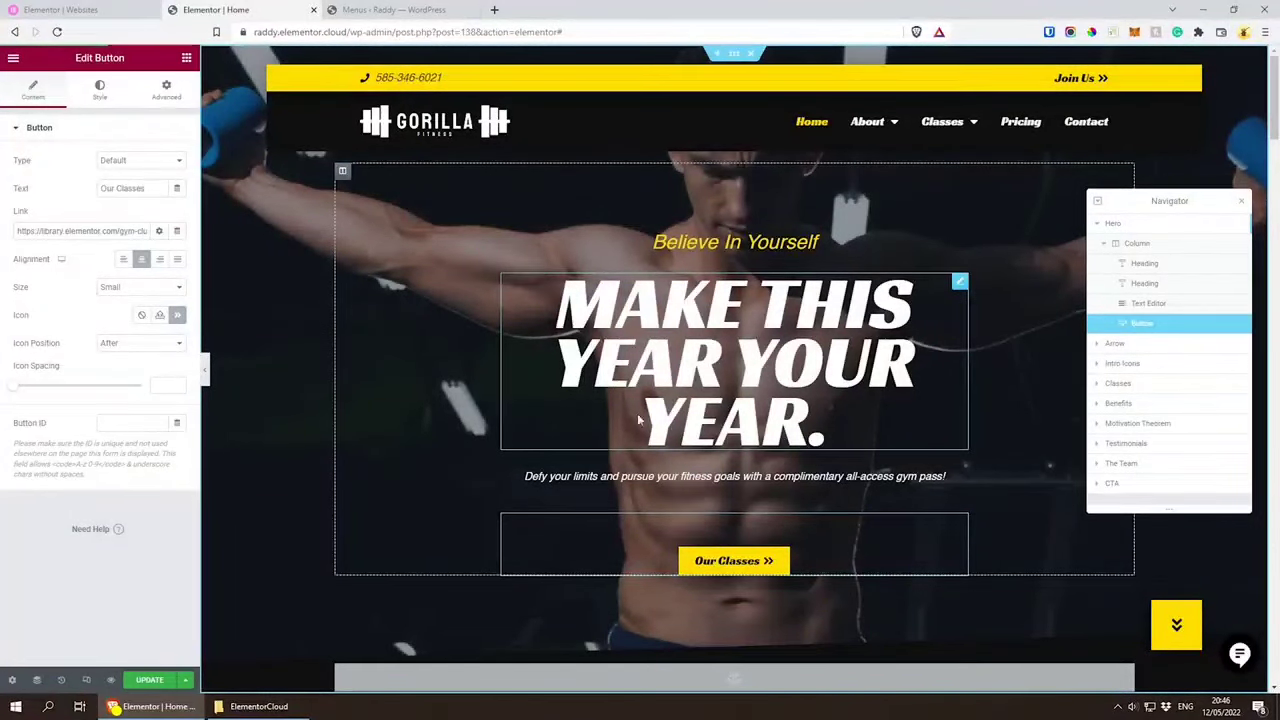
Step: Preview the home page in responsive mode at tablet and mobile sizes, and return to the desktop view
left_click(86, 681)
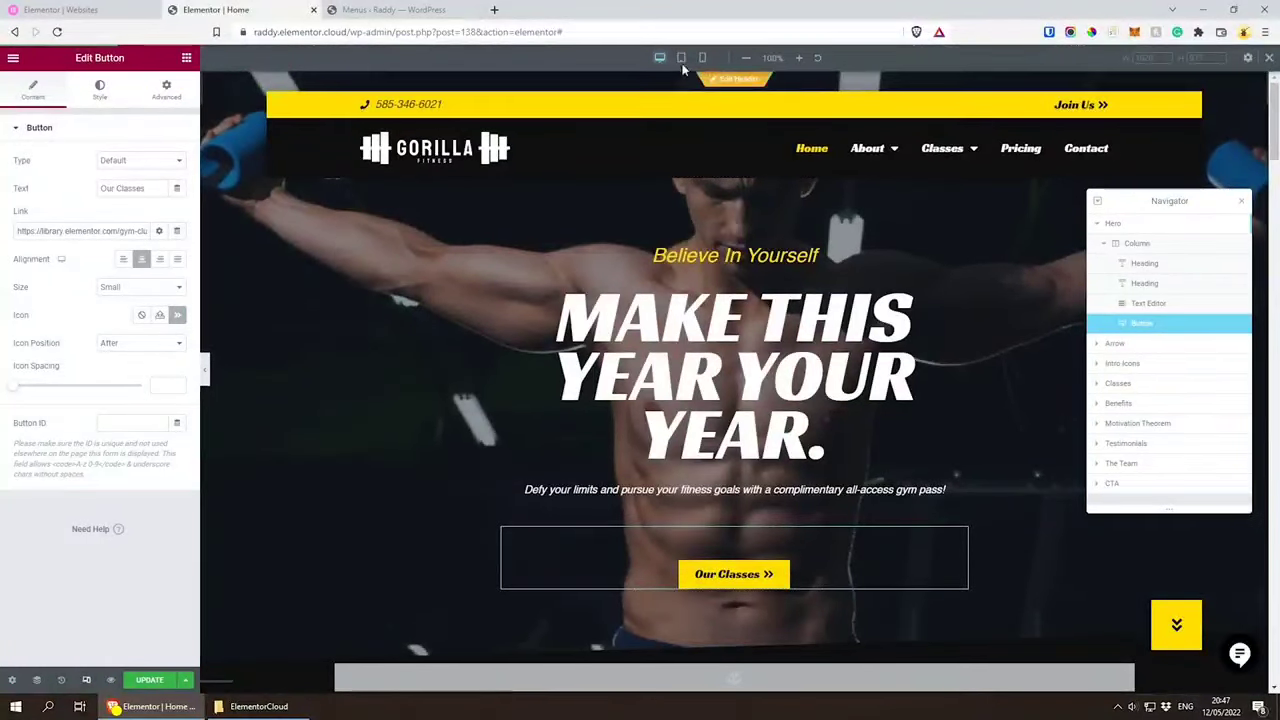
left_click(681, 59)
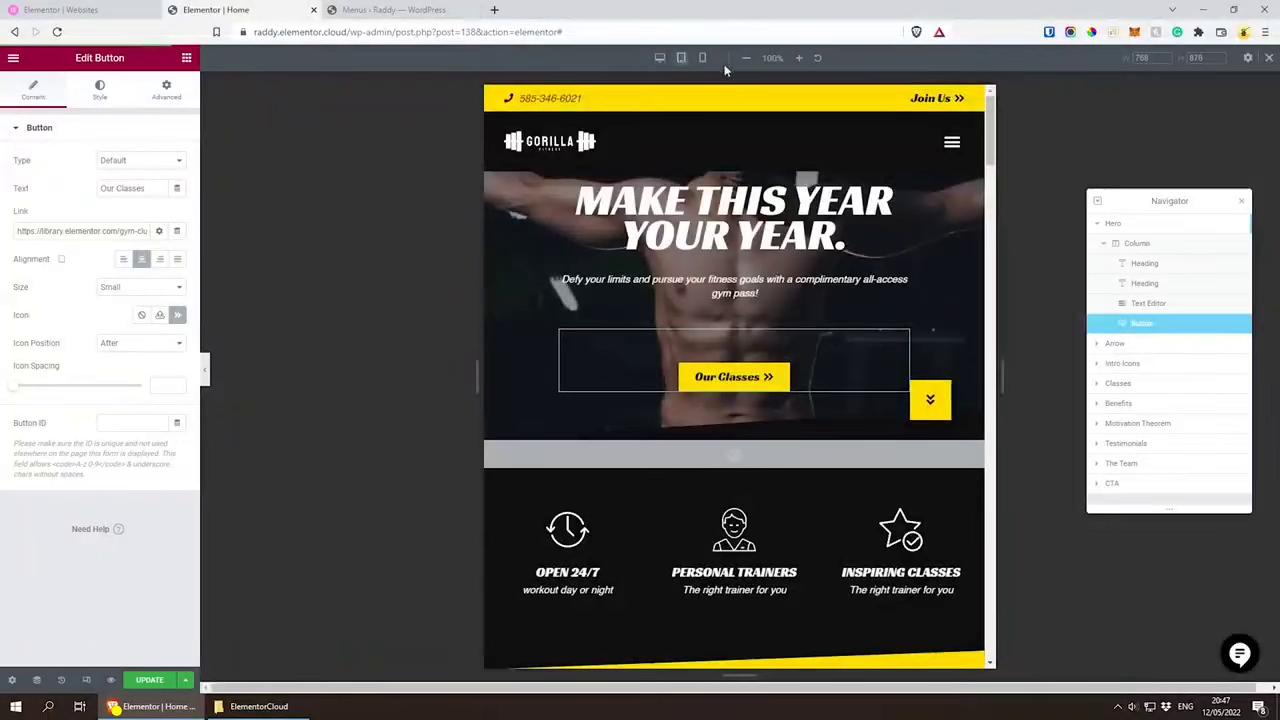
left_click(703, 59)
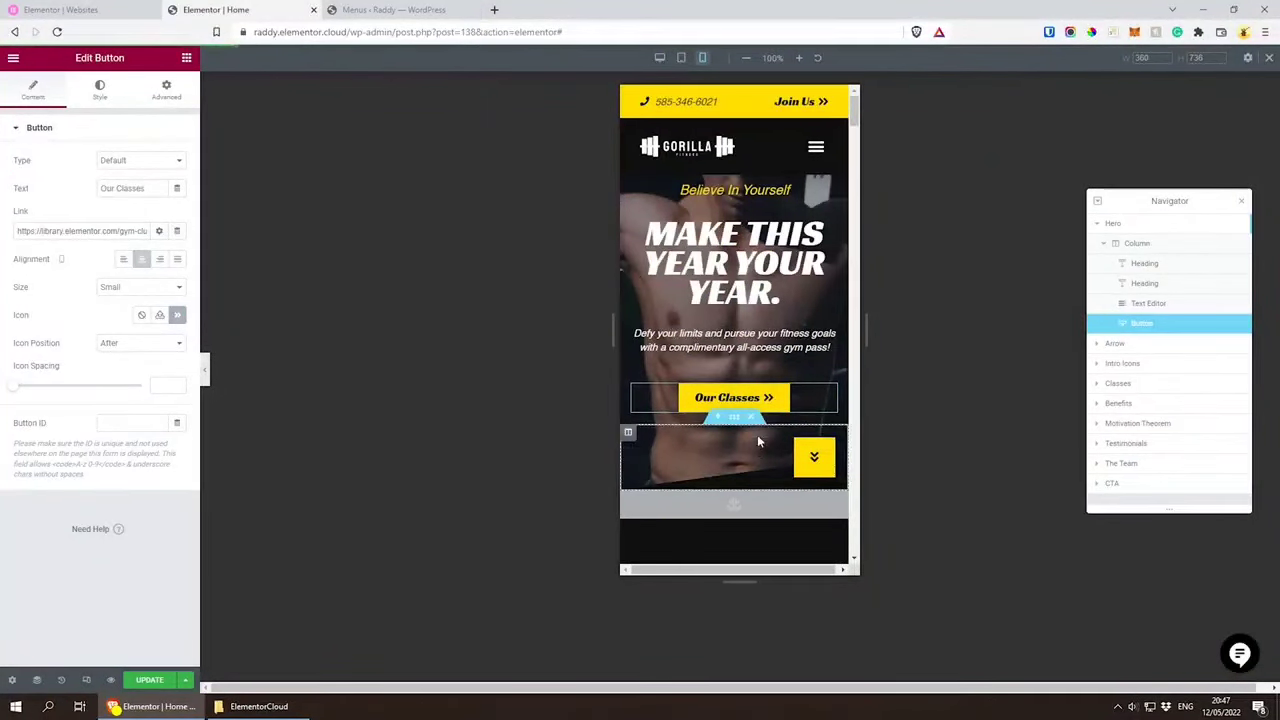
scroll(740, 430, "down", 2)
scroll(710, 400, "up", 1)
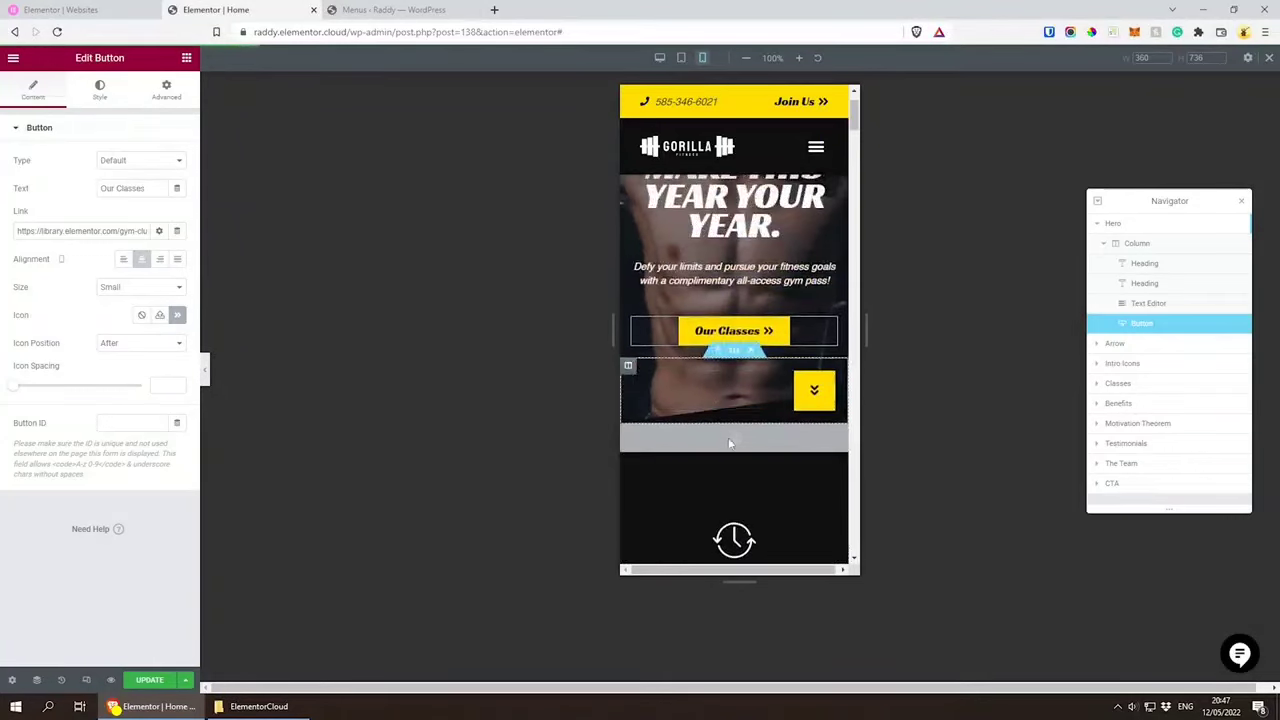
scroll(728, 440, "up", 1)
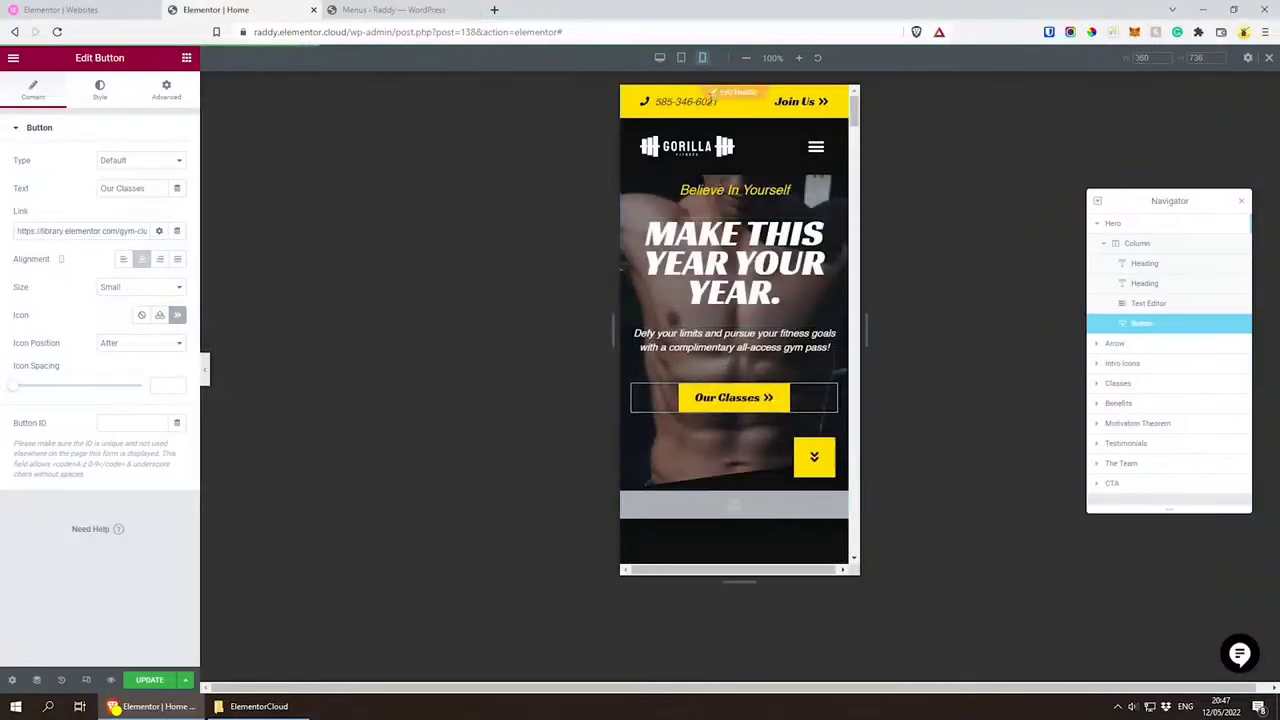
left_click(660, 57)
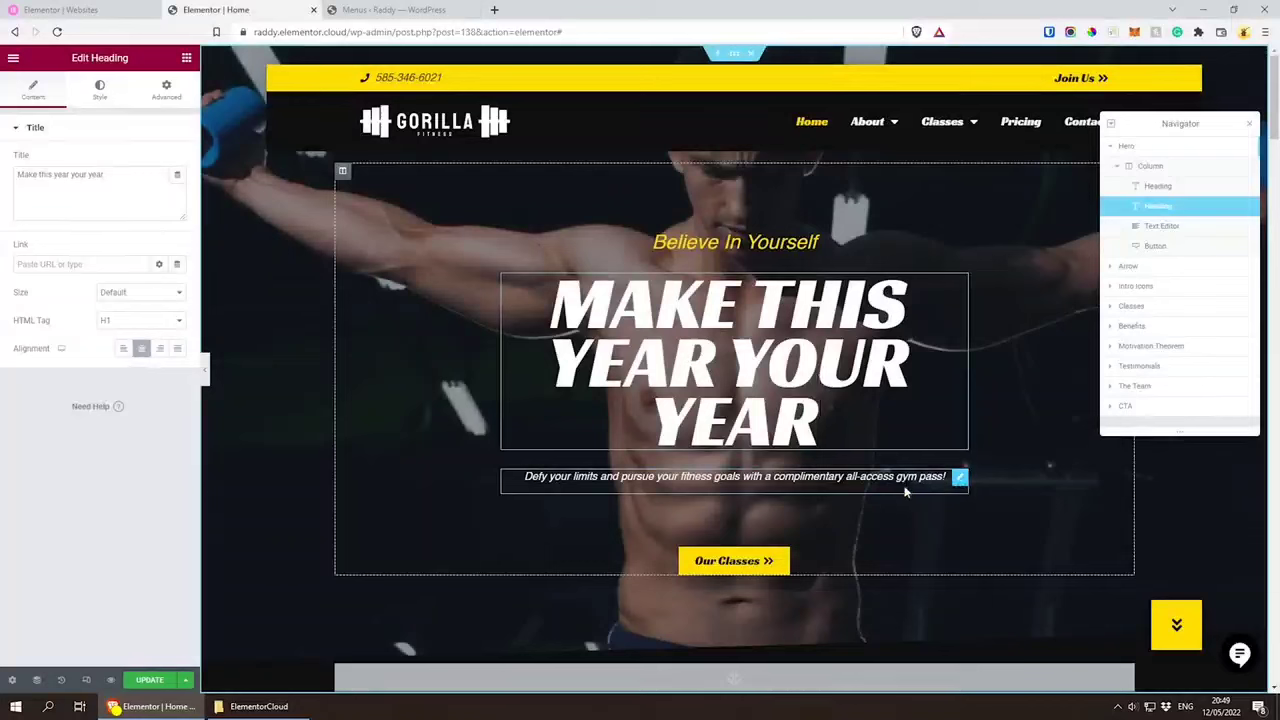
Step: Select the hero's text widget and update the home page to save the hero section edits
left_click(905, 490)
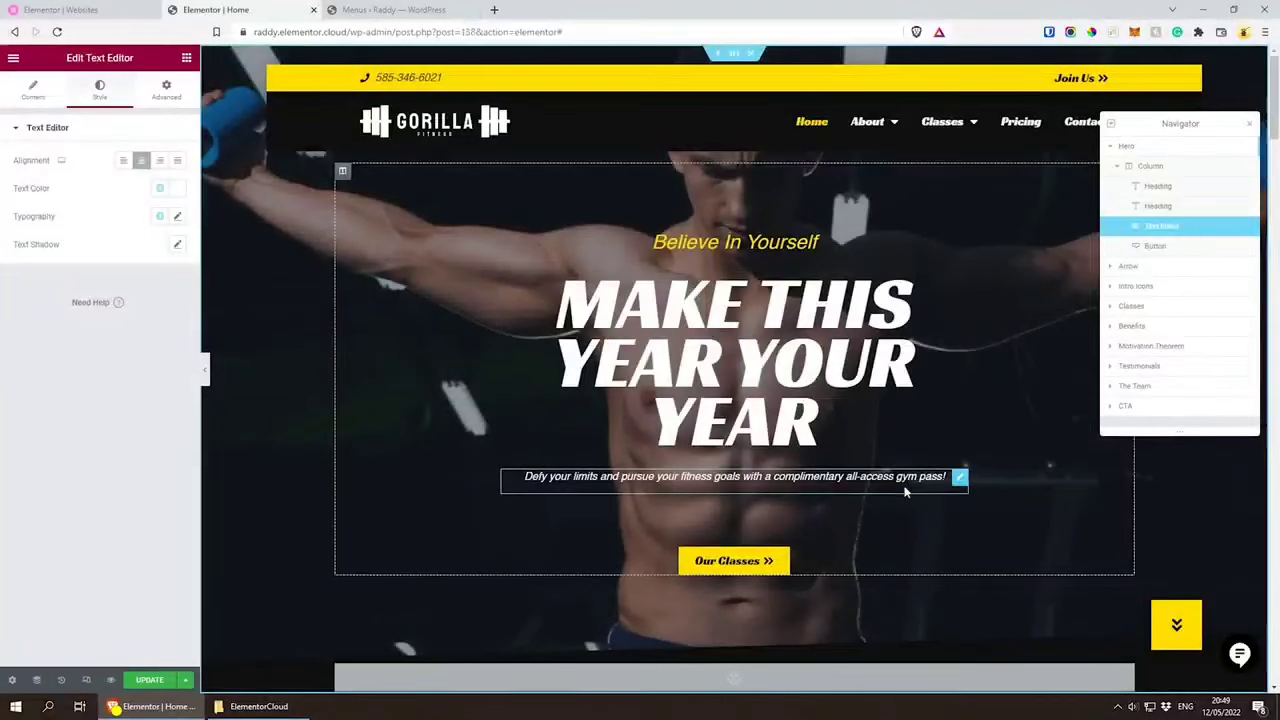
left_click(150, 681)
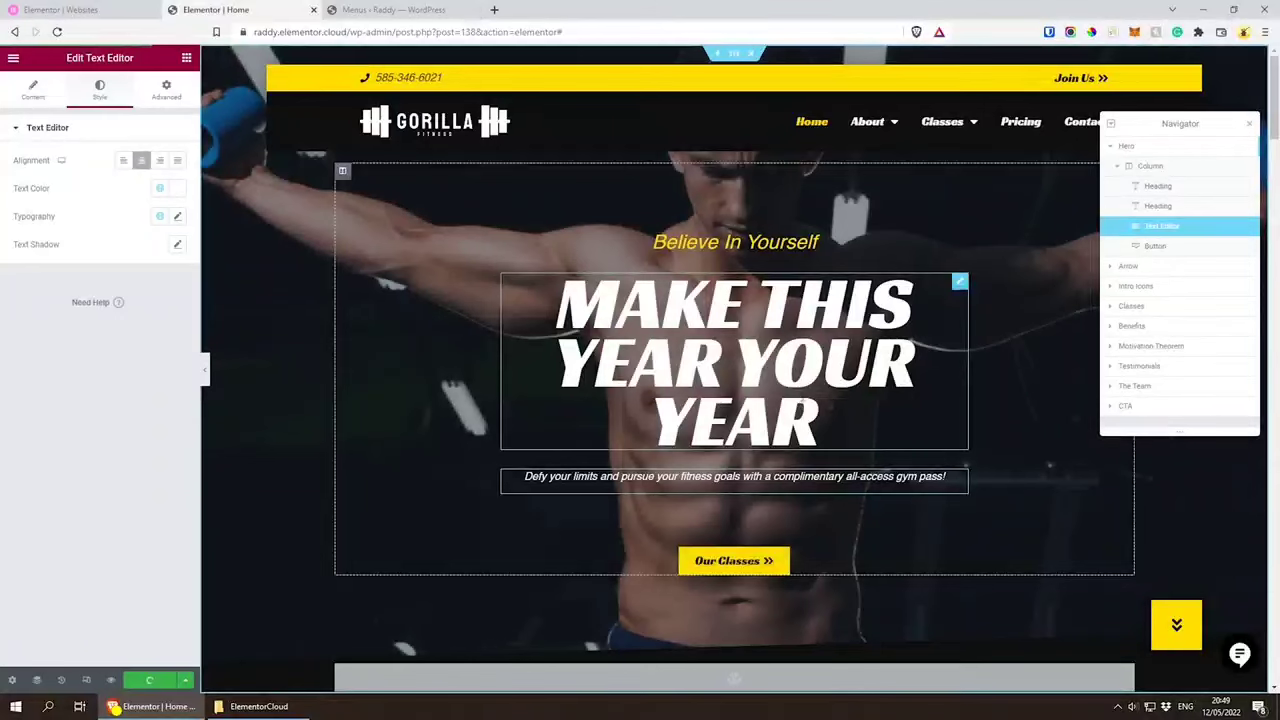
Step: Move the Navigator clear of the navigation, select the Hero section and open the media library for its background image
left_click_drag(1221, 128, 1230, 254)
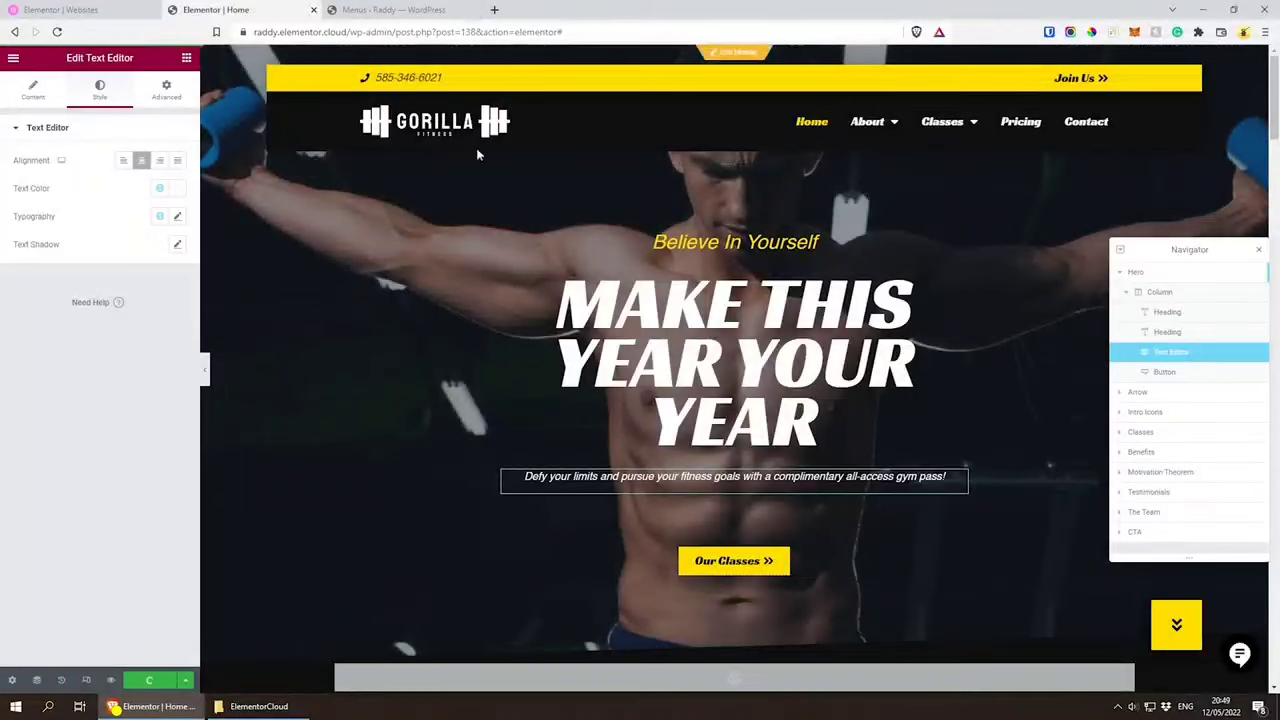
left_click(314, 457)
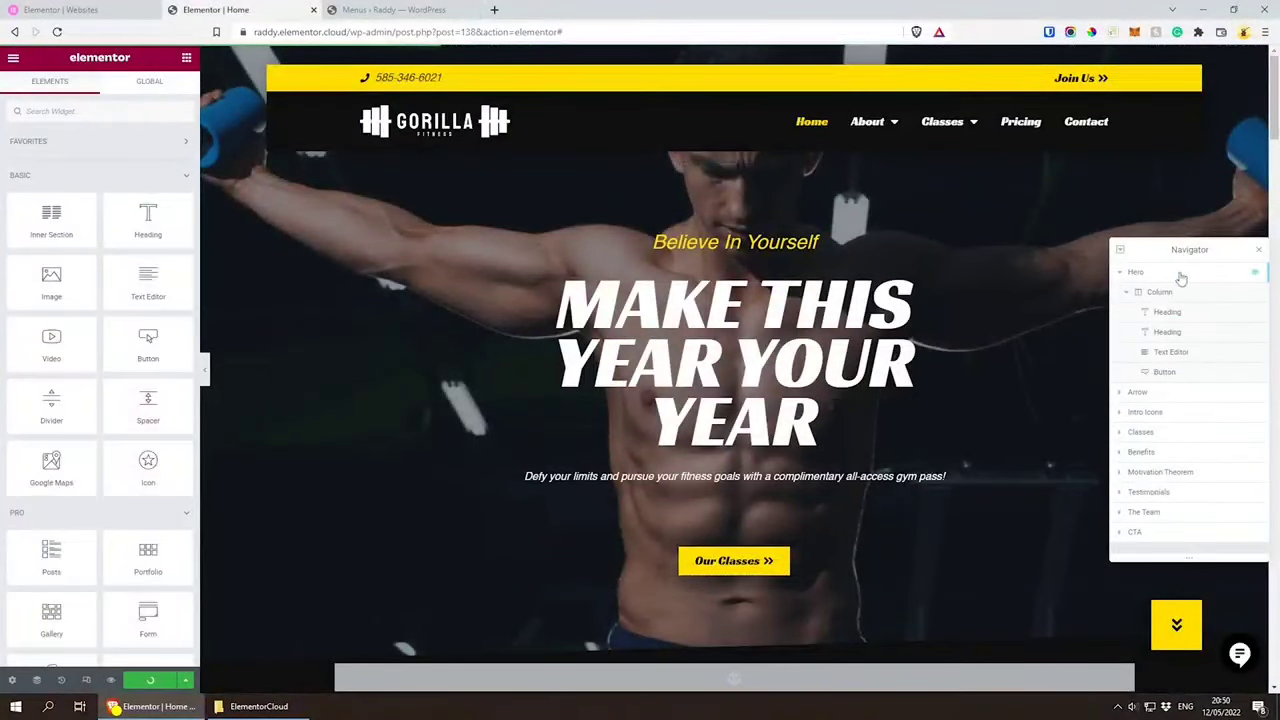
left_click(1140, 273)
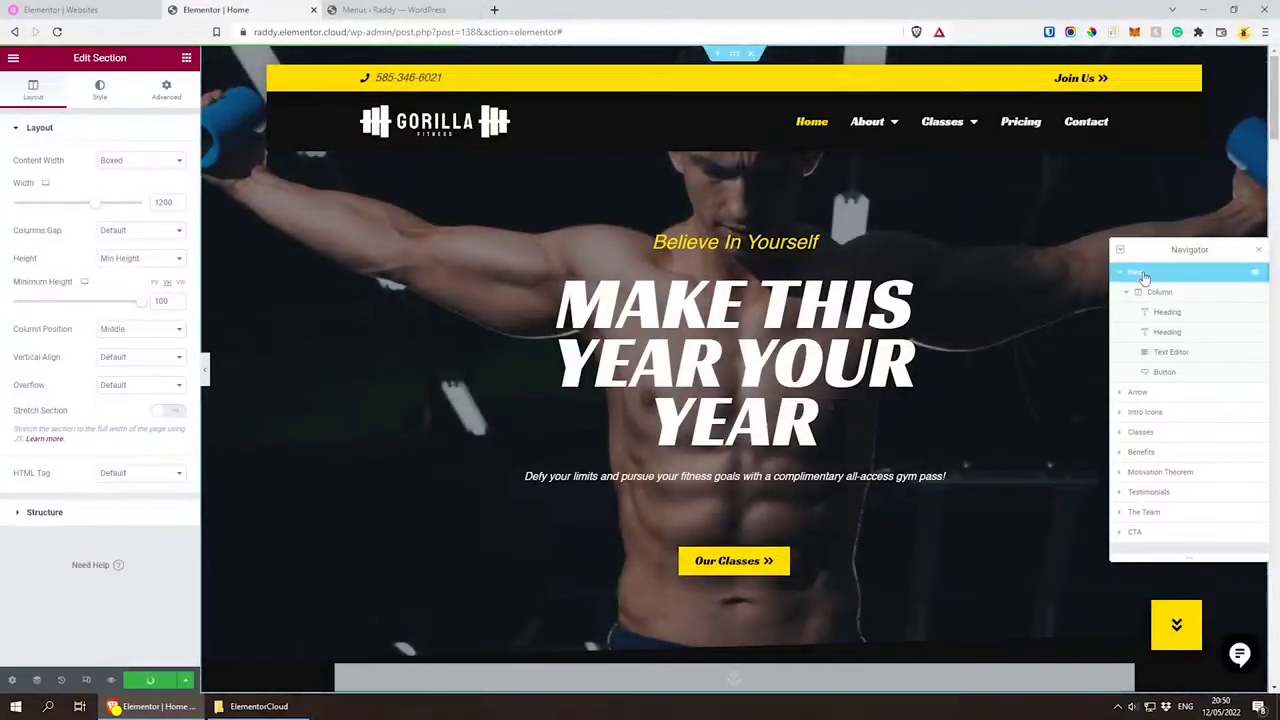
left_click(92, 93)
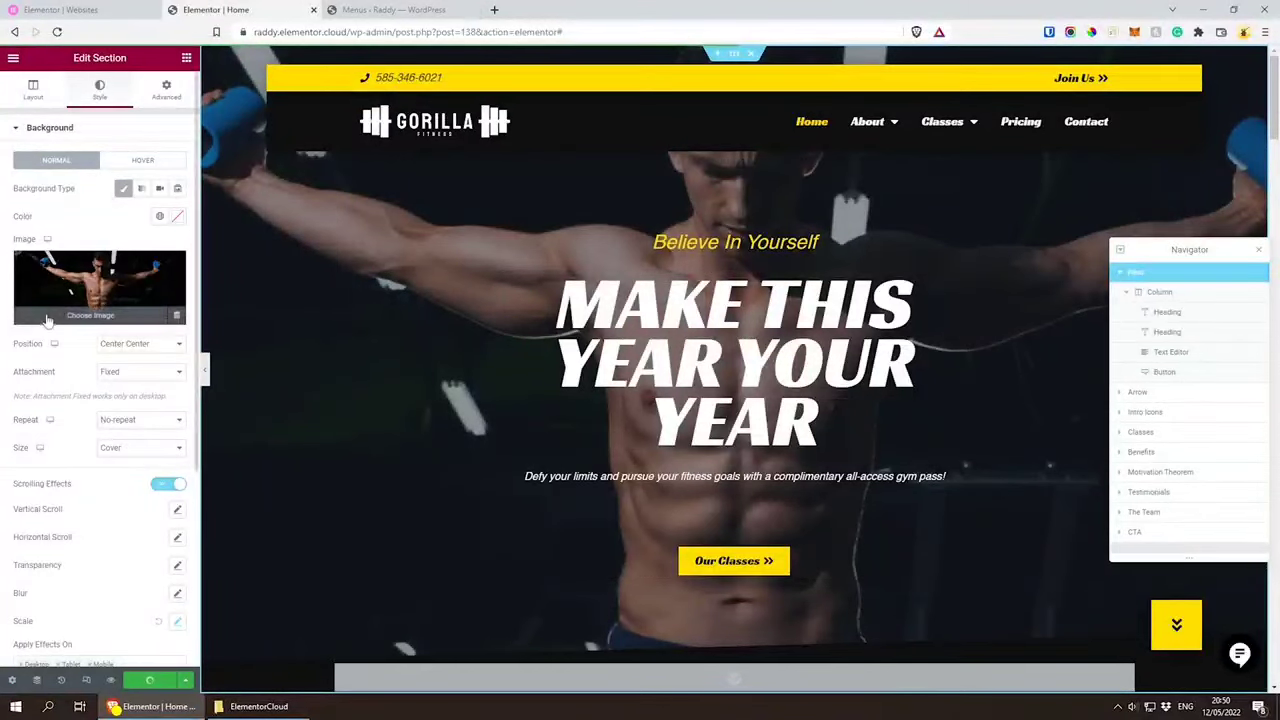
left_click(86, 318)
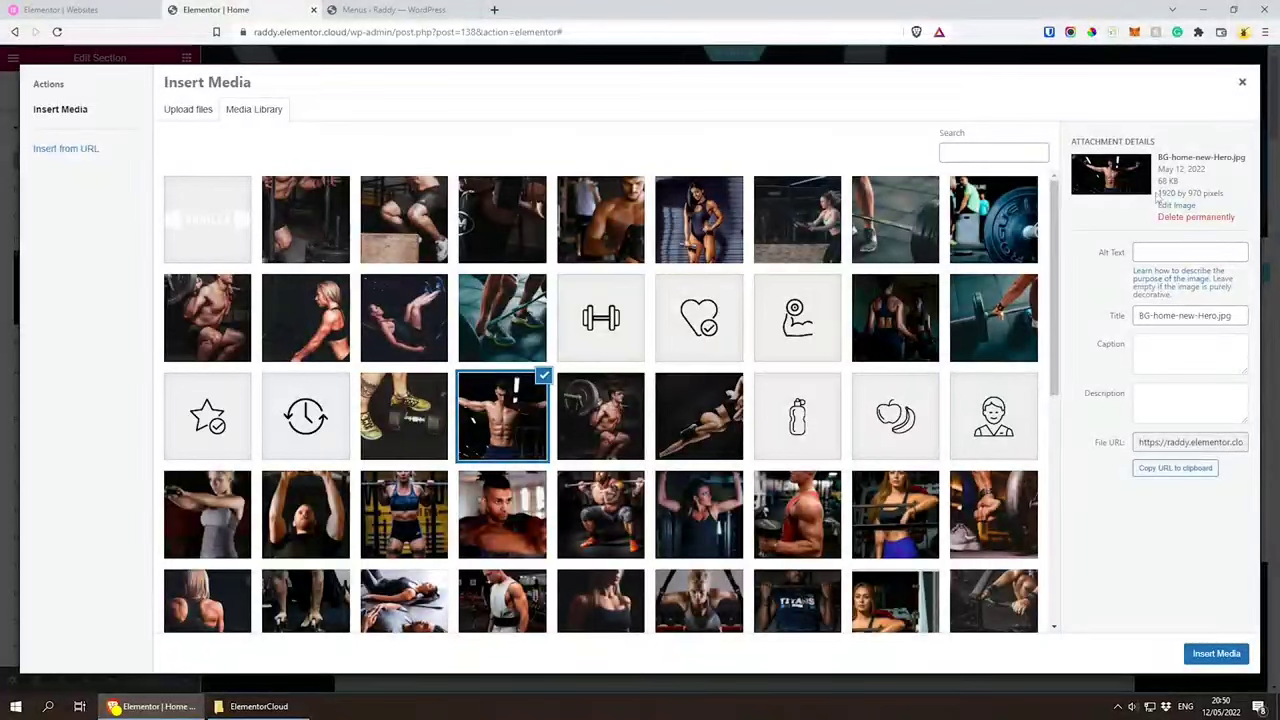
Step: Check the pixel dimensions and file size of the current hero background image
left_click_drag(1157, 194, 1191, 192)
left_click(1188, 192)
left_click_drag(1157, 182, 1176, 181)
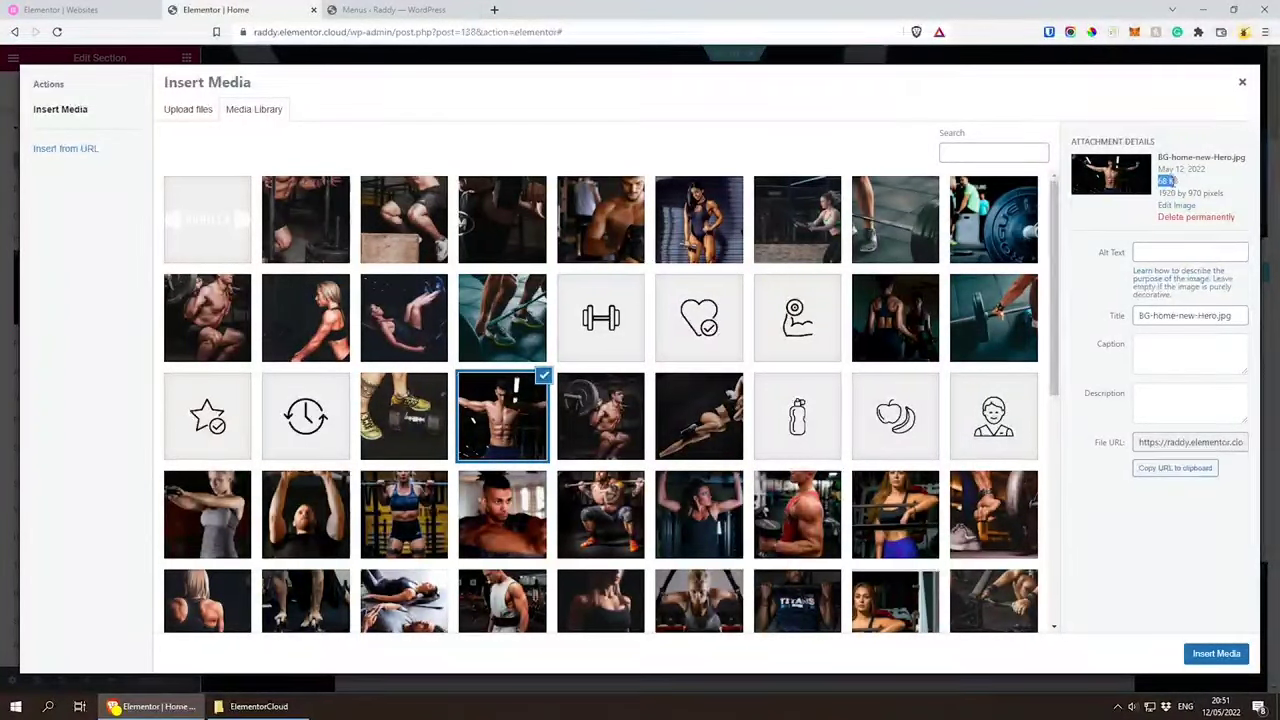
double_click(1164, 182)
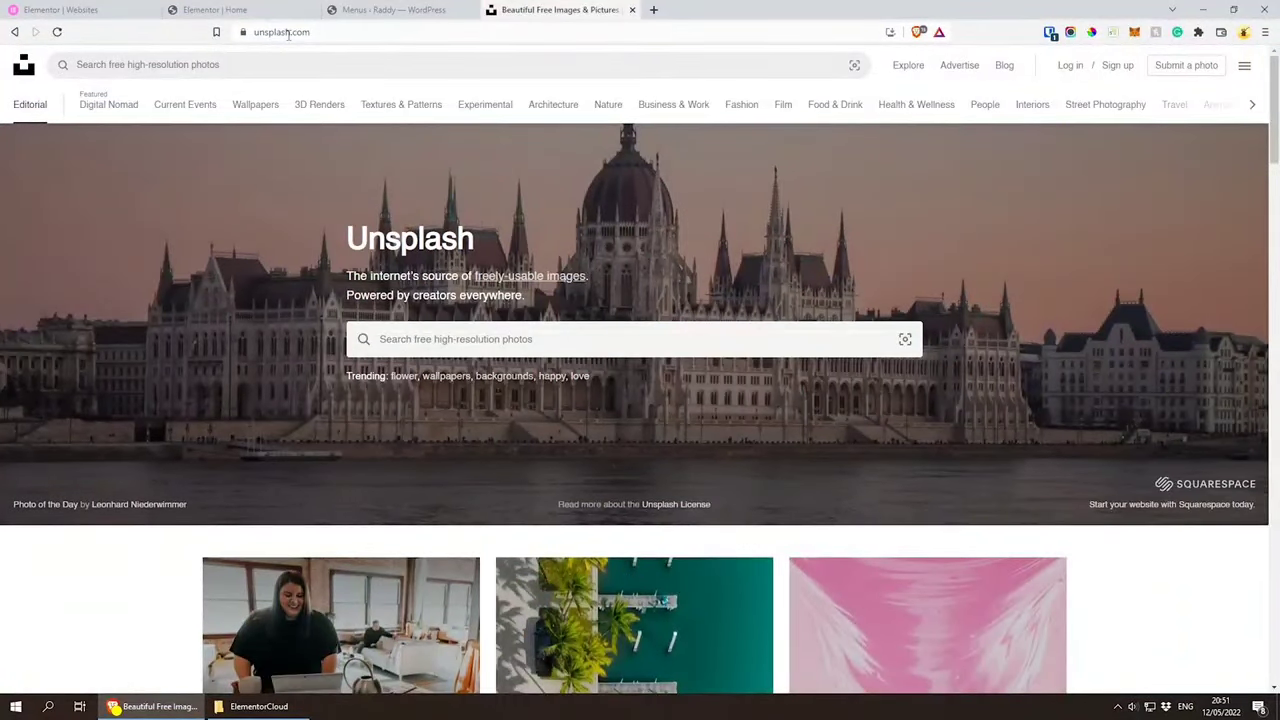
Step: Switch to Unsplash and search its photos for gym
left_click(491, 344)
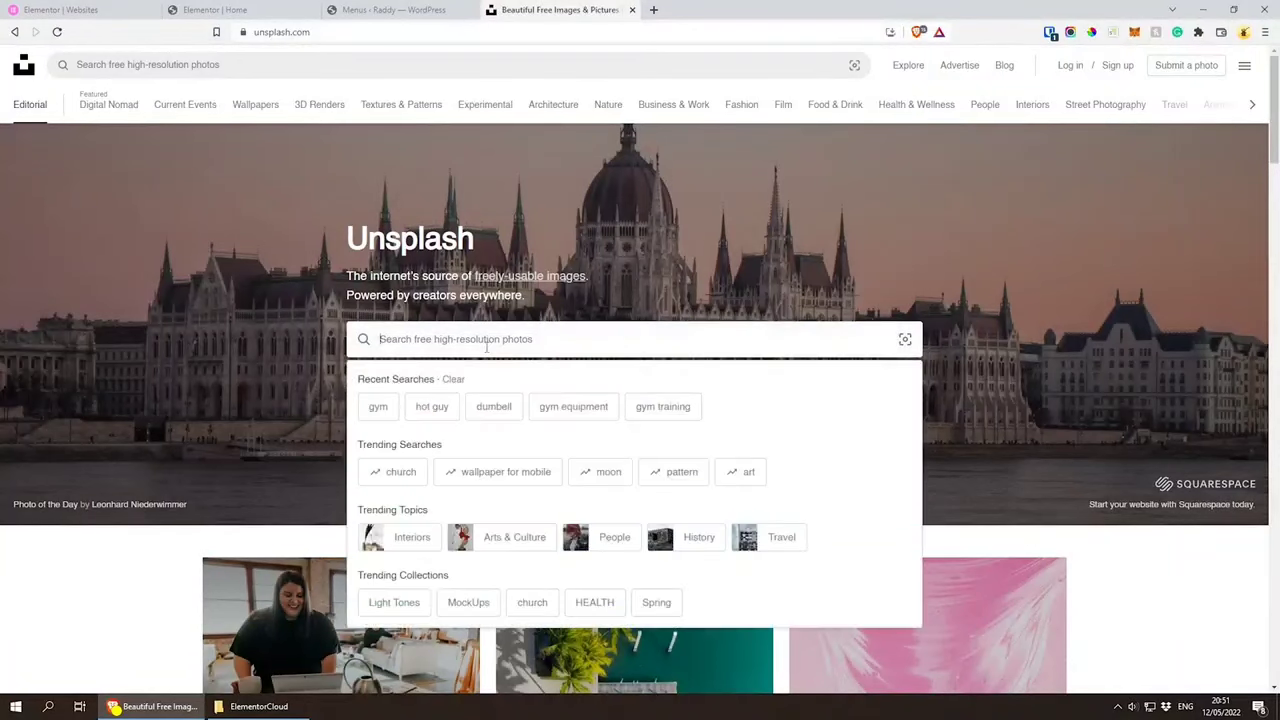
type("gym")
key("Return")
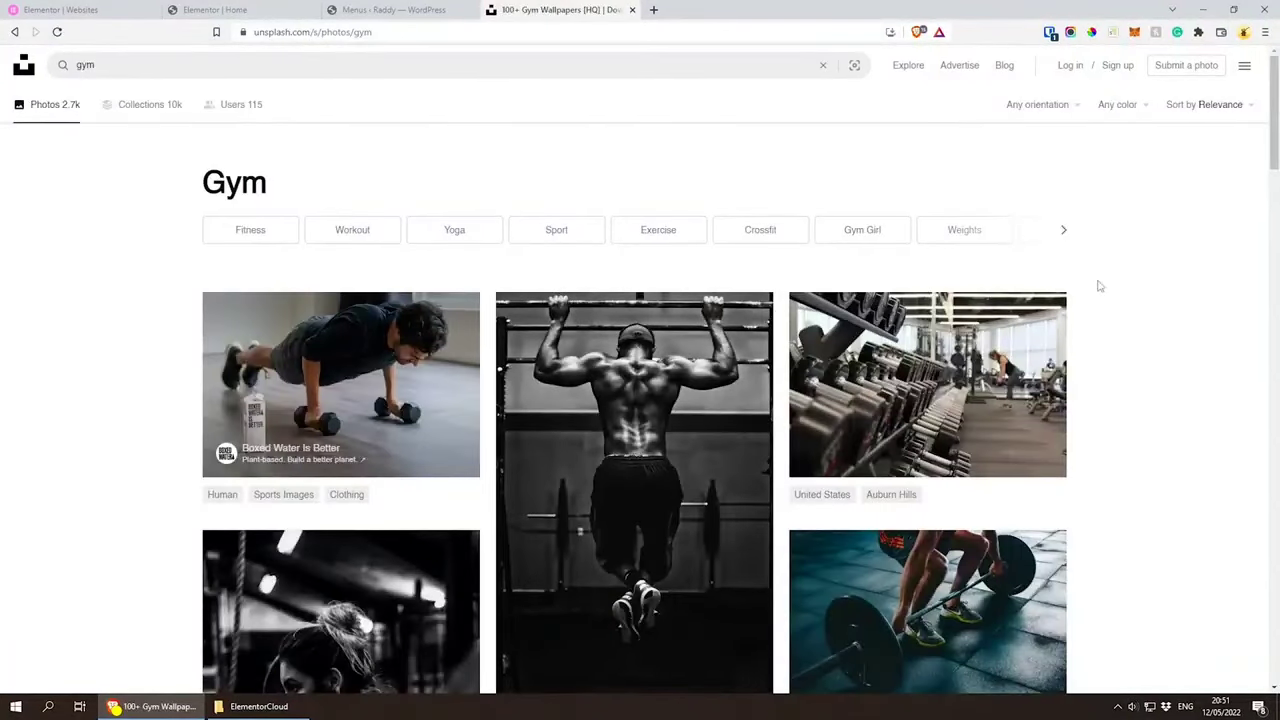
Step: Download the free photo of a person about to lift a barbell on a tiled floor into the ElementorCloud folder
scroll(1110, 285, "down", 2)
scroll(1231, 326, "down", 1)
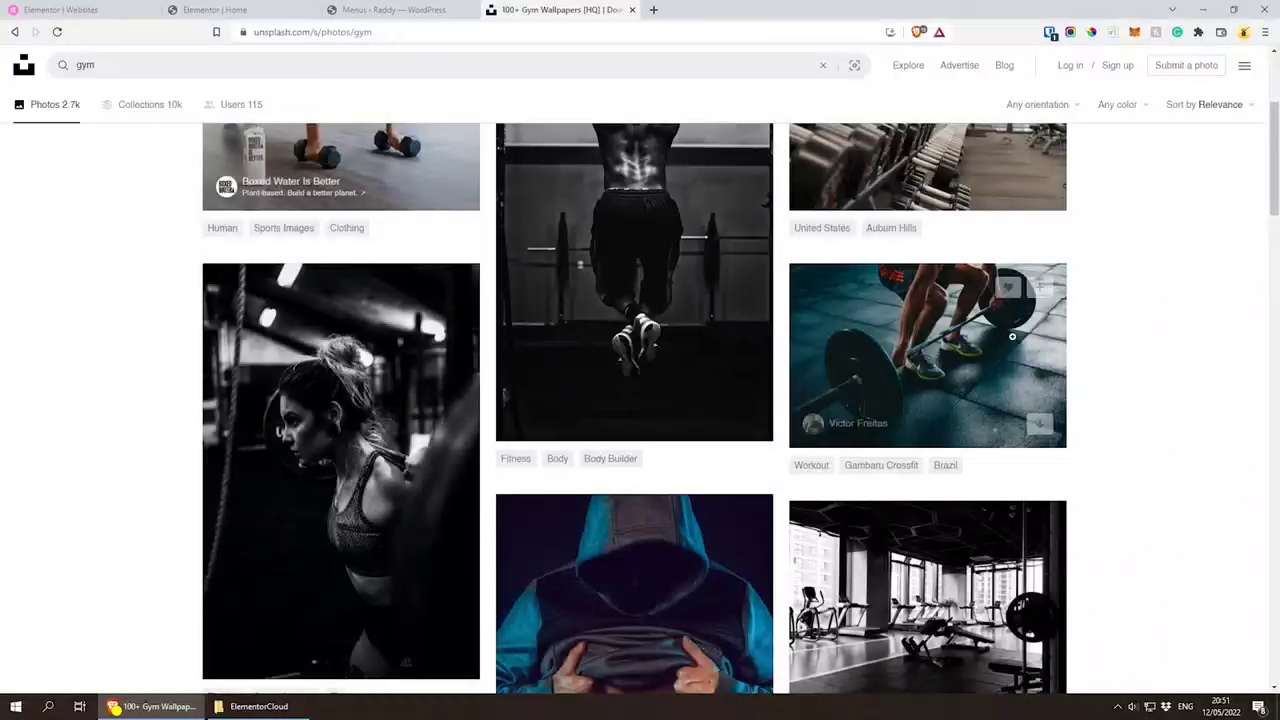
left_click(878, 338)
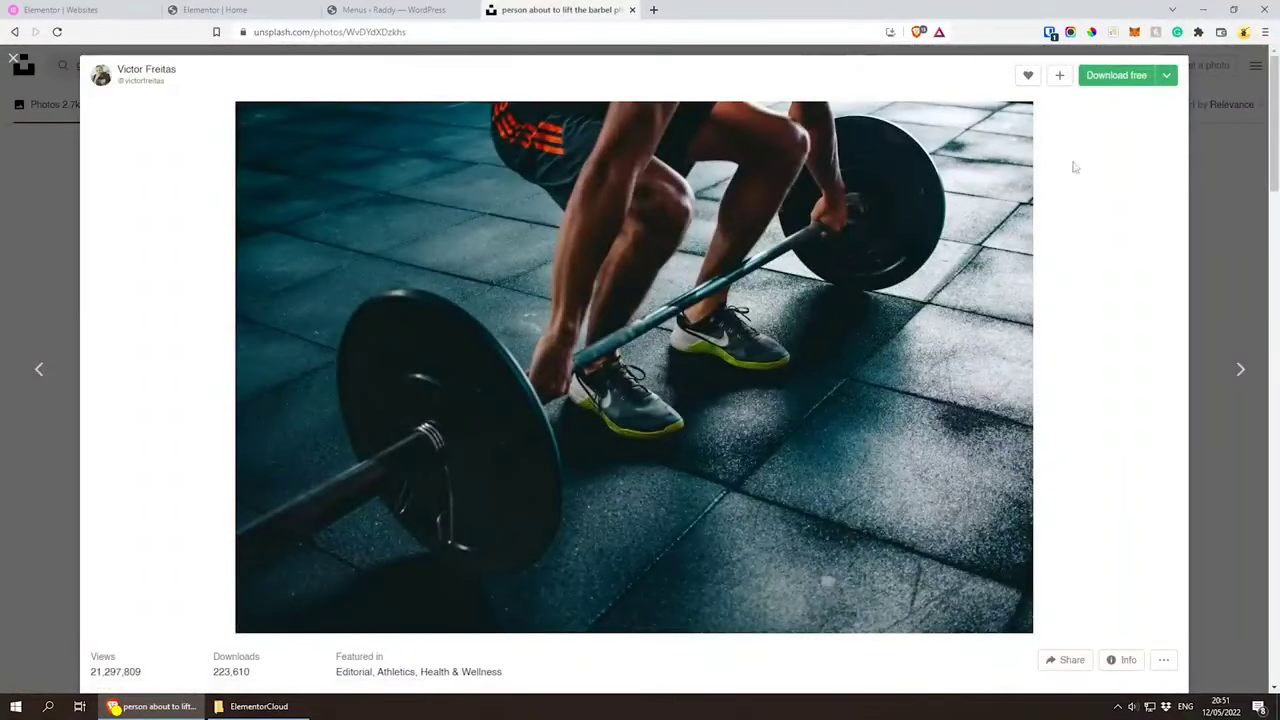
left_click(1127, 80)
left_click(408, 429)
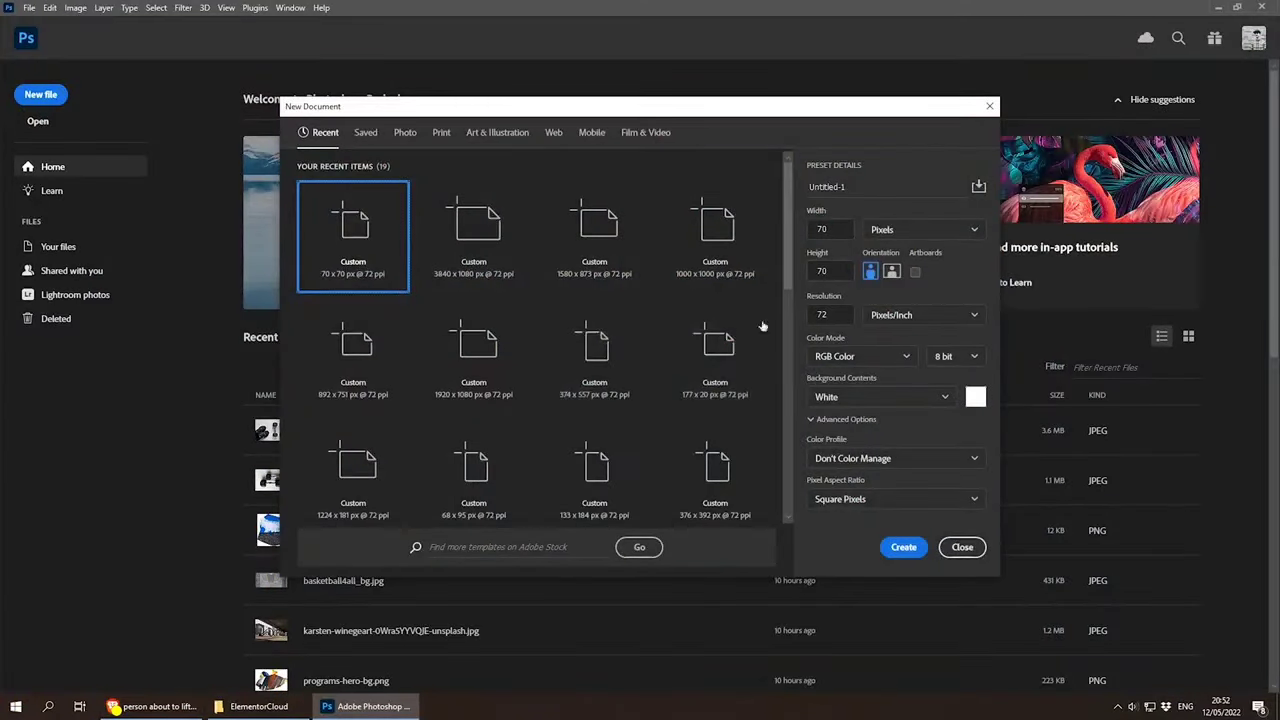
Step: Create a new Photoshop document 1920 pixels wide and 970 pixels high
left_click(826, 229)
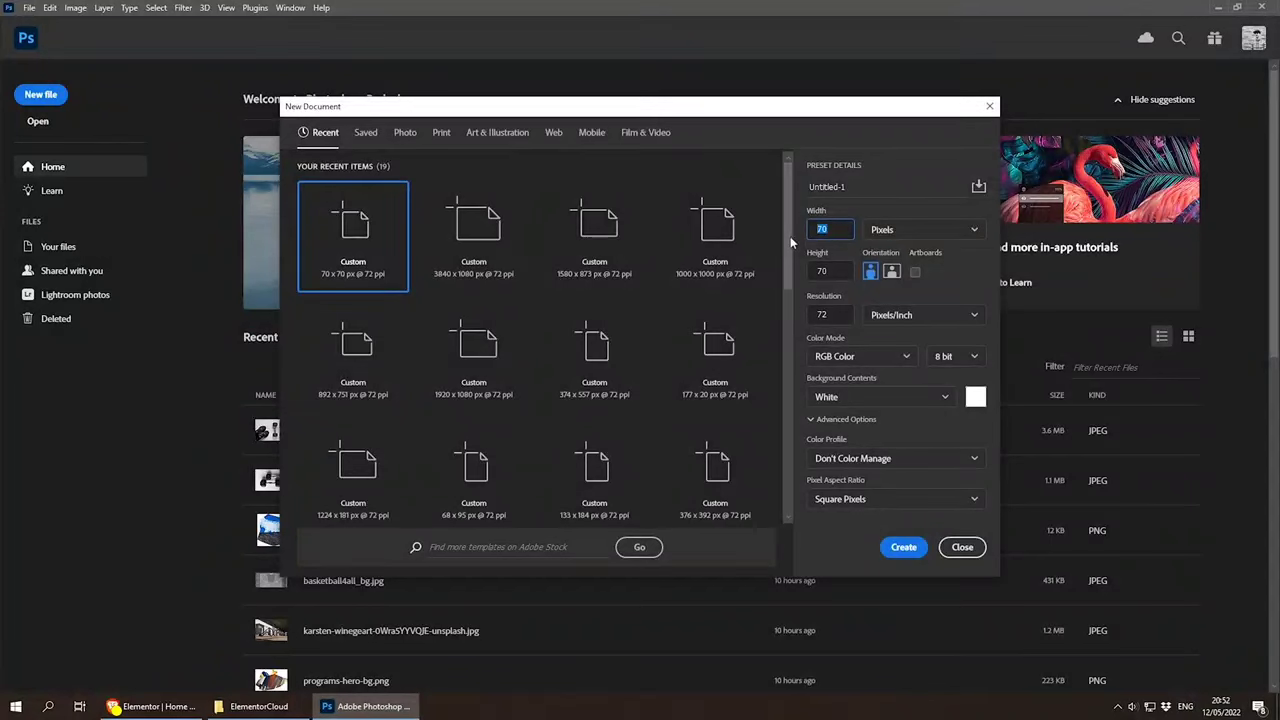
type("192")
key("Tab")
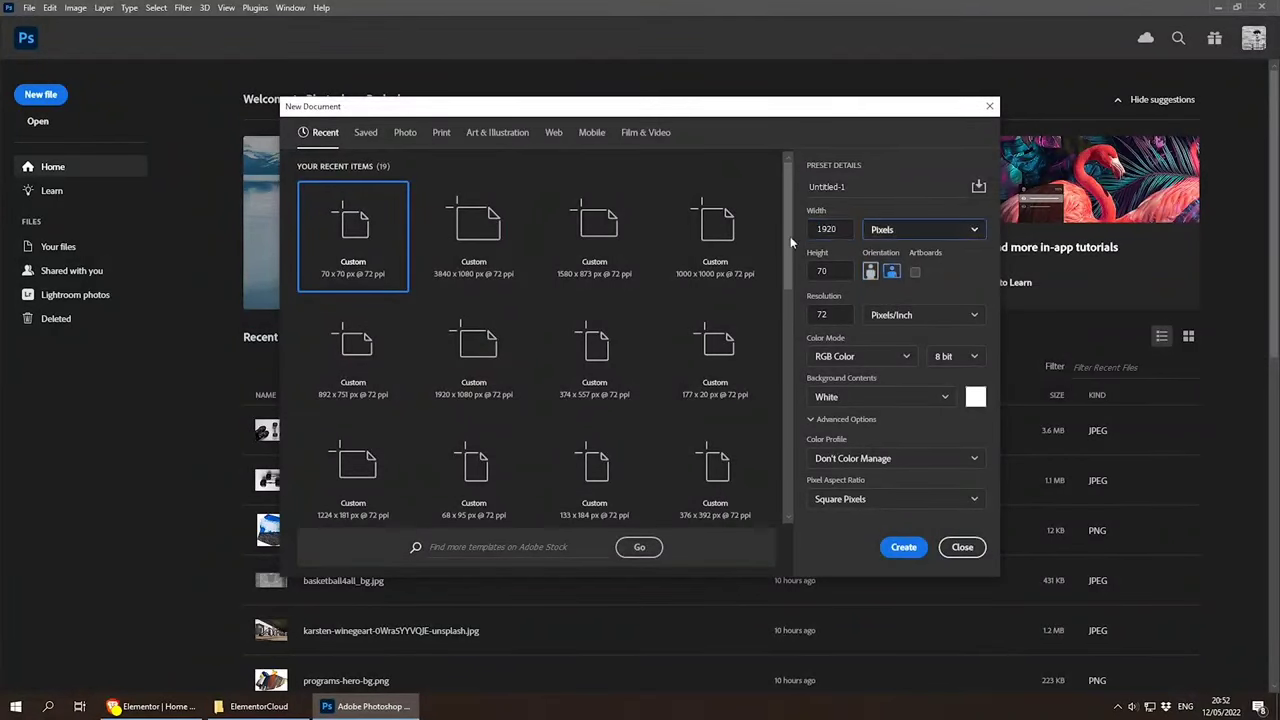
type("970")
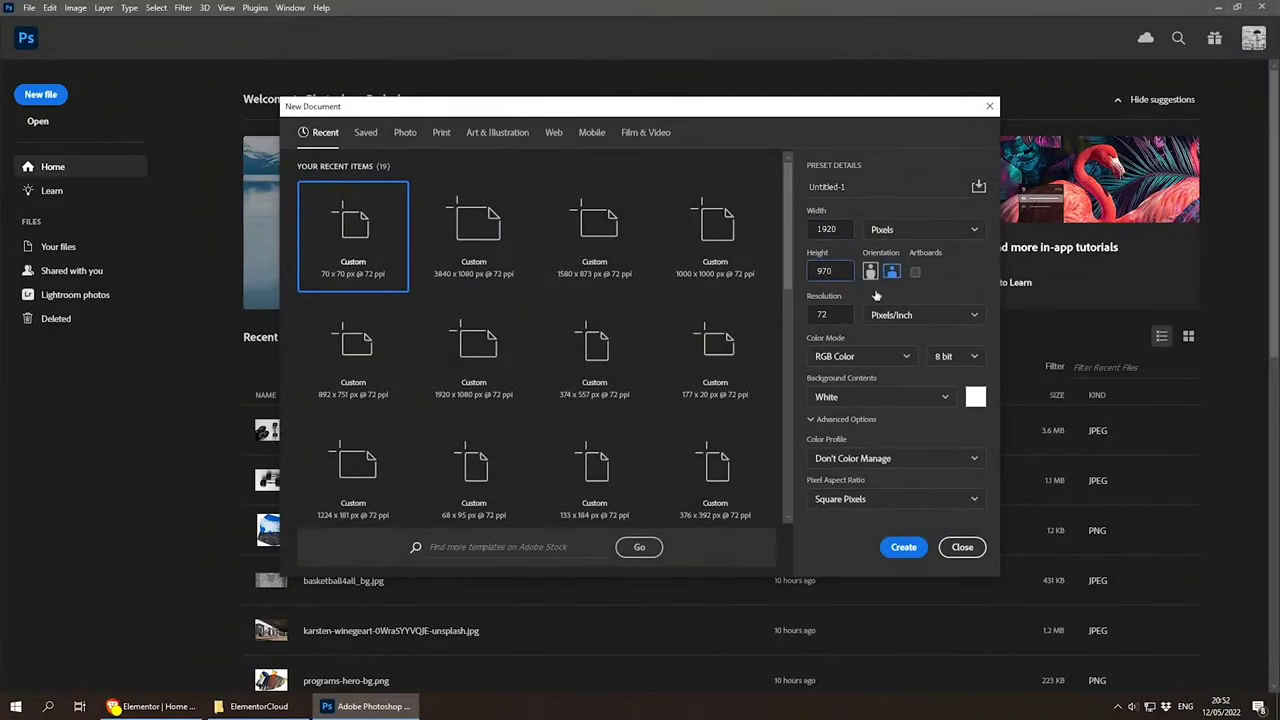
left_click(924, 554)
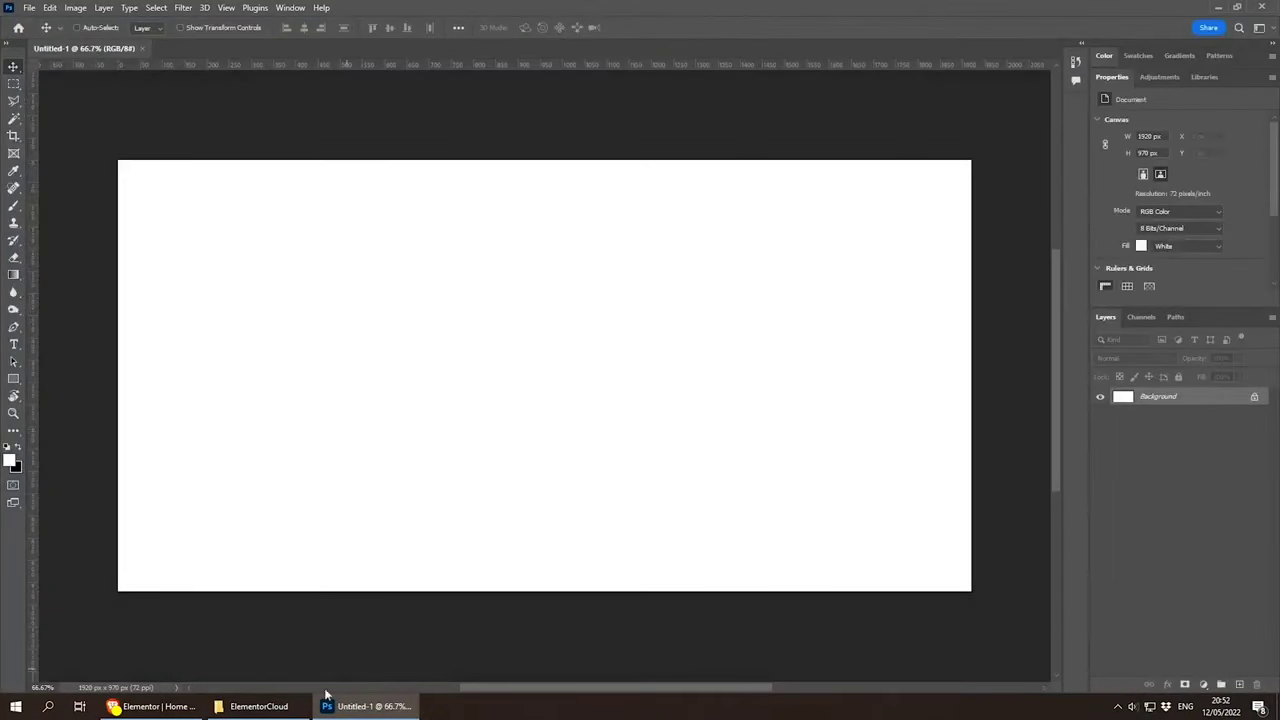
Step: Place the downloaded barbell photo from the ElementorCloud folder and scale it to about 39% so it covers the canvas
left_click(259, 706)
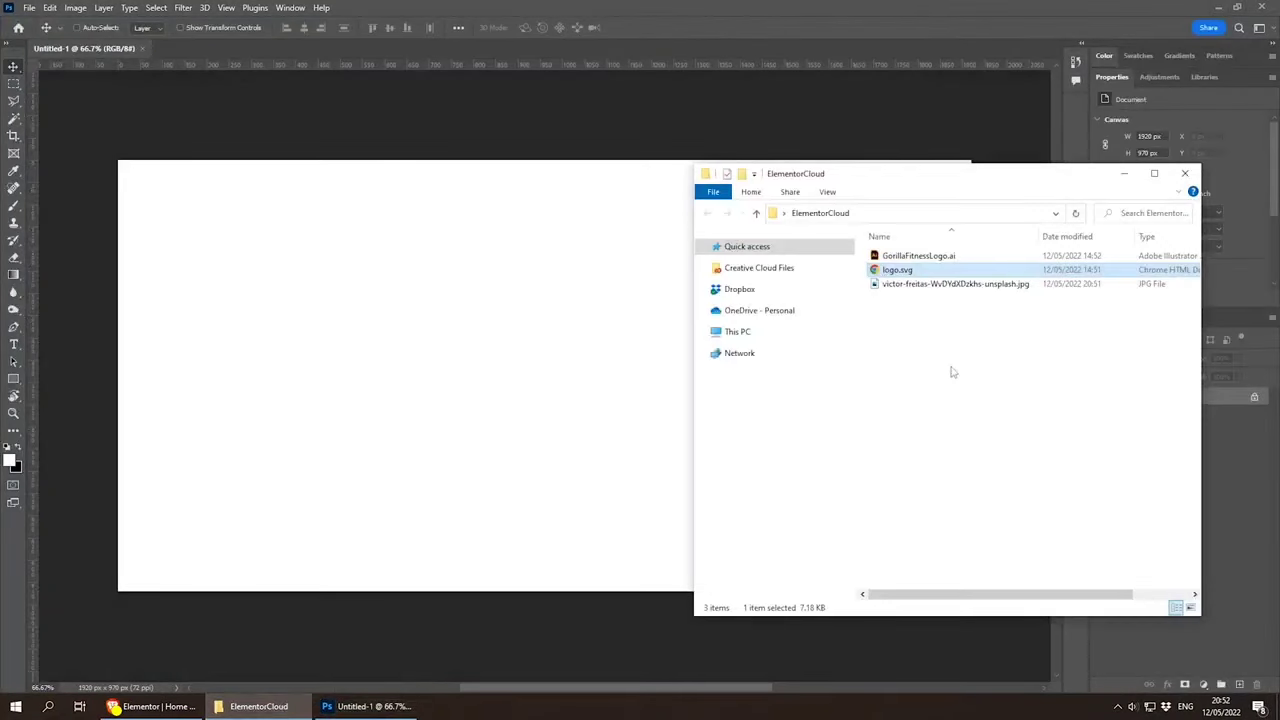
left_click_drag(955, 284, 353, 323)
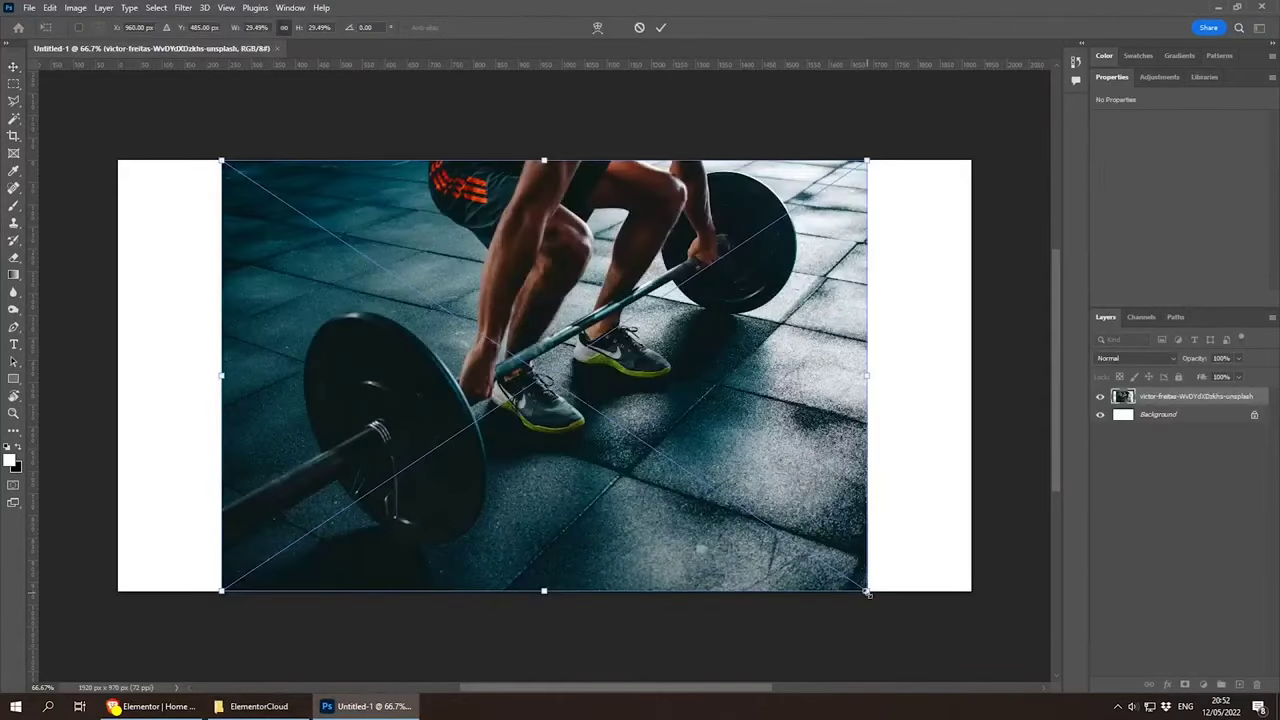
left_click_drag(867, 592, 972, 660)
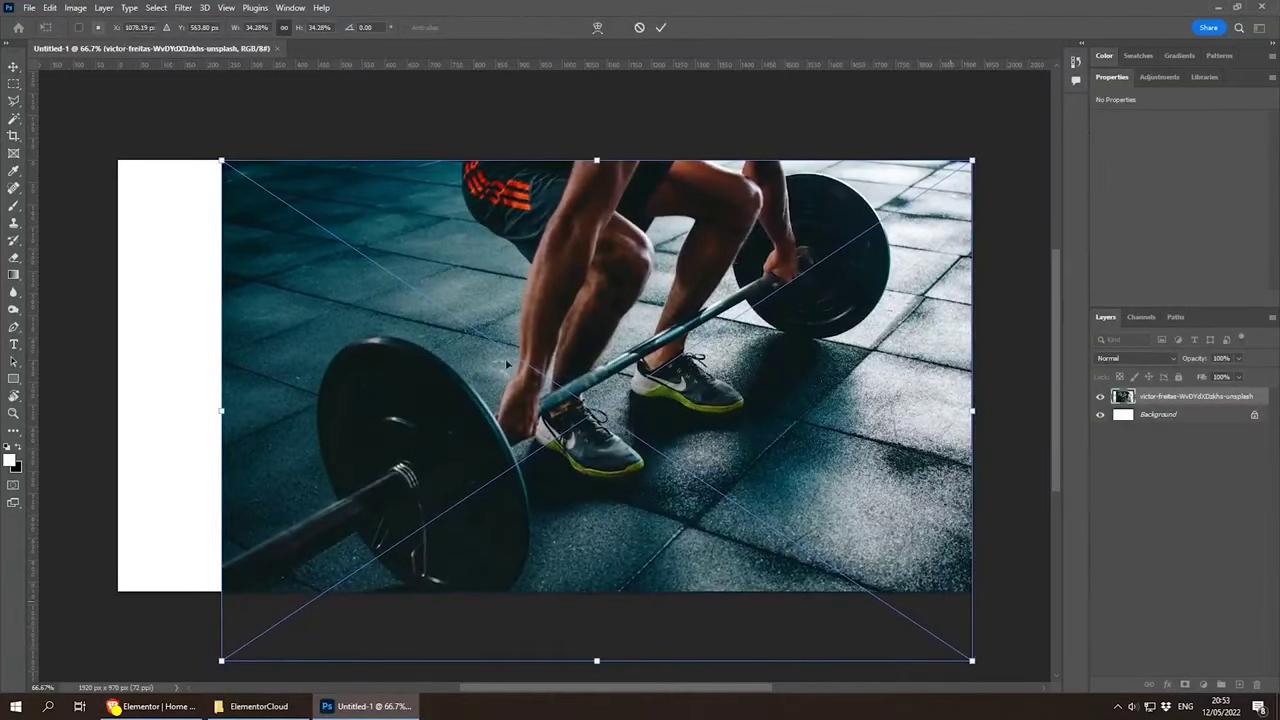
left_click_drag(226, 163, 103, 115)
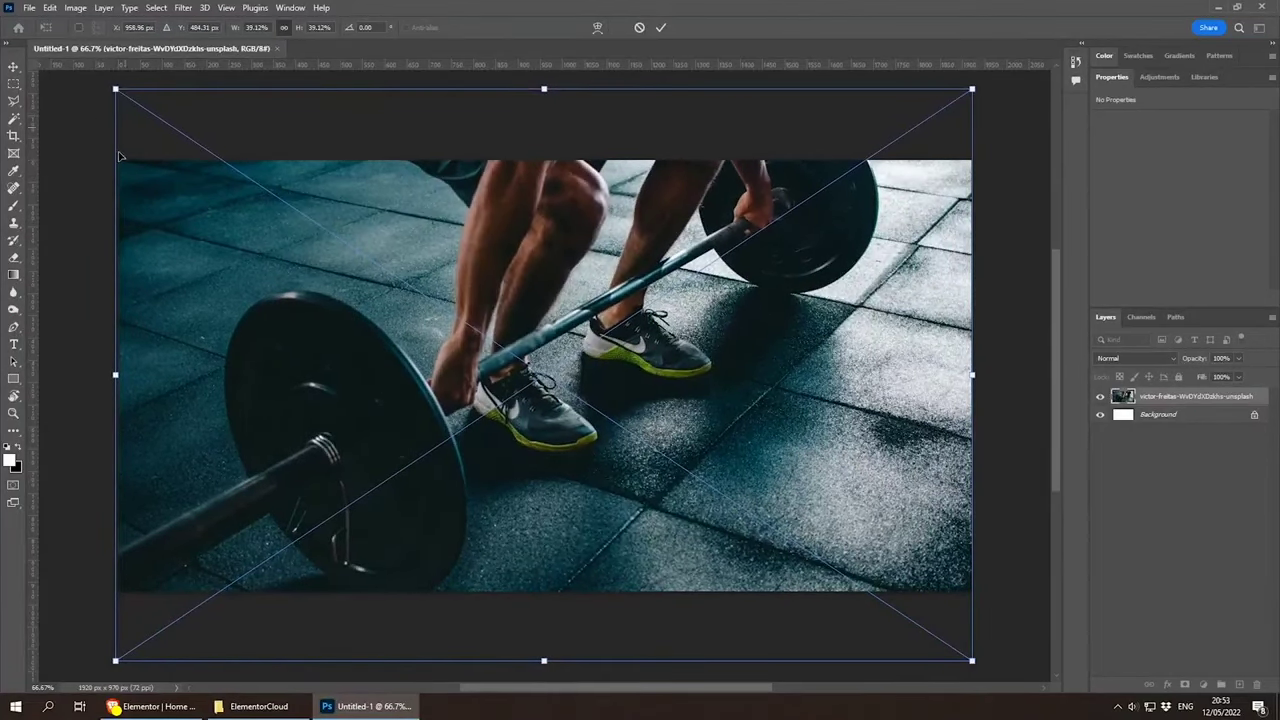
key("Return")
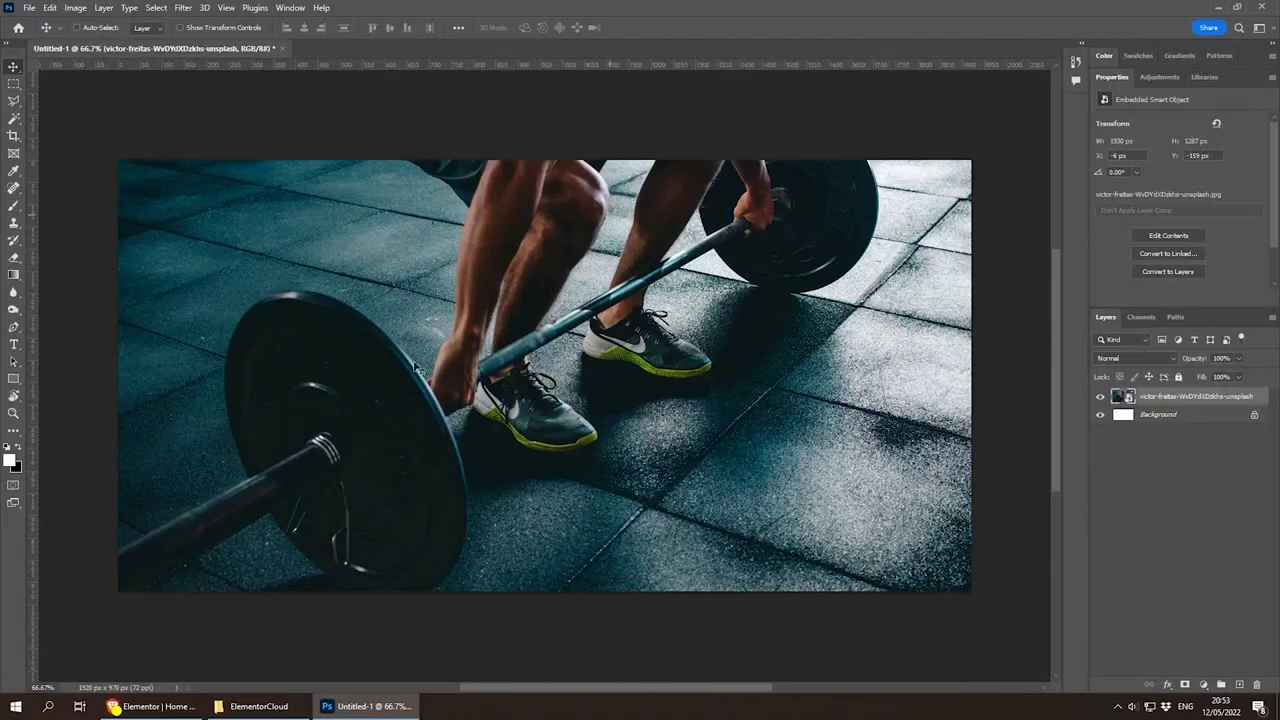
Step: Export the image as a JPG at quality 2, named hero, in the ElementorCloud folder
left_click(29, 9)
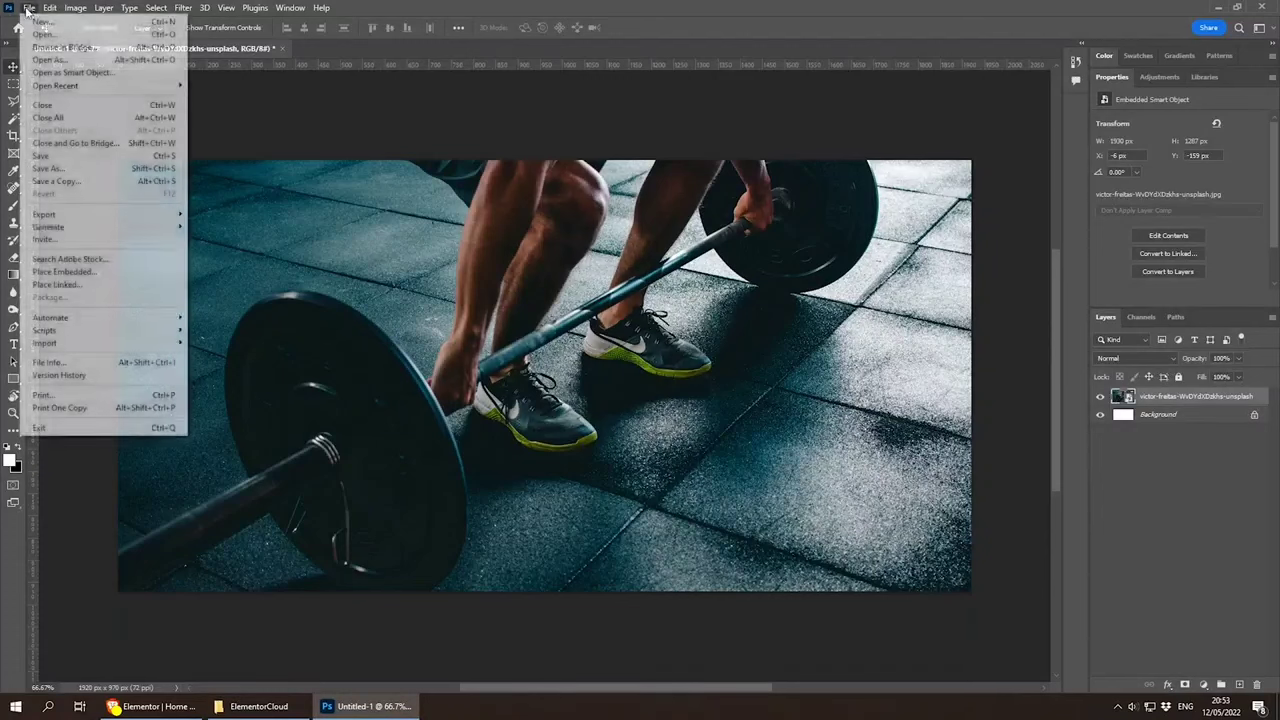
mouse_move(86, 214)
left_click(265, 233)
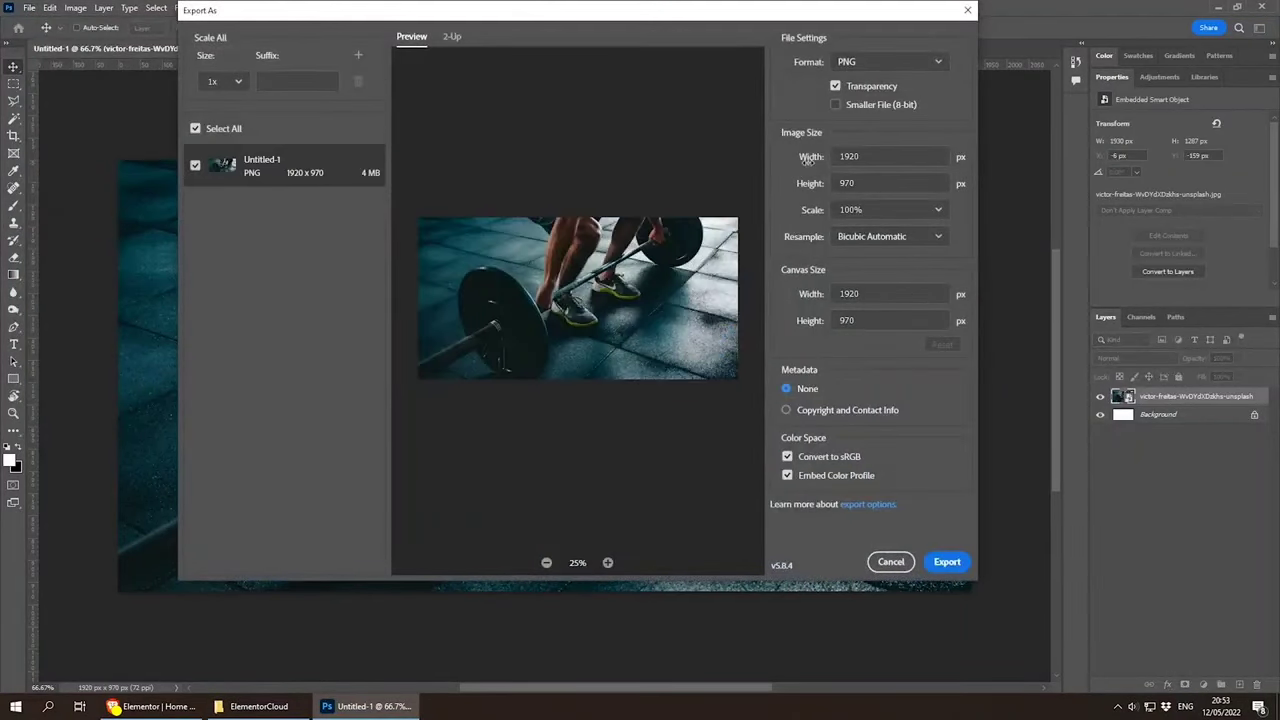
left_click(877, 64)
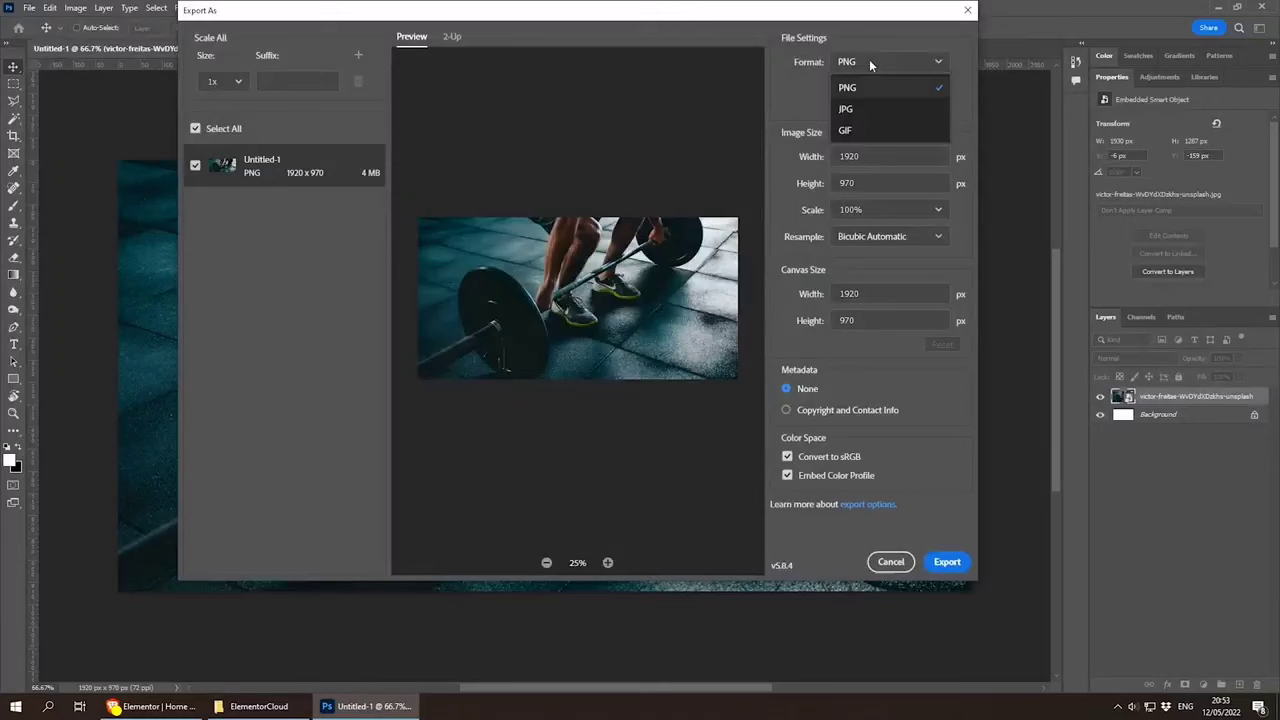
left_click(869, 112)
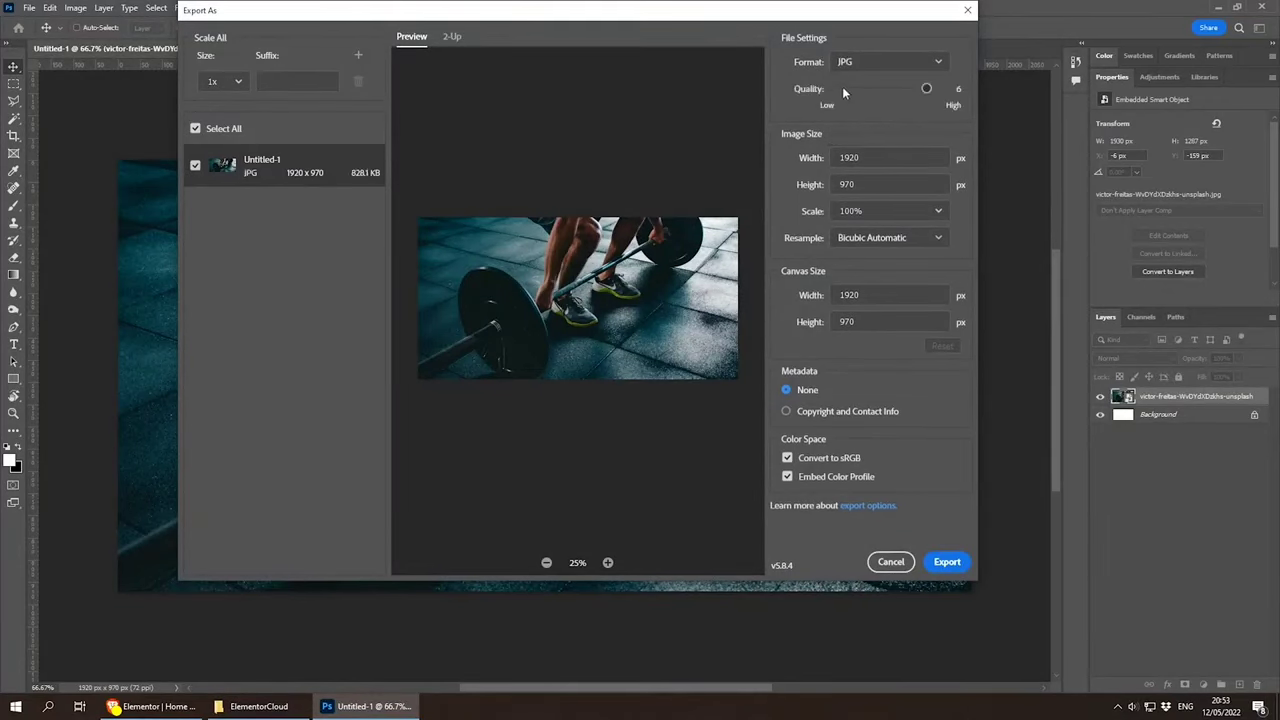
left_click_drag(926, 89, 852, 90)
left_click(930, 561)
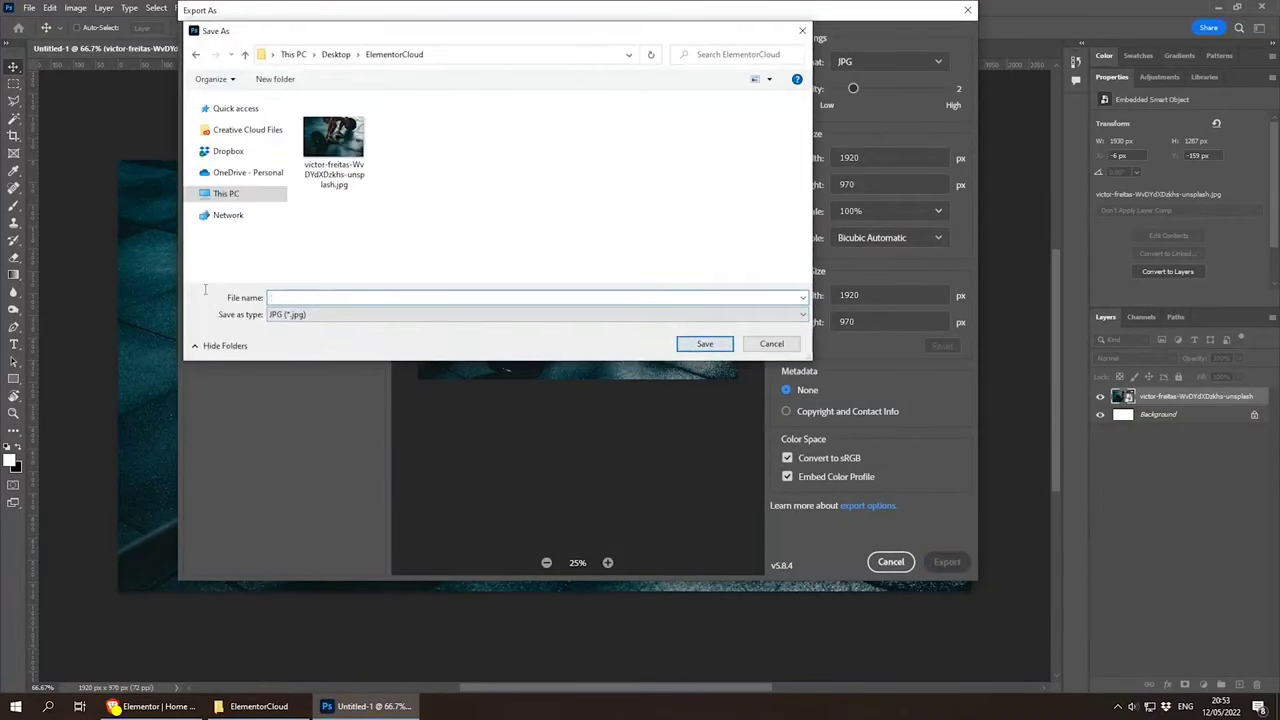
type("hero")
key("Return")
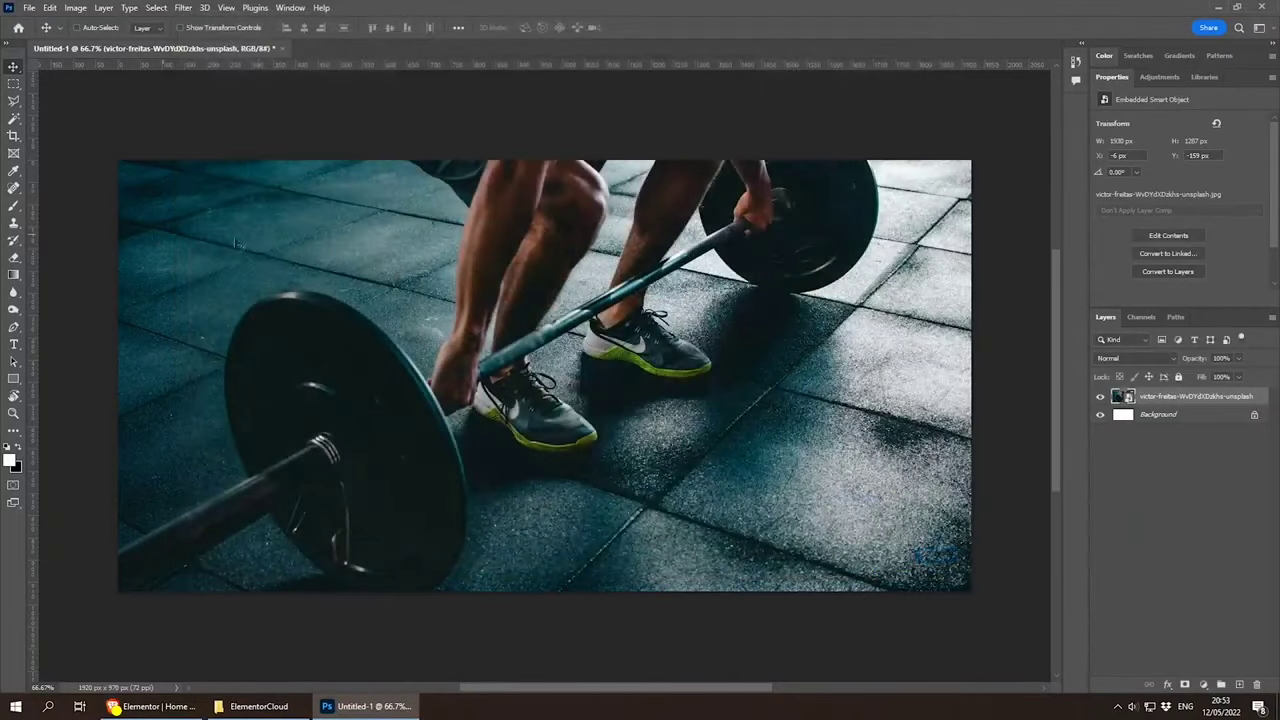
Step: Return to the browser and upload hero.jpg from the ElementorCloud folder to the media library
left_click(342, 707)
left_click(293, 712)
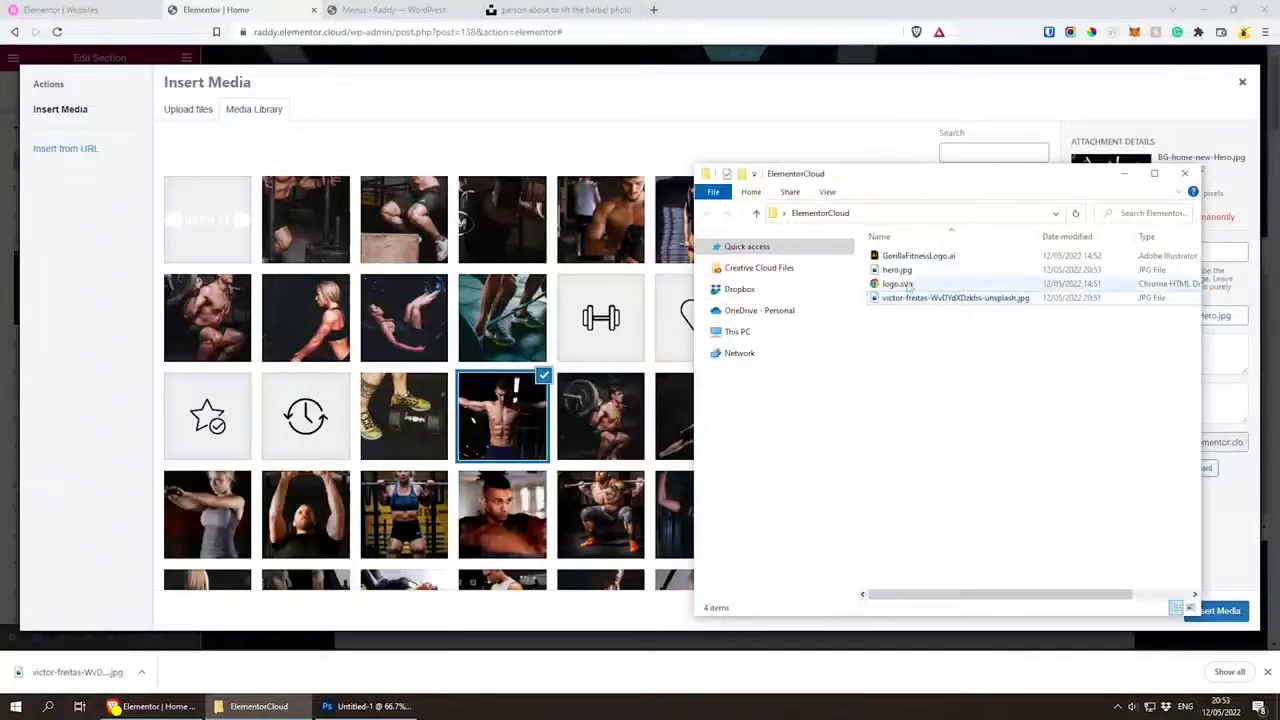
left_click(934, 271)
left_click_drag(934, 271, 520, 288)
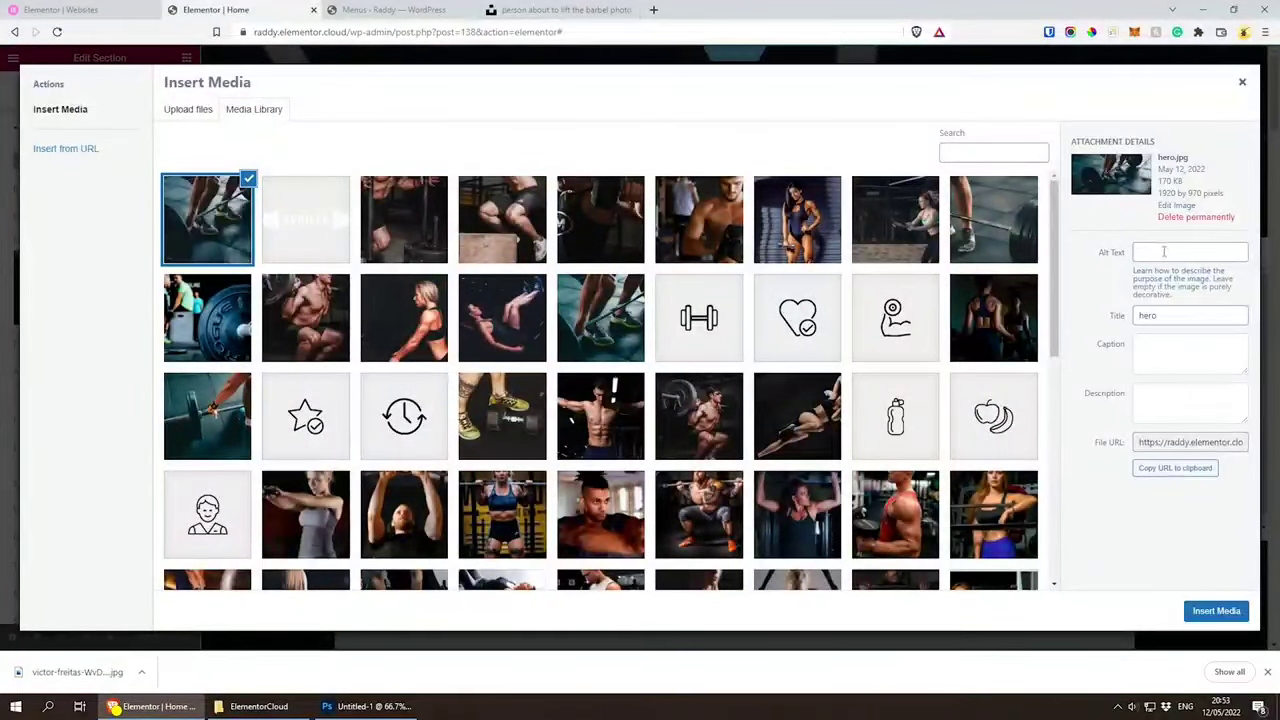
Step: Give the uploaded image the alt text "hero" and insert it as the Hero section's background
left_click(1164, 252)
type("hero")
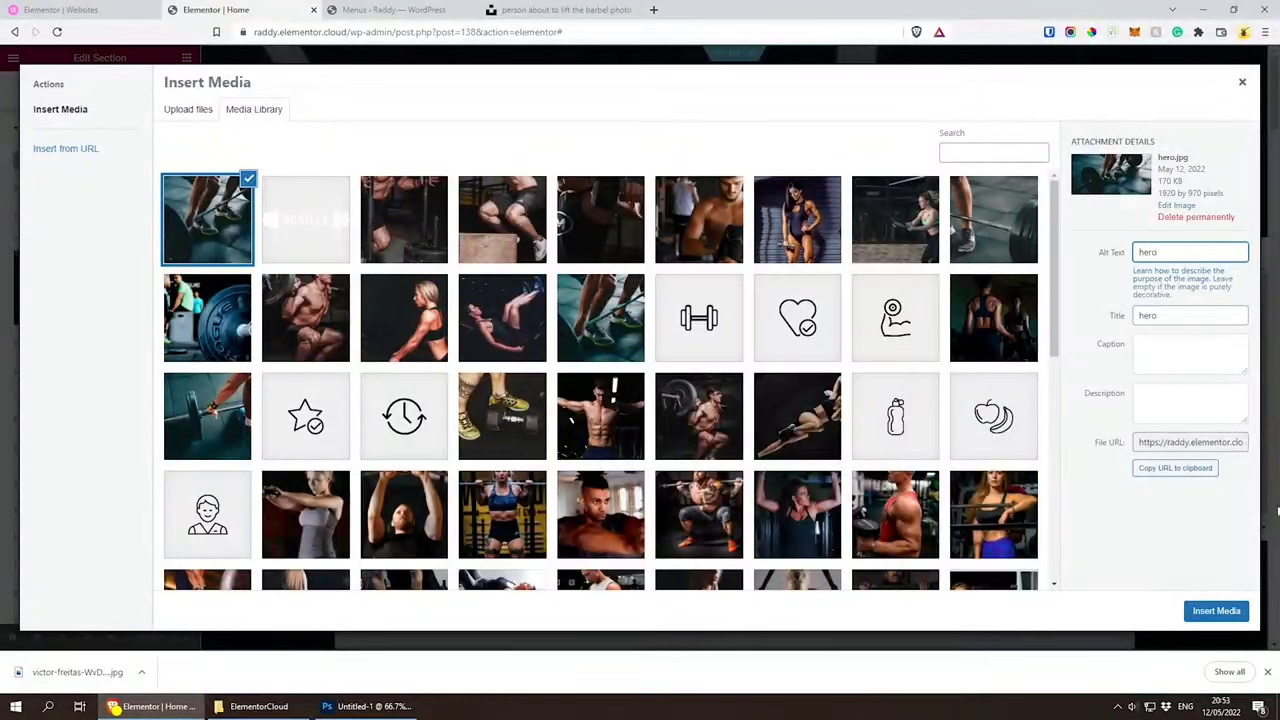
left_click(1216, 611)
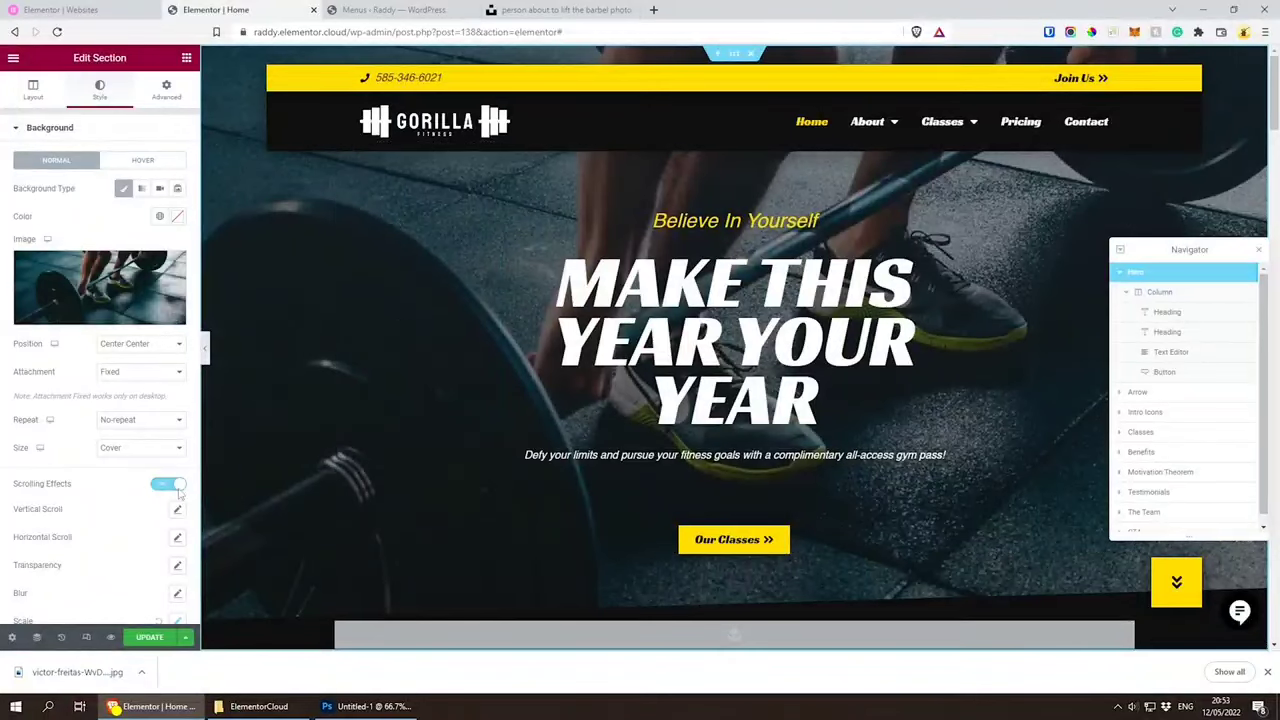
Step: Update the home page and load the live site's home page at raddy.elementor.cloud to check the new hero background
left_click(150, 638)
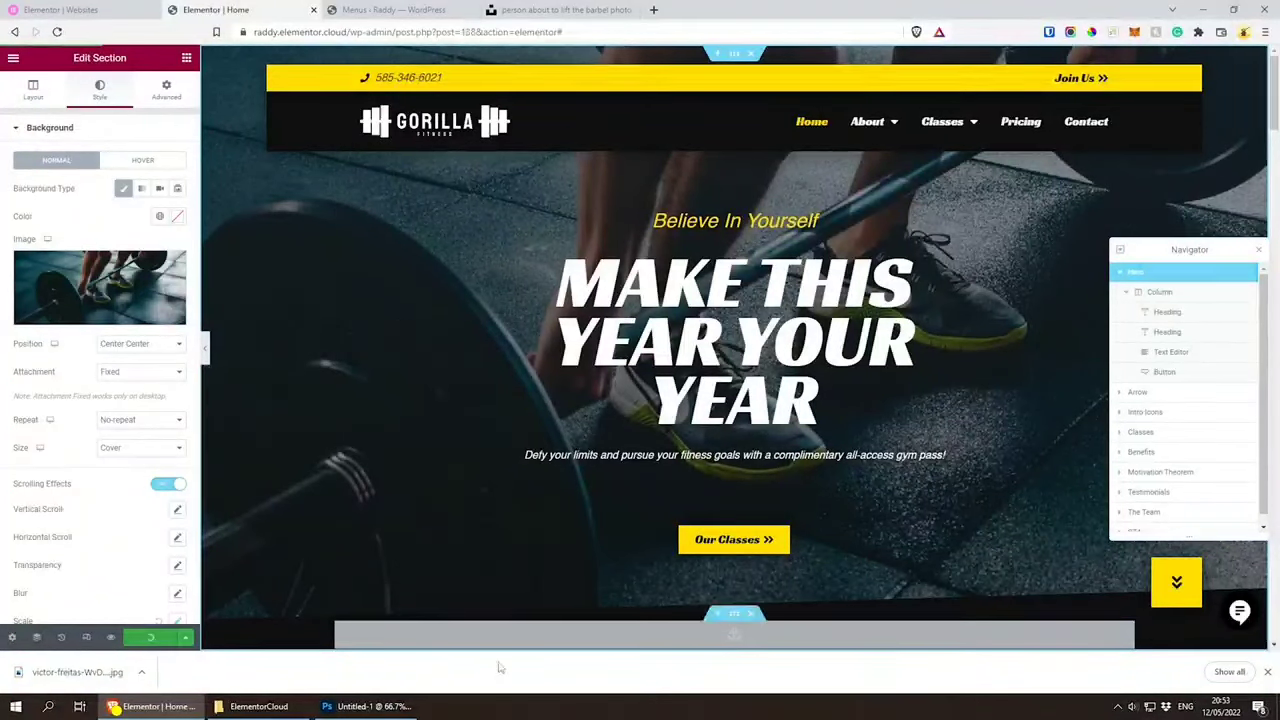
left_click(1267, 672)
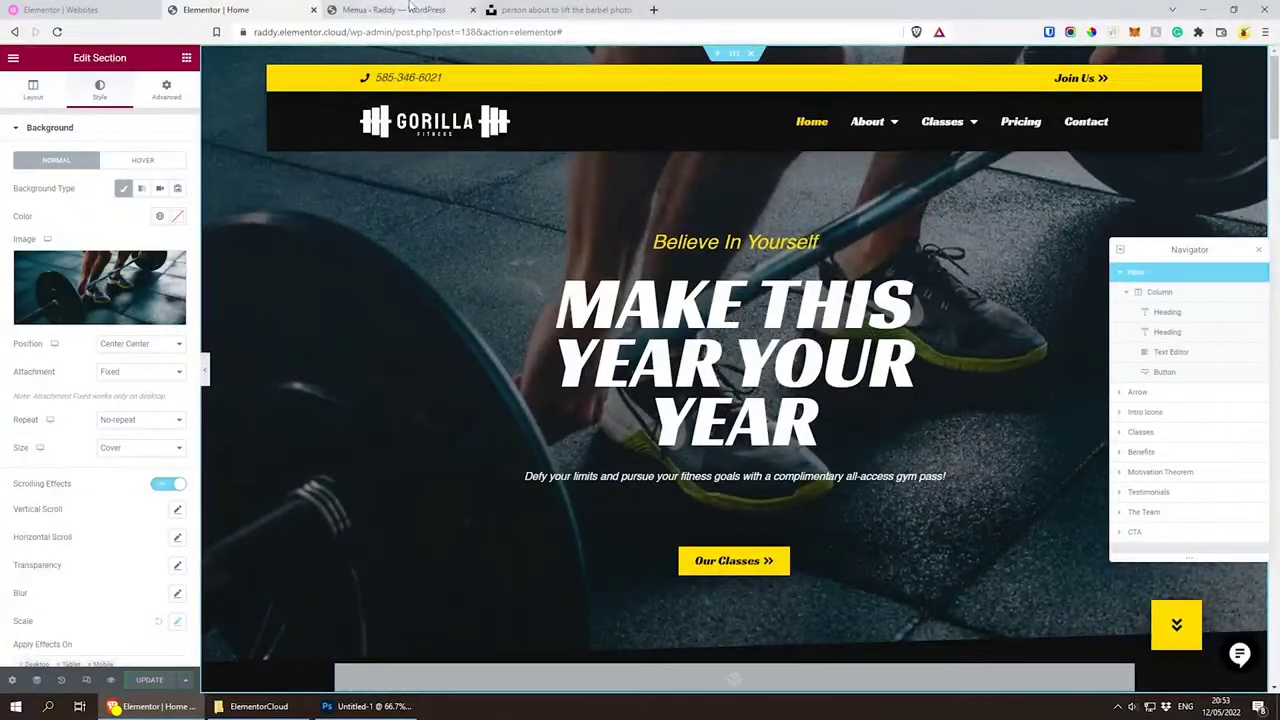
left_click(385, 12)
left_click_drag(352, 31, 971, 60)
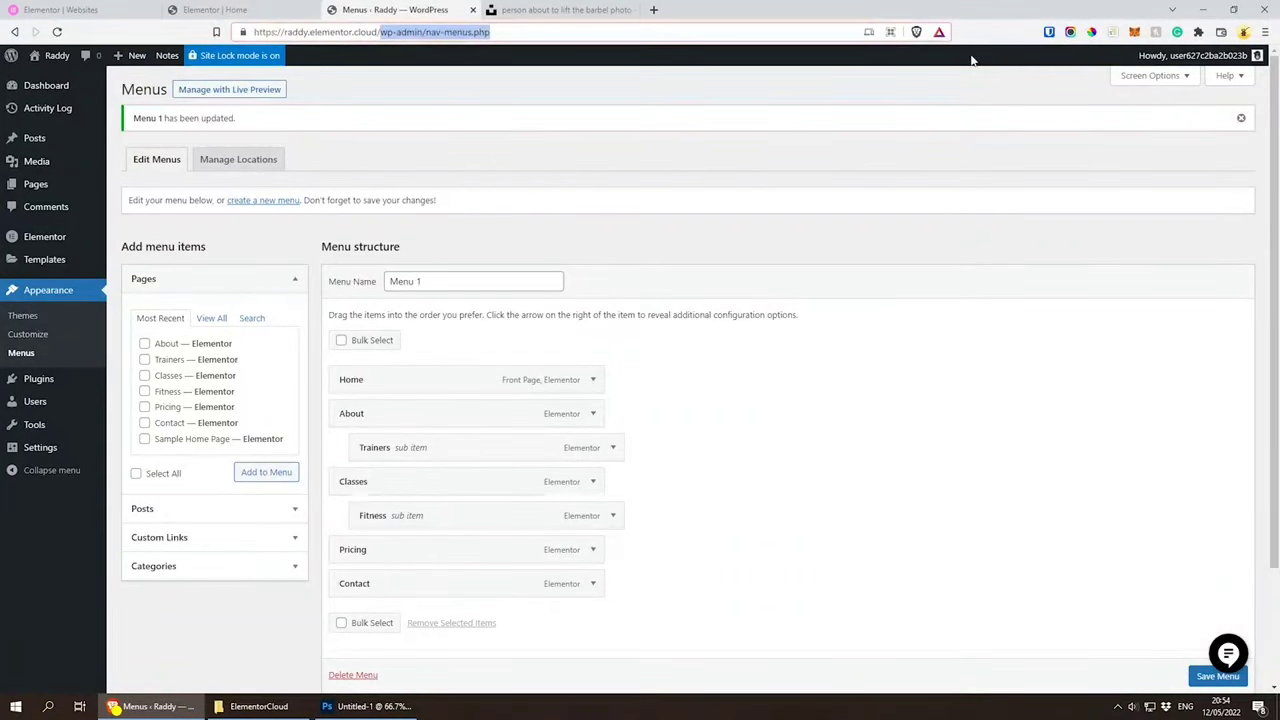
key("BackSpace")
key("Return")
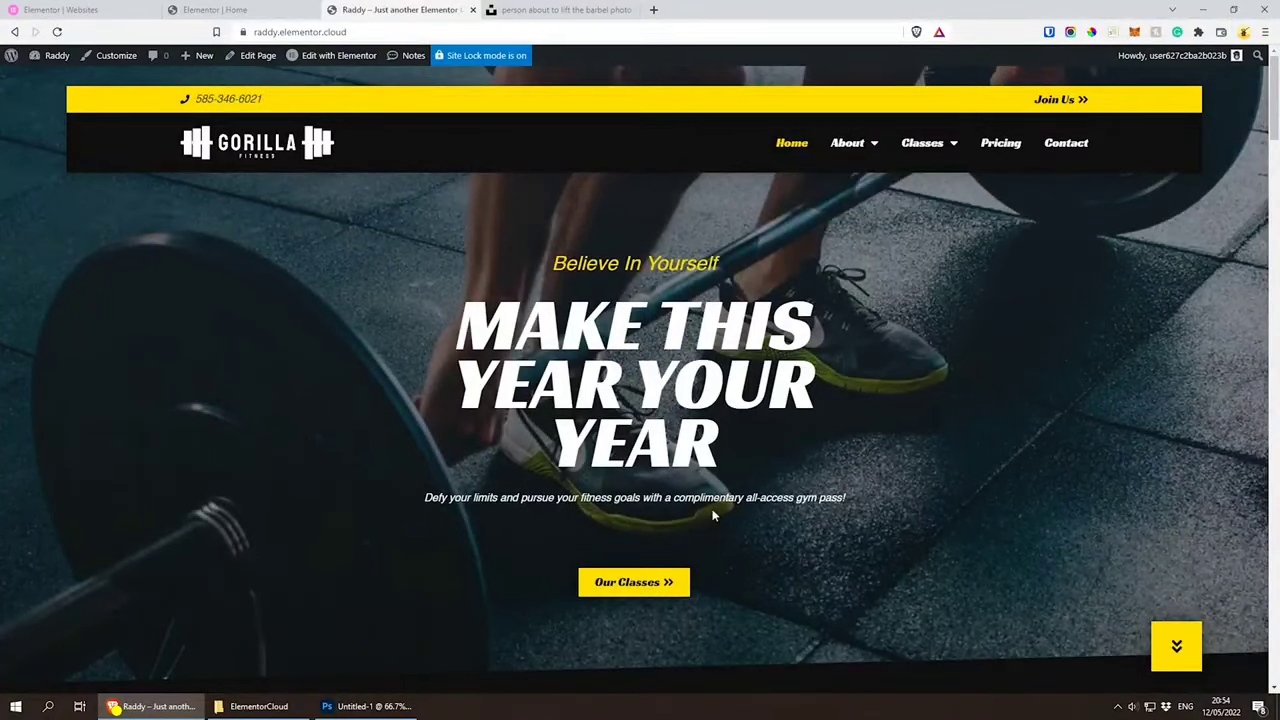
Step: Return to the Elementor home page editor and select the text widget below the hero heading
left_click(257, 12)
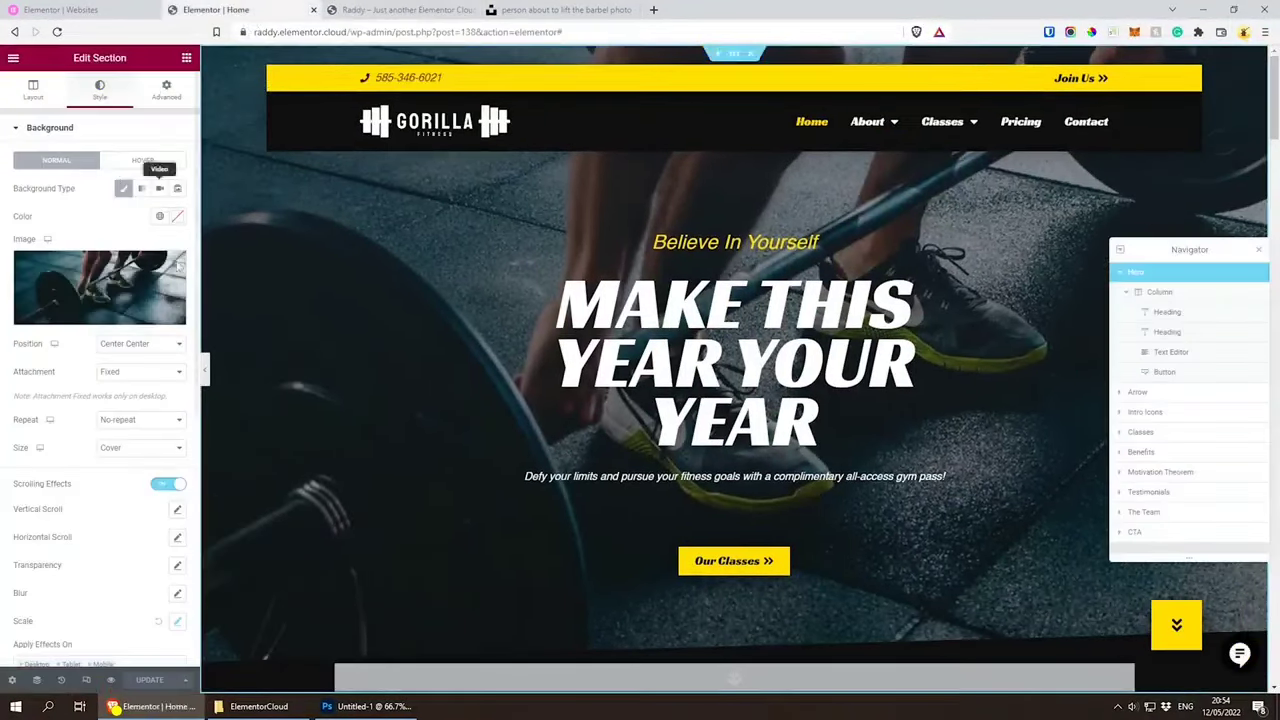
left_click(534, 480)
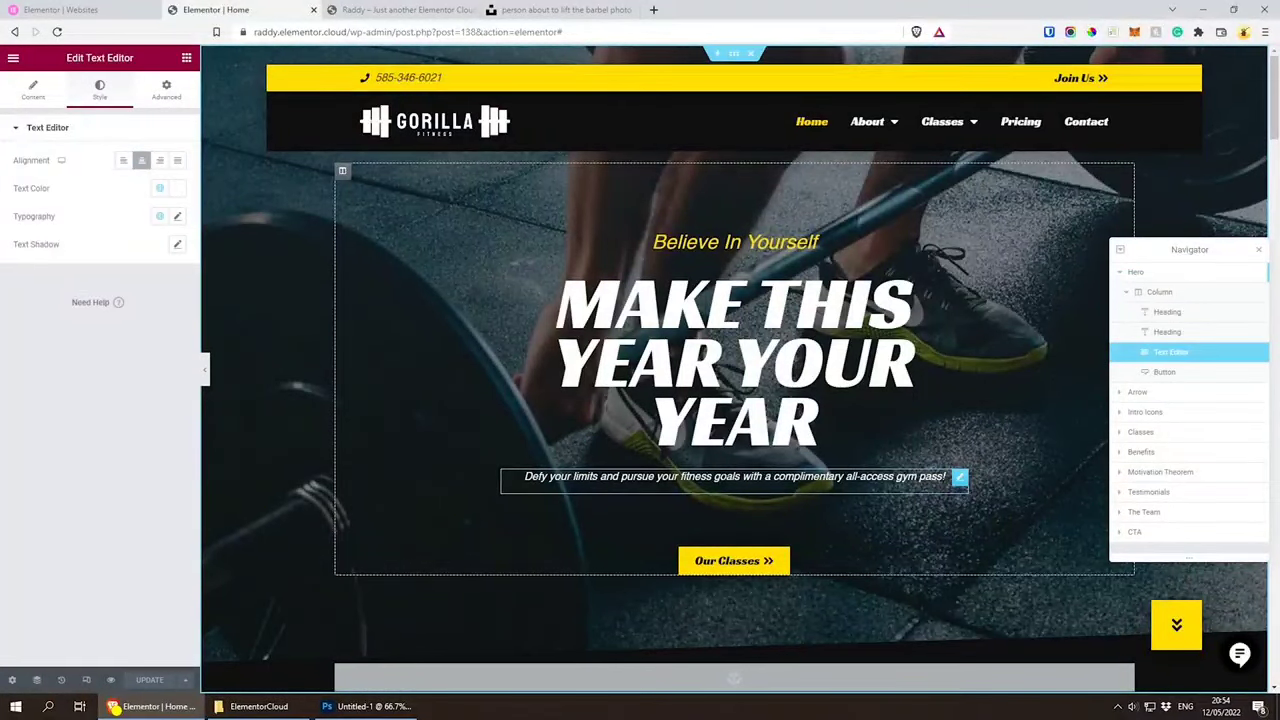
Step: Delete the text widget below the hero heading and update the home page
left_click(962, 480)
key("Delete")
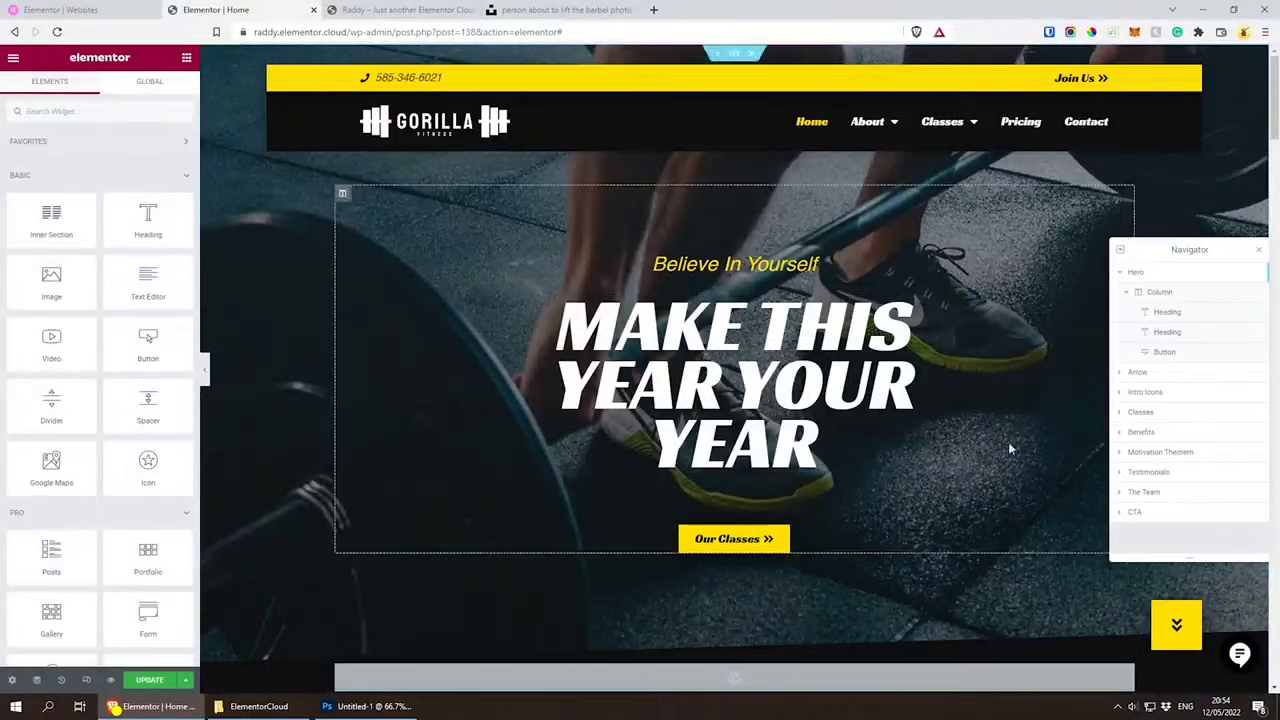
left_click(149, 680)
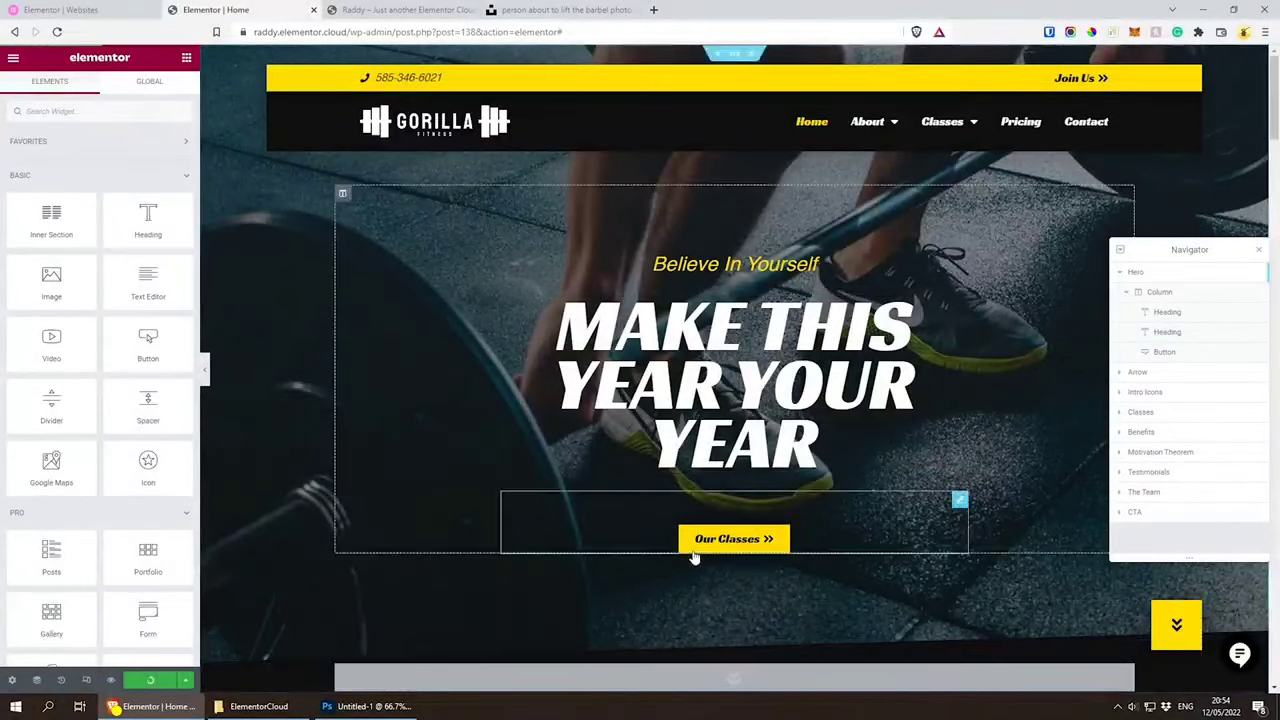
Step: Open the settings of the menu anchor above the intro icons and test the hero's down-arrow button on the live site
scroll(354, 192, "down", 5)
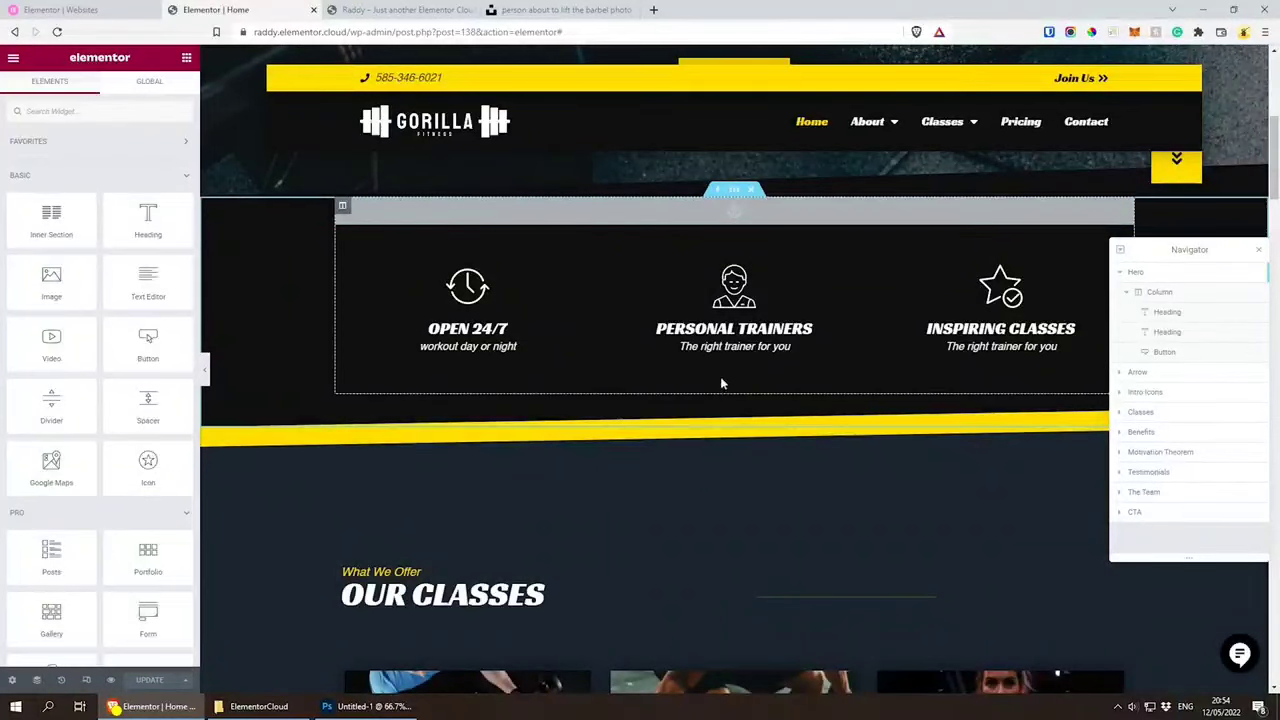
left_click(746, 220)
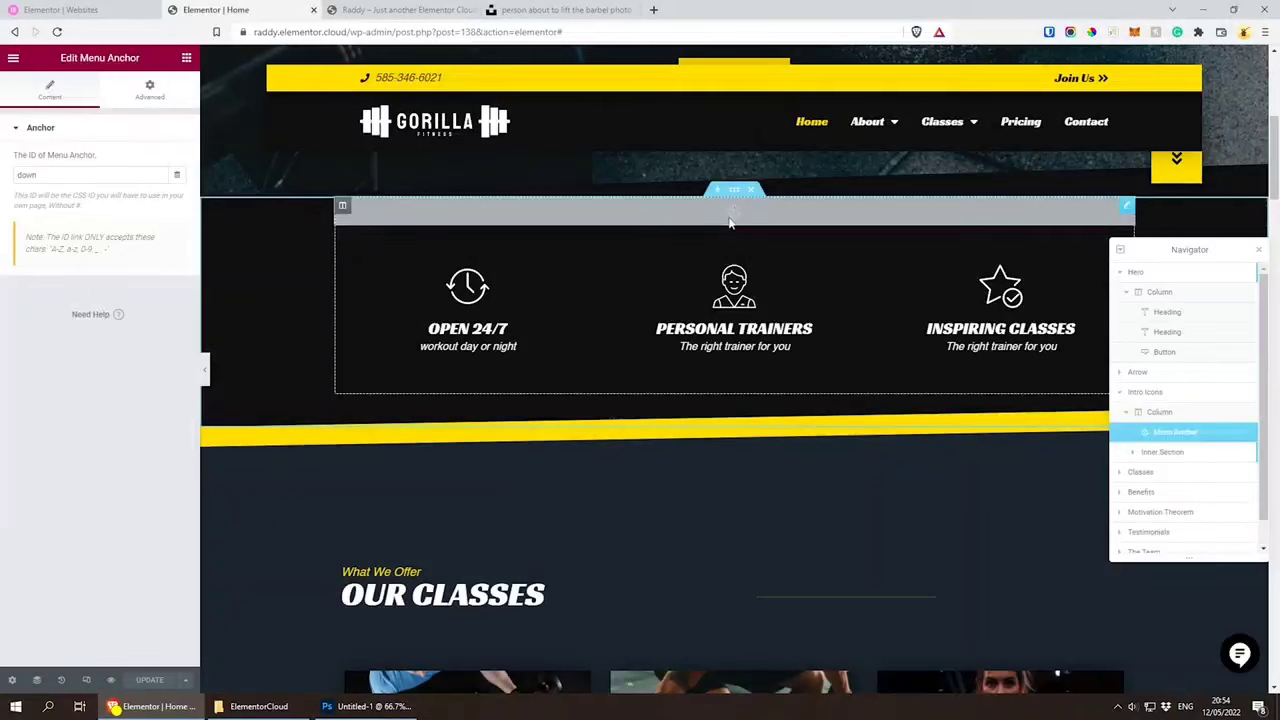
scroll(728, 224, "up", 1)
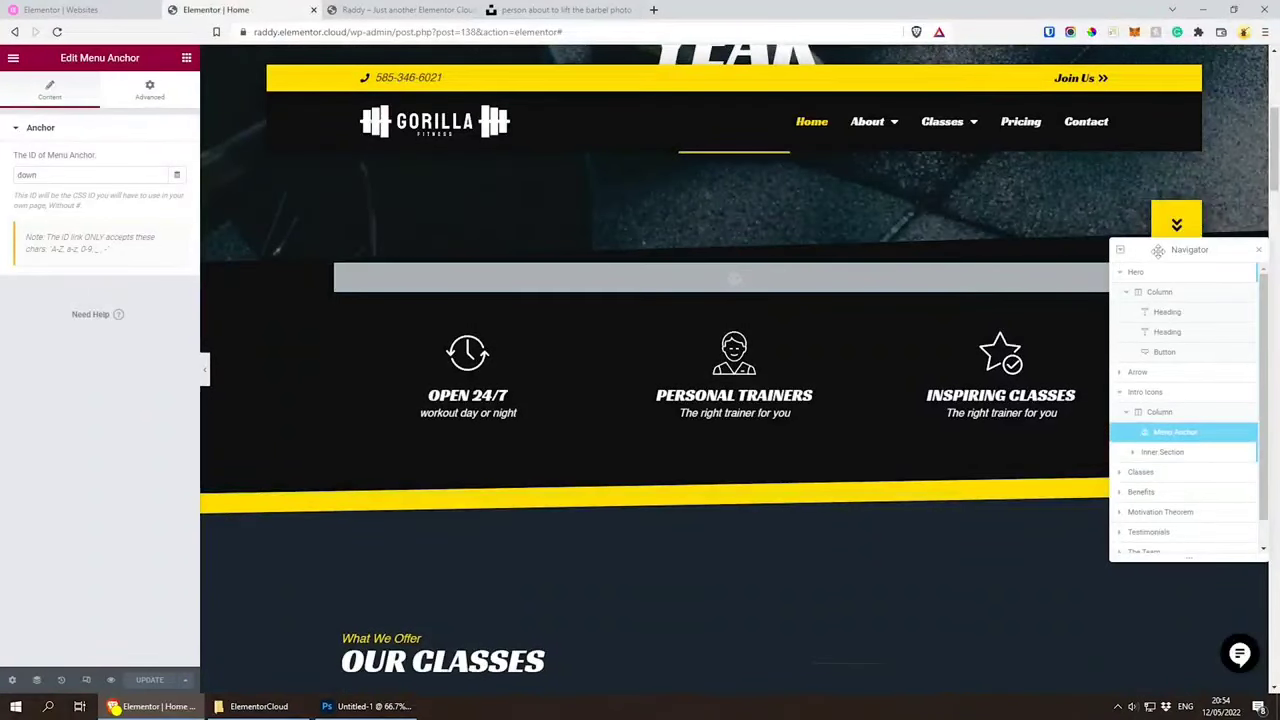
left_click_drag(1160, 250, 1150, 342)
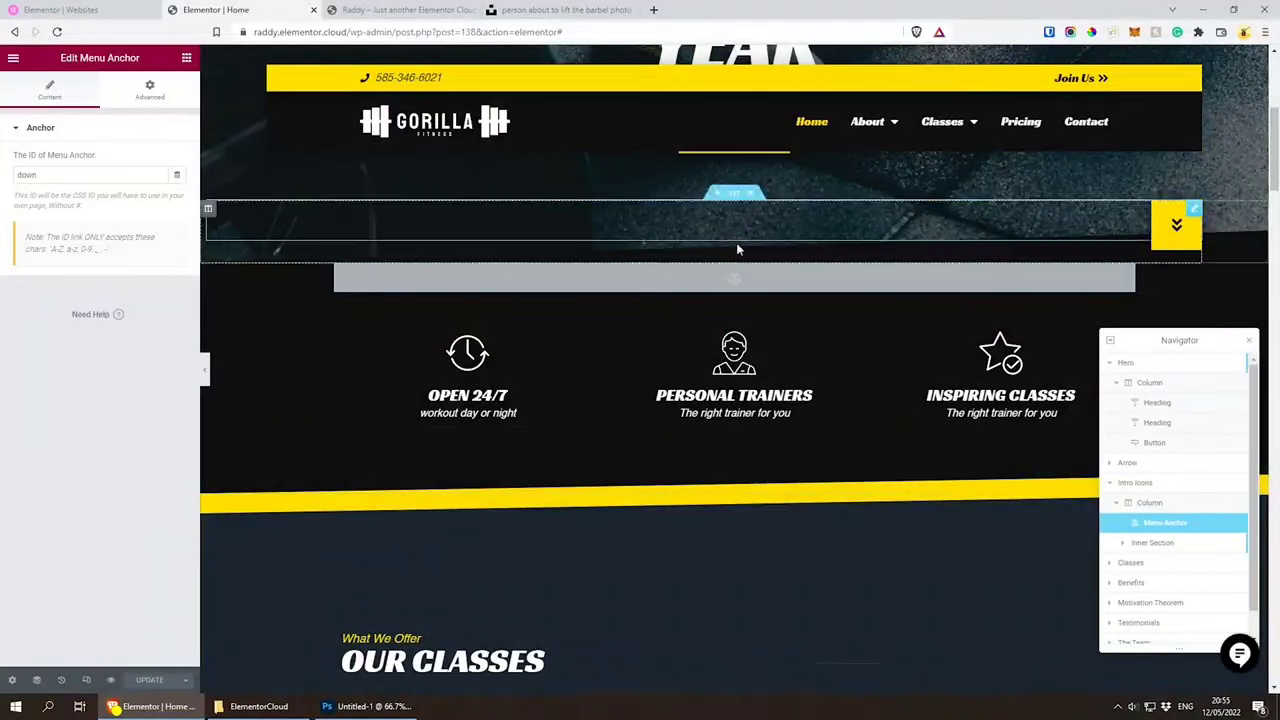
left_click(392, 10)
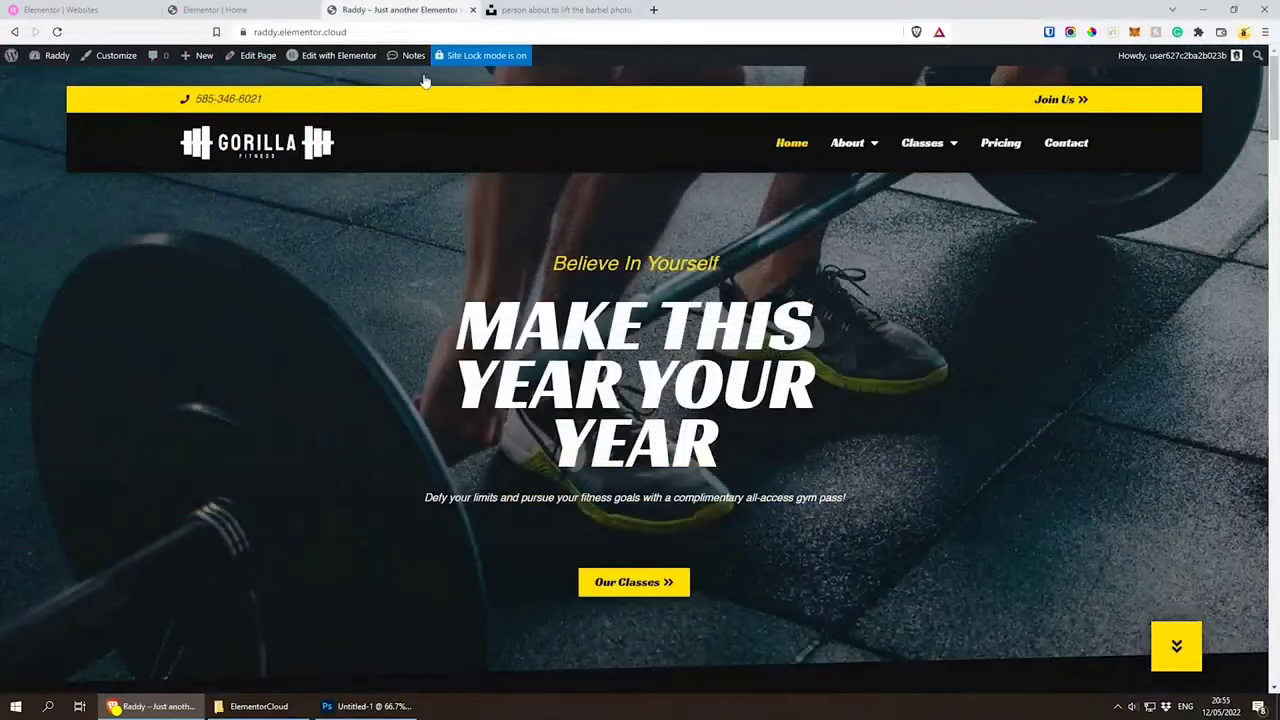
left_click(1176, 645)
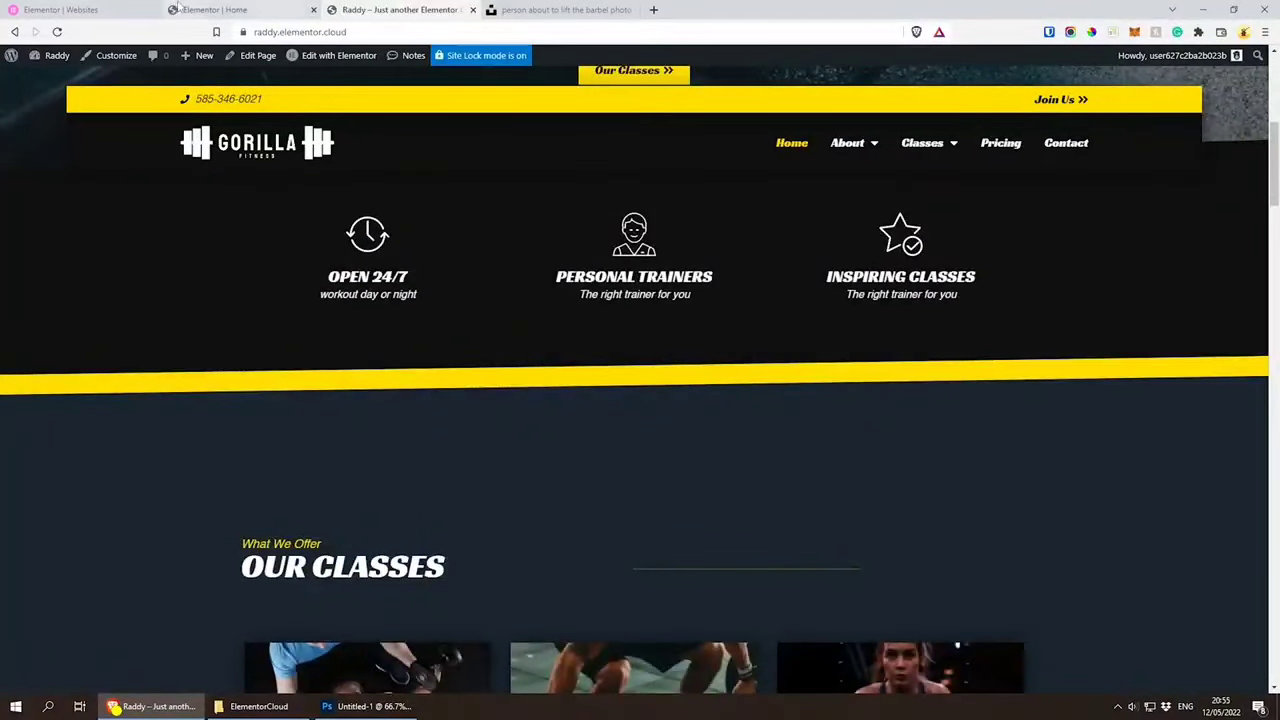
left_click(175, 9)
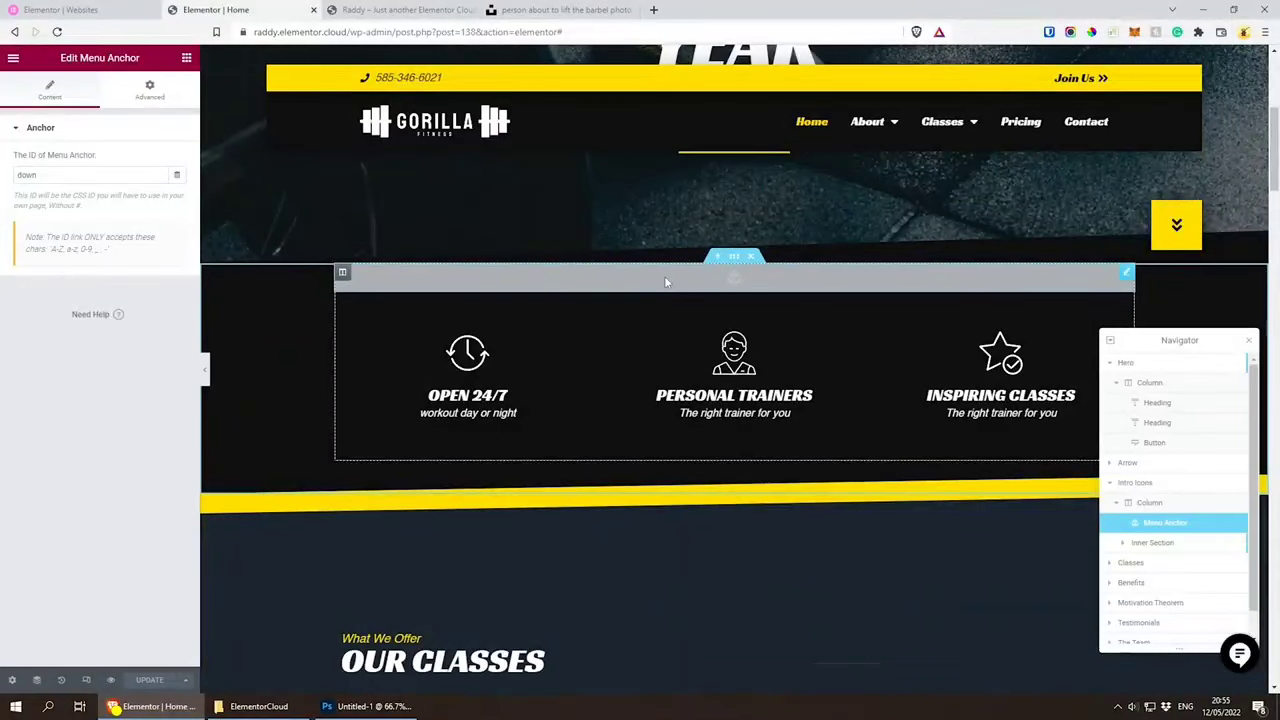
Step: Search the widgets for "anc" and try to add a Menu Anchor to the Intro Icons section
left_click(13, 59)
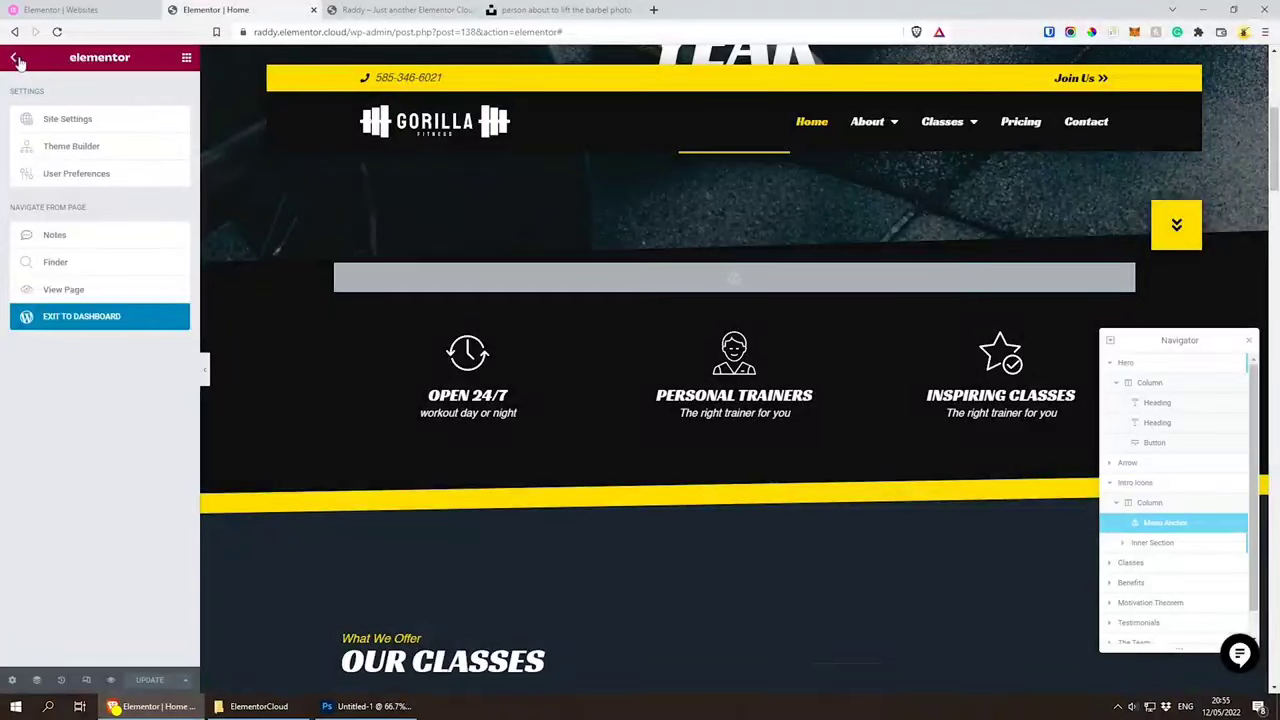
left_click(15, 59)
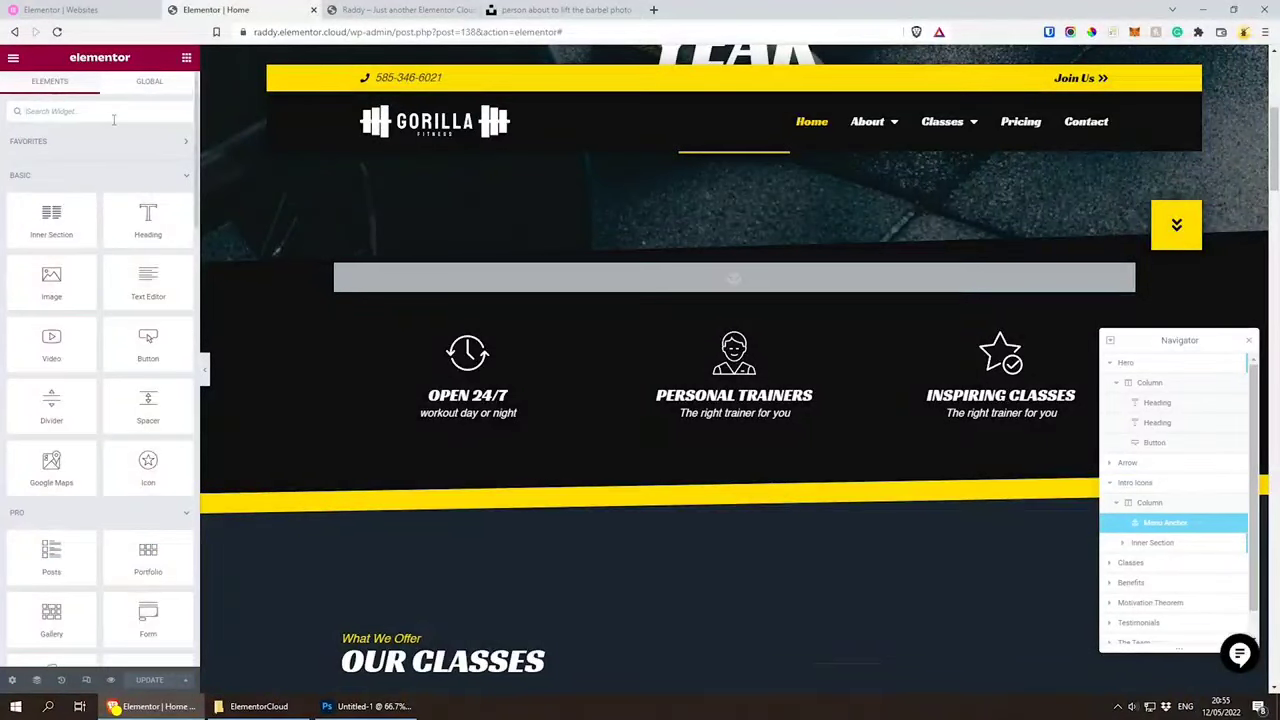
type("anc")
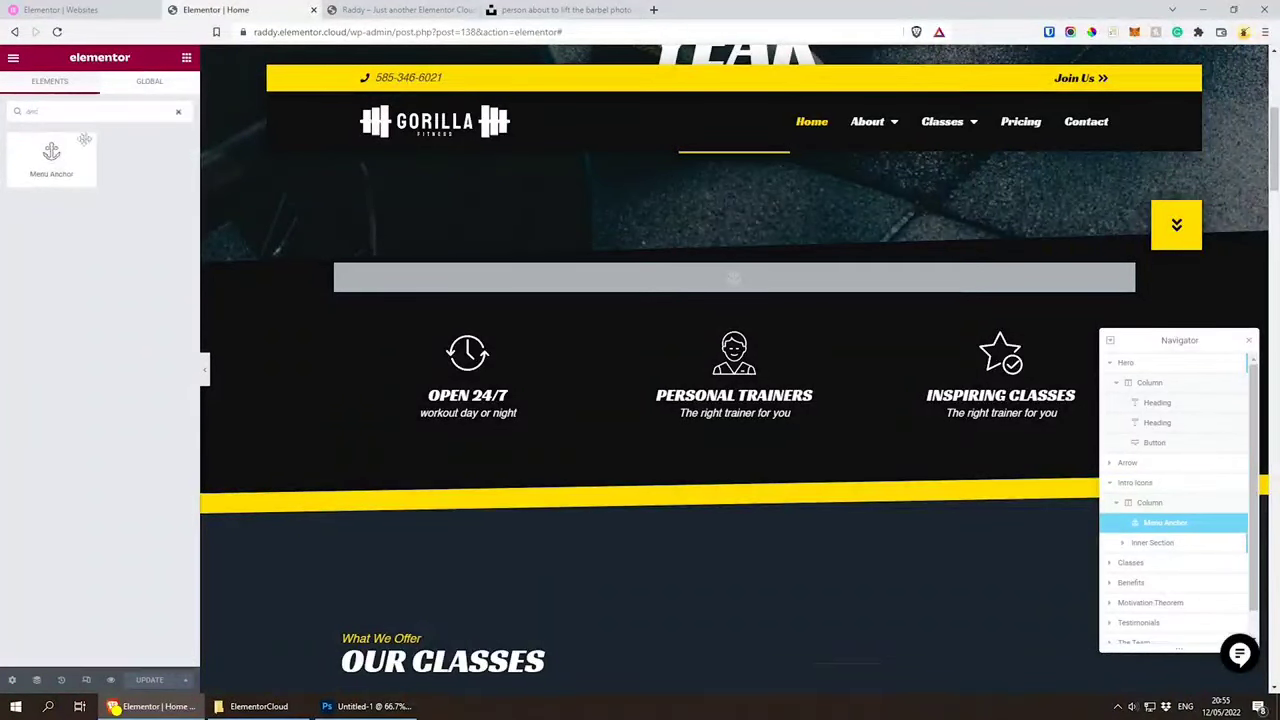
left_click_drag(66, 152, 647, 300)
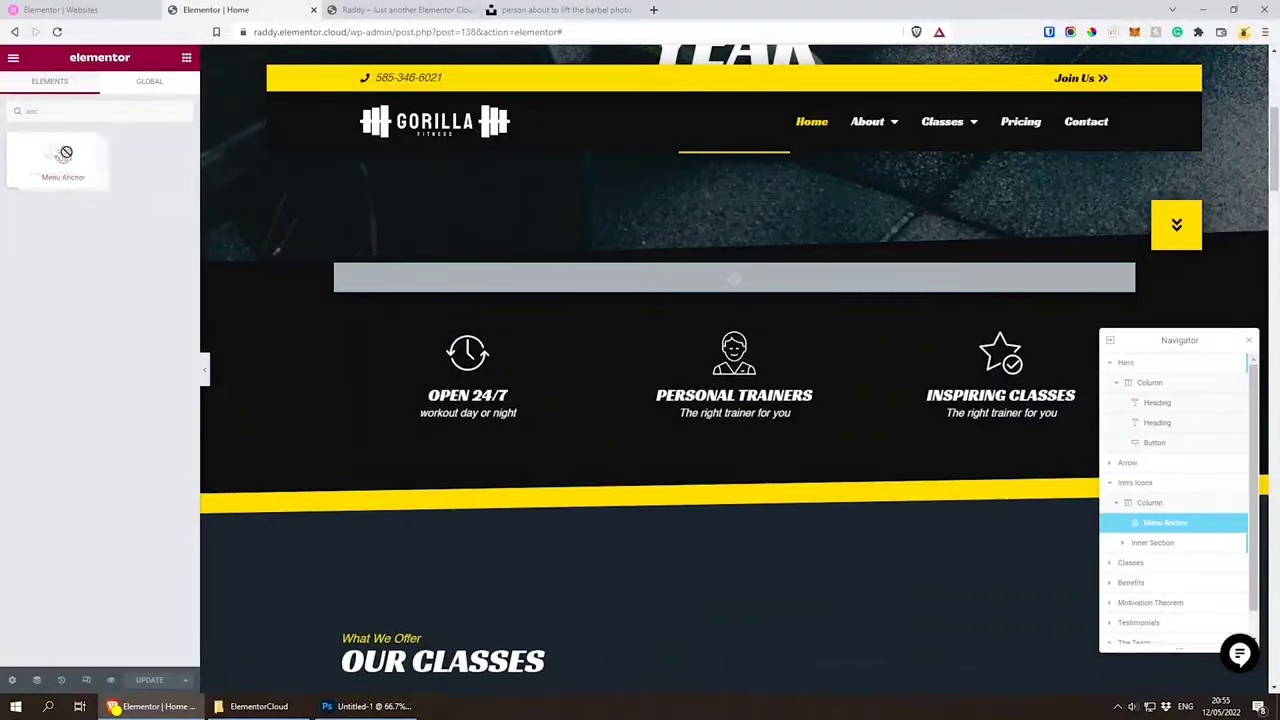
left_click(1250, 341)
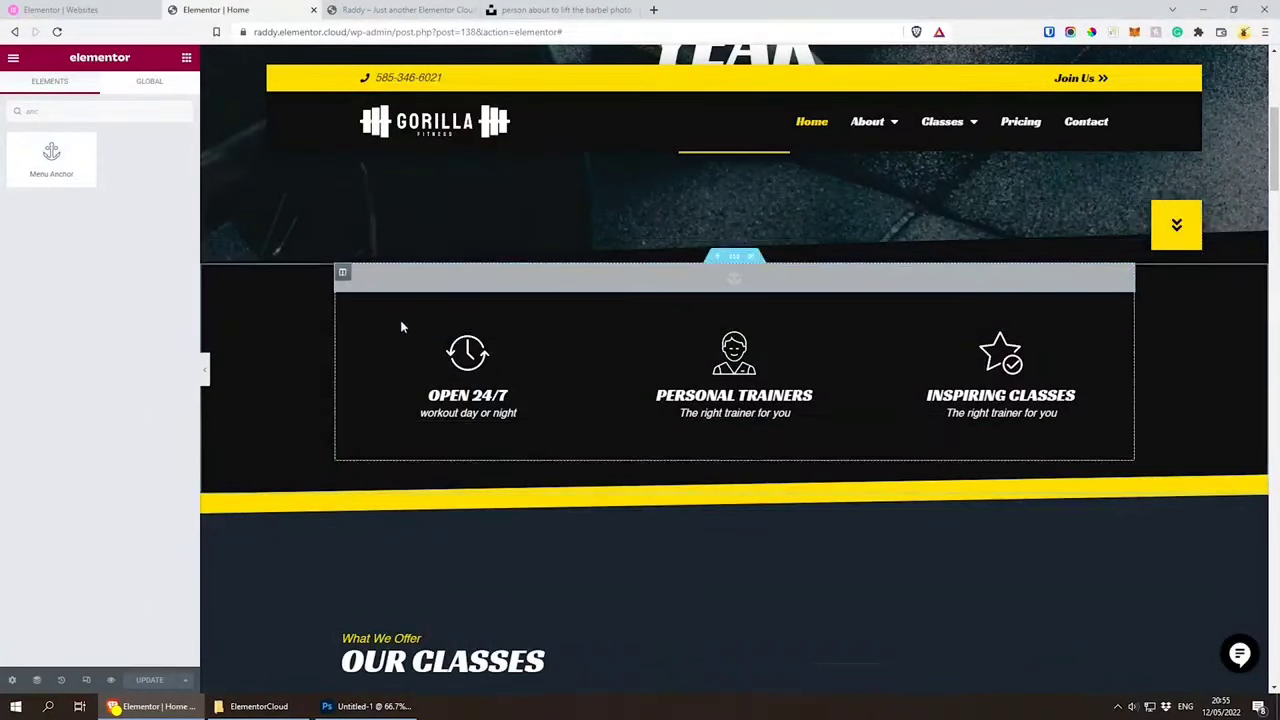
Step: Select the Open 24/7 icon box and examine the Intro Icons section's column and menu anchor in the Navigator
left_click(560, 350)
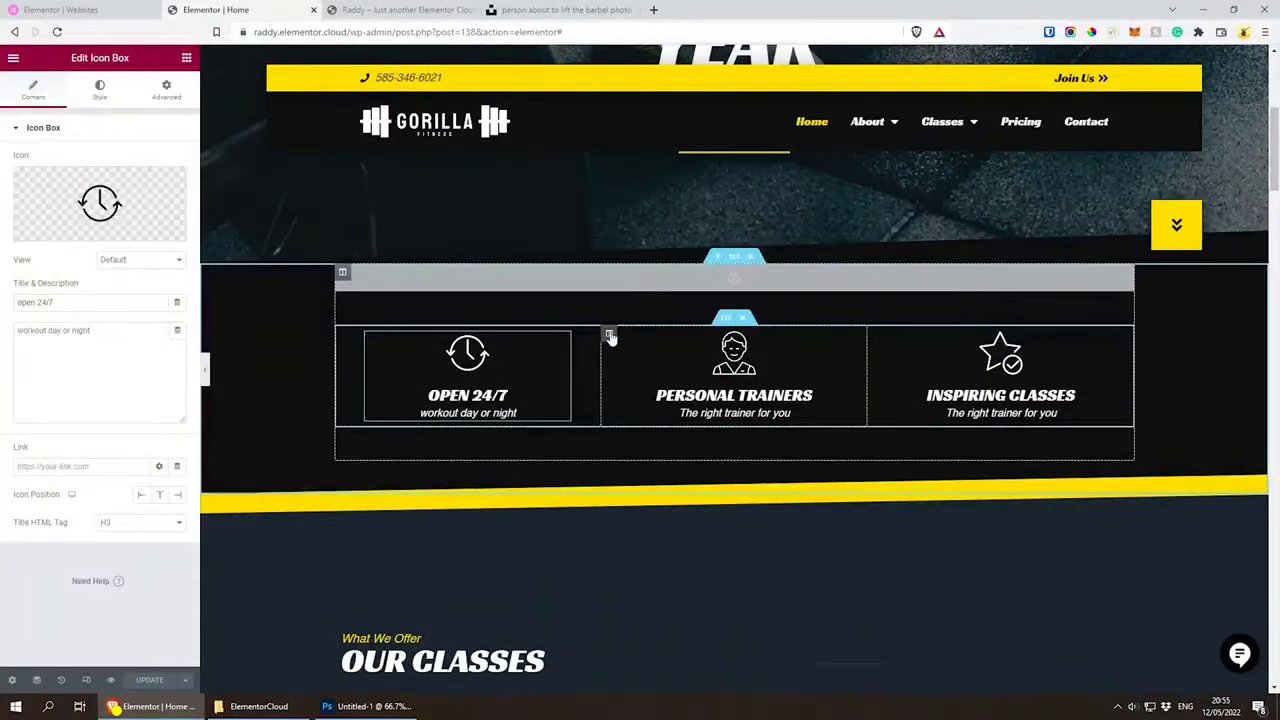
left_click(609, 335)
left_click(40, 679)
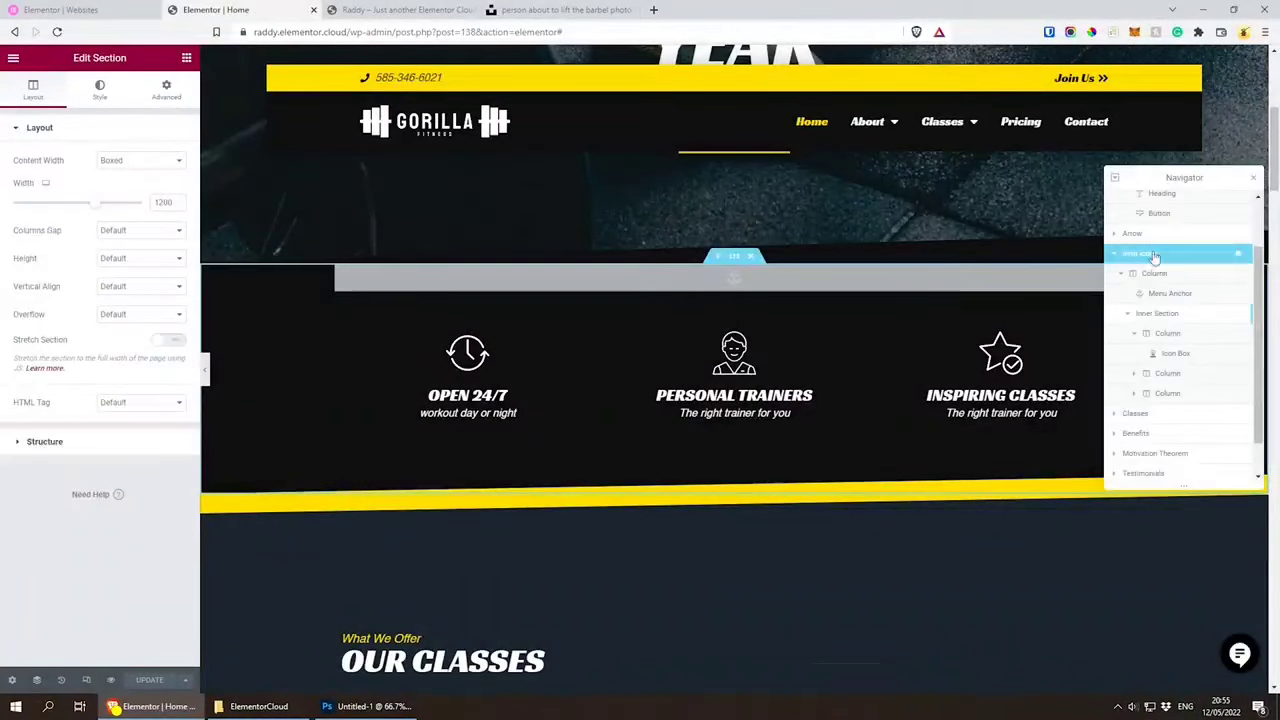
left_click(1148, 275)
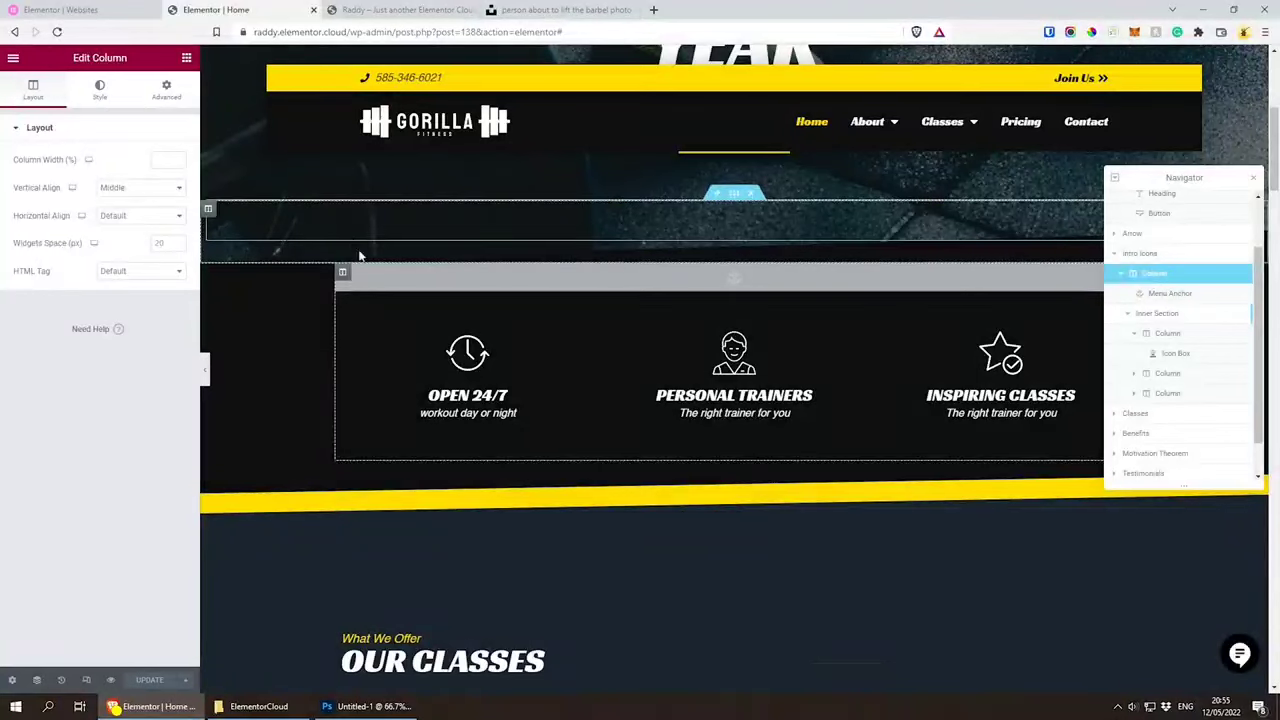
left_click(1156, 296)
left_click(1128, 318)
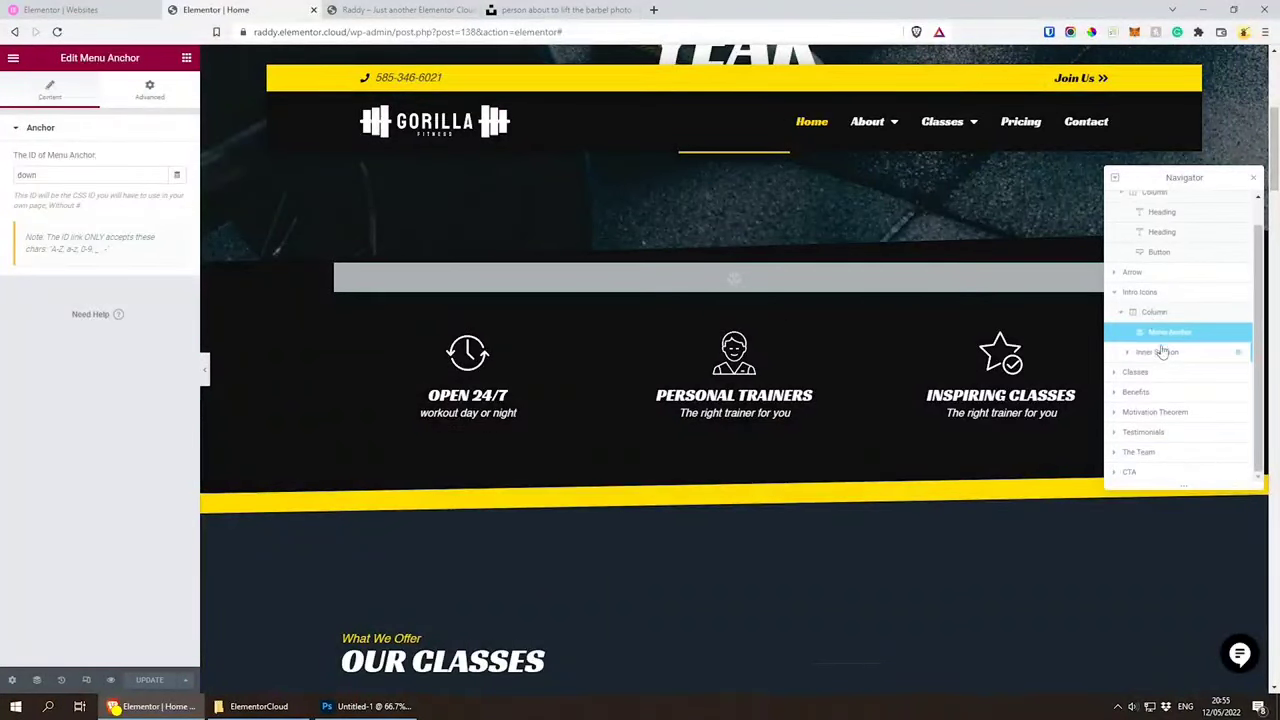
Step: Examine the intro icons' Inner Section in the Navigator down to its first column and the Open 24/7 icon box settings
left_click(1158, 350)
left_click(1129, 352)
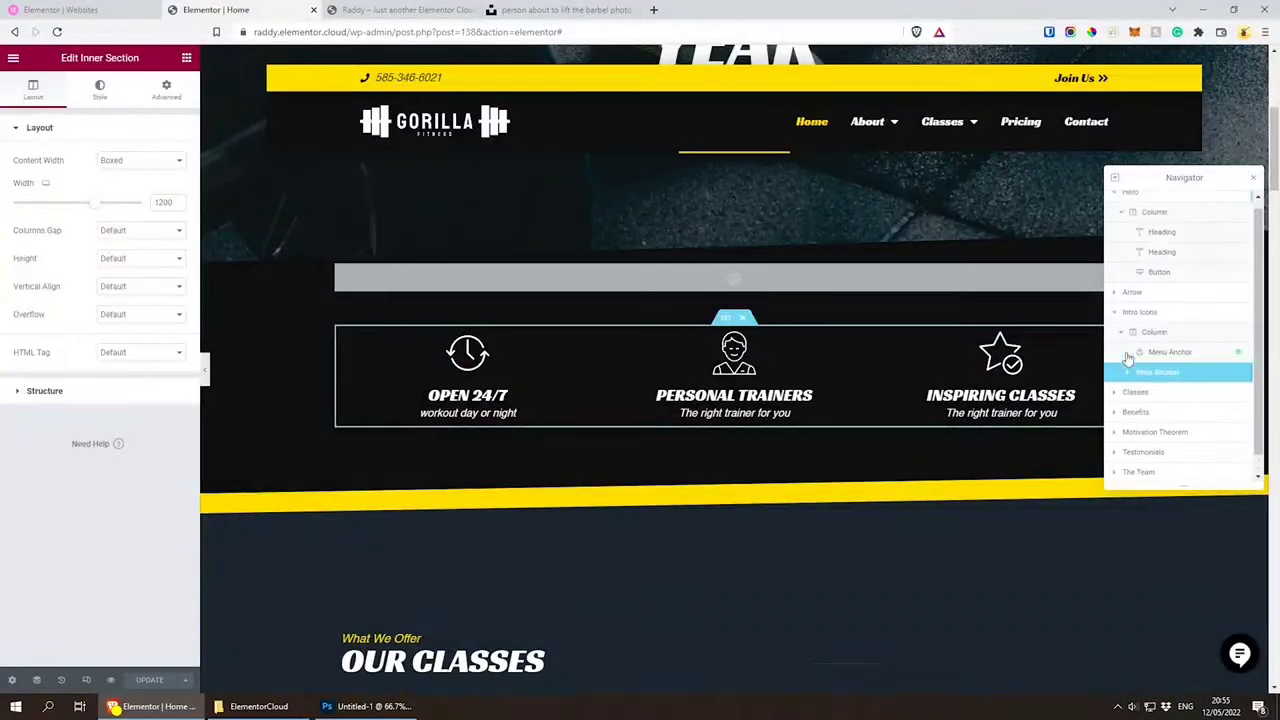
scroll(1134, 366, "down", 1)
left_click(1134, 308)
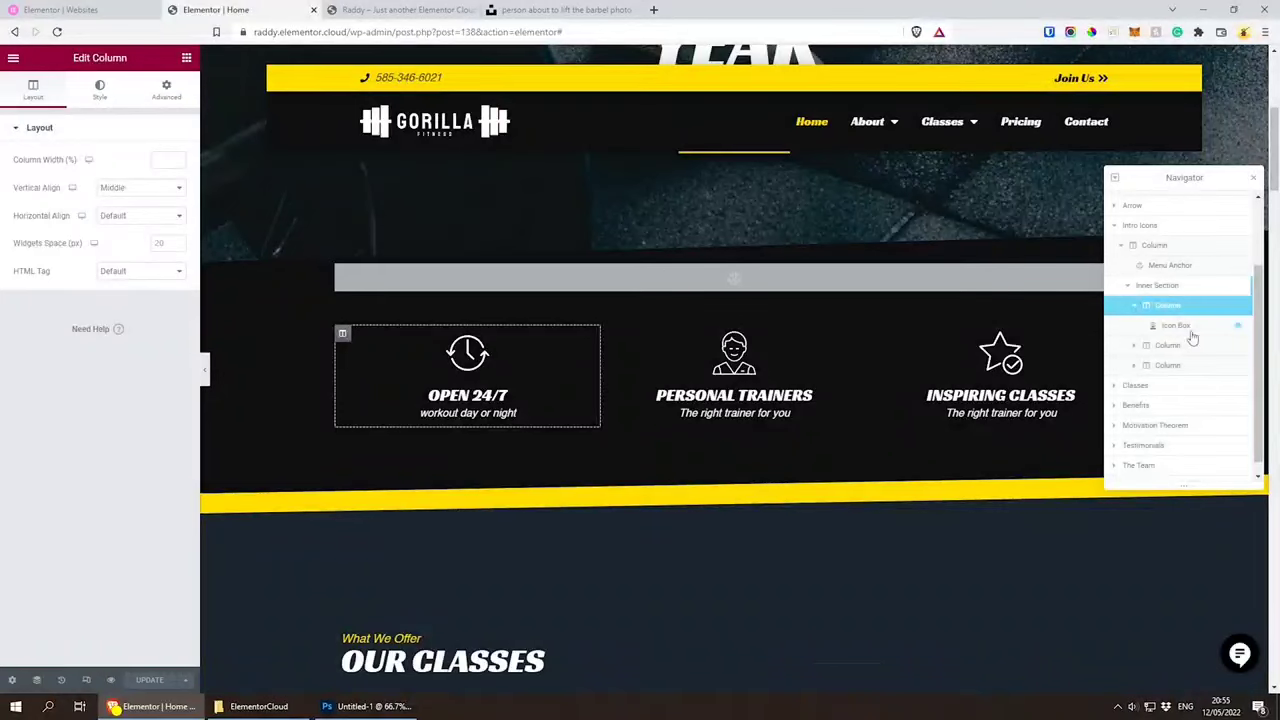
left_click(1178, 326)
left_click(185, 58)
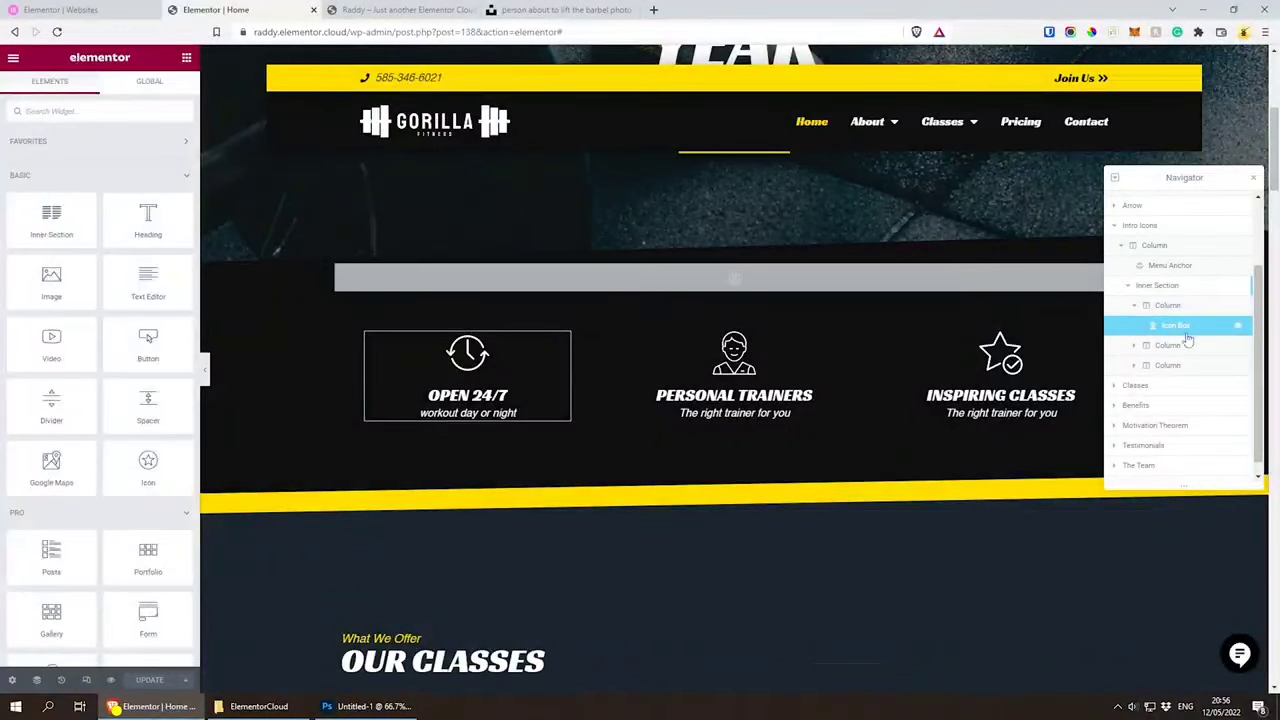
left_click(537, 357)
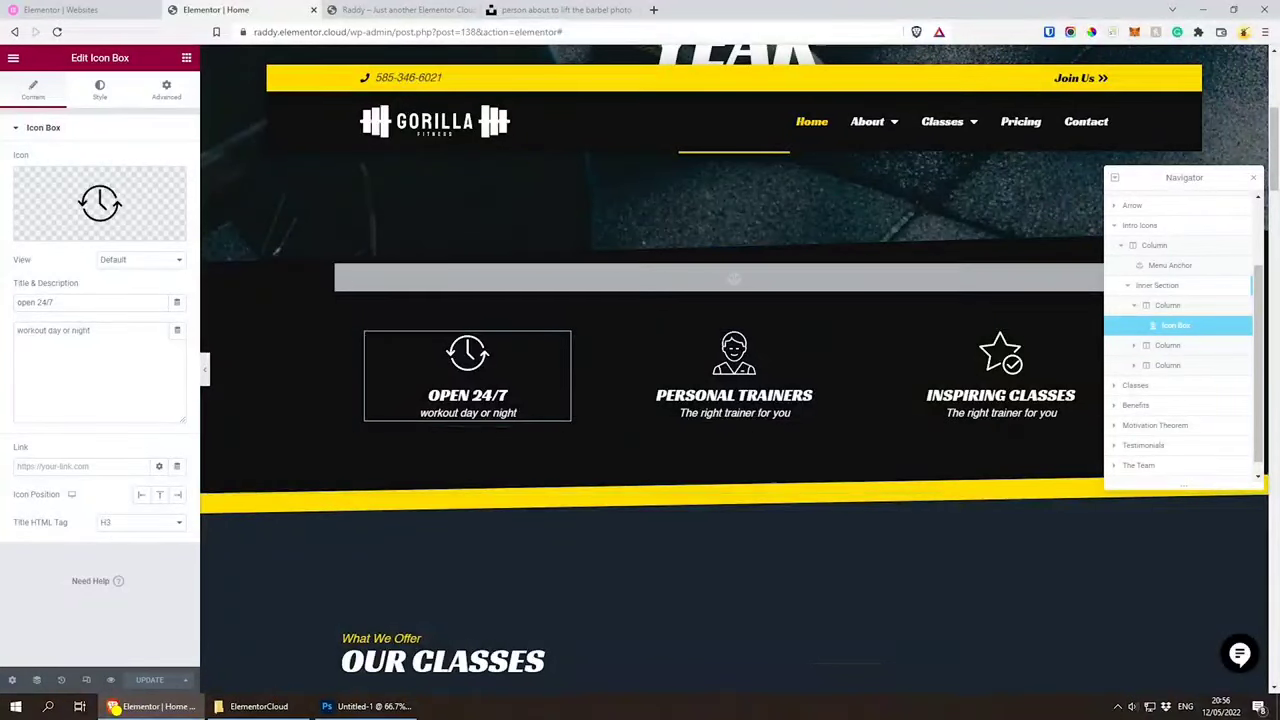
left_click(1254, 178)
Step: Change the classes section's main heading to "OUR CLASSES 123" and widen its column to fit the text on one line
scroll(858, 330, "down", 2)
scroll(857, 315, "down", 2)
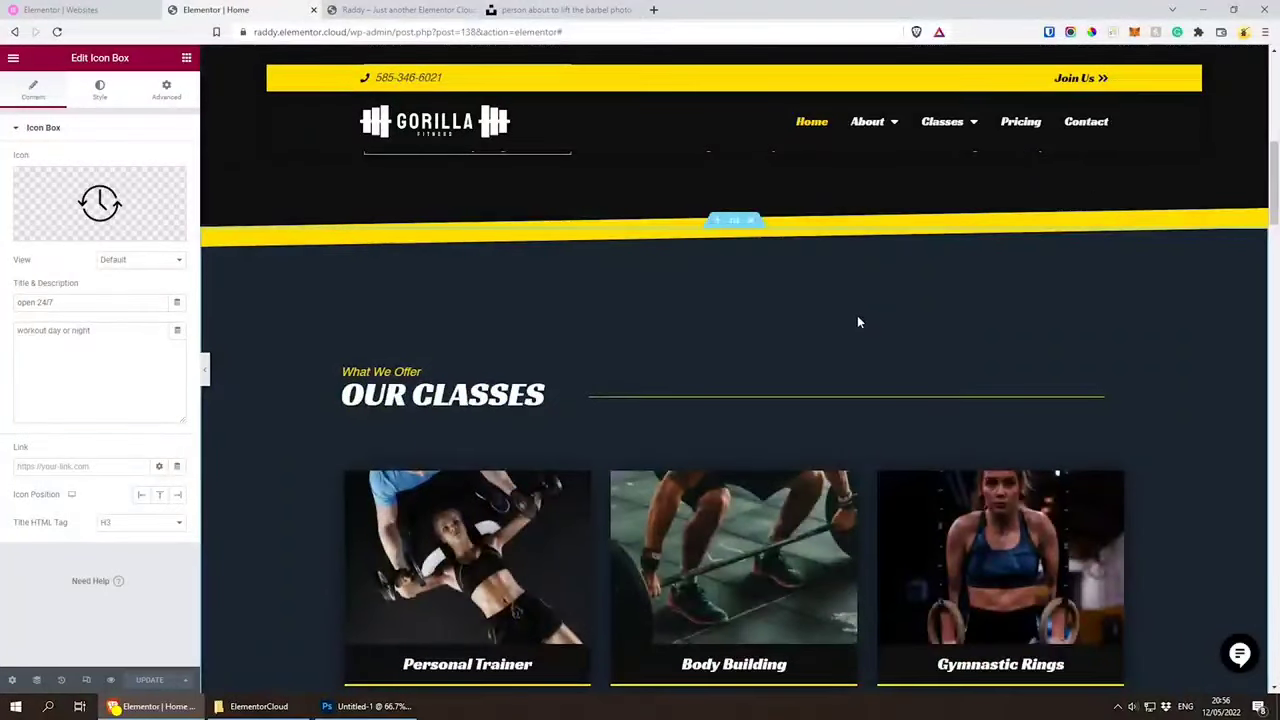
scroll(857, 315, "down", 2)
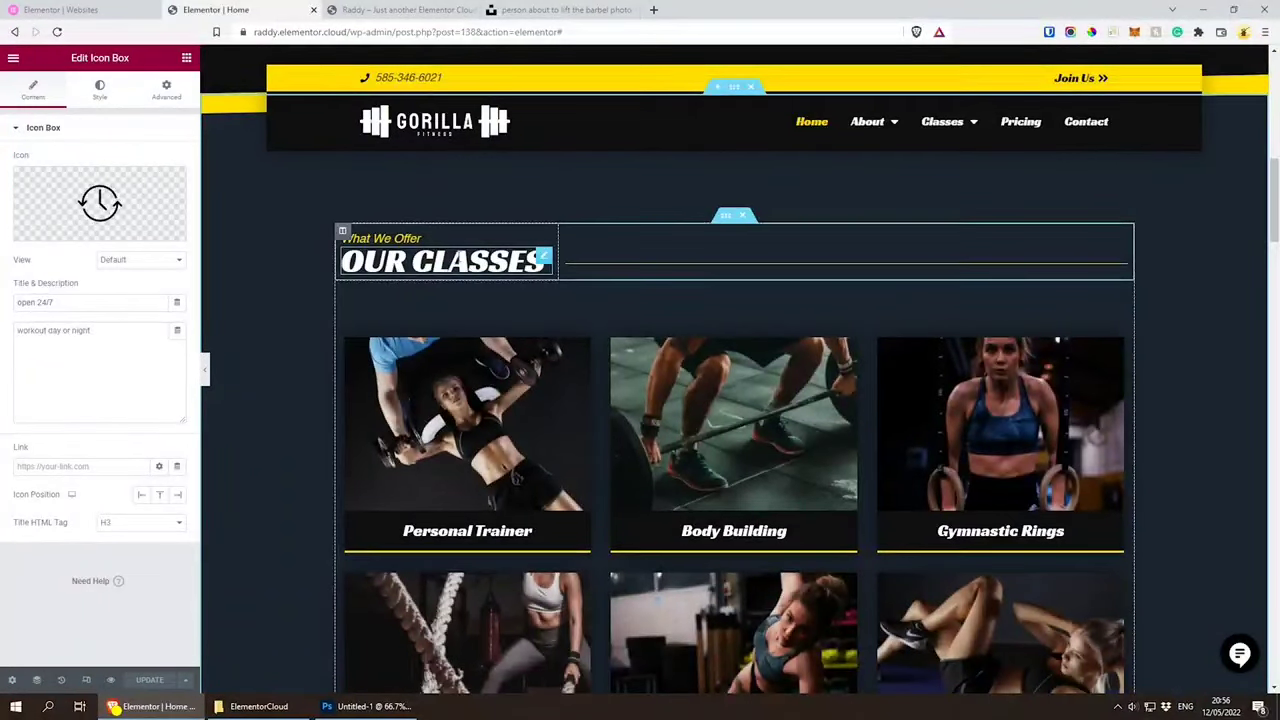
left_click(459, 257)
type("123")
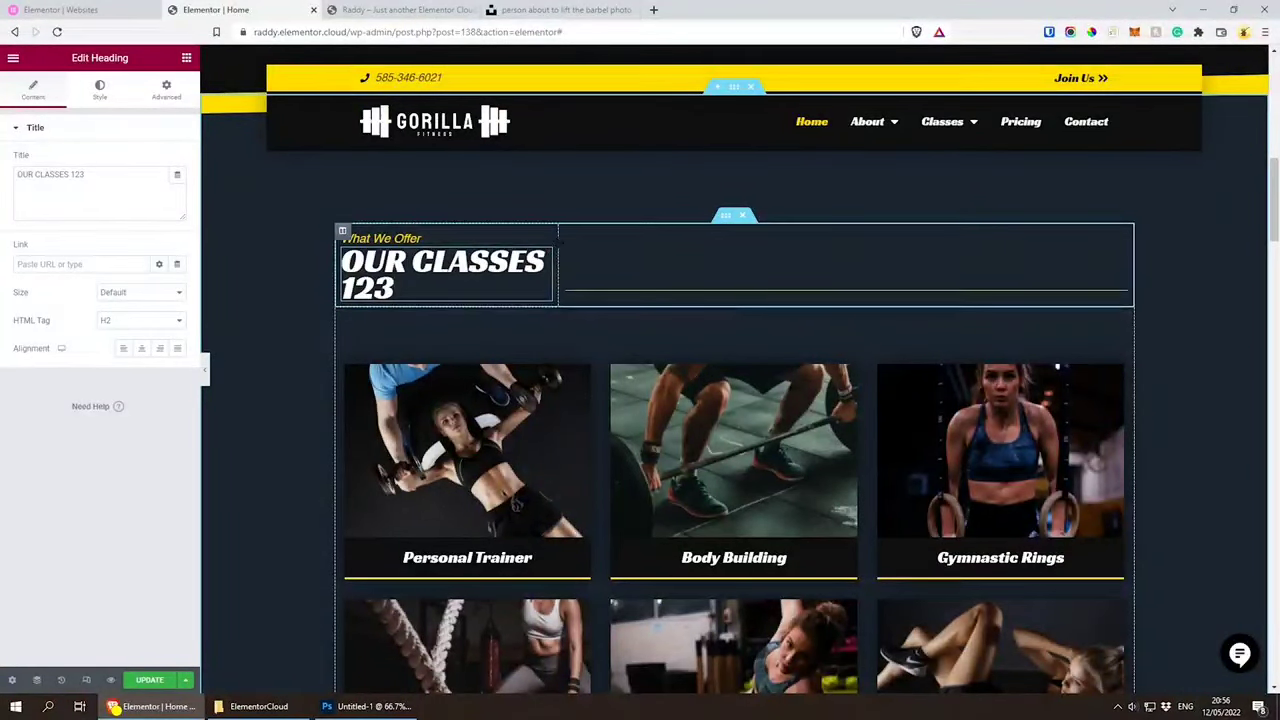
left_click_drag(558, 245, 616, 251)
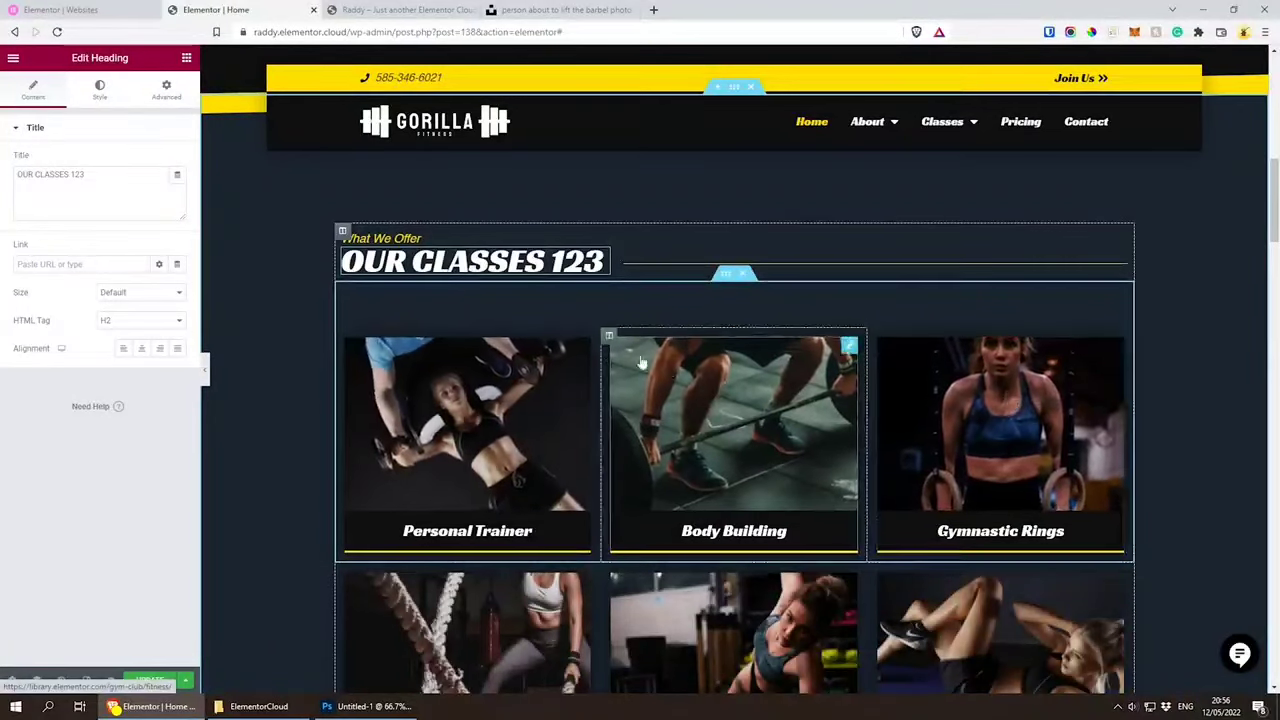
Step: Open the Personal Trainer card's settings and review the remaining home page sections down to the empty widget area
left_click(544, 385)
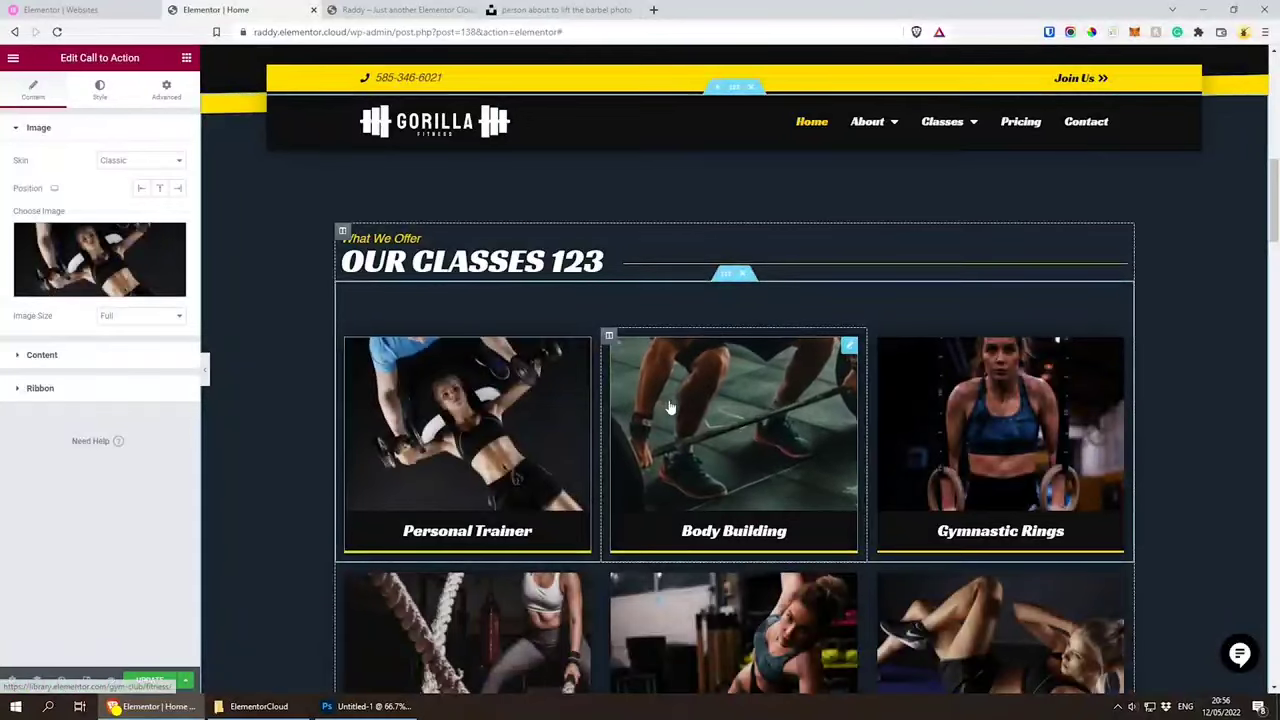
scroll(592, 352, "down", 1)
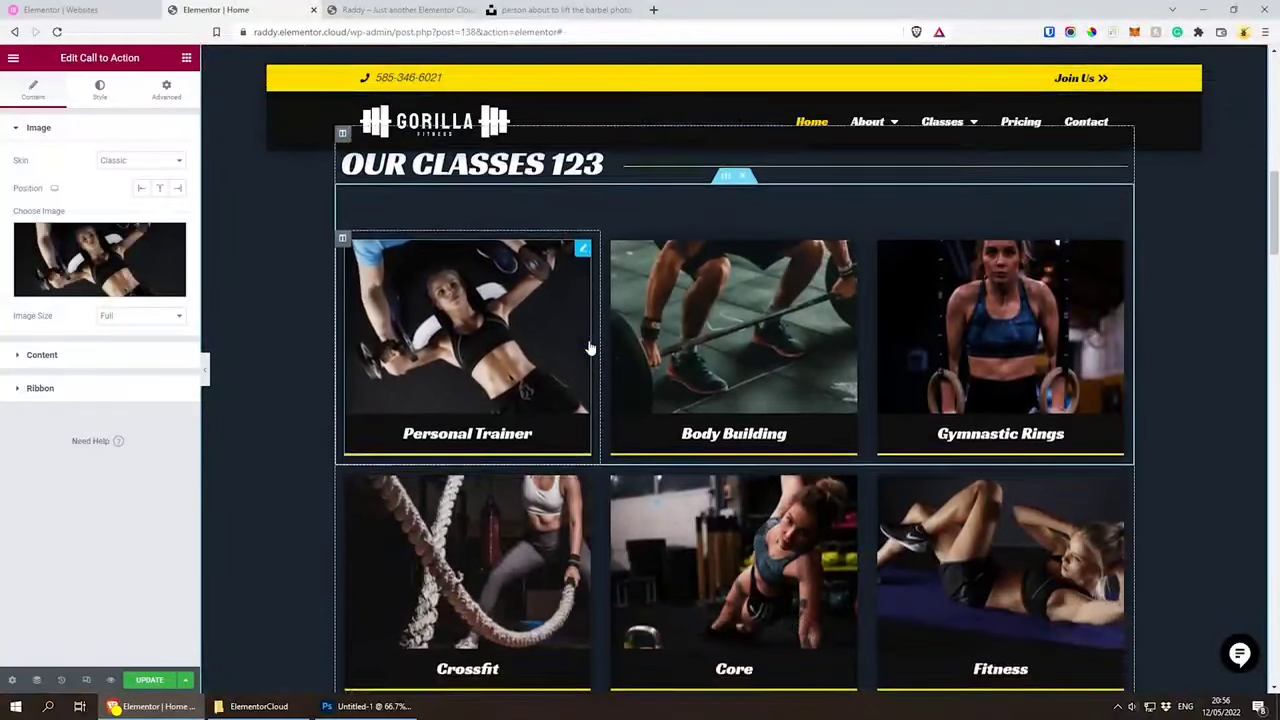
scroll(590, 347, "down", 5)
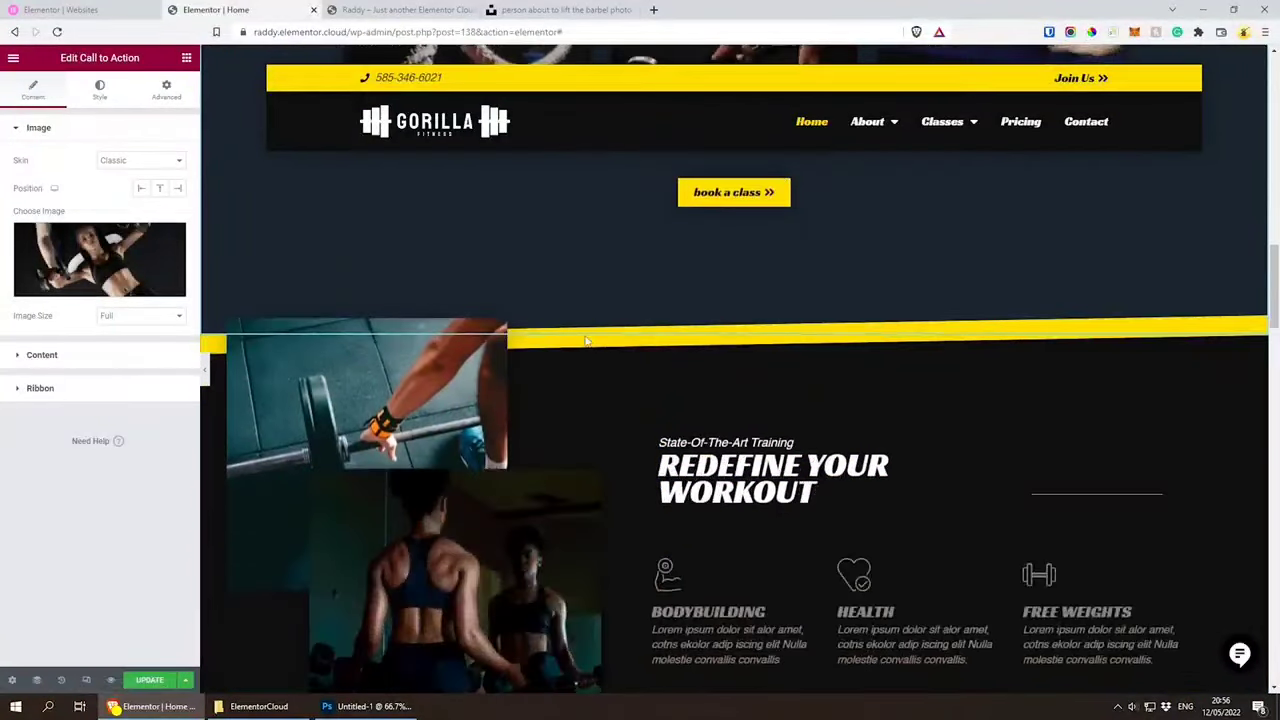
scroll(586, 342, "down", 2)
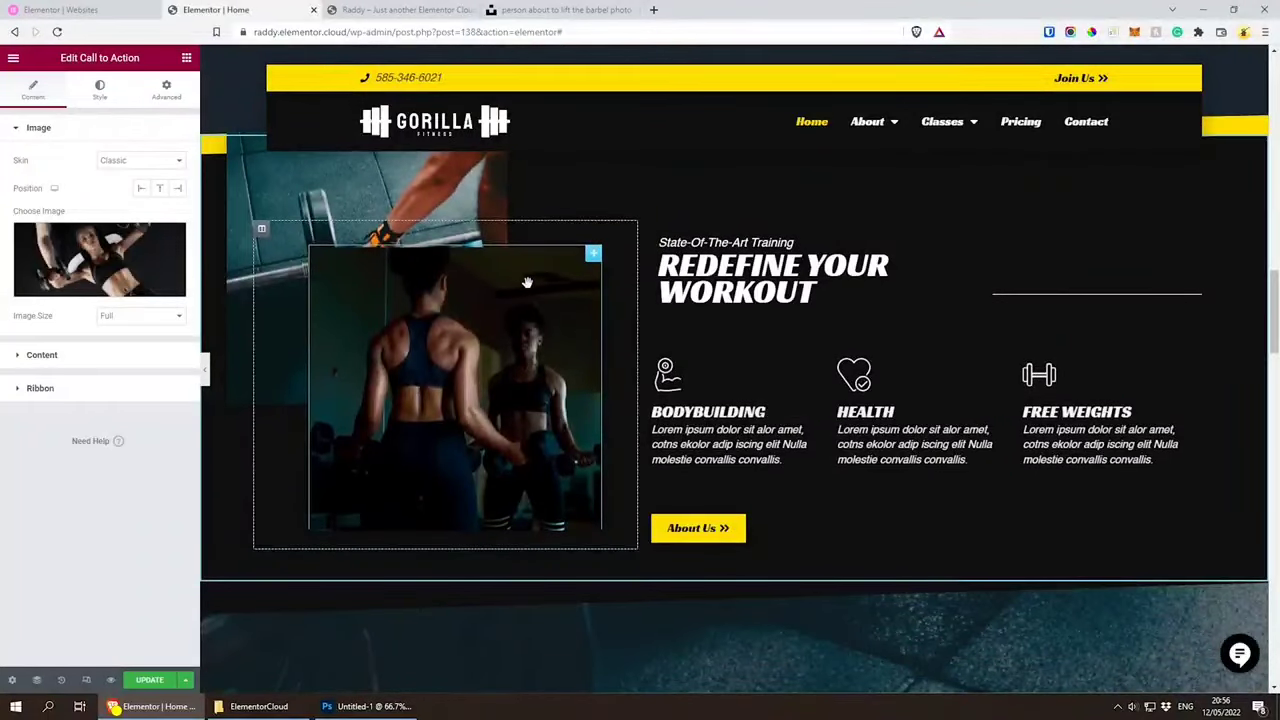
scroll(527, 283, "down", 5)
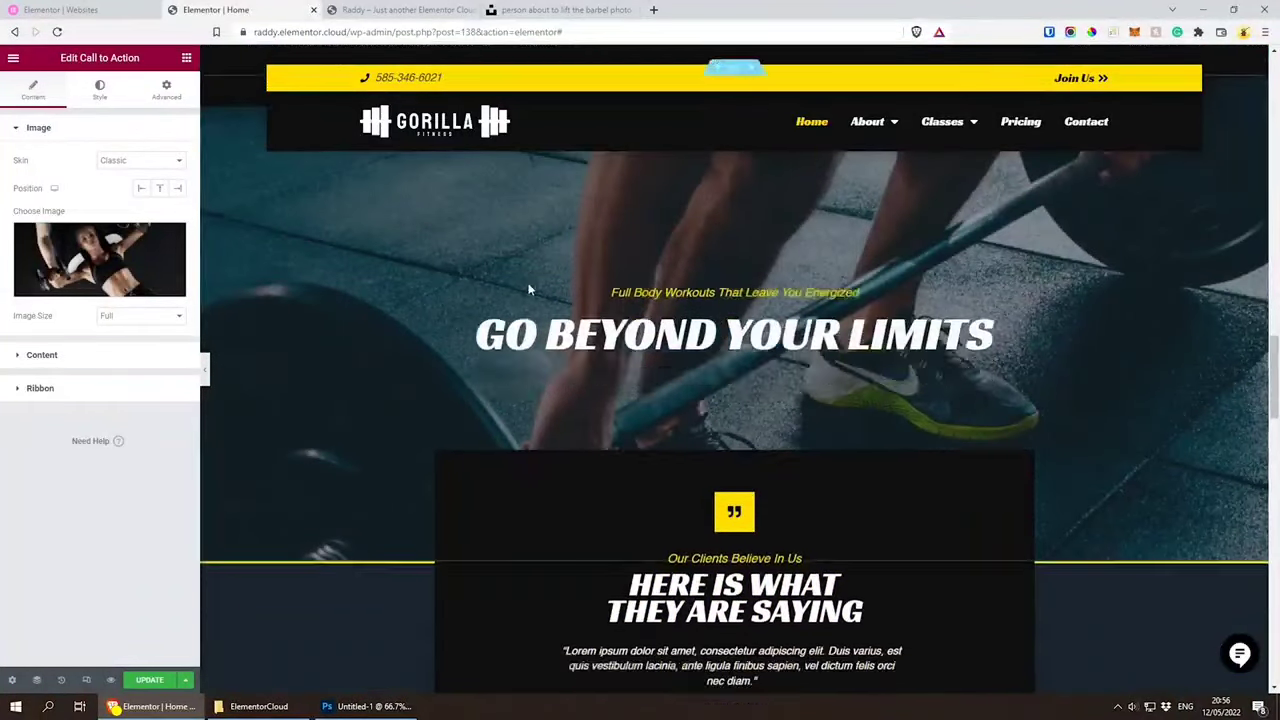
scroll(529, 287, "down", 2)
scroll(1053, 350, "down", 3)
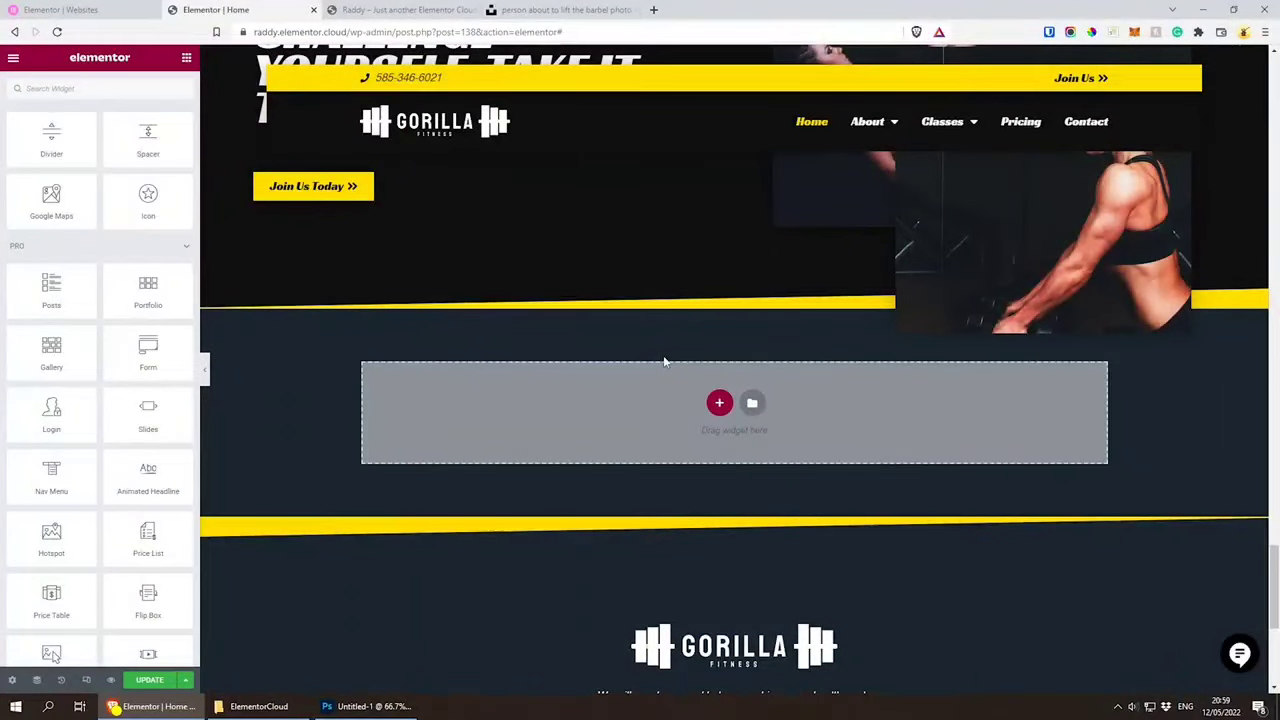
Step: Browse the ready-made page templates in the Elementor library and close it without inserting one
left_click(753, 404)
scroll(890, 390, "down", 3)
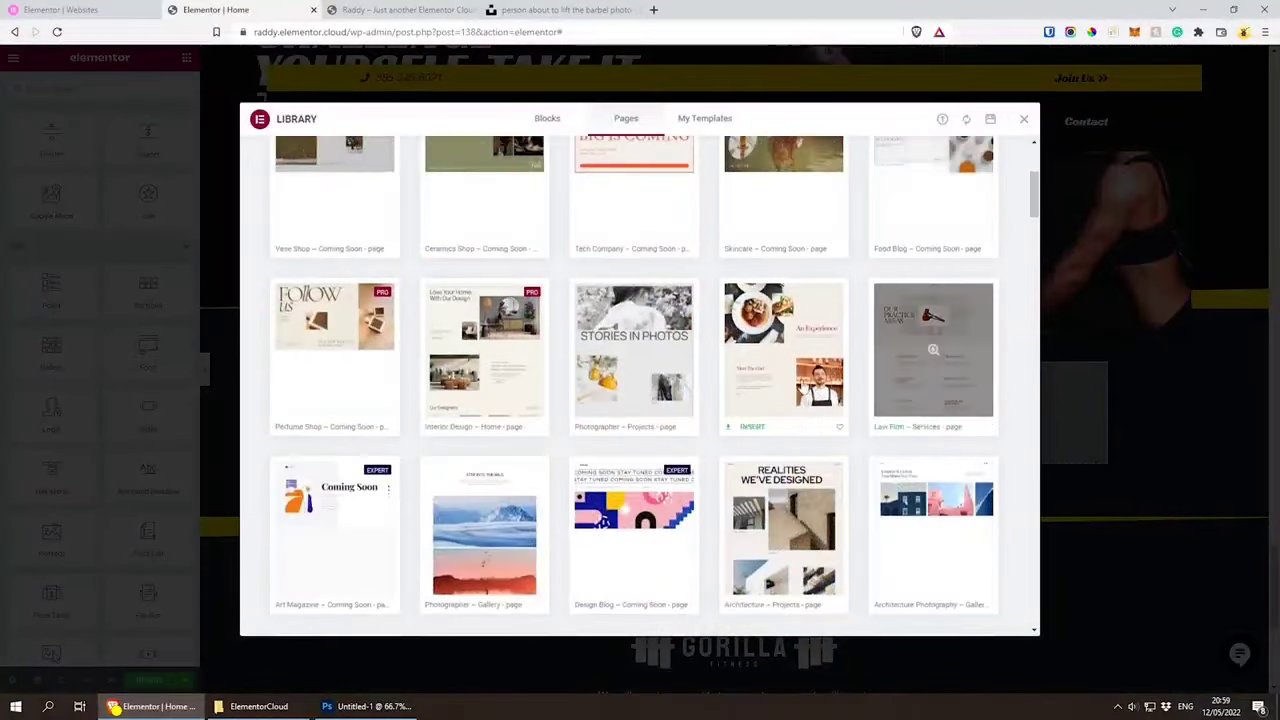
scroll(885, 370, "down", 1)
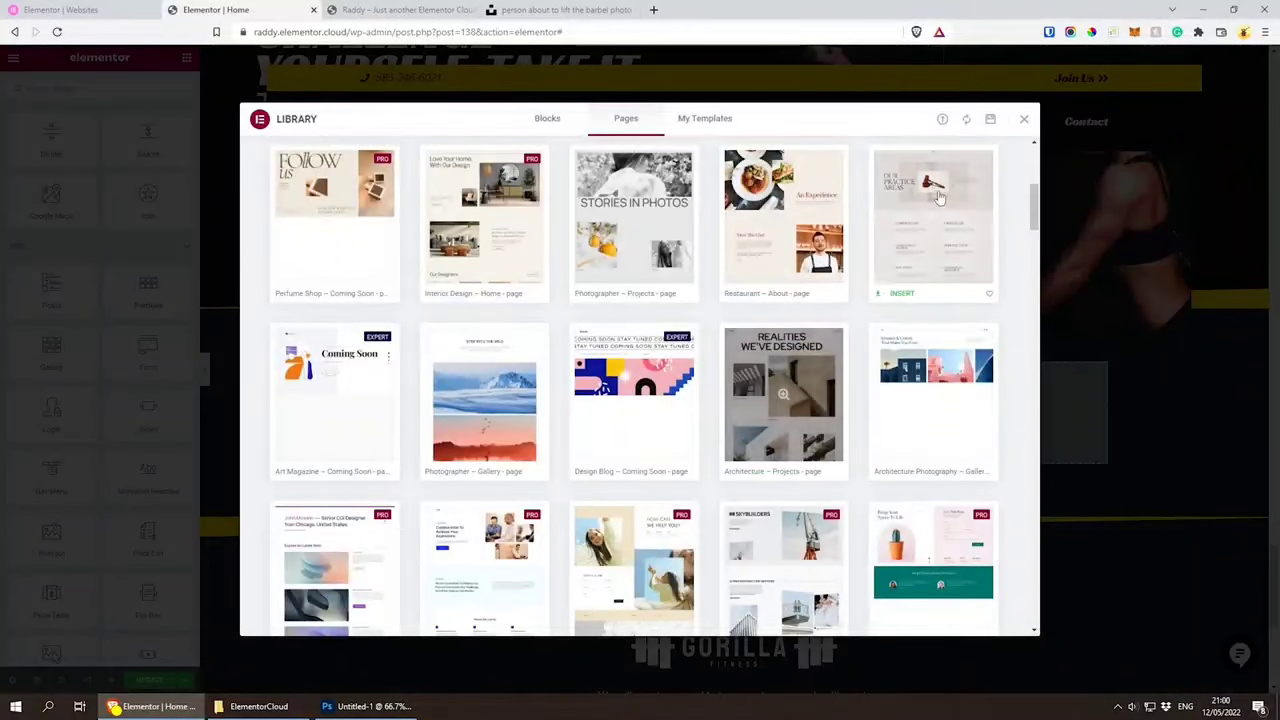
left_click(1024, 121)
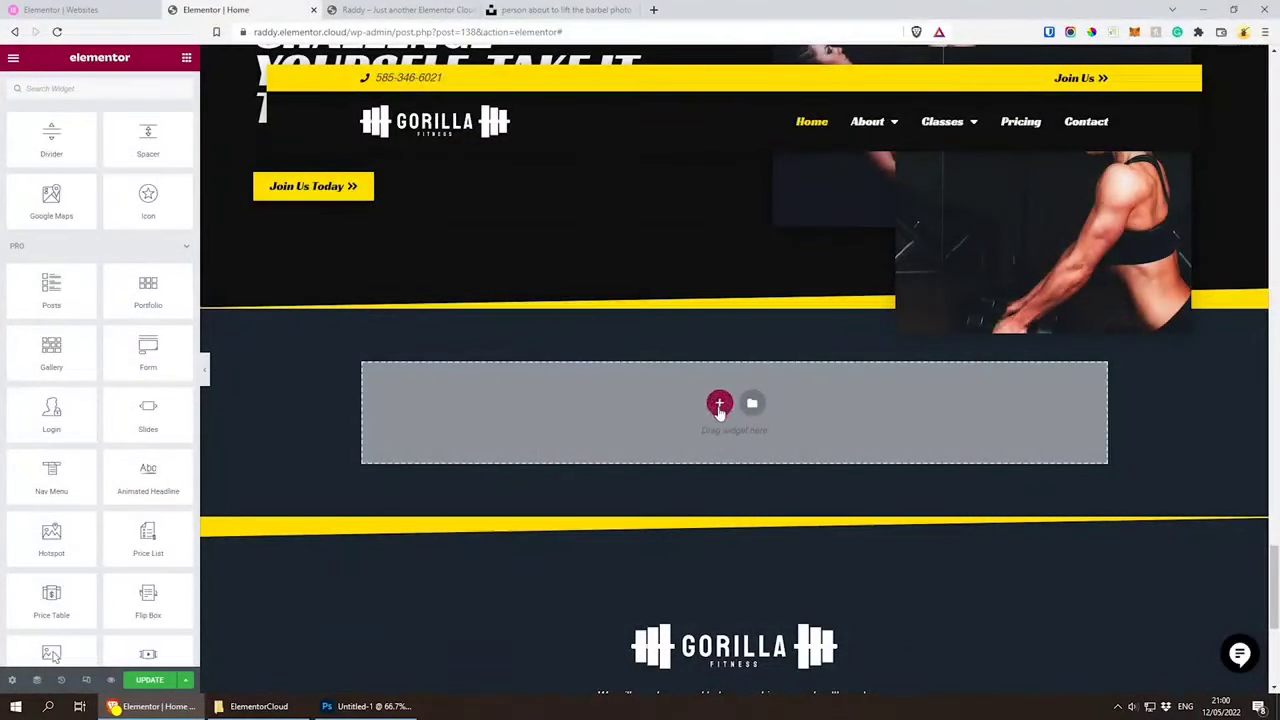
Step: Add a new single-column section below the "Challenge Yourself" section at the end of the home page
scroll(720, 410, "down", 1)
scroll(720, 418, "down", 2)
scroll(720, 420, "up", 3)
scroll(713, 438, "up", 2)
scroll(714, 440, "up", 2)
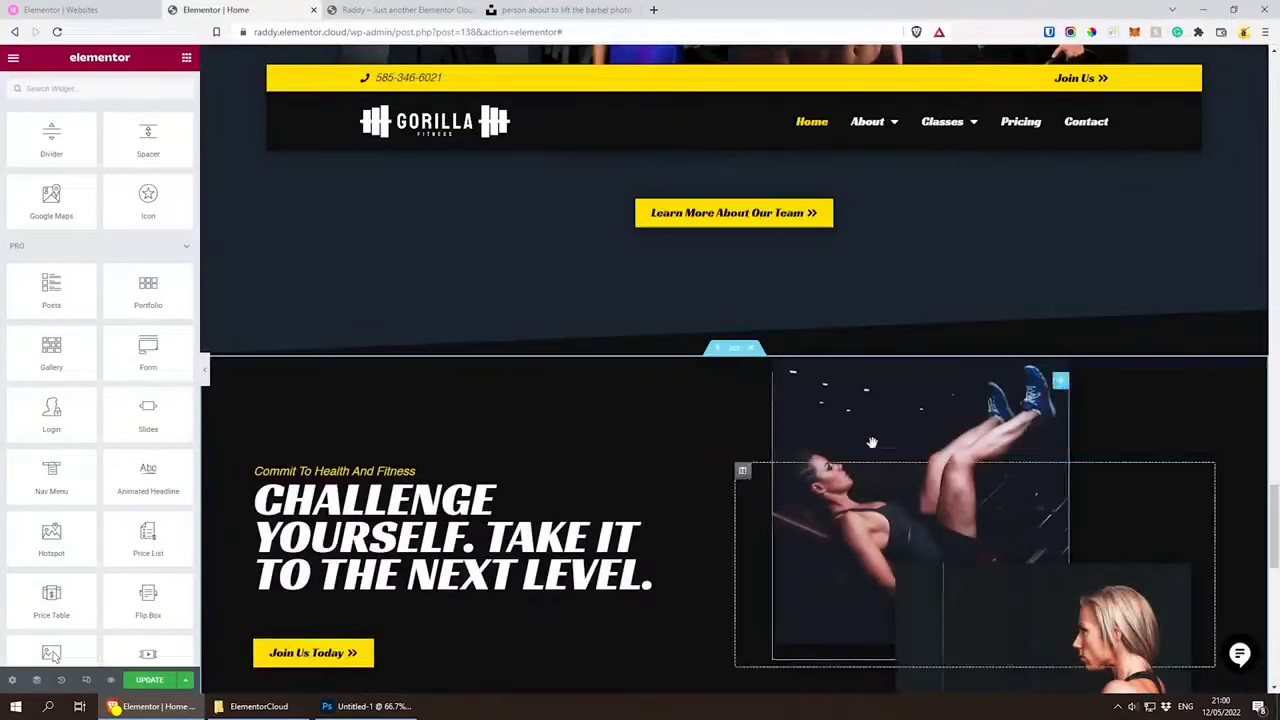
scroll(620, 420, "down", 1)
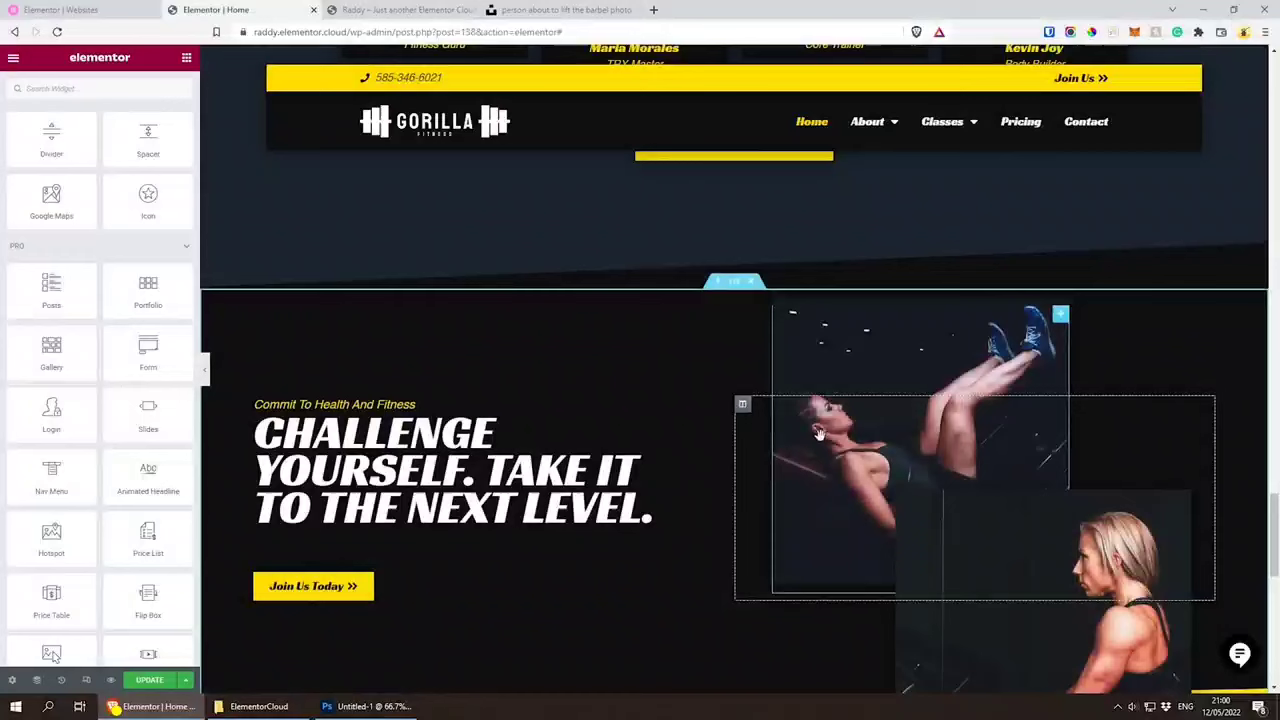
left_click(717, 283)
scroll(697, 298, "down", 2)
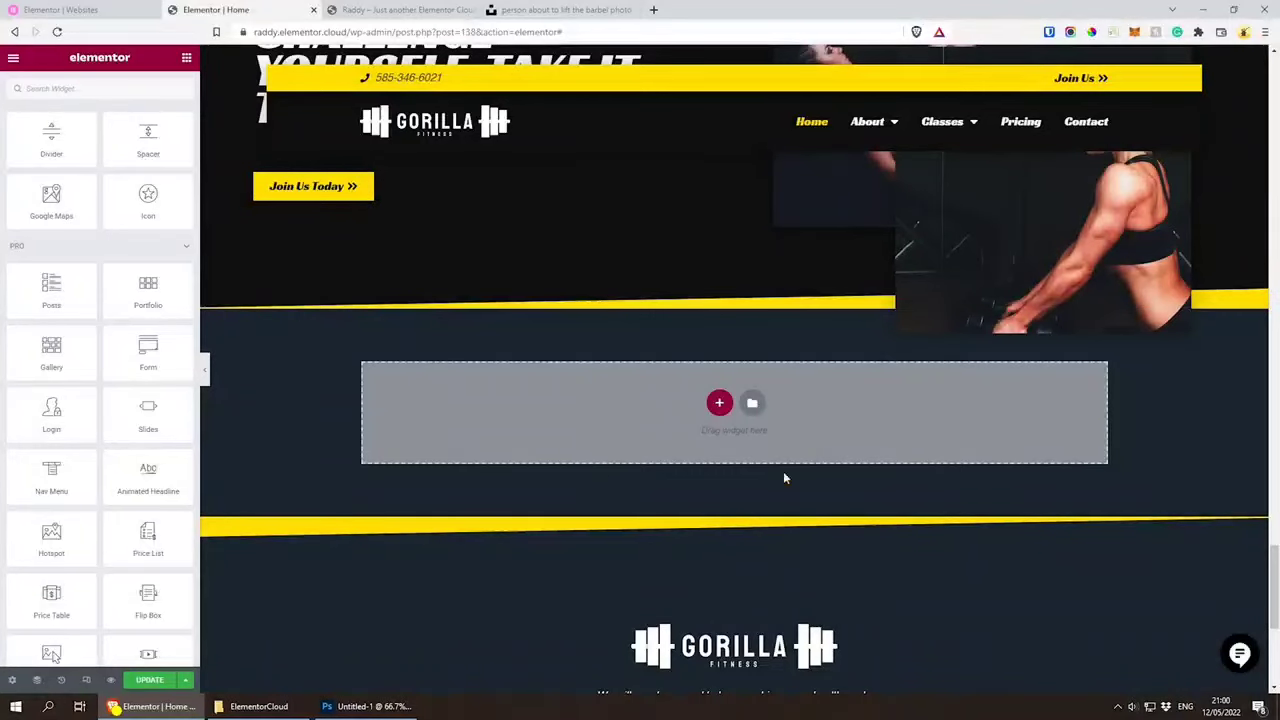
left_click(719, 402)
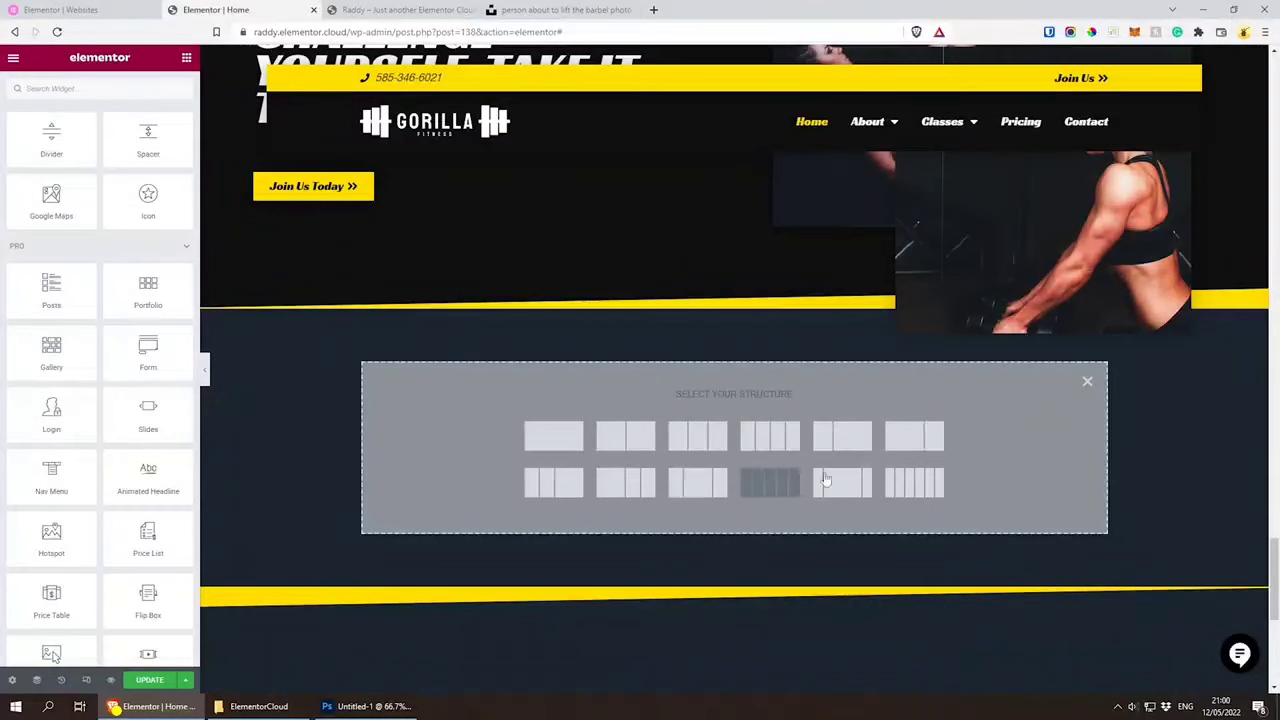
left_click(549, 445)
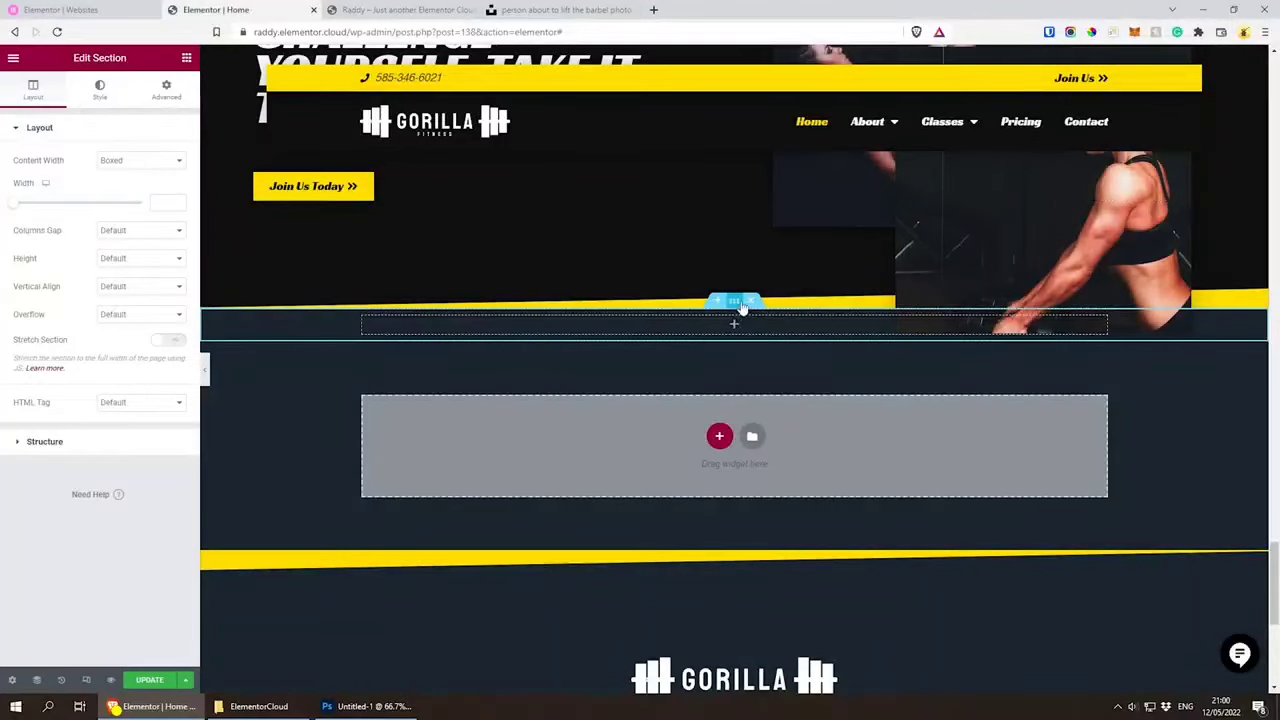
Step: Unlink the new section's padding values and set its top and bottom padding to 80 px
scroll(663, 292, "up", 3)
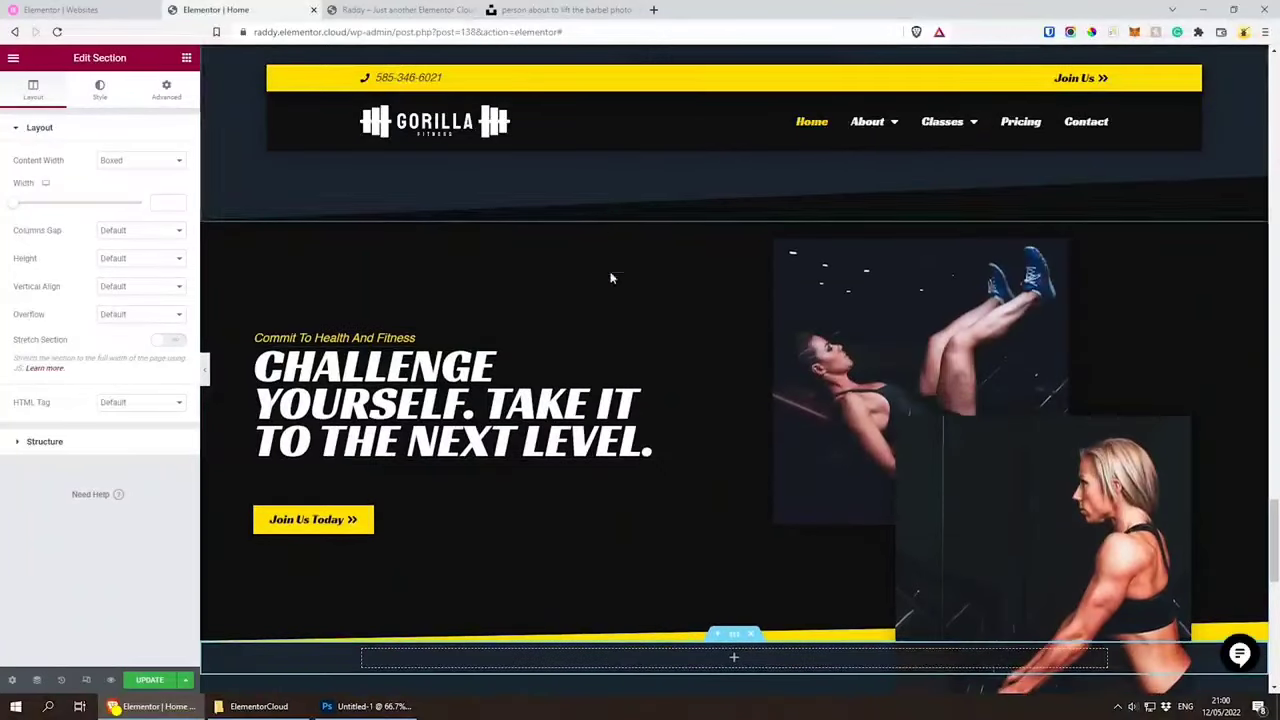
scroll(608, 277, "down", 3)
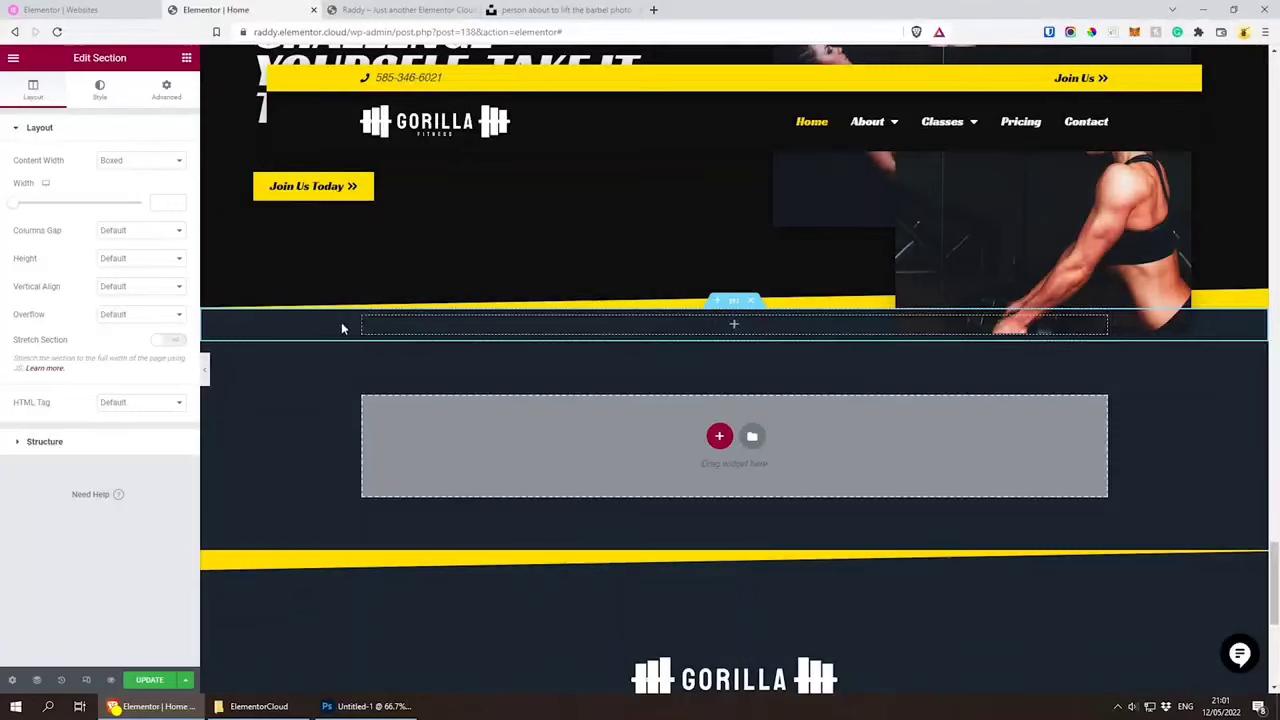
left_click(165, 90)
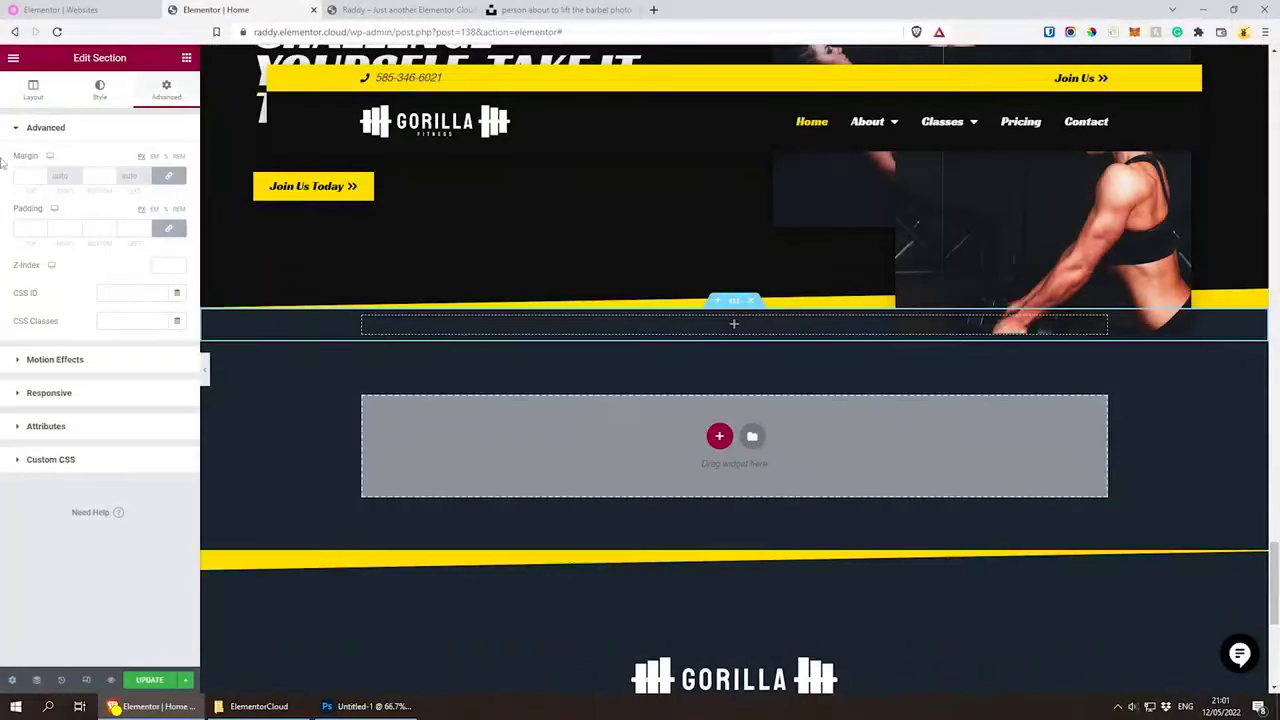
left_click(168, 229)
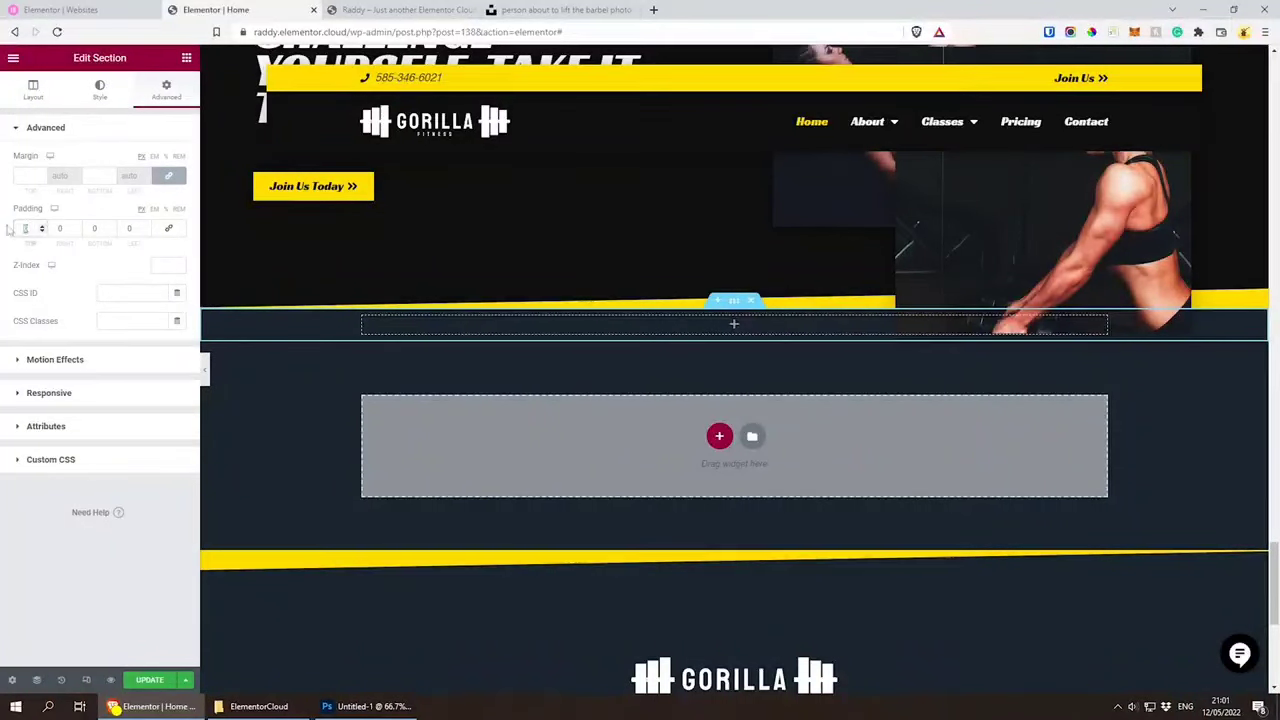
type("80")
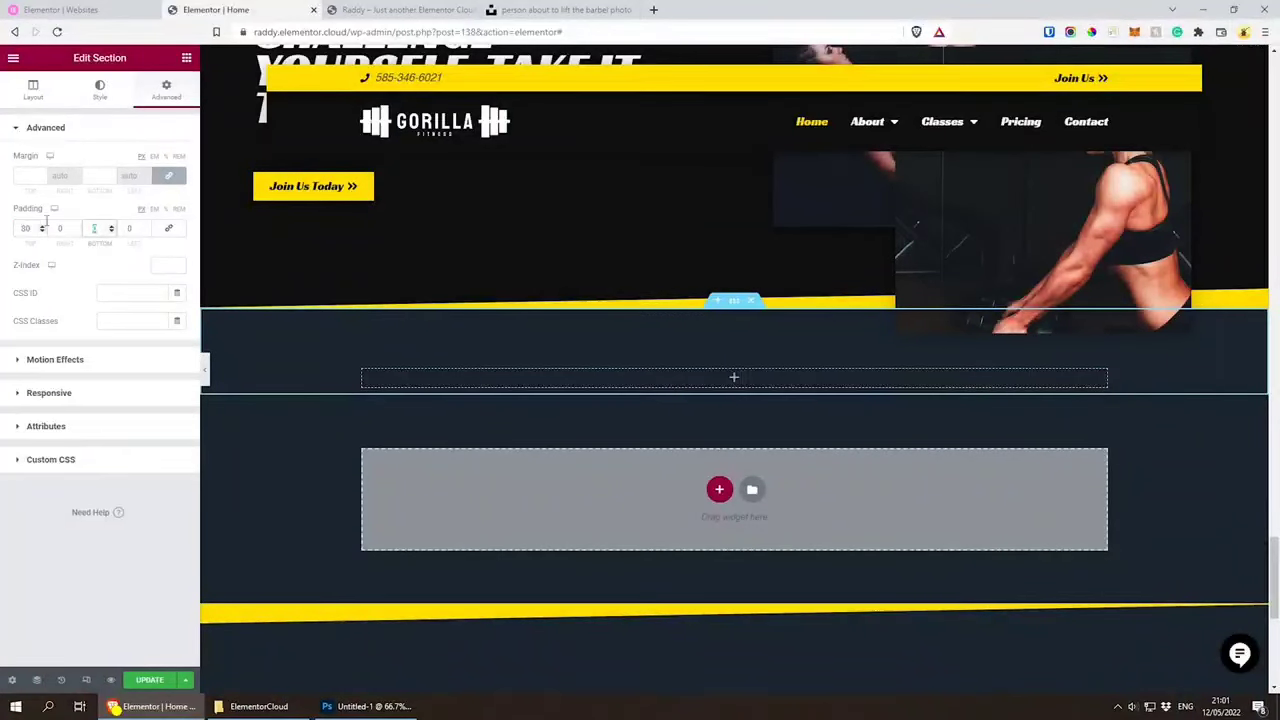
type("80")
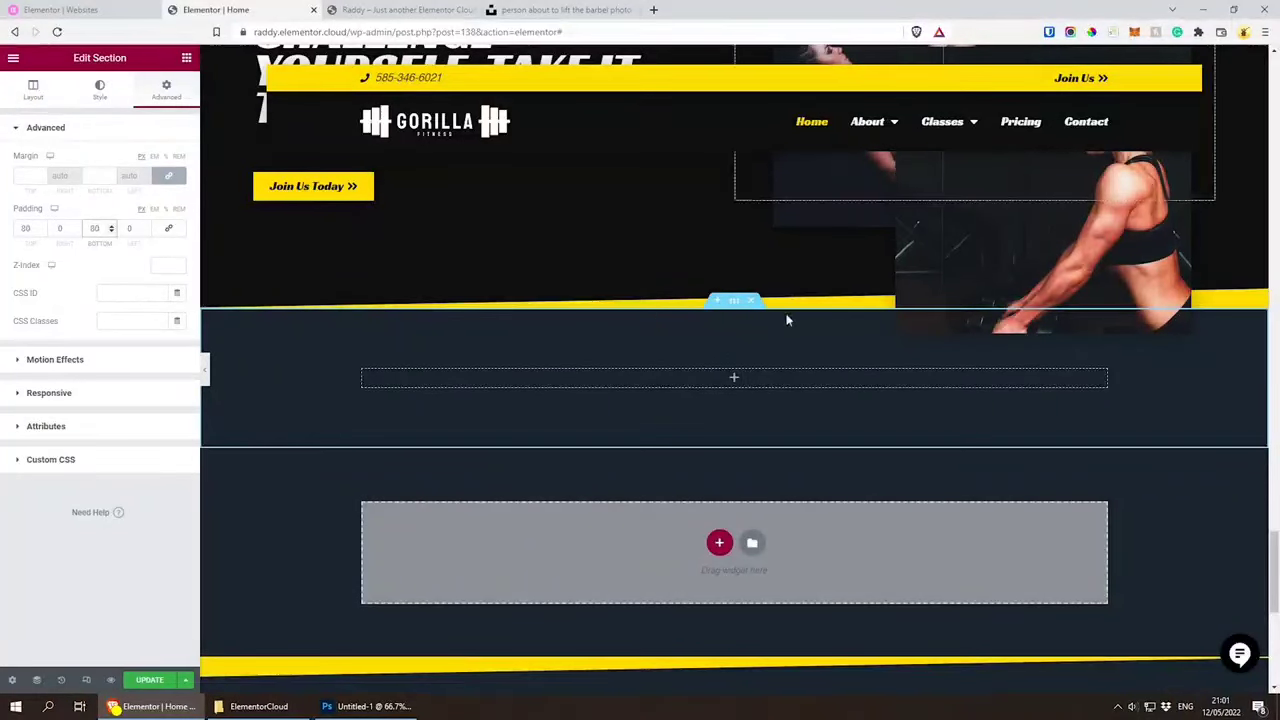
Step: Find the Countdown widget with the search term "count" and place it in the new section's empty column
left_click(186, 57)
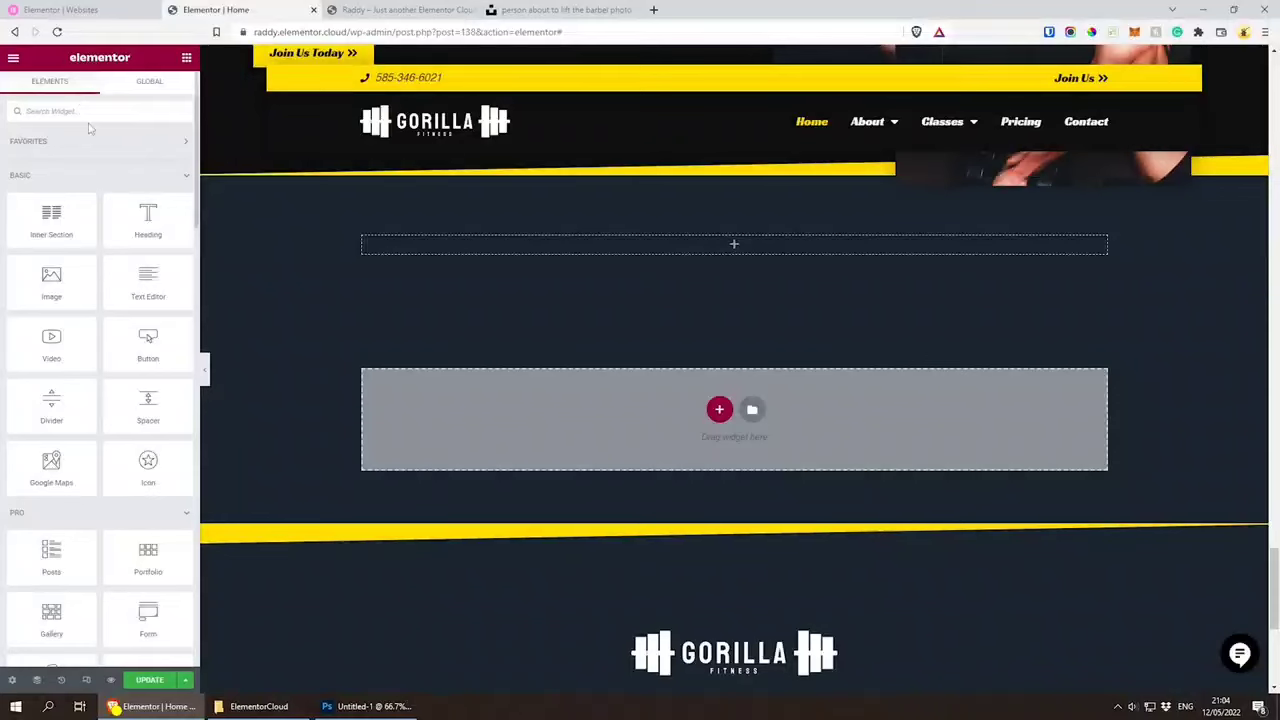
type("count")
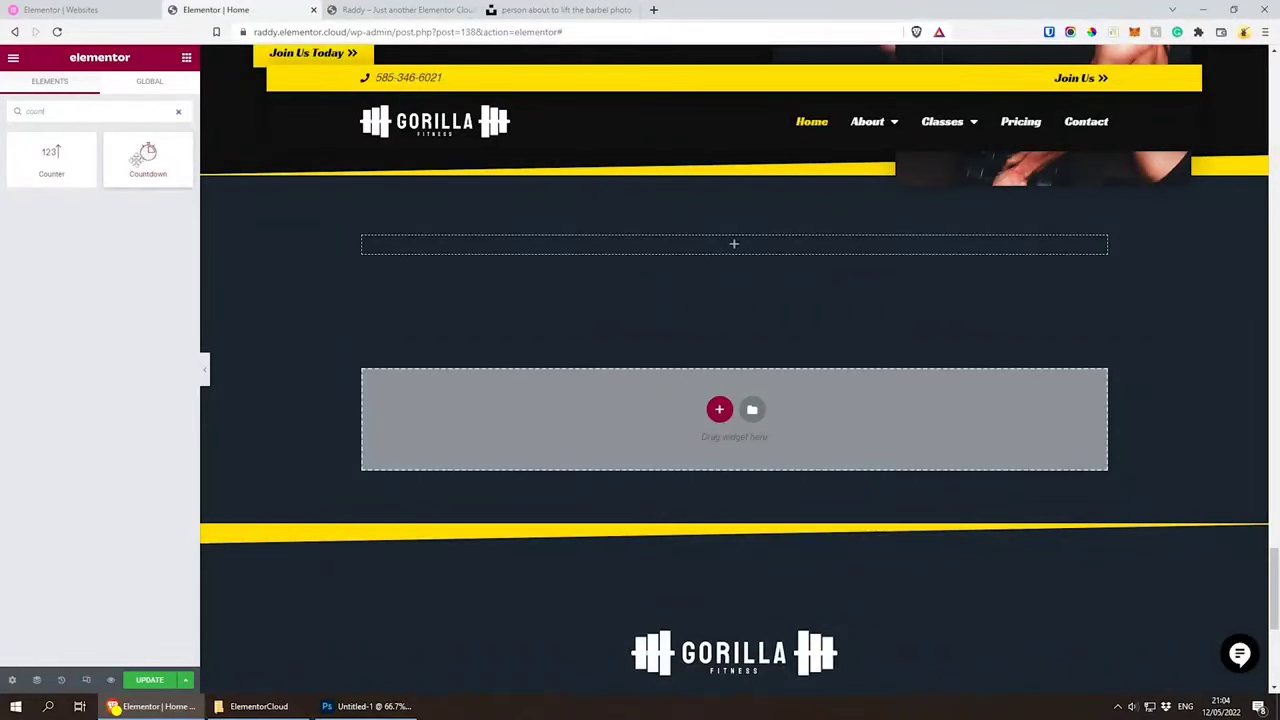
left_click_drag(147, 155, 678, 278)
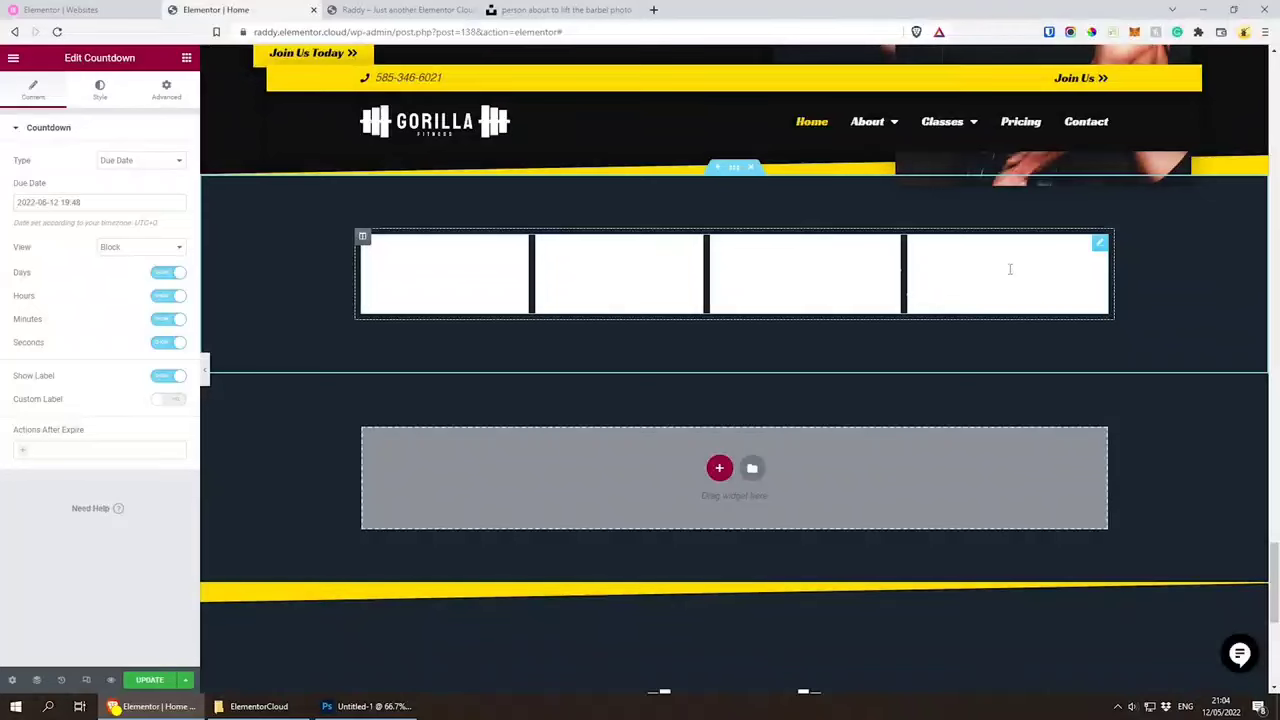
Step: Give the countdown boxes the global Full Transparency background colour and set the space between them to 34
left_click(99, 88)
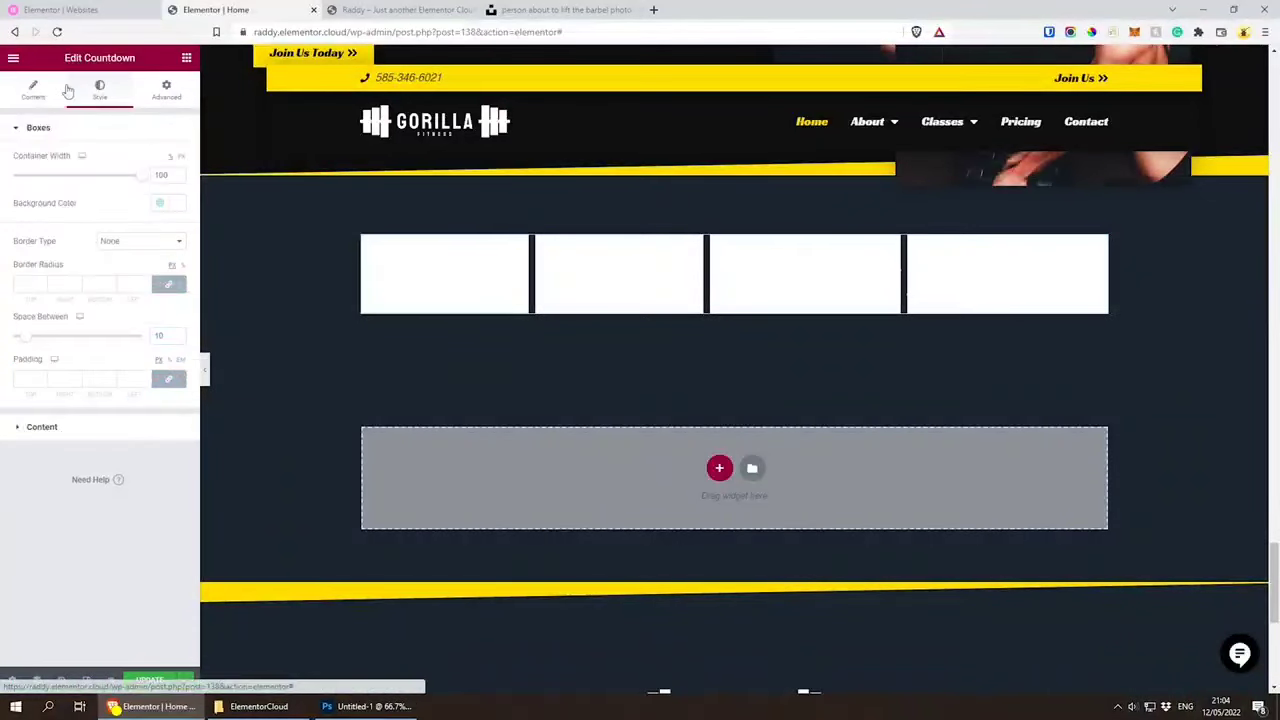
left_click(160, 203)
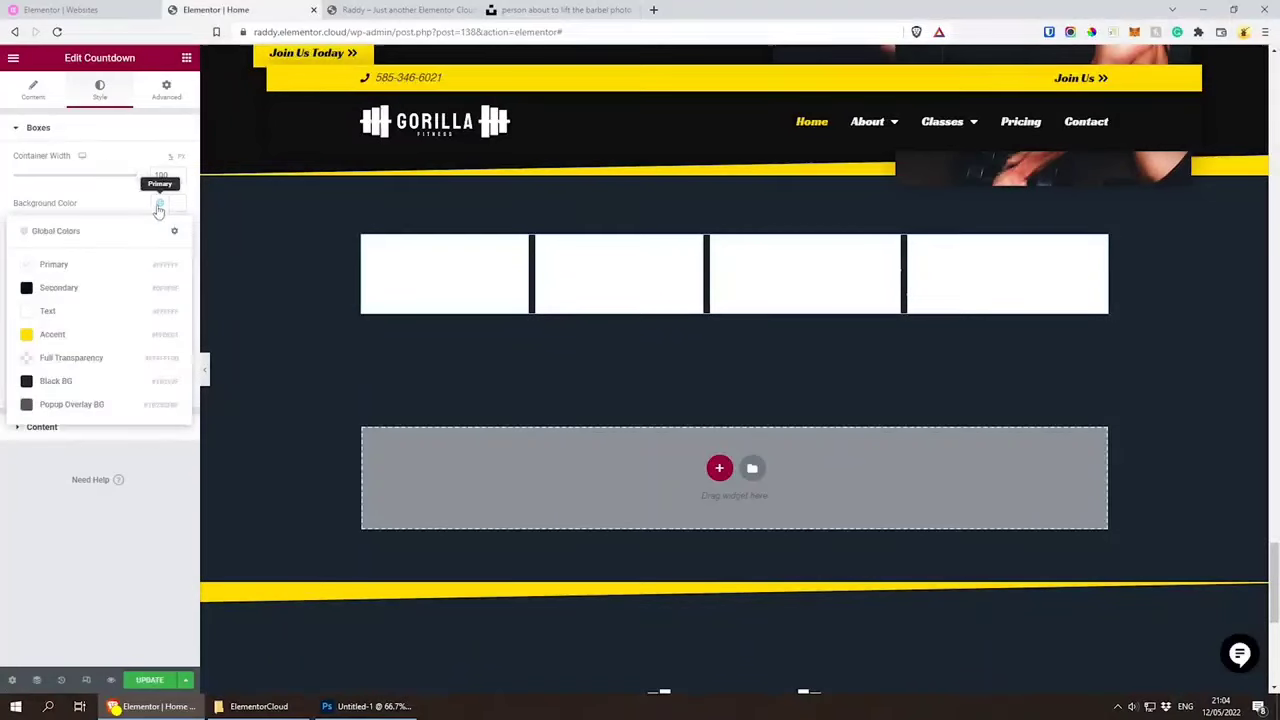
left_click(82, 295)
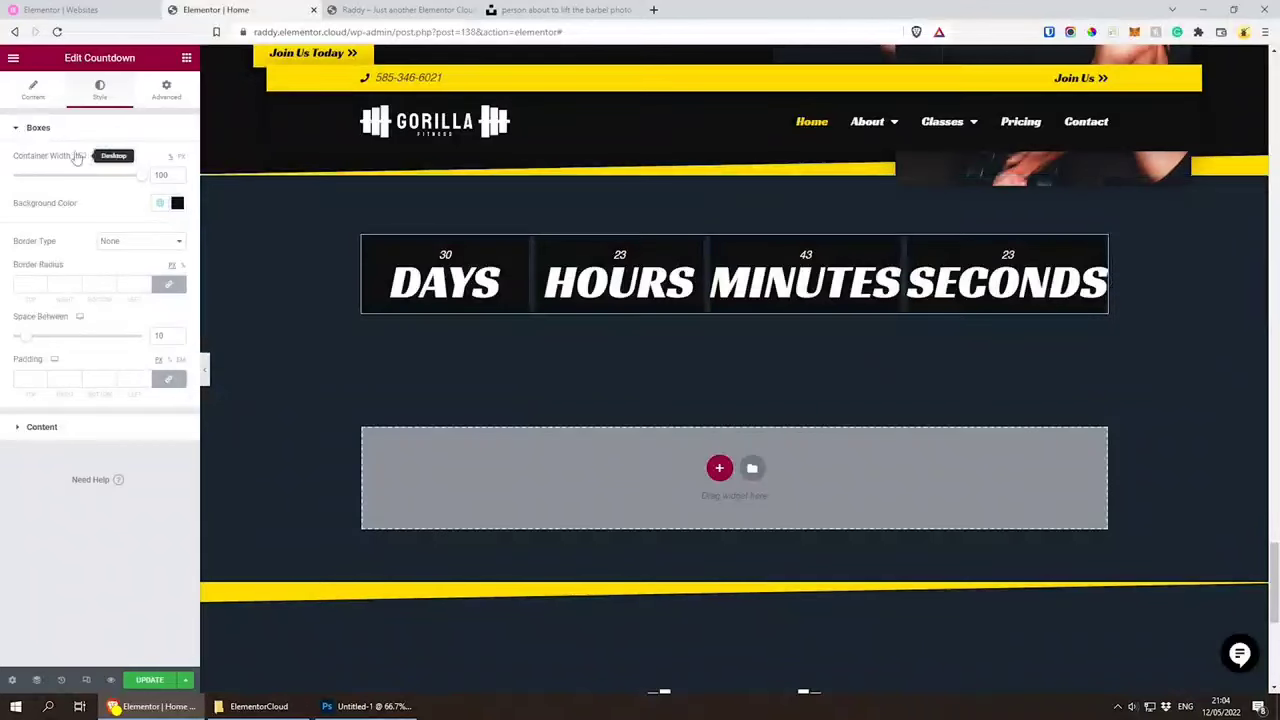
left_click(160, 203)
left_click(90, 358)
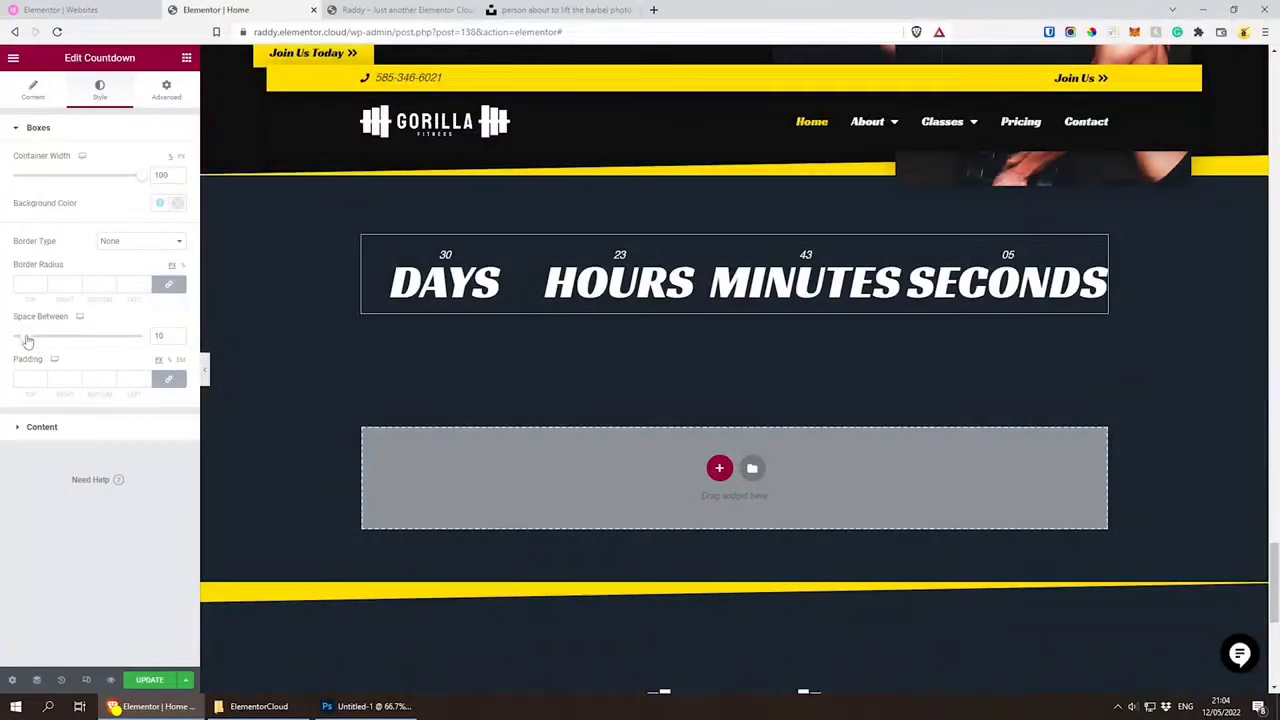
left_click_drag(29, 340, 58, 346)
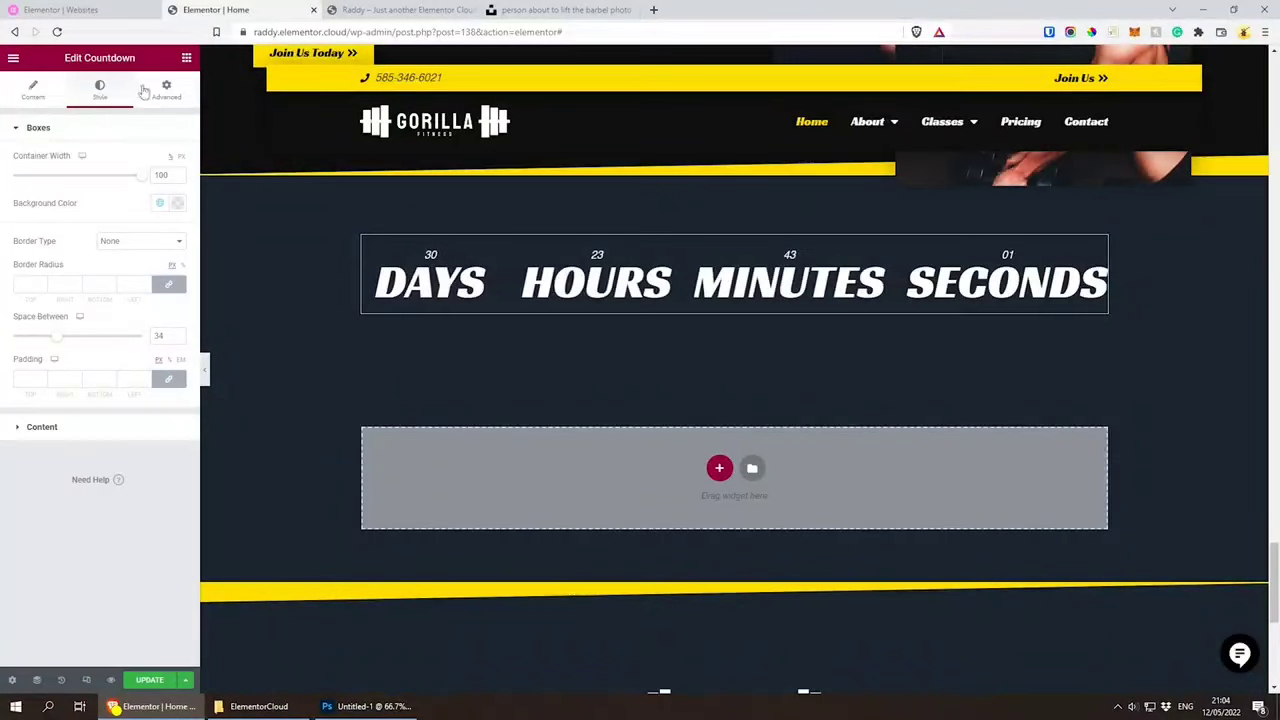
Step: Set the countdown's due date to 15 June 2022
left_click(33, 89)
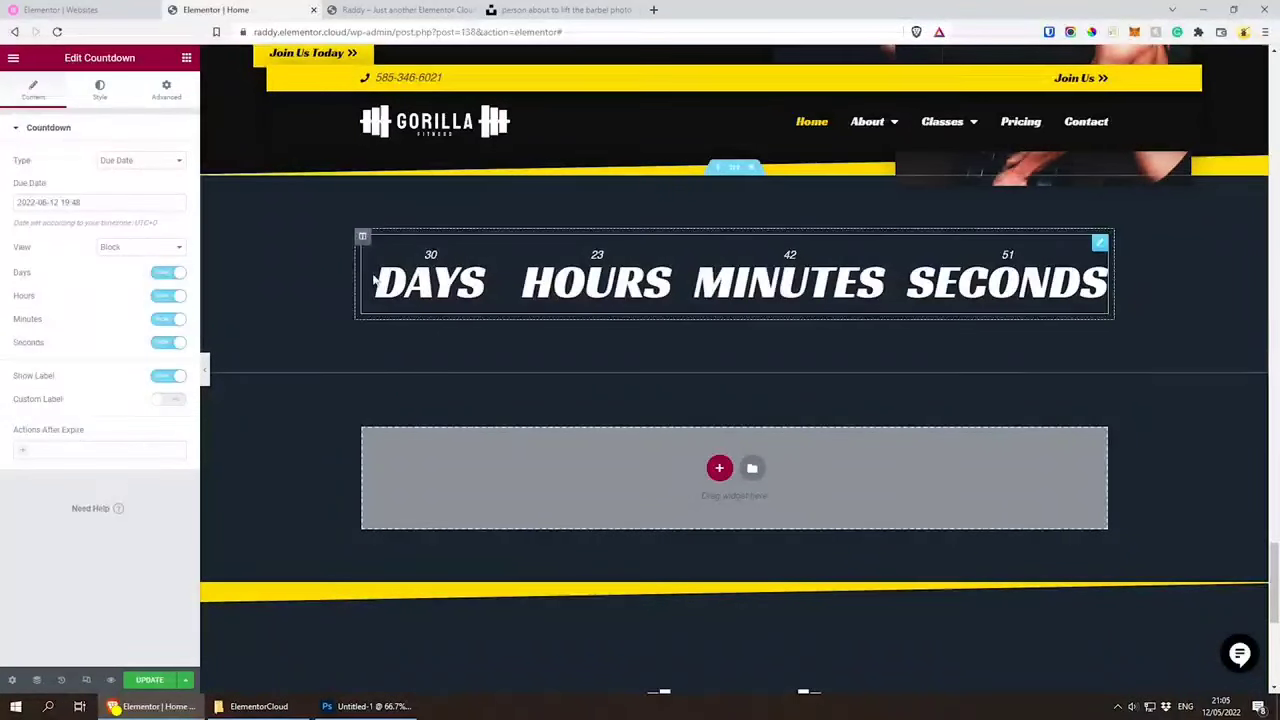
left_click(66, 204)
left_click(106, 312)
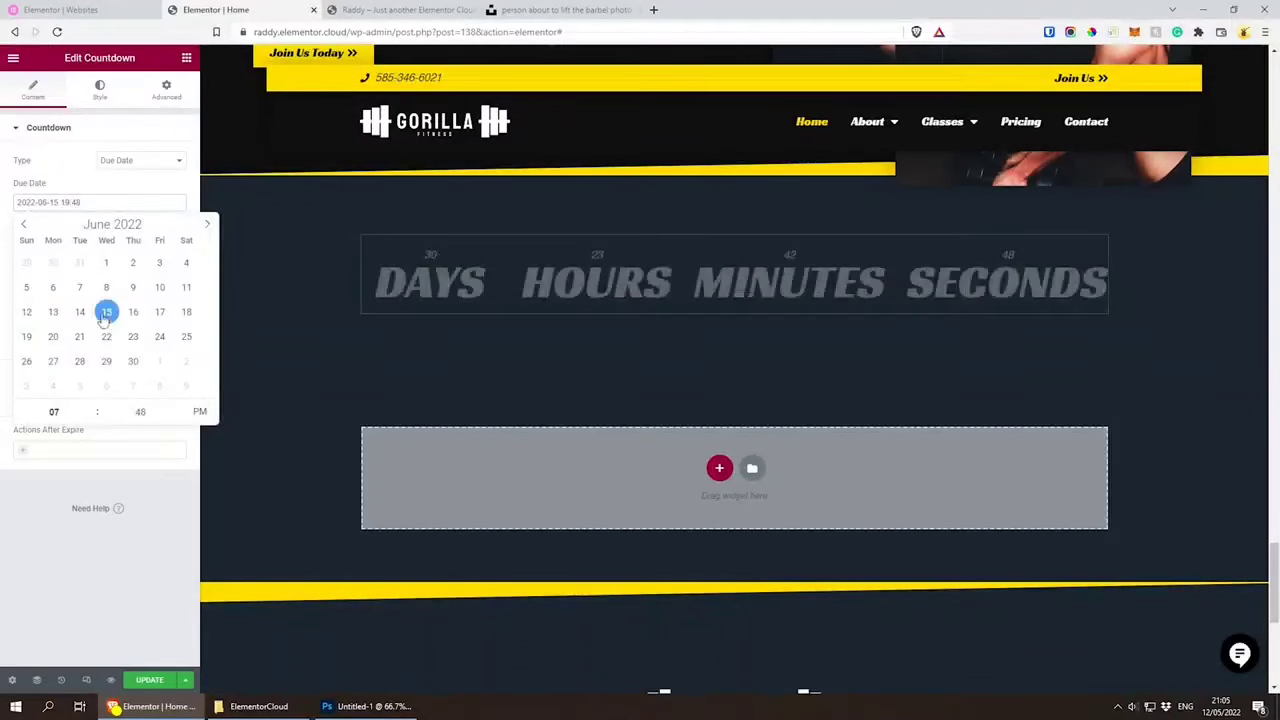
left_click(127, 184)
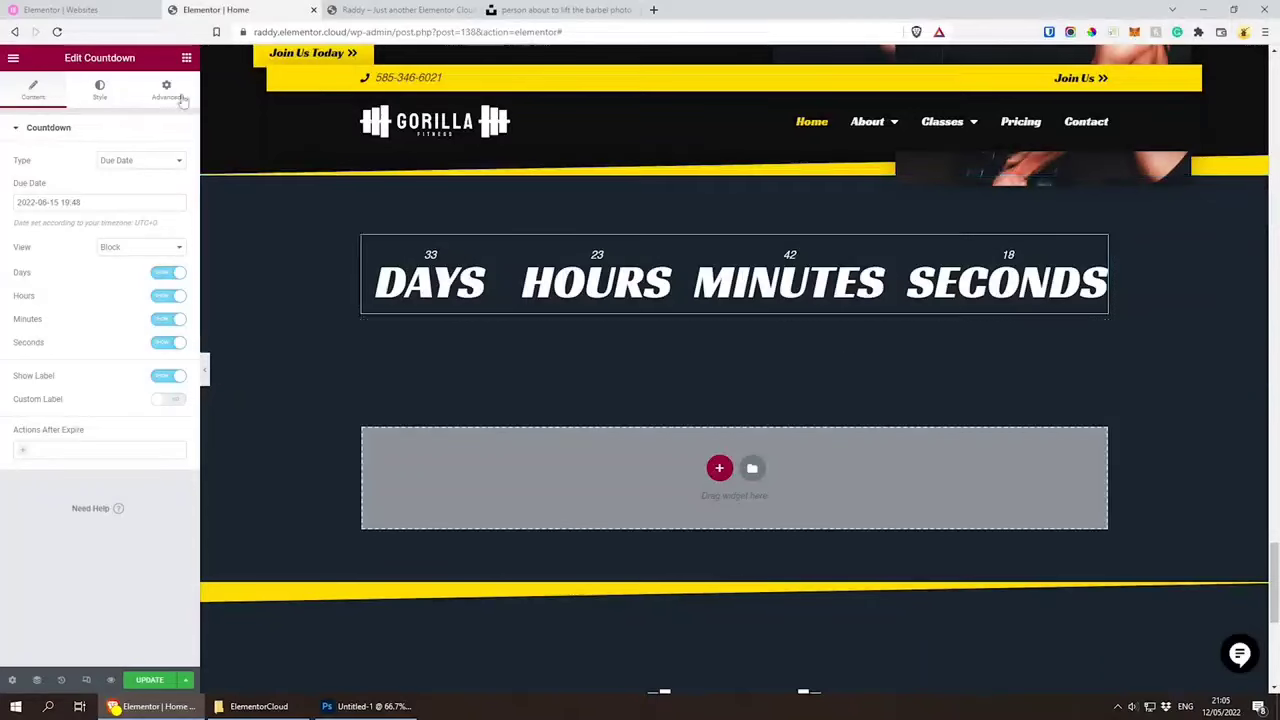
Step: Try the Small Titles 2 global font on the countdown digits, then apply the "Small Titles Capit..." global font instead
left_click(99, 90)
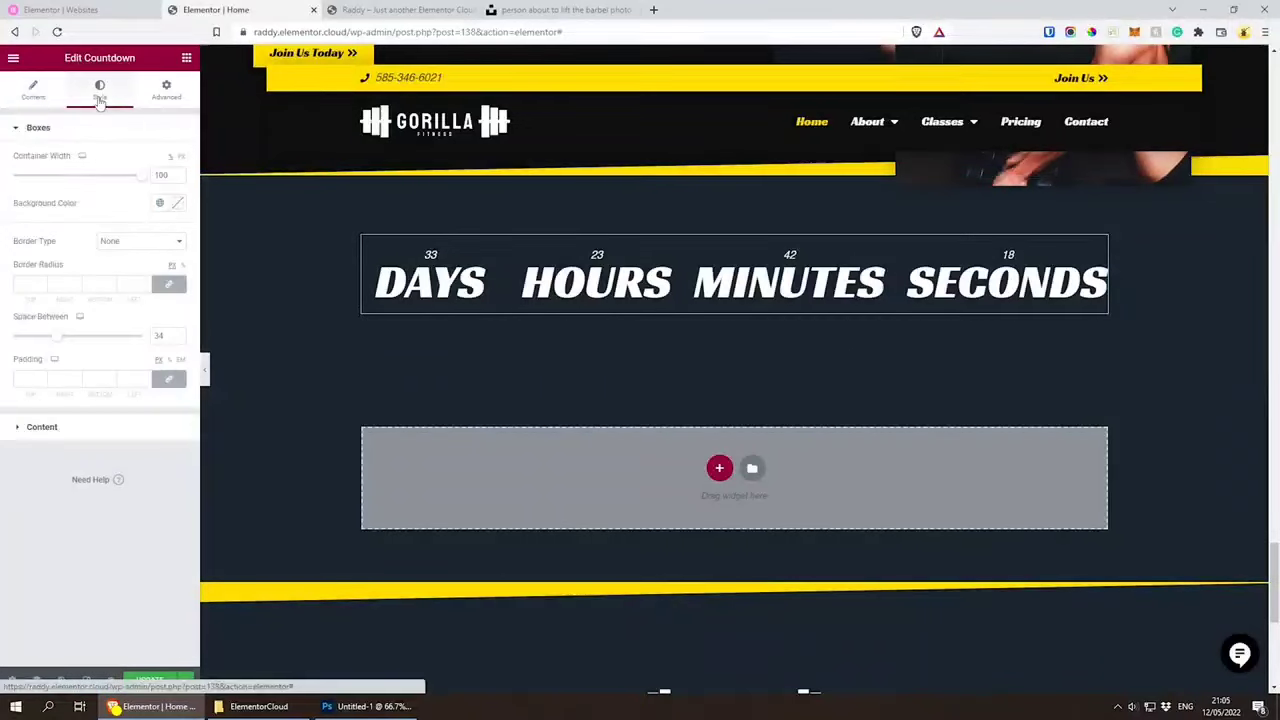
left_click(52, 427)
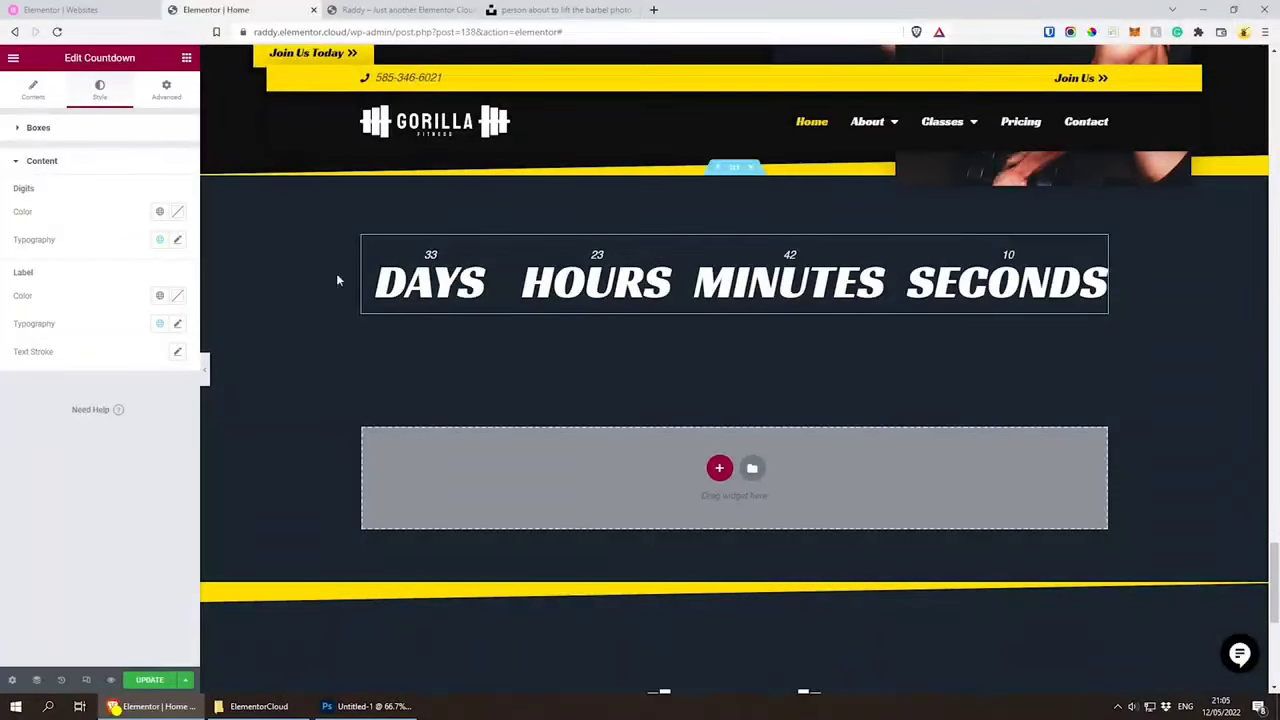
left_click(159, 241)
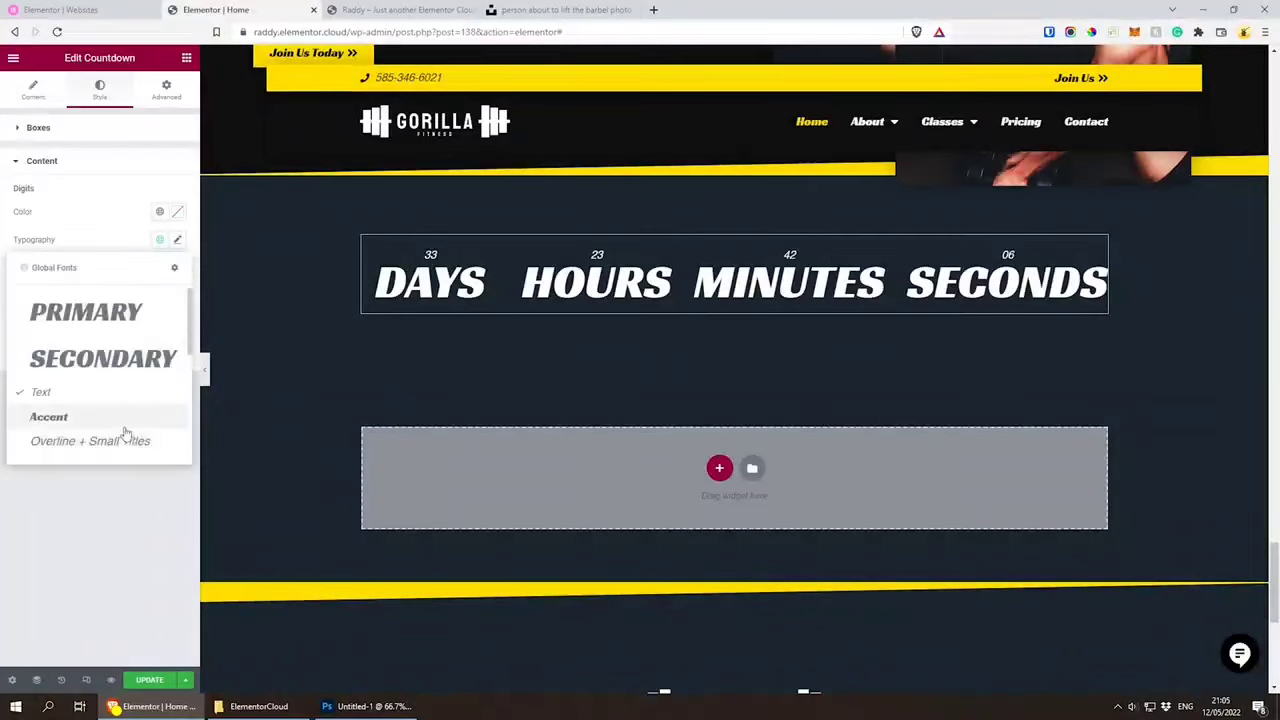
scroll(122, 425, "down", 1)
scroll(122, 425, "down", 1)
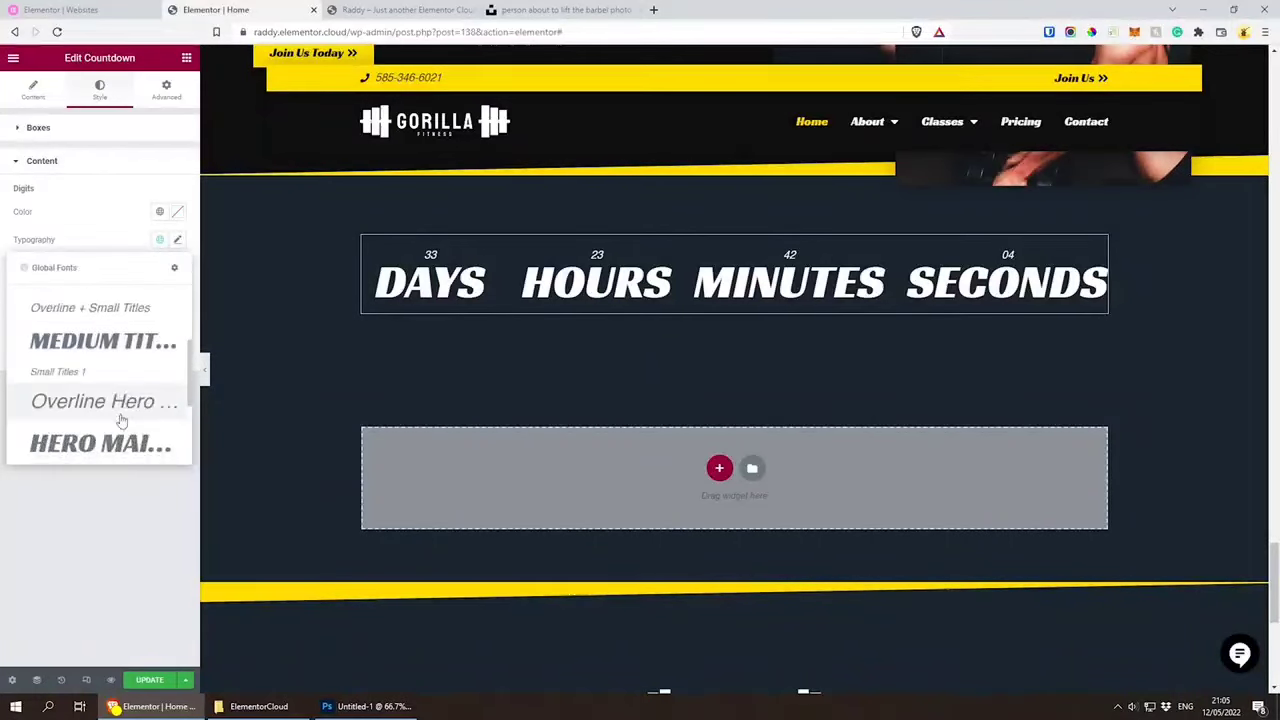
scroll(120, 415, "down", 2)
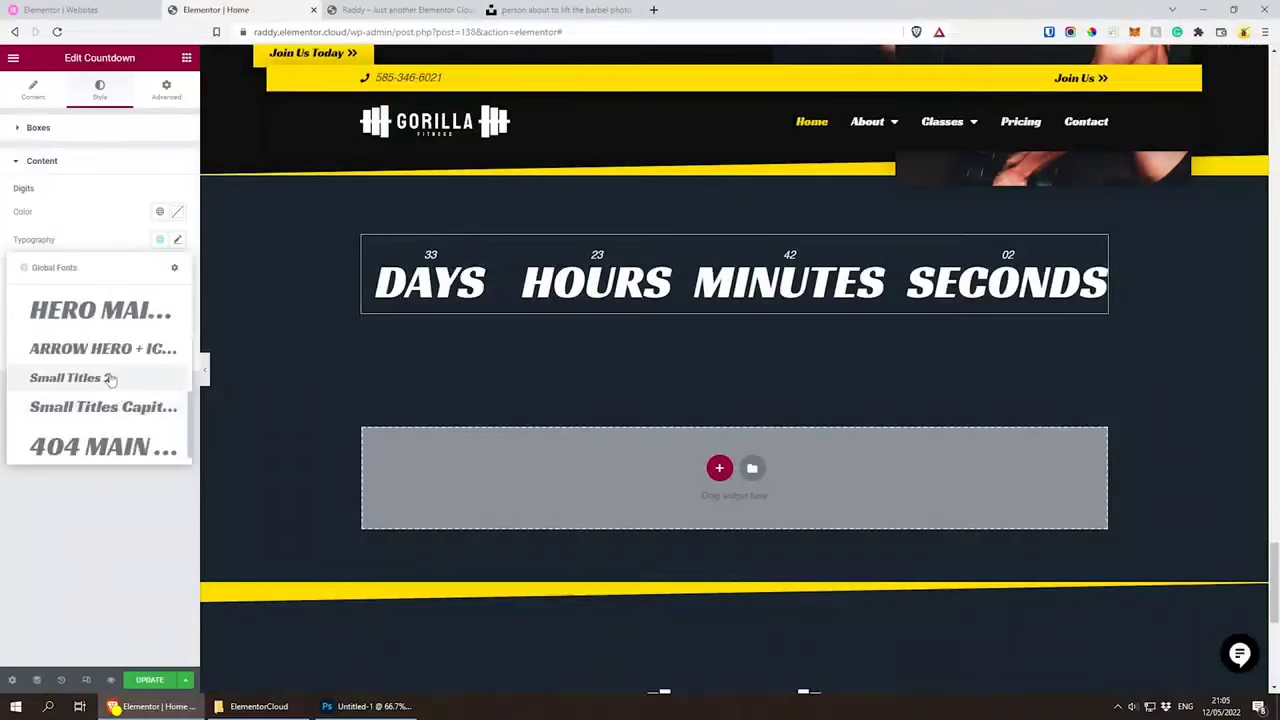
left_click(110, 379)
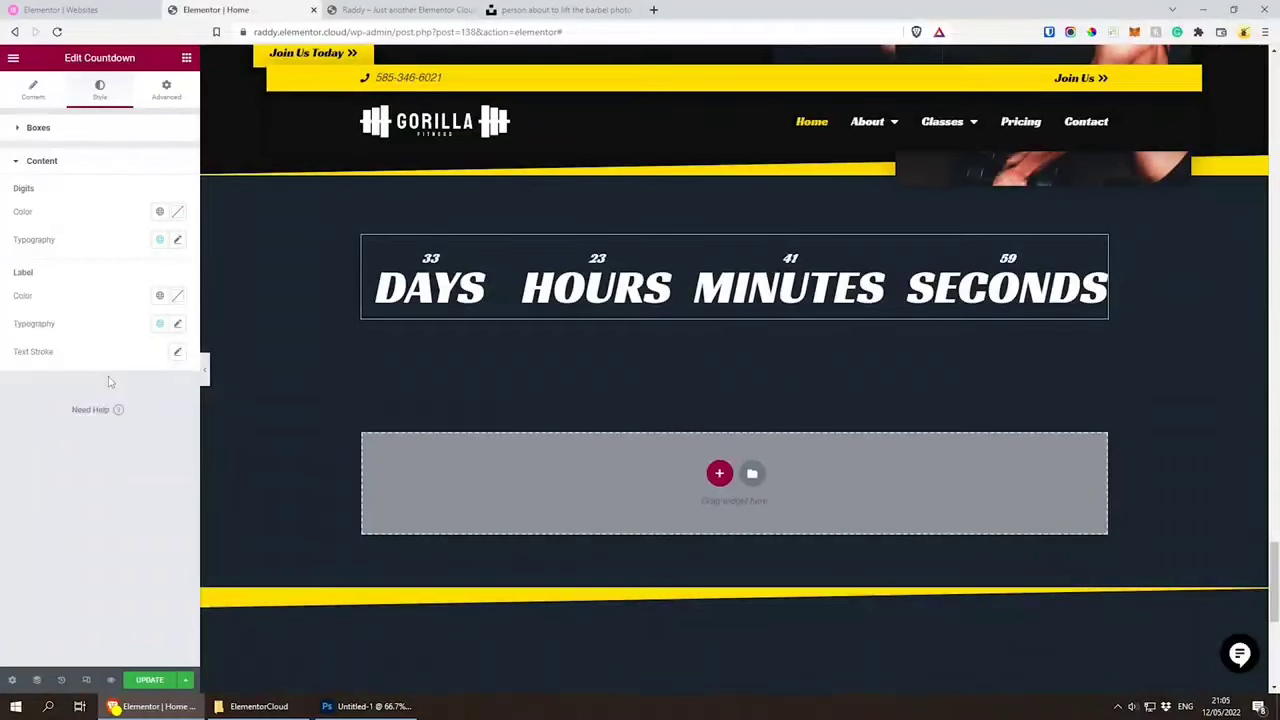
left_click(158, 240)
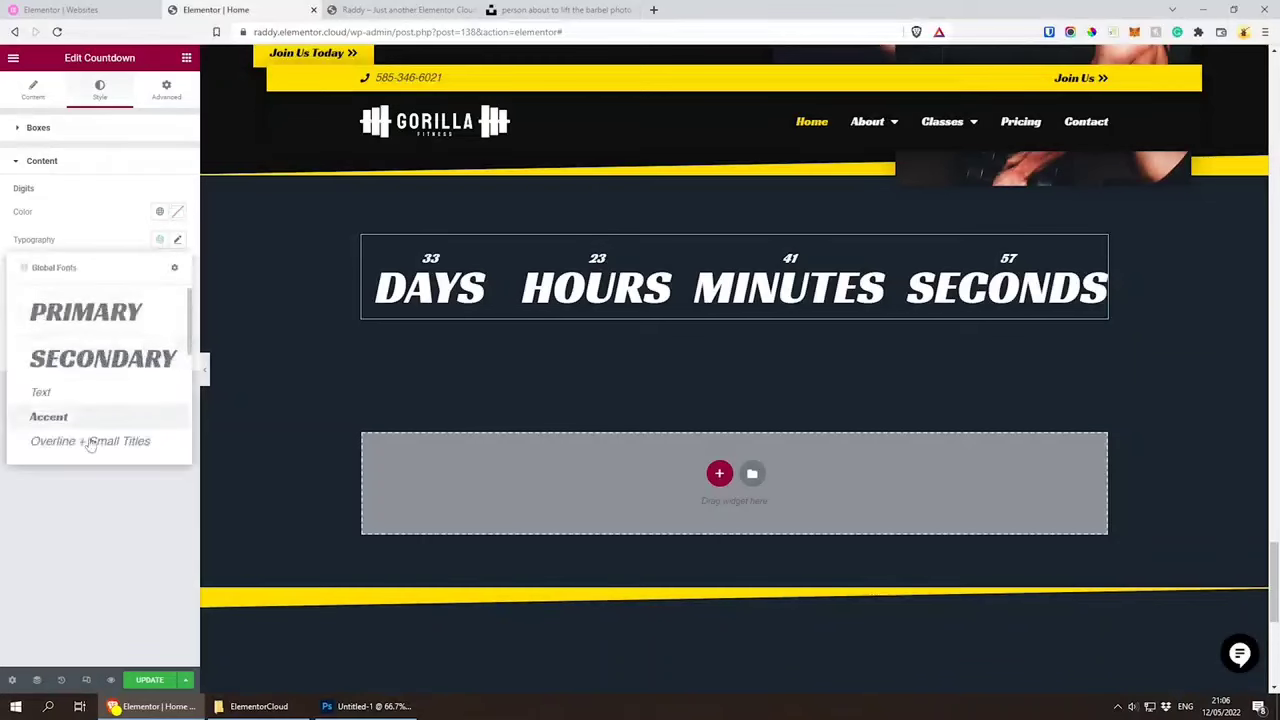
scroll(100, 410, "down", 5)
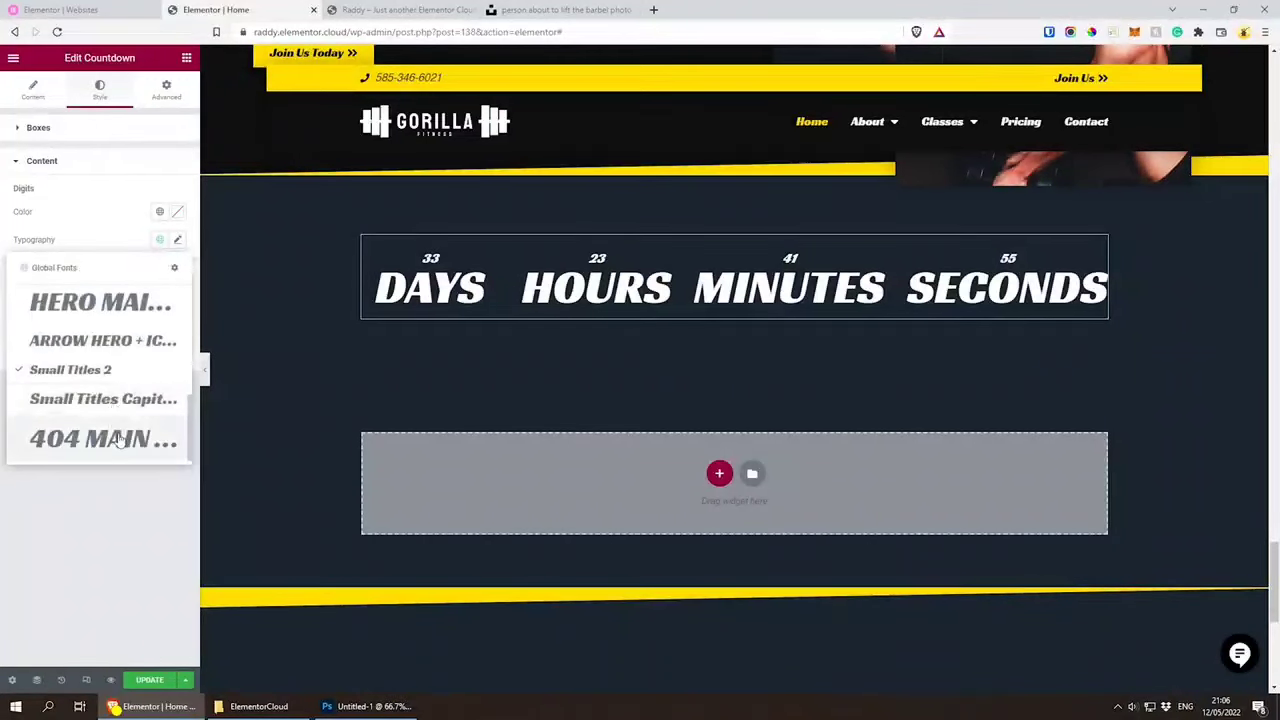
left_click(113, 412)
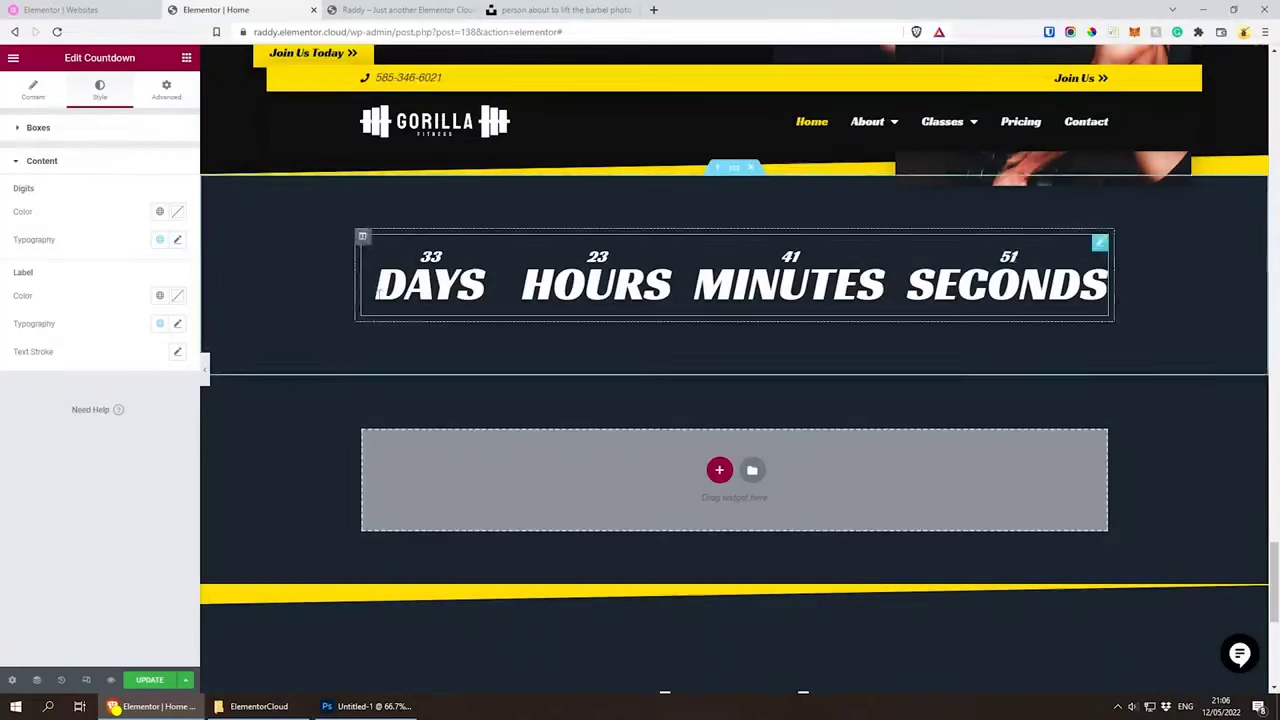
Step: Apply the "Medium Tit..." global font to the countdown labels
left_click(160, 328)
scroll(103, 470, "down", 1)
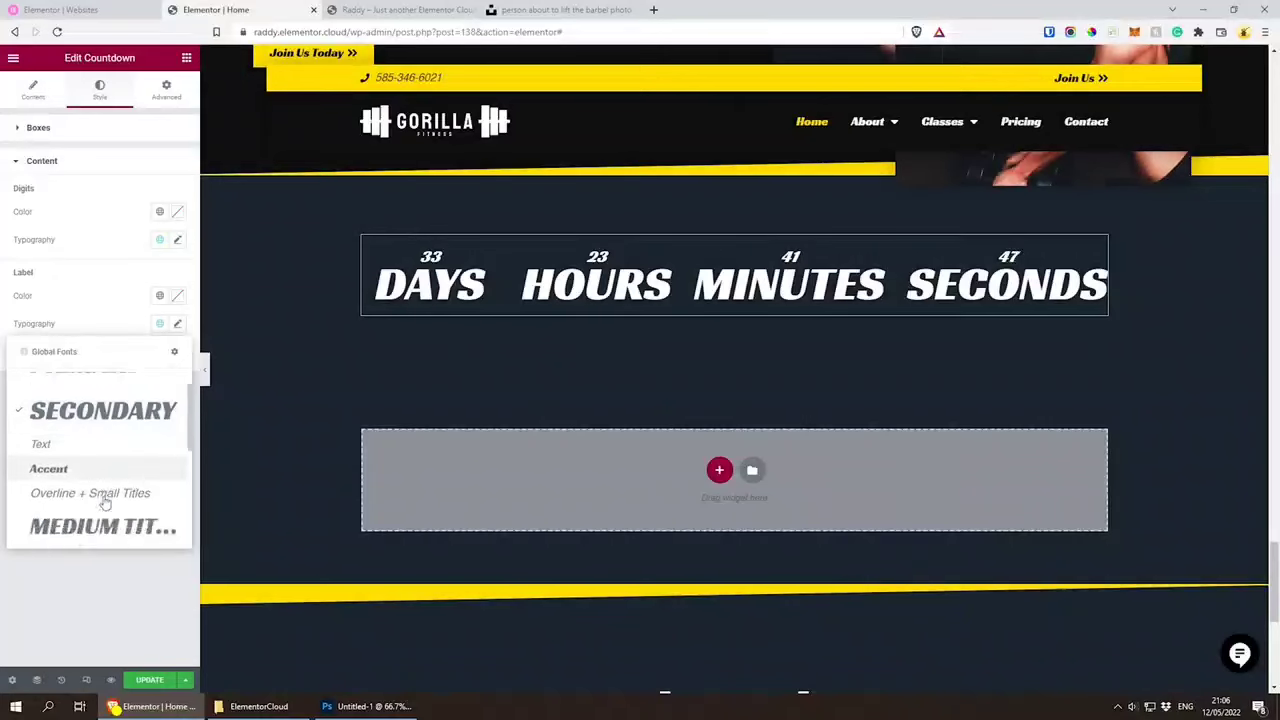
scroll(103, 495, "down", 3)
scroll(100, 487, "up", 3)
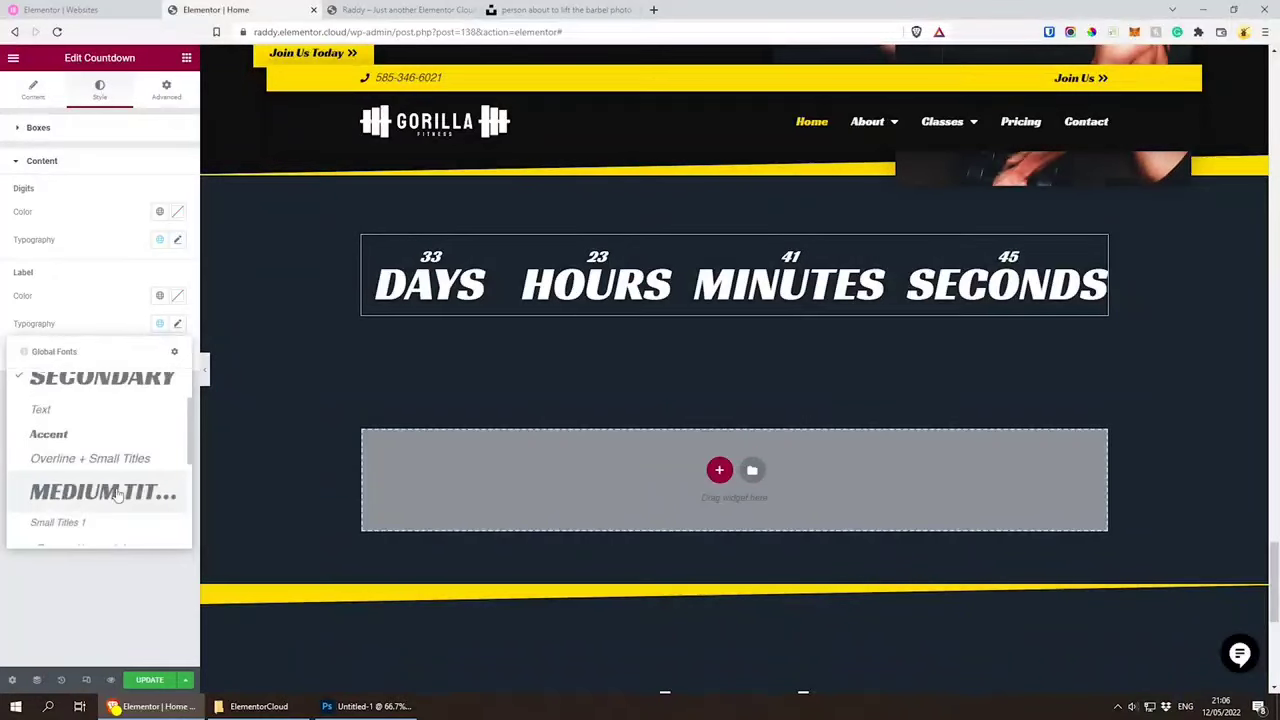
left_click(117, 493)
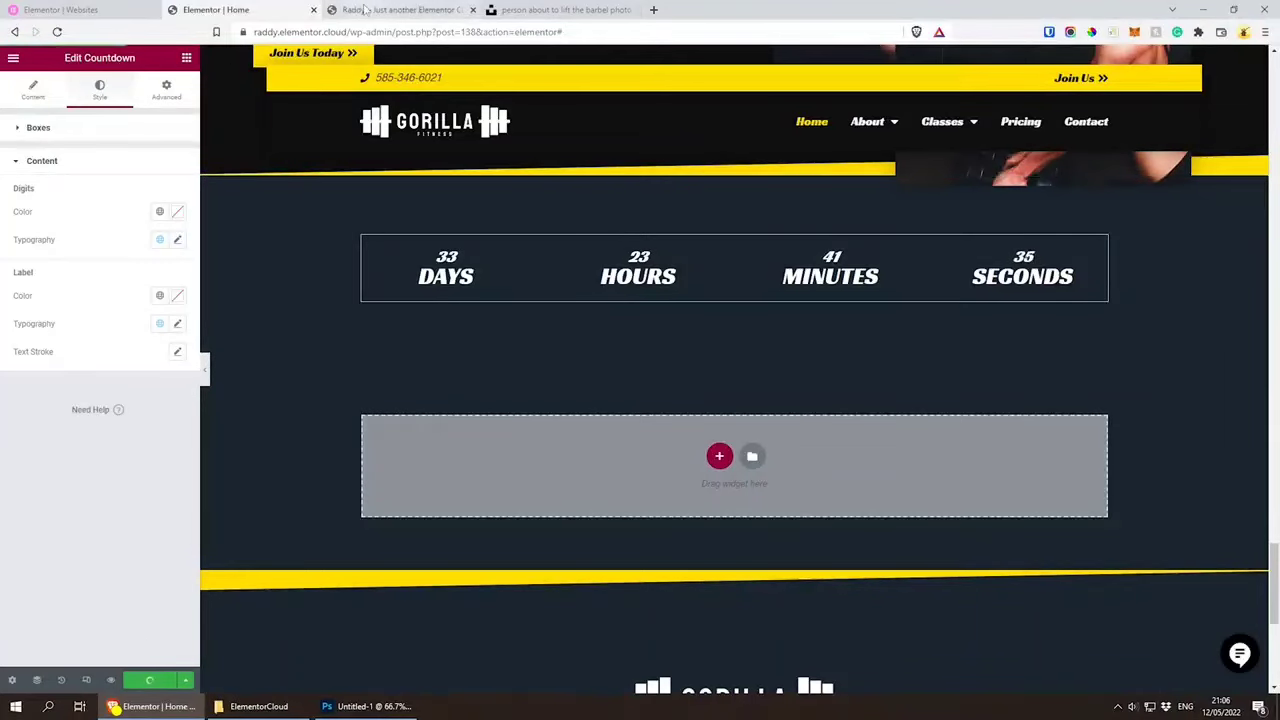
Step: Reload the live home page and examine how the countdown section above the footer is displayed
left_click(365, 9)
key("F5")
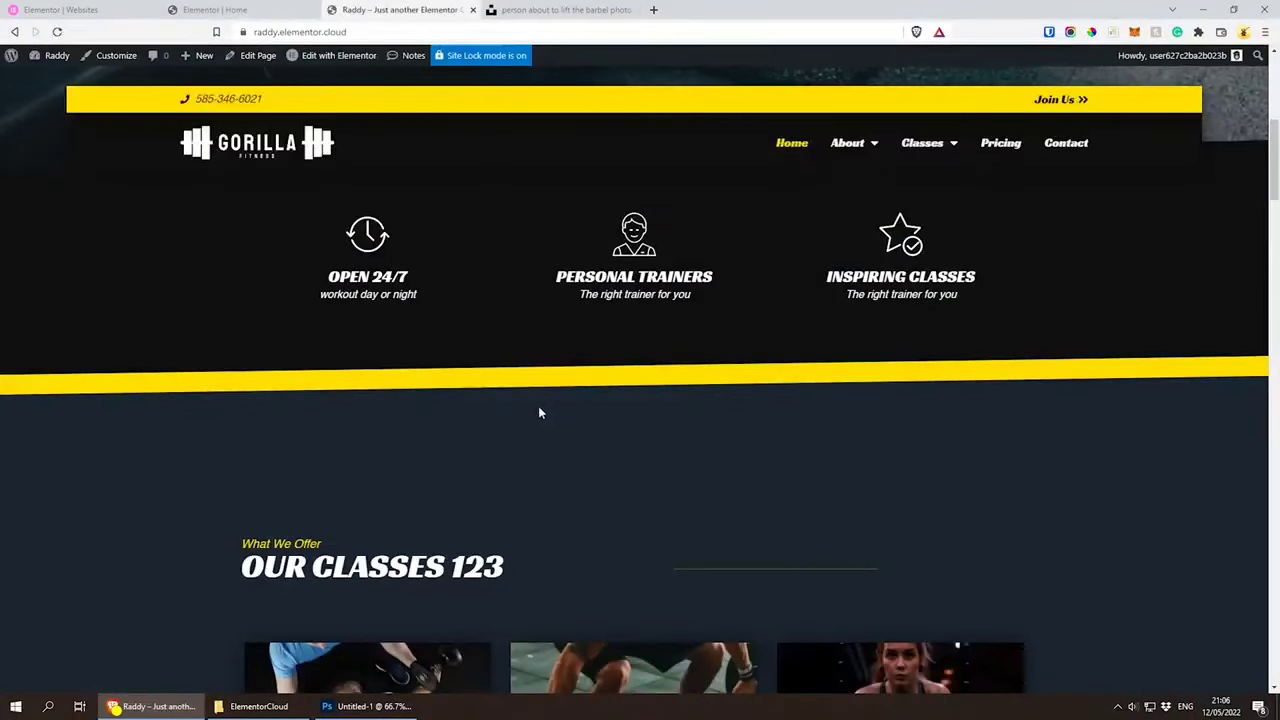
scroll(538, 408, "down", 15)
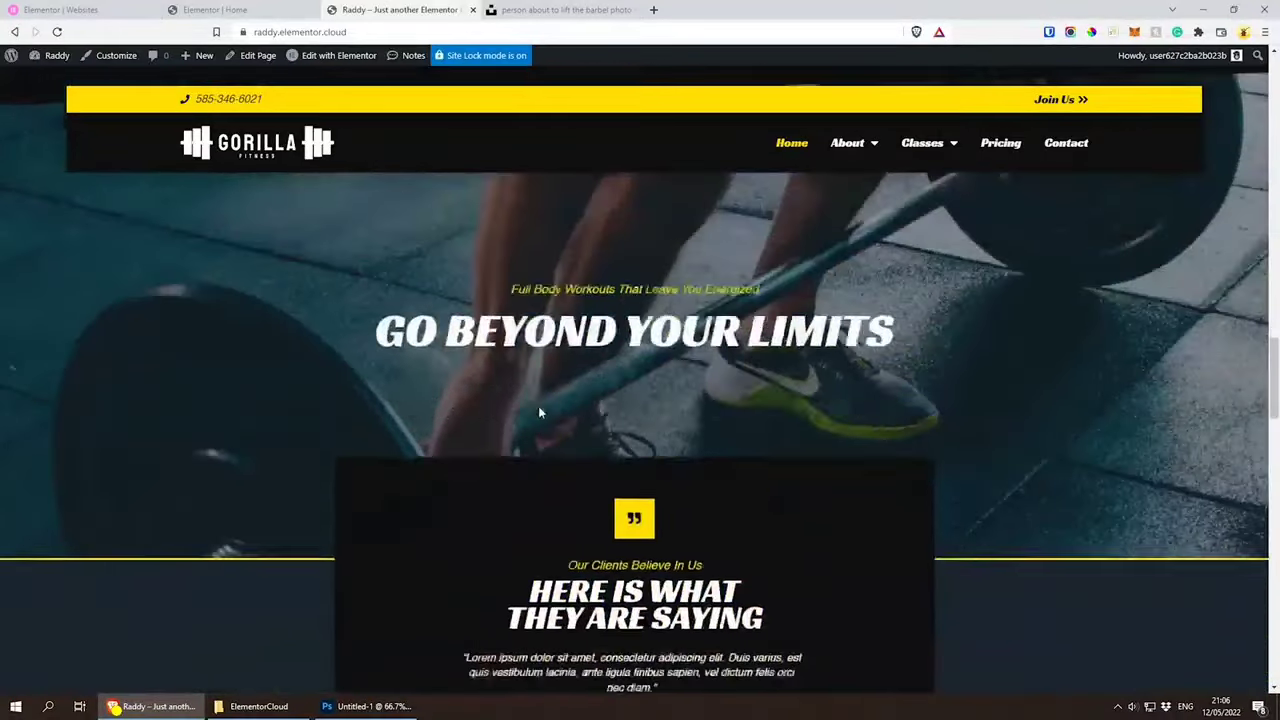
scroll(538, 406, "down", 15)
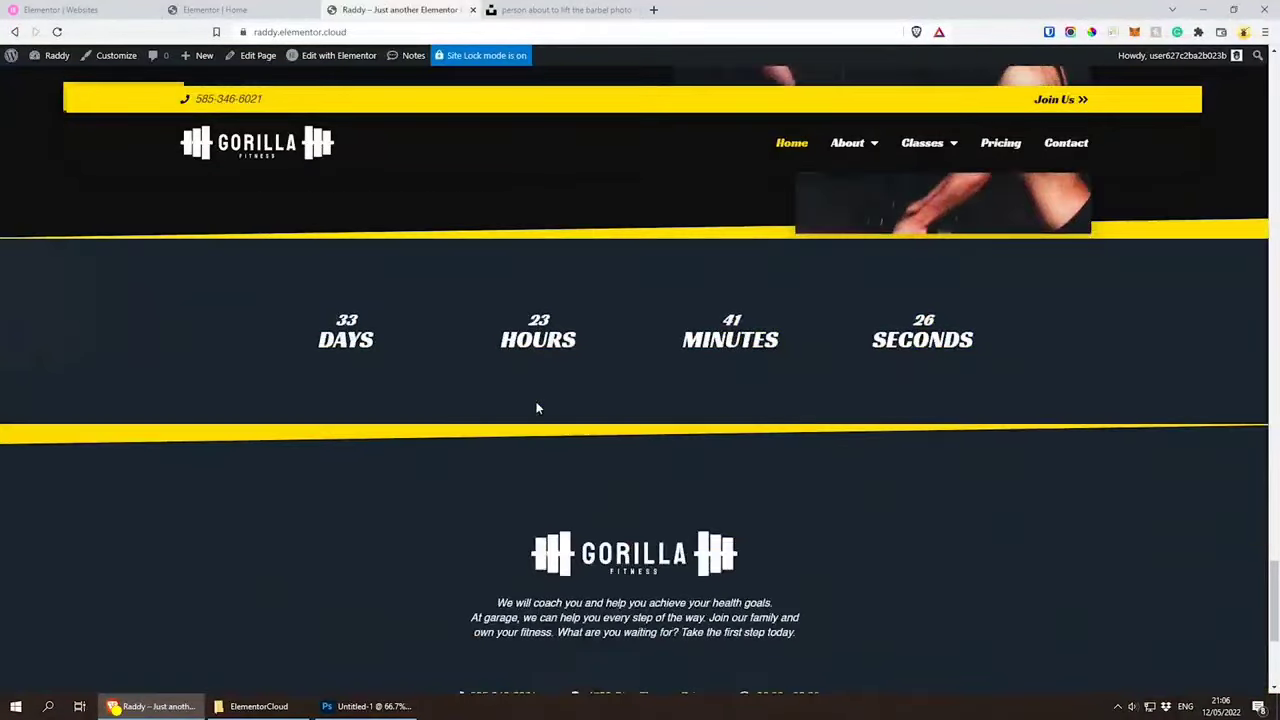
scroll(536, 408, "down", 2)
scroll(536, 408, "up", 3)
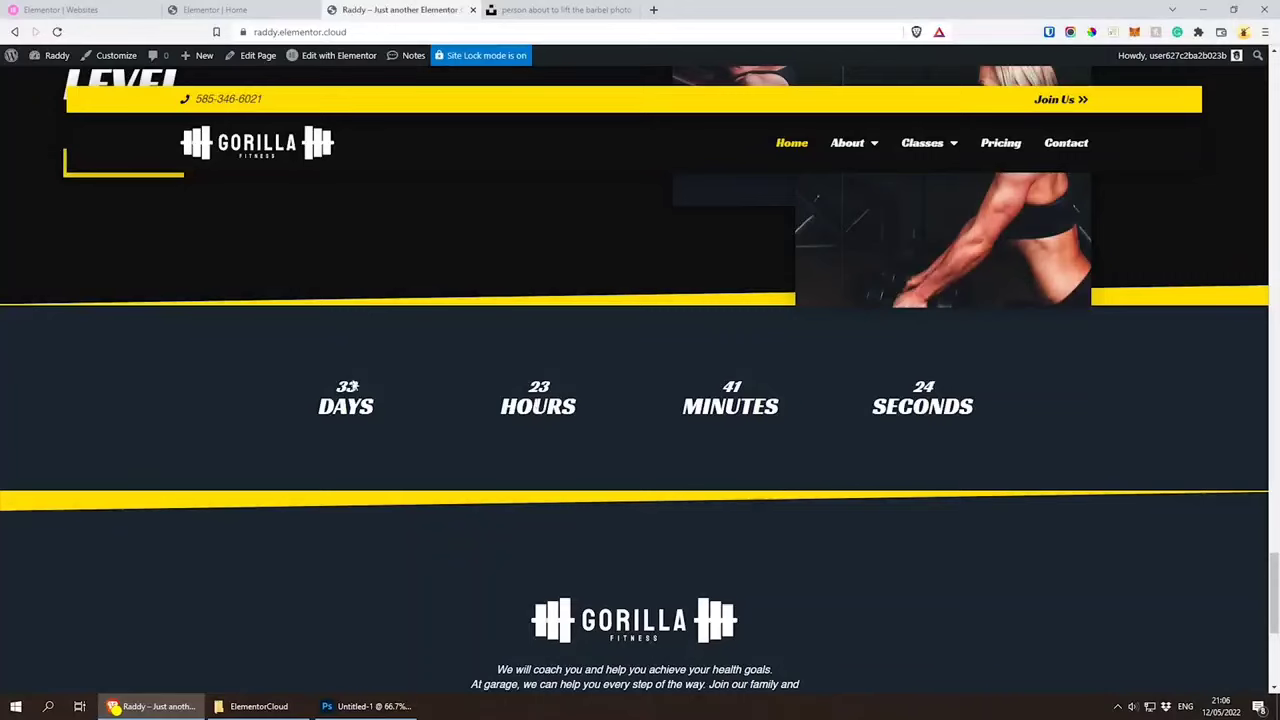
left_click_drag(268, 376, 1117, 423)
left_click(977, 411)
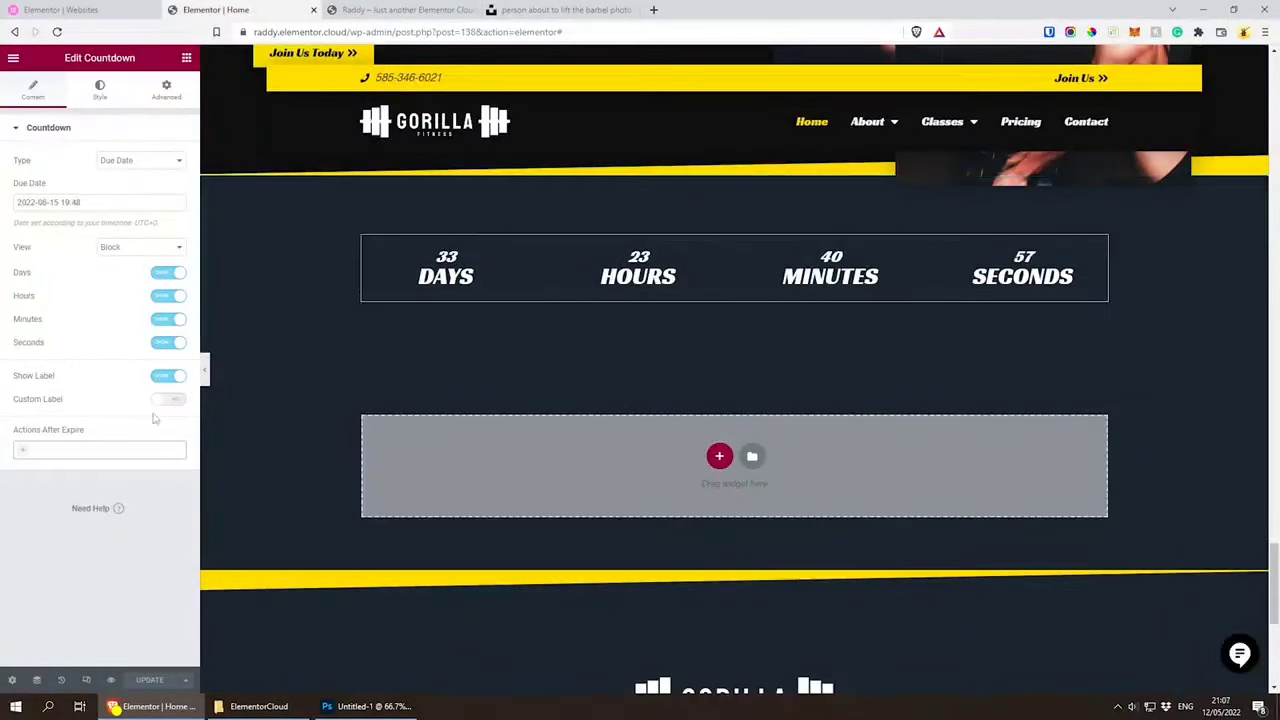
Step: Make the countdown show the message "Please subscribe!" after it expires, and save the home page
left_click(22, 453)
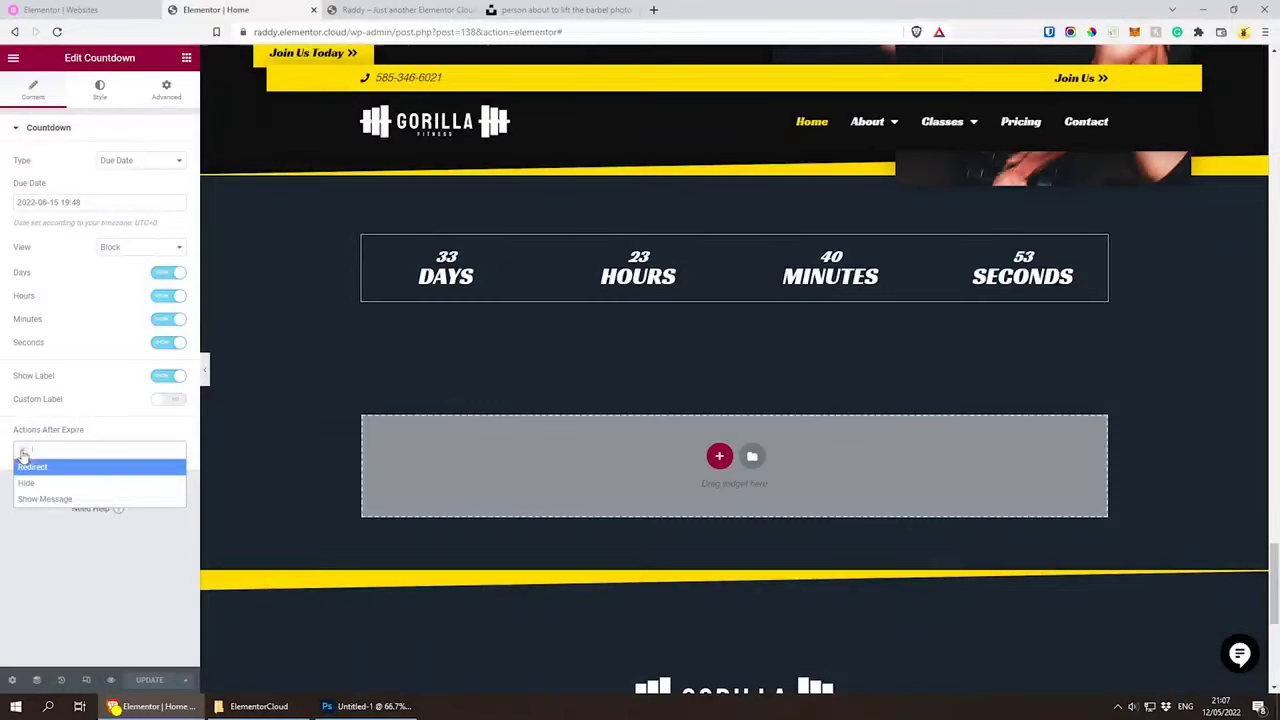
left_click(45, 499)
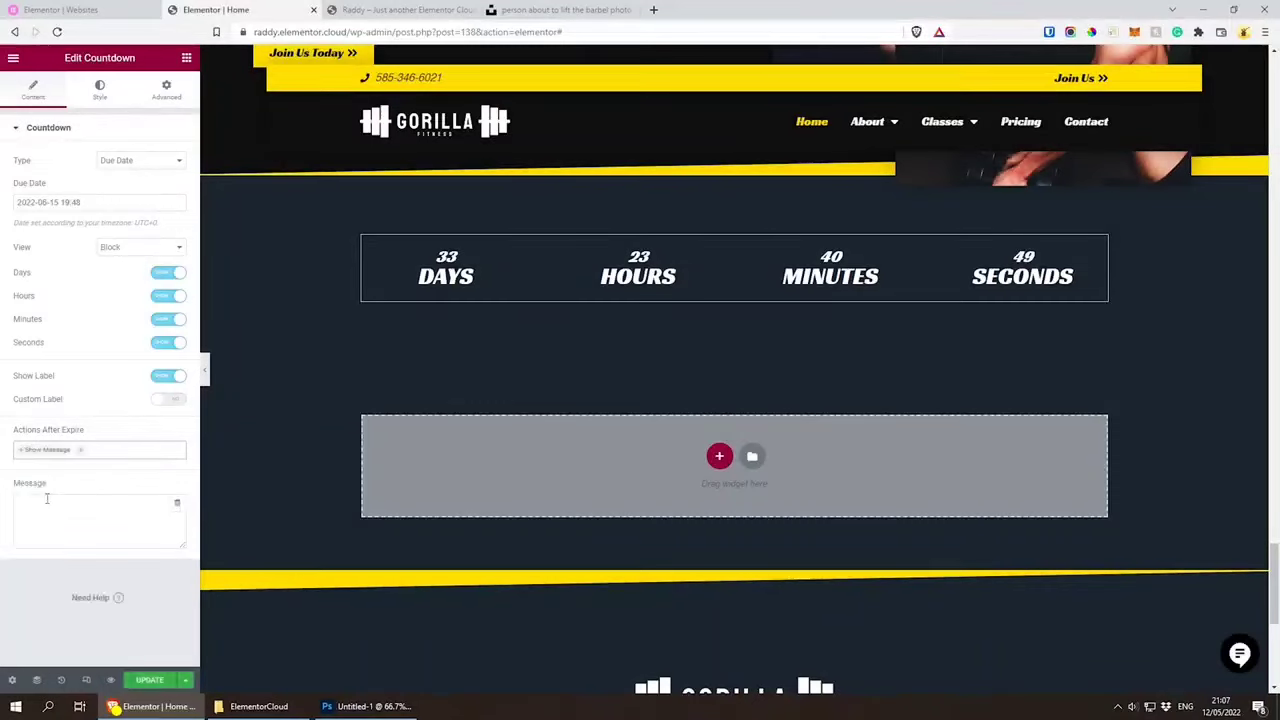
left_click(91, 503)
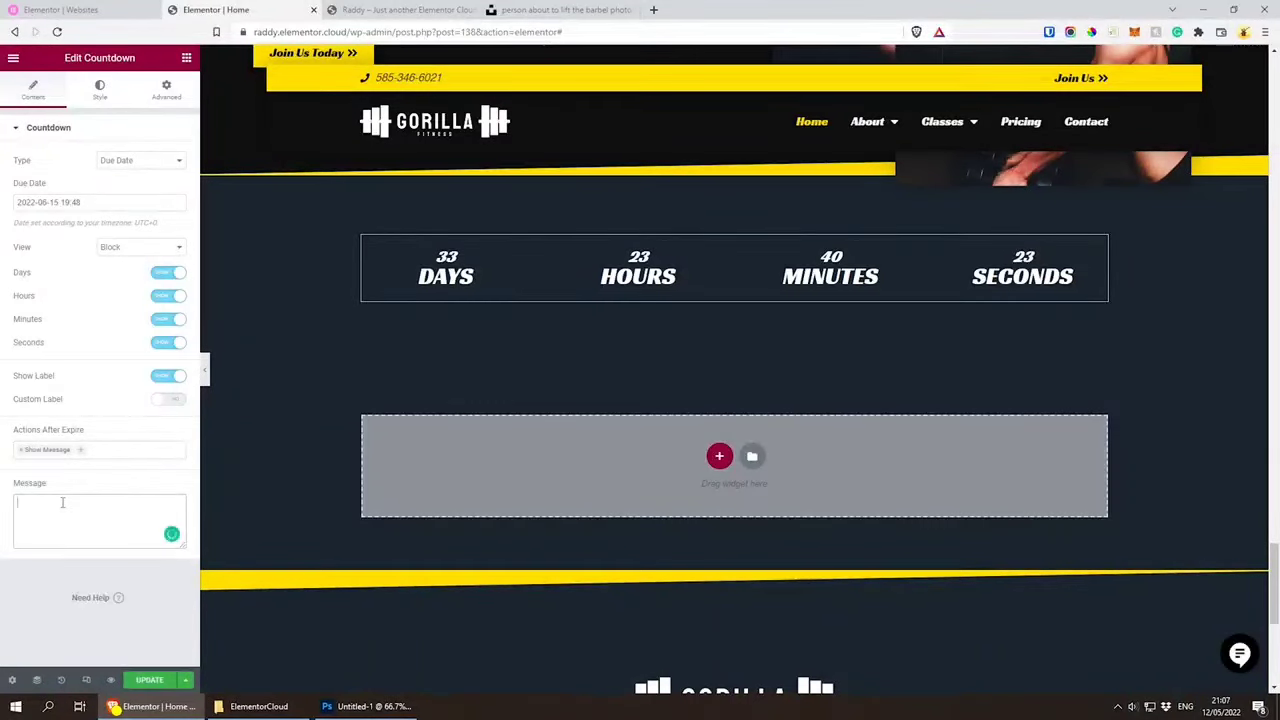
type("Plea")
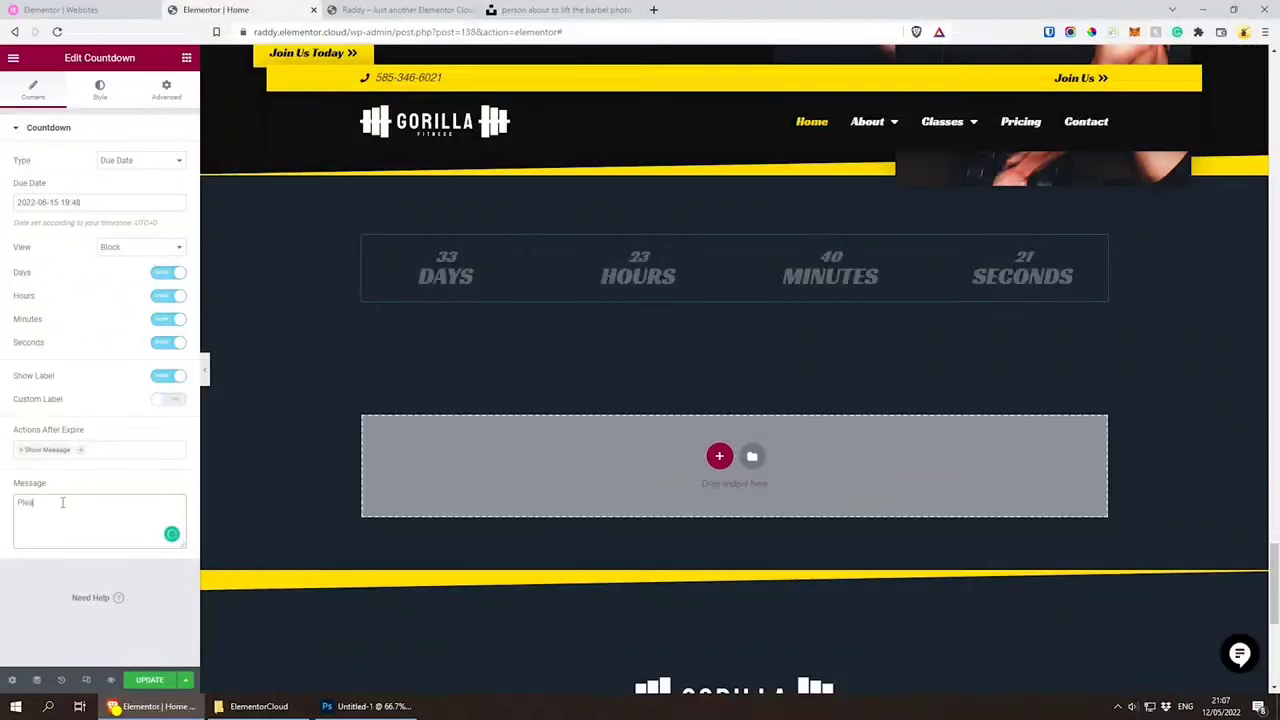
type("se subscribe!")
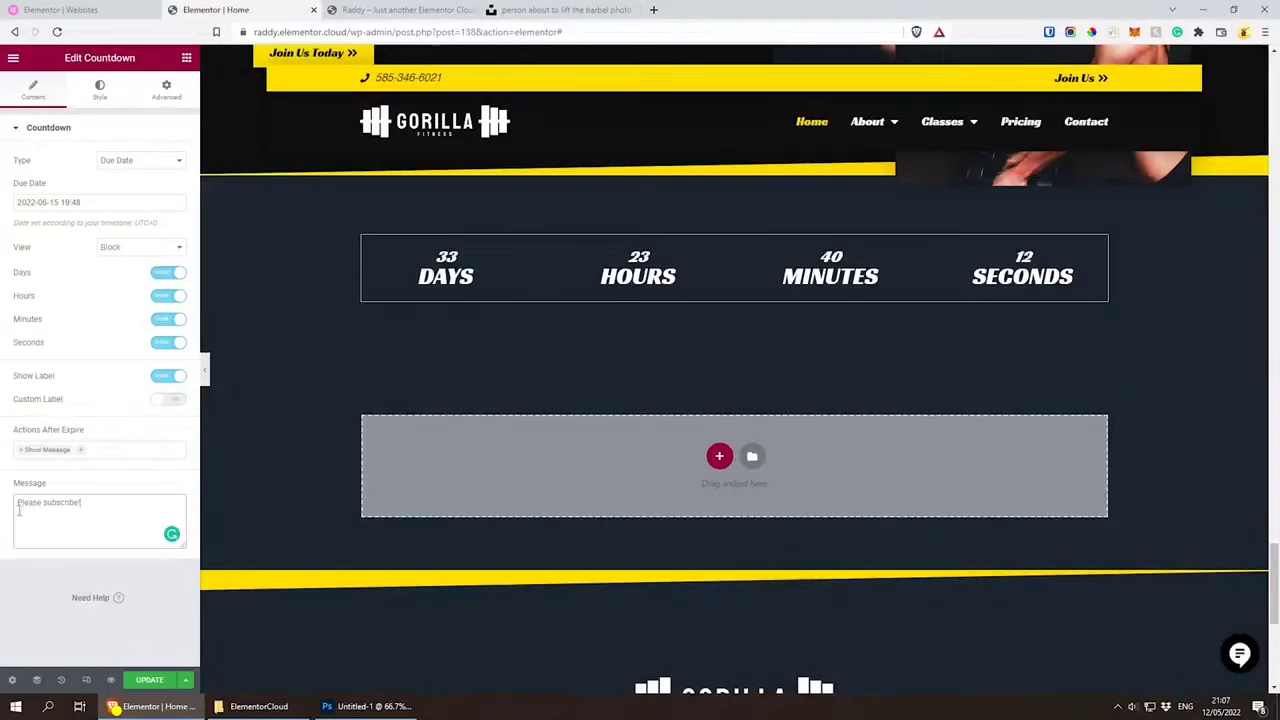
key("ctrl+a")
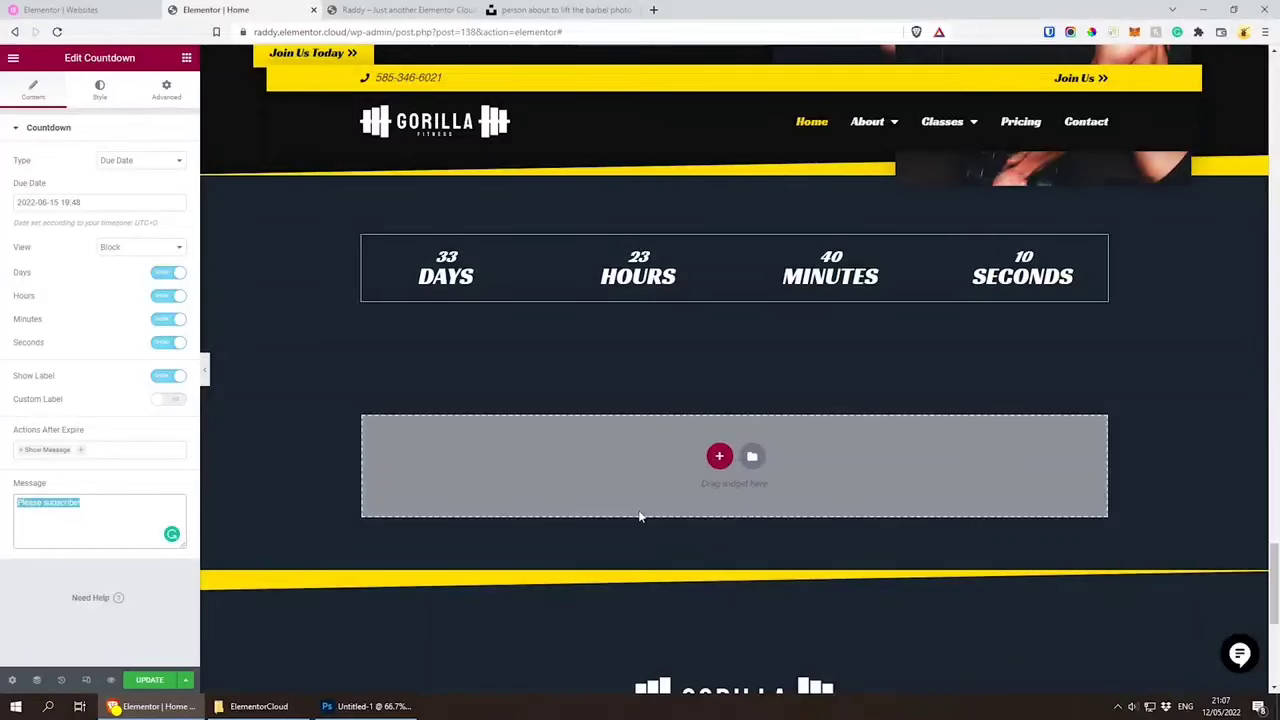
left_click(646, 580)
key("ctrl+s")
Step: Reload the live home page and review its sections from the countdown up to the hero
left_click(418, 10)
key("ctrl+r")
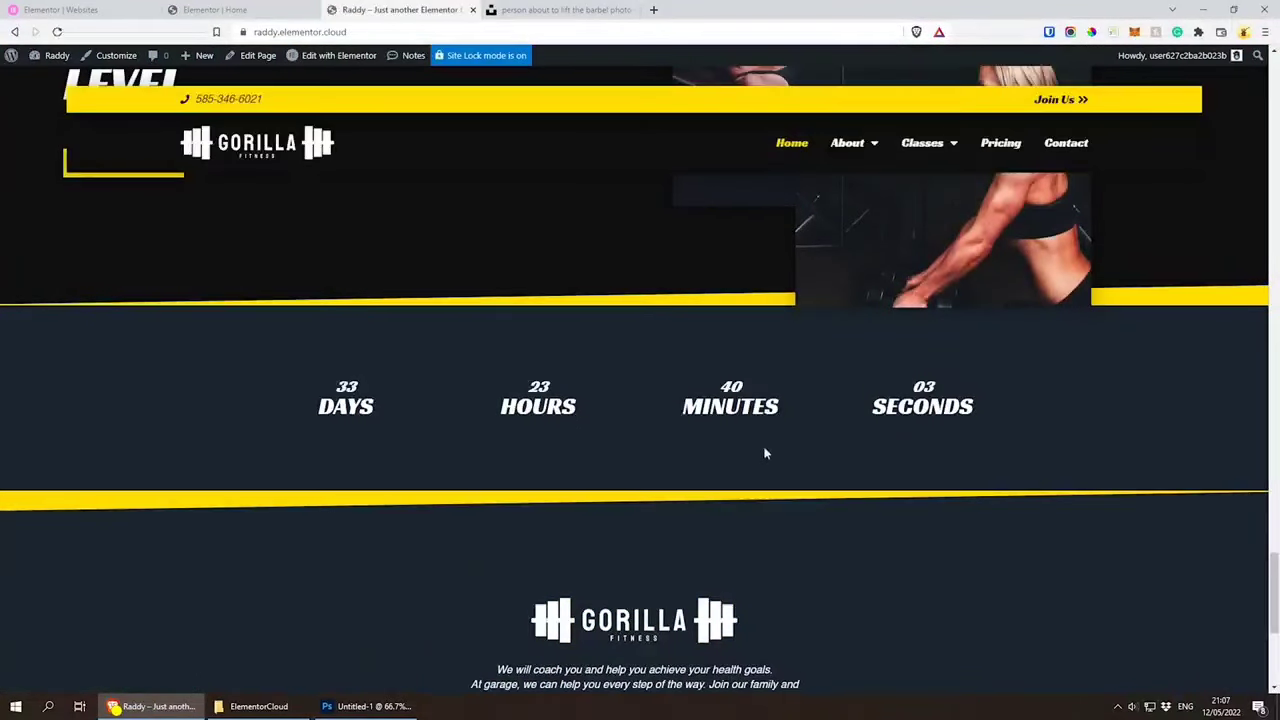
scroll(765, 453, "down", 5)
scroll(751, 440, "up", 6)
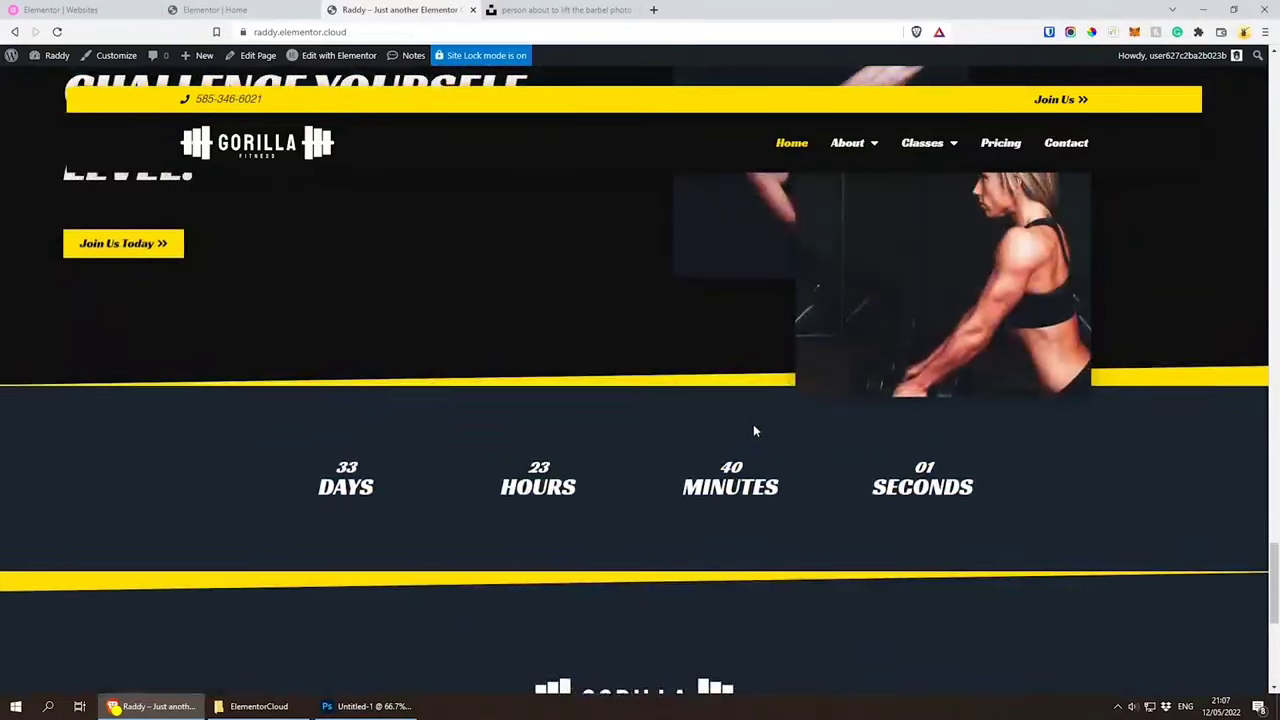
scroll(753, 424, "up", 10)
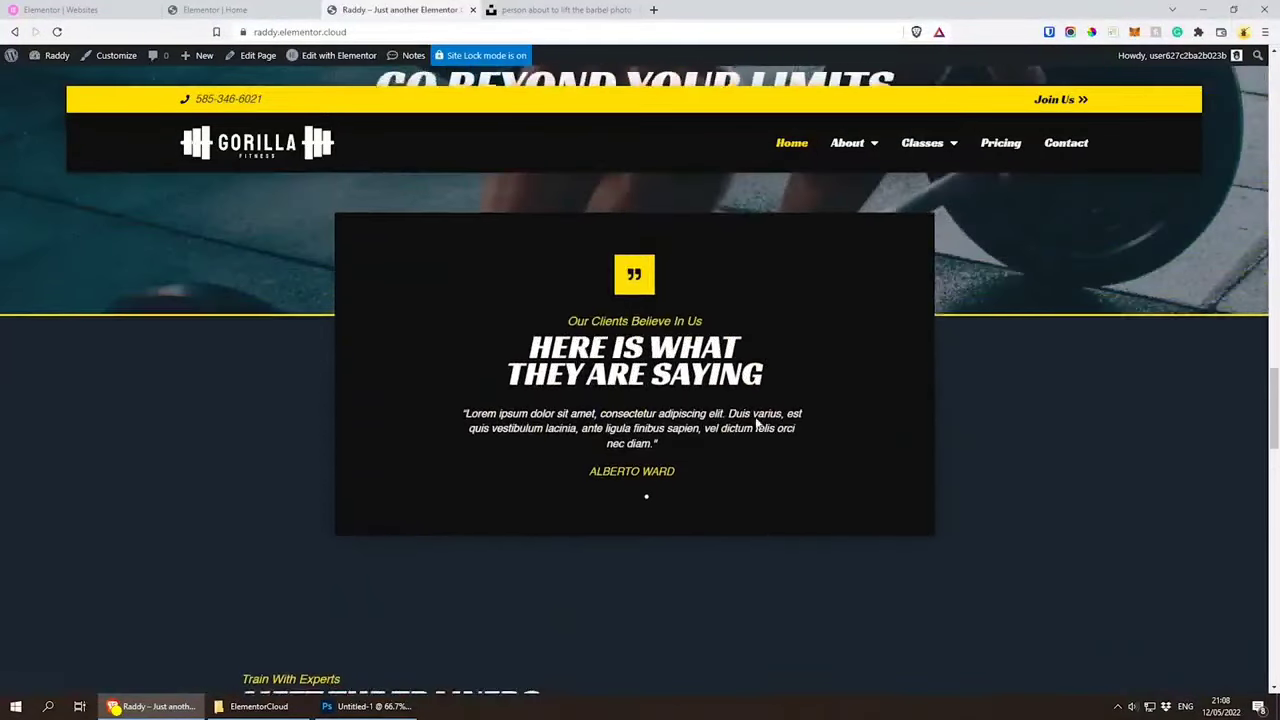
scroll(757, 424, "up", 10)
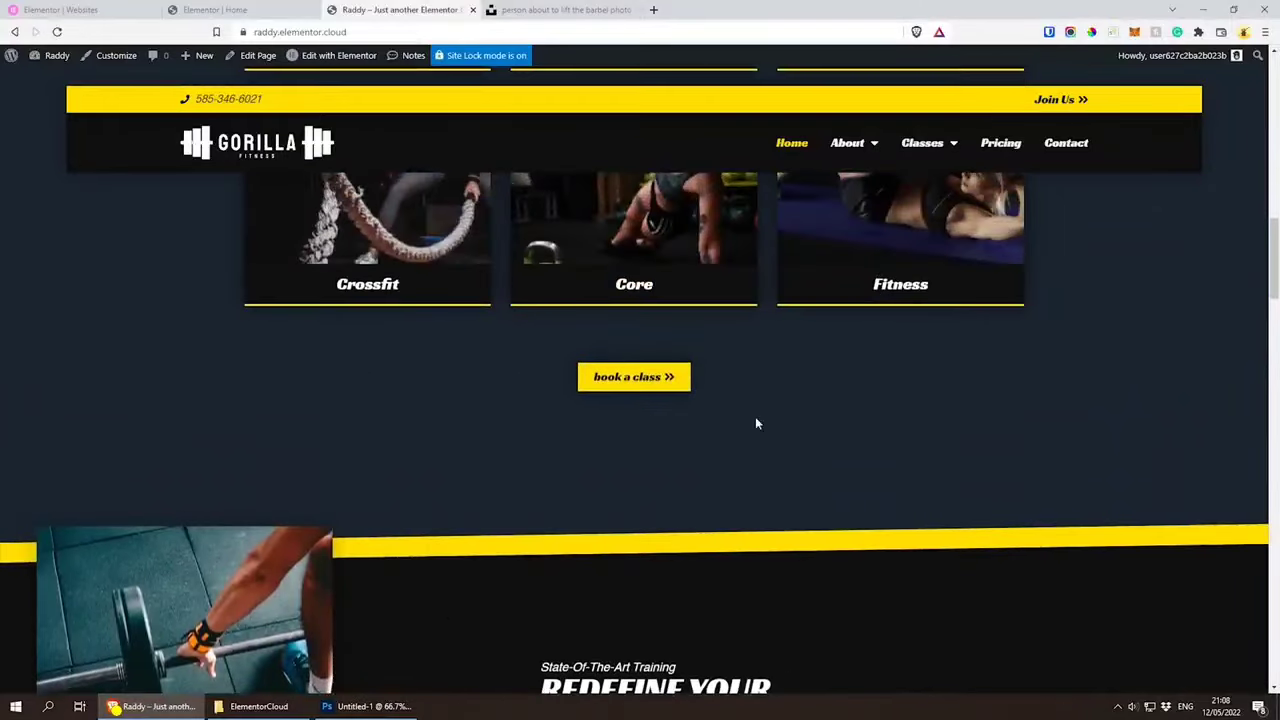
scroll(755, 416, "up", 2)
scroll(761, 412, "up", 7)
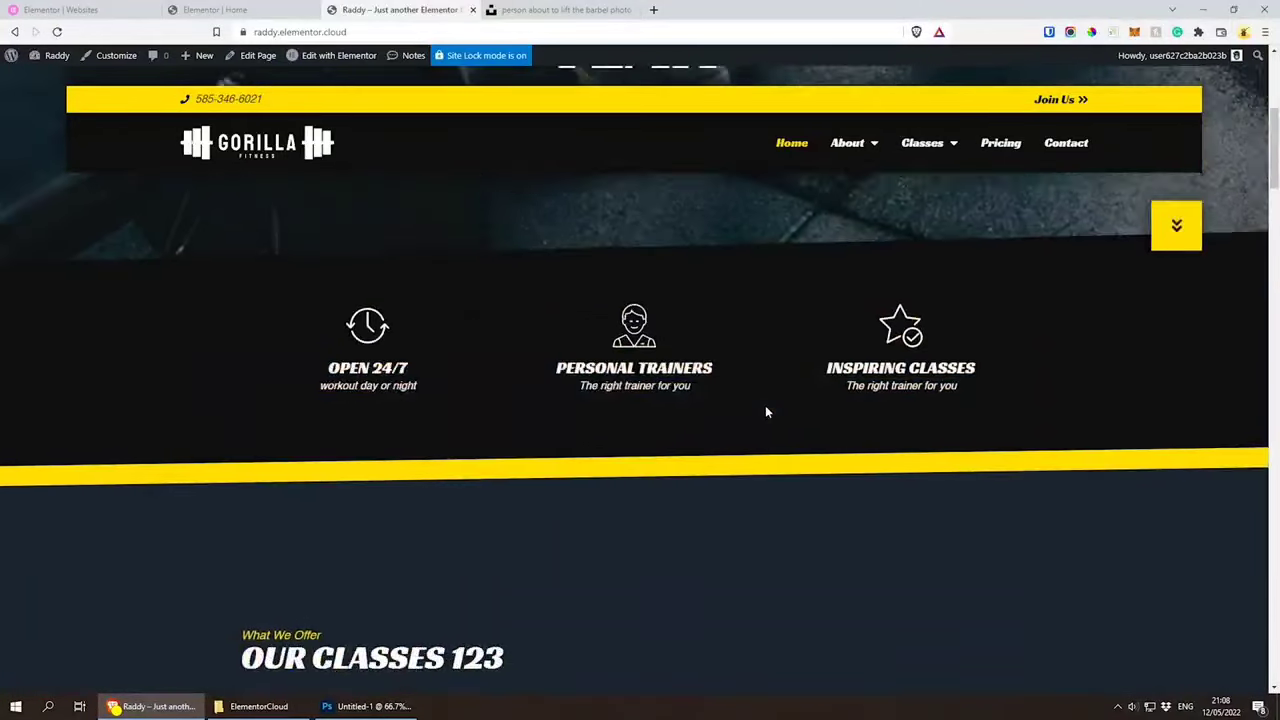
scroll(765, 405, "up", 5)
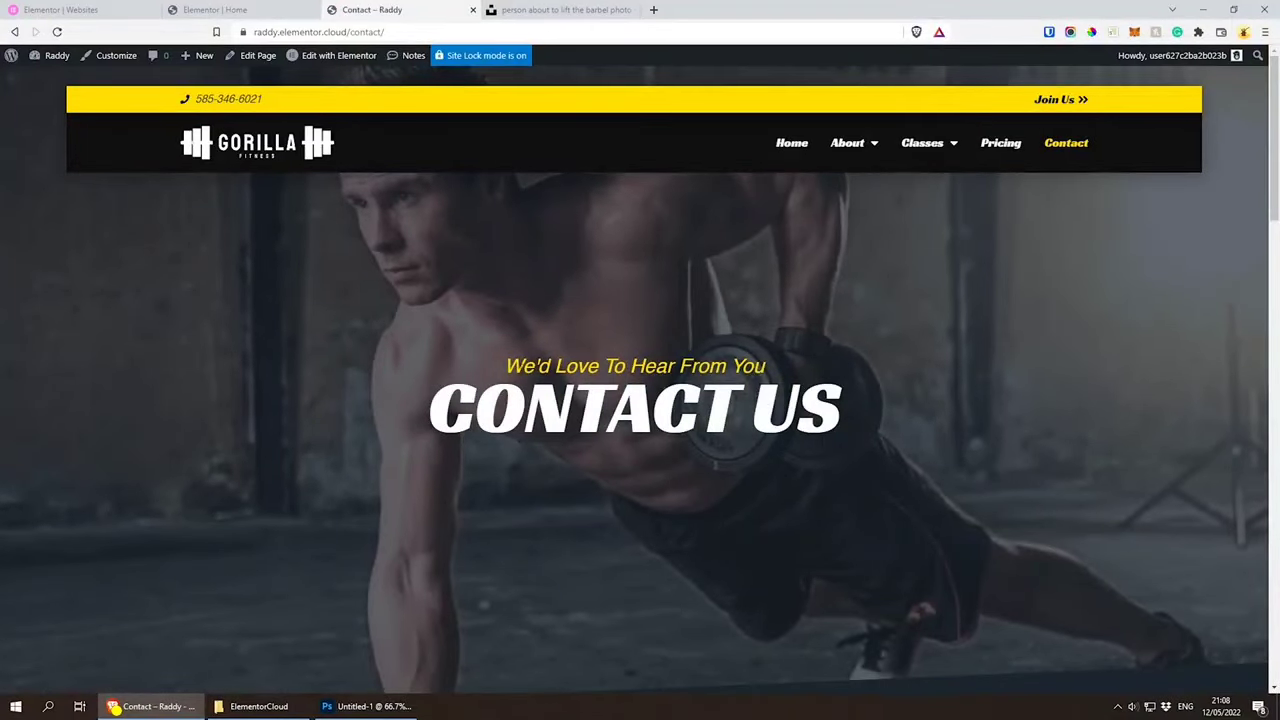
Step: Examine the live Contact page's hero, registration form, statistics section and footer
scroll(704, 347, "down", 7)
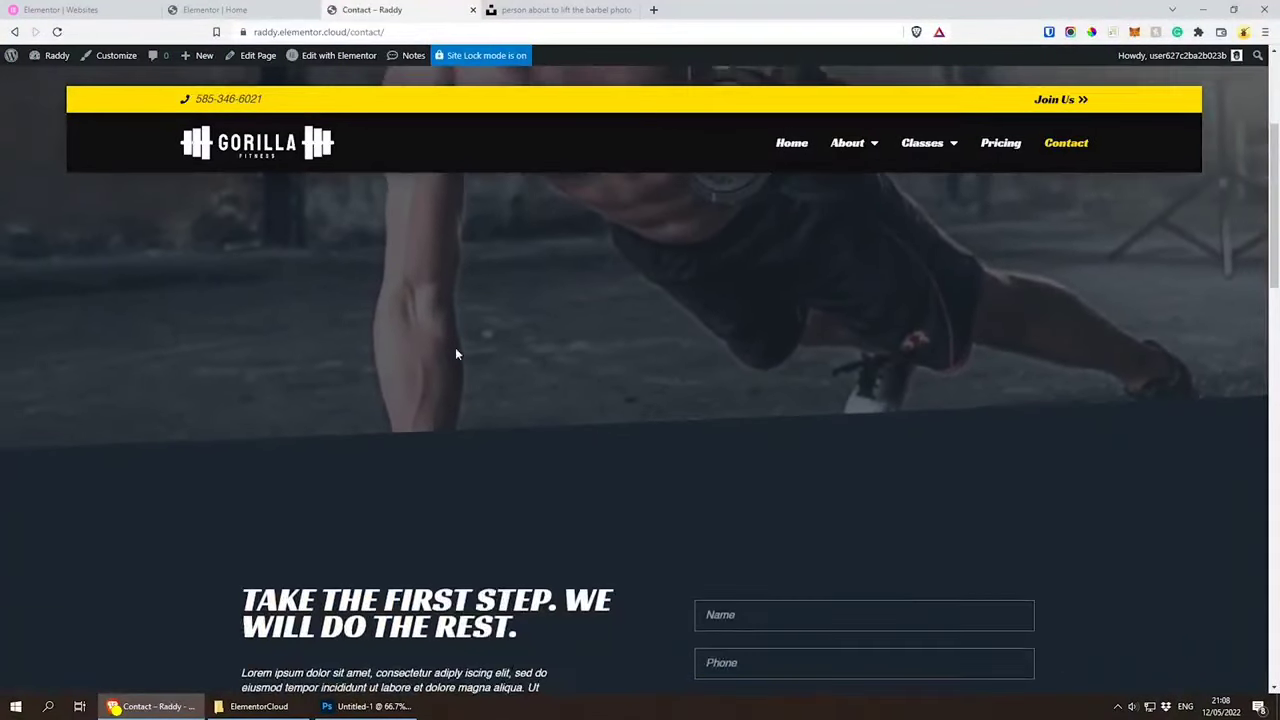
scroll(572, 386, "up", 1)
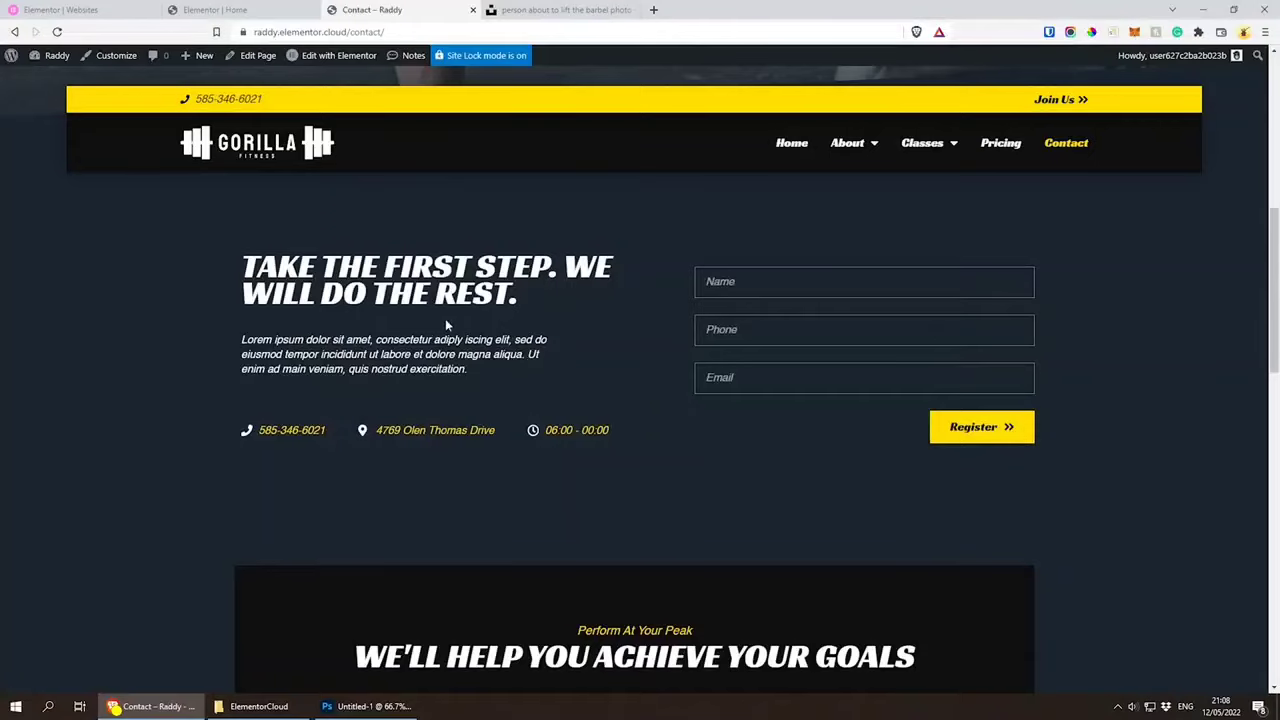
scroll(460, 320, "down", 5)
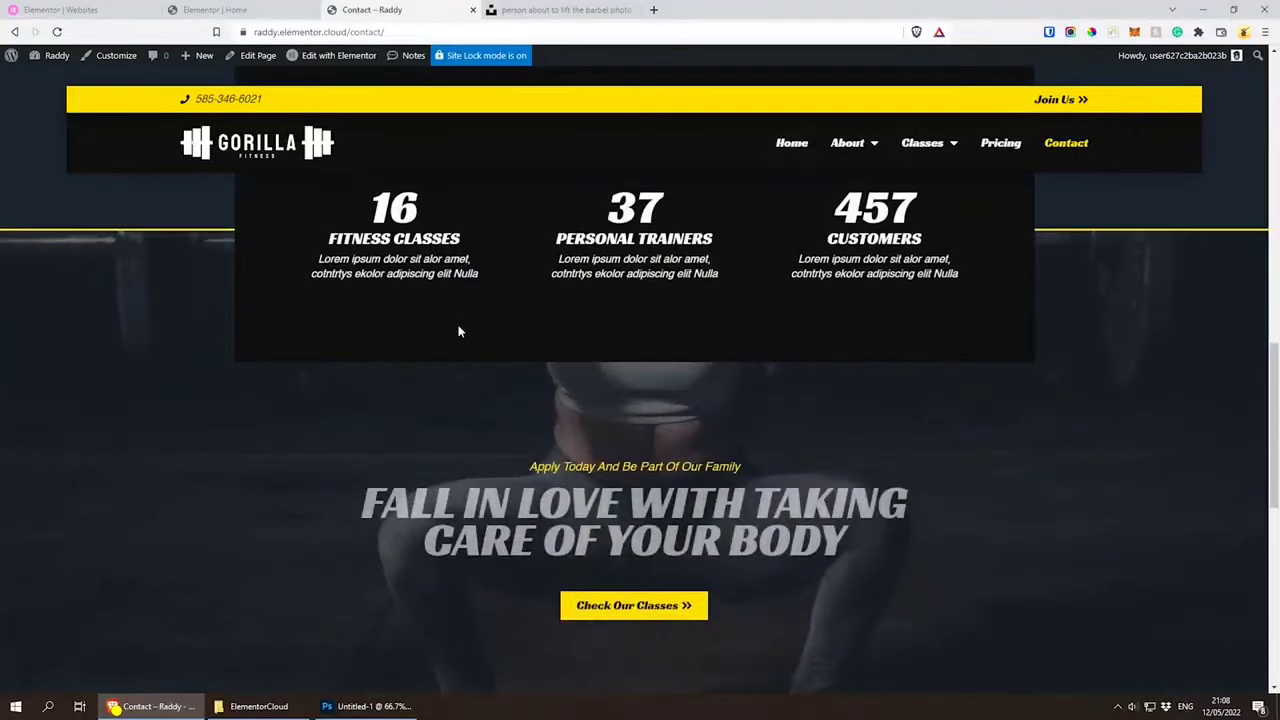
scroll(459, 331, "down", 7)
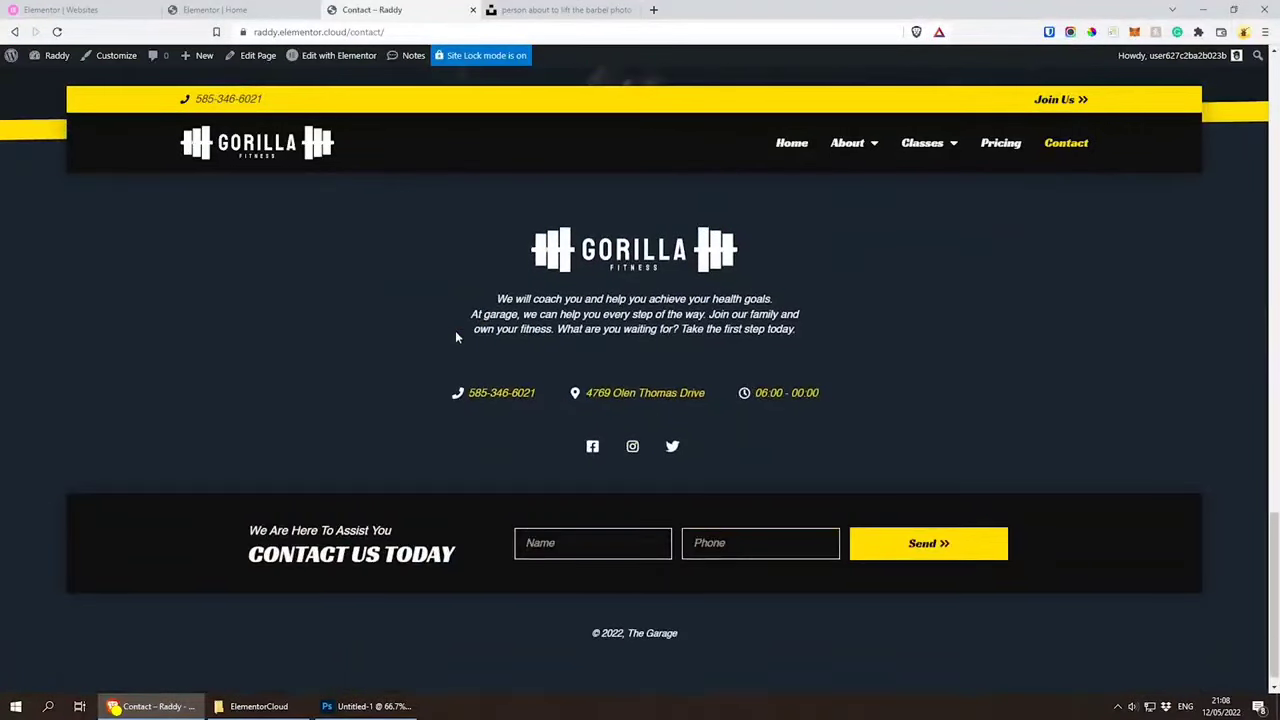
scroll(455, 337, "up", 10)
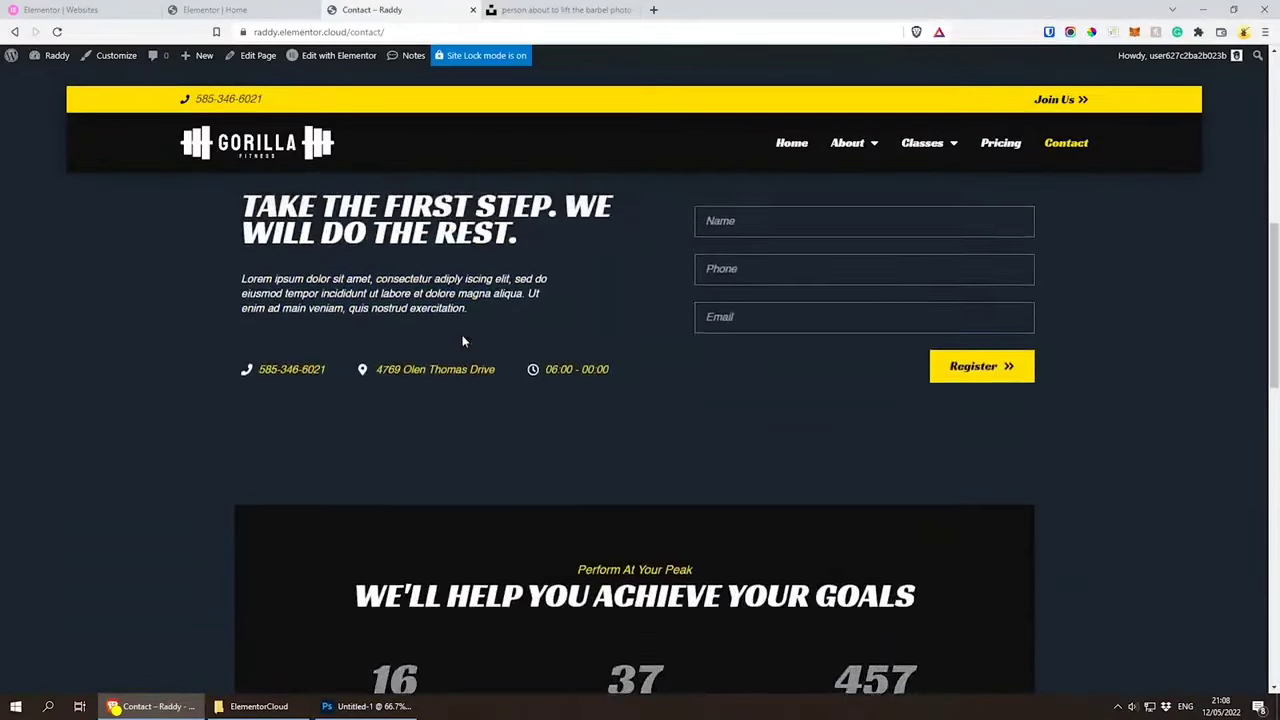
scroll(462, 341, "up", 6)
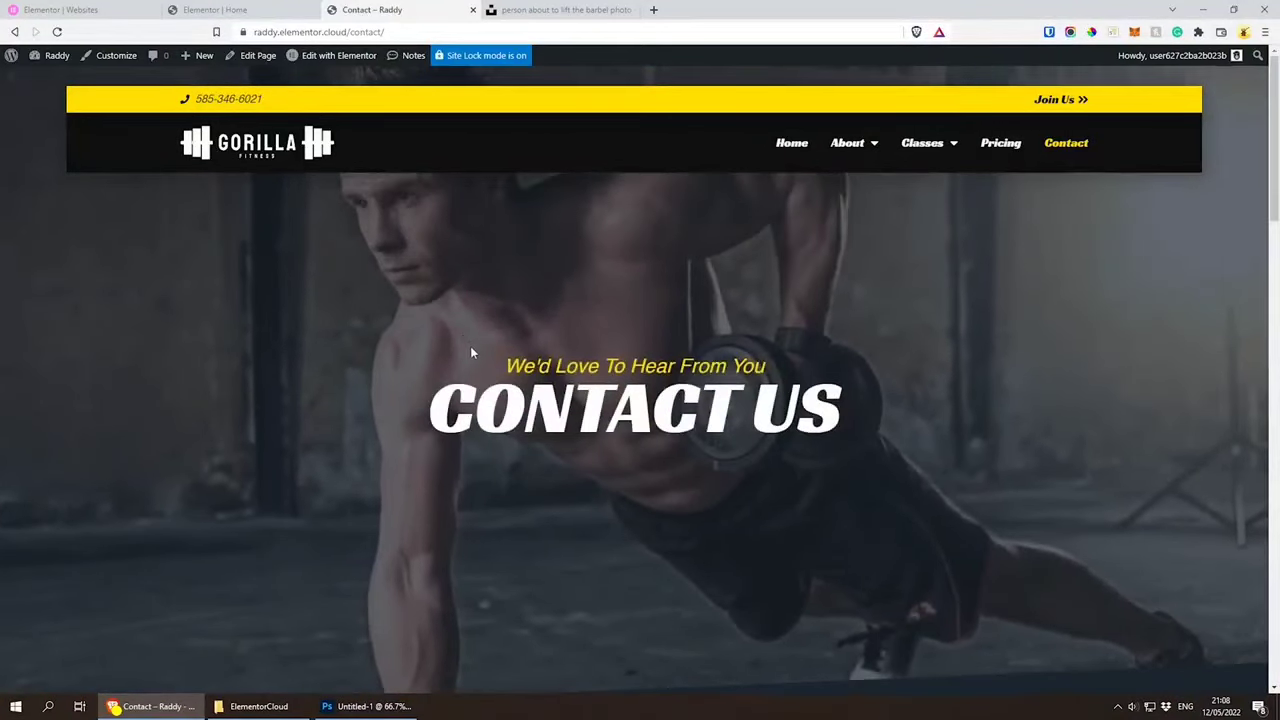
scroll(662, 494, "down", 3)
Step: Open the WordPress dashboard in a new tab, close the stock photo tab, and open the Contact page for editing
left_click(257, 9)
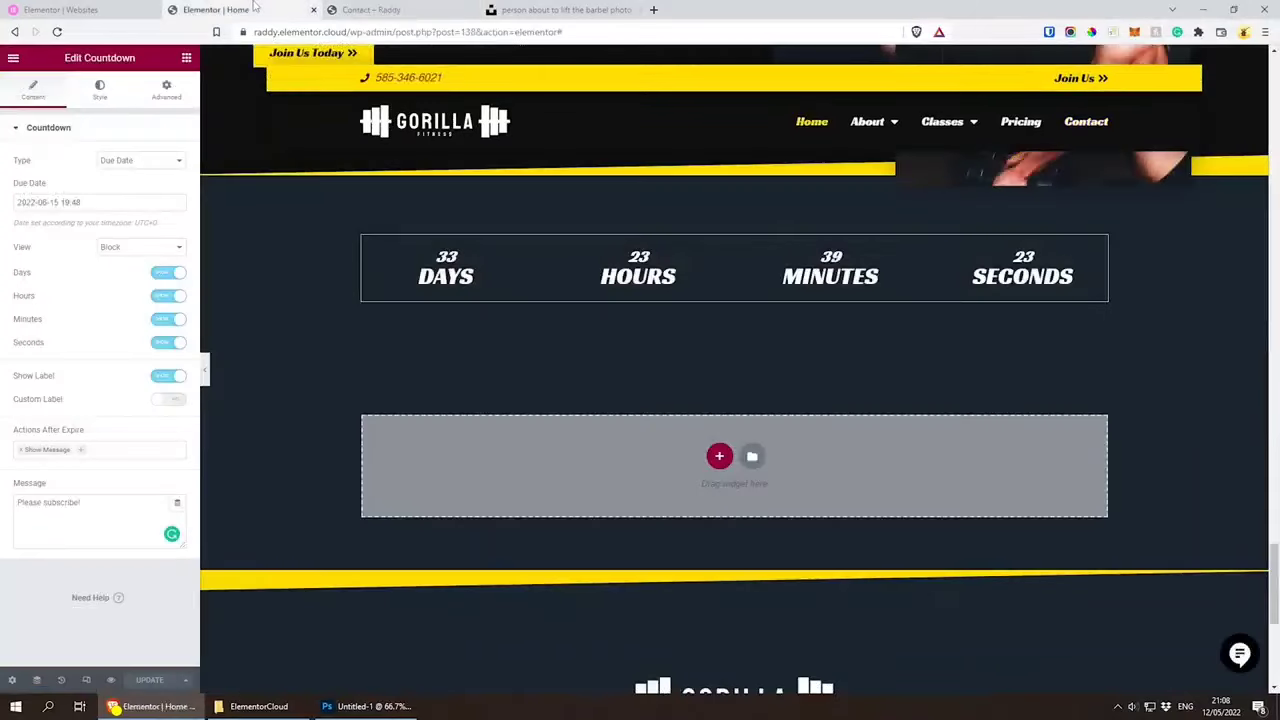
left_click(397, 9)
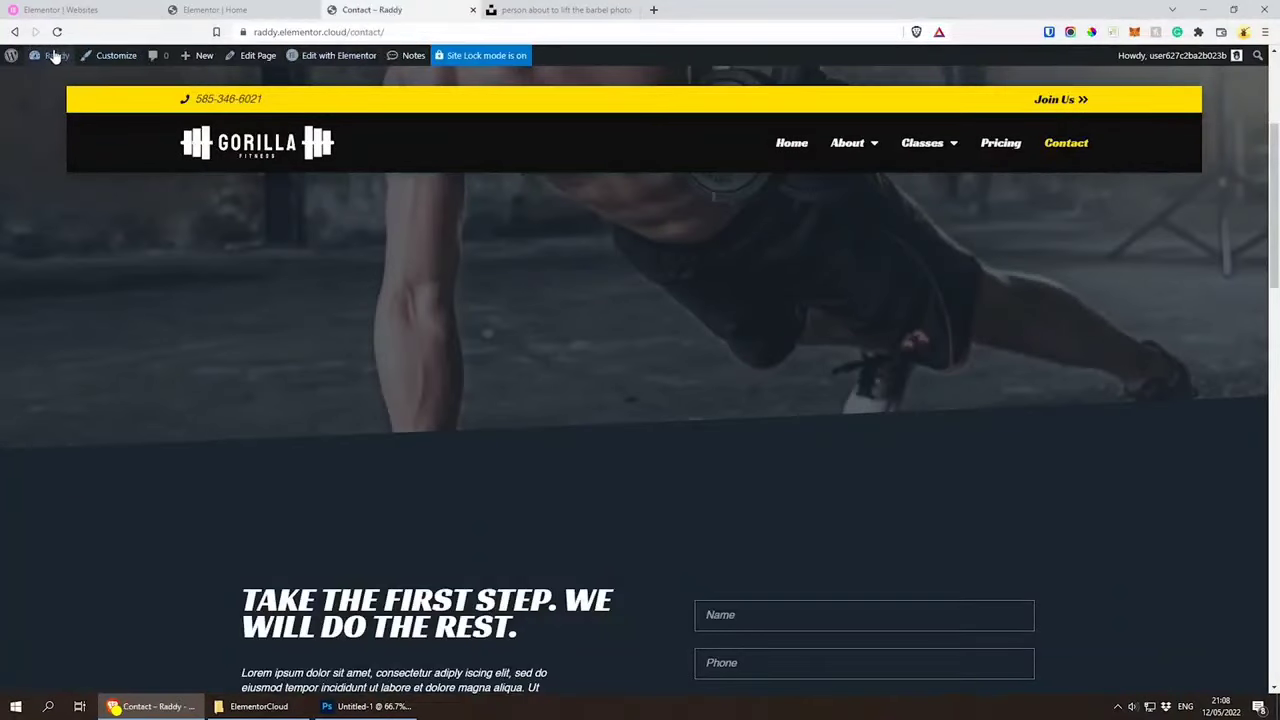
middle_click(59, 84)
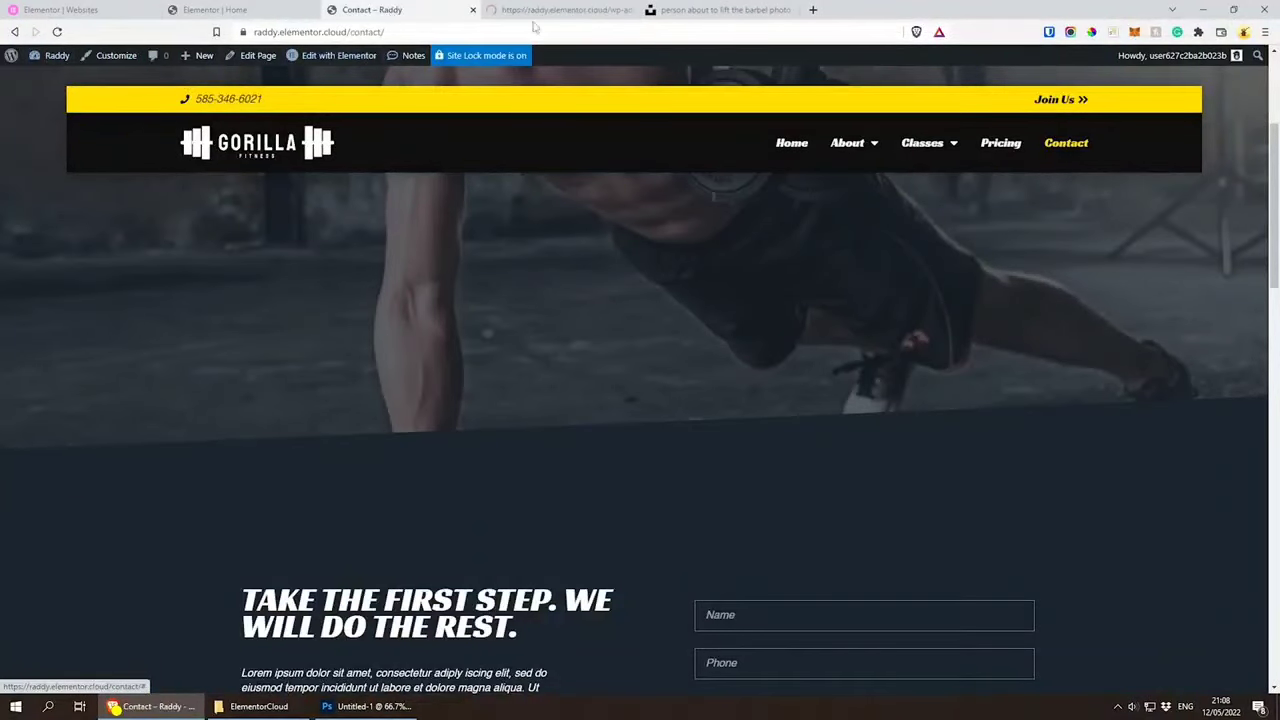
left_click(791, 10)
left_click(546, 10)
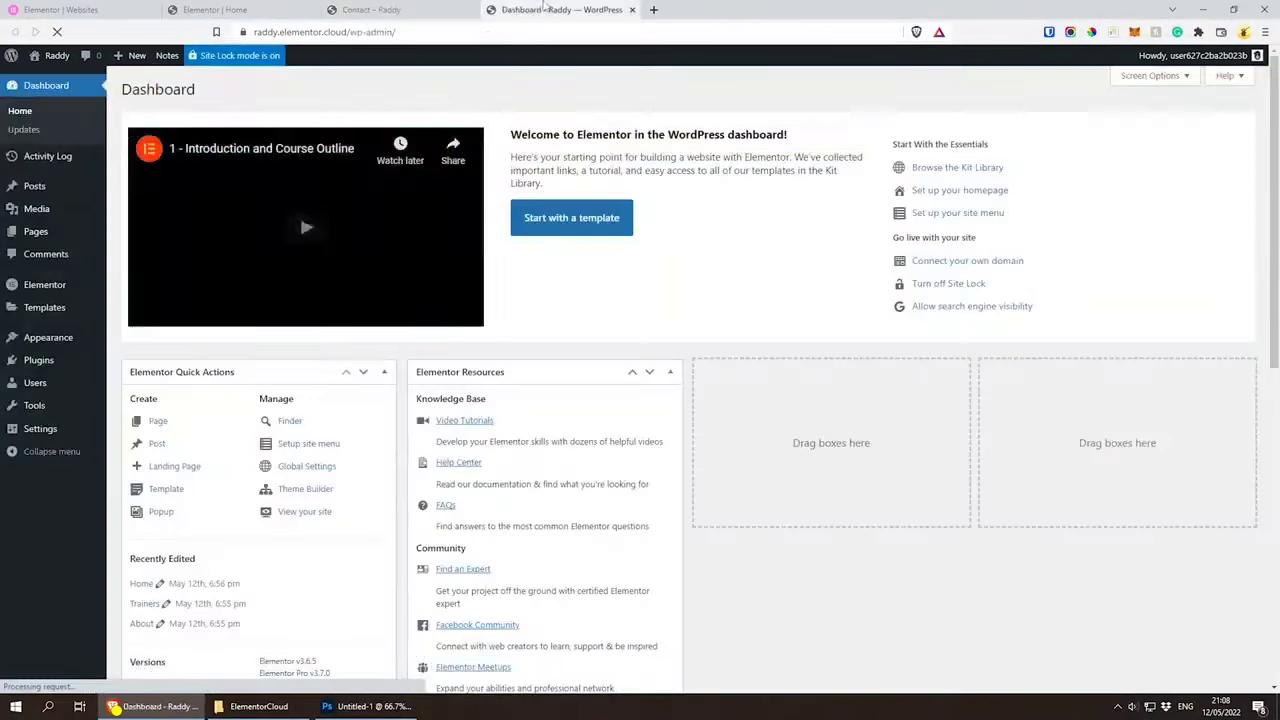
left_click(28, 234)
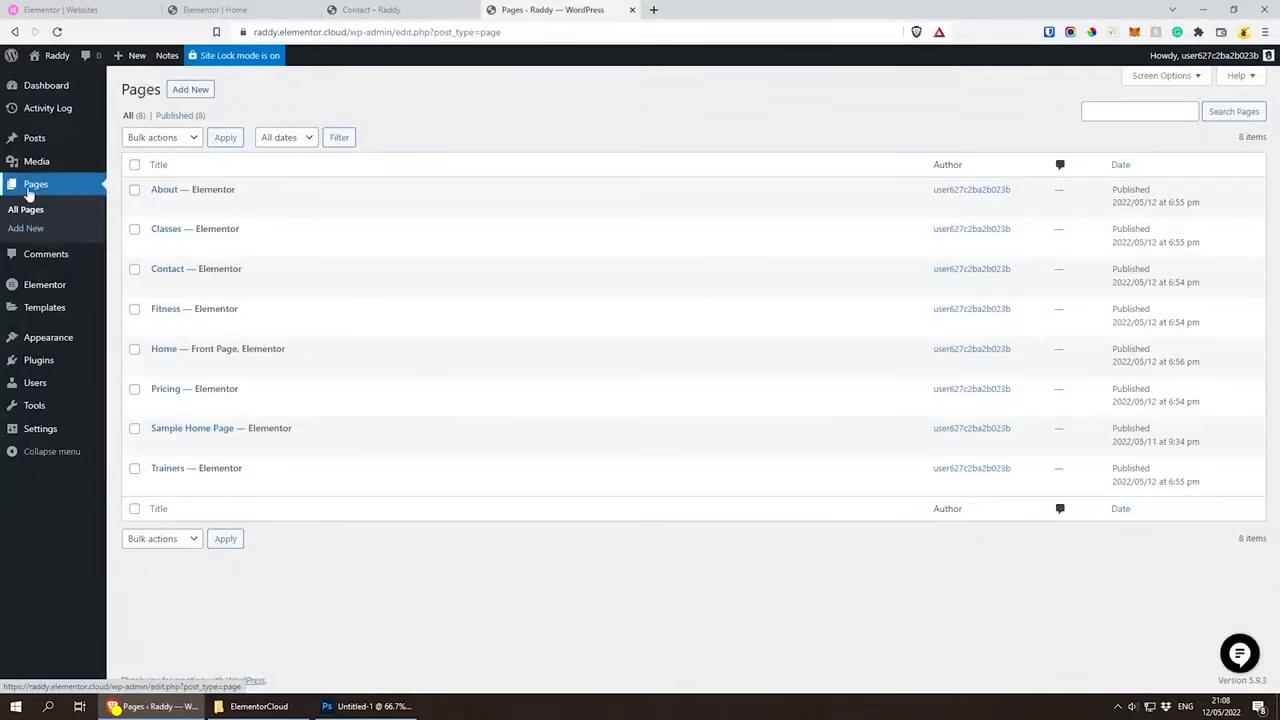
left_click(159, 286)
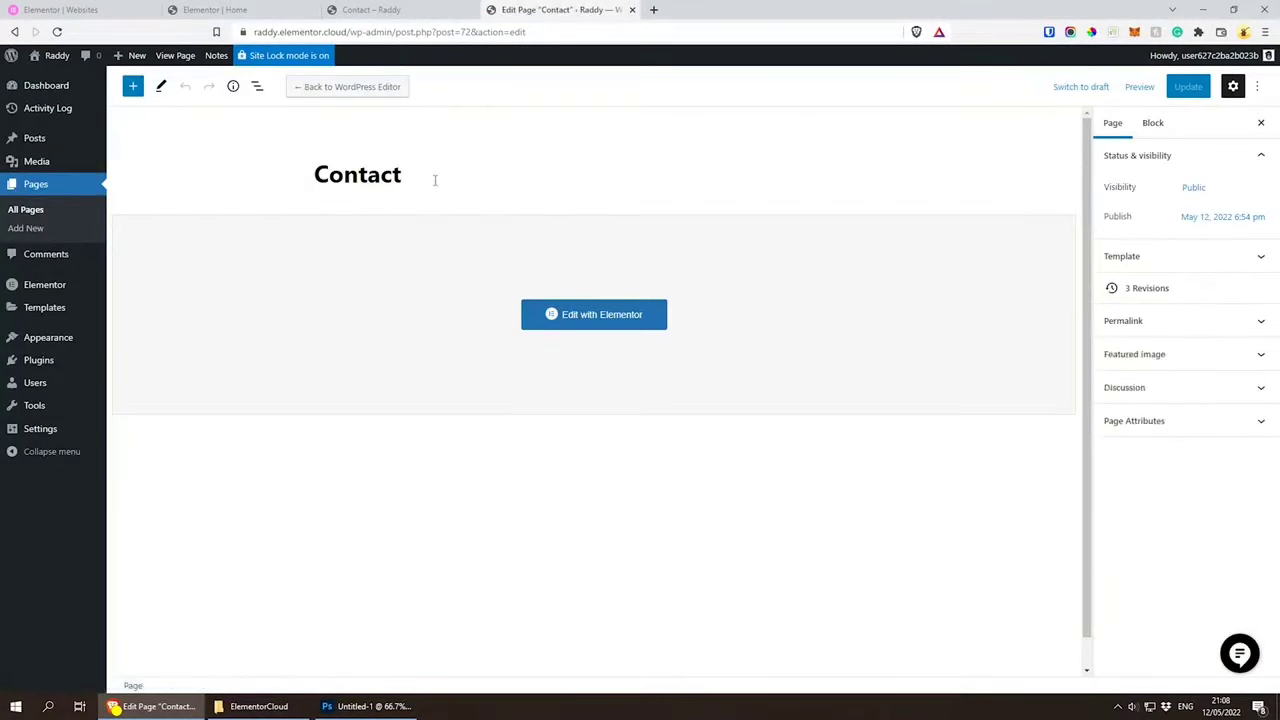
Step: Inspect the Contact page's title, URL slug and page attributes, comparing the slug with the live page's address
left_click(432, 179)
left_click_drag(314, 177, 416, 181)
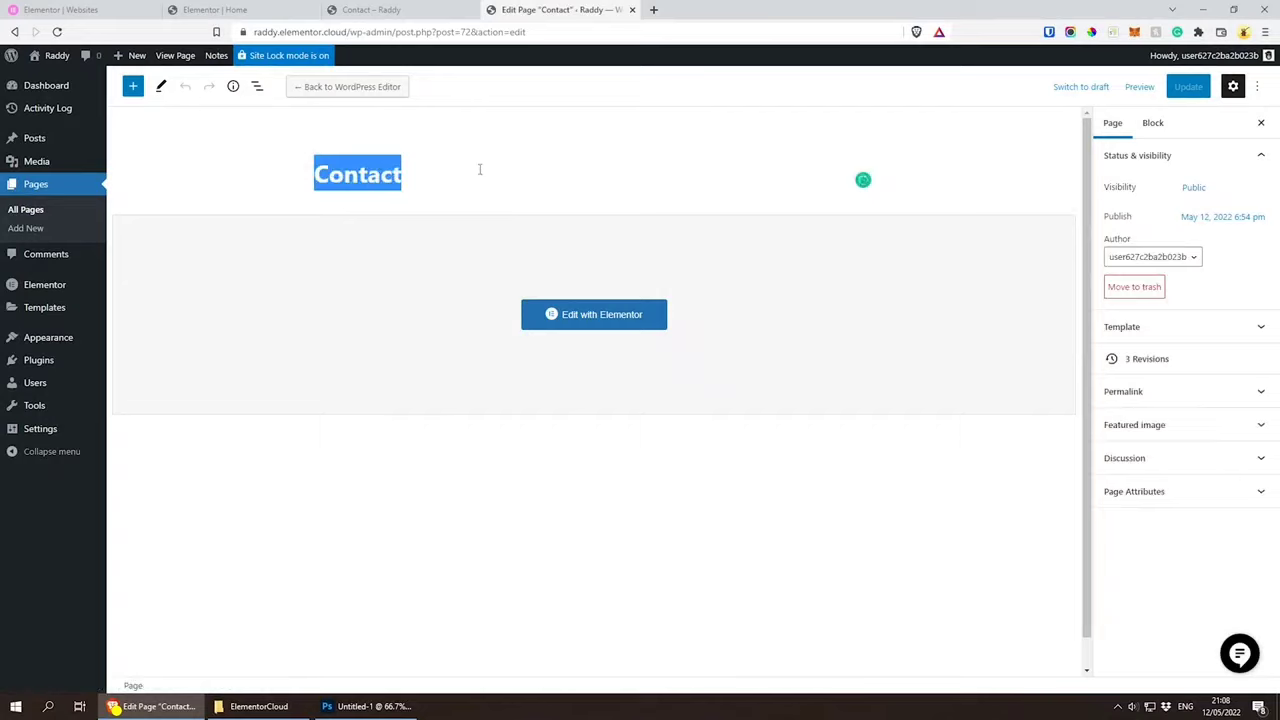
left_click(1237, 394)
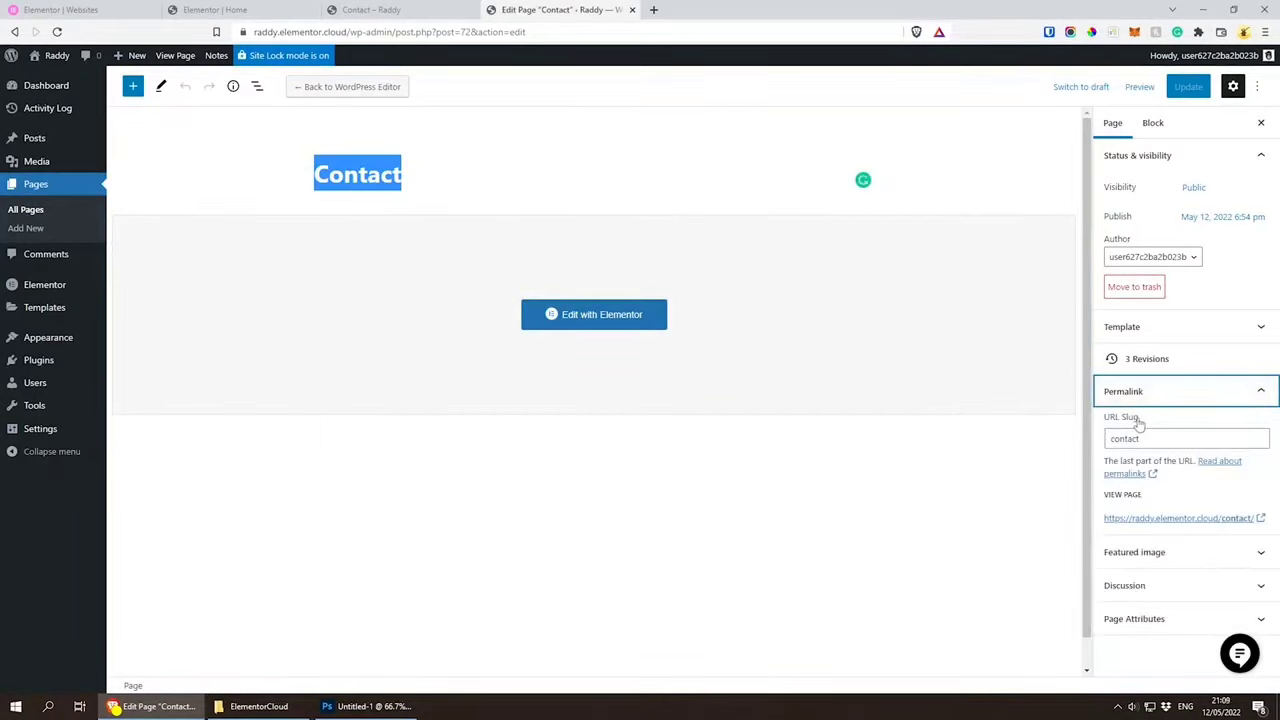
left_click(1181, 440)
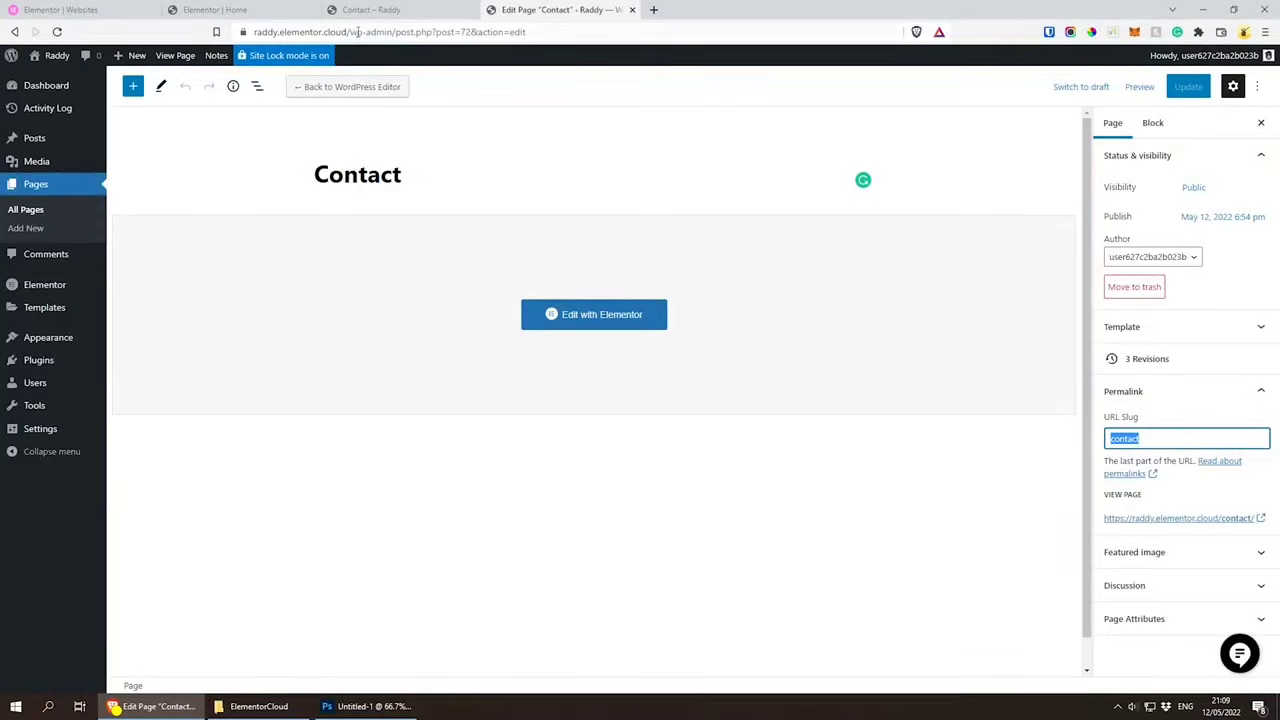
left_click(376, 12)
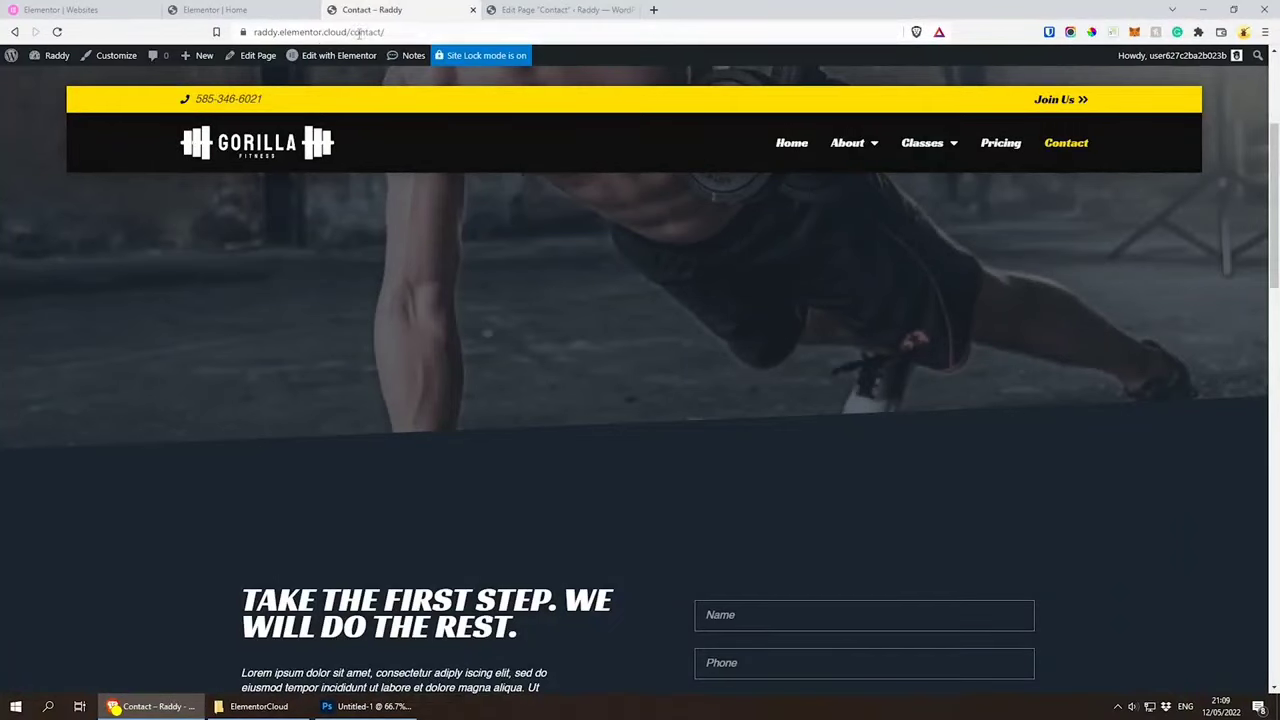
left_click(560, 10)
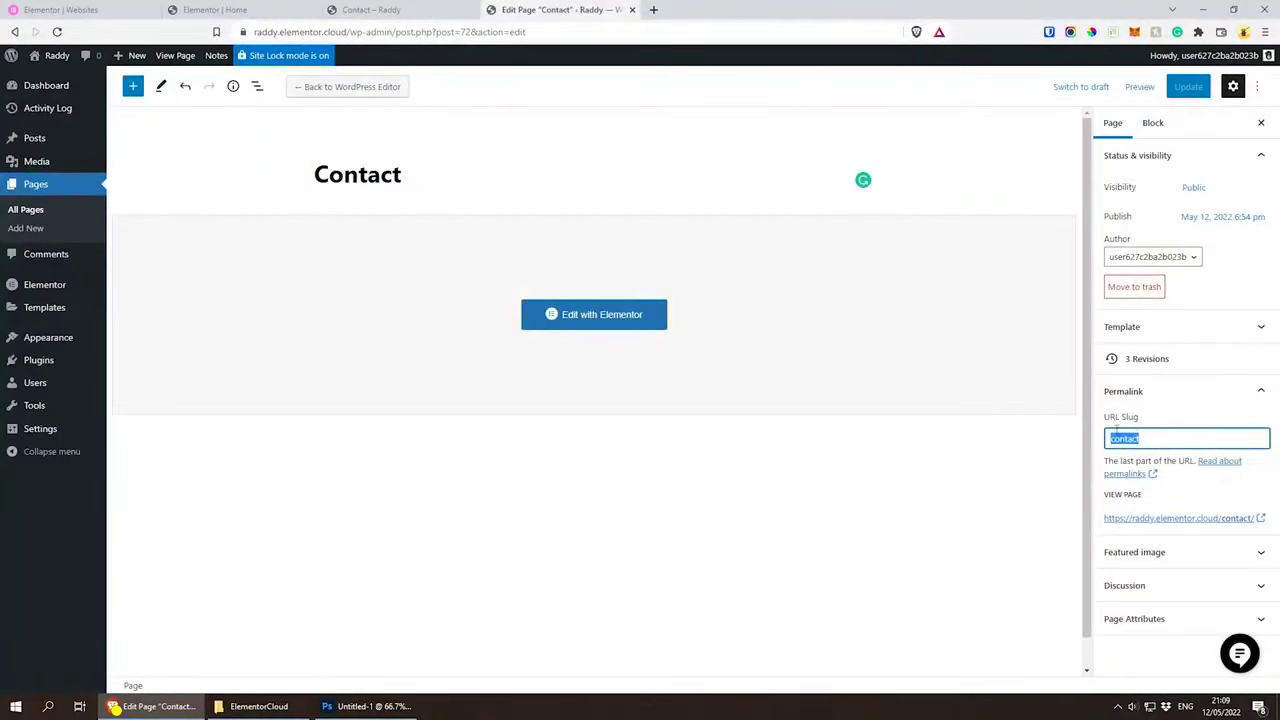
left_click(1178, 563)
left_click(1163, 618)
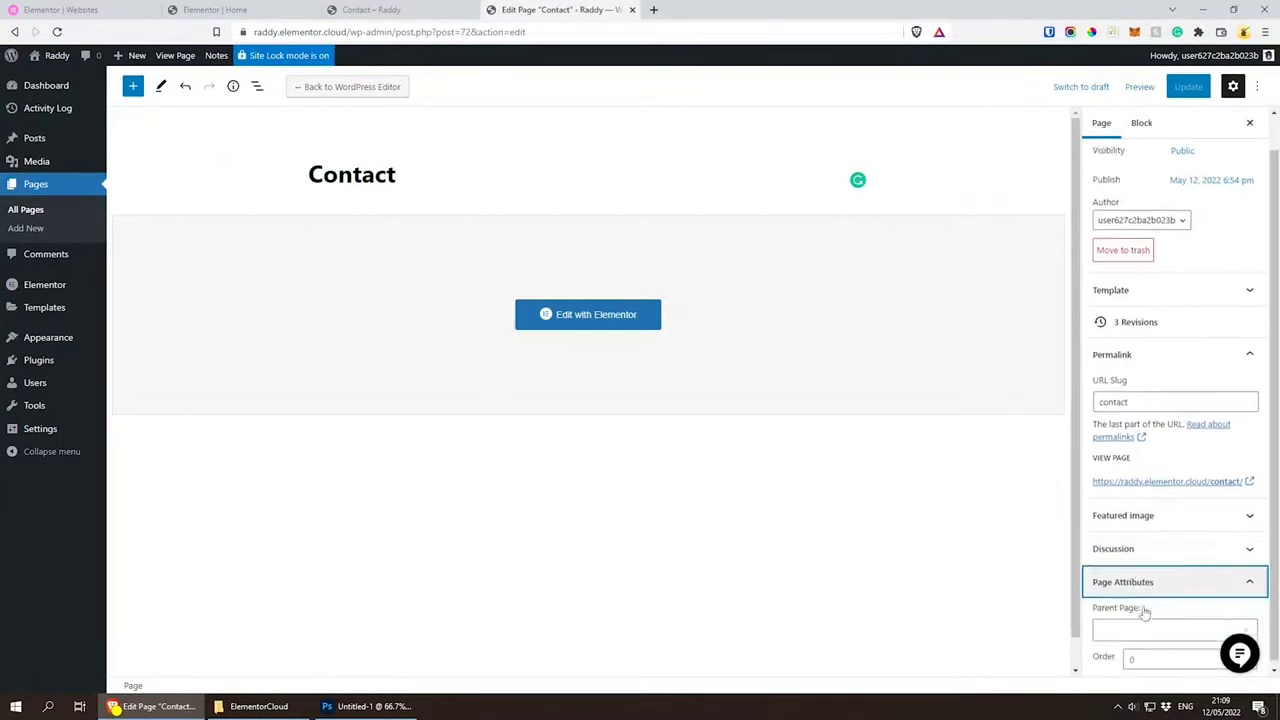
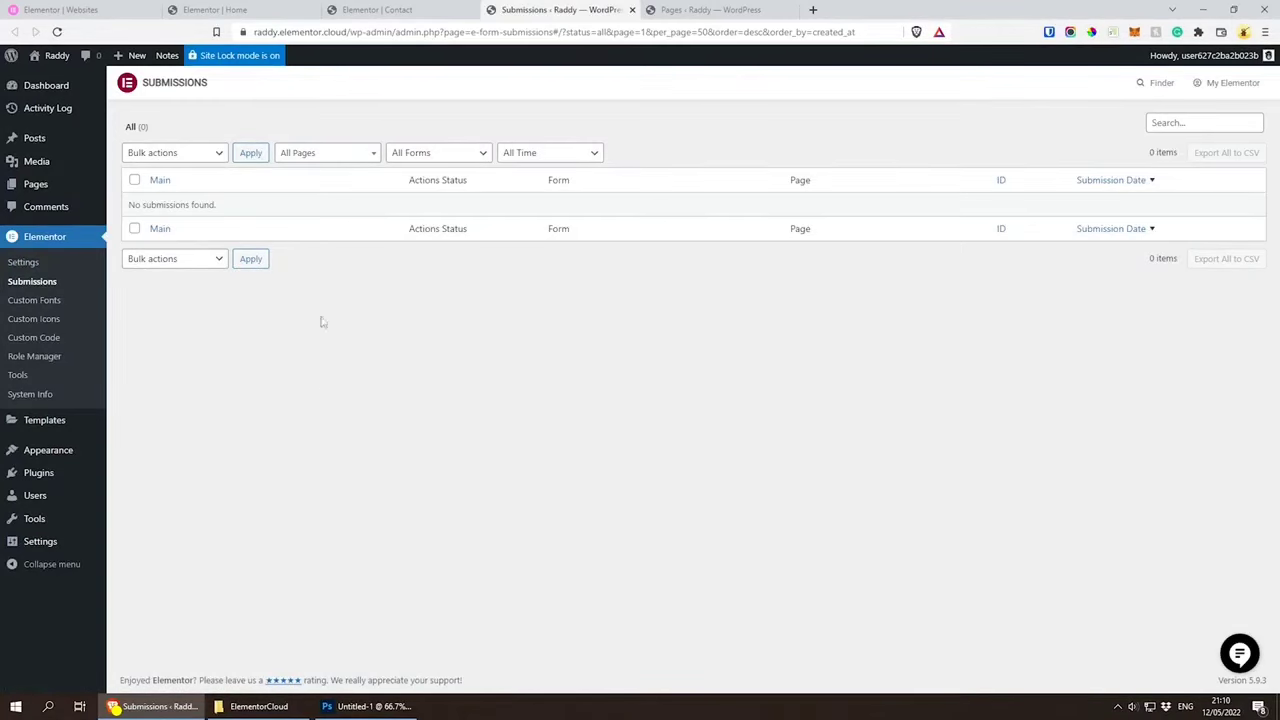
Step: Close the form submissions tab and review the registration form's email notification settings, from recipient and message to metadata and send format
left_click(632, 10)
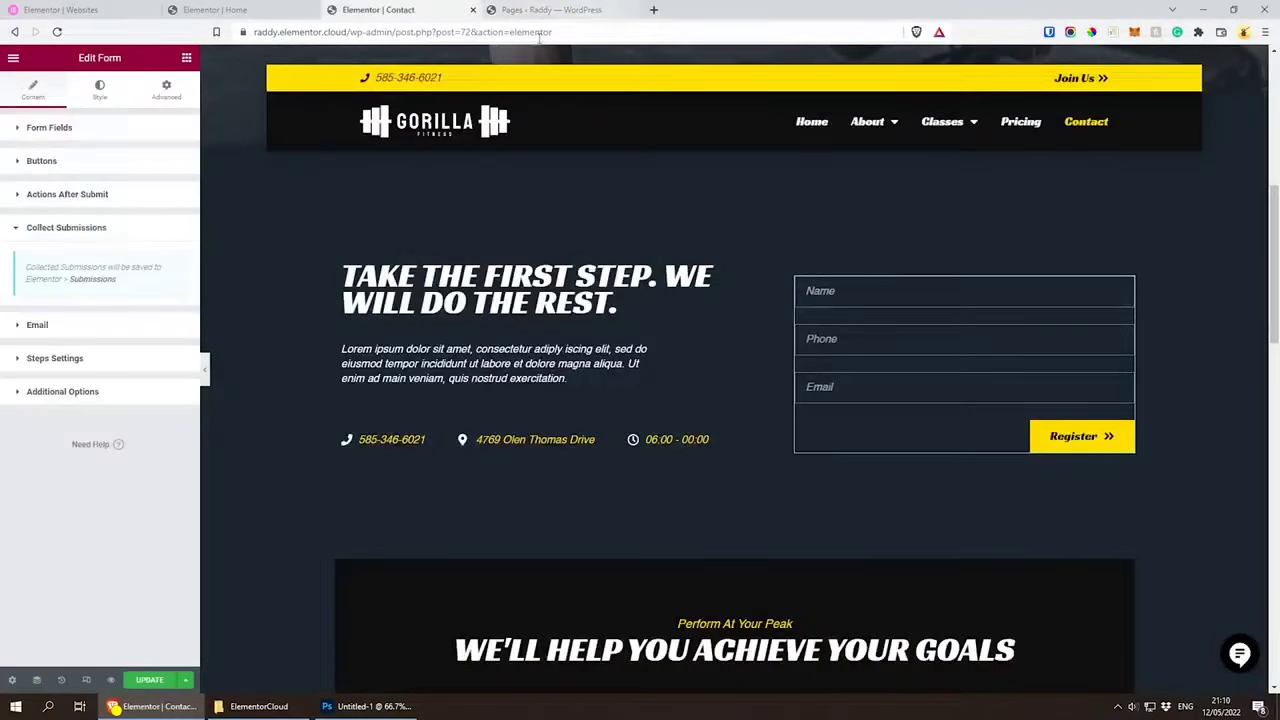
left_click(16, 228)
left_click(10, 266)
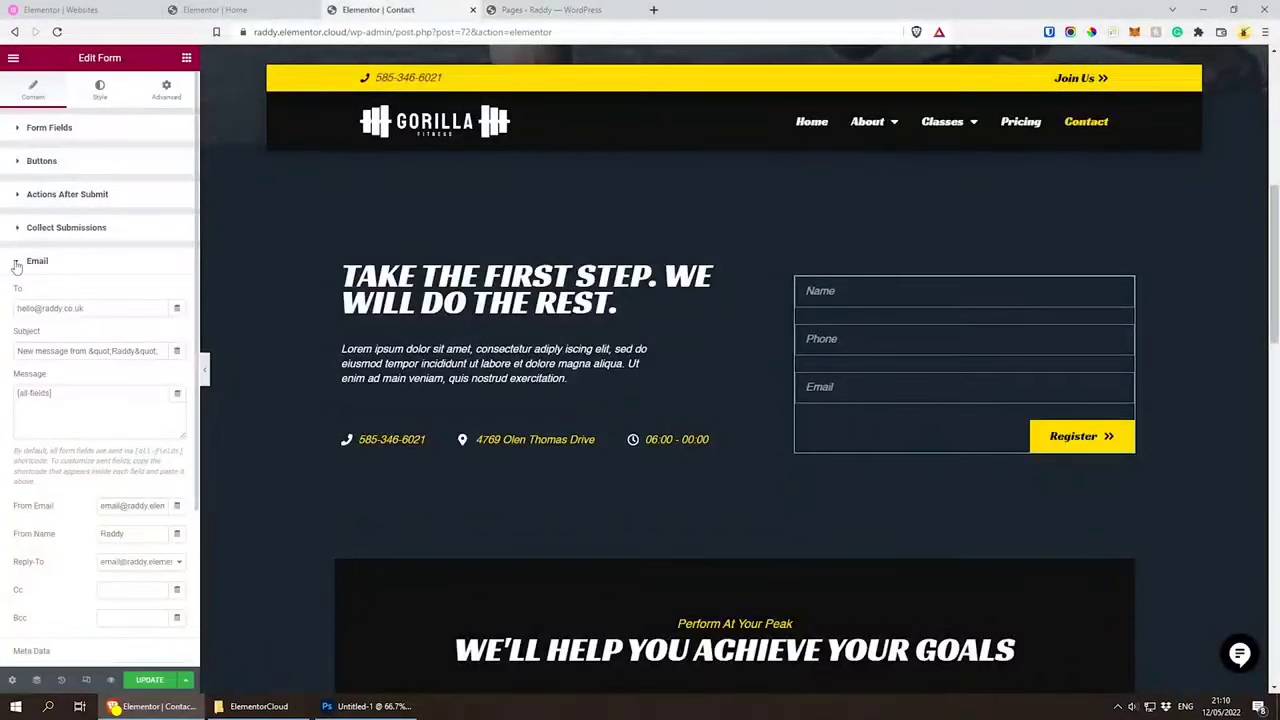
scroll(15, 262, "down", 3)
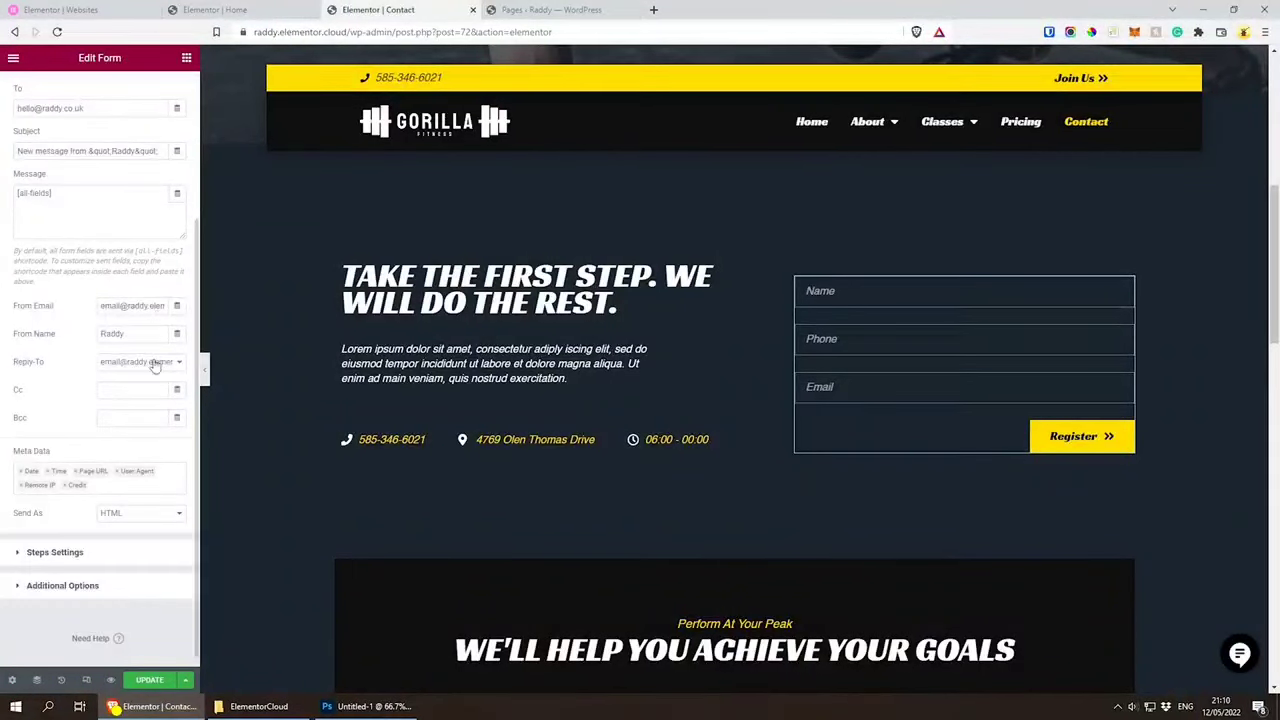
scroll(15, 255, "up", 1)
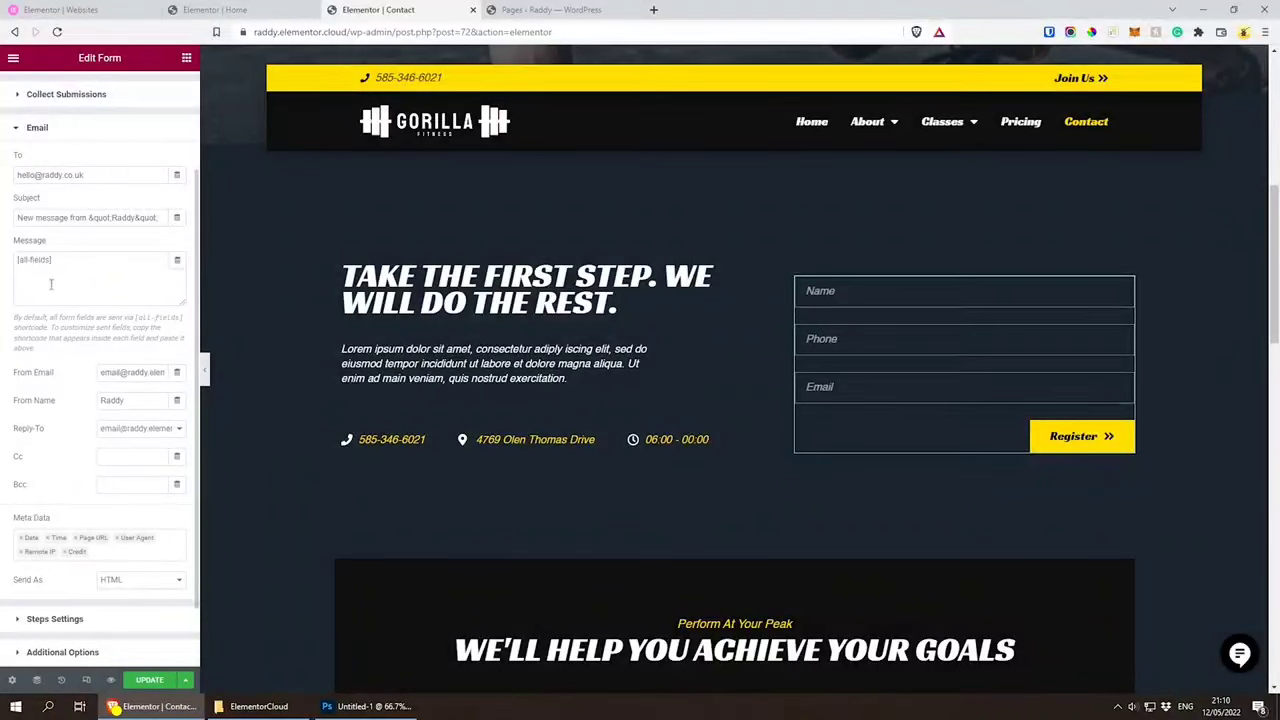
scroll(15, 413, "down", 1)
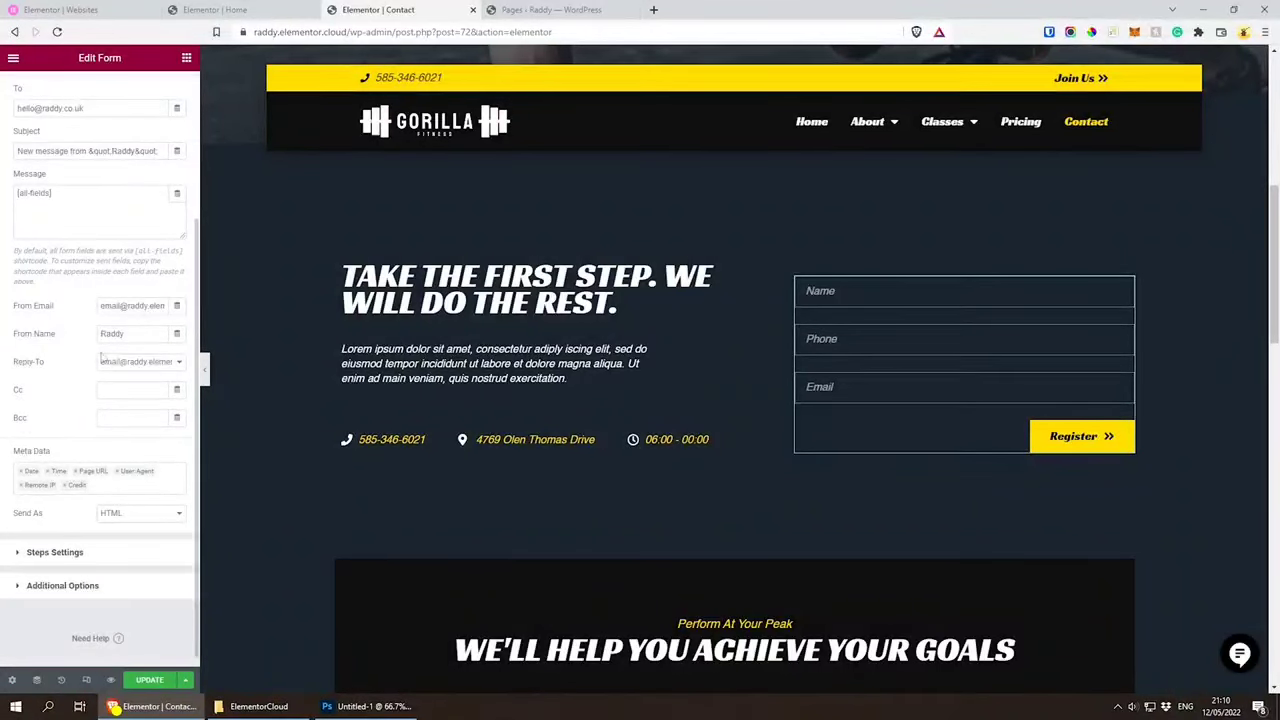
scroll(69, 375, "down", 1)
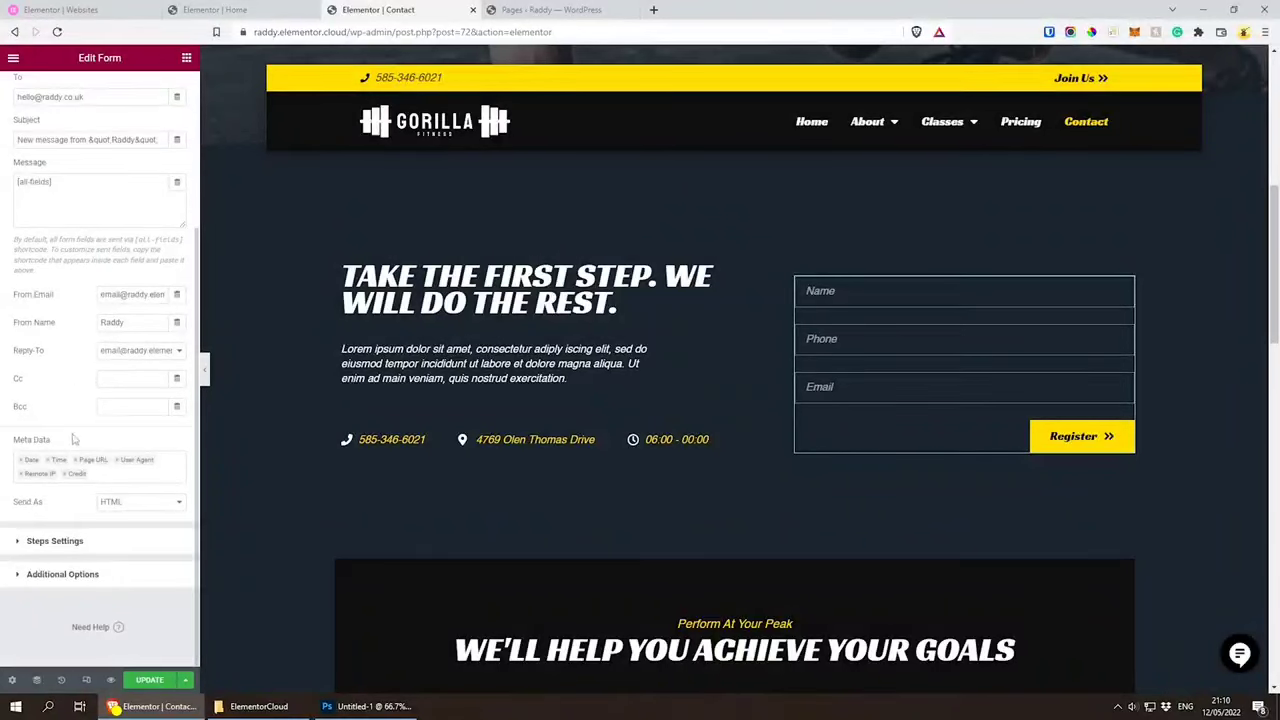
left_click(124, 513)
left_click(128, 516)
scroll(45, 230, "up", 3)
left_click(30, 182)
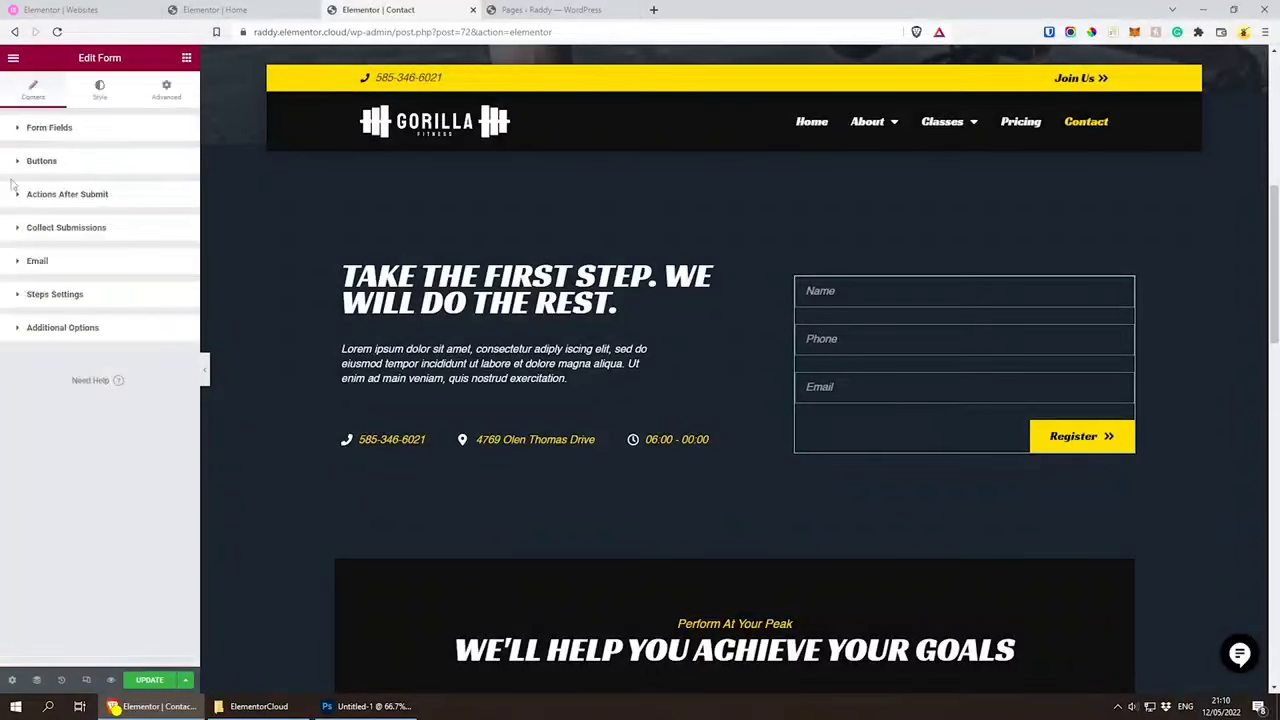
Step: Review the actions available after the registration form is submitted and look over the Contact page's remaining sections
left_click(60, 196)
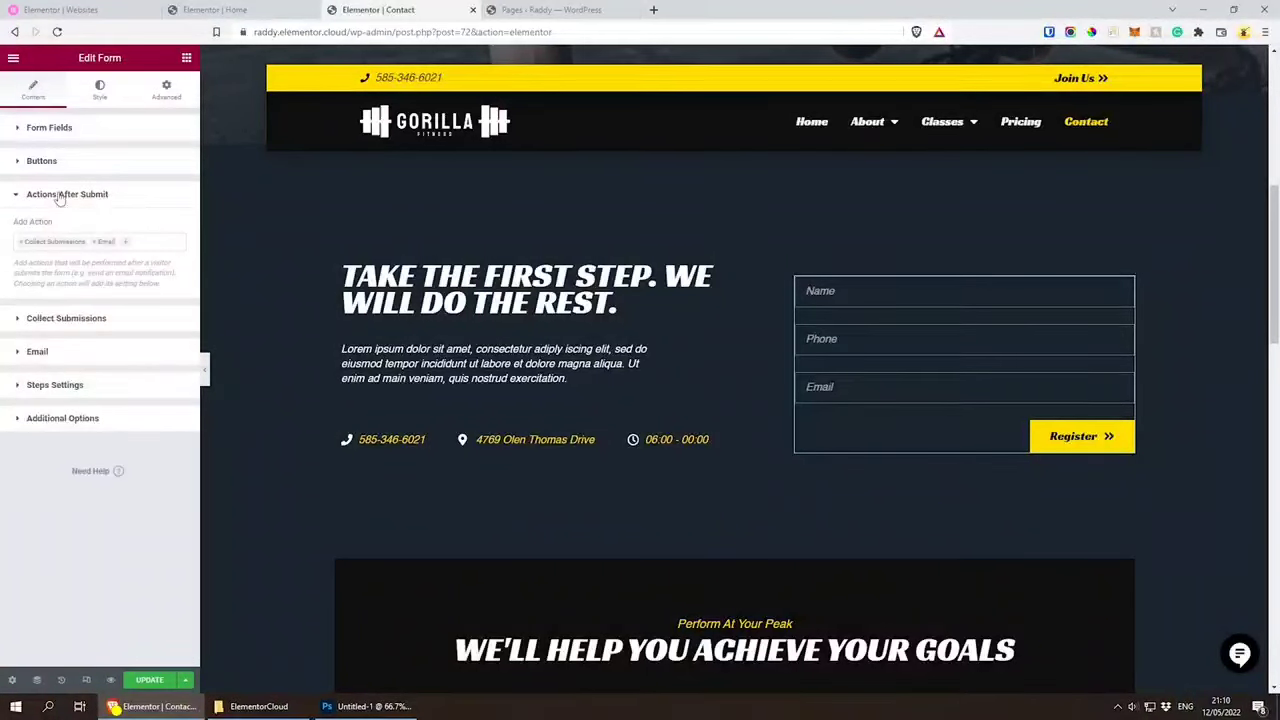
left_click(126, 242)
scroll(89, 347, "down", 2)
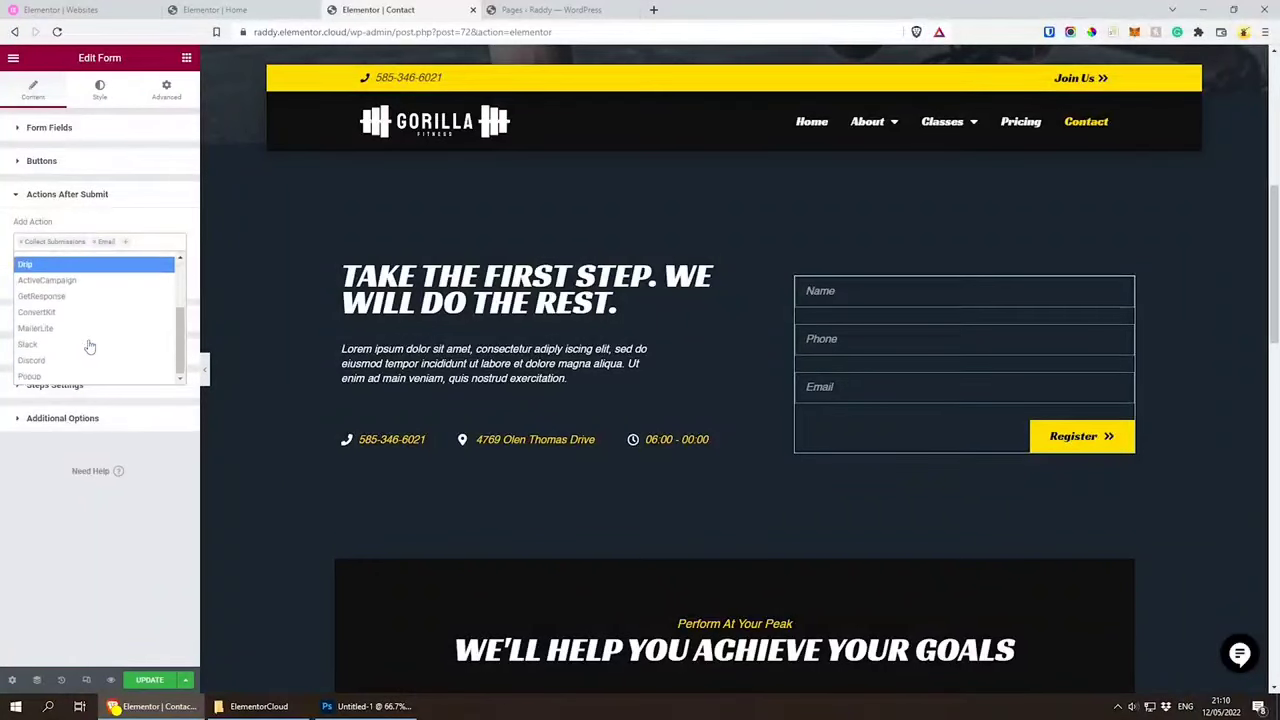
scroll(89, 345, "up", 2)
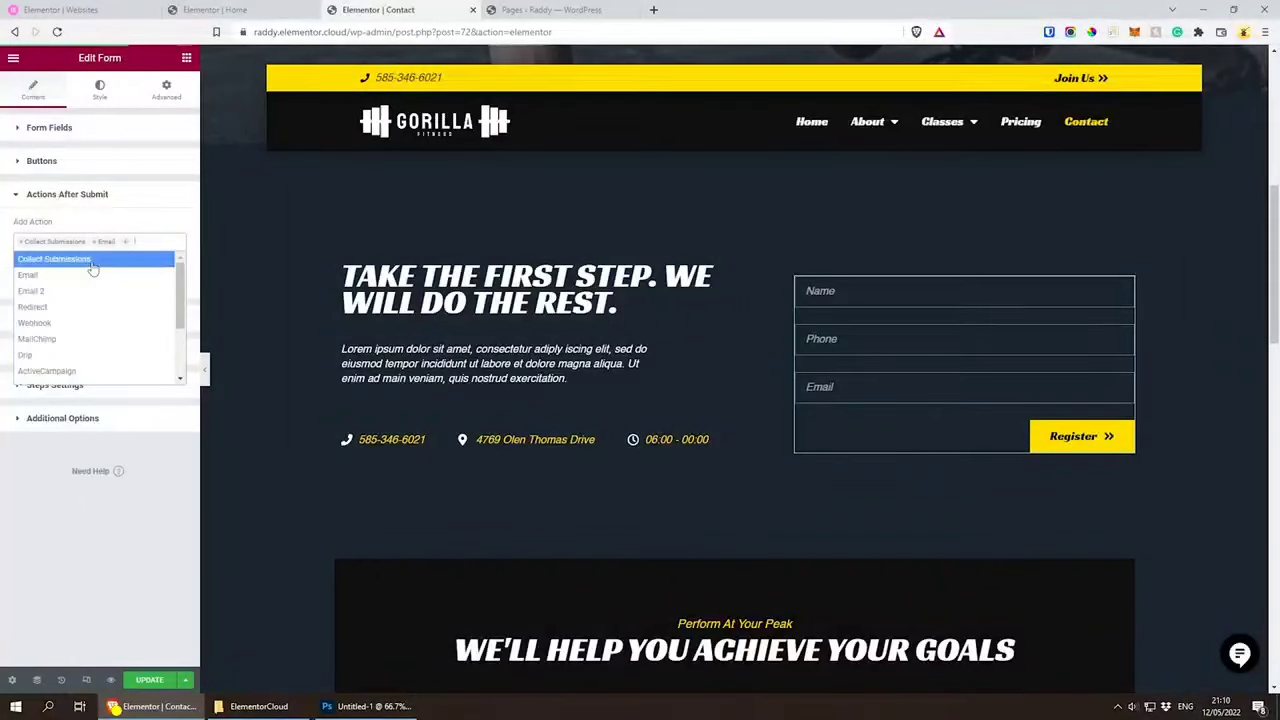
left_click(148, 216)
scroll(600, 380, "down", 4)
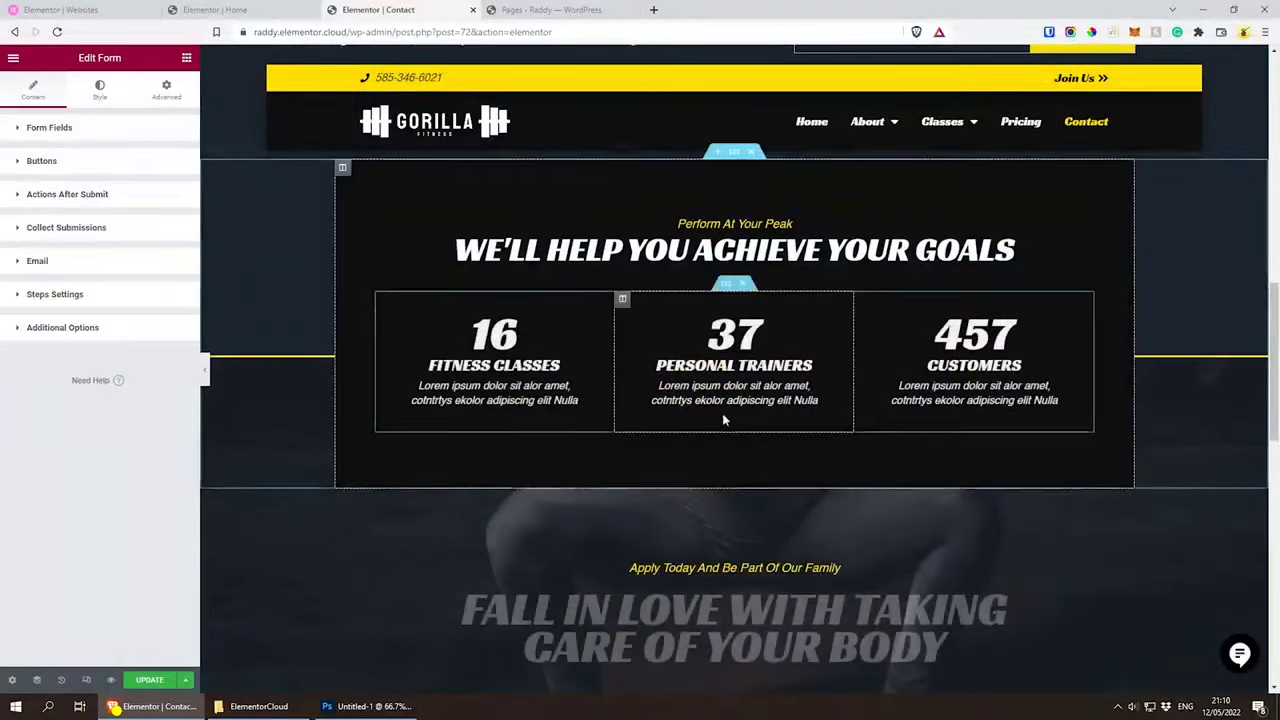
scroll(724, 420, "down", 5)
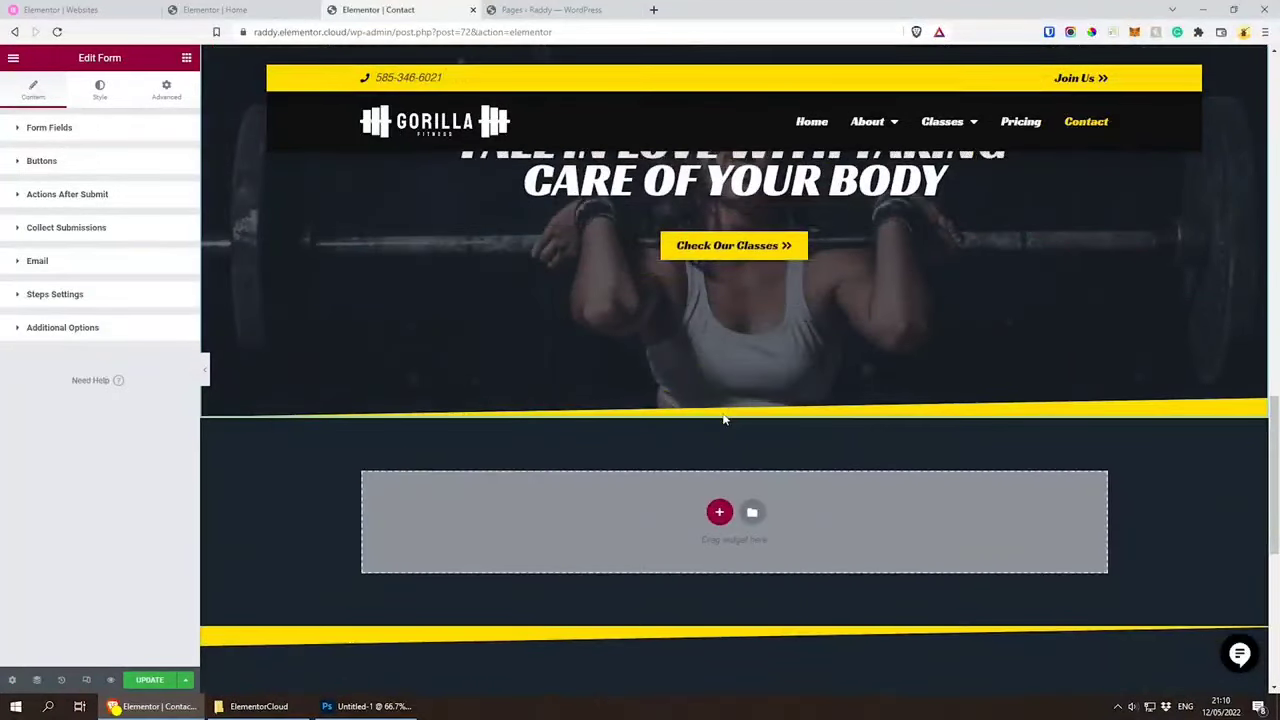
scroll(724, 420, "up", 12)
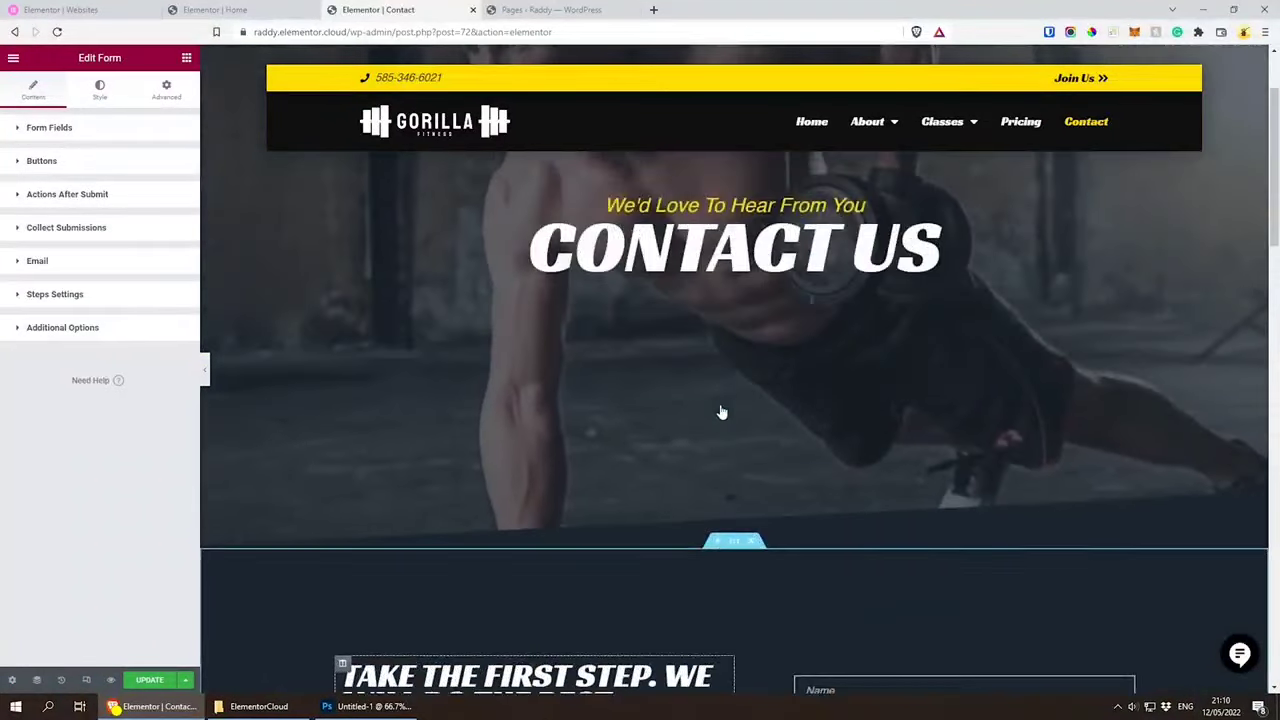
scroll(721, 408, "up", 2)
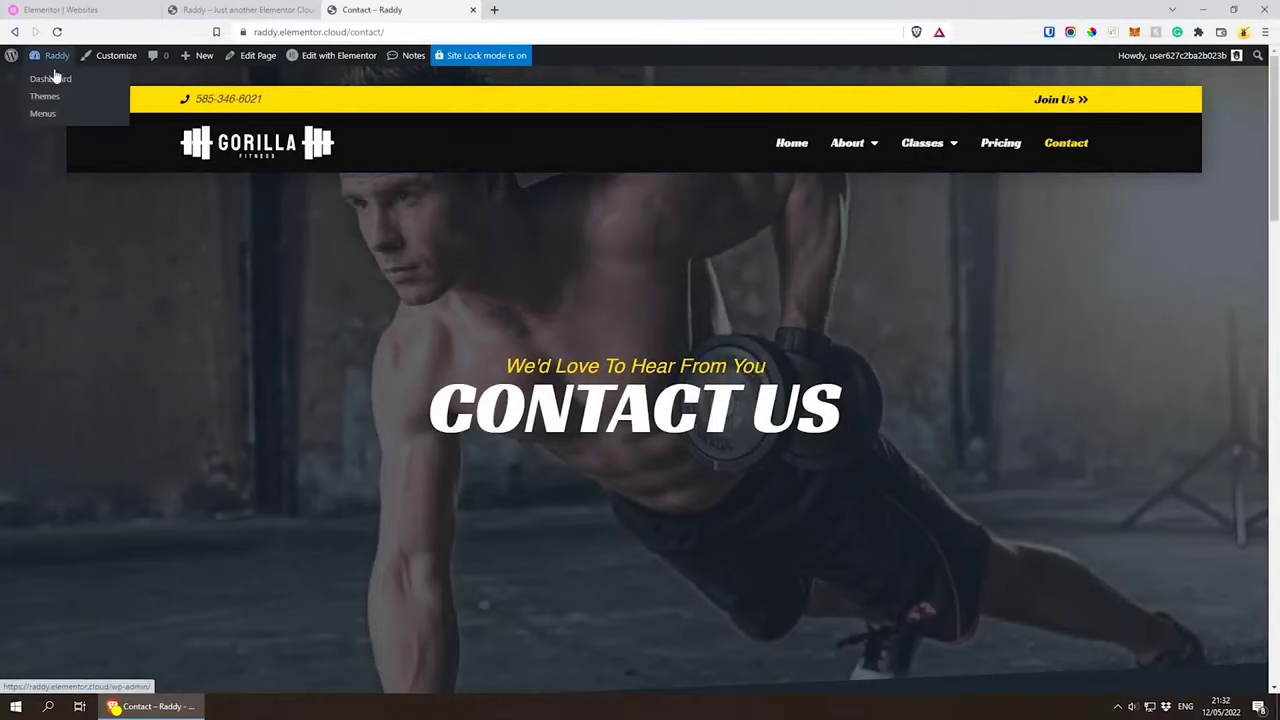
Step: Create a new page from the WordPress dashboard and title it "Expert Coaching"
left_click(51, 80)
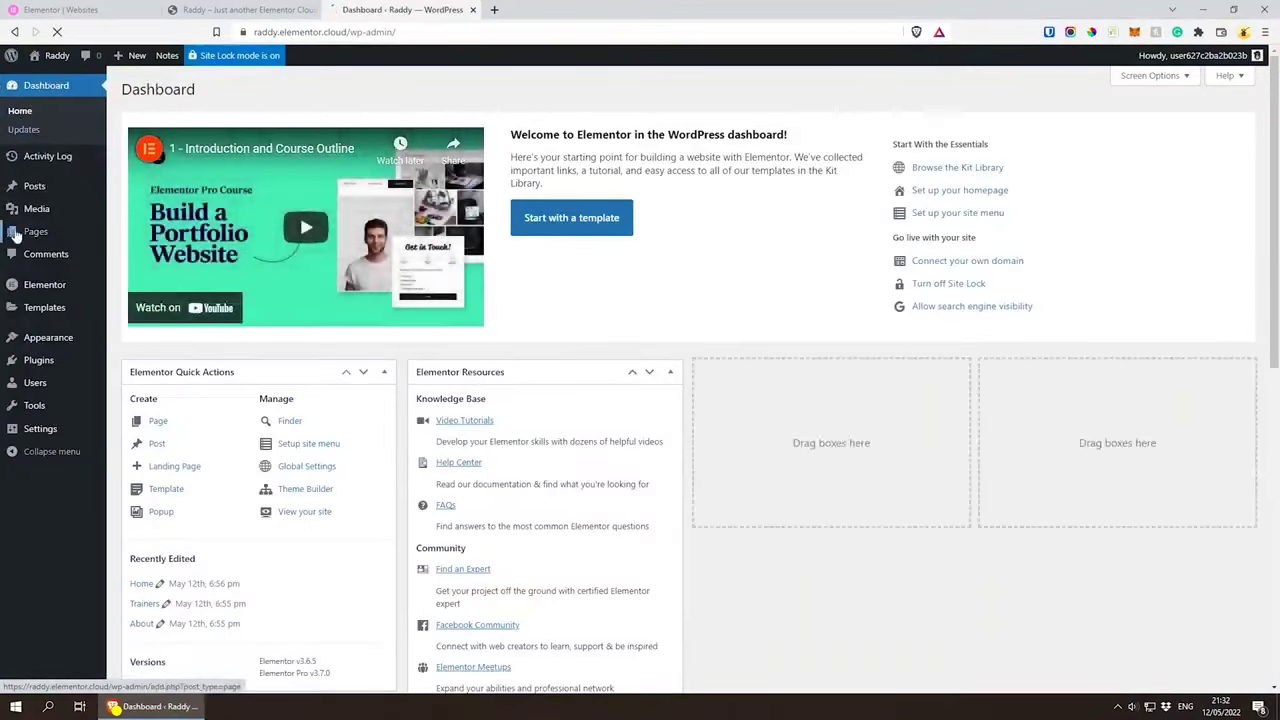
mouse_move(18, 232)
left_click(130, 233)
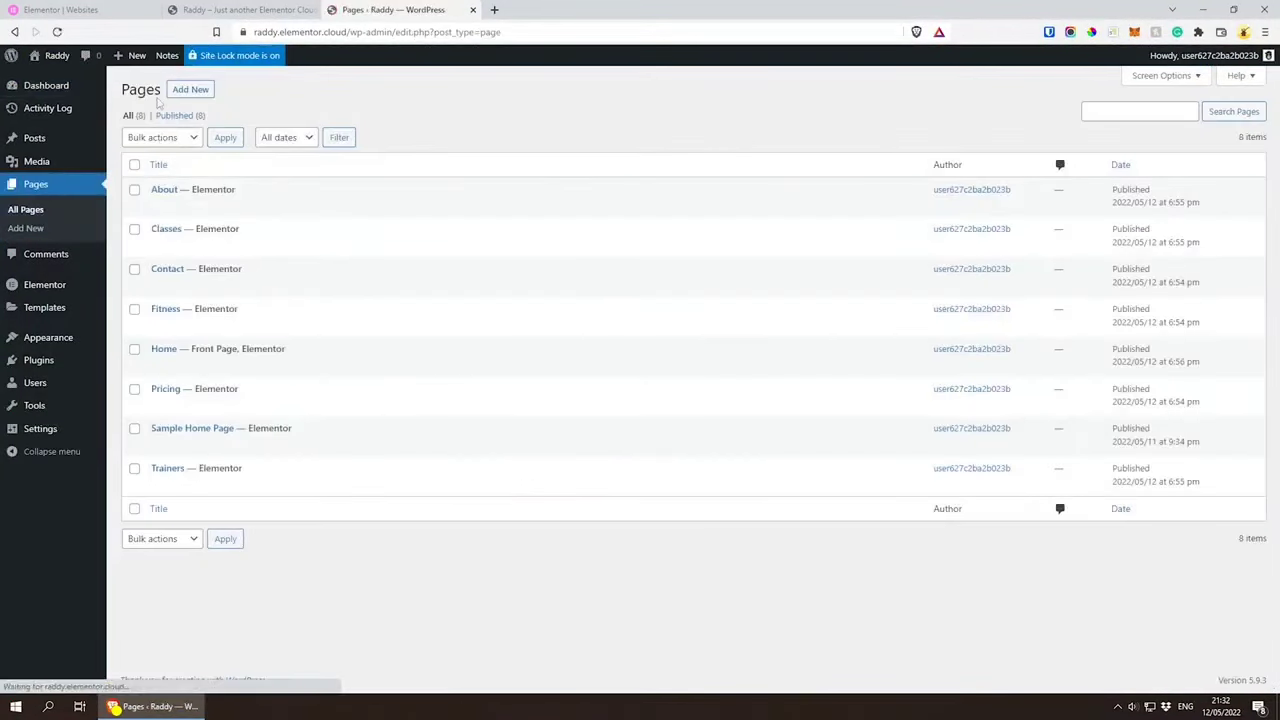
left_click(193, 95)
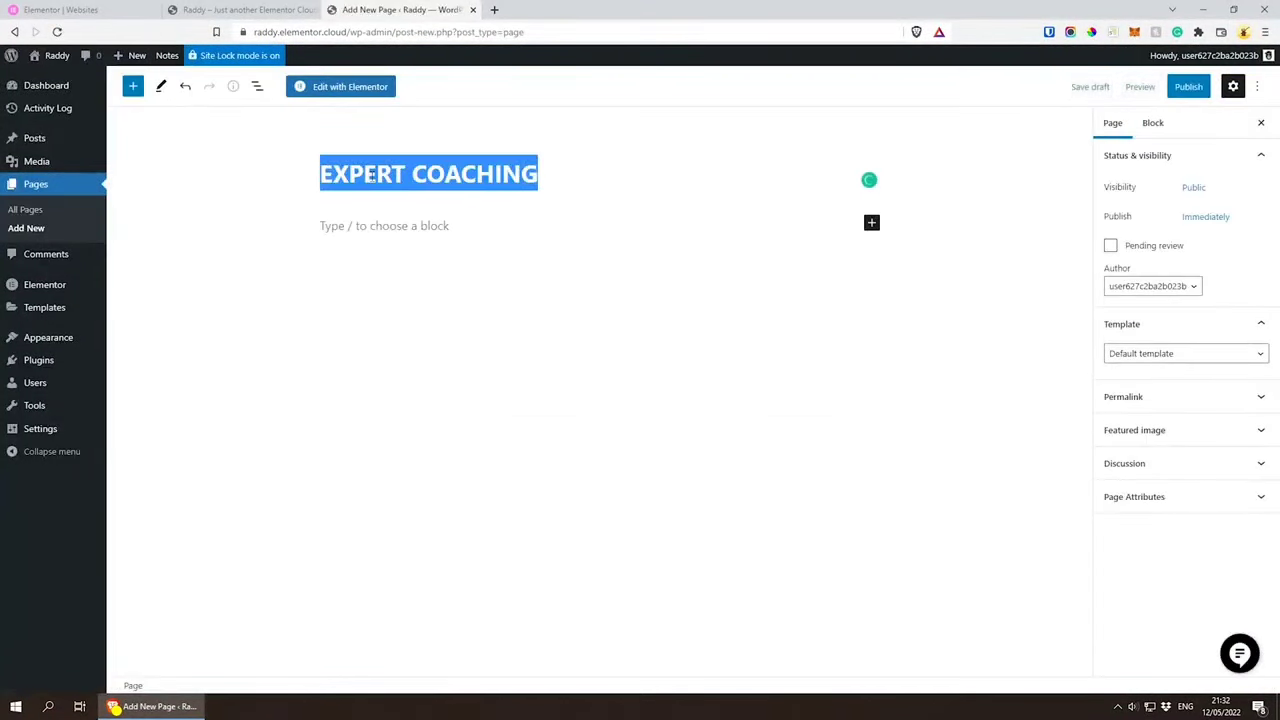
key("BackSpace")
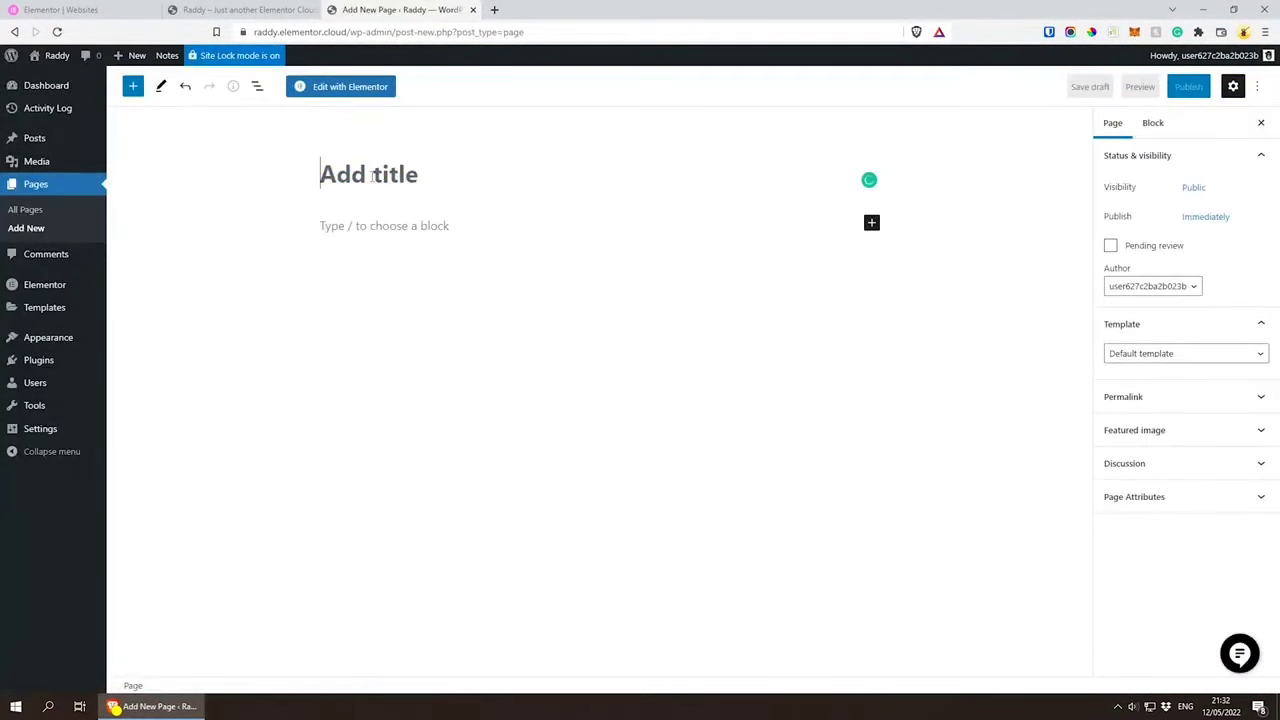
type("Expe")
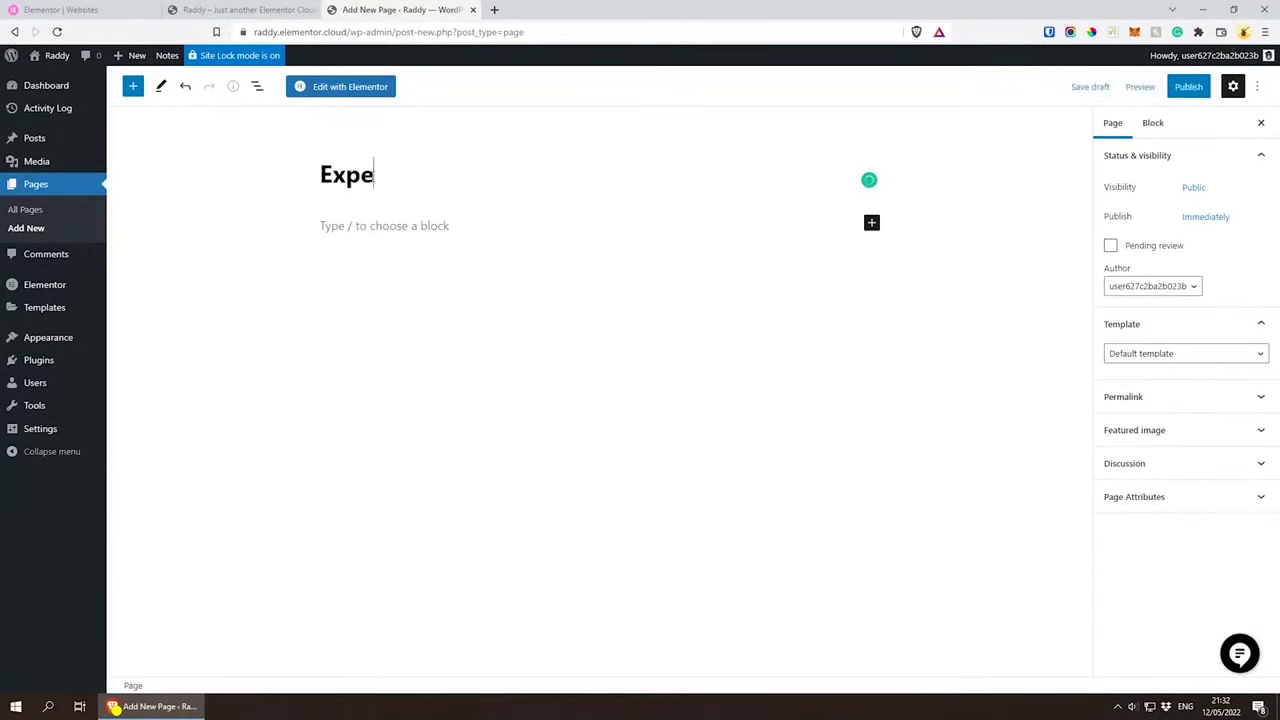
type("rt Coaching")
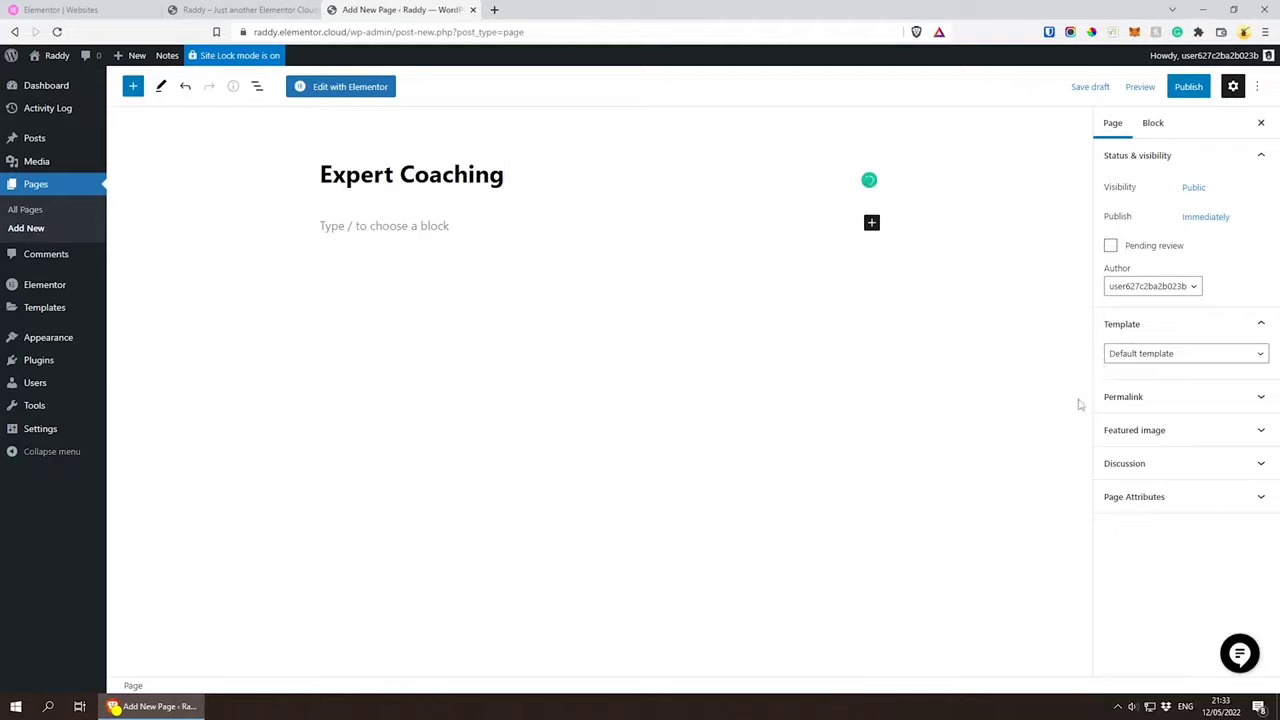
Step: Assign the Elementor Full Width template to the Expert Coaching page and publish it
left_click(1150, 356)
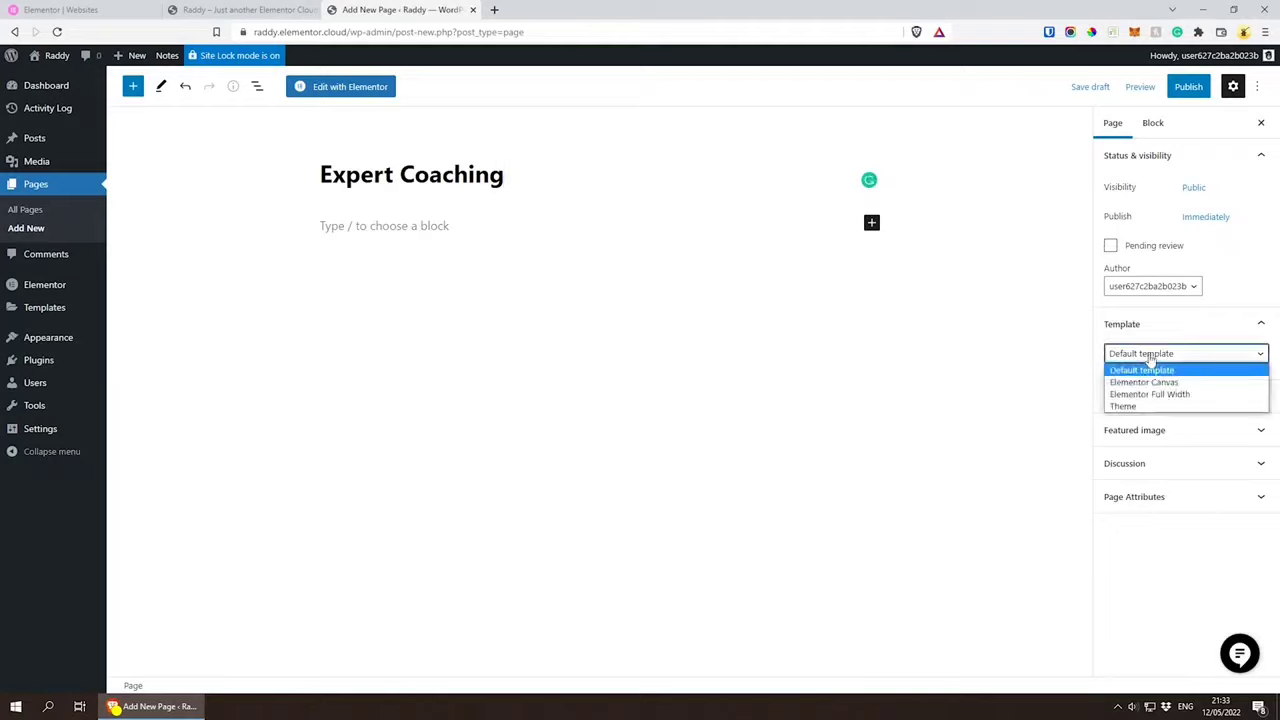
left_click(1155, 396)
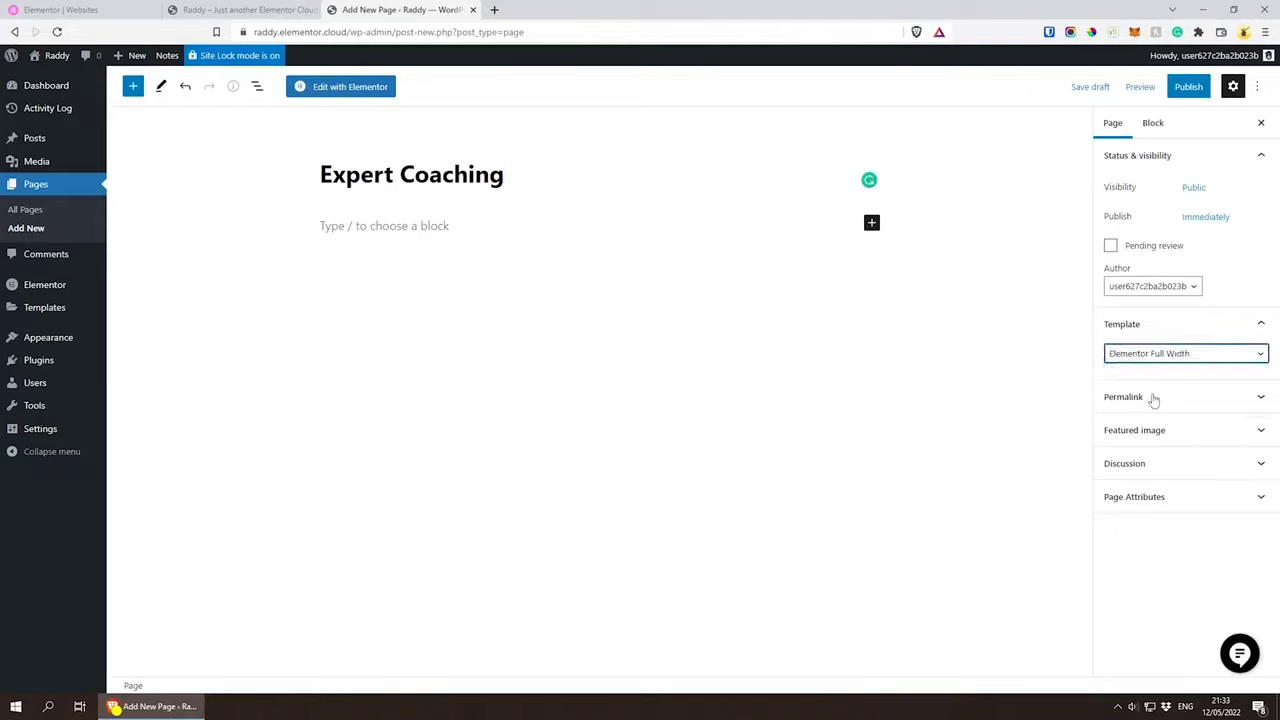
left_click(1188, 87)
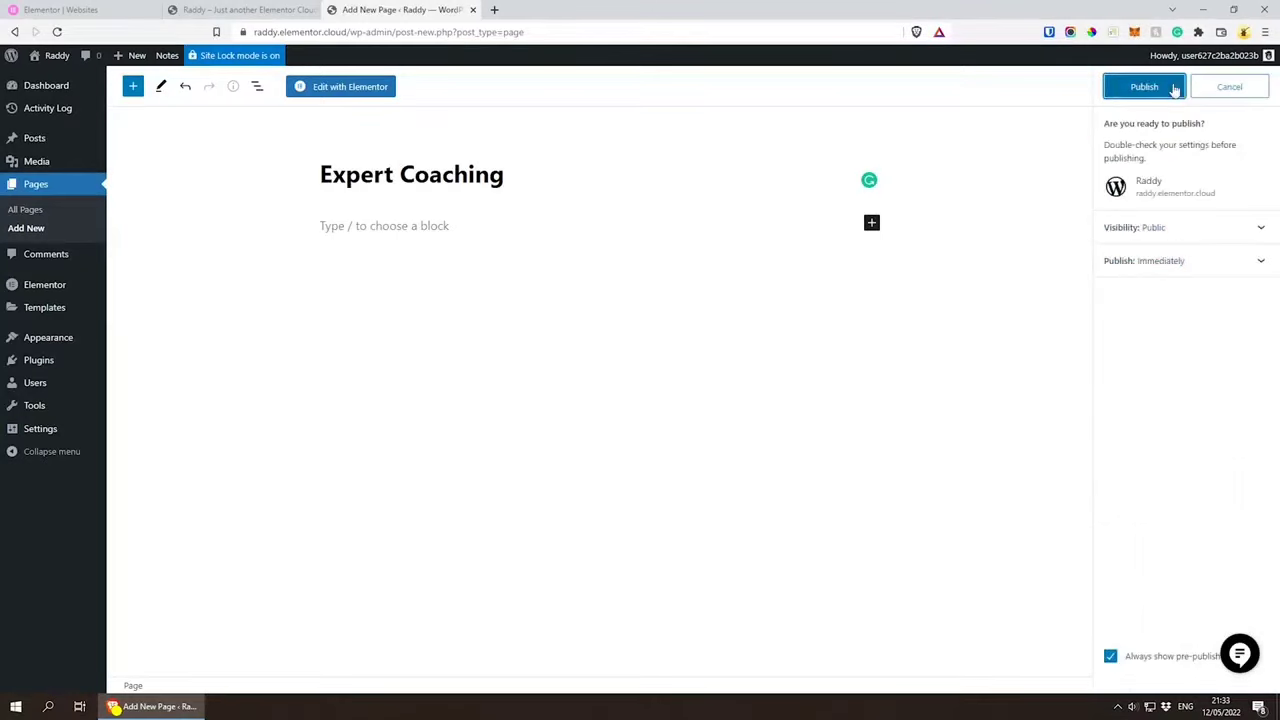
left_click(1157, 89)
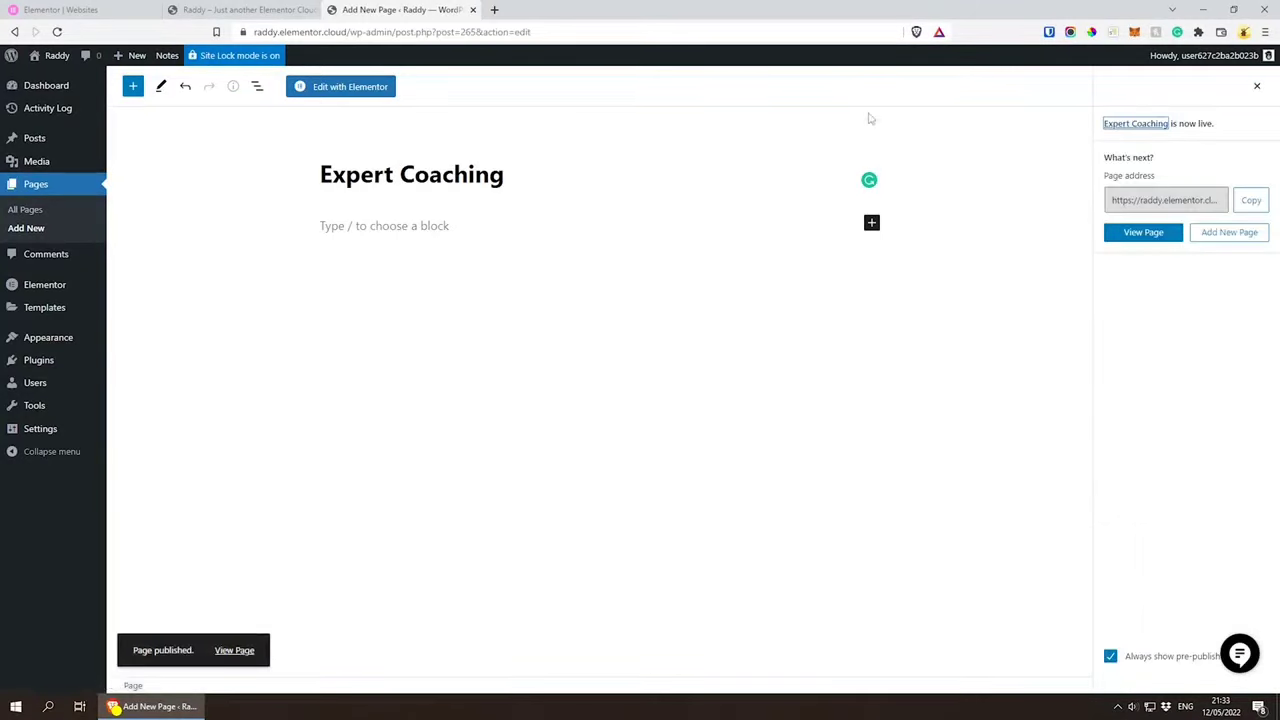
Step: Open the Expert Coaching page for editing in Elementor and add a single-column section above the footer
left_click(358, 89)
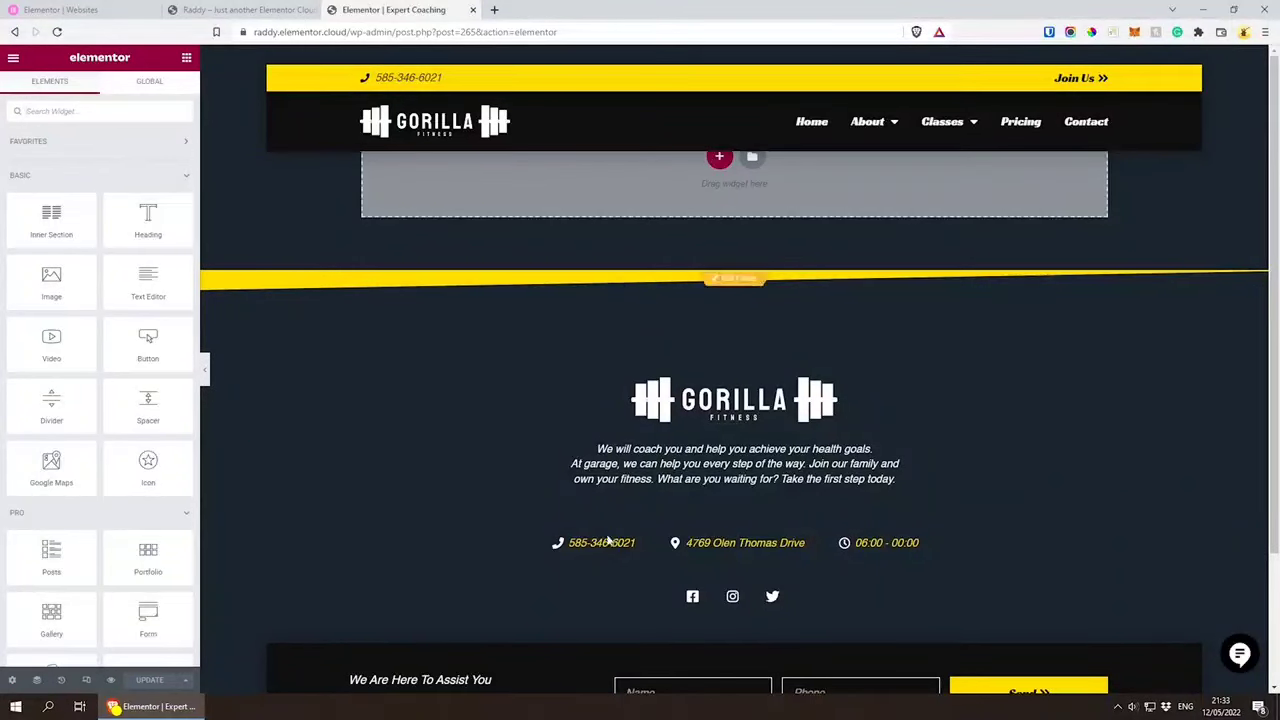
scroll(514, 483, "down", 2)
scroll(510, 482, "up", 2)
scroll(733, 290, "down", 3)
scroll(726, 337, "up", 2)
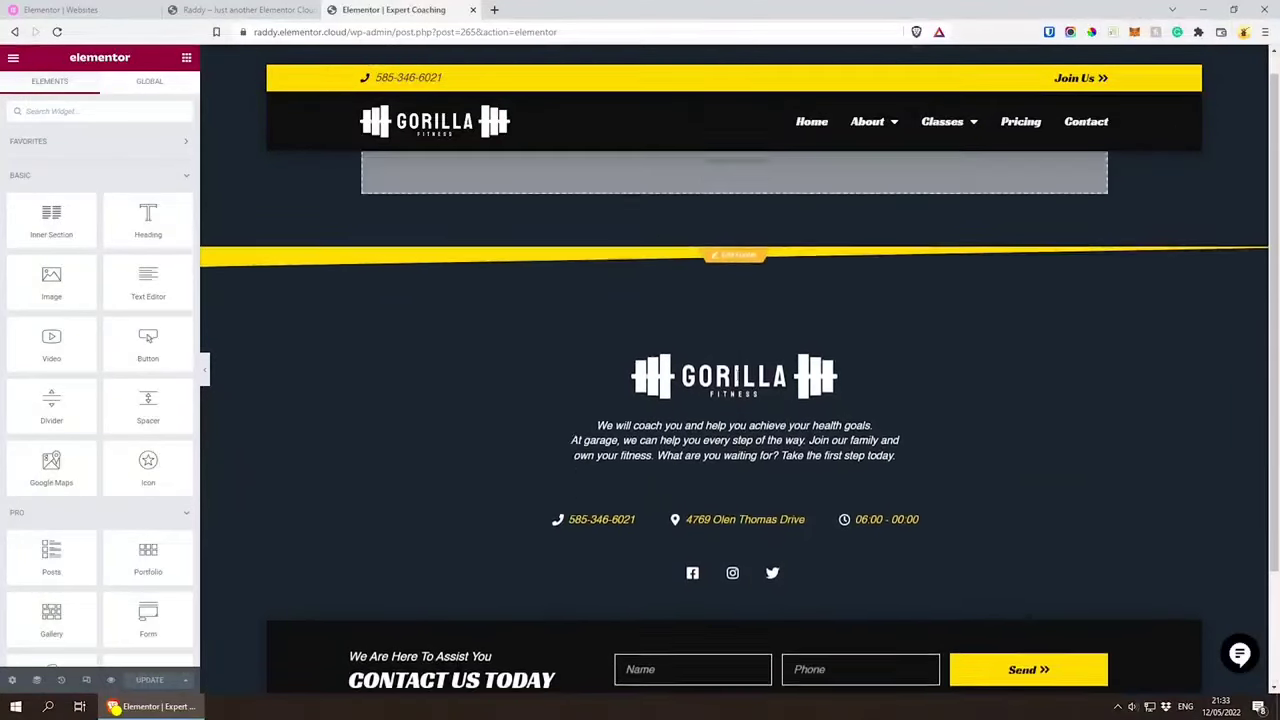
scroll(1102, 340, "down", 2)
scroll(1095, 360, "up", 2)
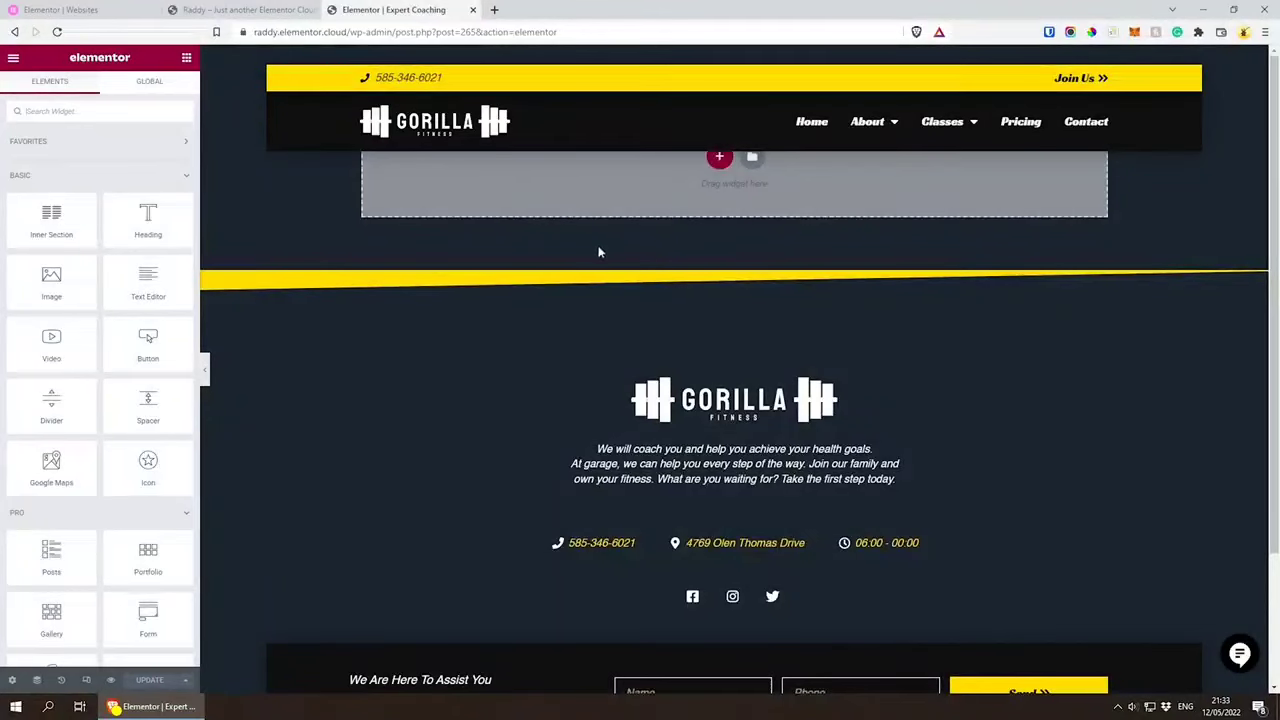
left_click(719, 159)
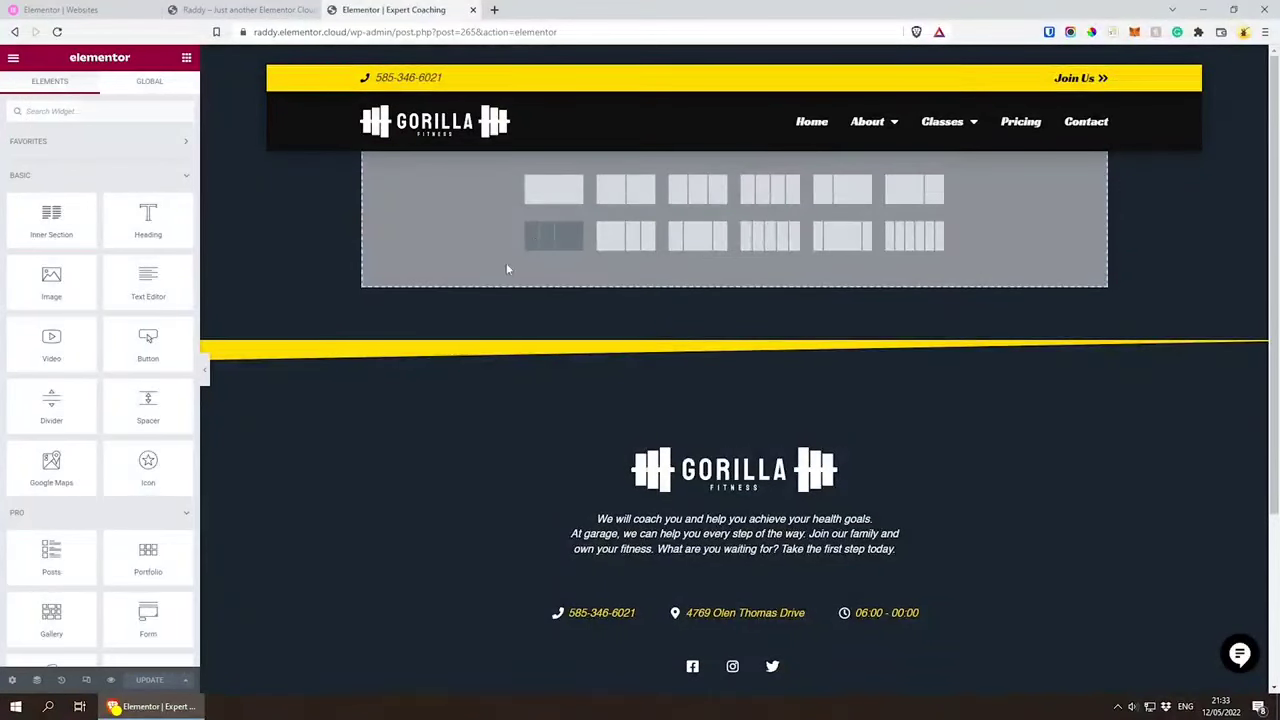
left_click(561, 191)
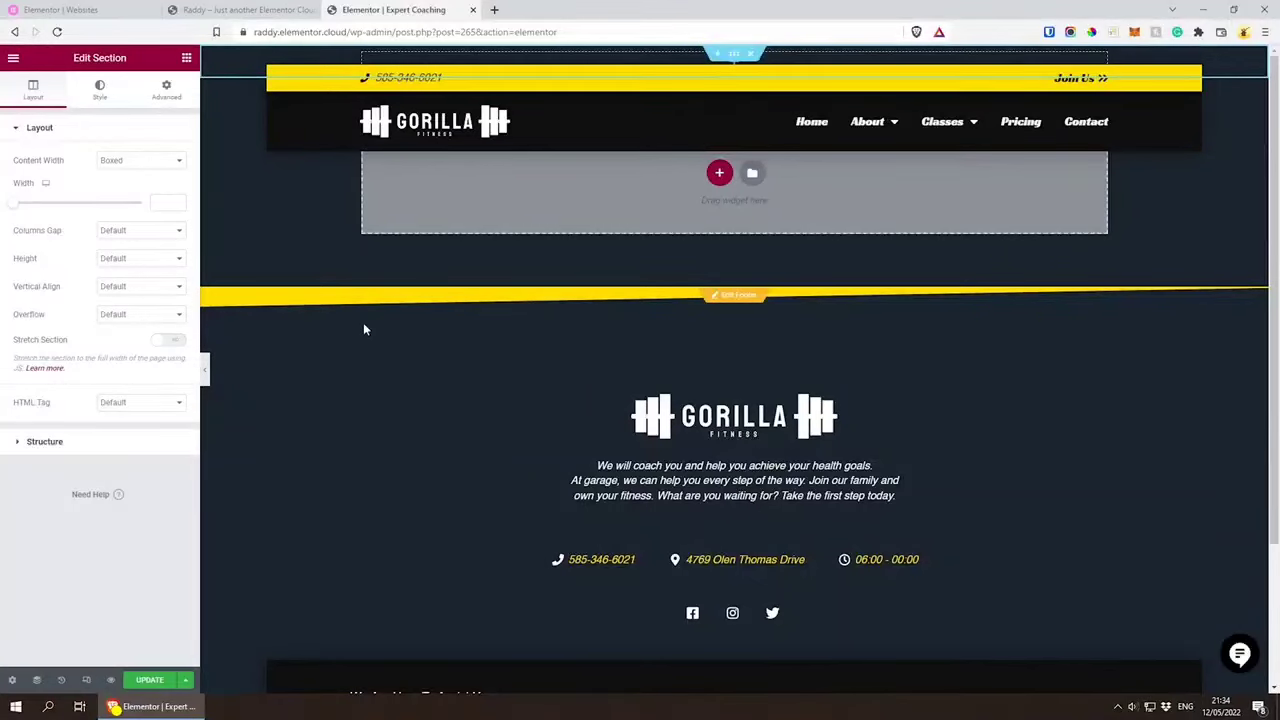
Step: Unlink the new section's padding values and set its top and bottom padding to 300 px
left_click(164, 91)
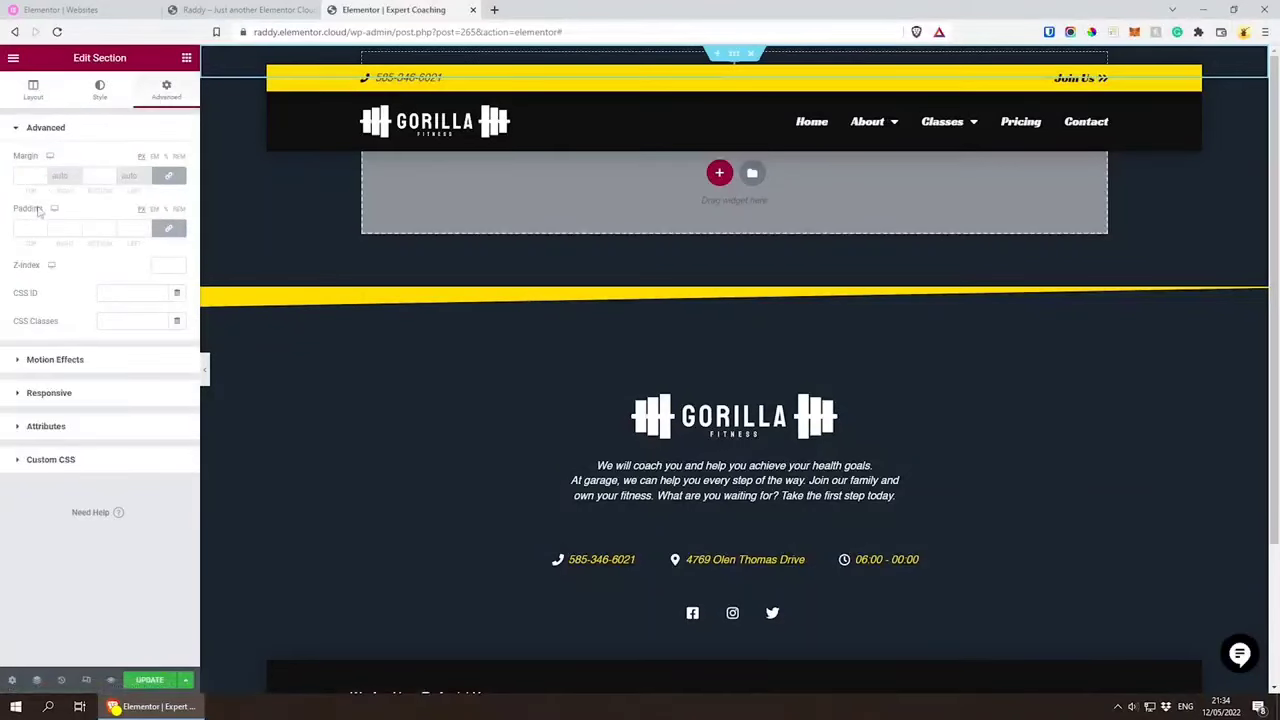
left_click(168, 228)
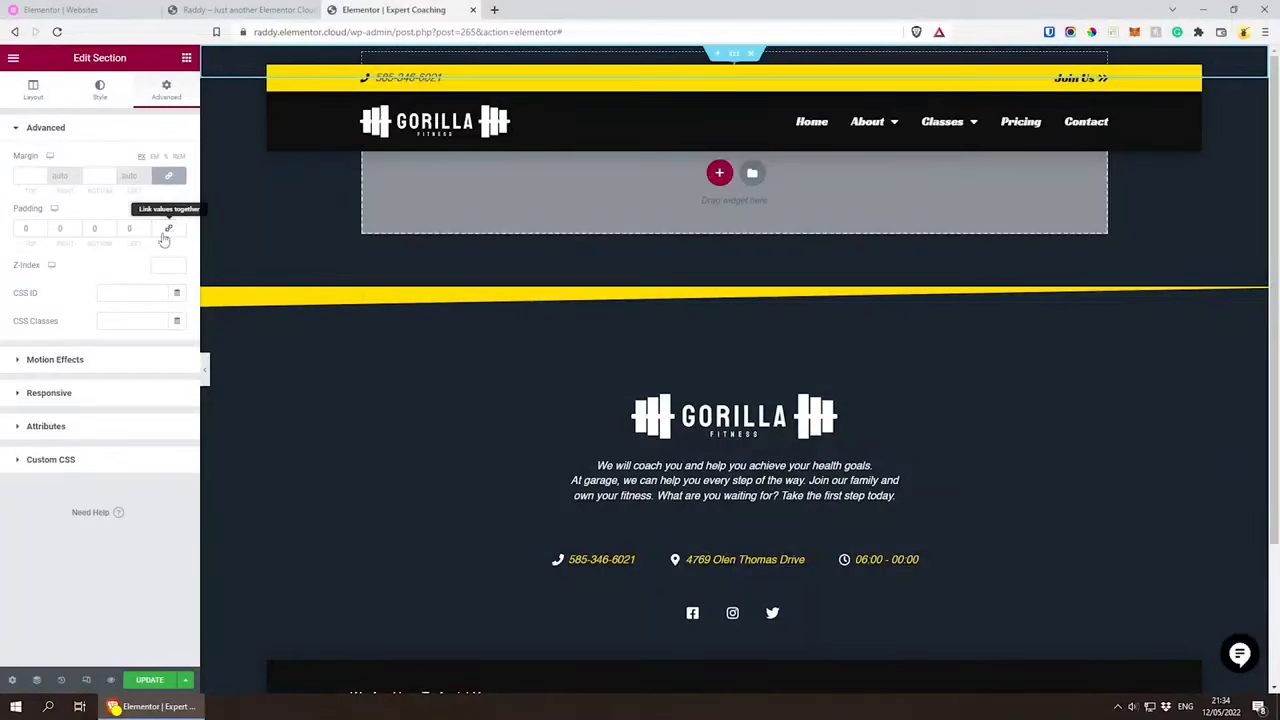
type("30")
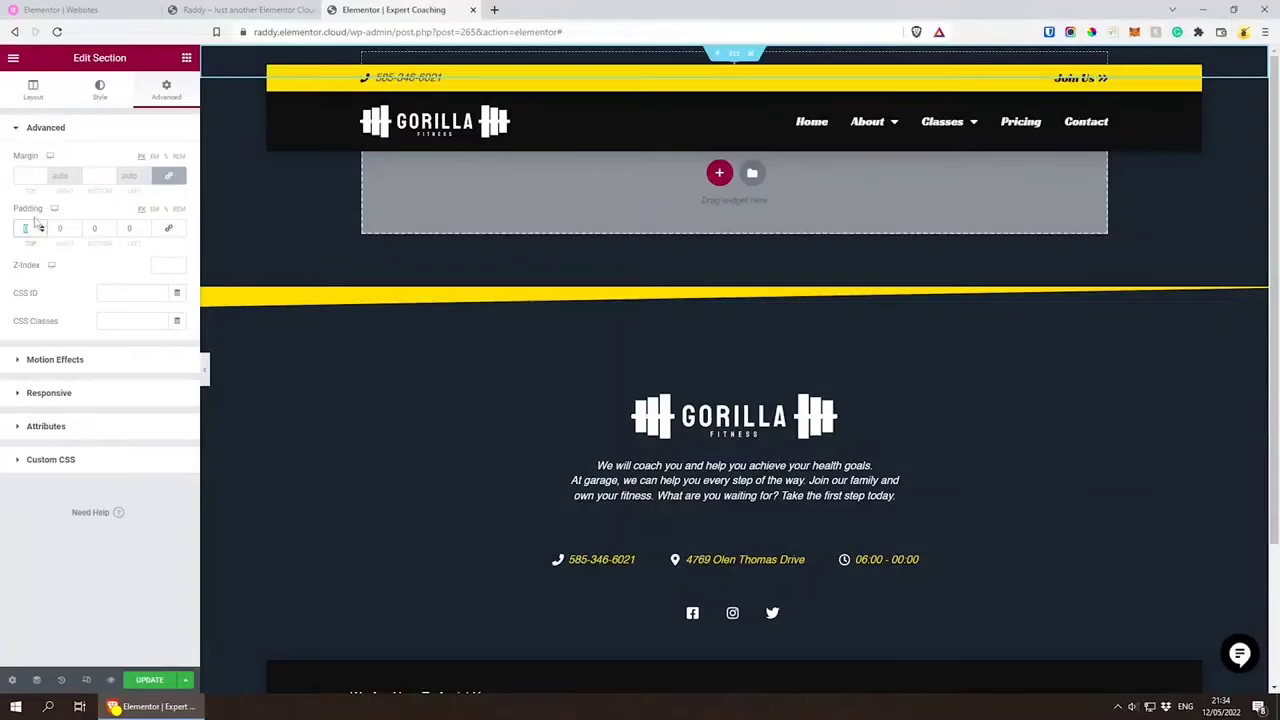
type("0")
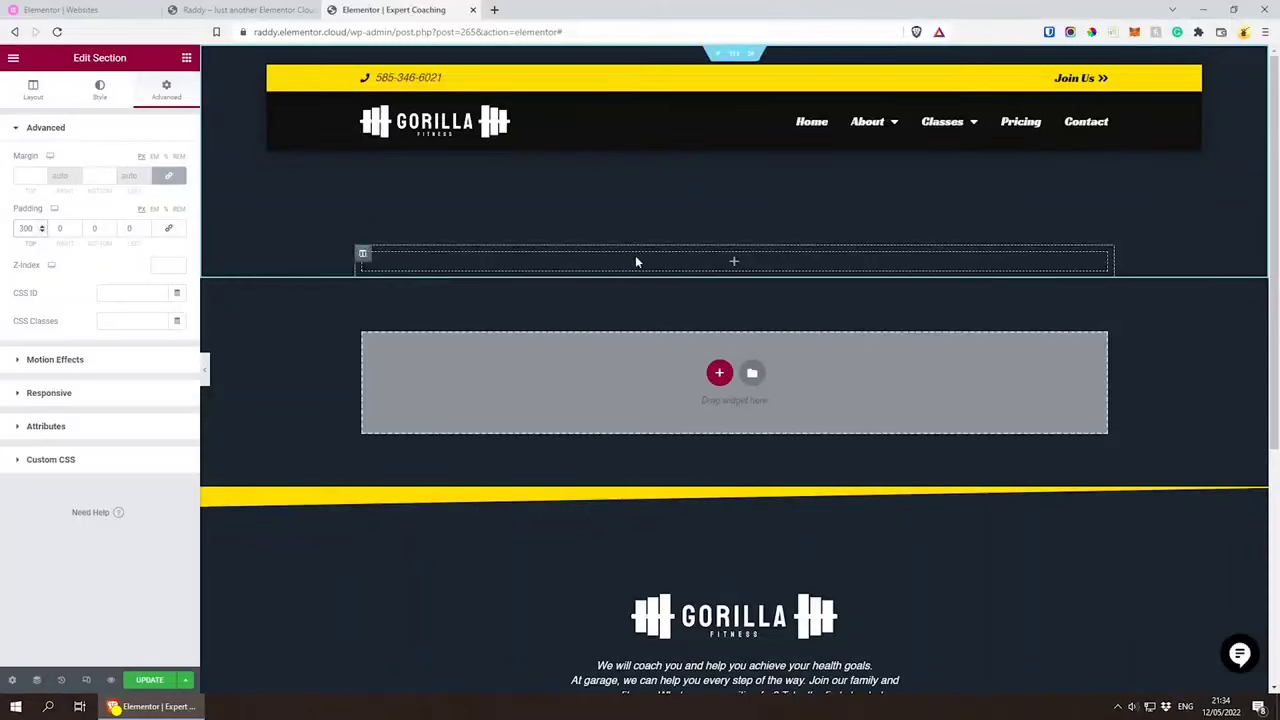
left_click(90, 228)
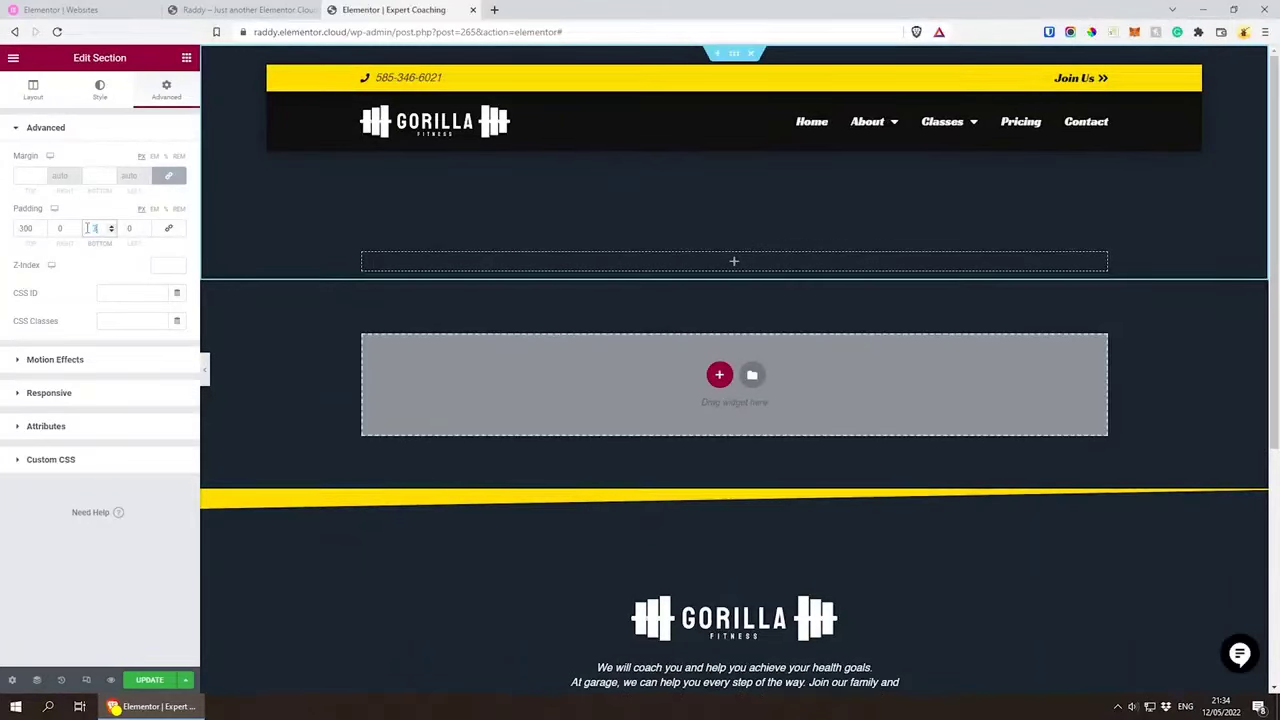
type("300")
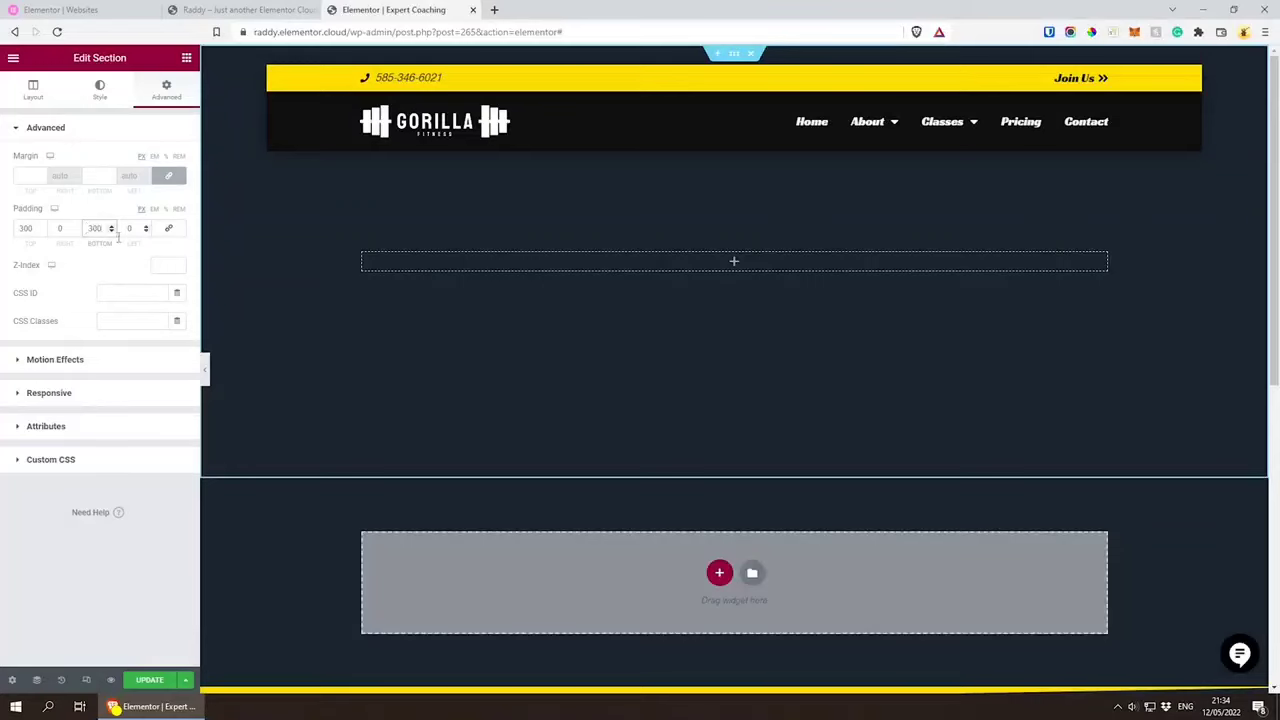
Step: Add a centred heading reading "Expert Coaching" to the padded section and update the page
left_click(186, 57)
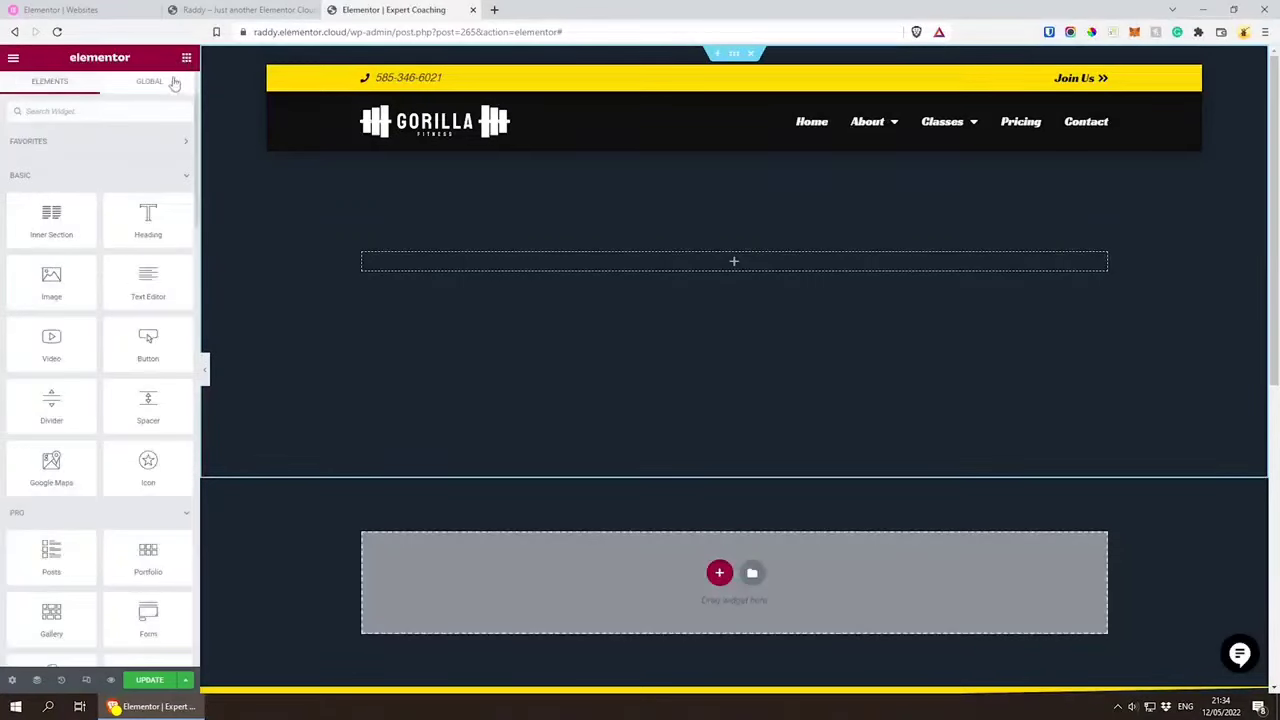
left_click_drag(140, 228, 640, 263)
left_click_drag(816, 265, 358, 258)
key("BackSpace")
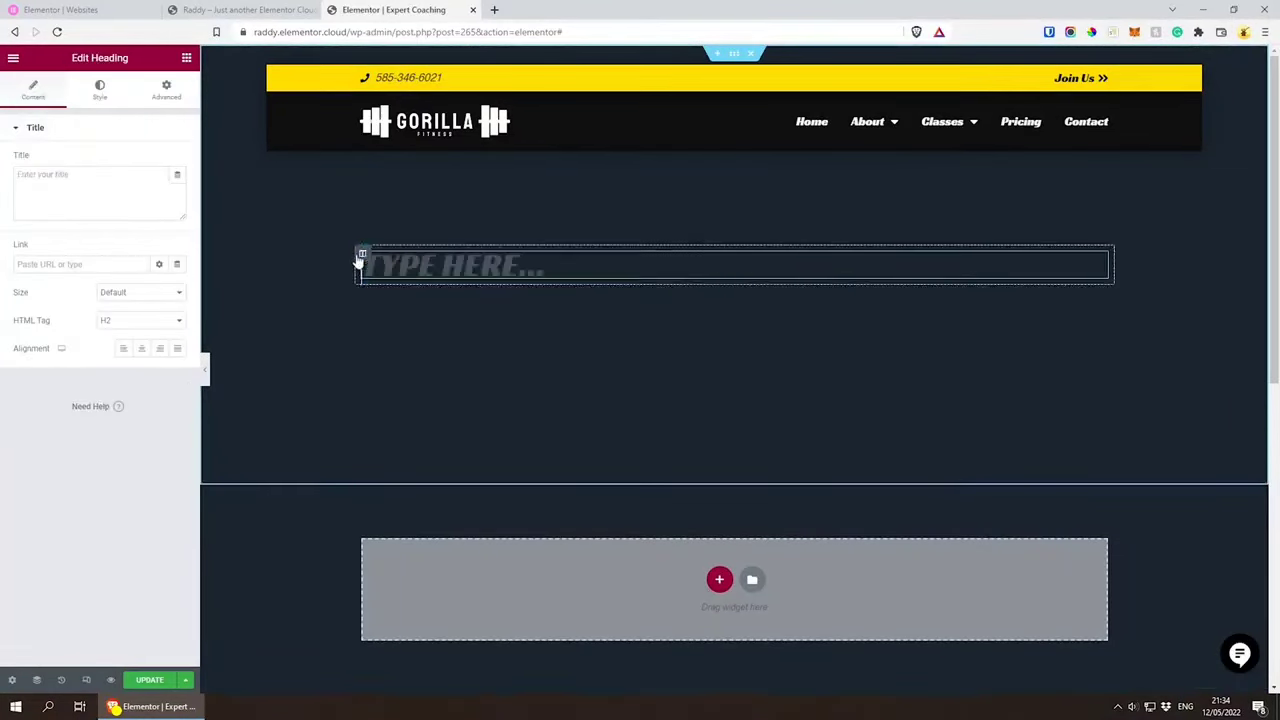
type("Ex")
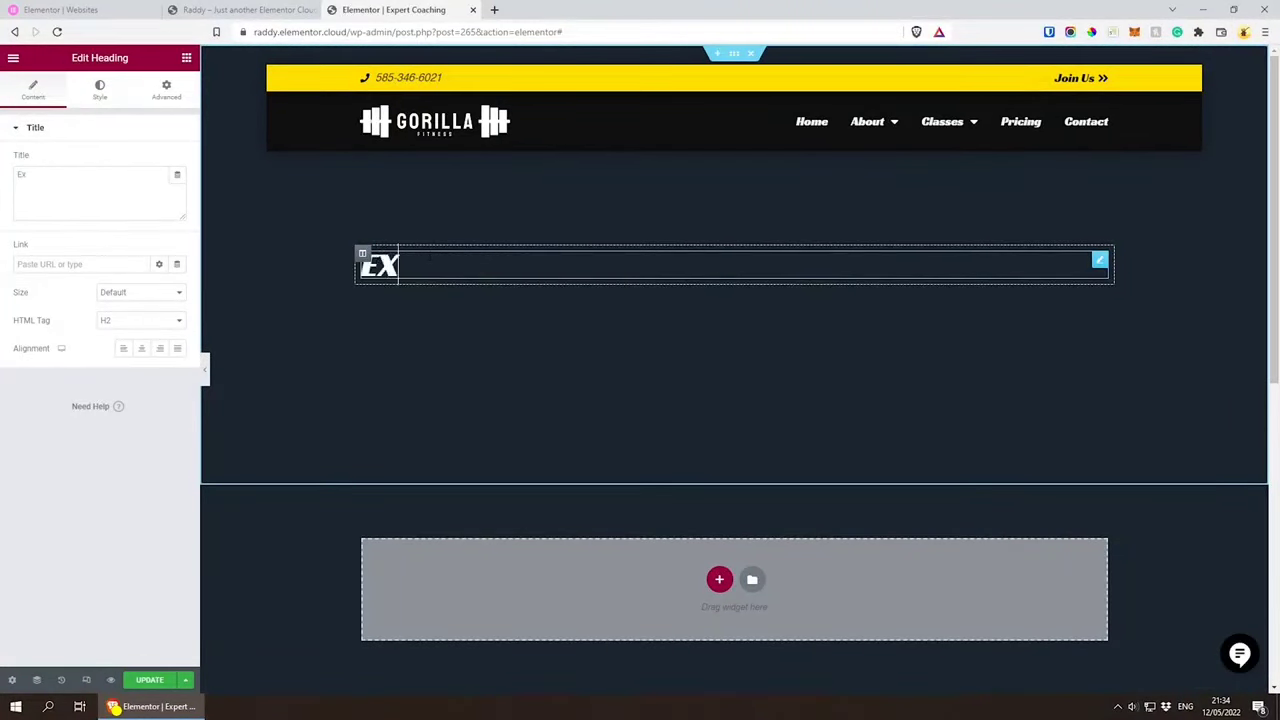
type("pert Coaching")
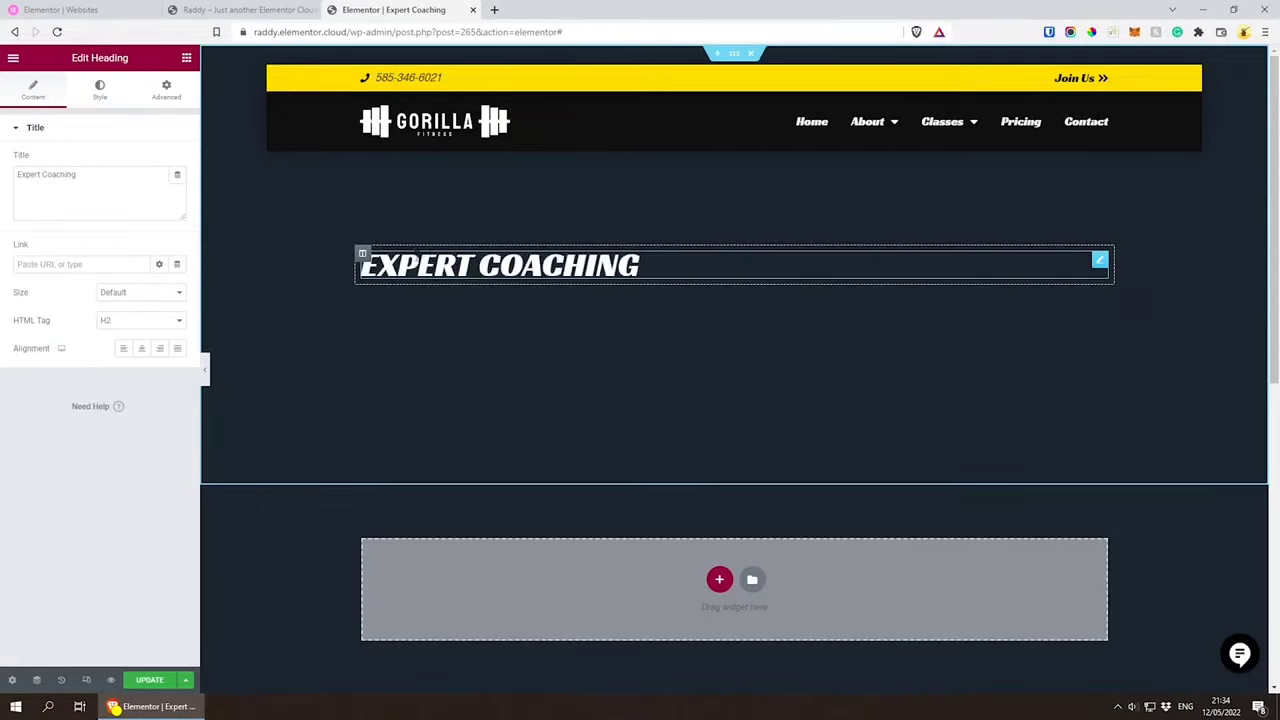
left_click(141, 348)
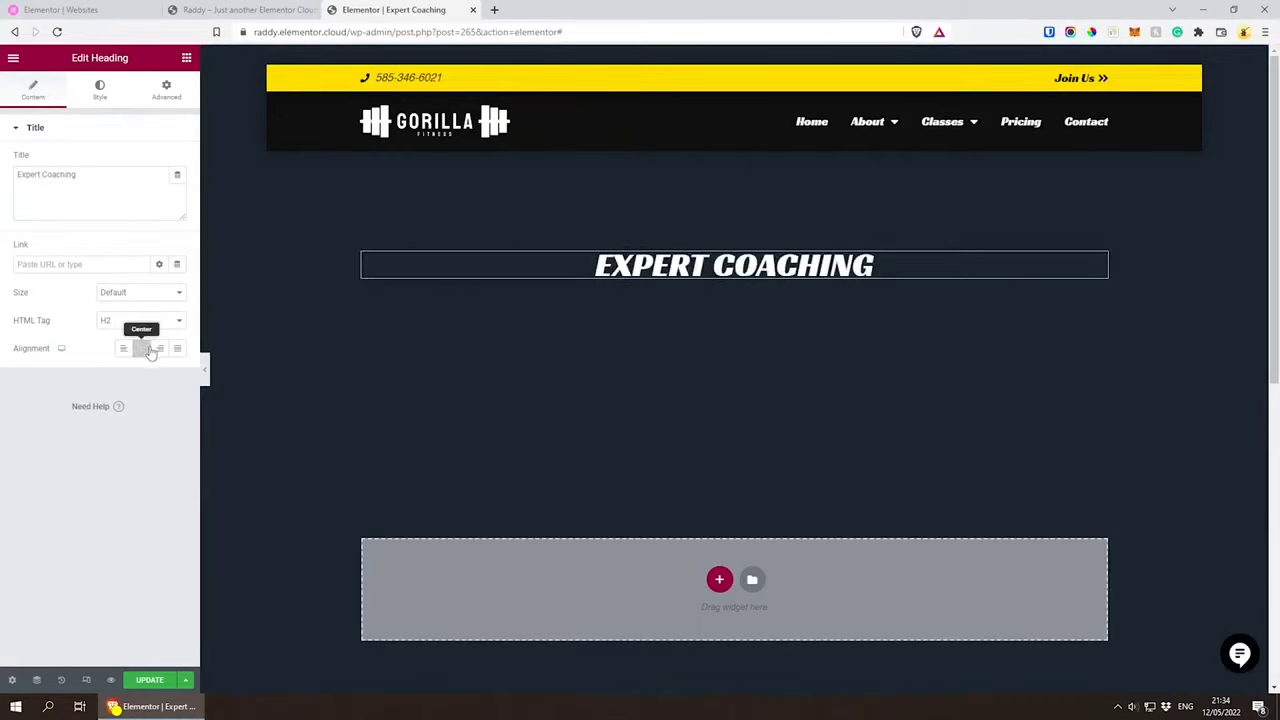
left_click(149, 680)
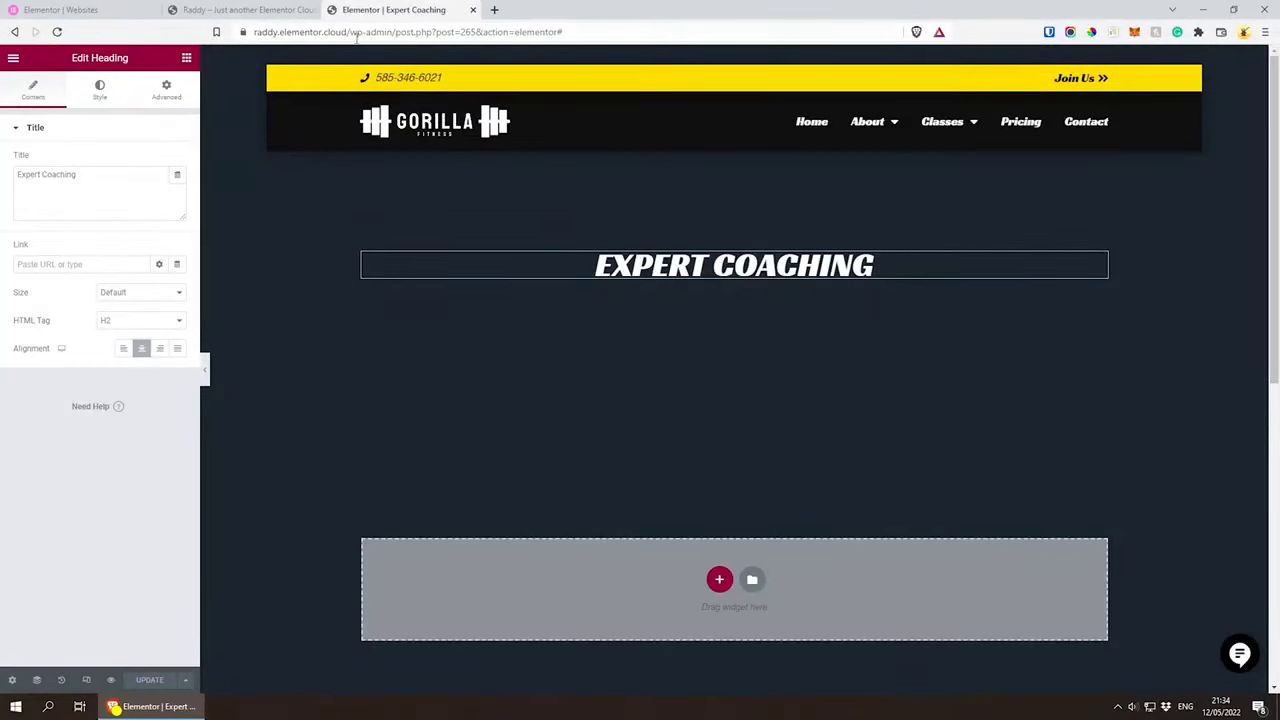
Step: Load the site's home page at raddy.elementor.cloud and open the Menus editor in the WordPress admin
left_click_drag(352, 36, 611, 38)
key("BackSpace")
key("Return")
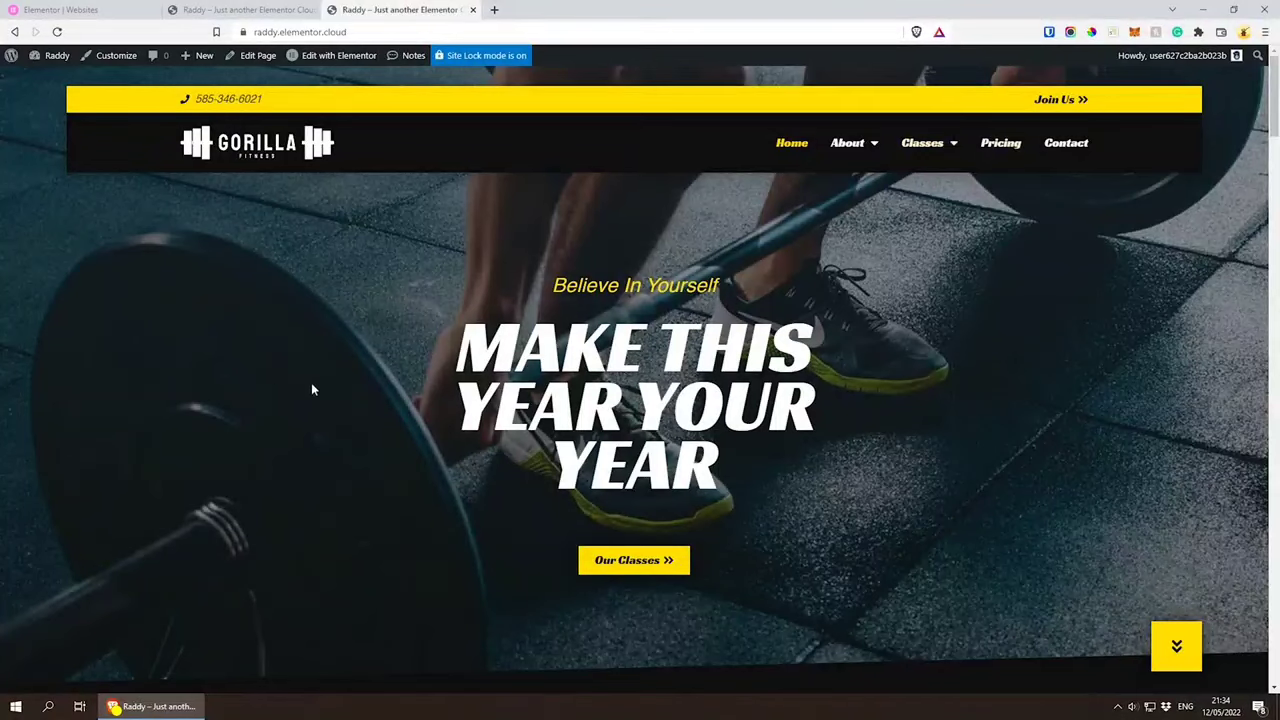
mouse_move(47, 57)
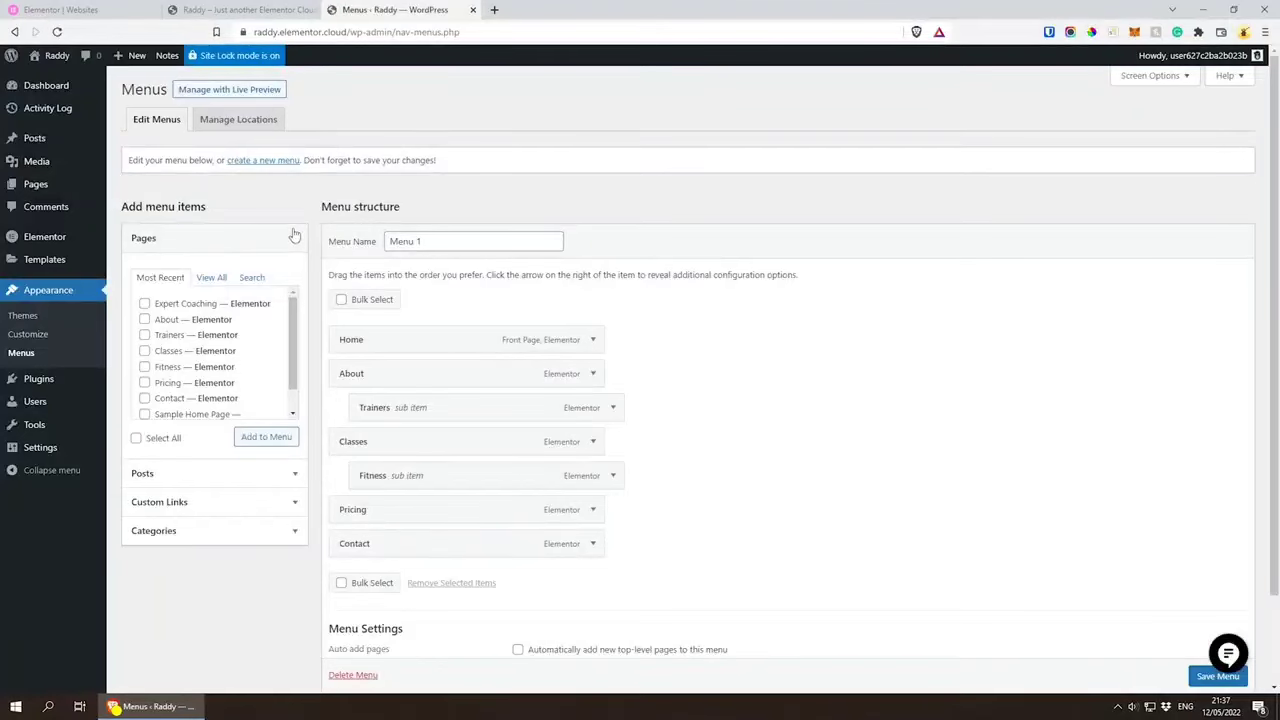
Step: Add the Expert Coaching page to Menu 1 between Pricing and Contact and save the menu
left_click(145, 305)
left_click(264, 437)
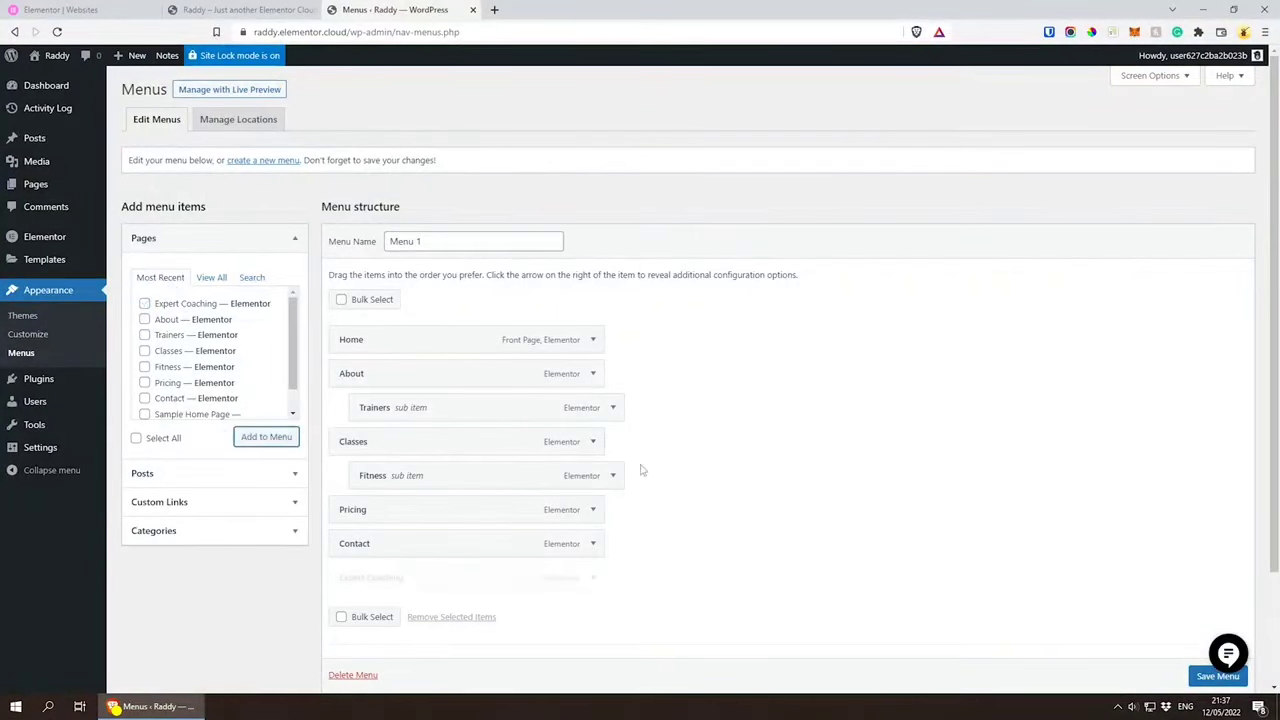
left_click_drag(378, 578, 366, 543)
scroll(1203, 686, "down", 1)
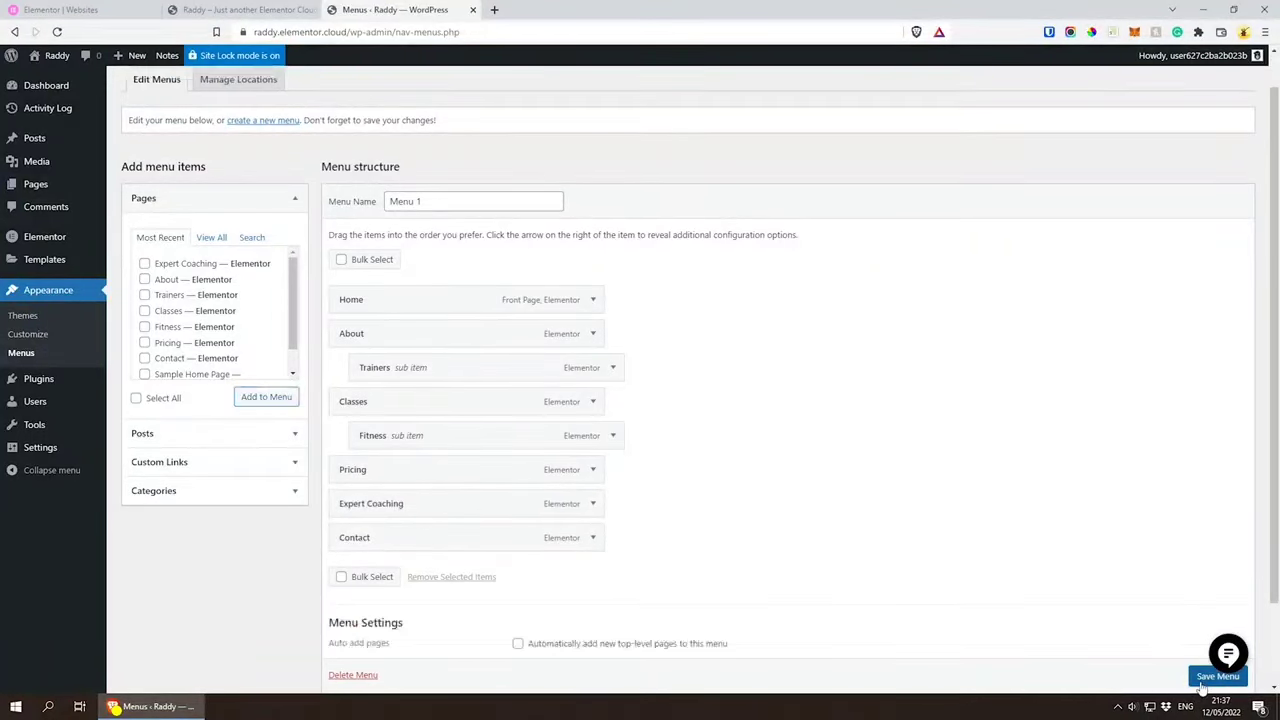
left_click(1204, 682)
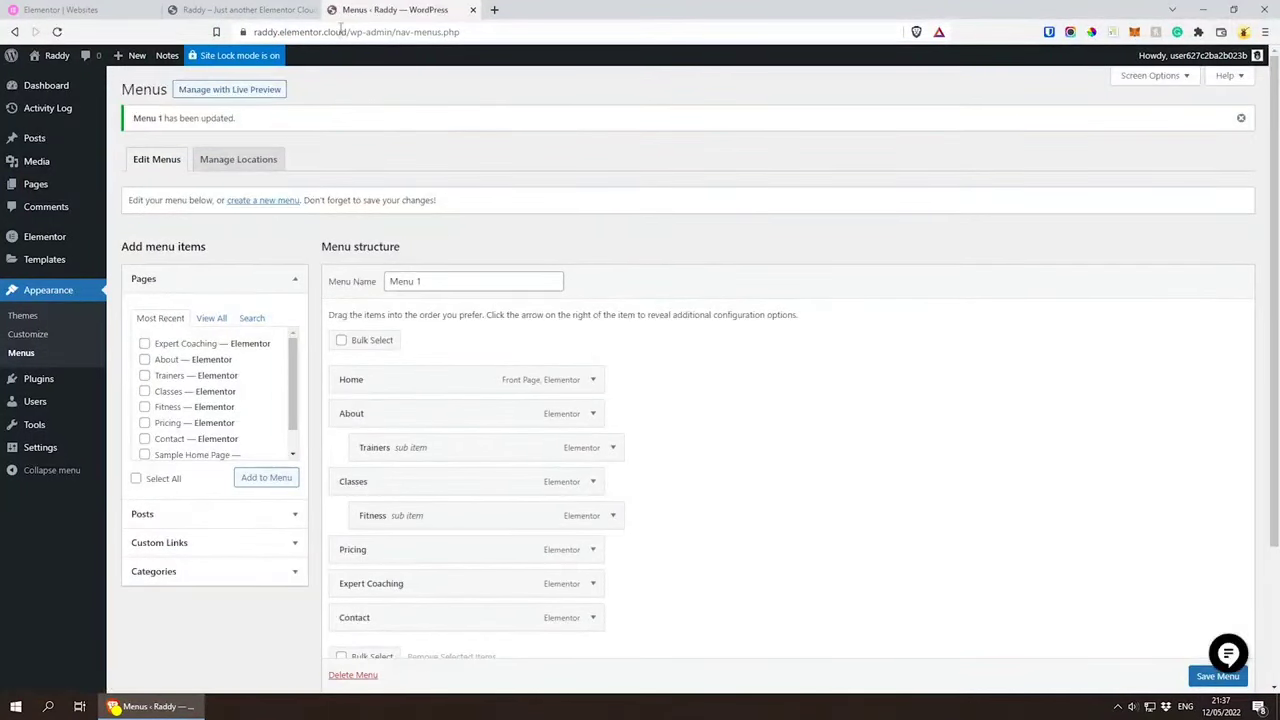
Step: Return to the live site and examine the Expert Coaching page through its navigation entry, from heading to footer
left_click_drag(352, 32, 641, 30)
key("BackSpace")
key("Return")
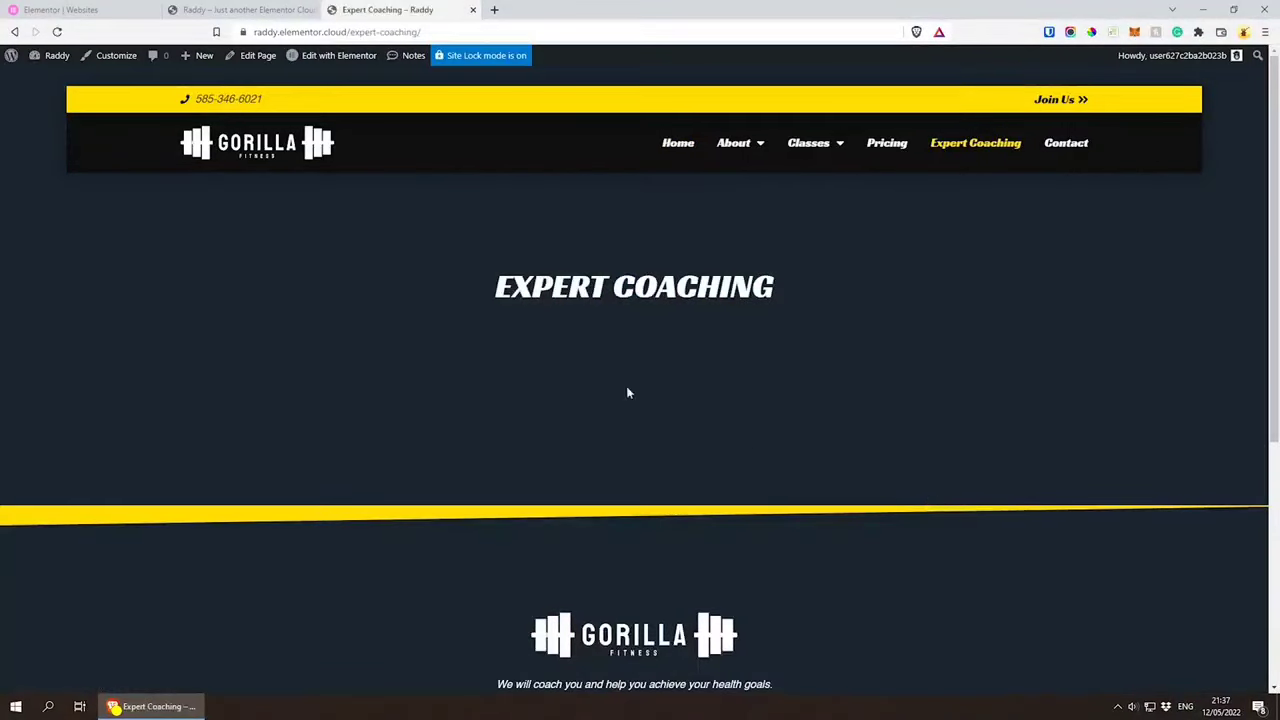
left_click_drag(420, 291, 834, 288)
left_click(834, 288)
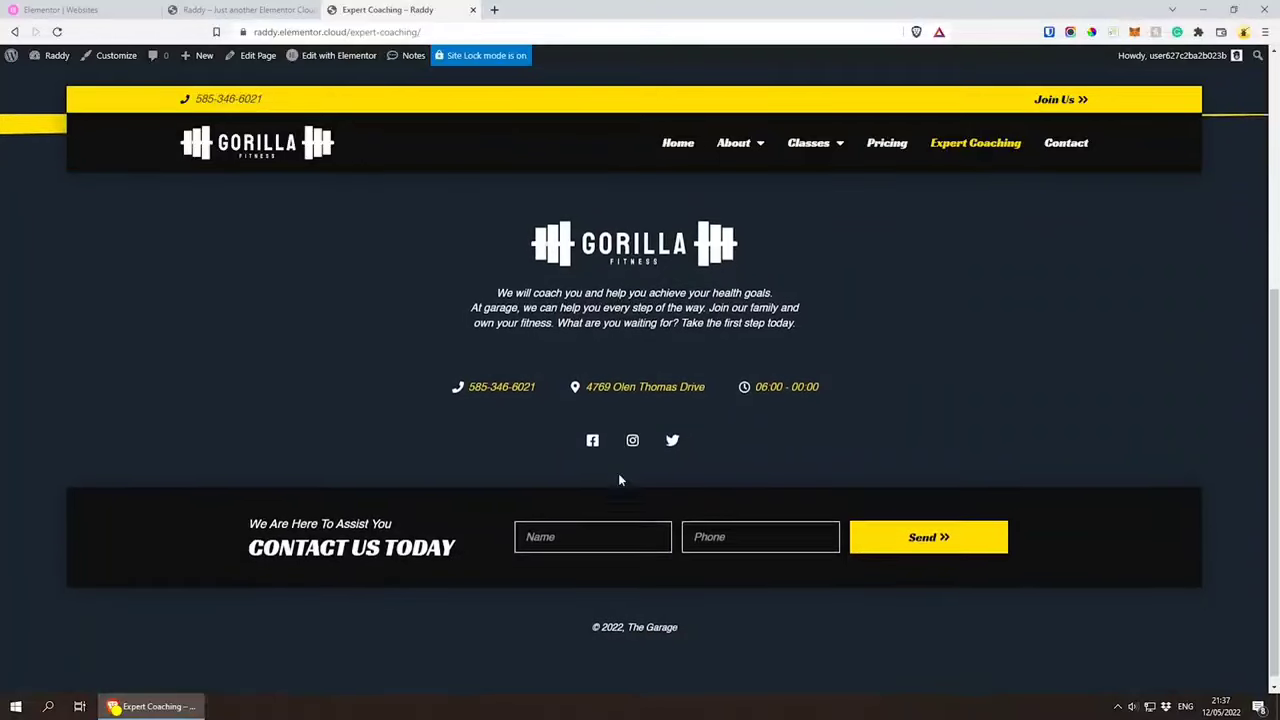
scroll(620, 478, "up", 3)
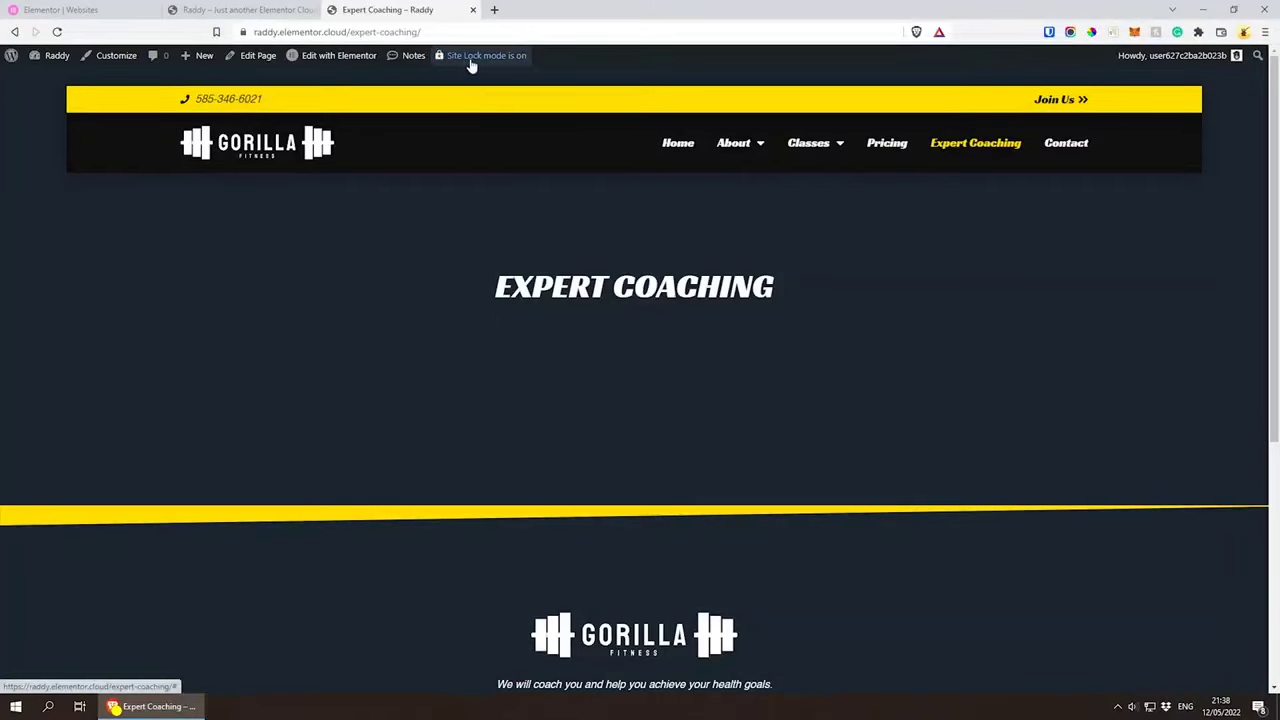
Step: Open the Site Lock setting in the Elementor account from the site's lock notice and close the older browser tabs
mouse_move(483, 60)
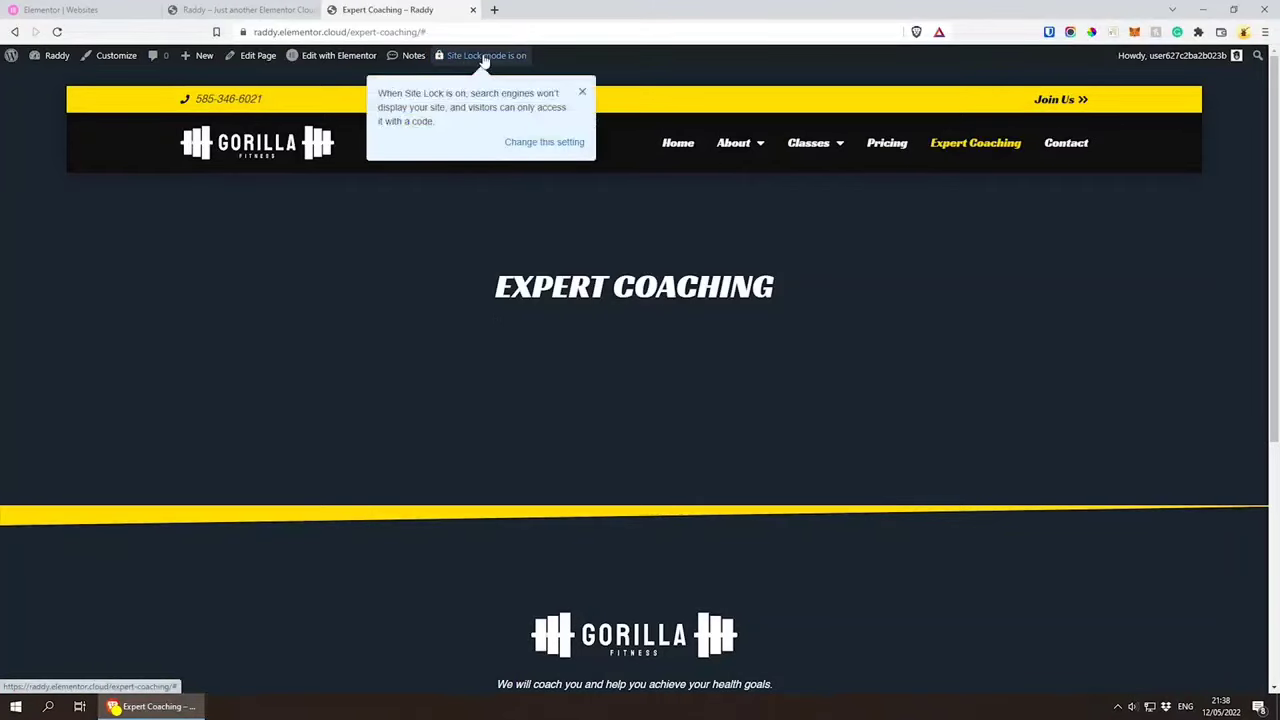
left_click(547, 147)
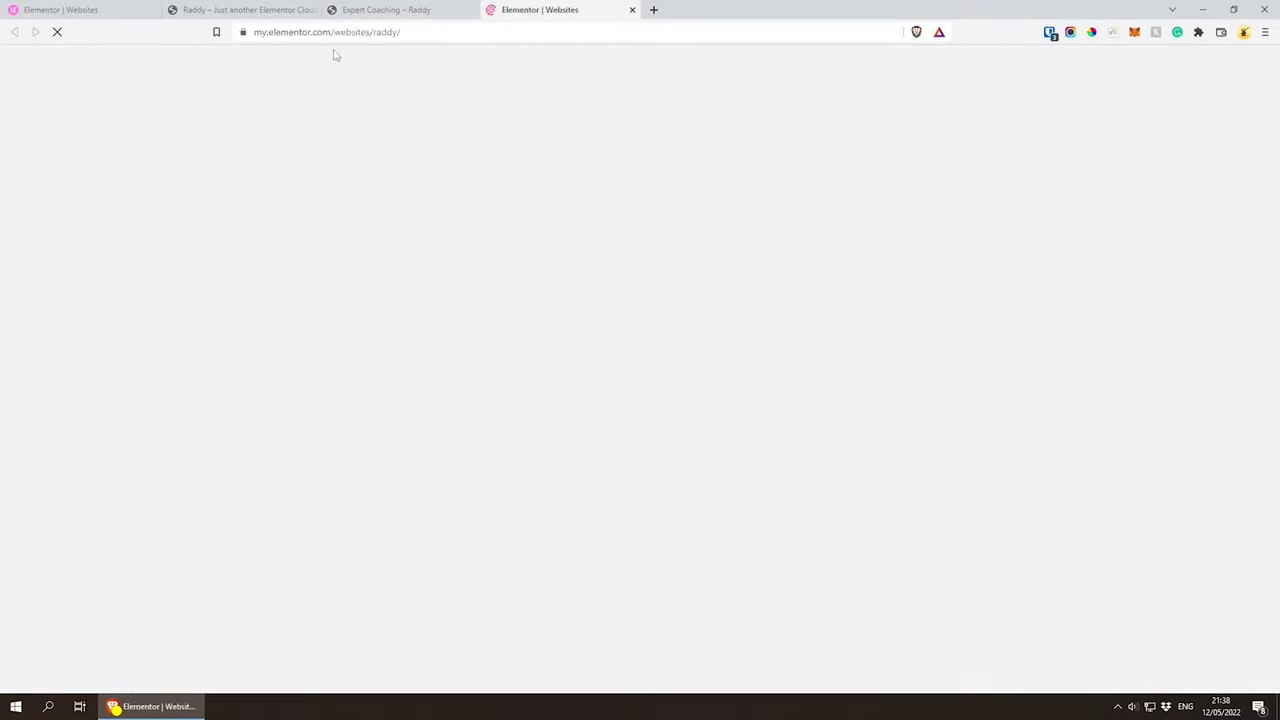
left_click(313, 10)
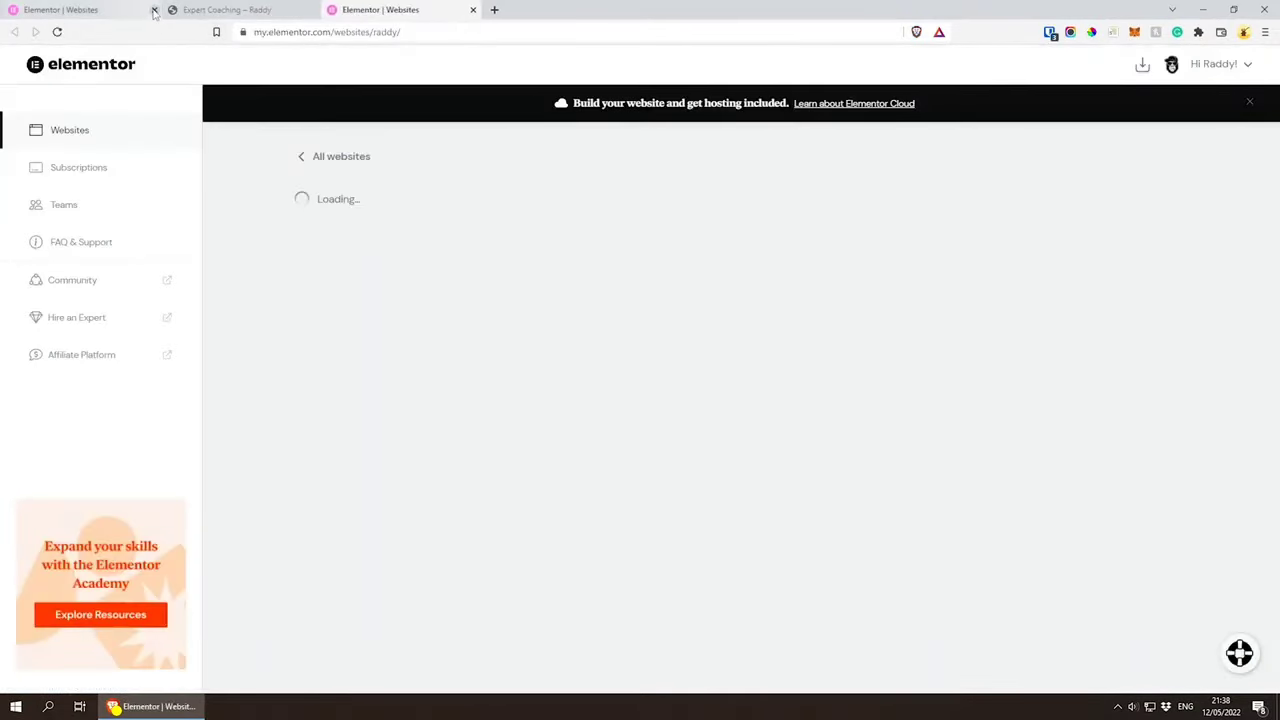
left_click(153, 10)
Step: Turn off Site Lock for the raddy website and confirm unlocking the site
scroll(429, 453, "down", 3)
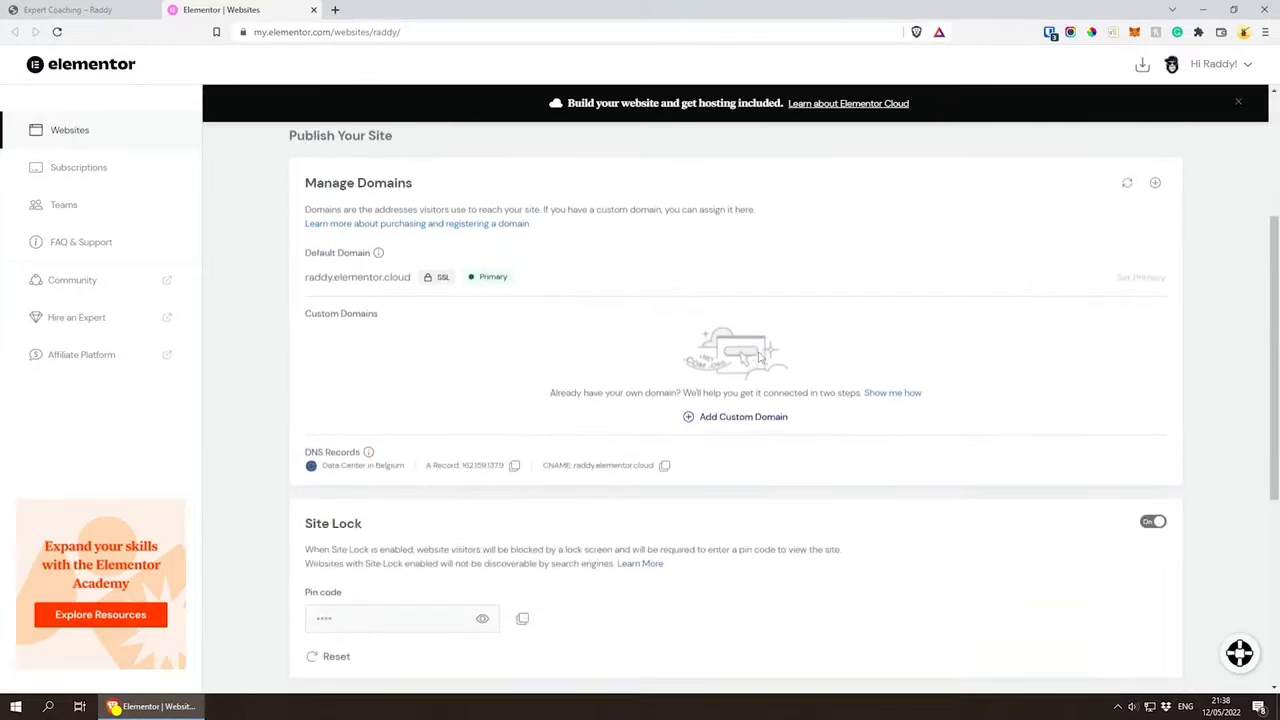
scroll(757, 366, "down", 1)
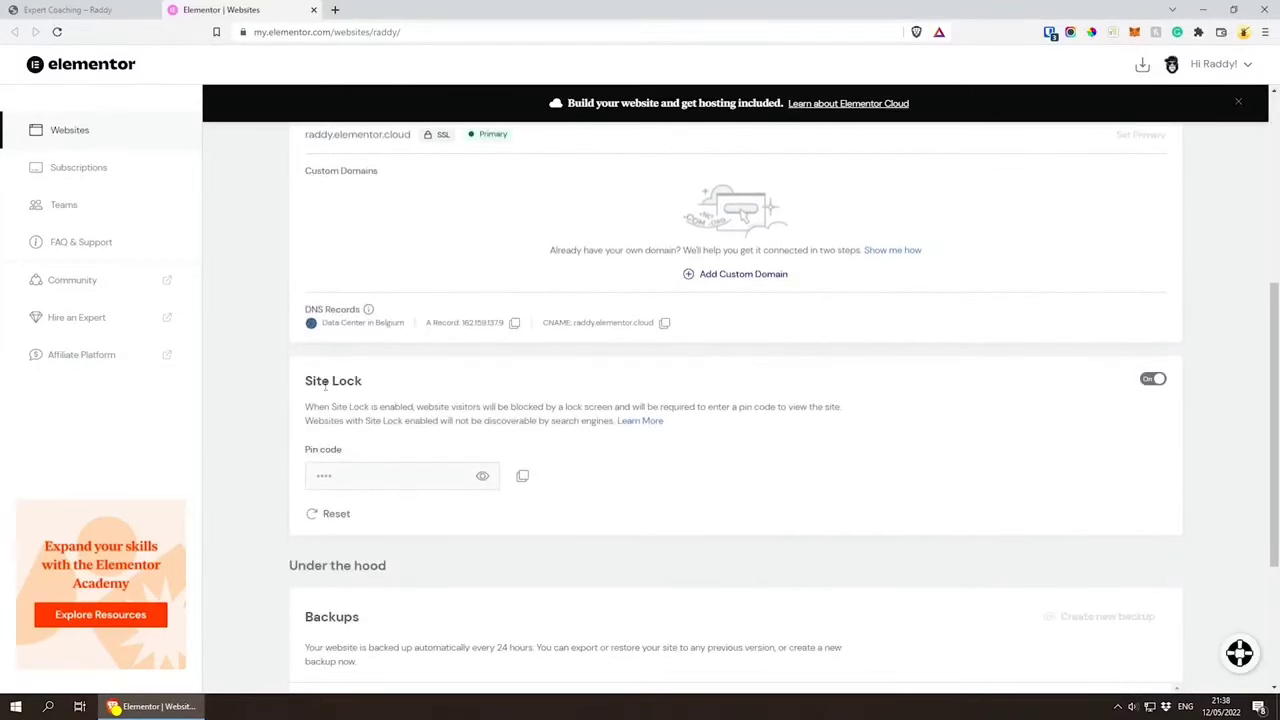
left_click(1153, 379)
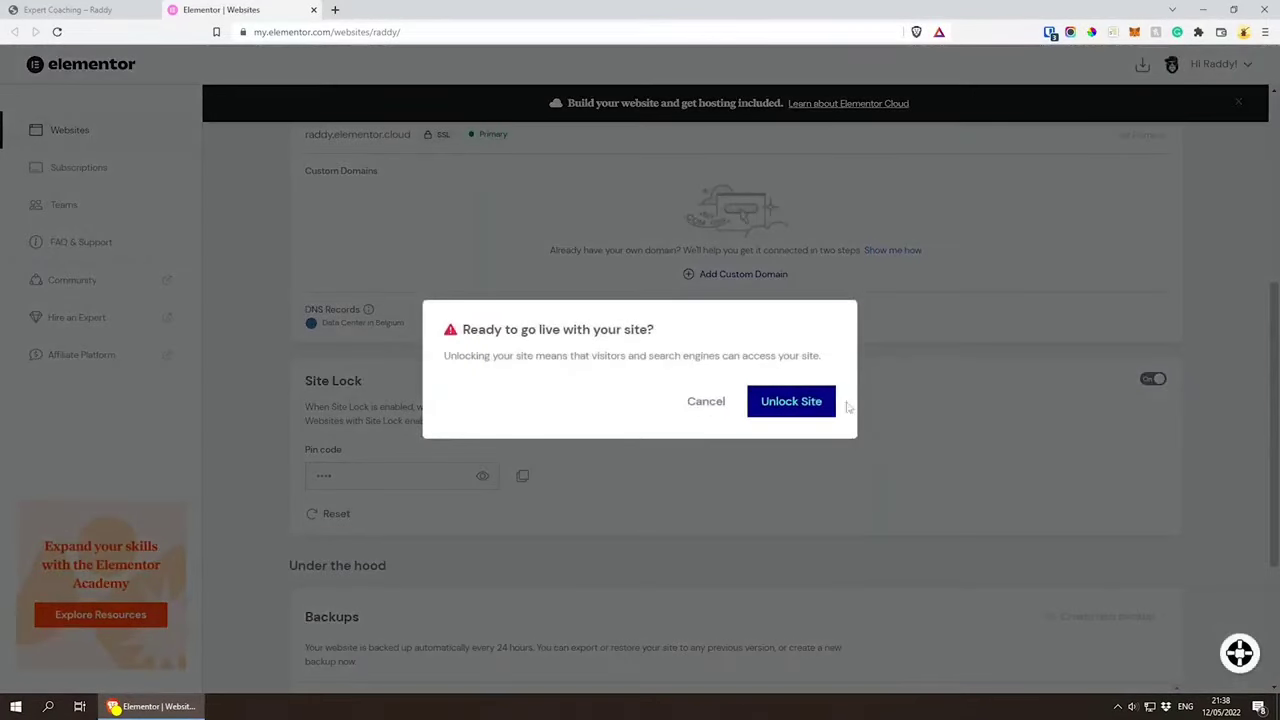
left_click(789, 402)
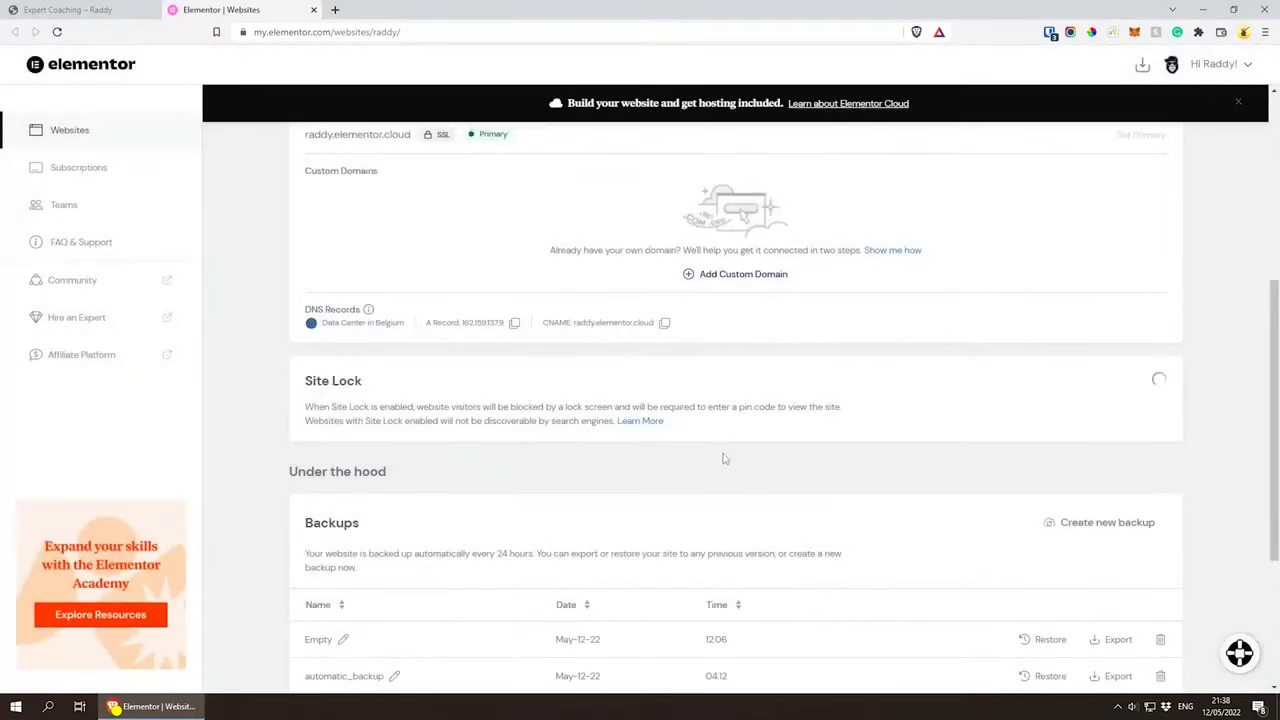
scroll(725, 458, "up", 6)
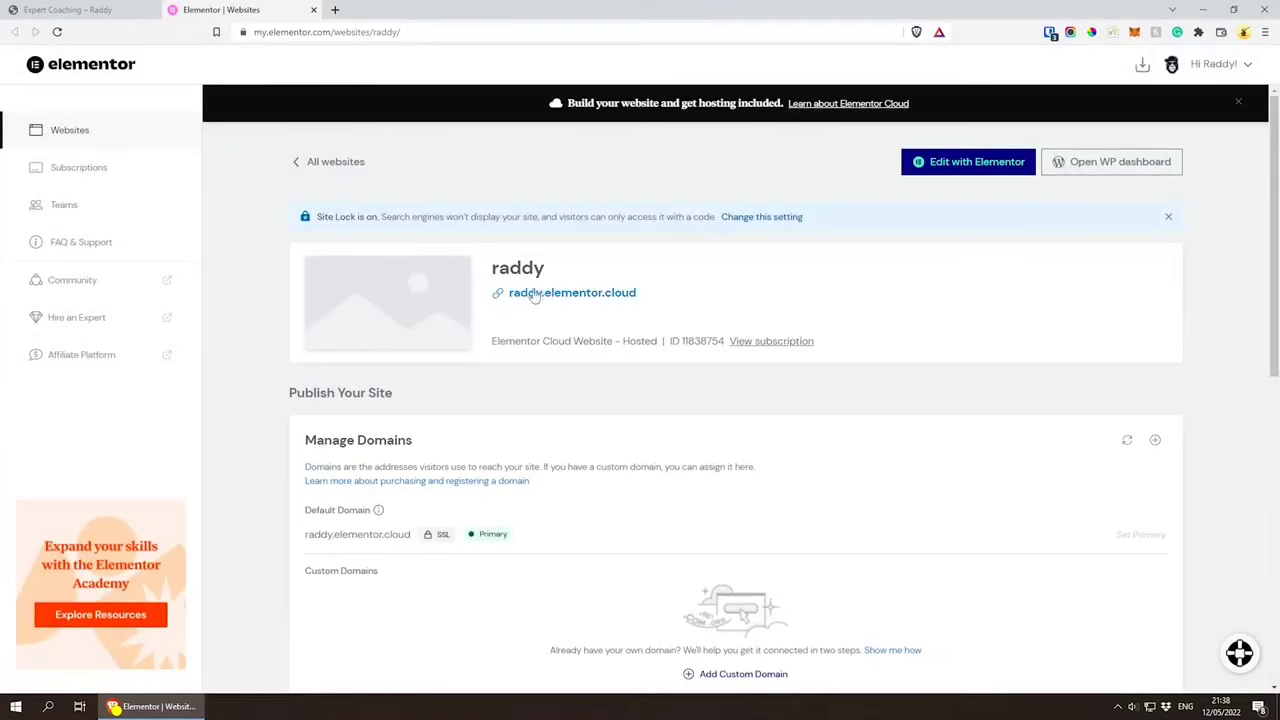
scroll(588, 313, "down", 3)
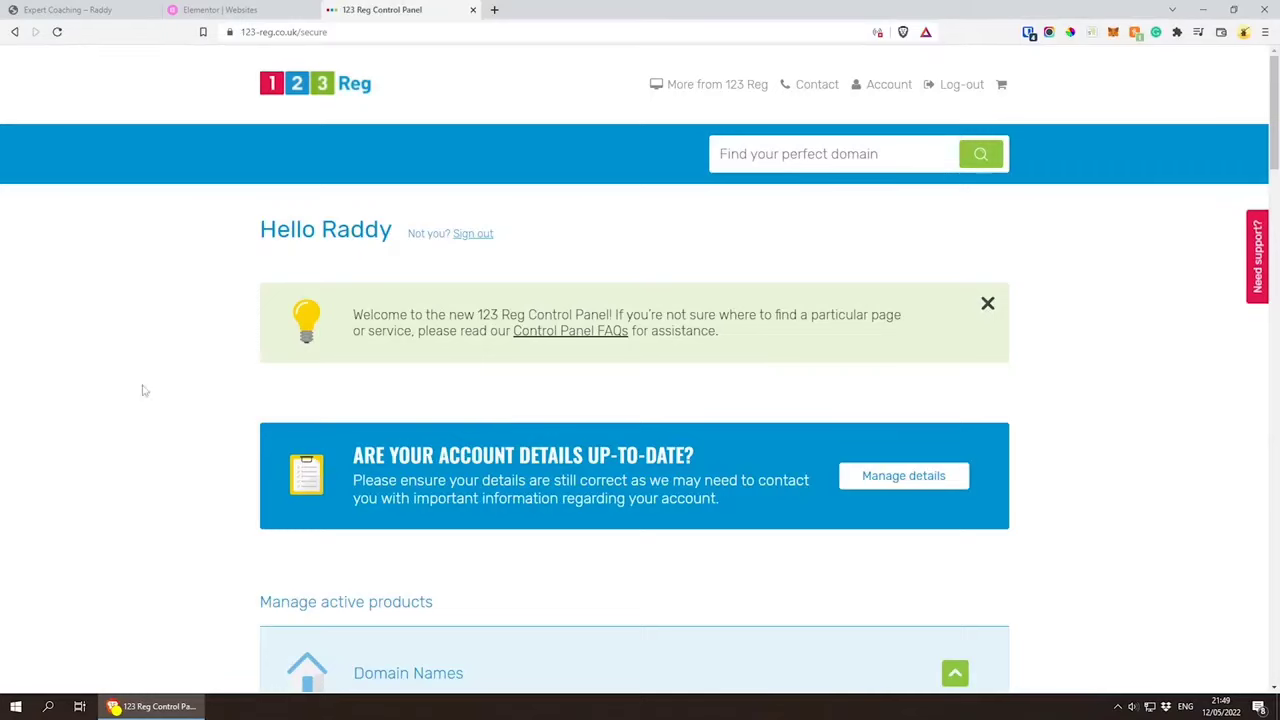
Step: Open the domain management page for raddythebrand.com in the 123 Reg control panel
scroll(185, 378, "down", 4)
scroll(195, 370, "down", 1)
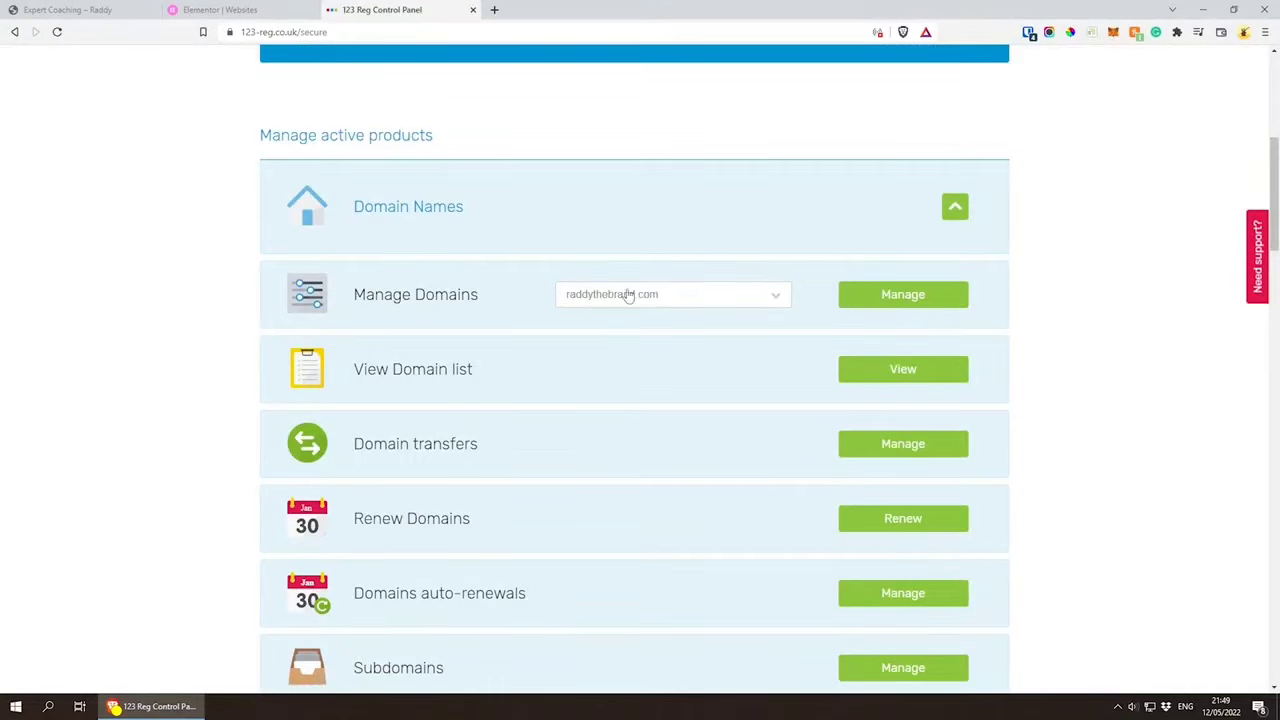
left_click(894, 294)
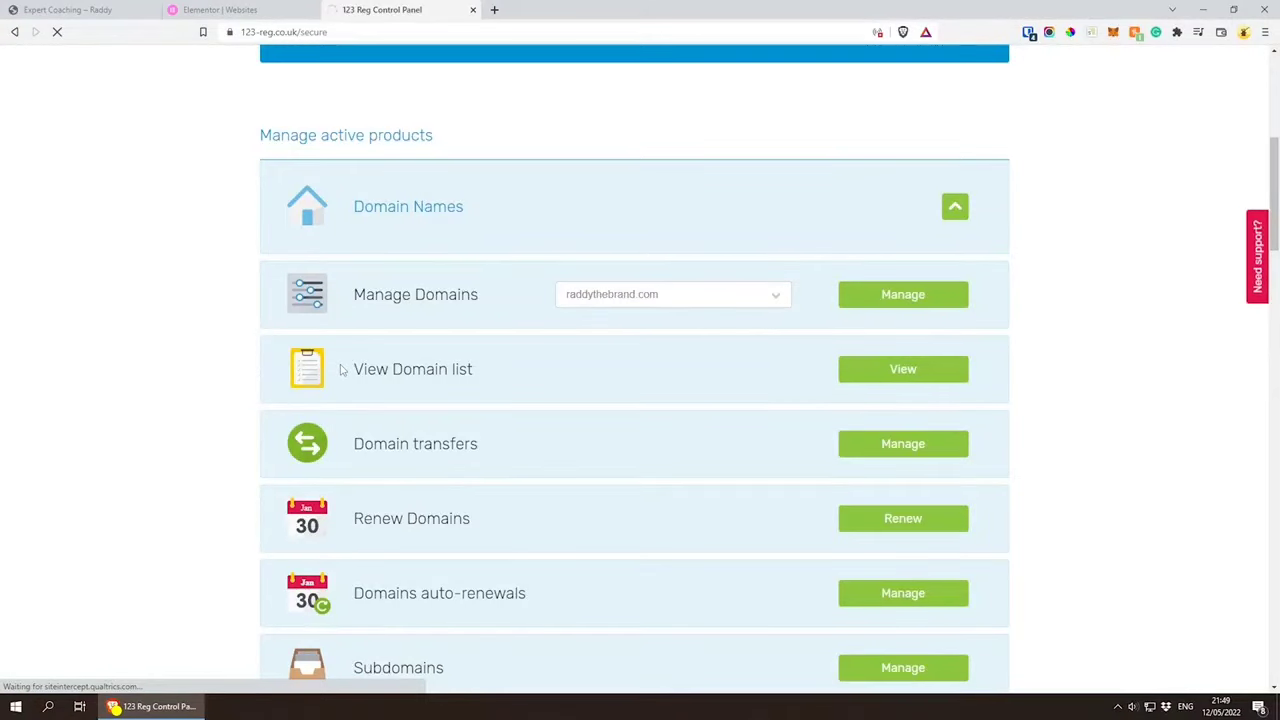
Step: Review the nameserver settings of raddythebrand.com and go back to its domain management page
scroll(336, 367, "down", 2)
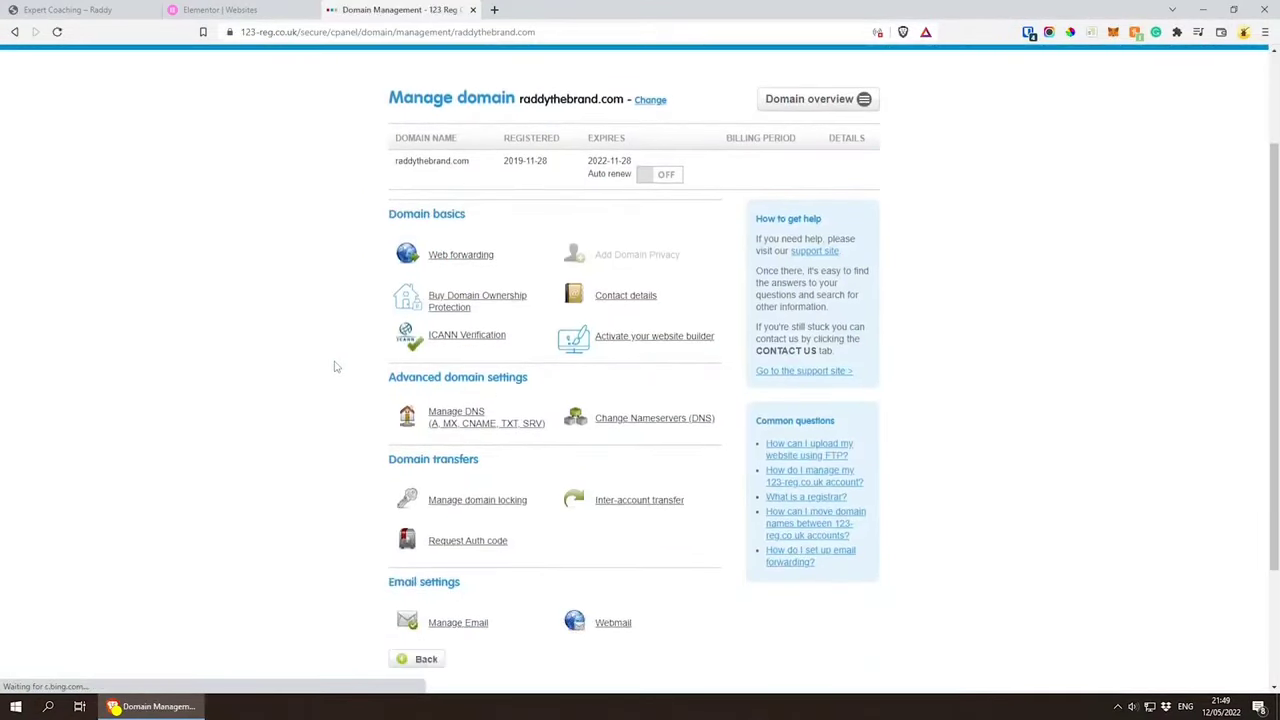
scroll(336, 367, "down", 1)
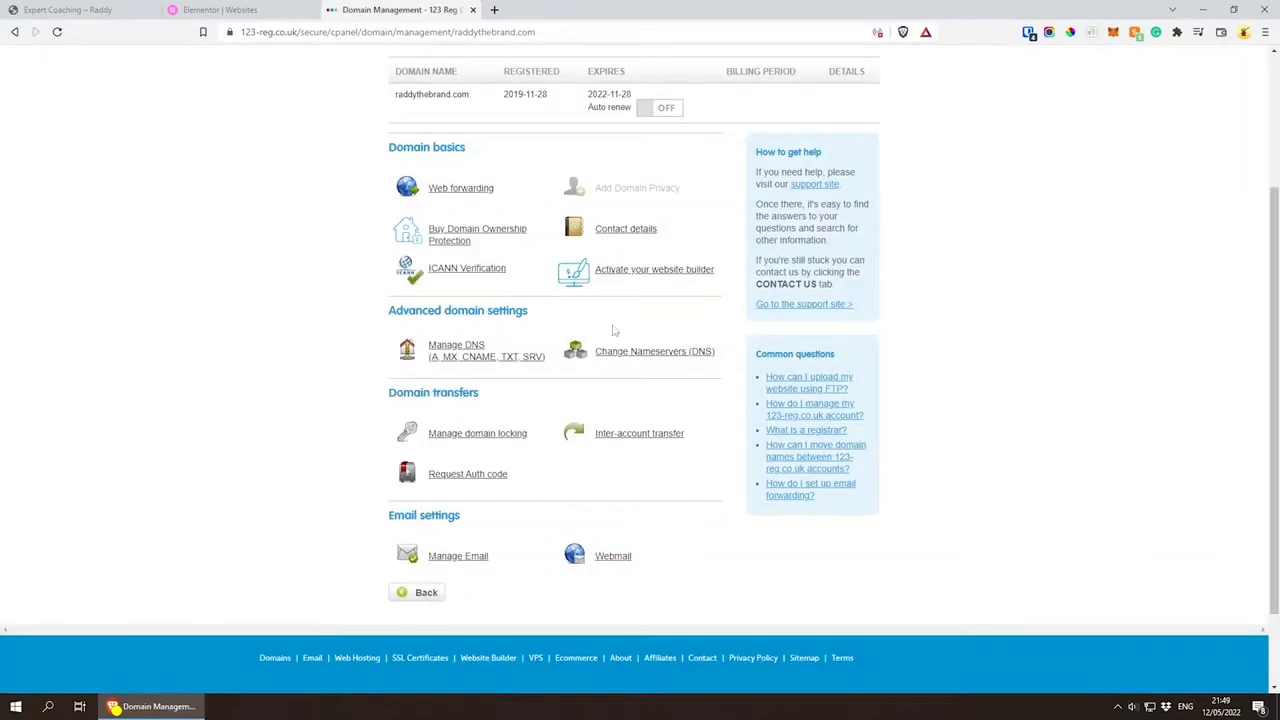
left_click(692, 353)
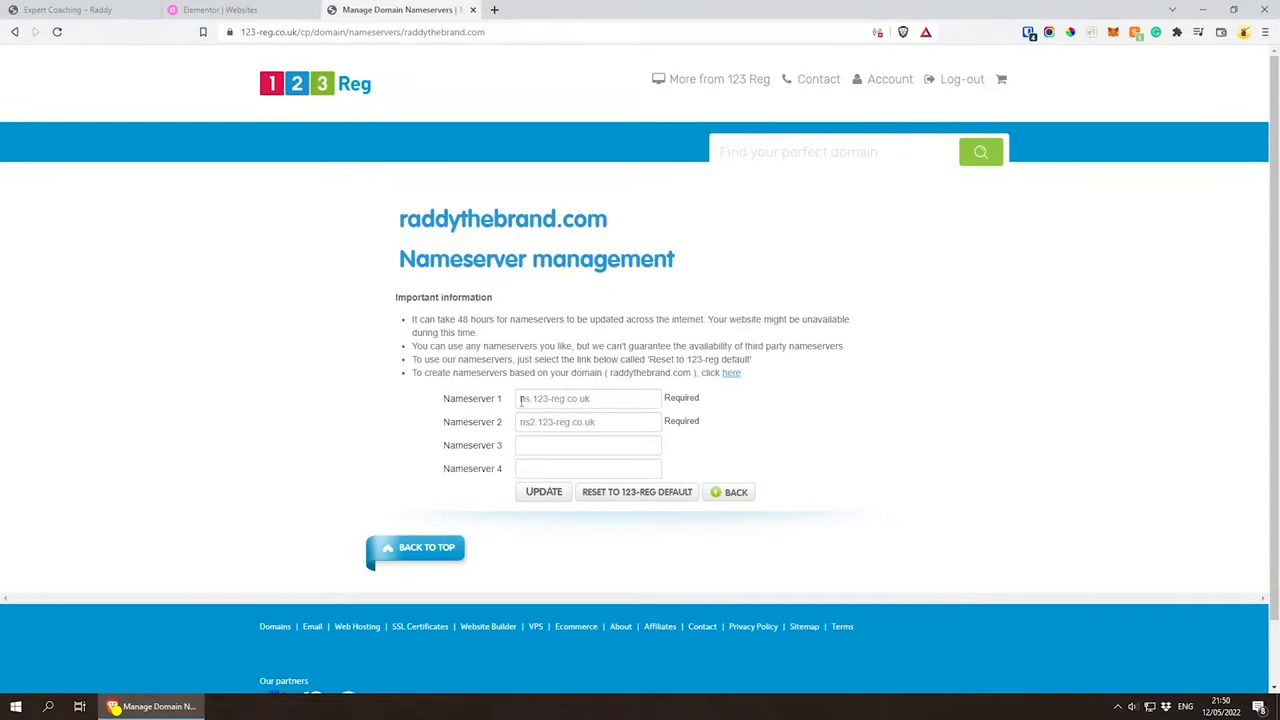
left_click_drag(521, 400, 534, 400)
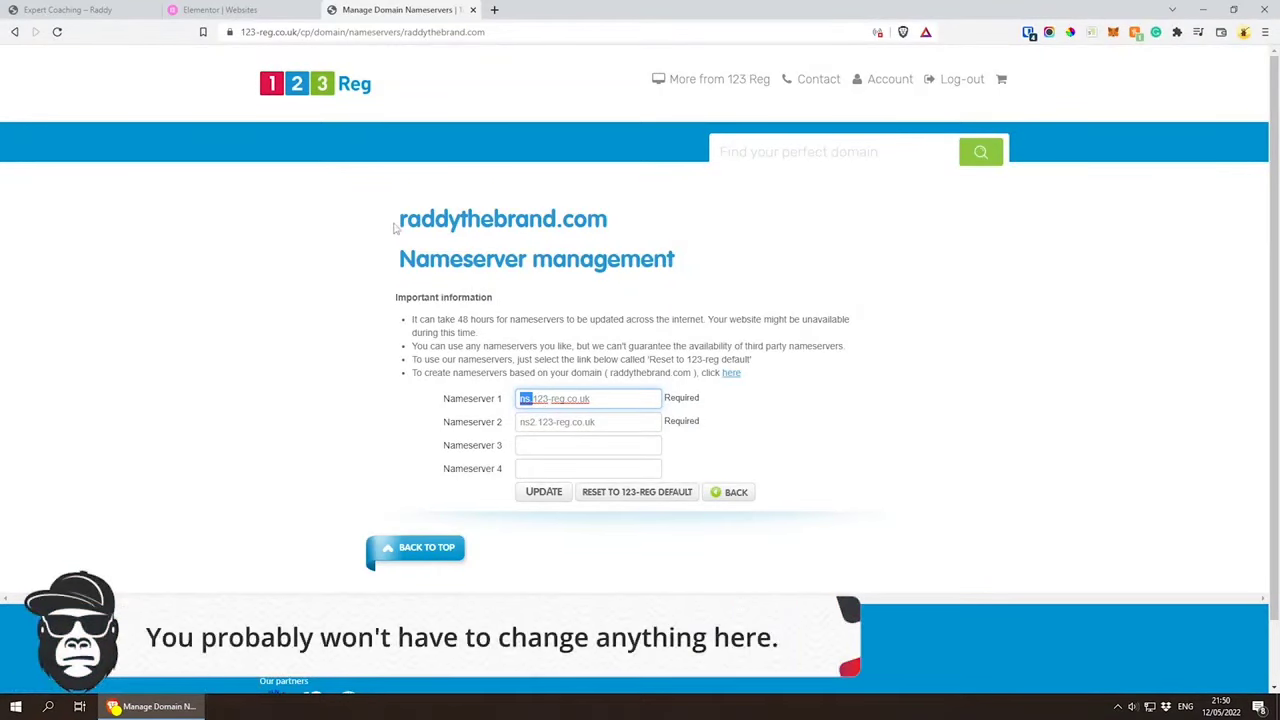
left_click_drag(399, 219, 631, 229)
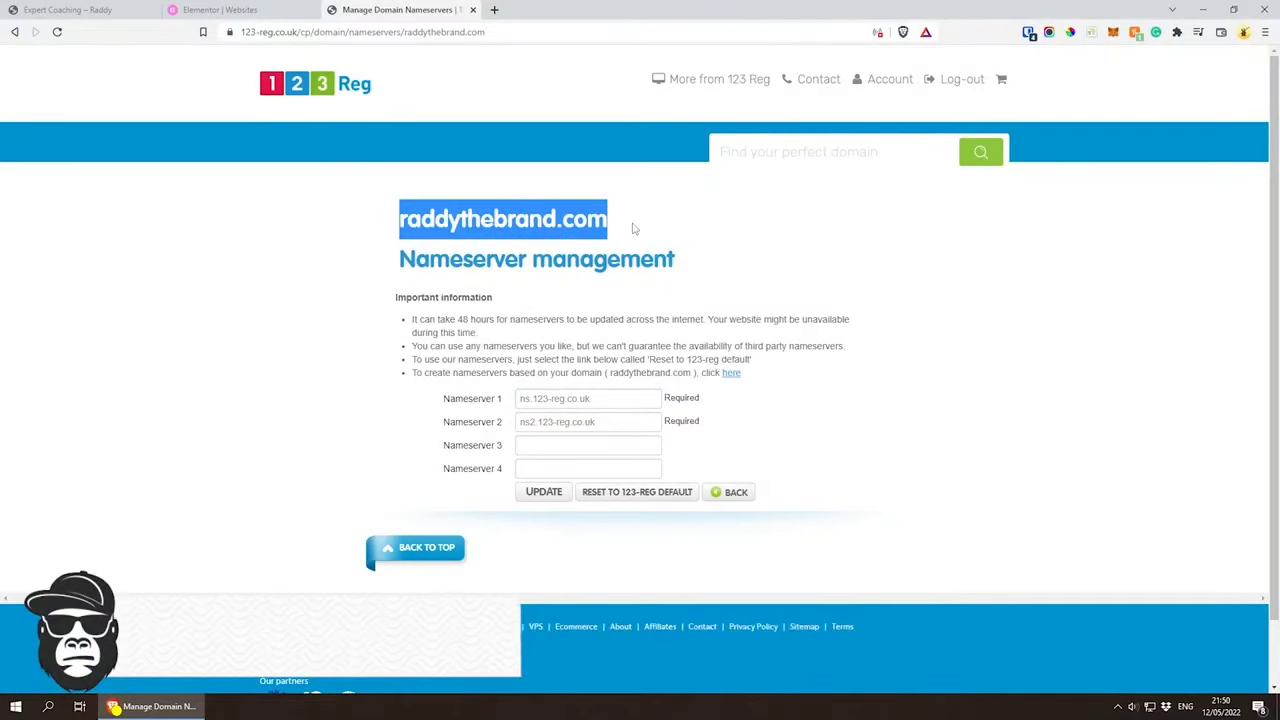
left_click(733, 492)
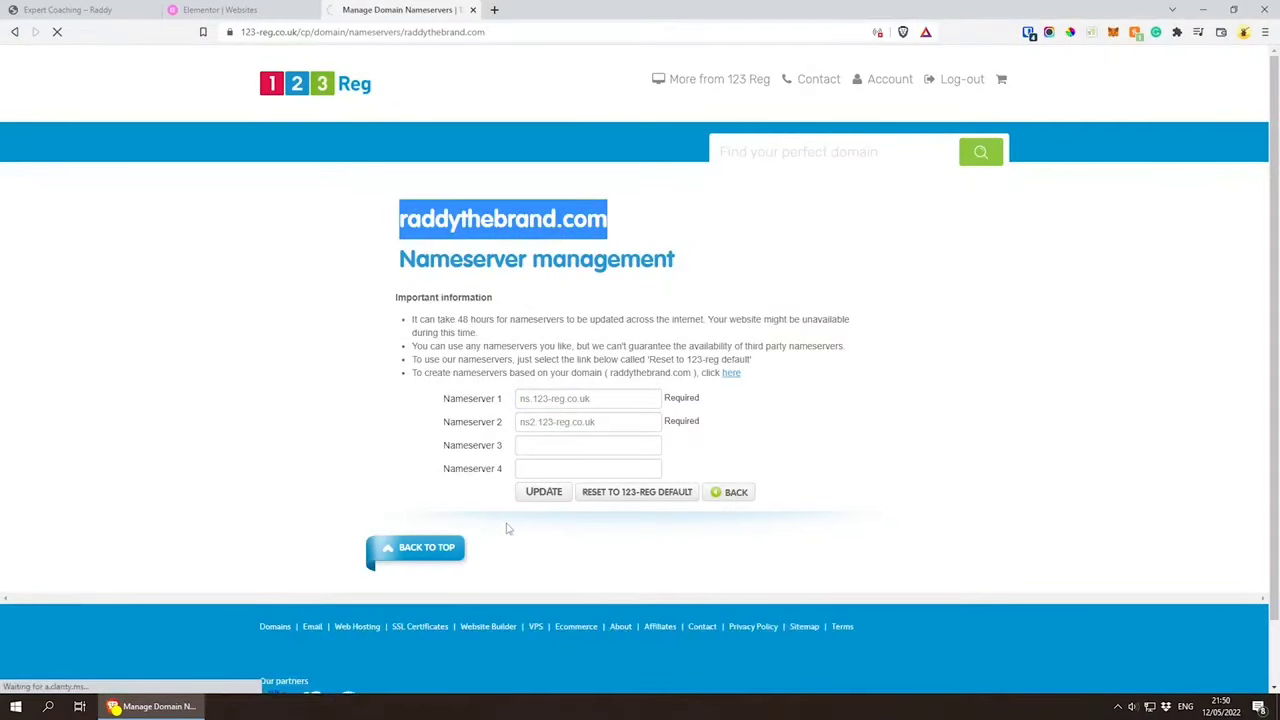
Step: Open the advanced DNS settings for raddythebrand.com and switch back to the Elementor Websites page
scroll(668, 435, "down", 3)
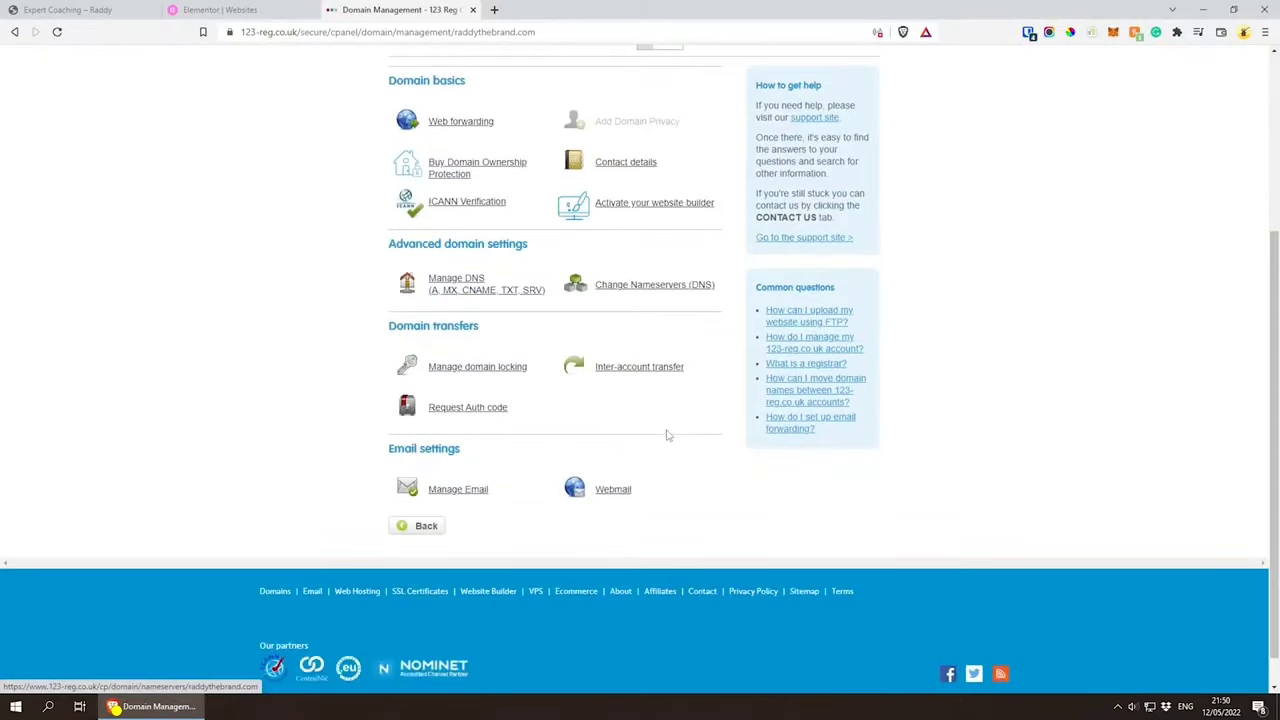
left_click(453, 291)
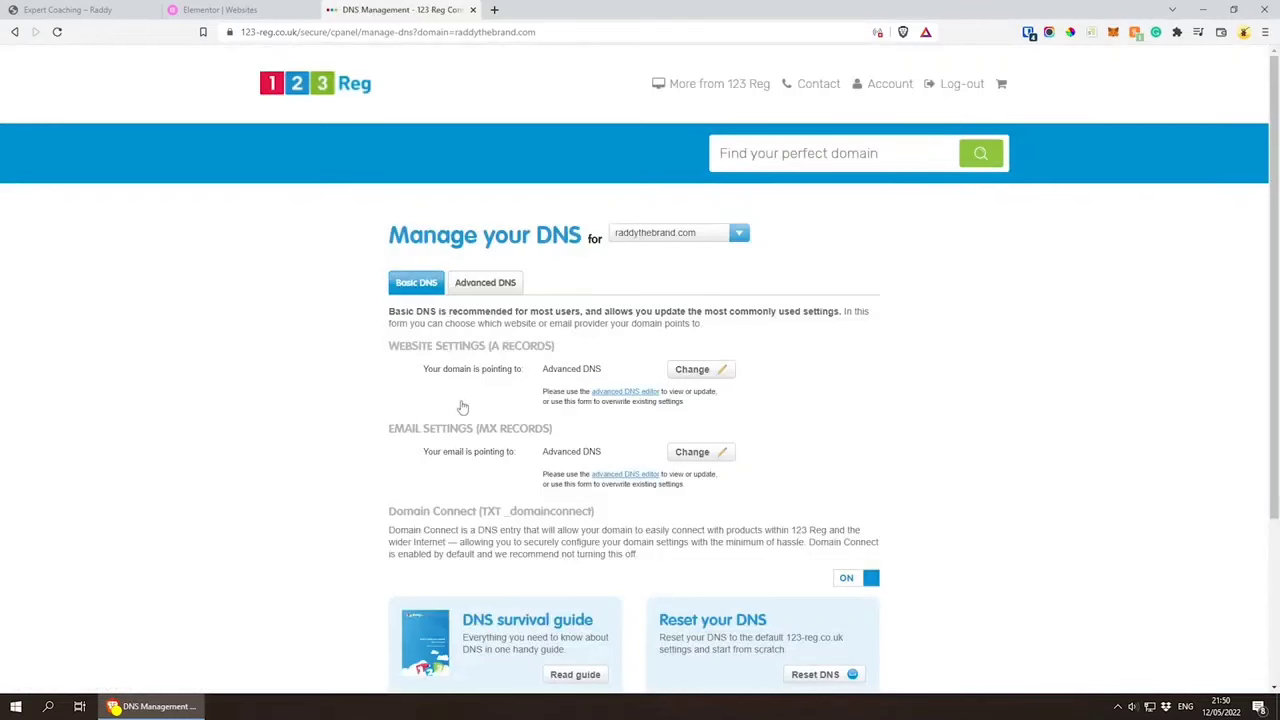
left_click(475, 292)
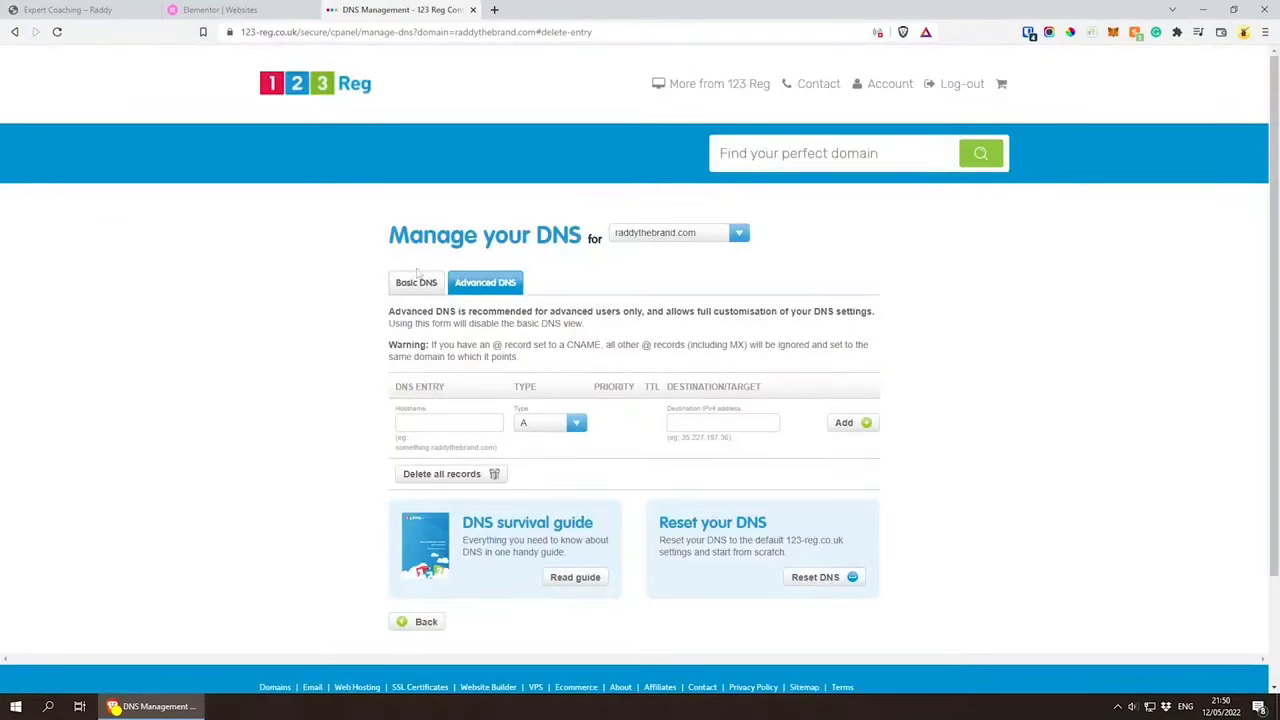
left_click(255, 10)
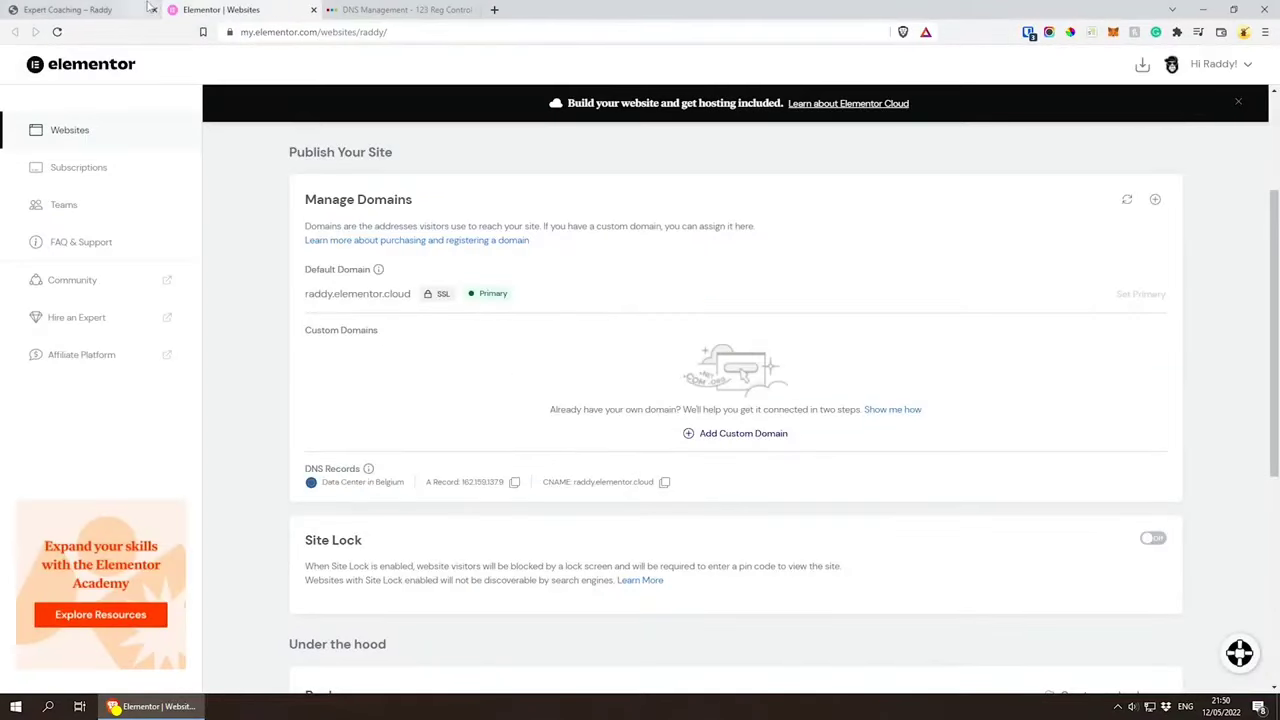
Step: Copy the A record from Elementor's custom domain setup and add an @ A record pointing to 162.159.137.9 in 123 Reg
left_click(154, 10)
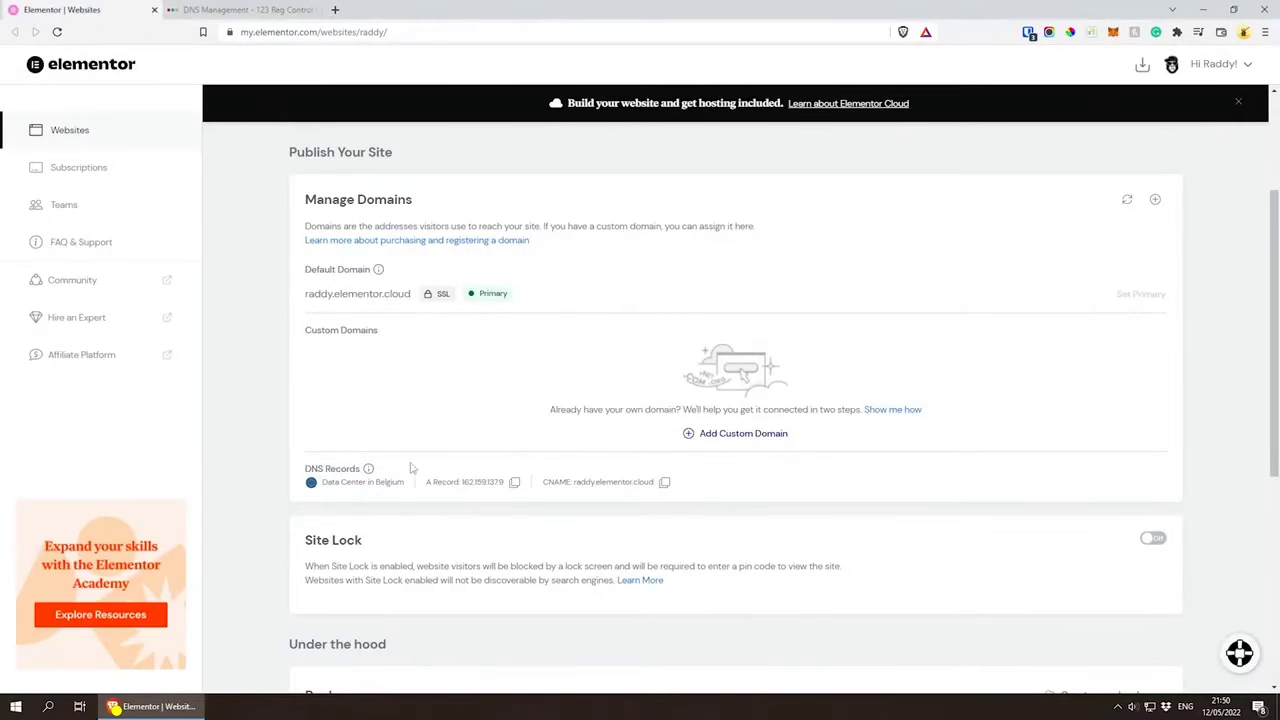
left_click(746, 436)
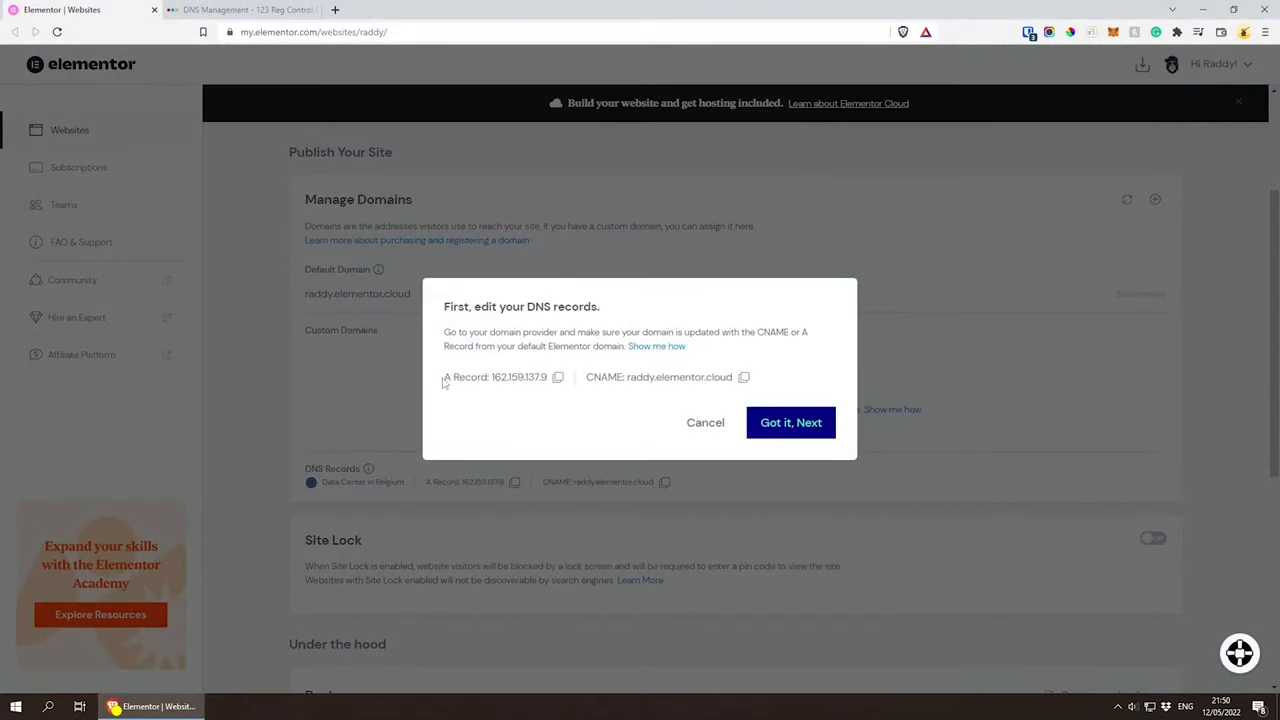
left_click(556, 379)
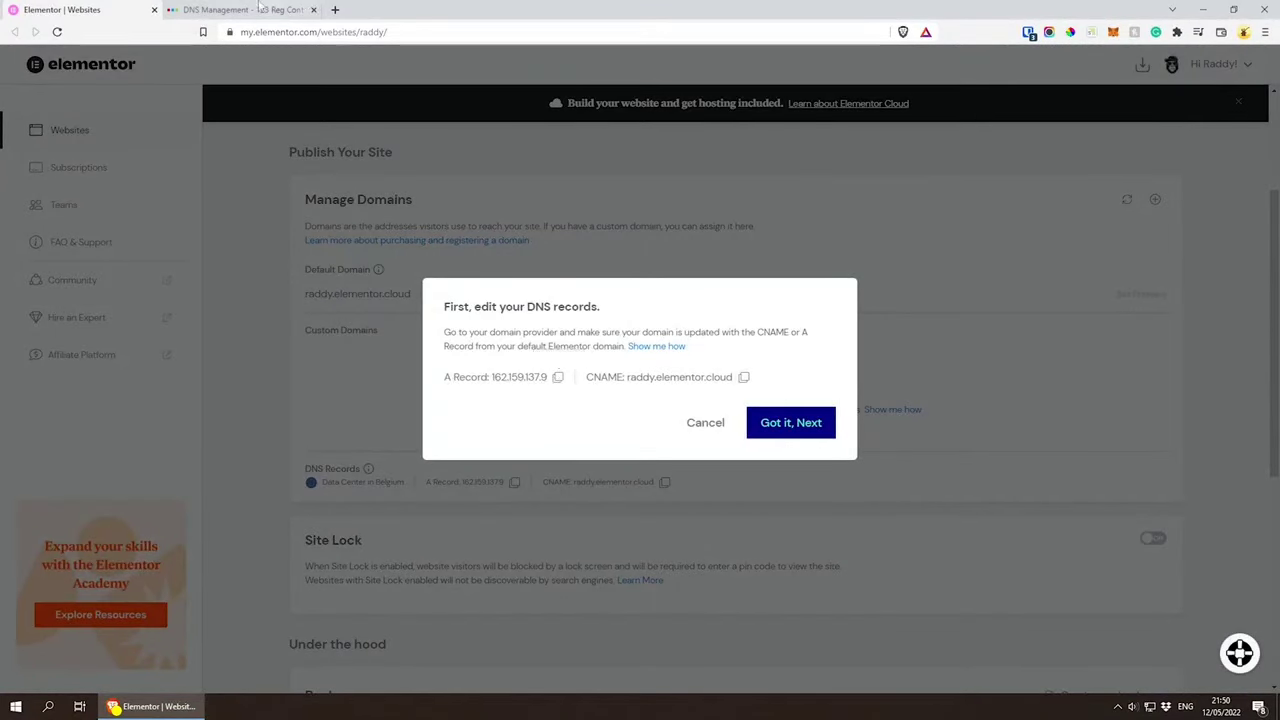
key("ctrl+Tab")
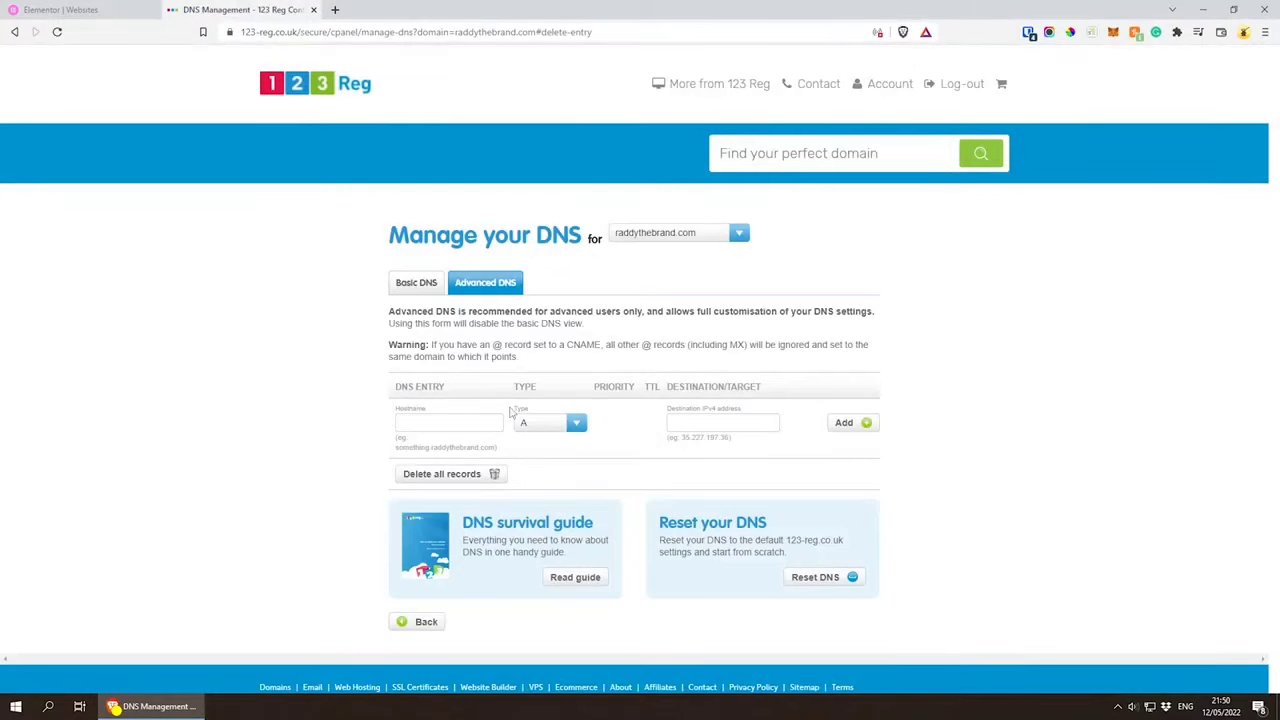
key("ctrl+v")
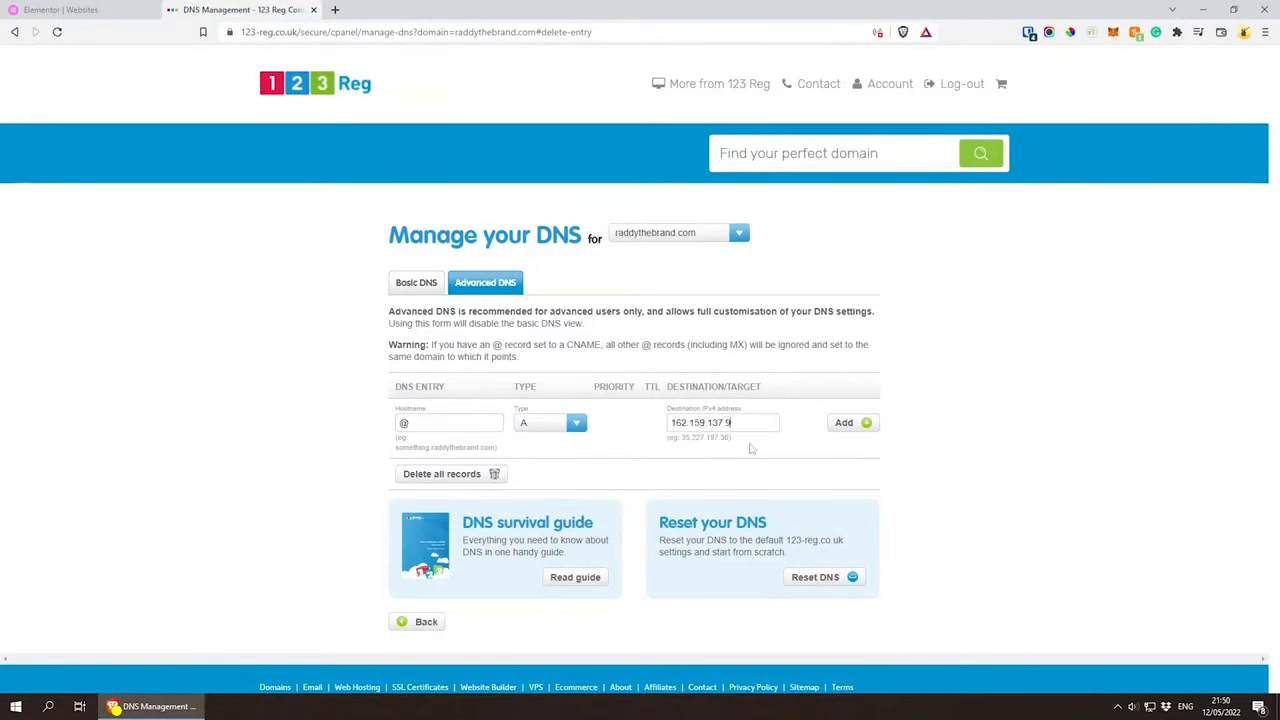
left_click(846, 422)
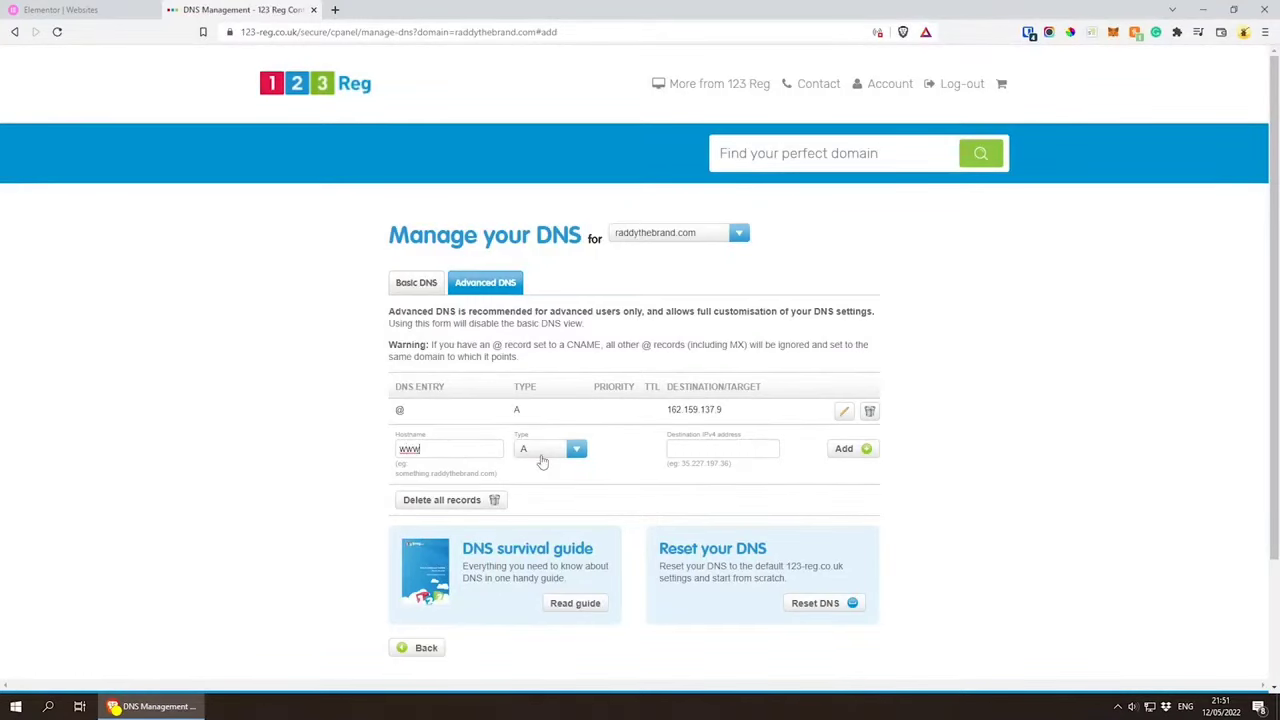
Step: Add a www A record pointing to 162.159.137.9 to the advanced DNS of raddythebrand.com
left_click(690, 449)
key("ctrl+v")
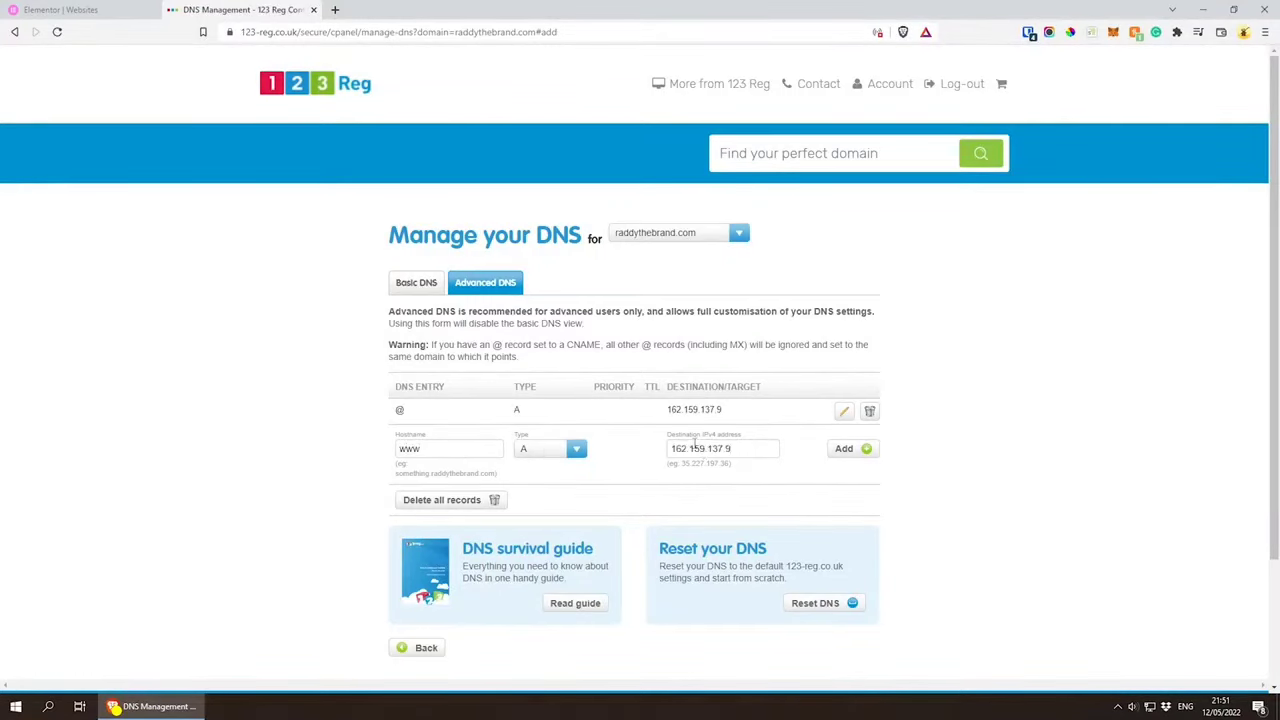
left_click(855, 449)
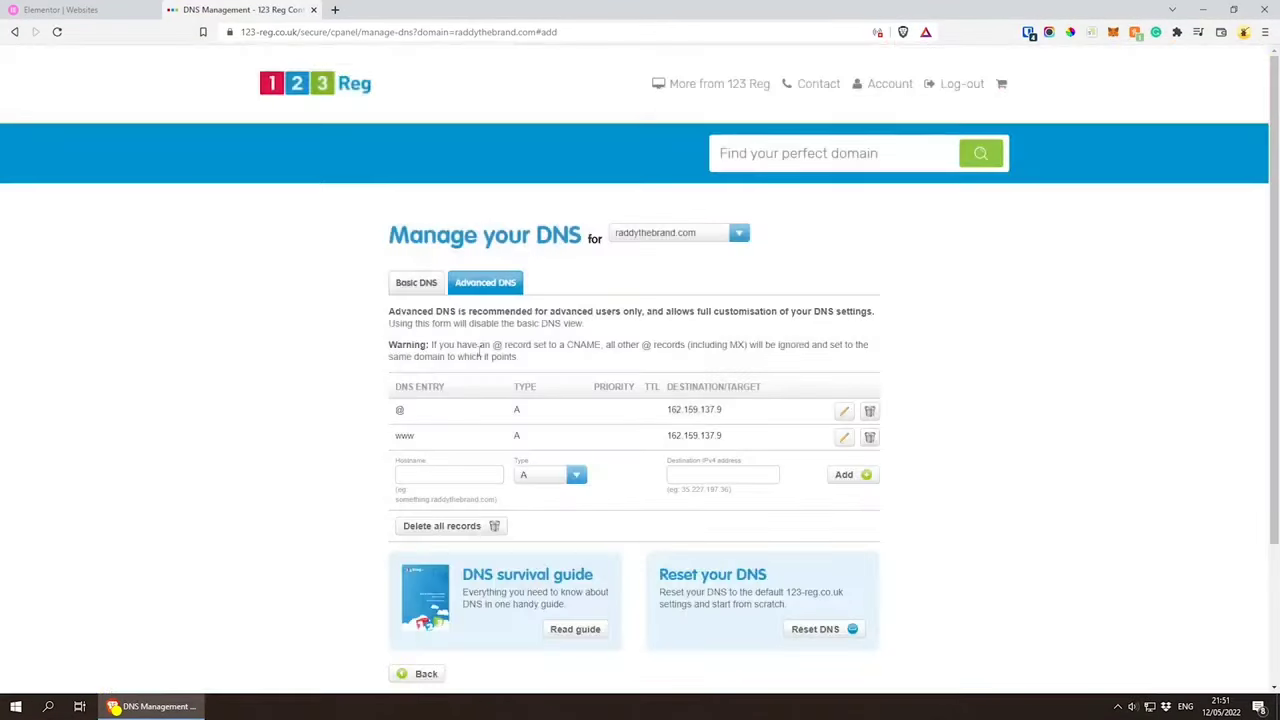
Step: Copy the CNAME value from Elementor and add a www CNAME record targeting raddy.elementor.cloud in the 123 Reg DNS settings
left_click(60, 10)
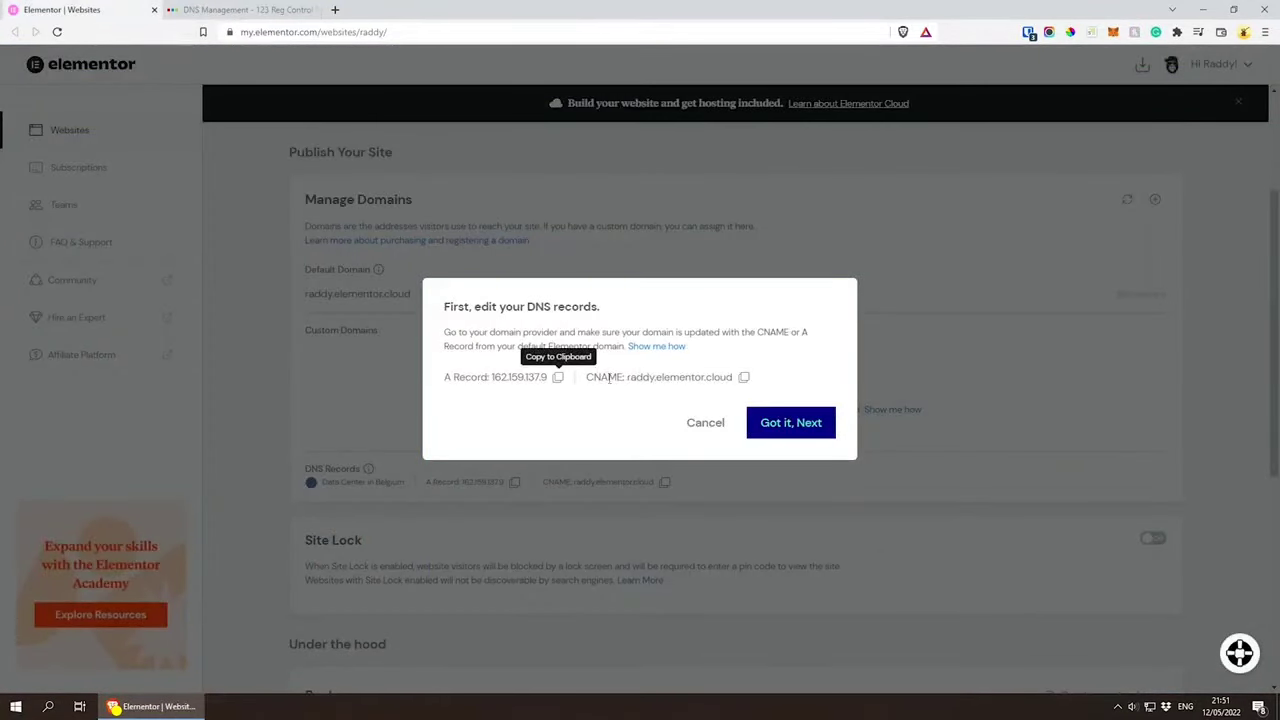
left_click(743, 377)
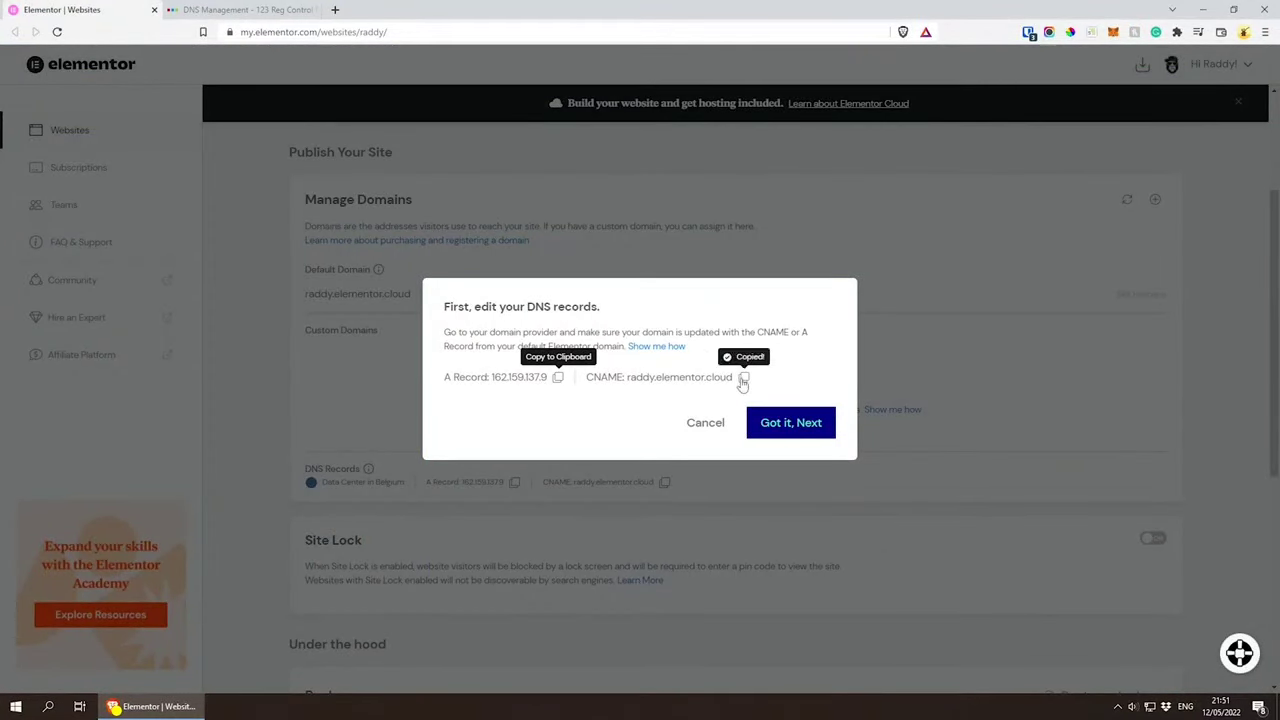
left_click(277, 12)
left_click(449, 480)
type("www")
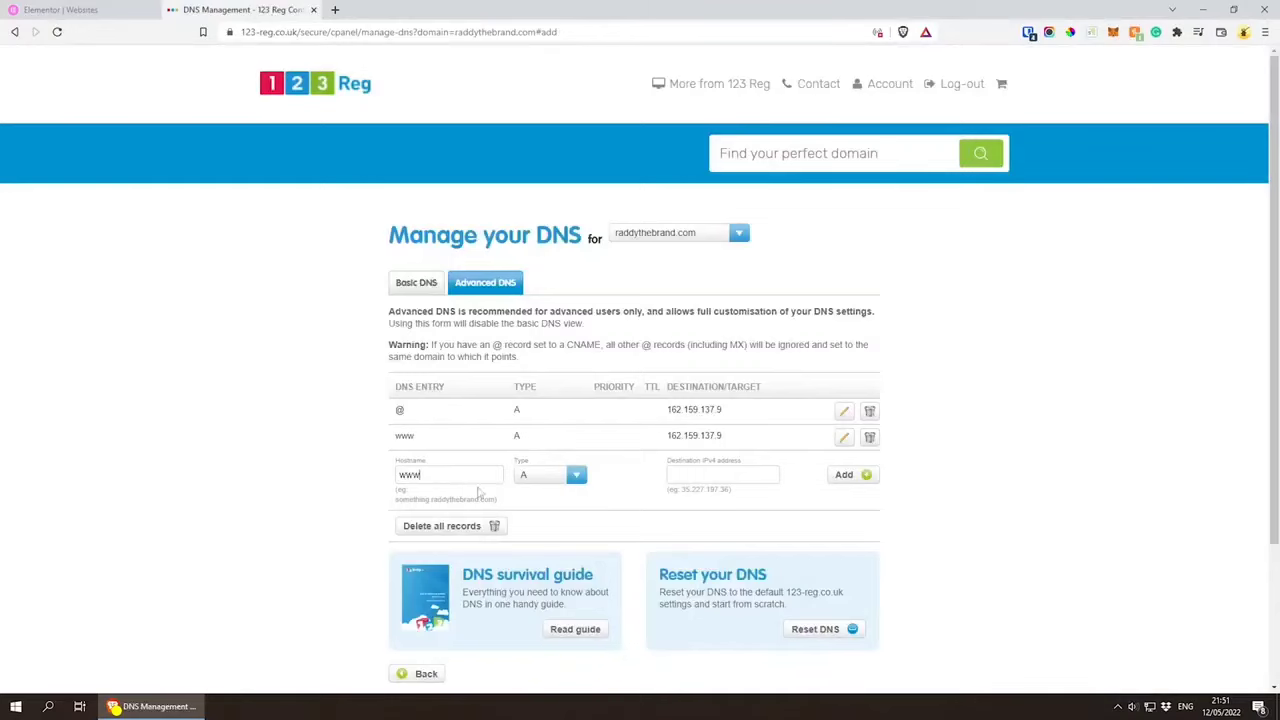
left_click(566, 477)
left_click(545, 513)
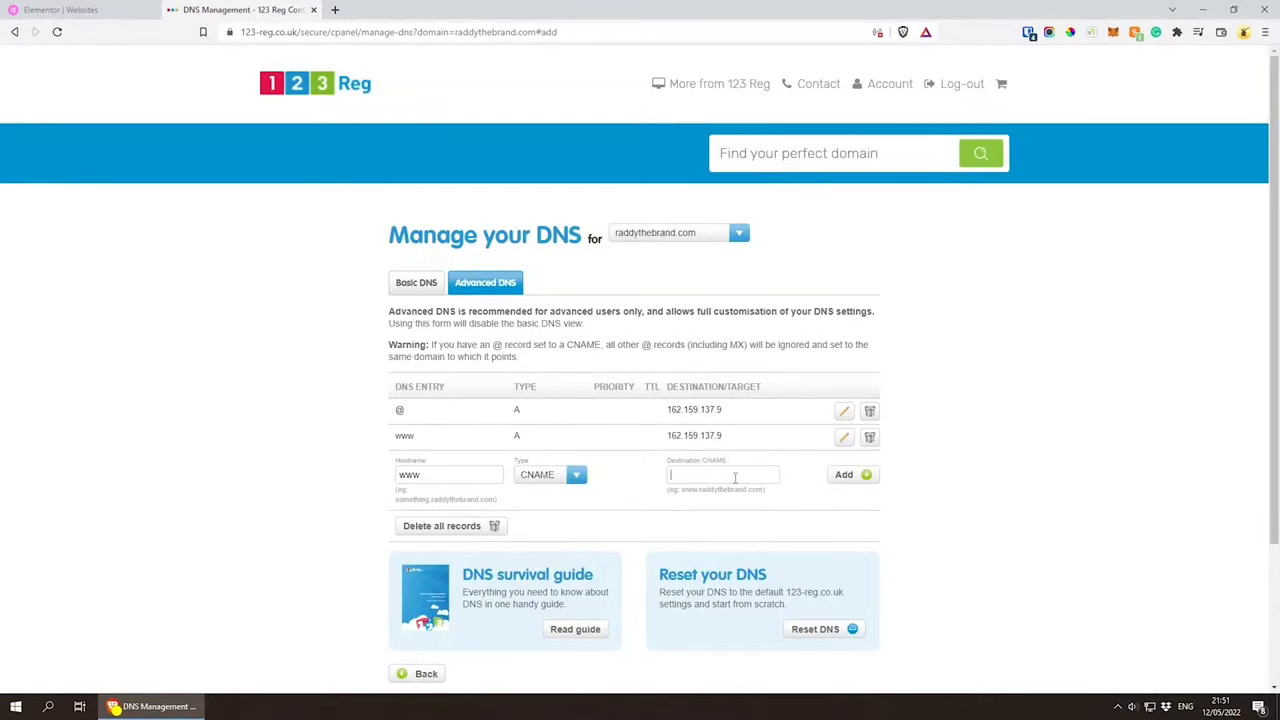
key("ctrl+v")
left_click(848, 477)
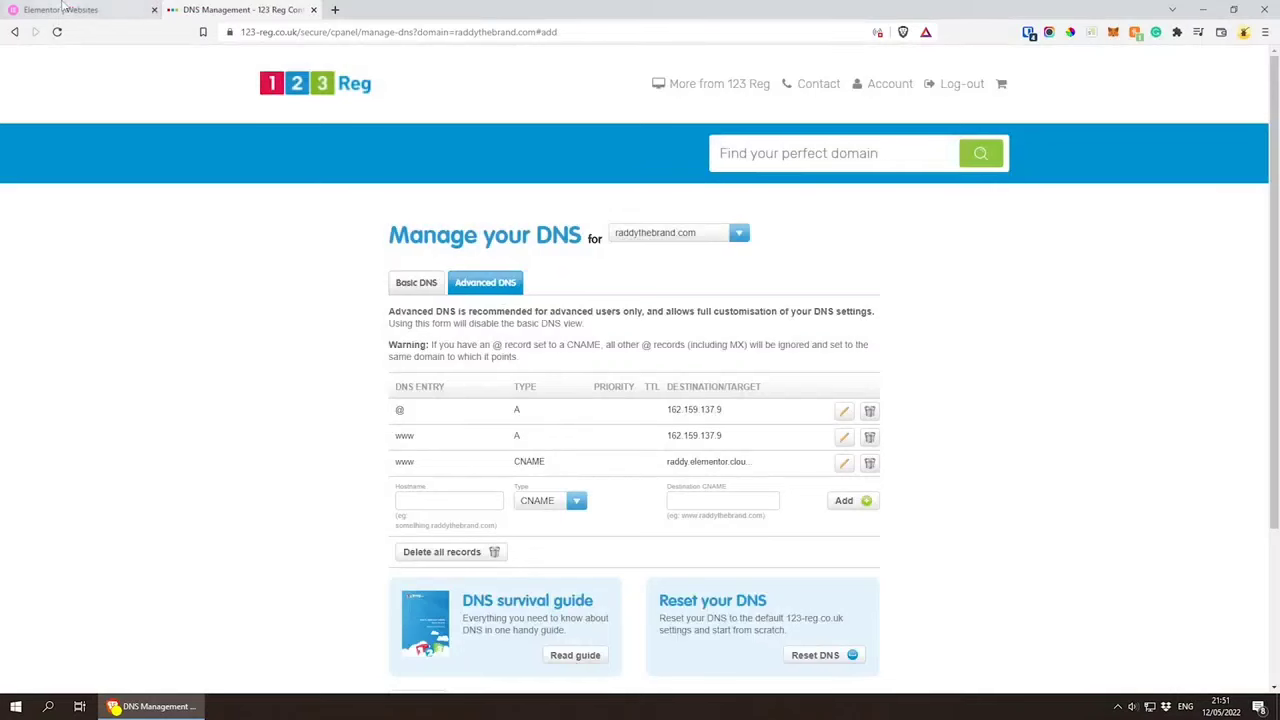
Step: Add raddythebrand.com as the custom domain in Elementor, with the primary domain and www options enabled, and finish the setup
left_click(61, 8)
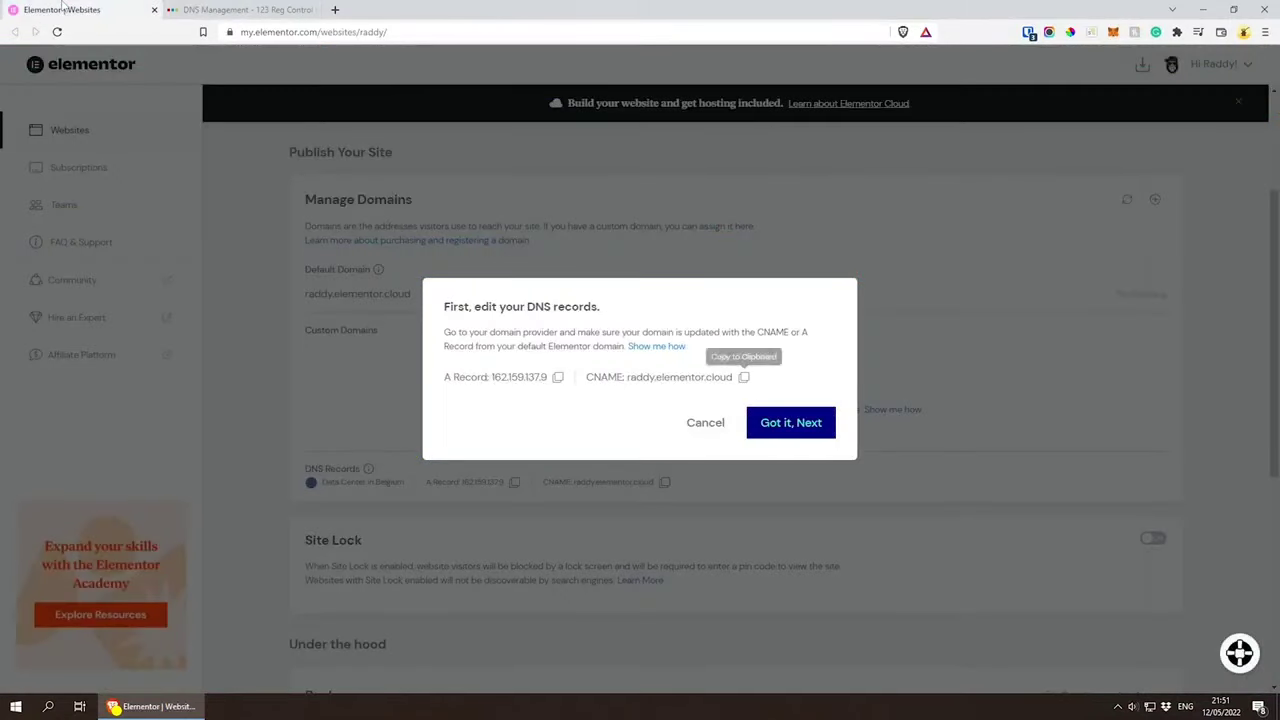
left_click(780, 423)
left_click(578, 353)
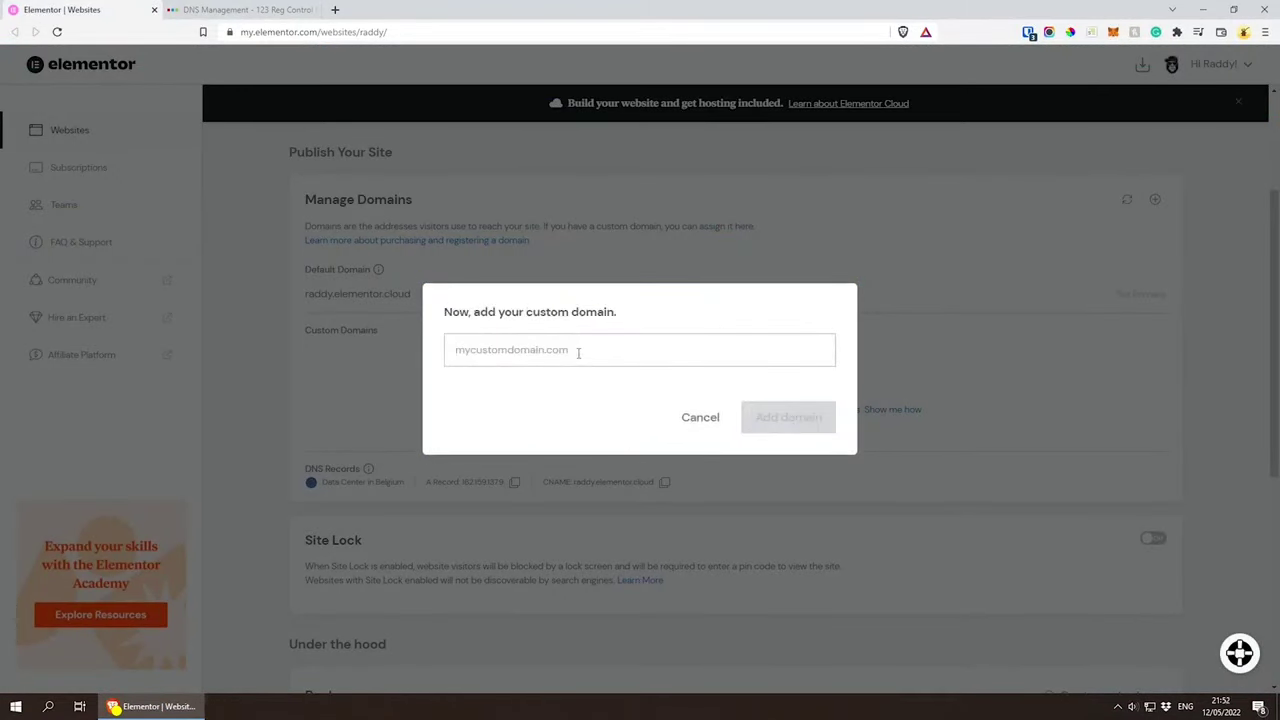
type("raddythebrand.com")
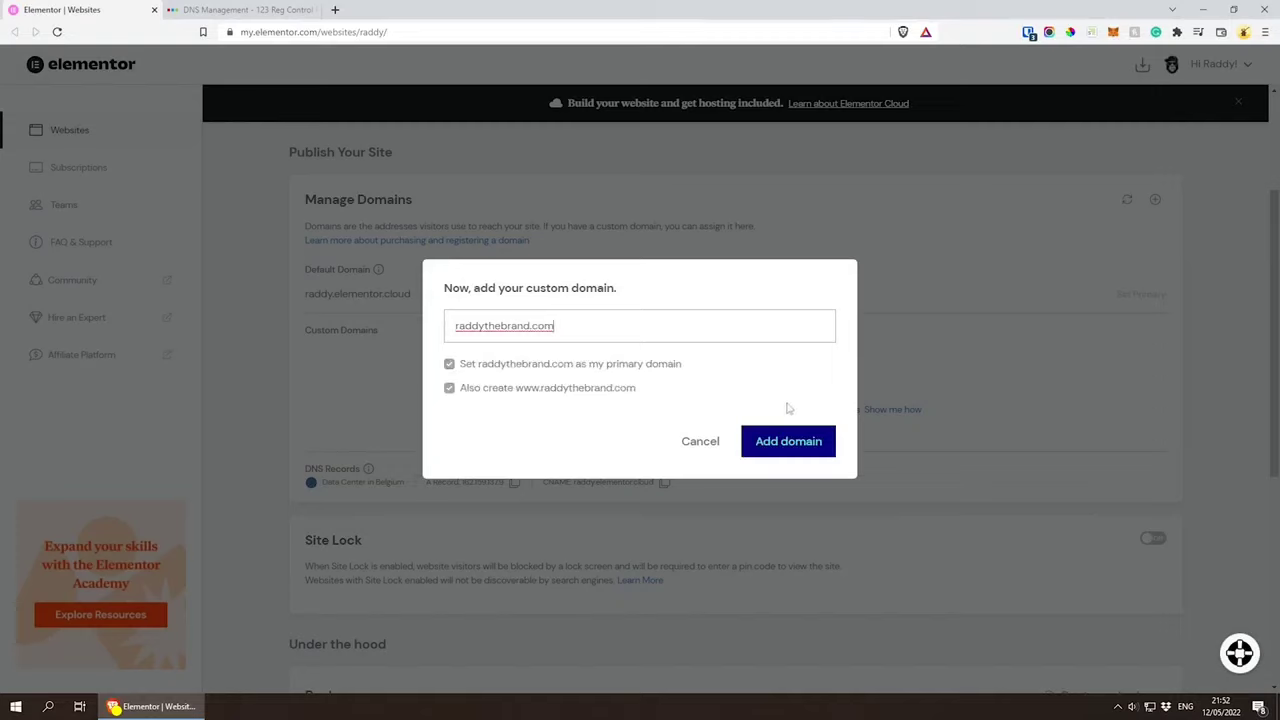
left_click(800, 447)
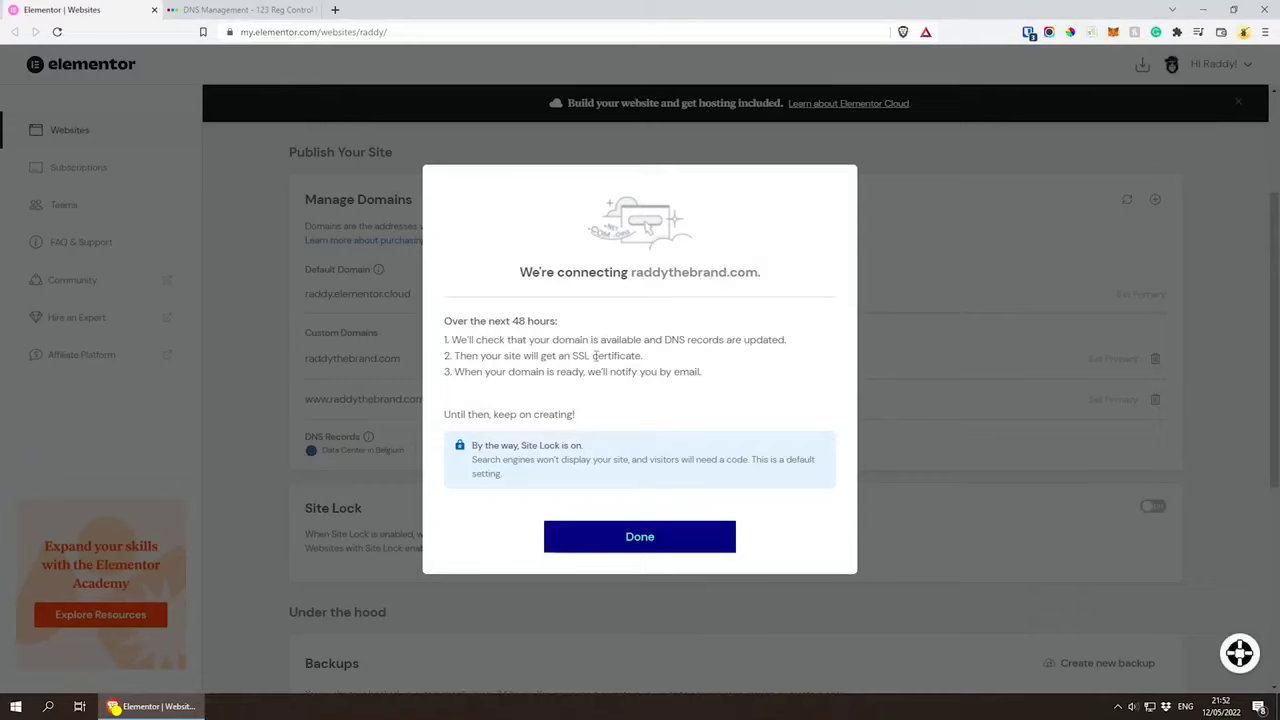
left_click_drag(573, 356, 604, 356)
left_click(657, 539)
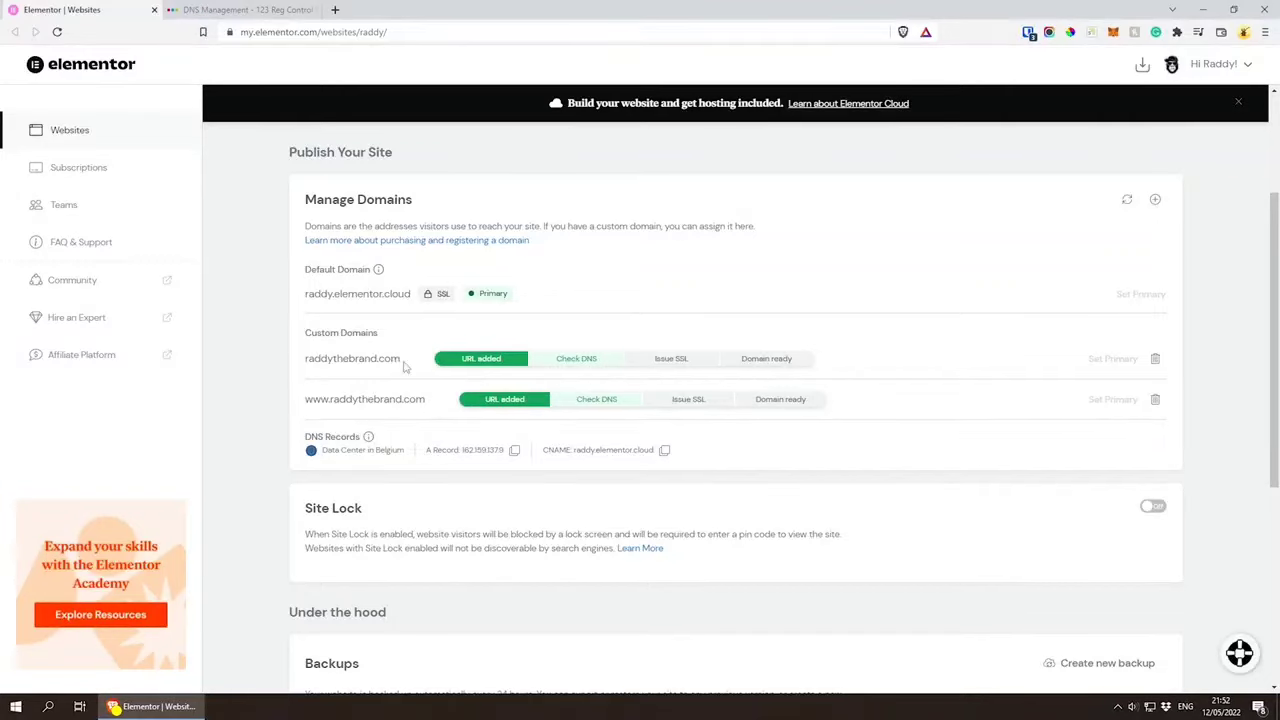
Step: Try raddythebrand.com in a new browser tab and review the custom domain status on the Elementor website page
left_click_drag(402, 360, 307, 359)
key("ctrl+c")
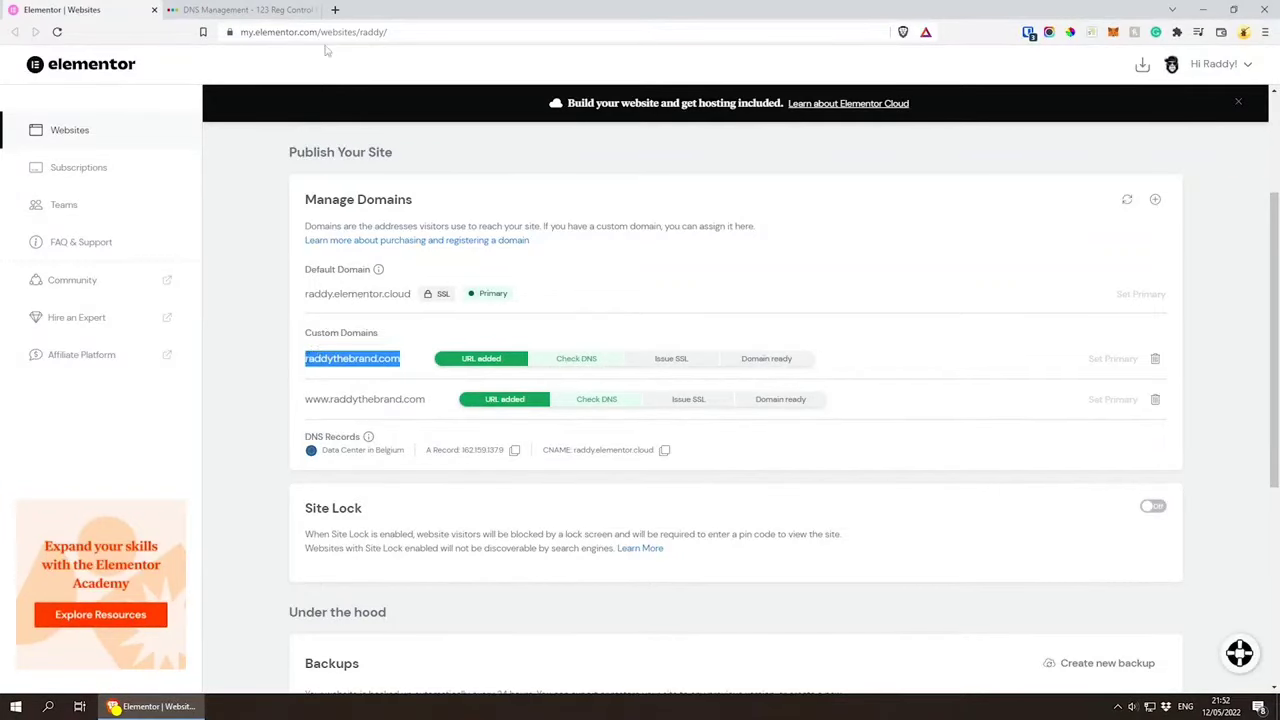
left_click(335, 10)
key("ctrl+v")
key("Return")
scroll(651, 445, "down", 2)
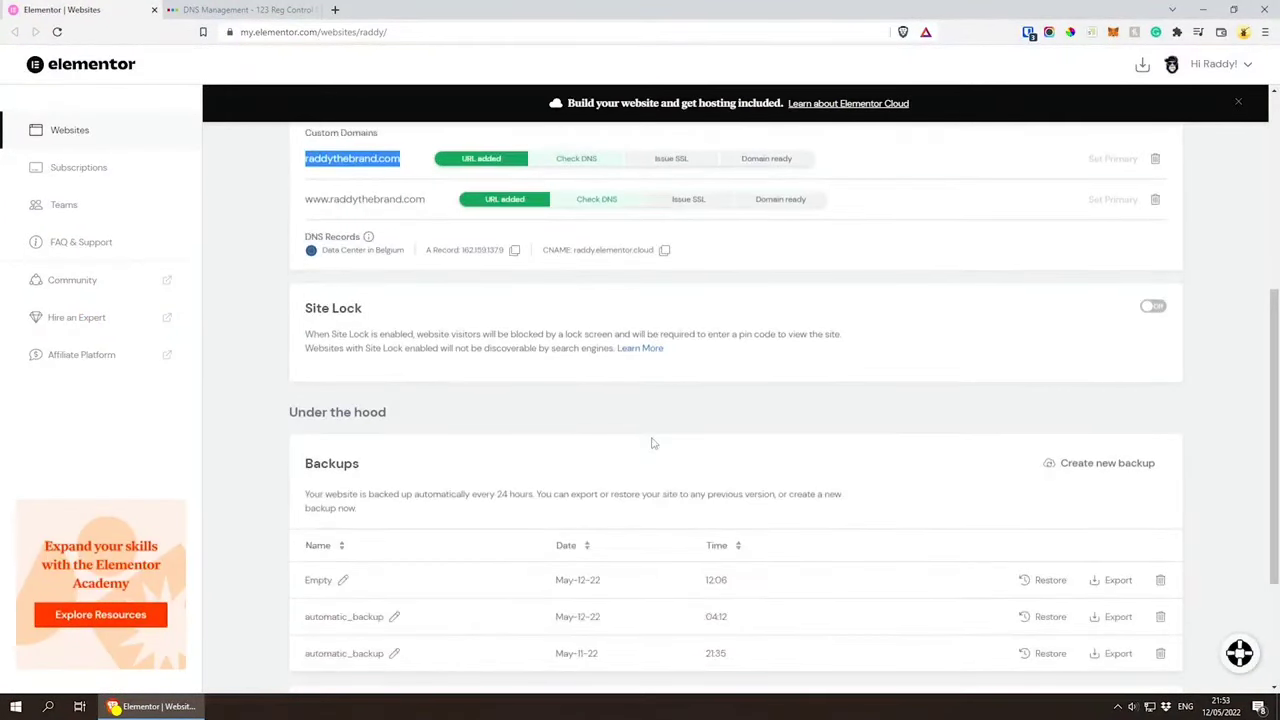
scroll(651, 443, "up", 3)
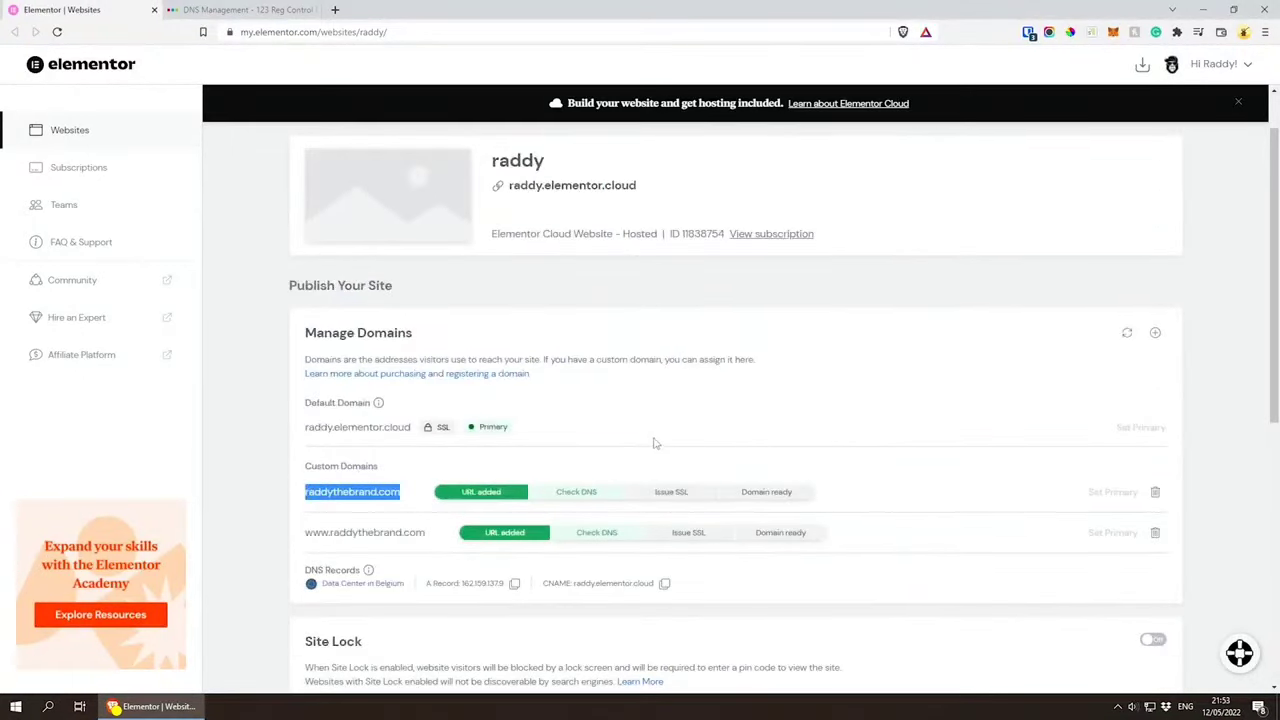
scroll(653, 444, "down", 1)
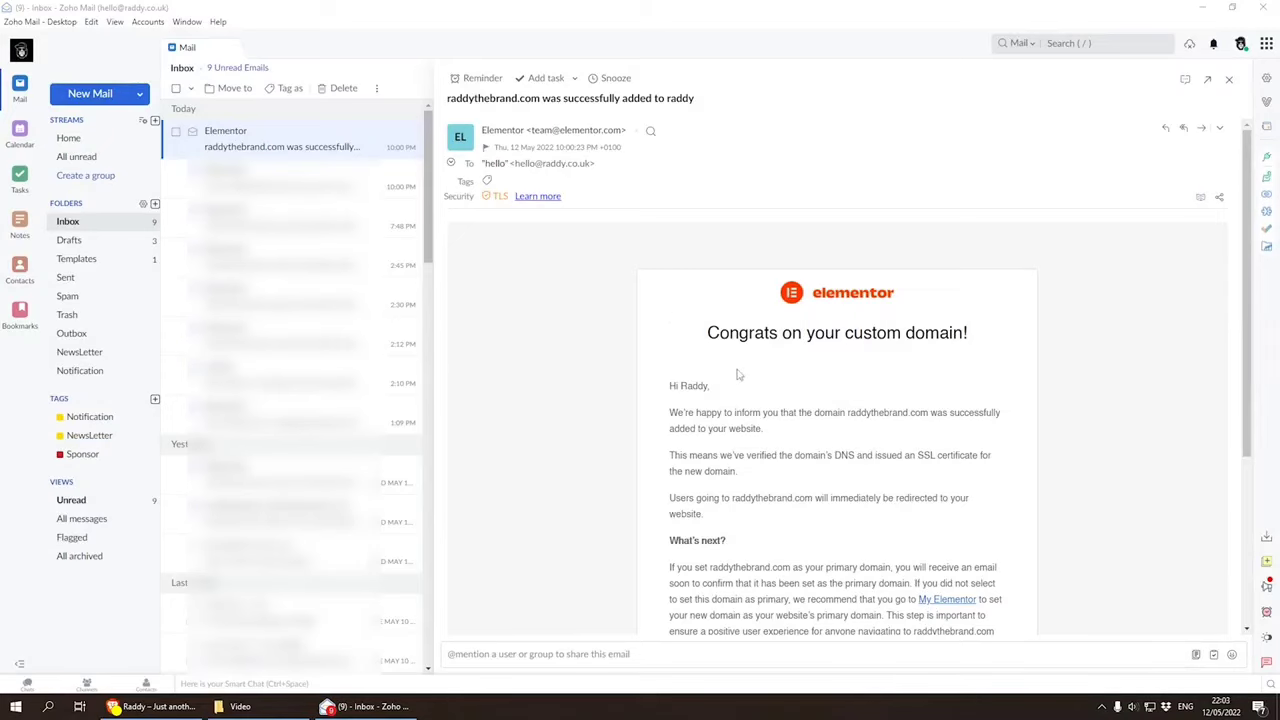
Step: Read Elementor's custom domain email in Zoho Mail, switch to the browser and load raddythebrand.com
scroll(843, 447, "down", 3)
scroll(845, 446, "up", 3)
left_click(162, 712)
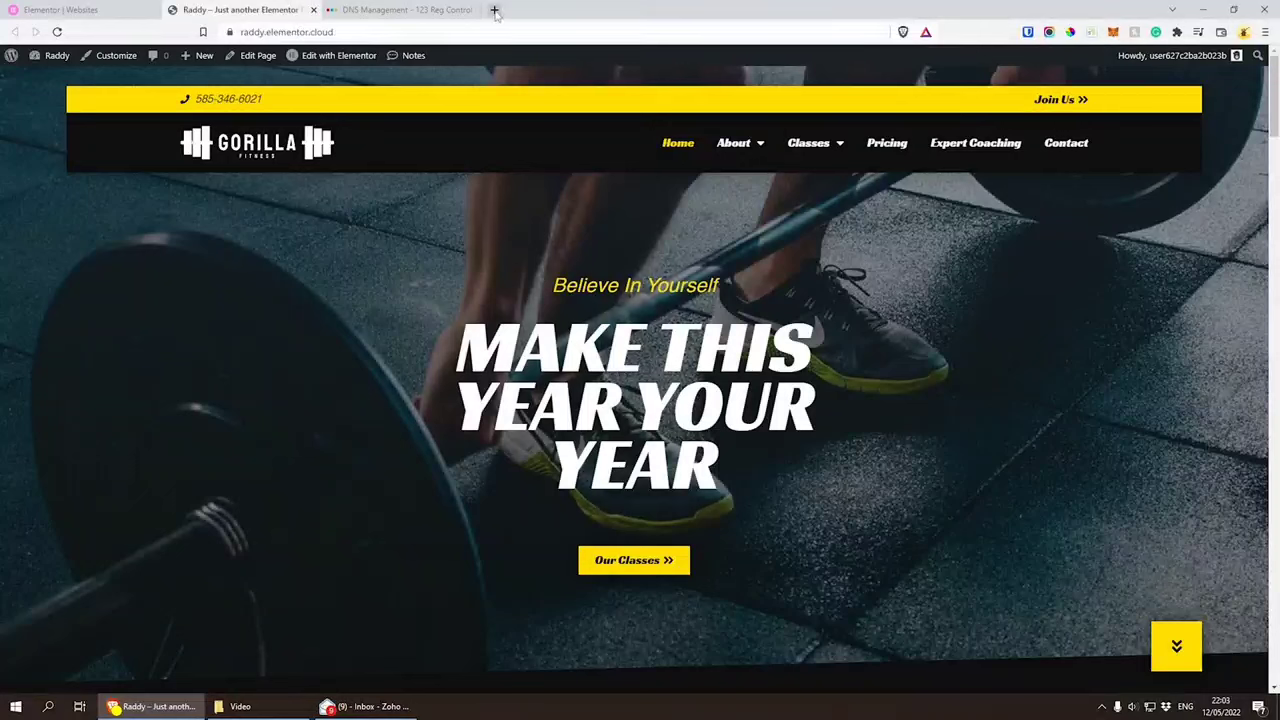
left_click(425, 12)
left_click(388, 36)
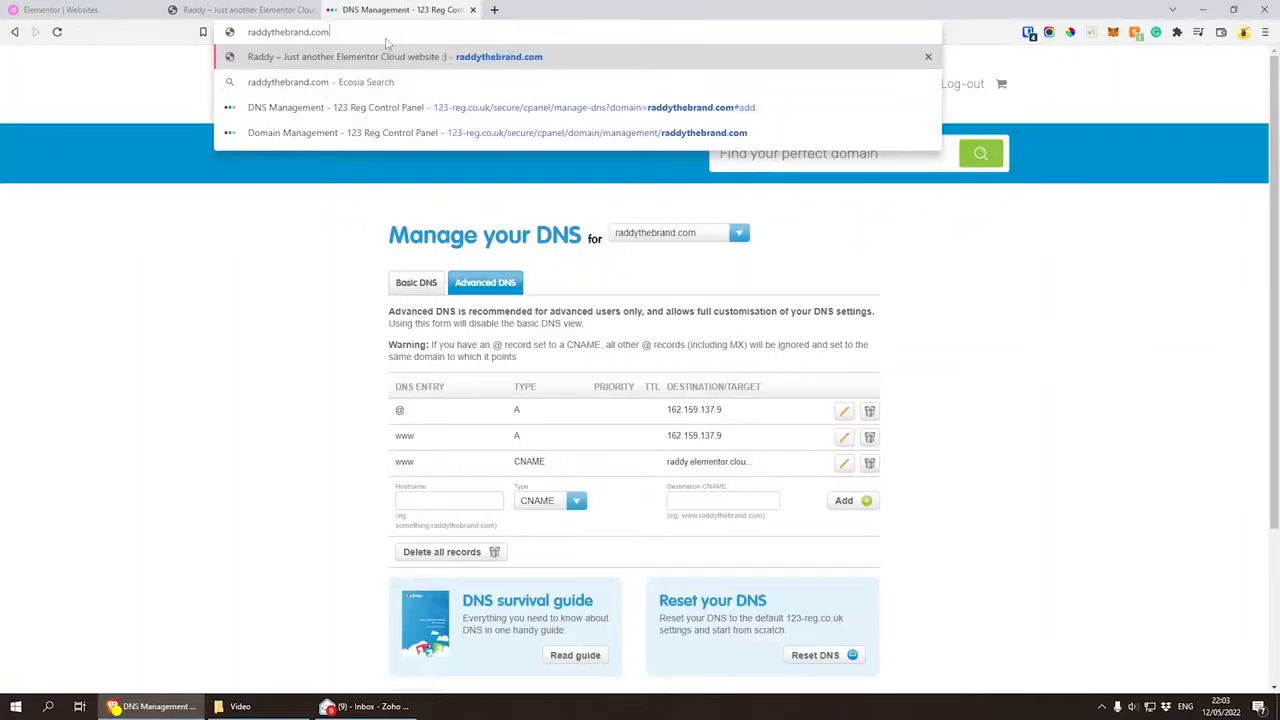
key("Return")
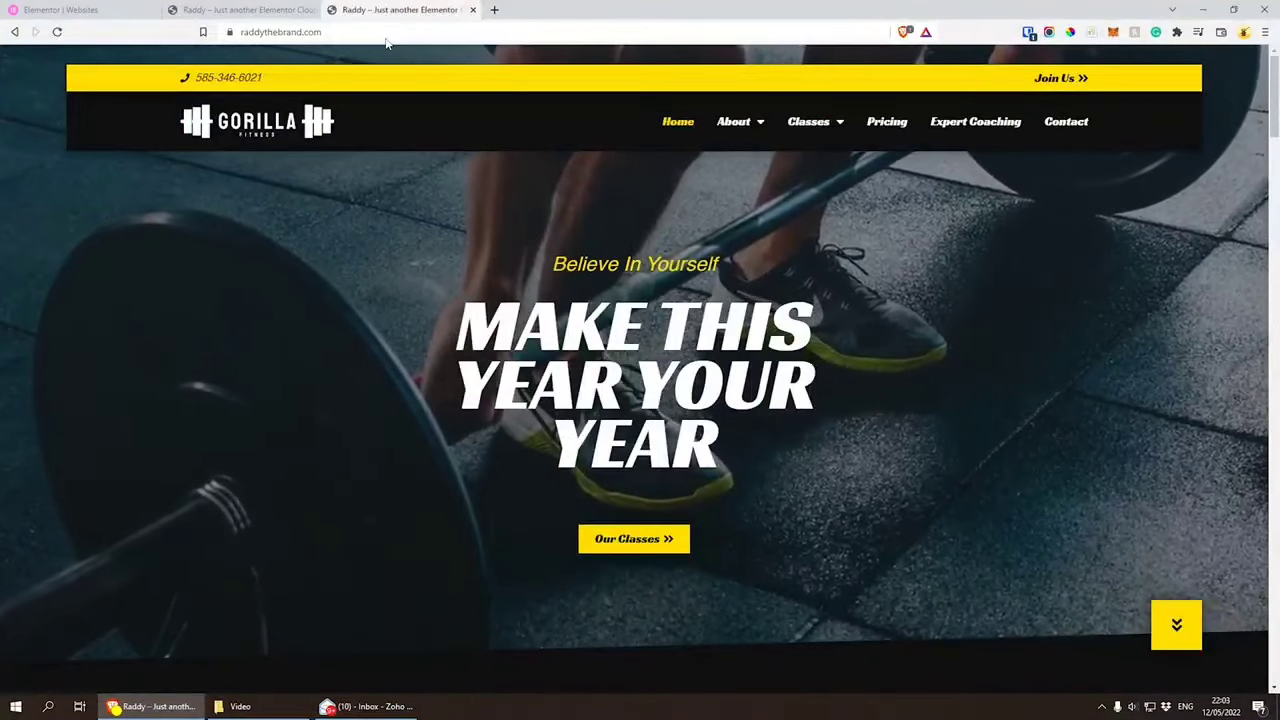
Step: Inspect the SSL certificate of raddythebrand.com, including its issuer and validity dates, and close it
left_click(229, 32)
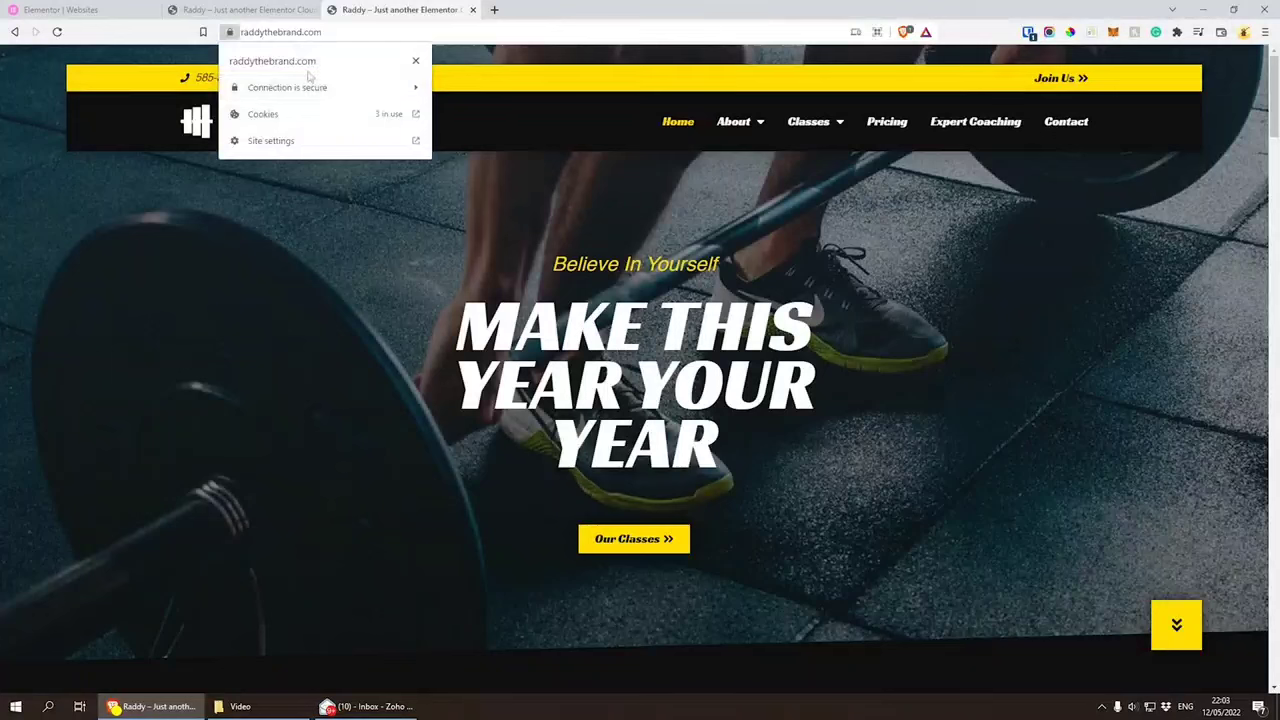
left_click(302, 88)
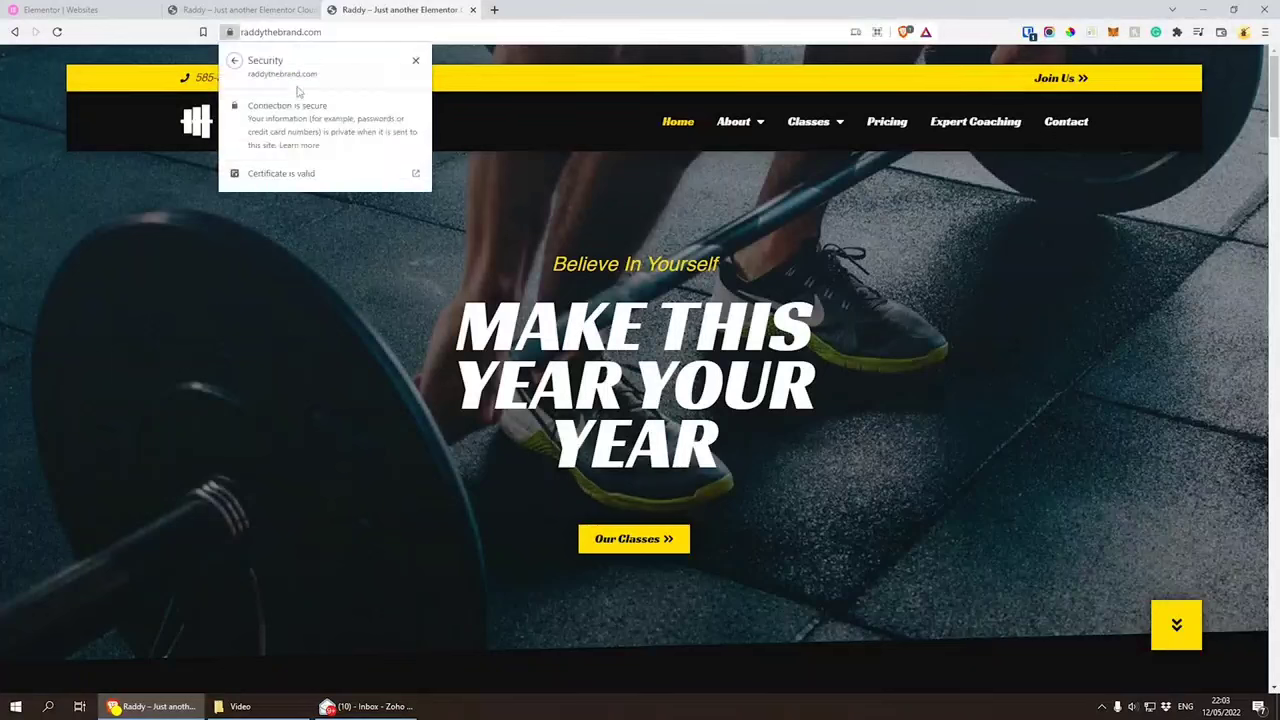
left_click(286, 176)
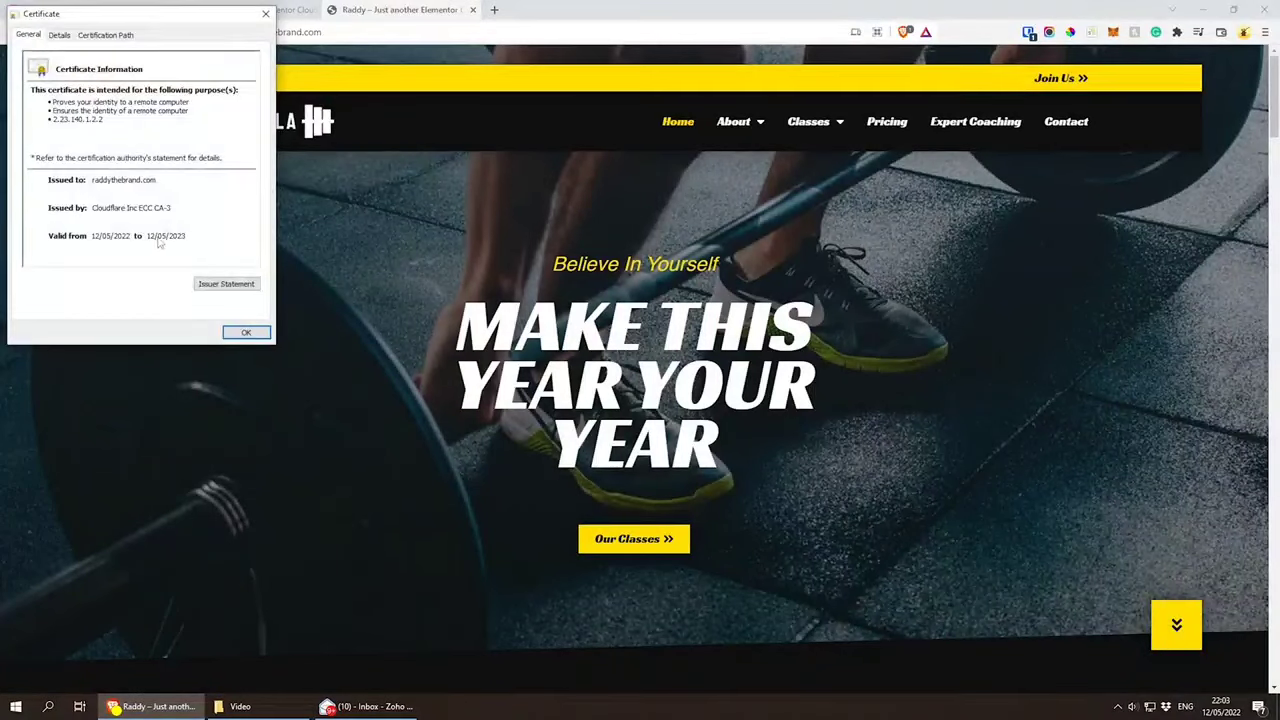
left_click(187, 239)
left_click(247, 333)
Step: Look through the homepage, Expert Coaching page and Contact page on raddythebrand.com
scroll(452, 351, "down", 10)
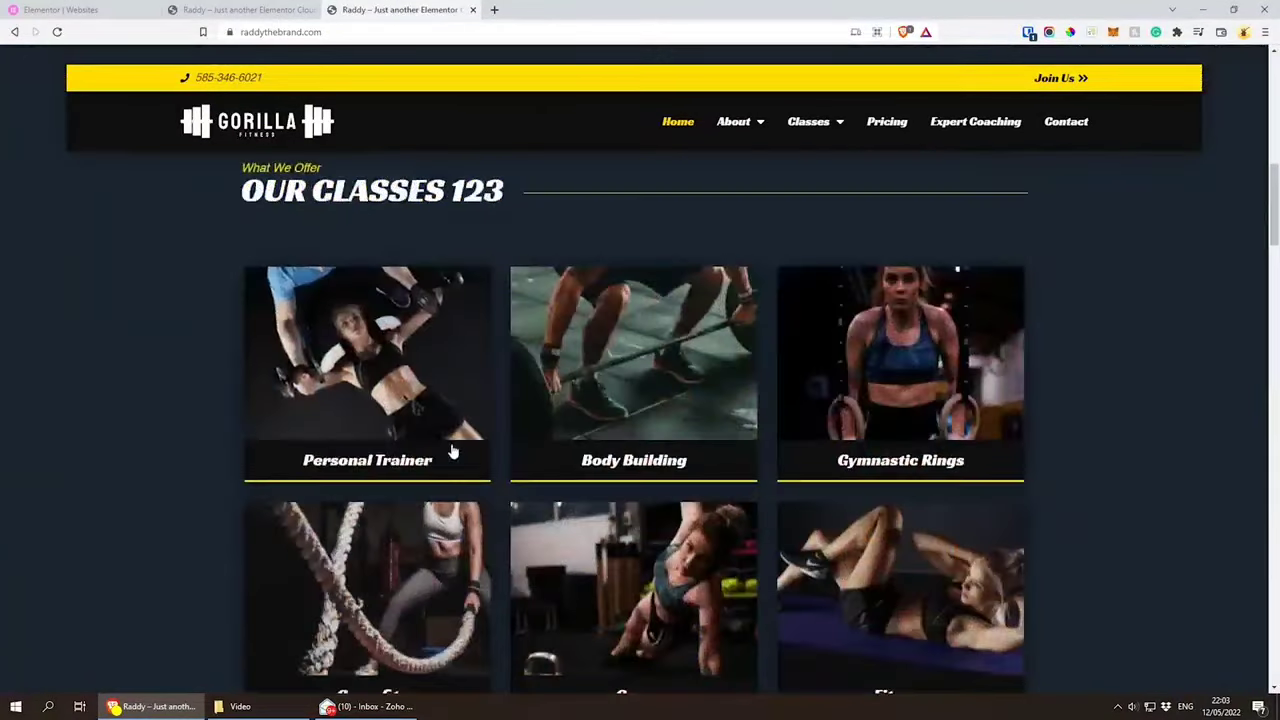
scroll(890, 456, "up", 10)
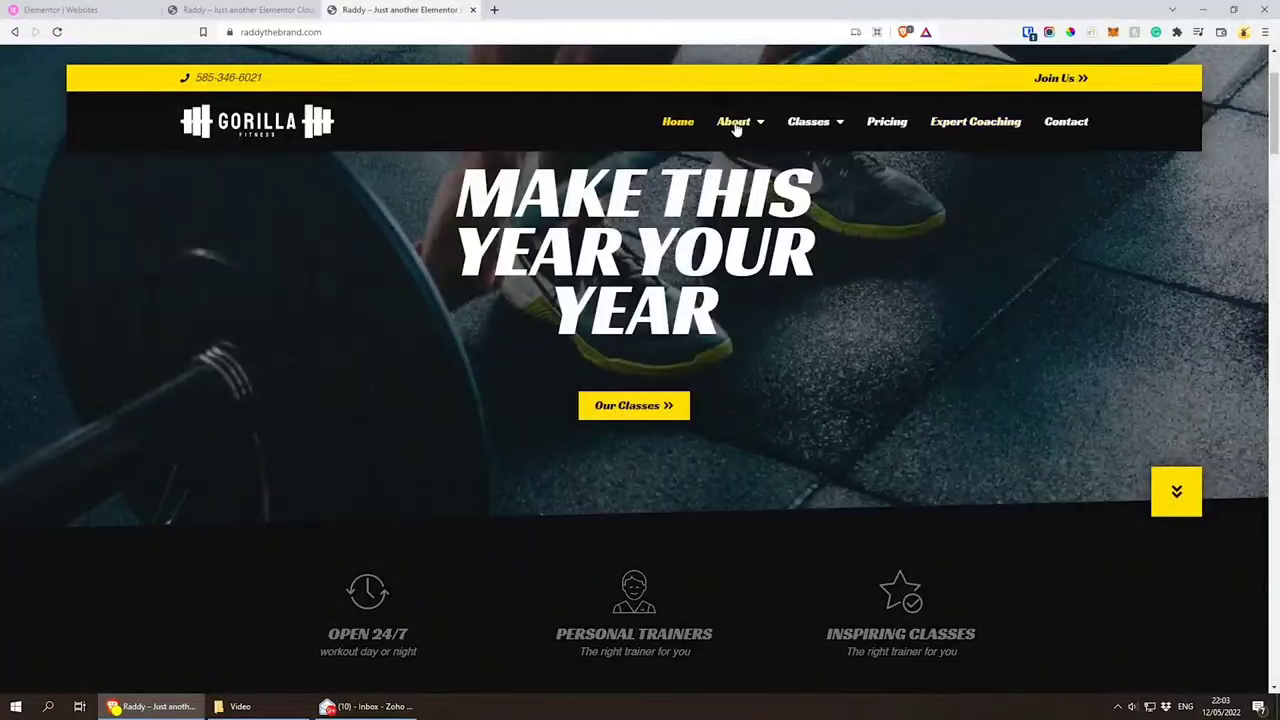
left_click(1000, 126)
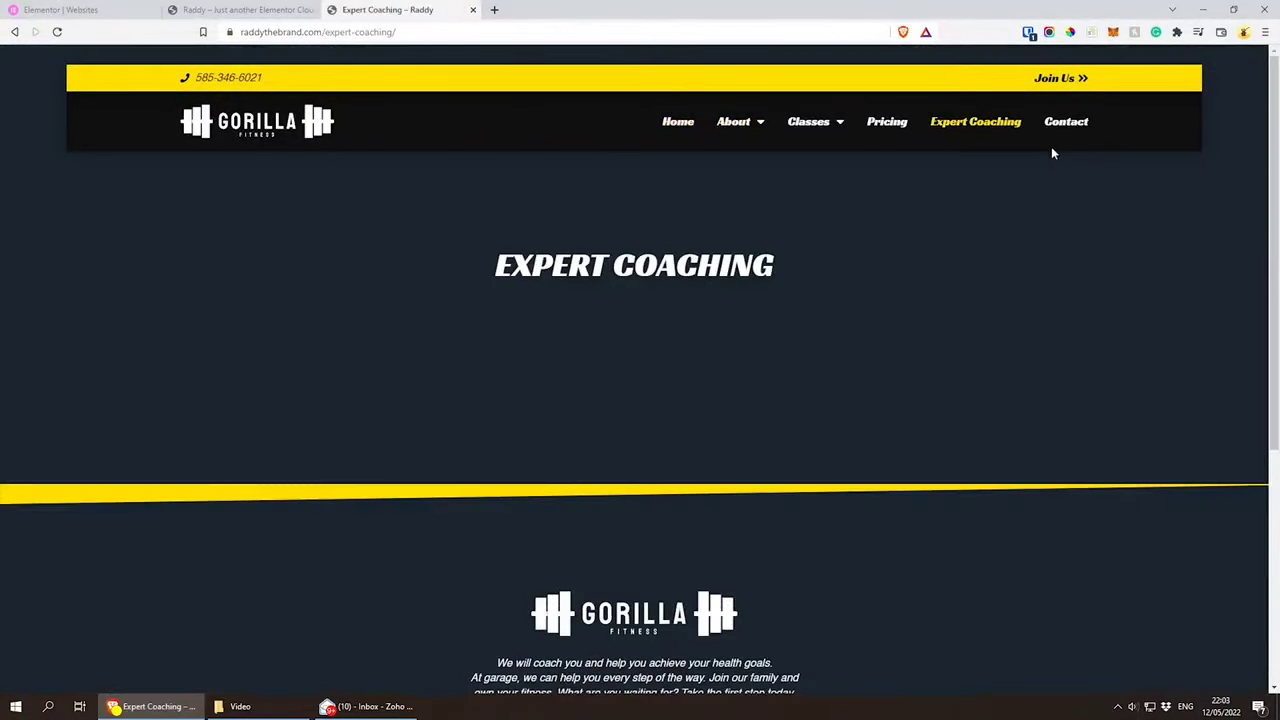
scroll(690, 407, "down", 8)
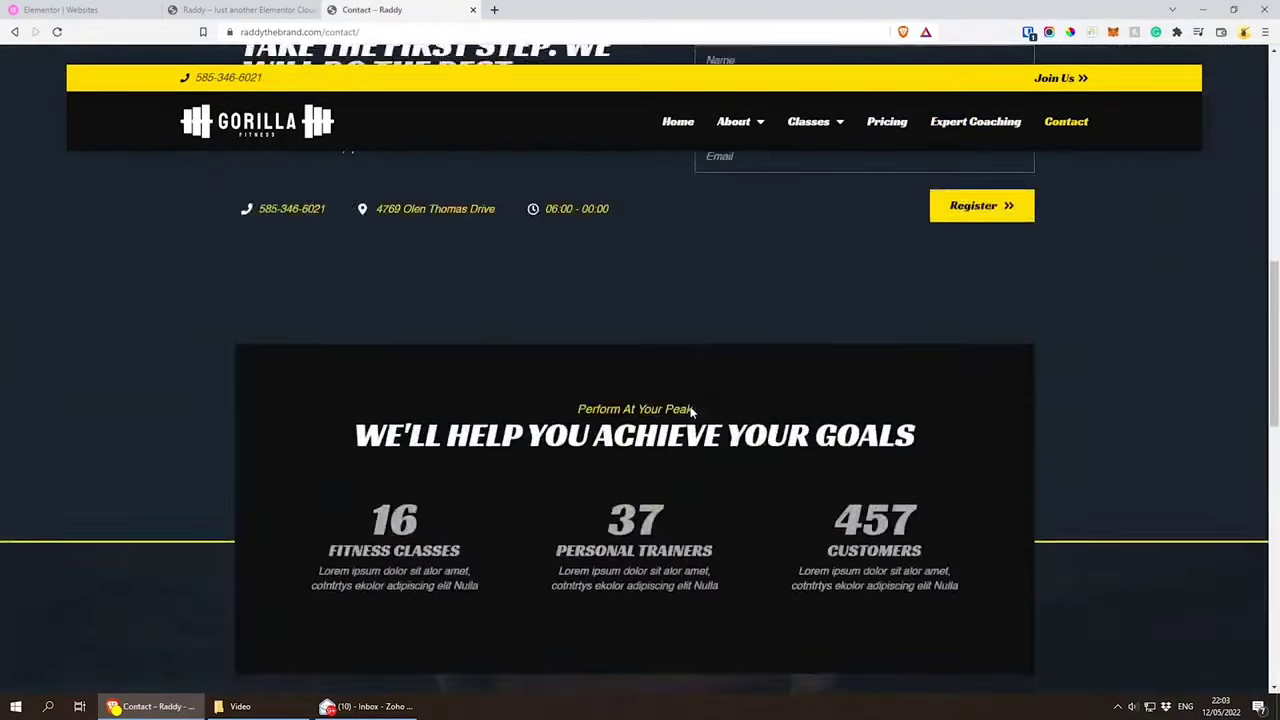
scroll(655, 429, "up", 10)
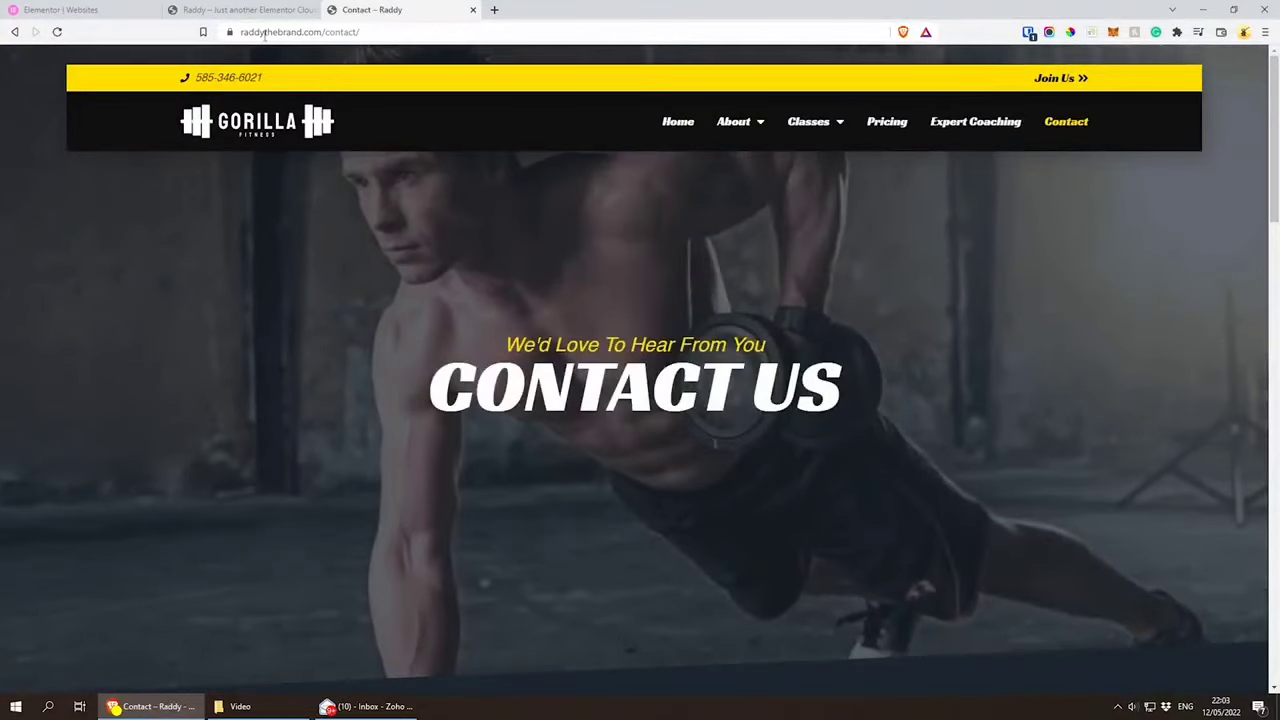
Step: Return to the raddythebrand.com homepage and compare it with the site at raddy.elementor.cloud
left_click(248, 138)
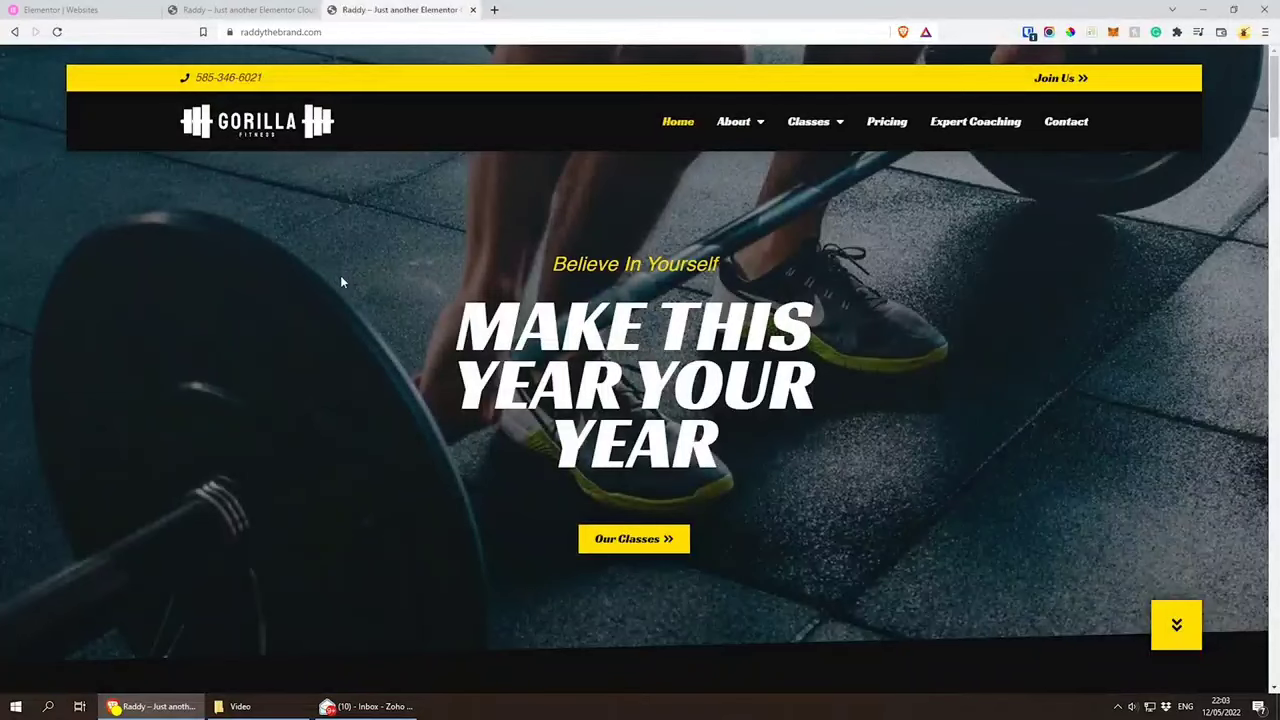
left_click(245, 10)
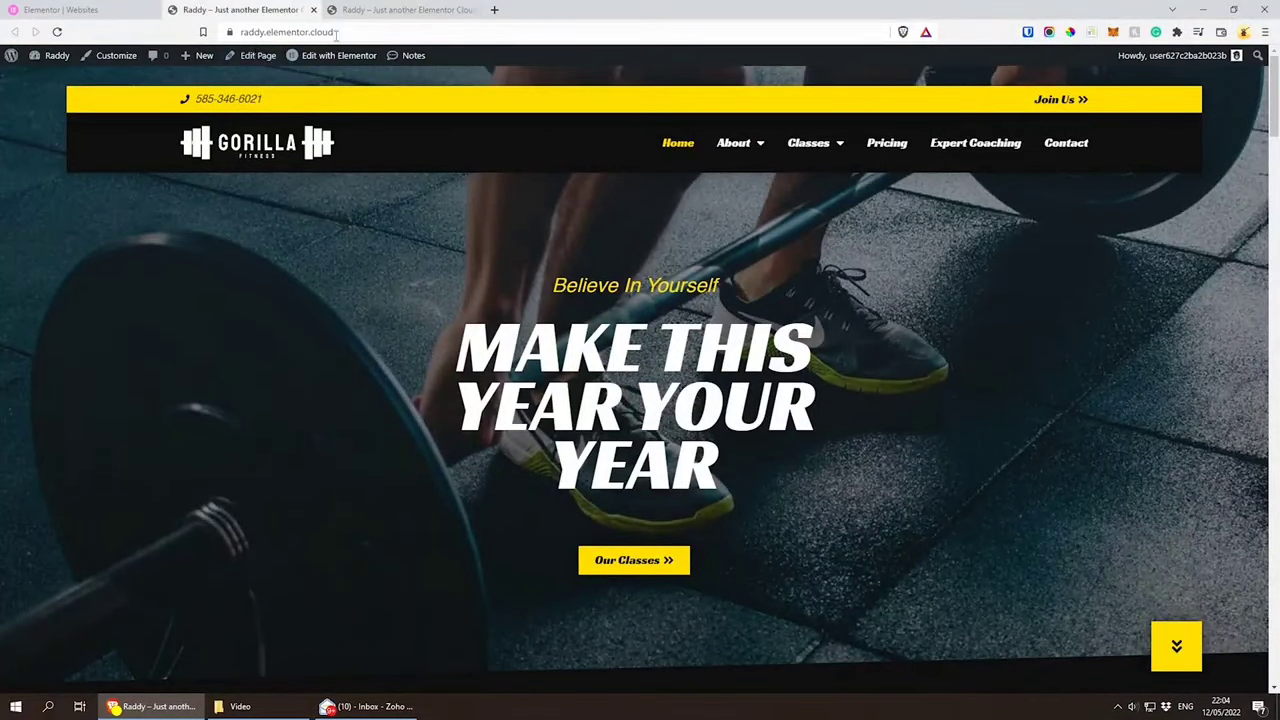
left_click(372, 10)
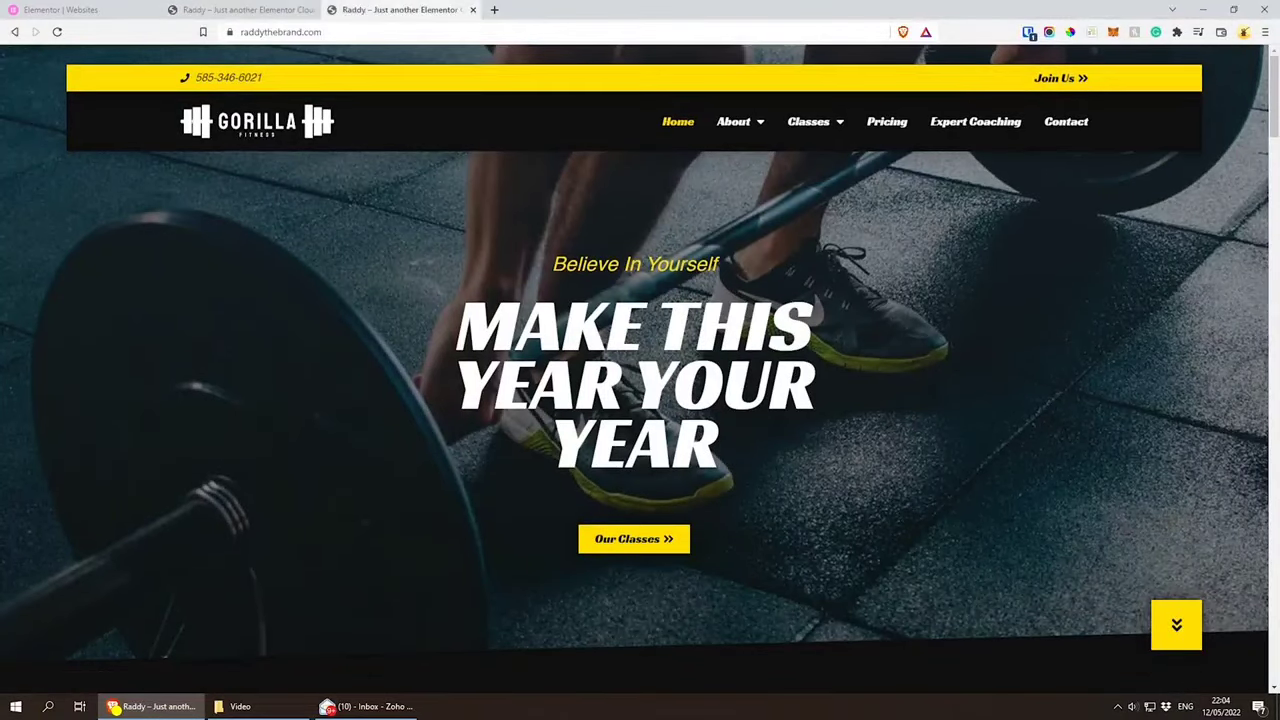